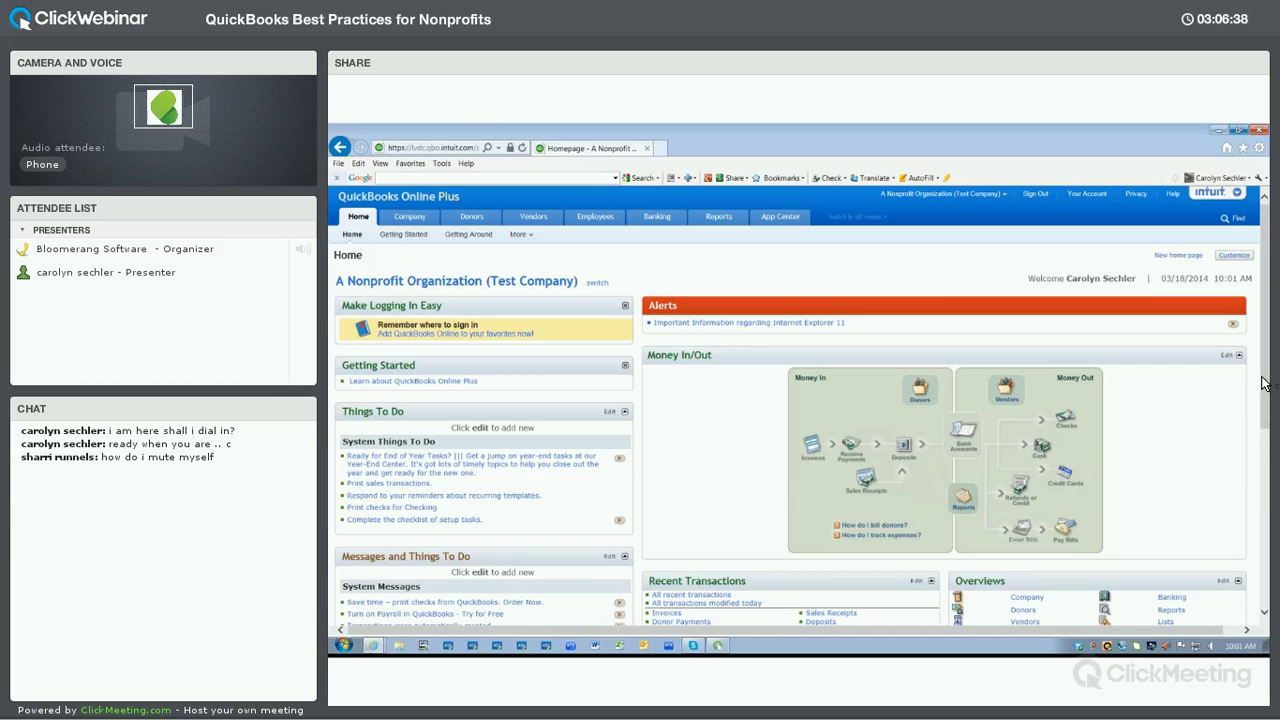
pyautogui.moveTo(1265, 393); pyautogui.dragTo(1266, 413)
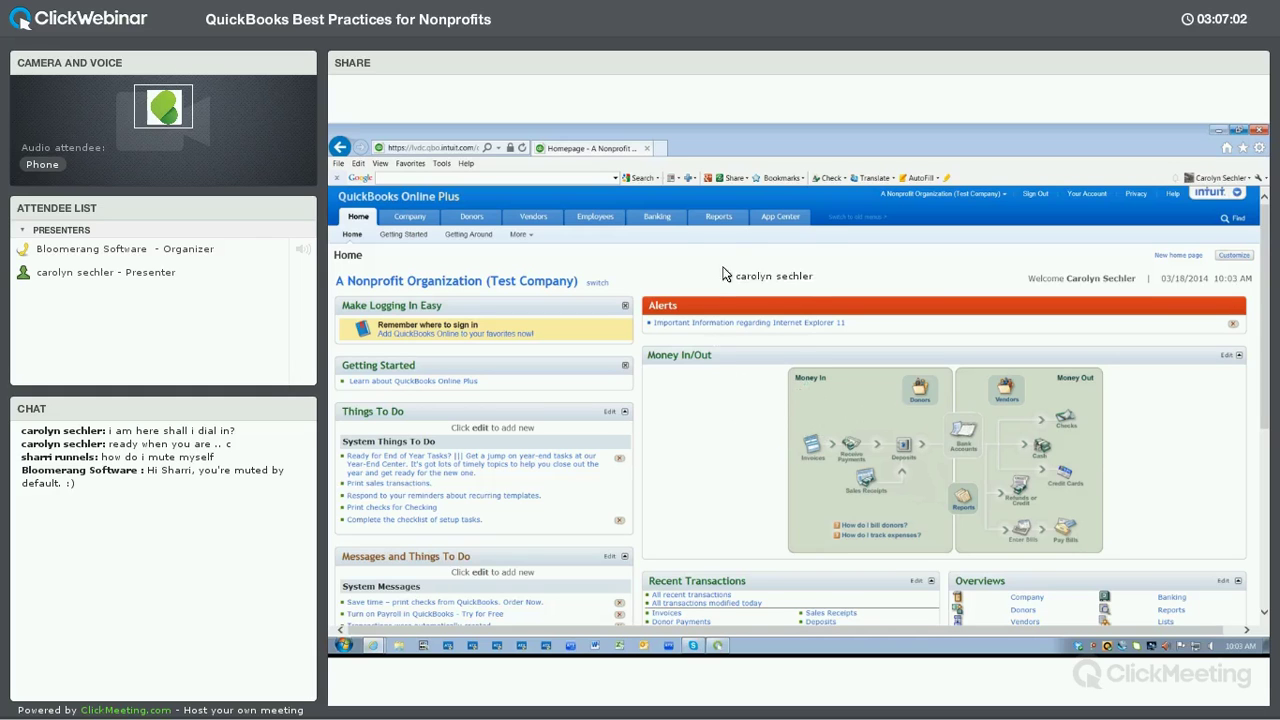
# Open the Profit and Loss report and set its transaction date to Last Year in the customization options.
pyautogui.moveTo(731, 222)
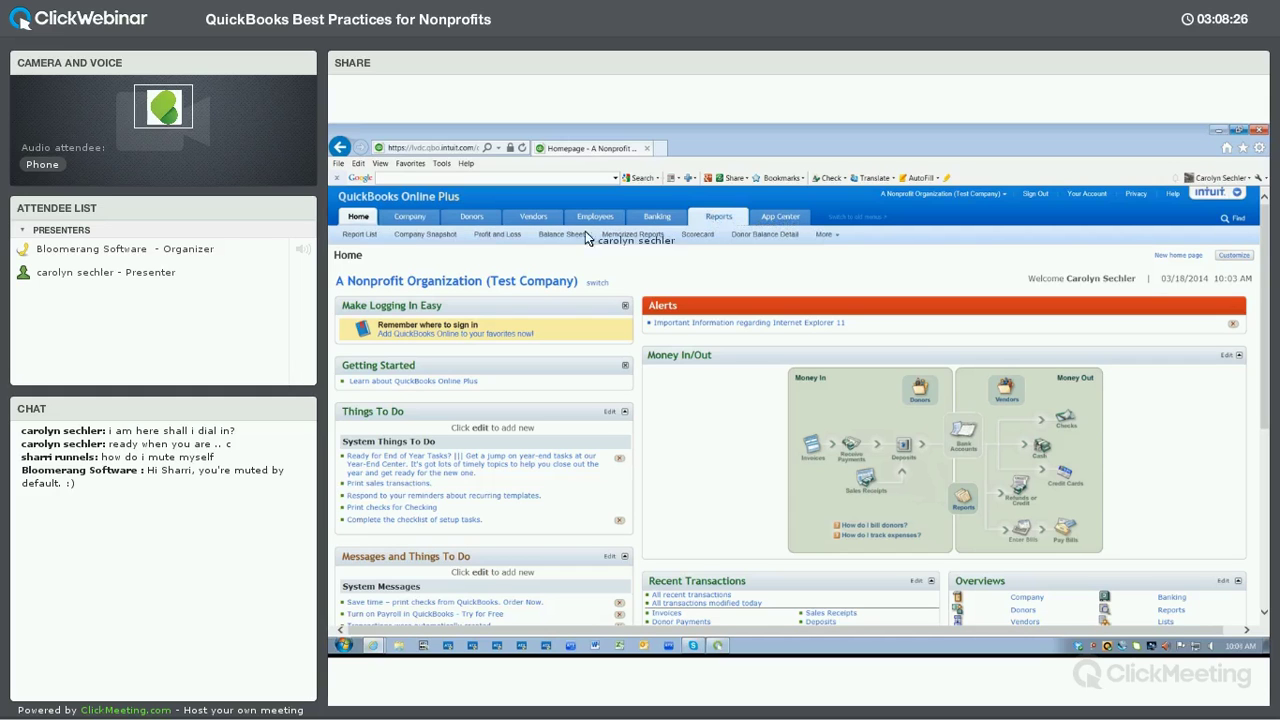
pyautogui.click(498, 234)
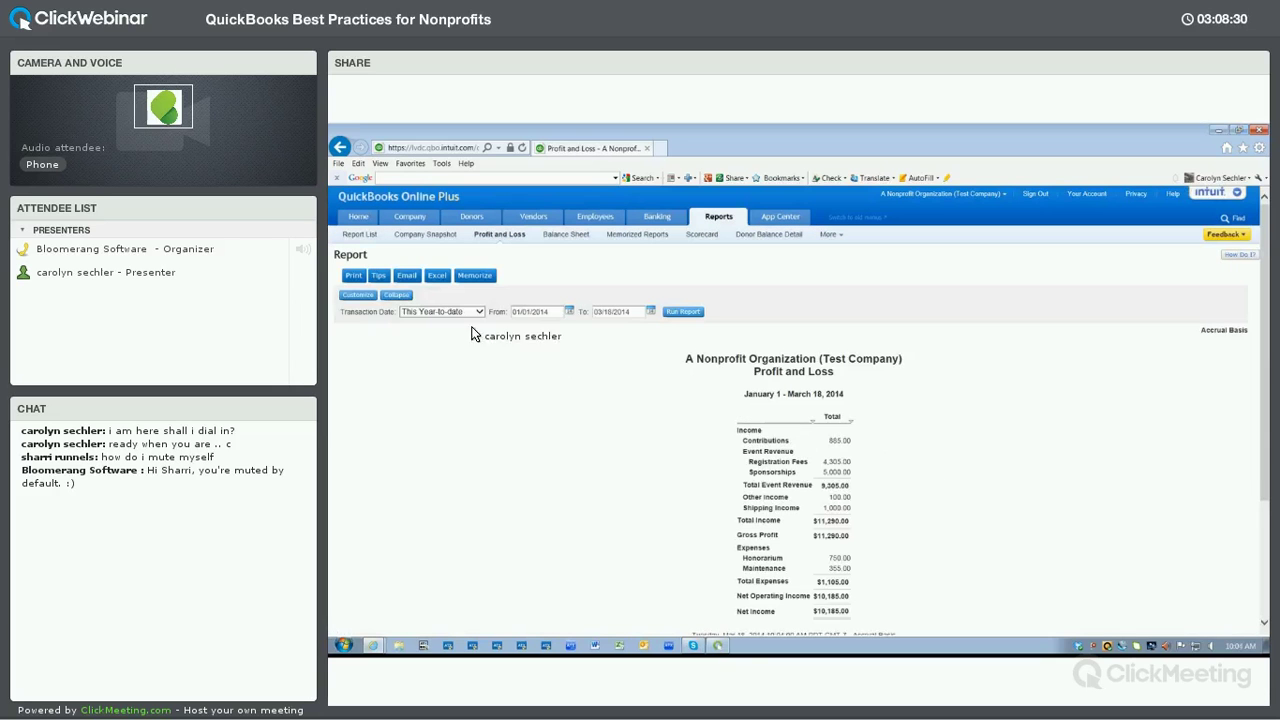
pyautogui.click(360, 297)
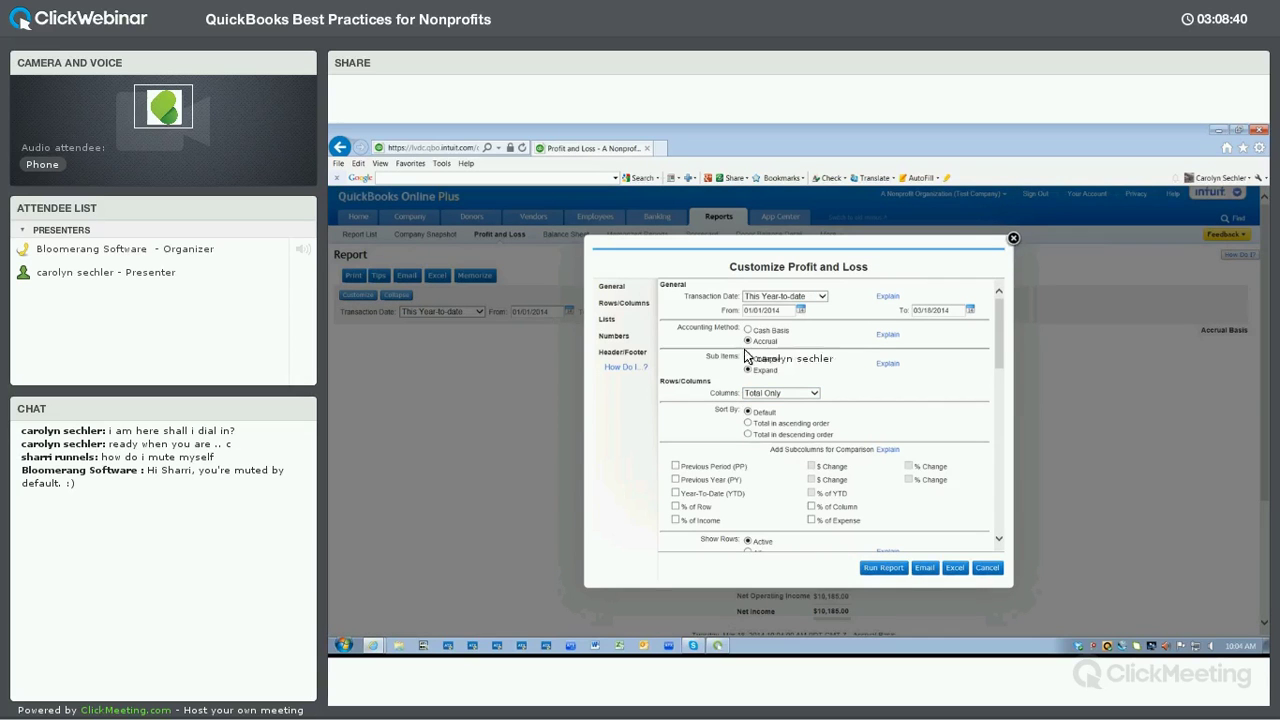
pyautogui.press('Escape')
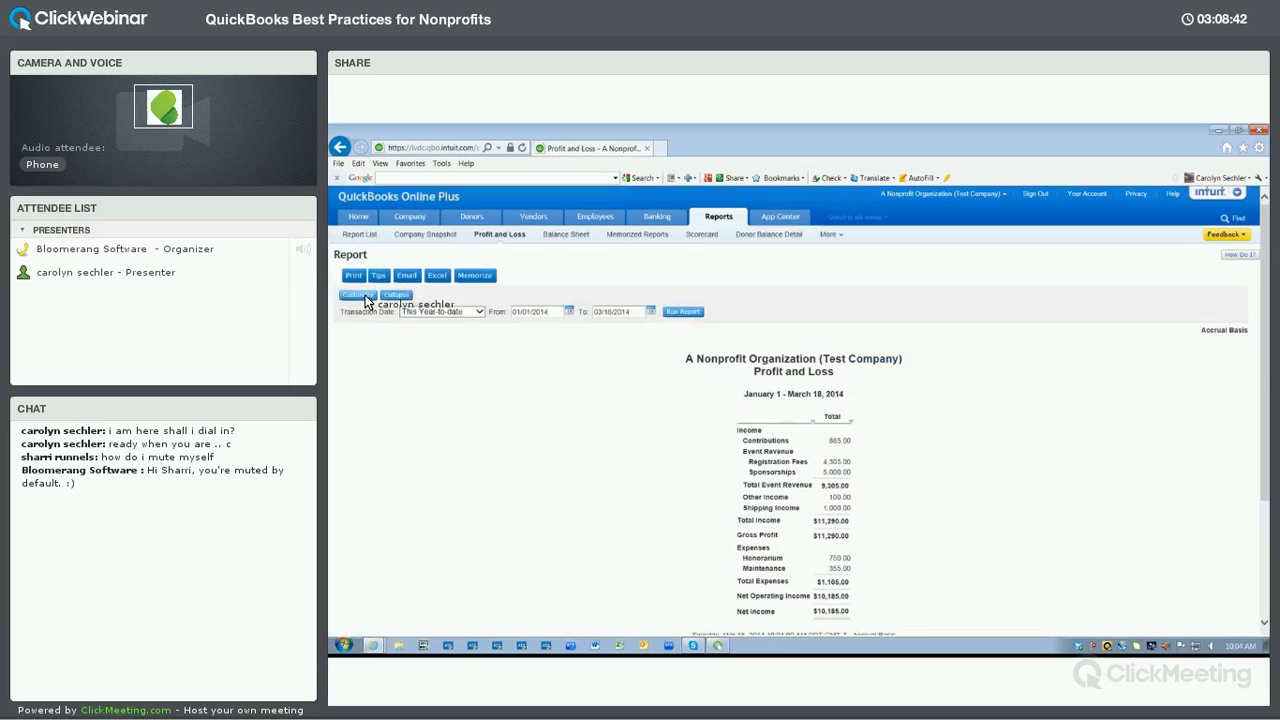
pyautogui.click(362, 296)
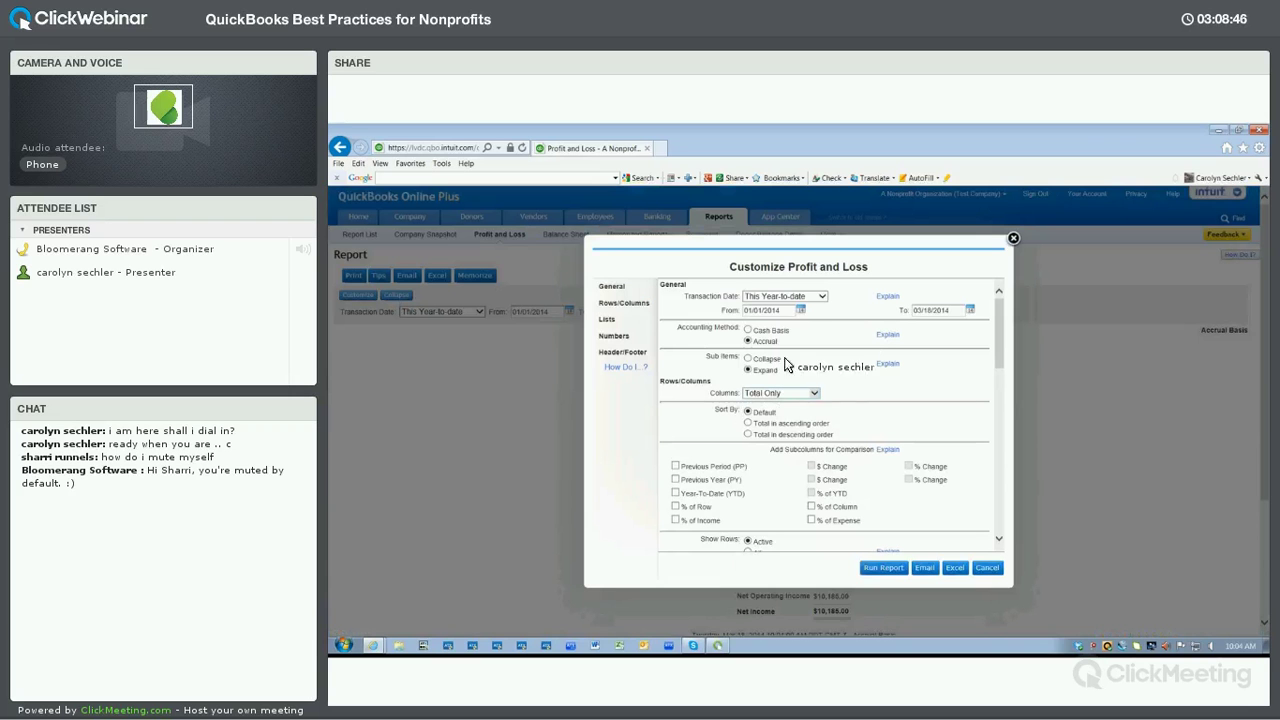
pyautogui.click(822, 297)
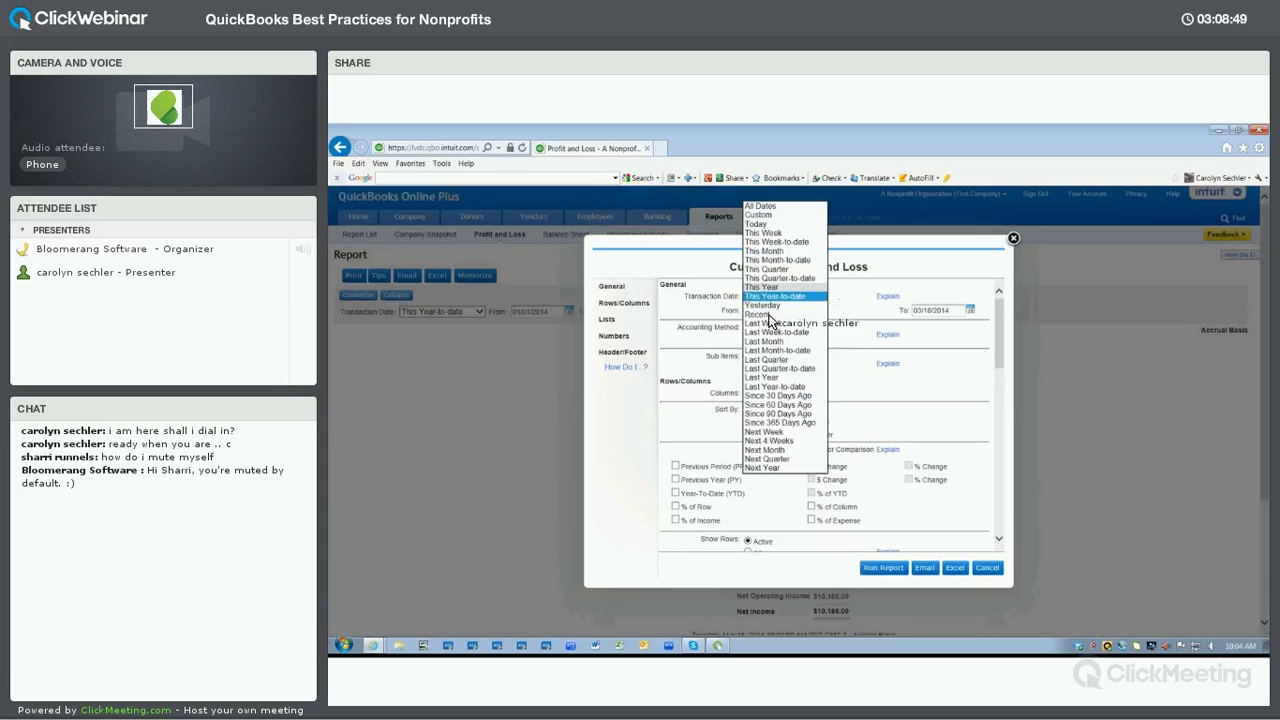
pyautogui.click(762, 377)
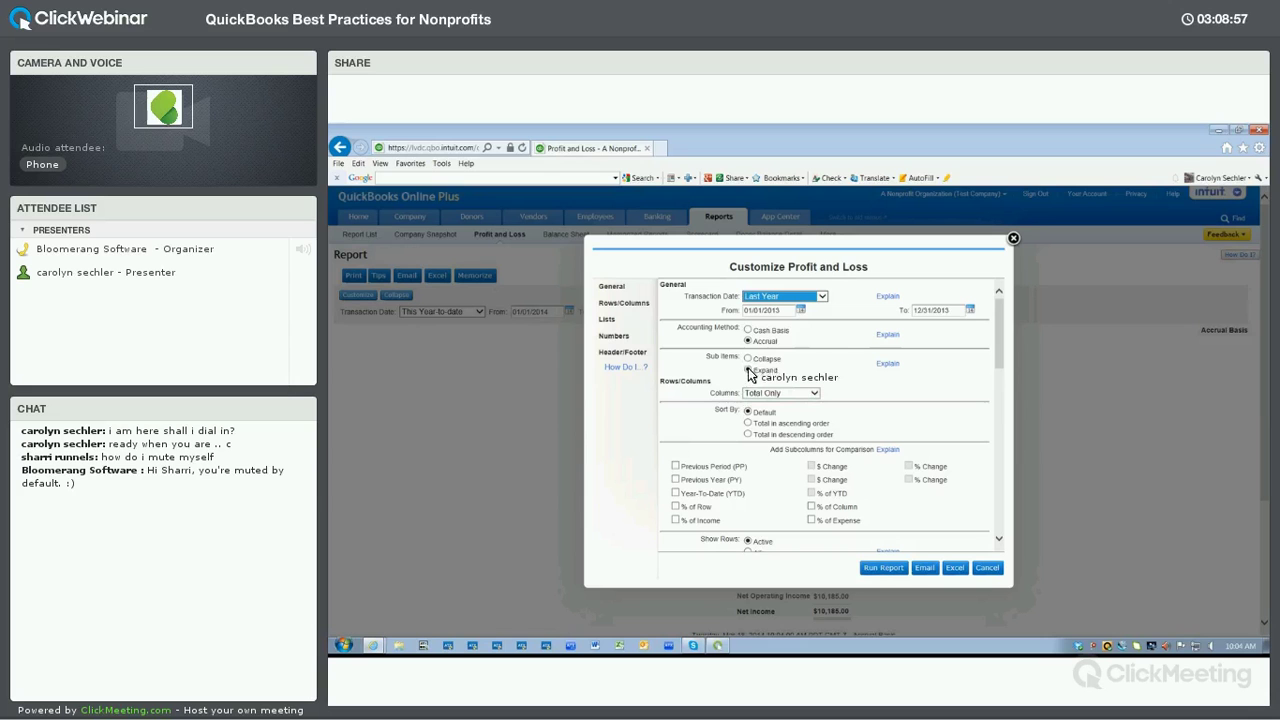
# Limit the customized Profit and Loss to non-zero rows and columns, split its columns by Classes, and run the report.
pyautogui.moveTo(895, 247); pyautogui.dragTo(987, 248)
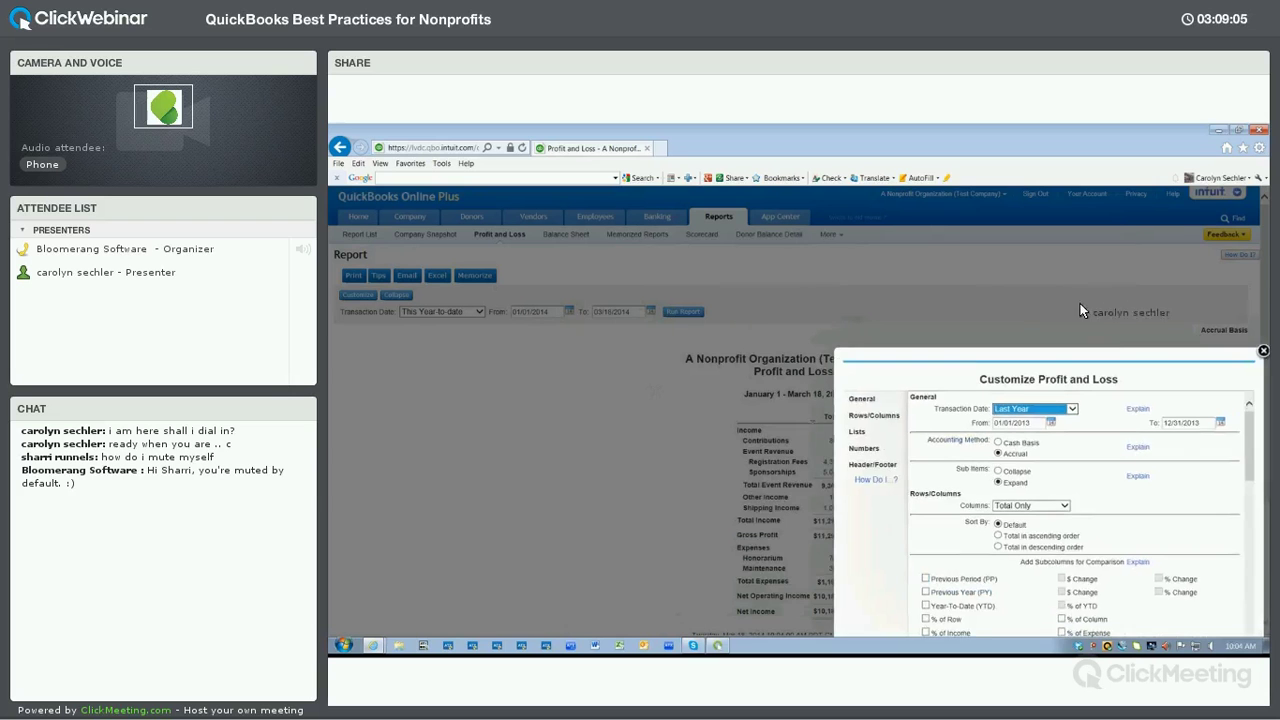
pyautogui.scroll(-5, 1062, 425)
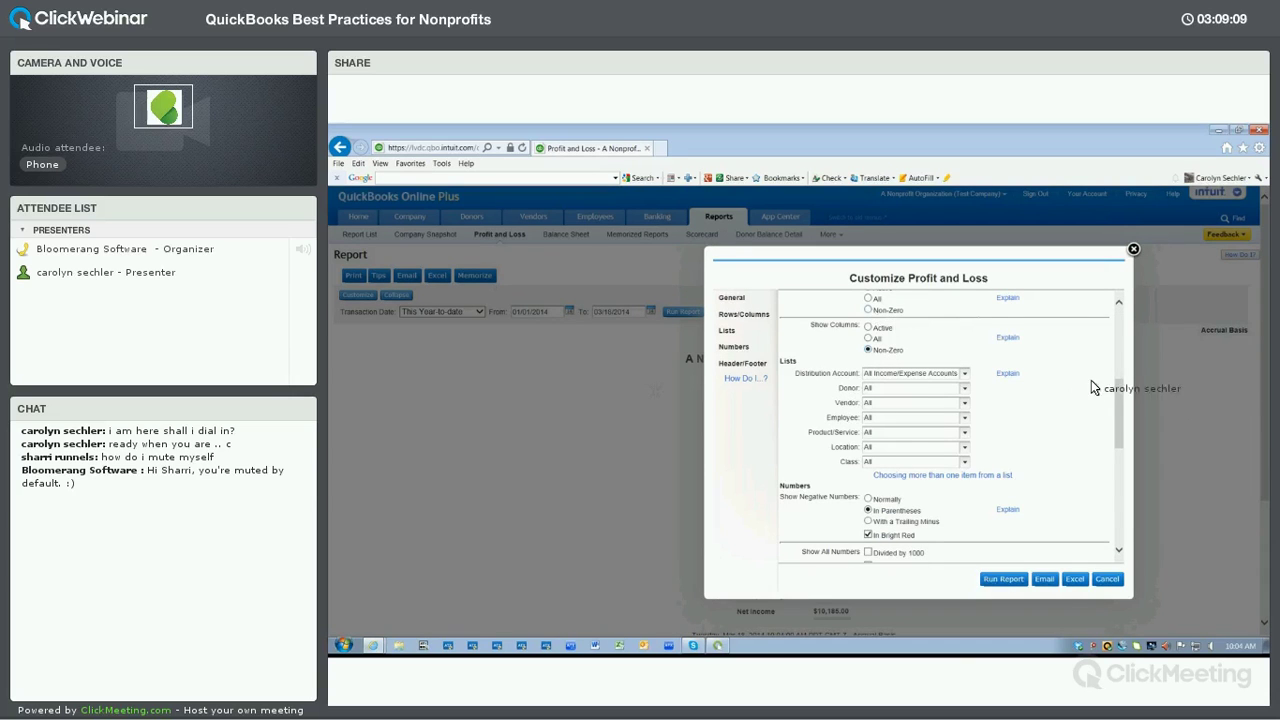
pyautogui.moveTo(1120, 377); pyautogui.dragTo(1118, 358)
pyautogui.scroll(4, 1117, 345)
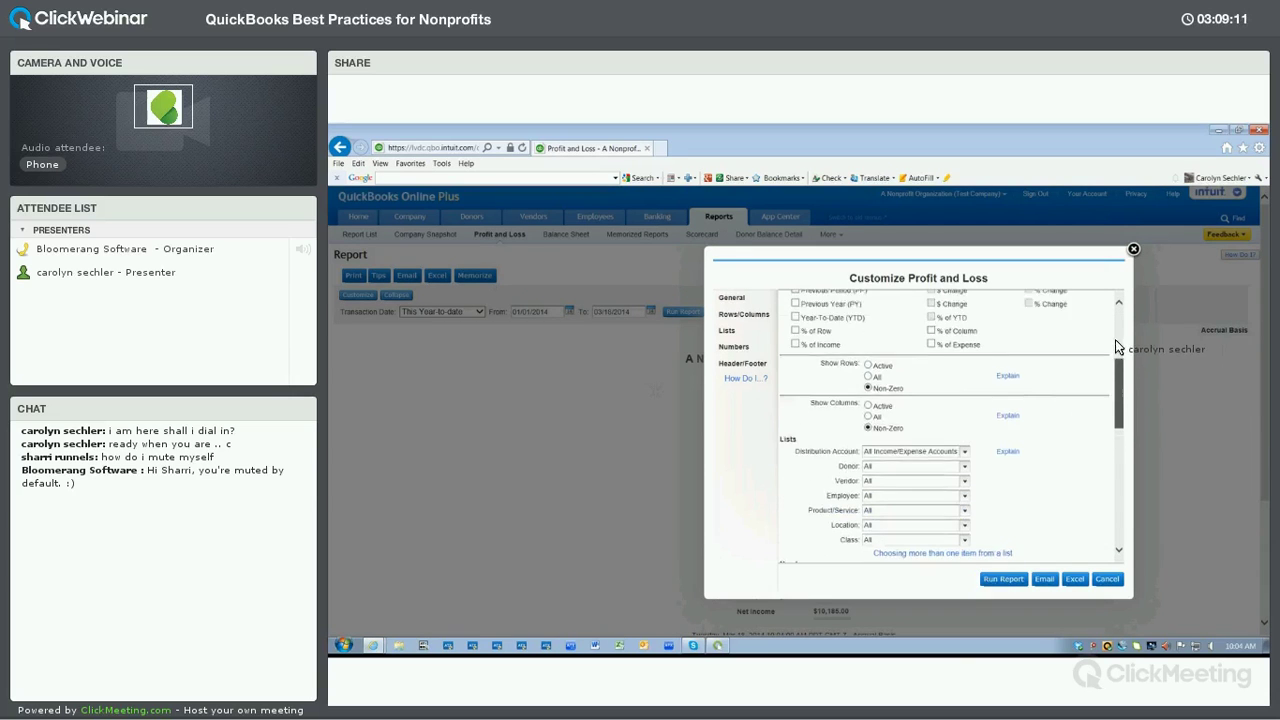
pyautogui.scroll(1, 981, 355)
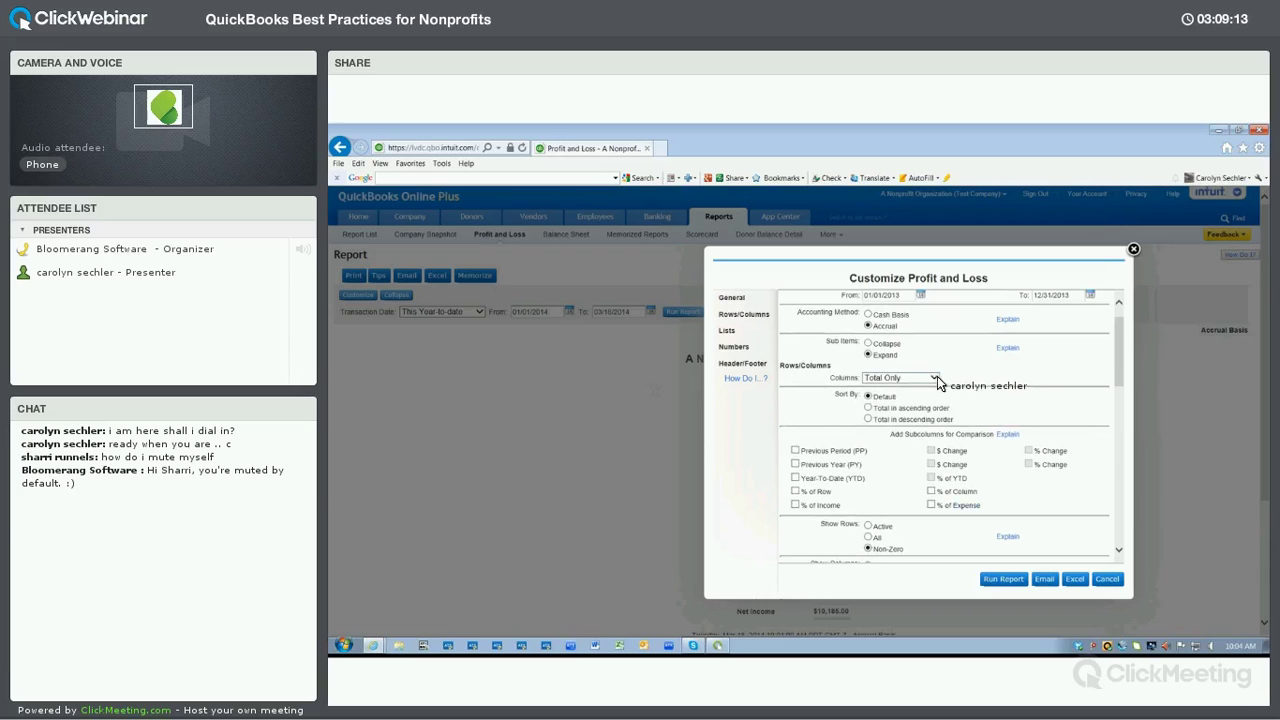
pyautogui.click(934, 378)
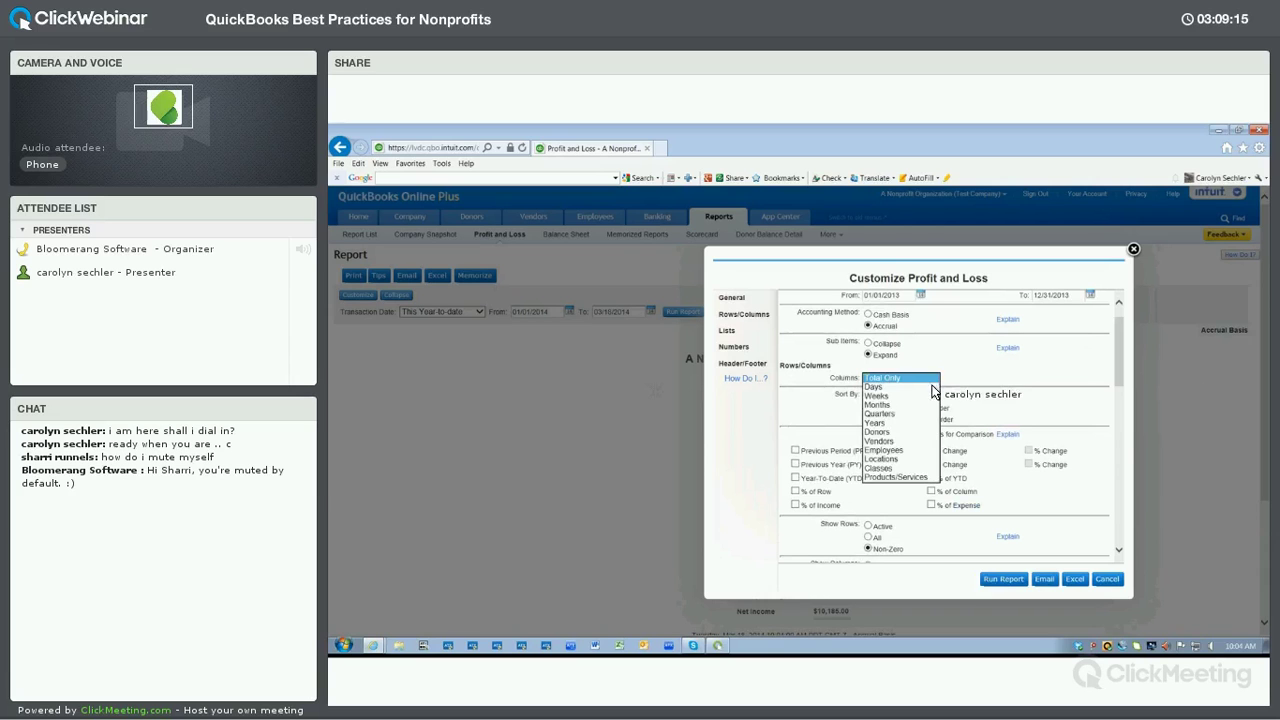
pyautogui.click(900, 469)
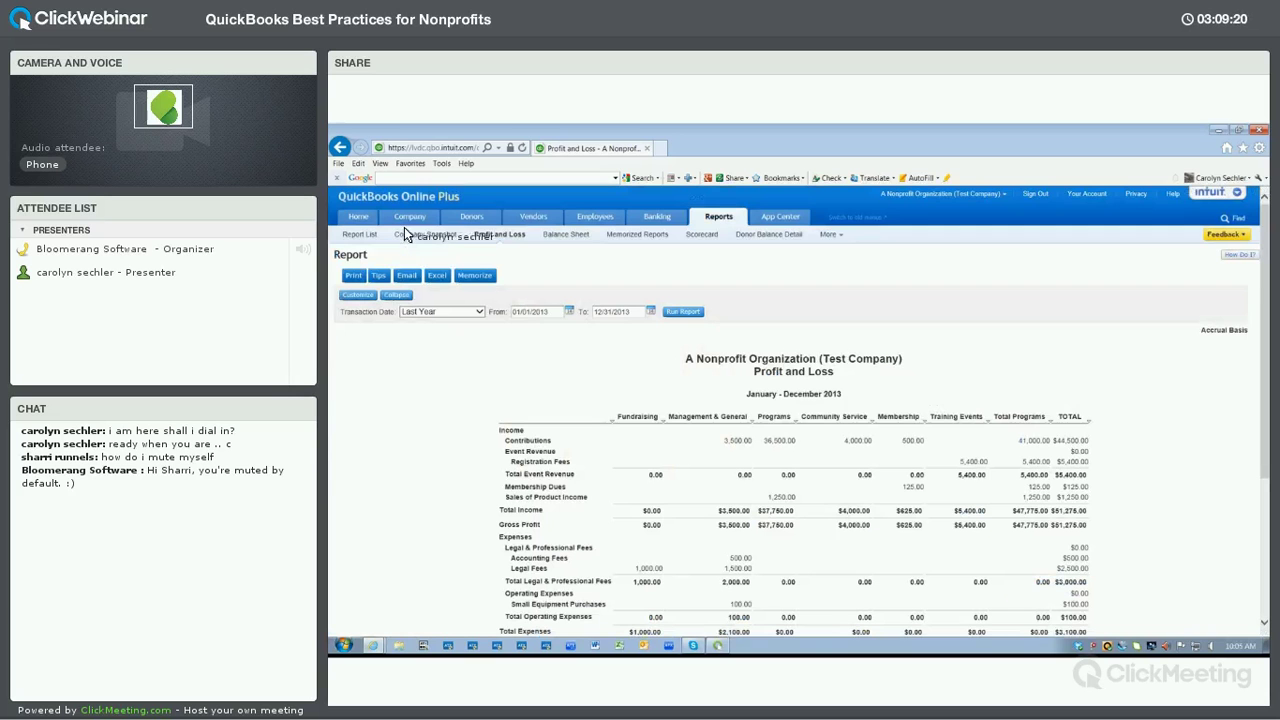
# Go to the company's chart of accounts and open the company preferences.
pyautogui.click(408, 214)
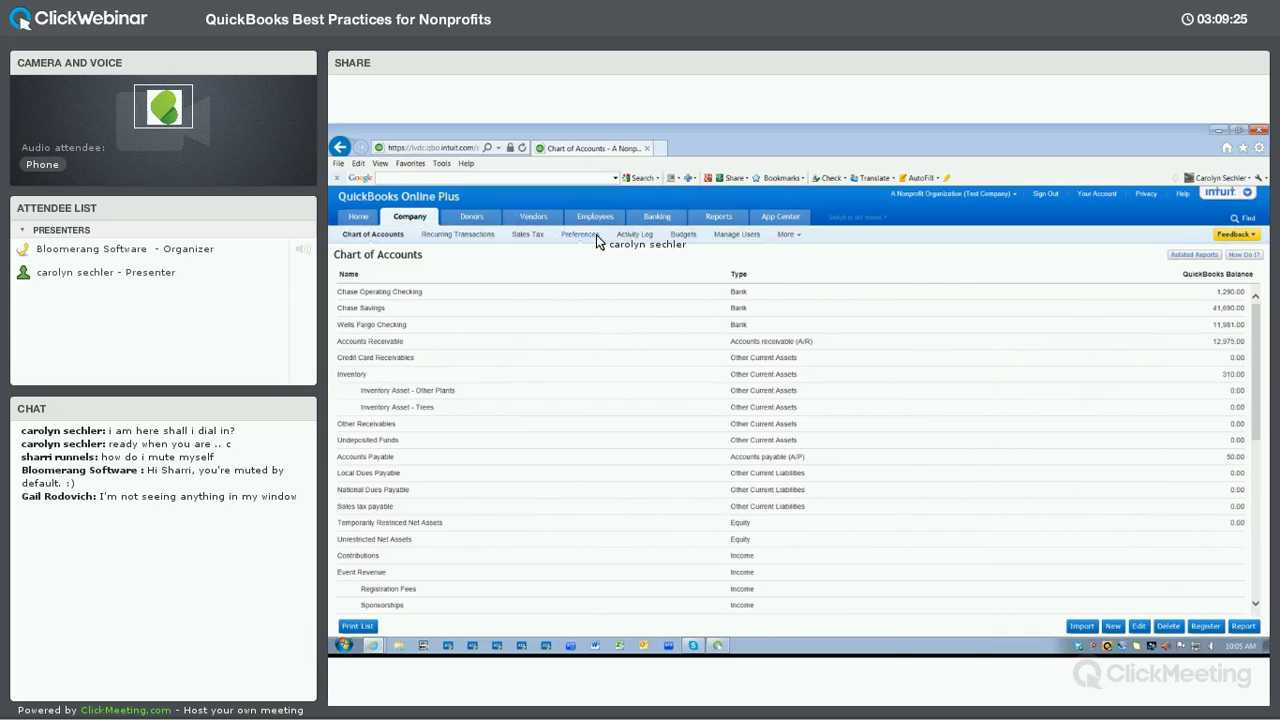
pyautogui.click(593, 236)
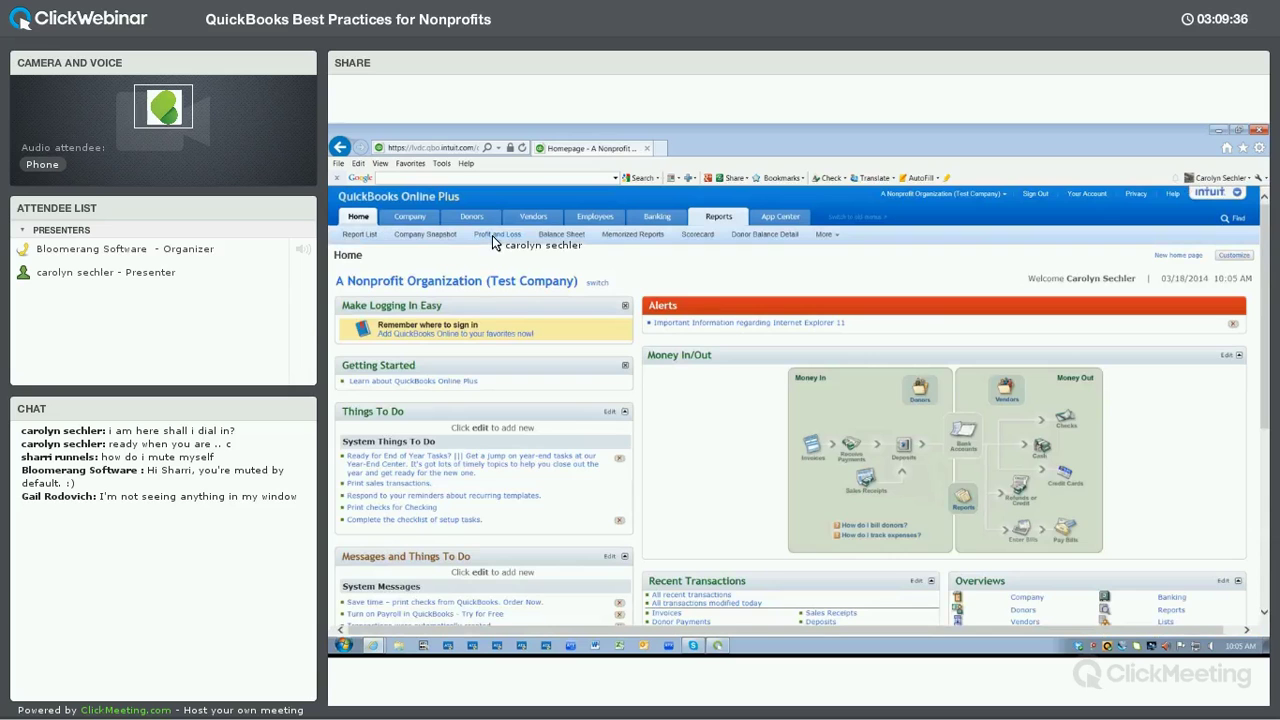
# Reopen the Profit and Loss report and change its transaction date directly on the report page to Last Year.
pyautogui.click(492, 235)
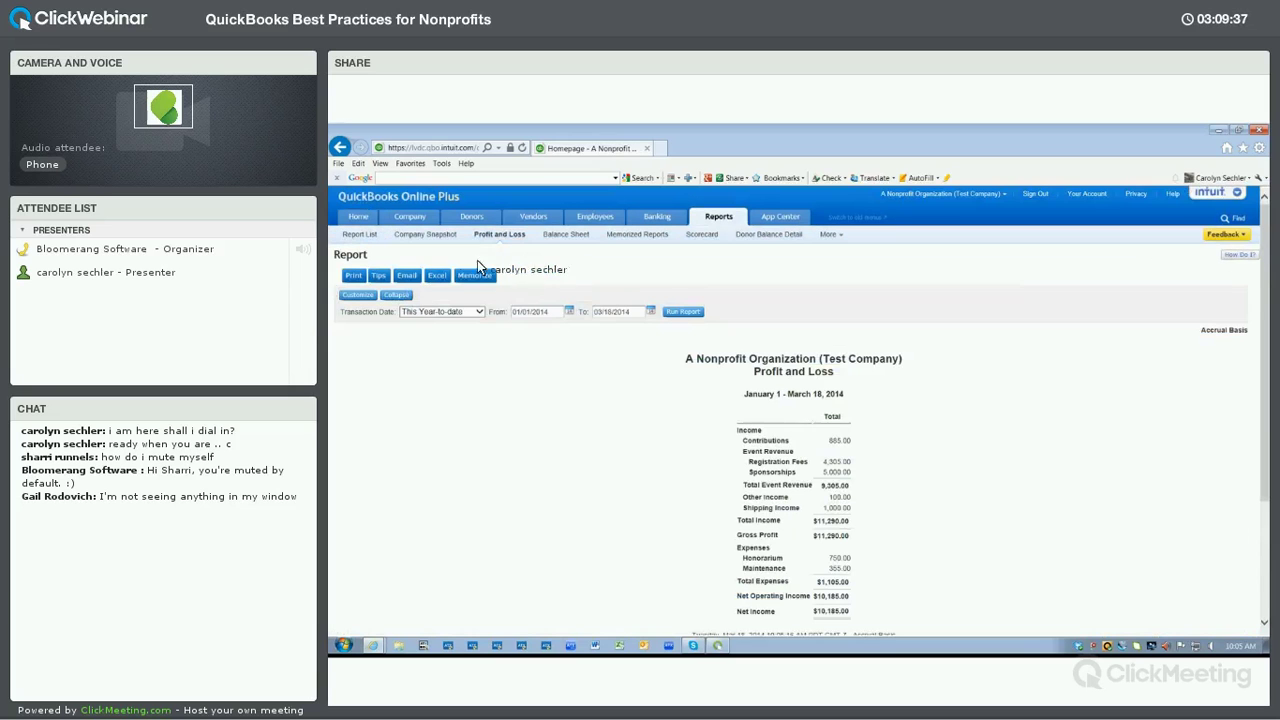
pyautogui.click(479, 312)
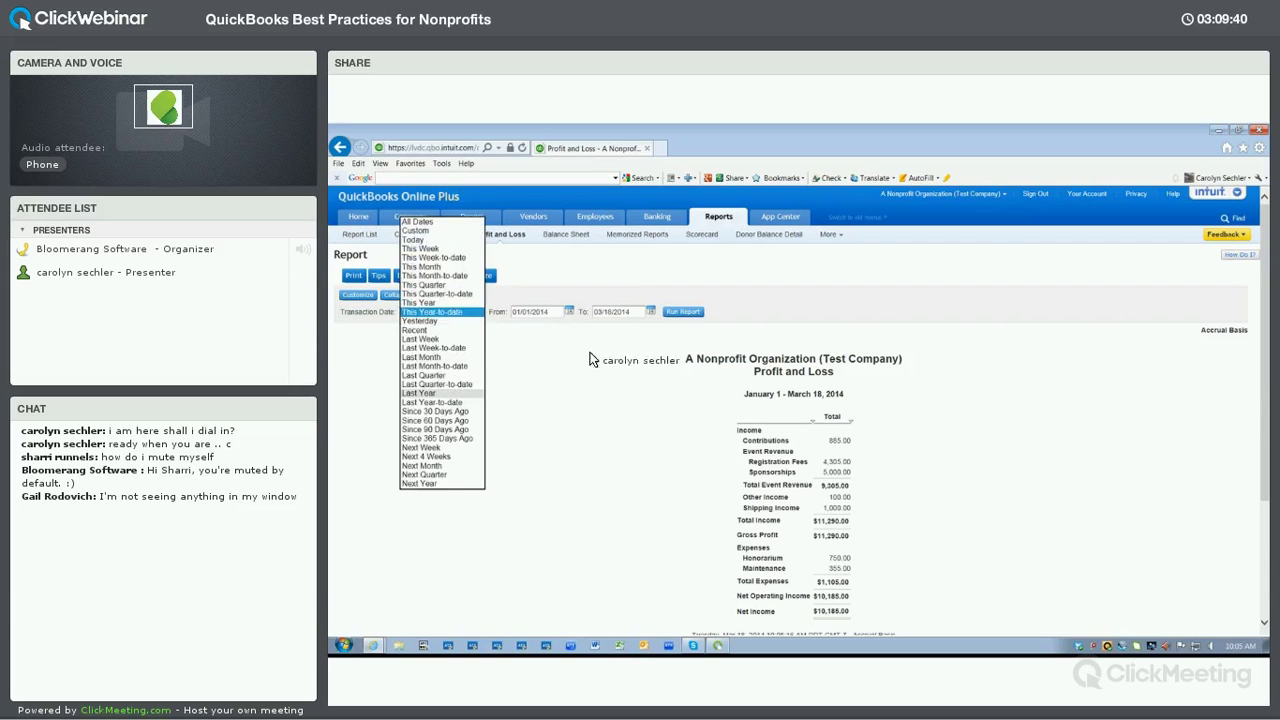
pyautogui.click(420, 393)
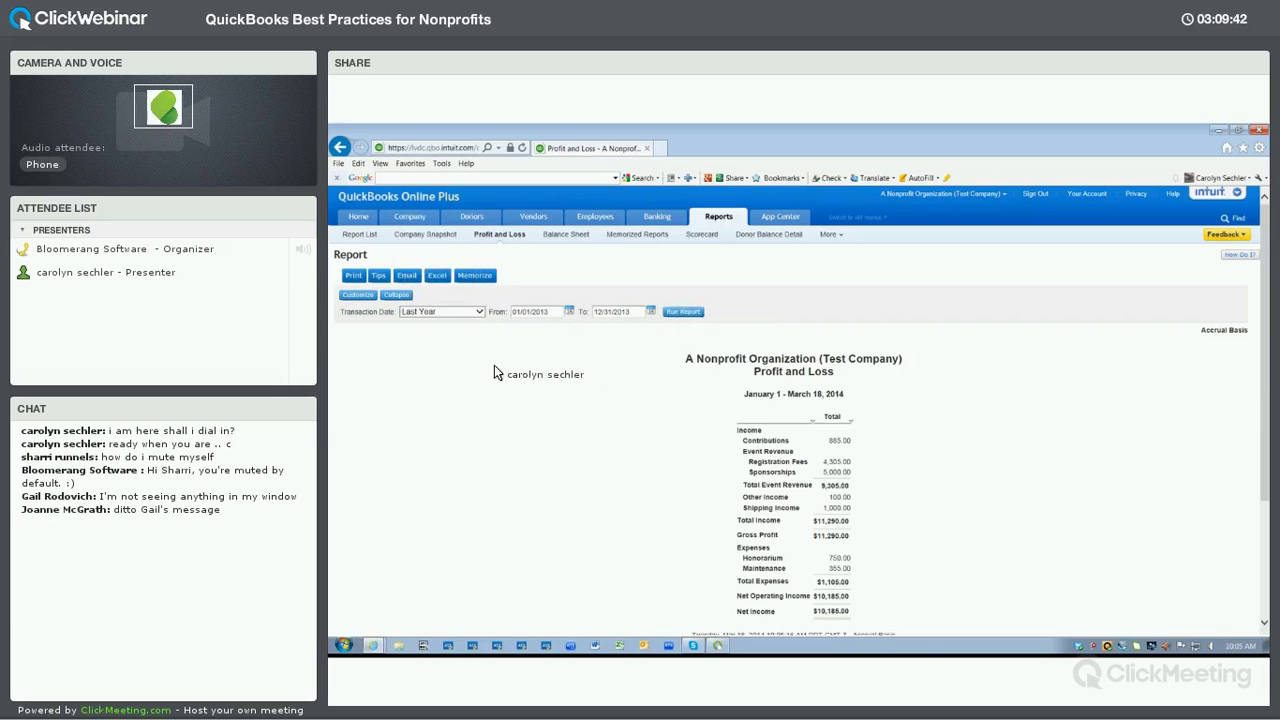
pyautogui.click(479, 312)
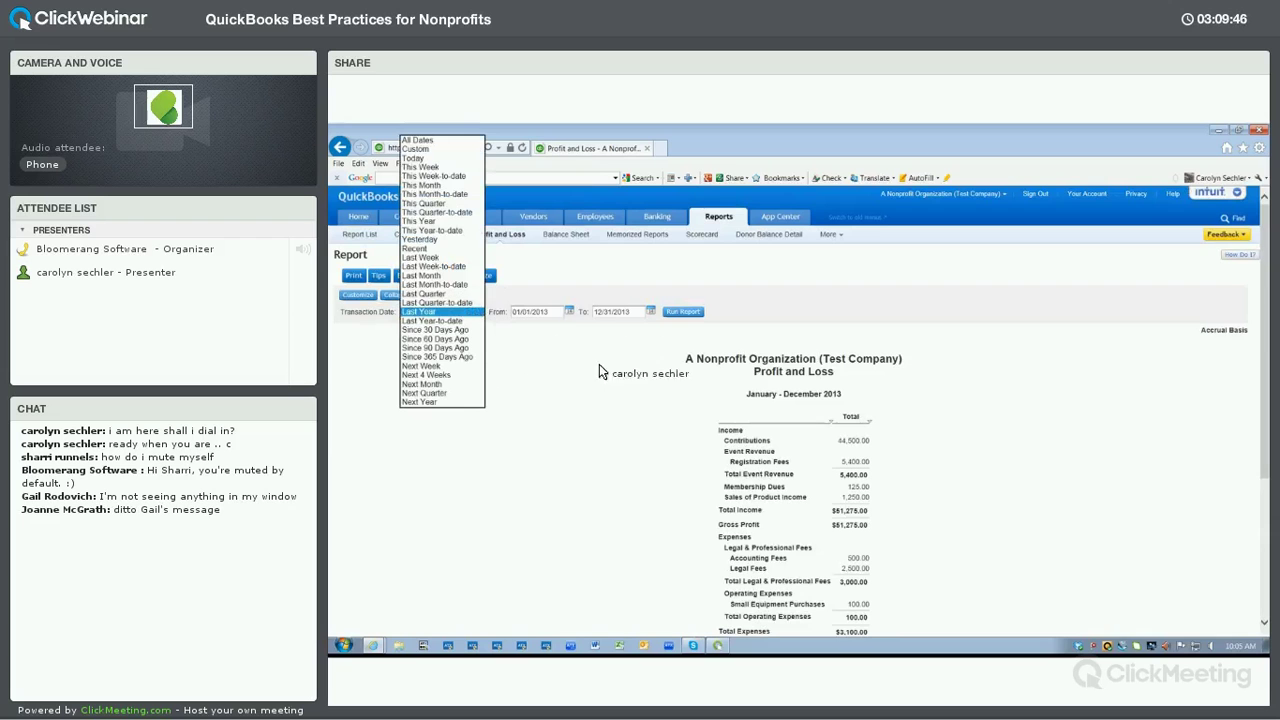
pyautogui.click(430, 312)
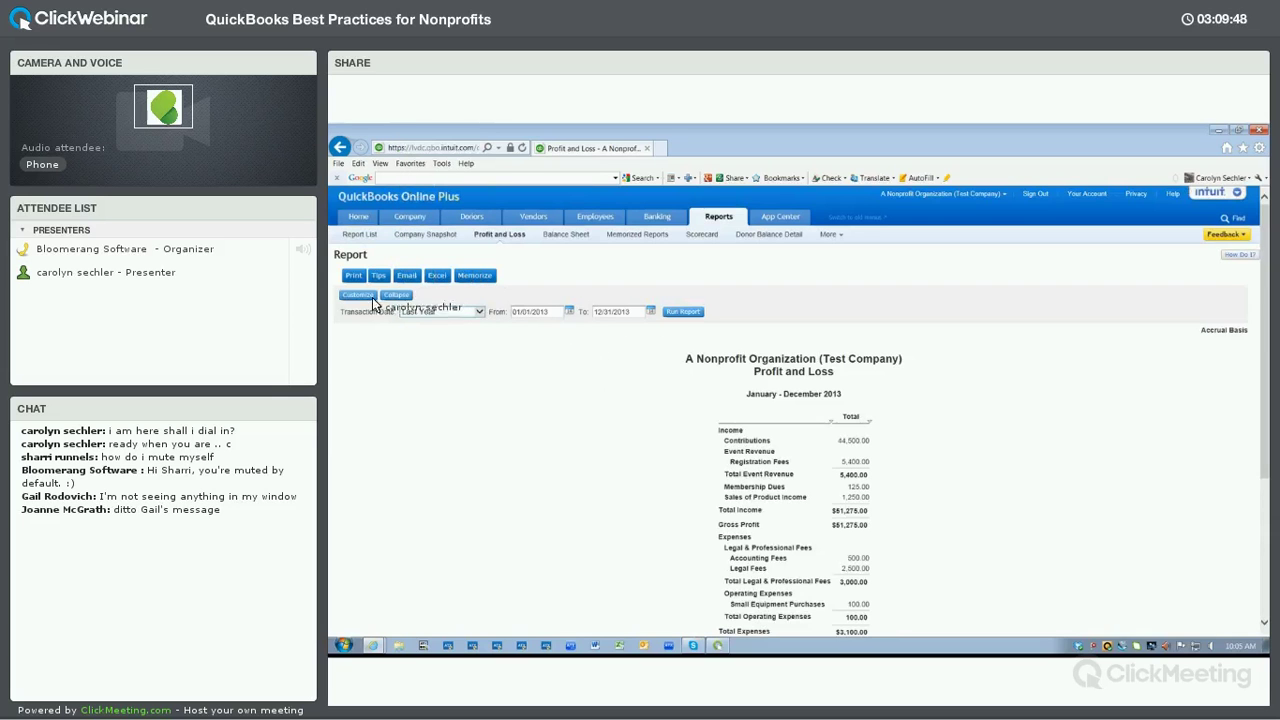
# Customize the Last Year report to show Classes as columns with only non-zero rows and columns, and run it.
pyautogui.click(786, 398)
pyautogui.click(781, 393)
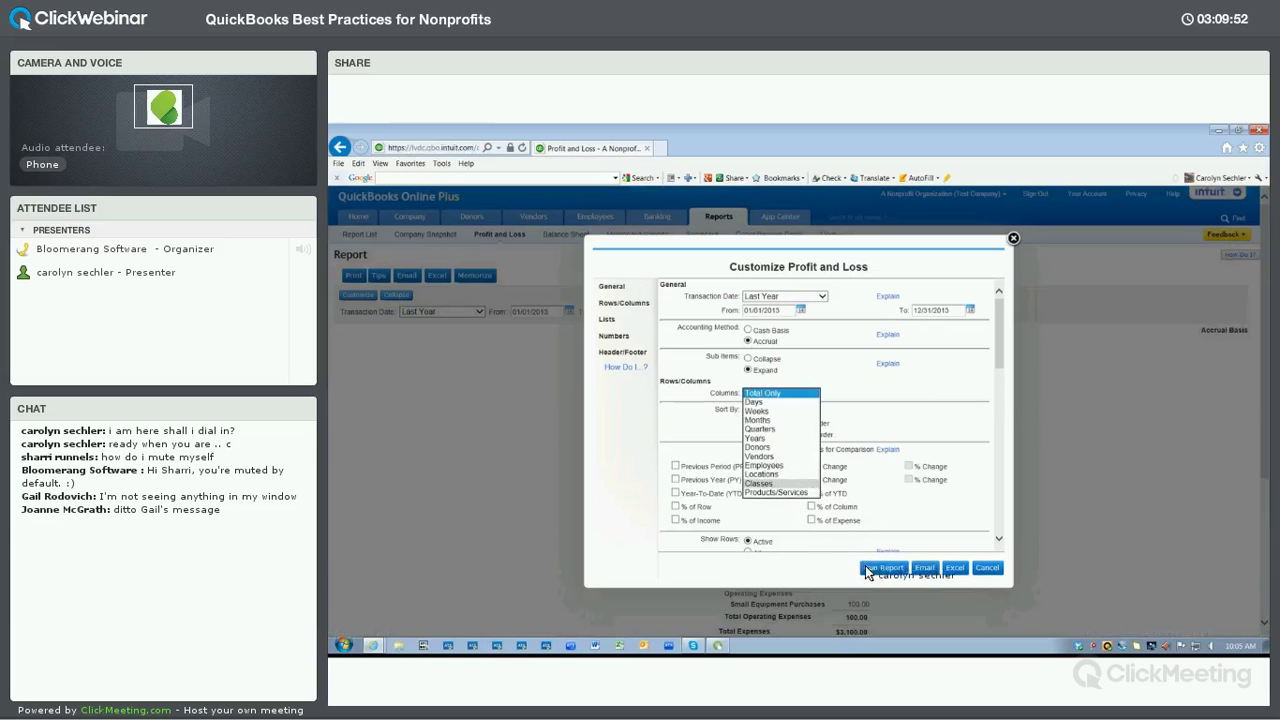
pyautogui.click(759, 484)
pyautogui.click(868, 567)
pyautogui.scroll(-2, 747, 461)
pyautogui.click(746, 440)
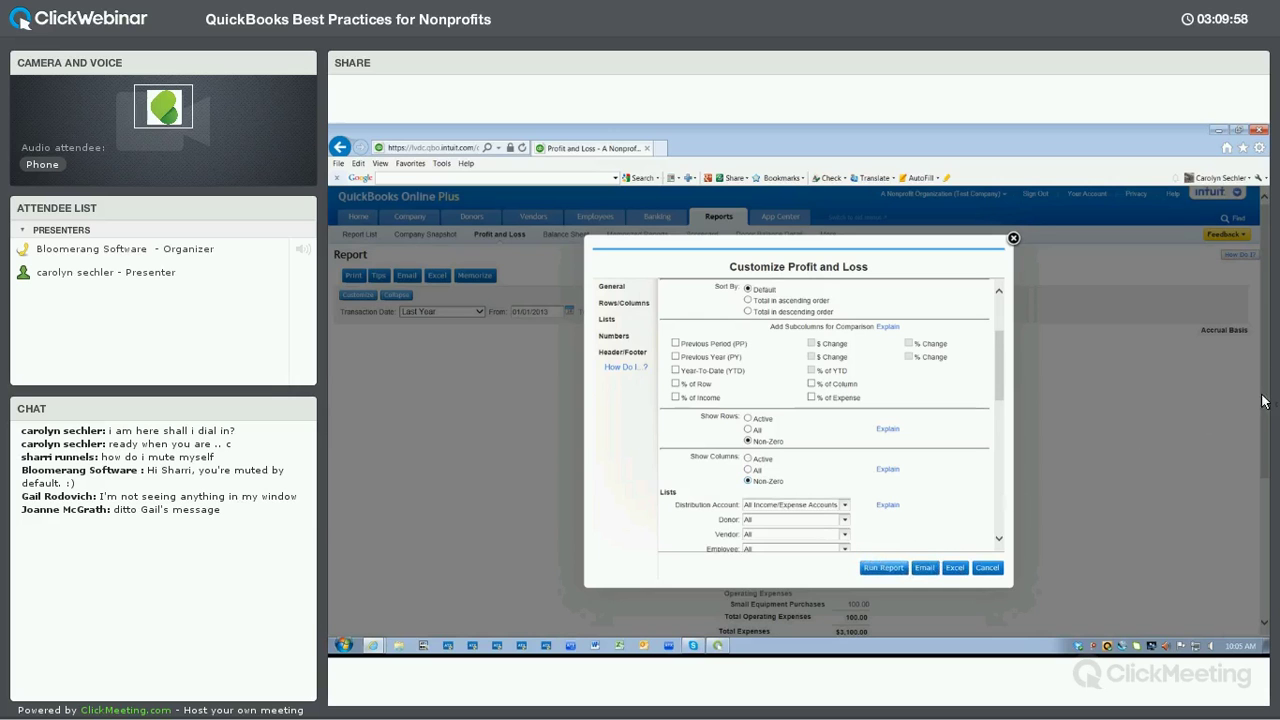
pyautogui.scroll(-1, 731, 330)
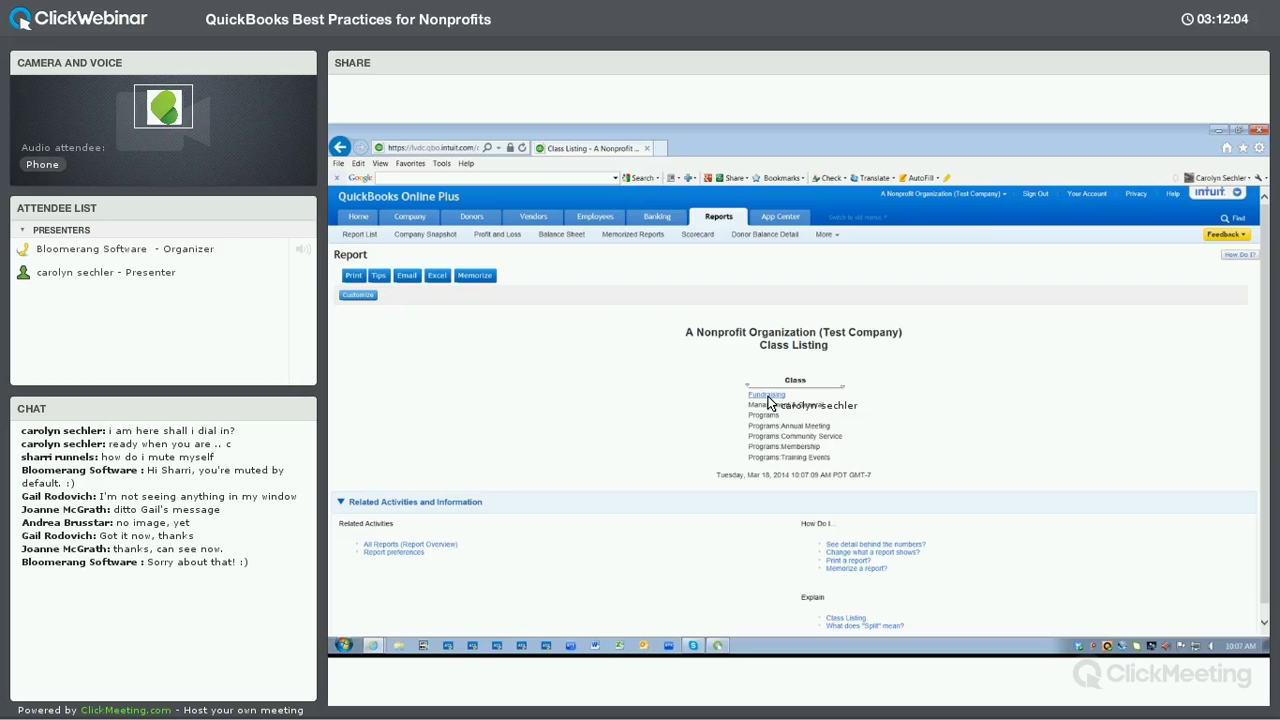
# Return from the class listing to the 2013 Profit and Loss by class and review its income and expense rows.
pyautogui.click(339, 148)
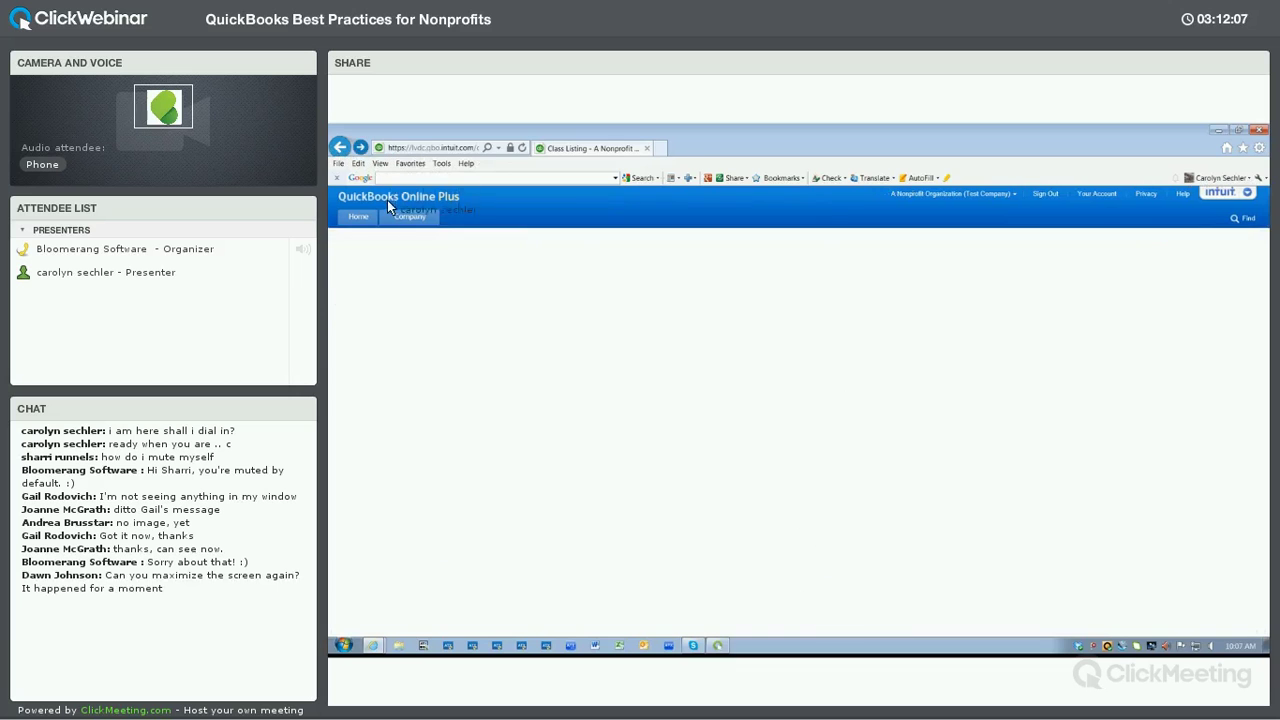
pyautogui.click(339, 148)
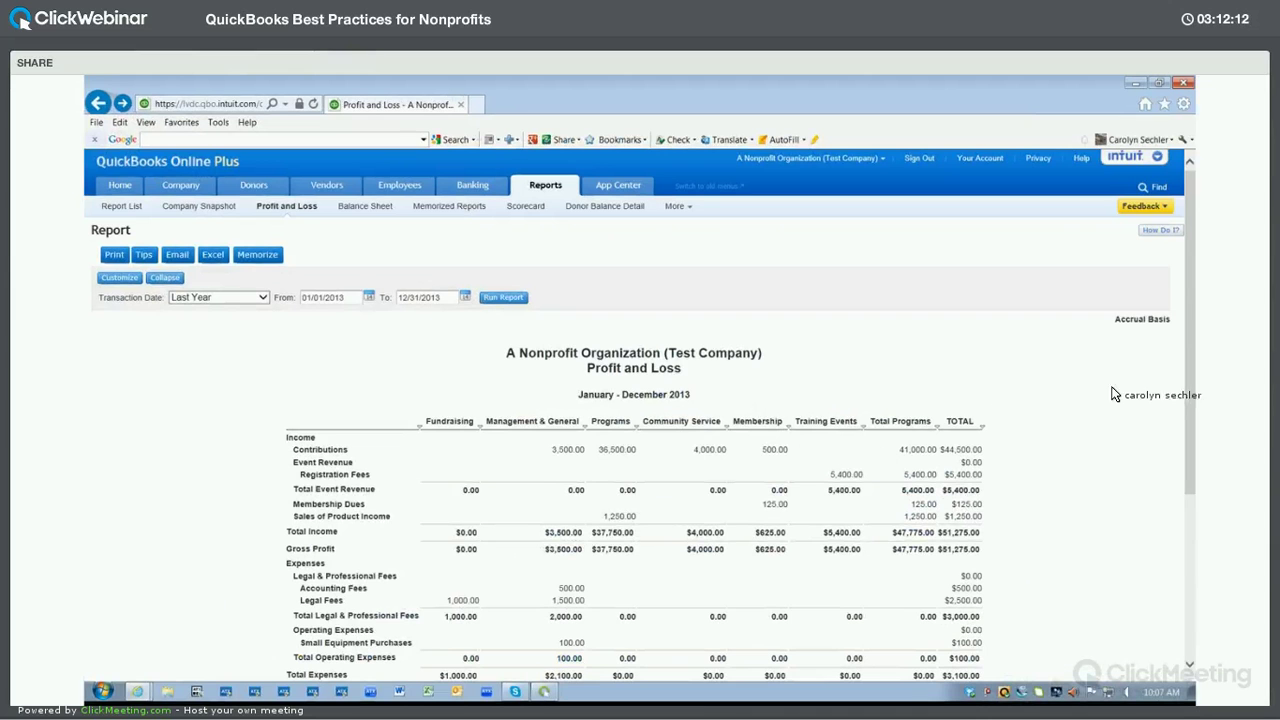
pyautogui.scroll(-3, 1128, 392)
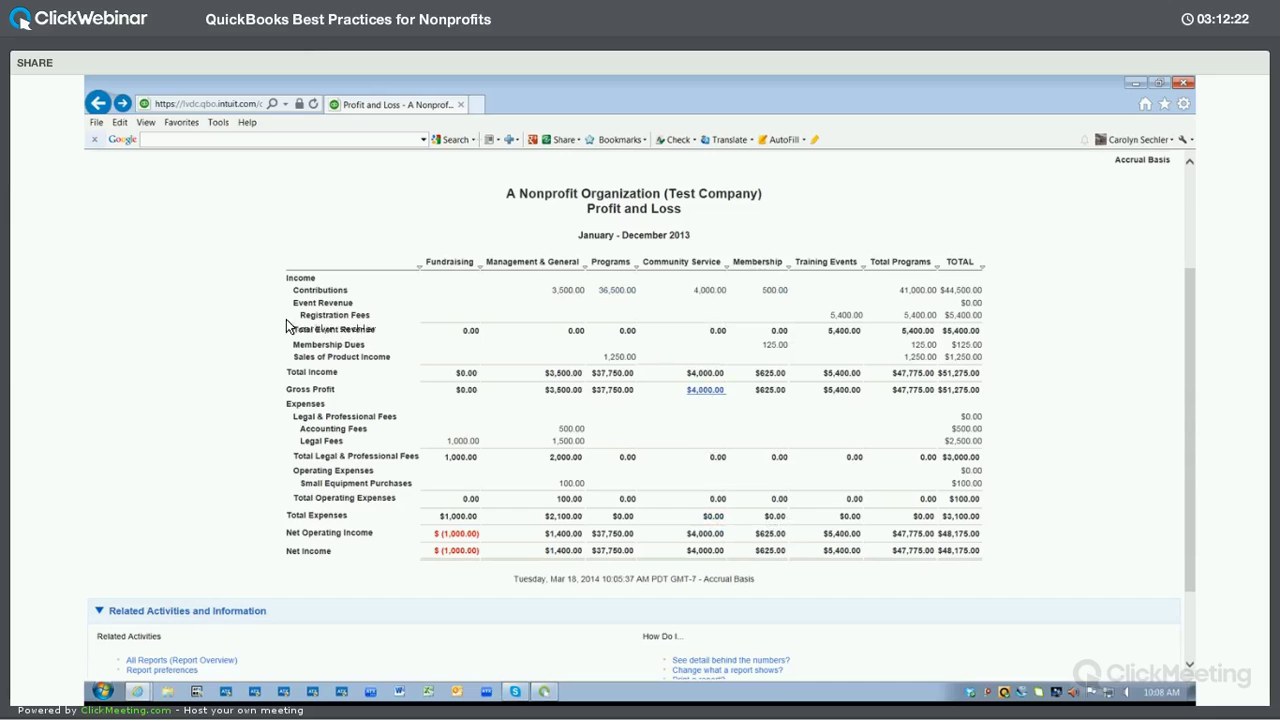
pyautogui.scroll(2, 240, 210)
pyautogui.scroll(2, 237, 200)
# Change the transaction date of the Profit and Loss by class to All Dates.
pyautogui.click(220, 297)
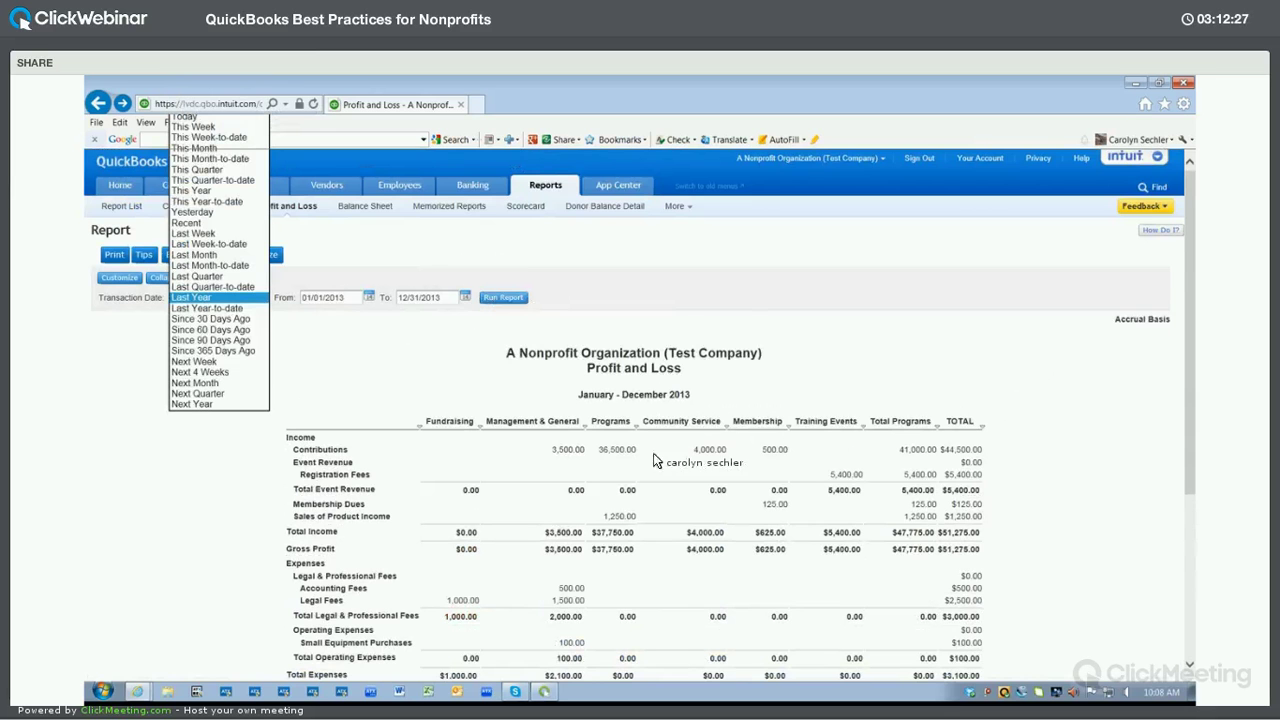
pyautogui.scroll(-2, 721, 310)
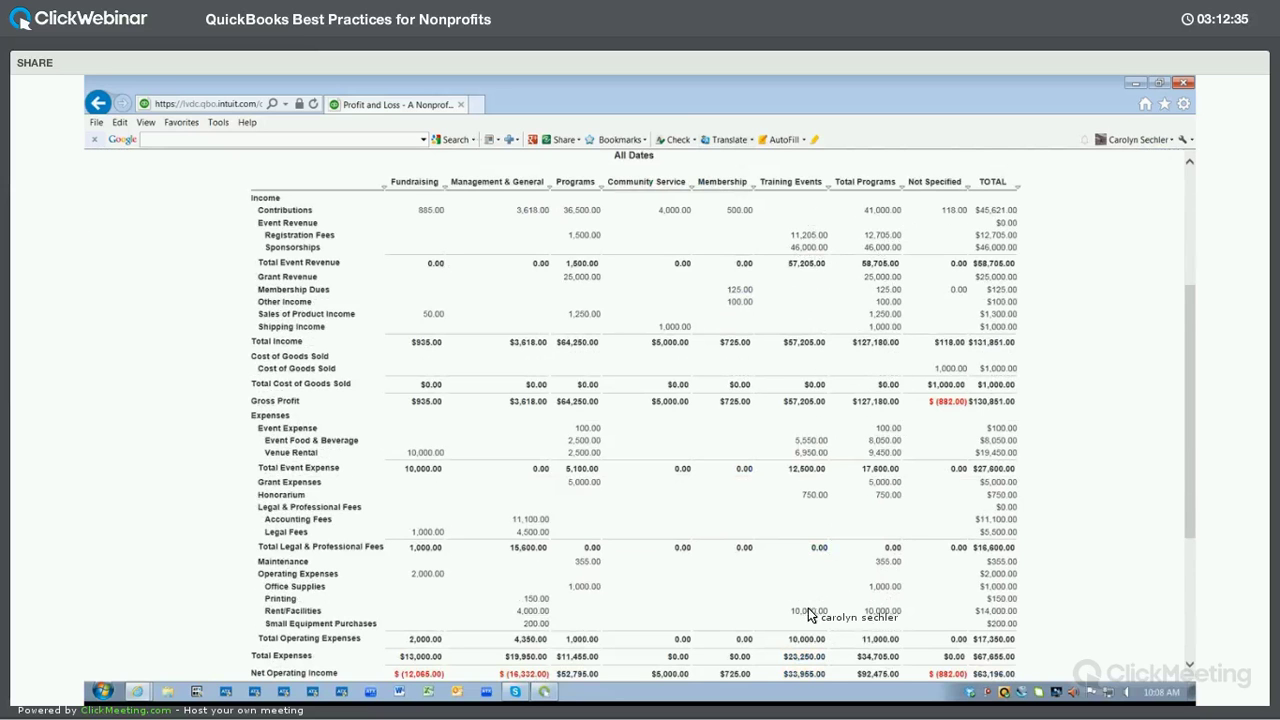
# Drill down into the Training Events class to examine its Profit and Loss Detail transactions, and return to the summary report.
pyautogui.scroll(-2, 808, 608)
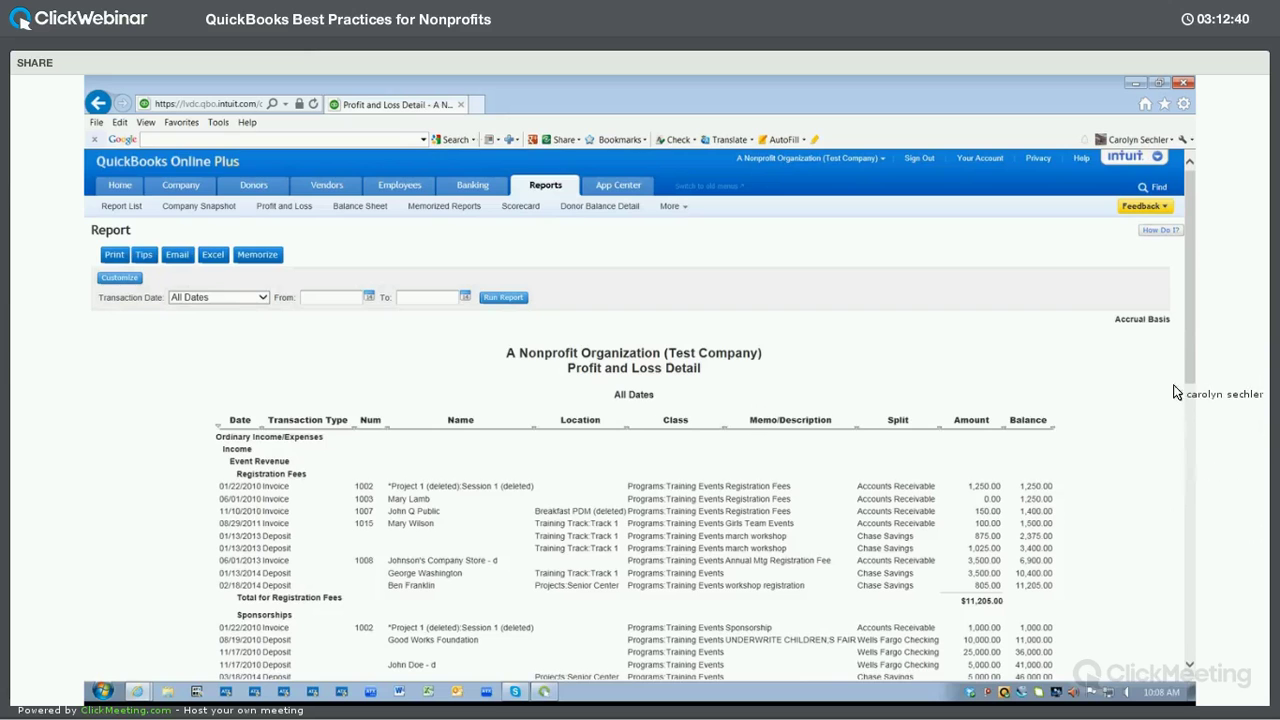
pyautogui.scroll(-4, 1174, 347)
pyautogui.scroll(-10, 1175, 346)
pyautogui.scroll(11, 1176, 350)
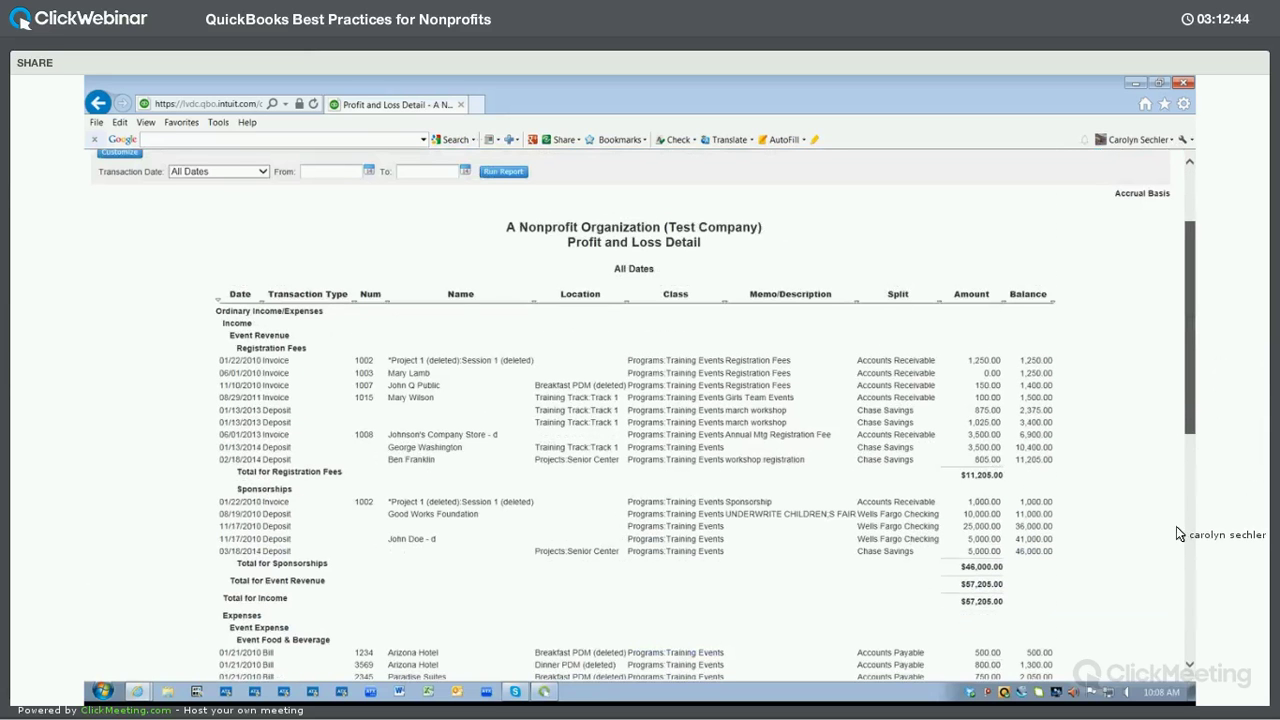
pyautogui.scroll(-1, 1176, 528)
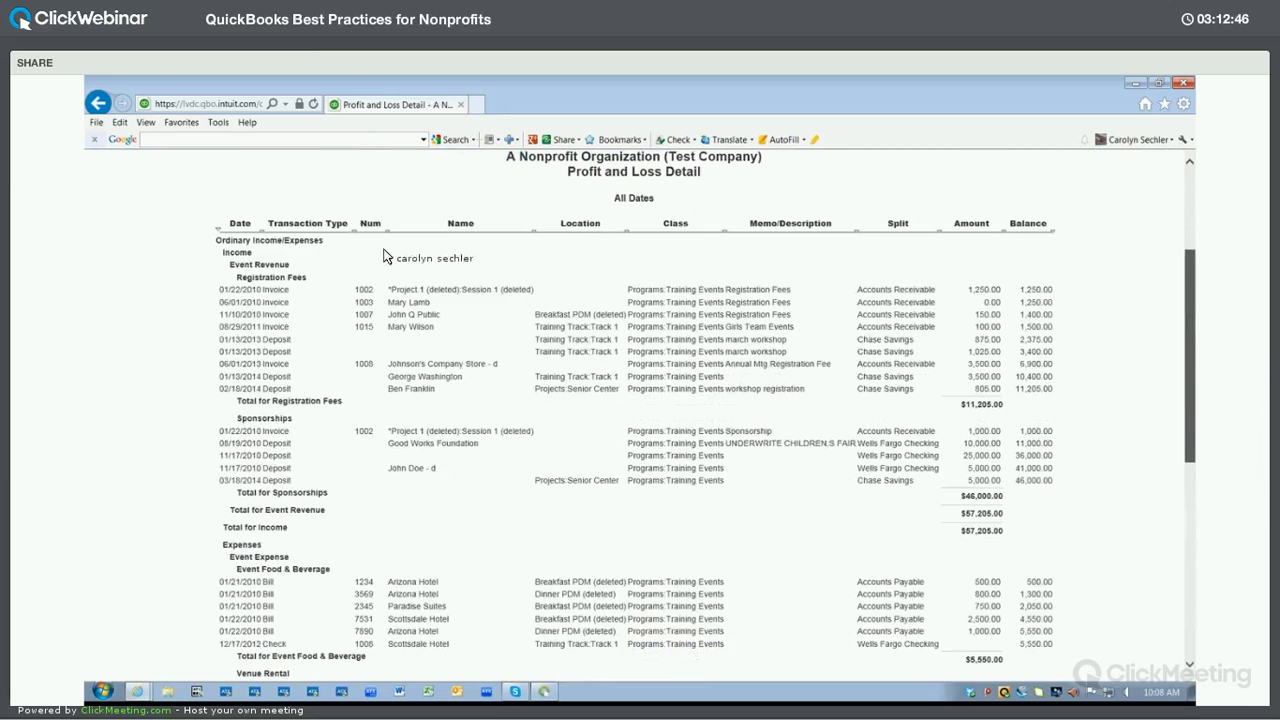
pyautogui.scroll(-10, 386, 255)
pyautogui.scroll(10, 97, 107)
pyautogui.click(97, 104)
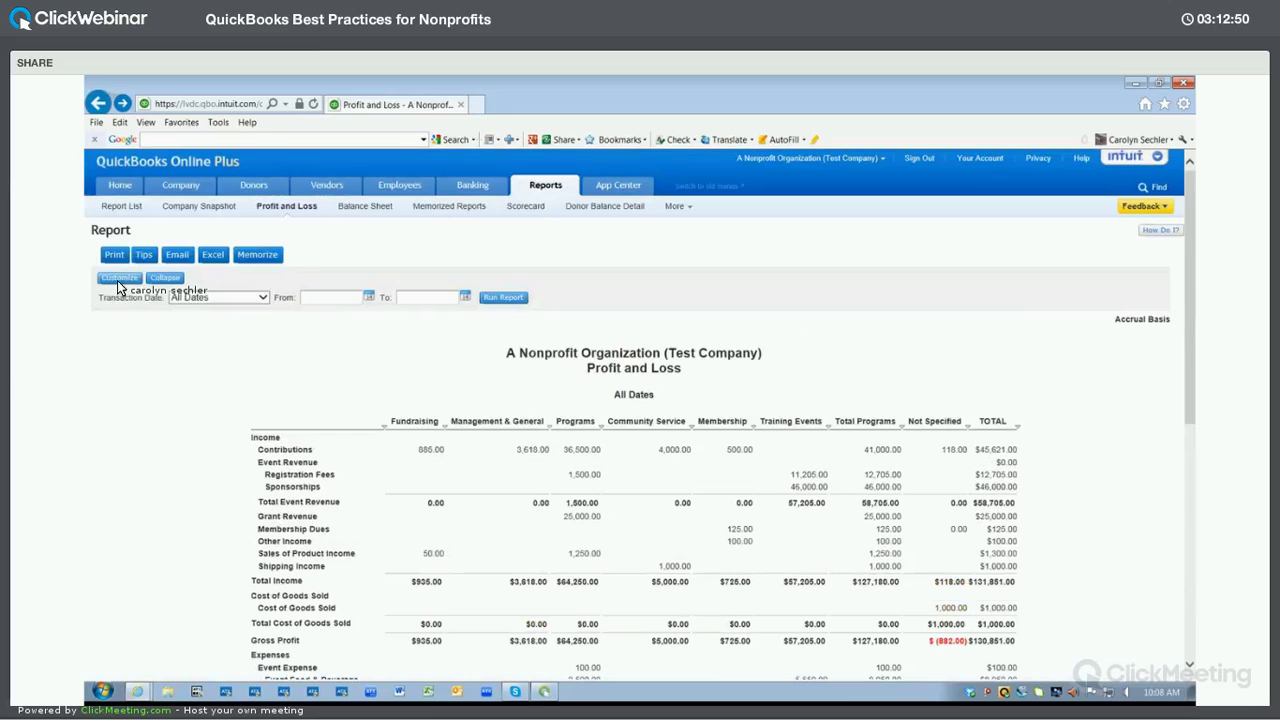
# Filter the Profit and Loss report to the Programs:Training Events class and run it.
pyautogui.click(117, 280)
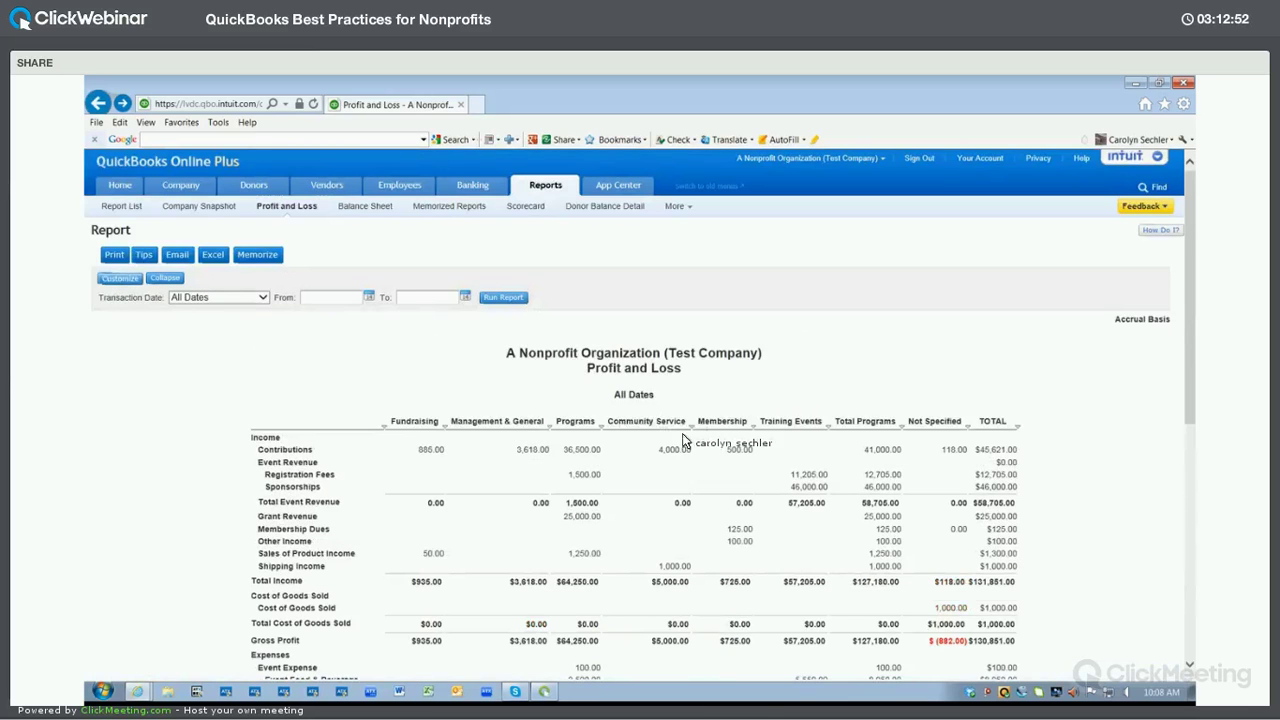
pyautogui.scroll(-6, 723, 443)
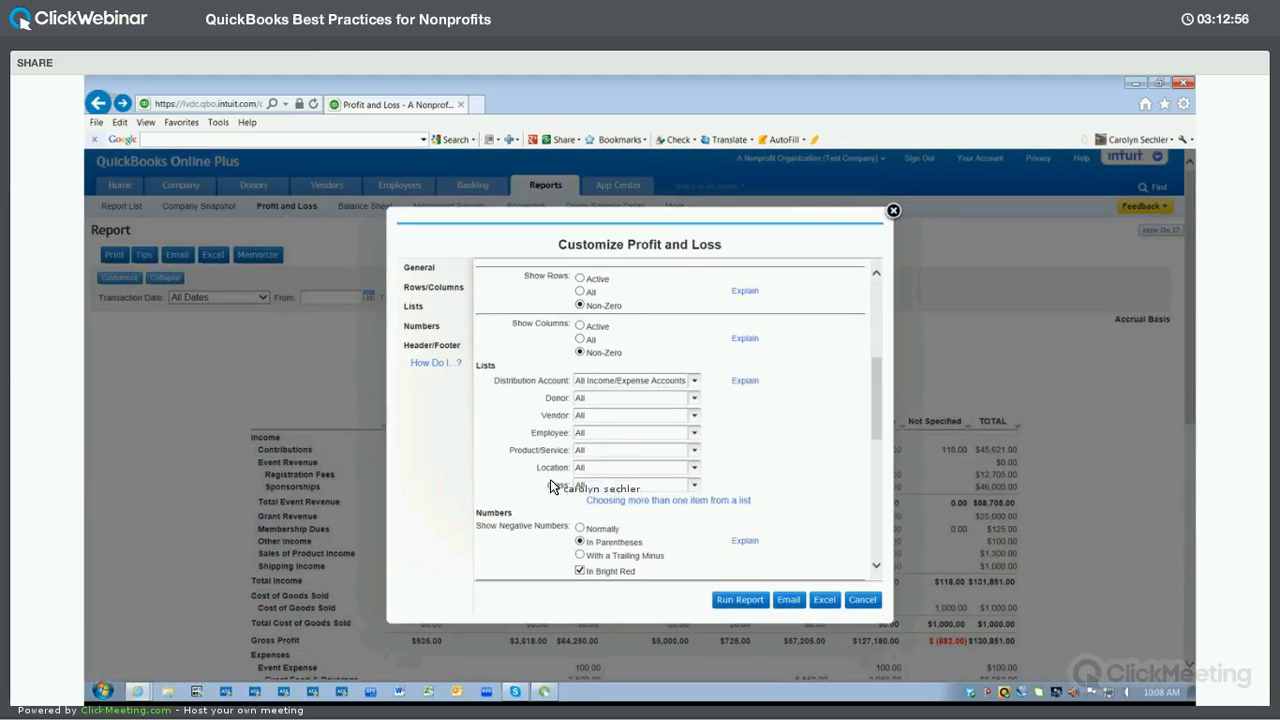
pyautogui.click(693, 486)
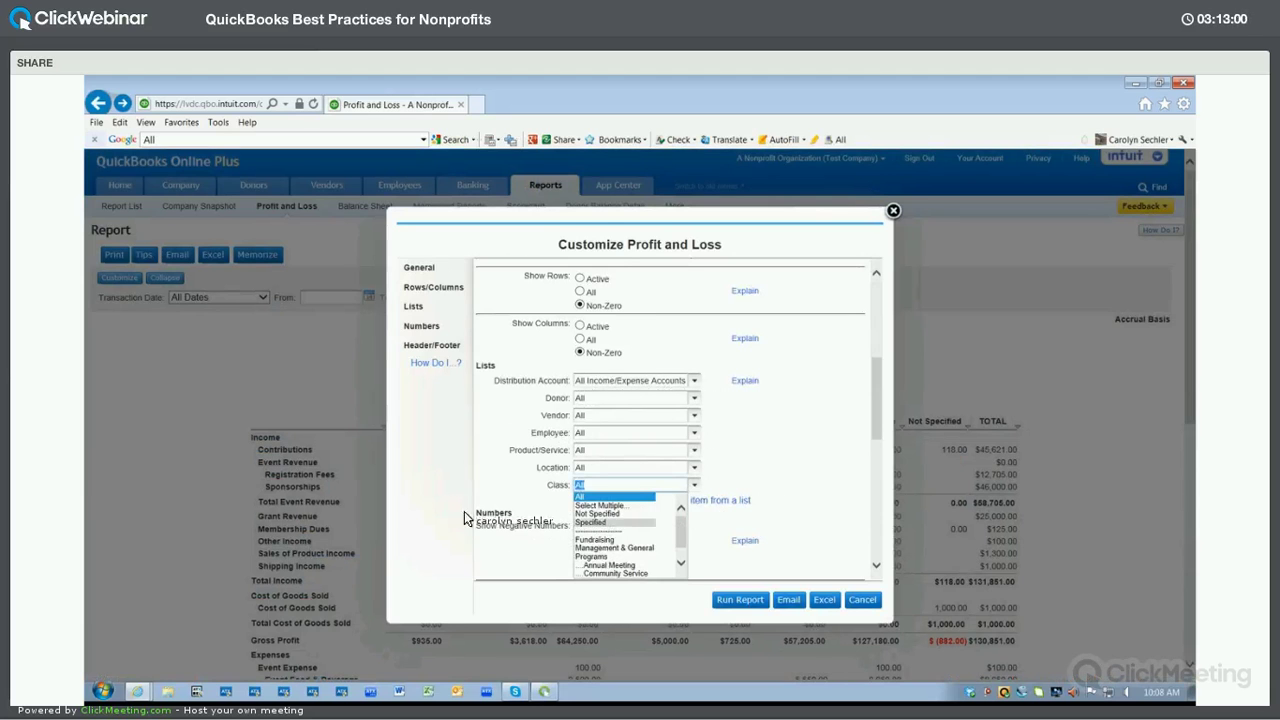
pyautogui.click(597, 523)
pyautogui.click(694, 486)
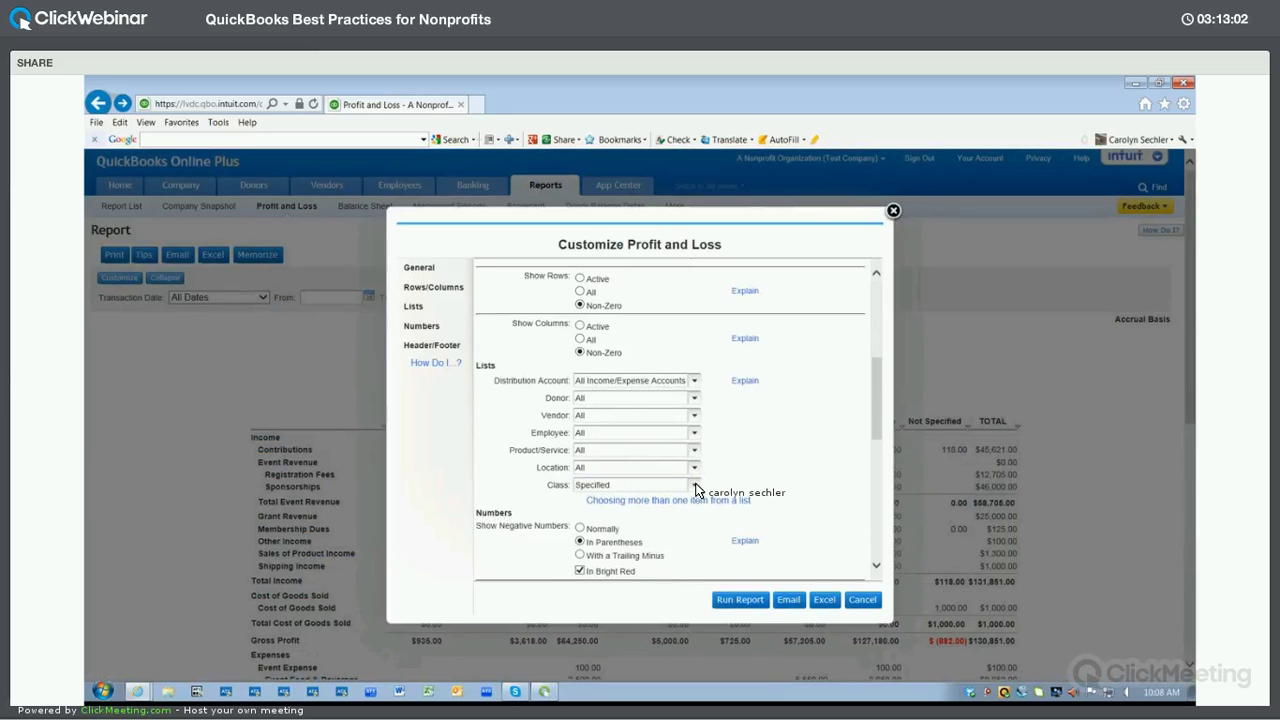
pyautogui.click(694, 486)
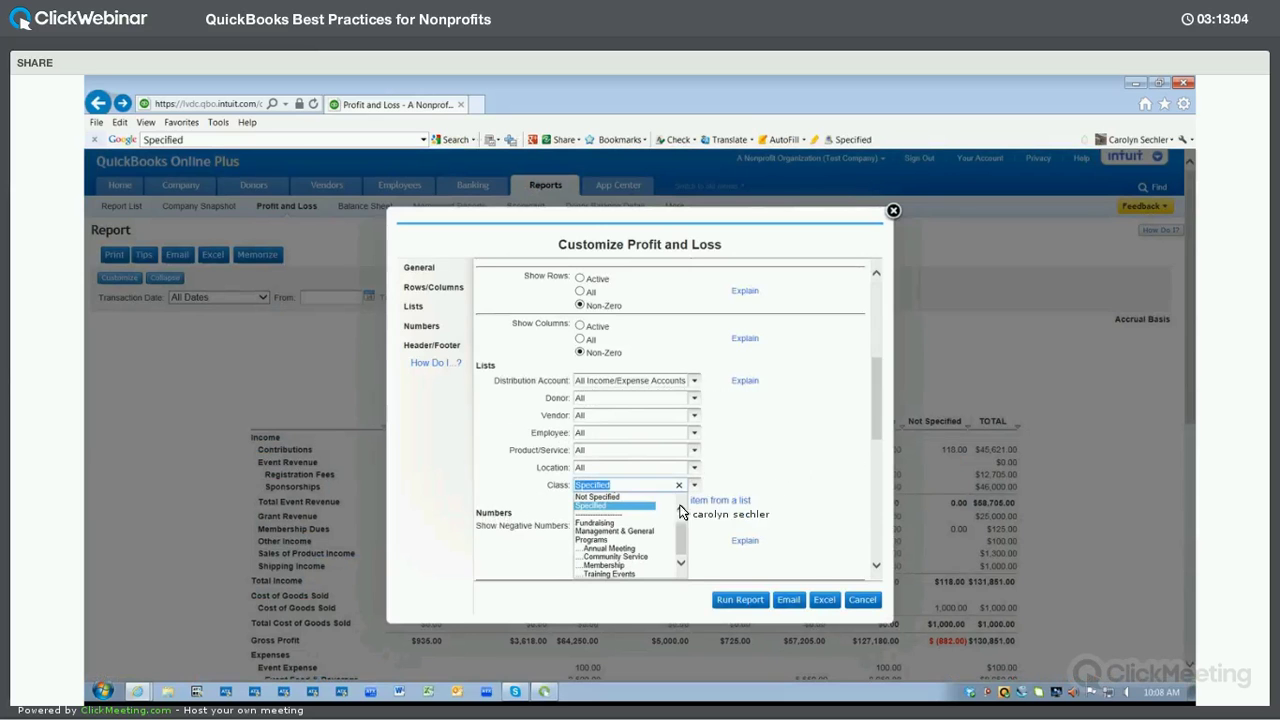
pyautogui.click(603, 576)
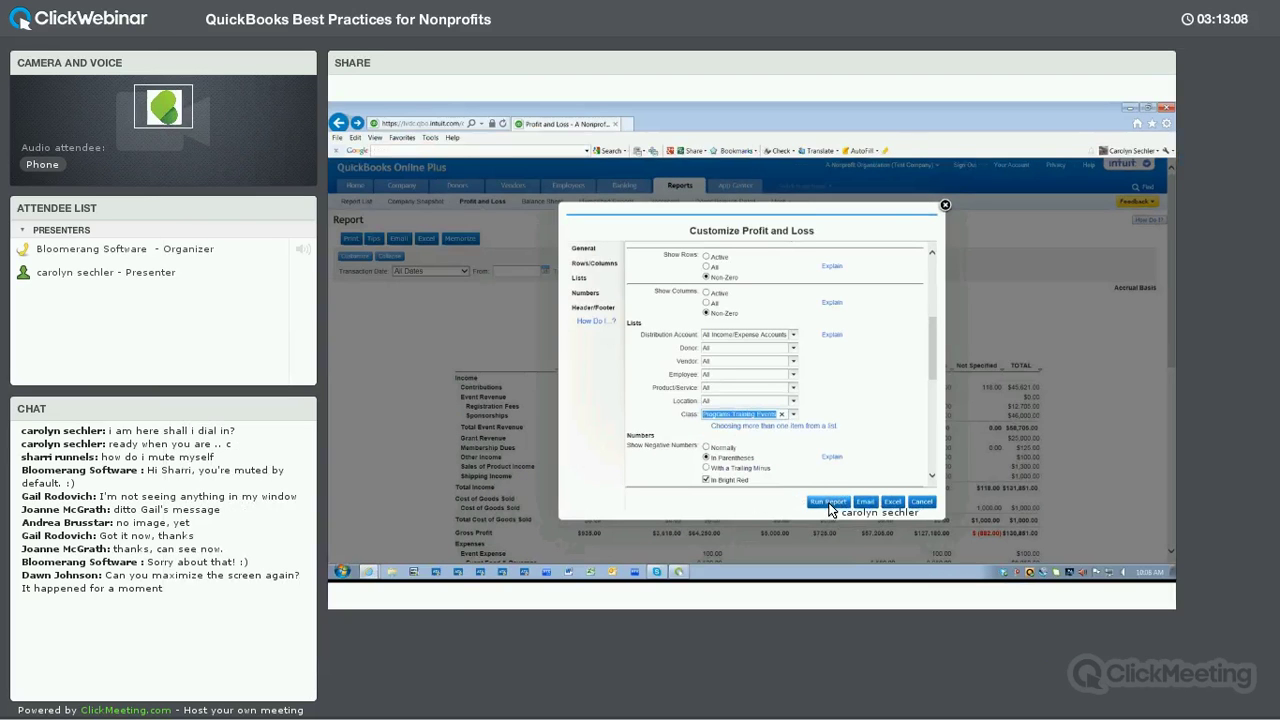
pyautogui.click(829, 504)
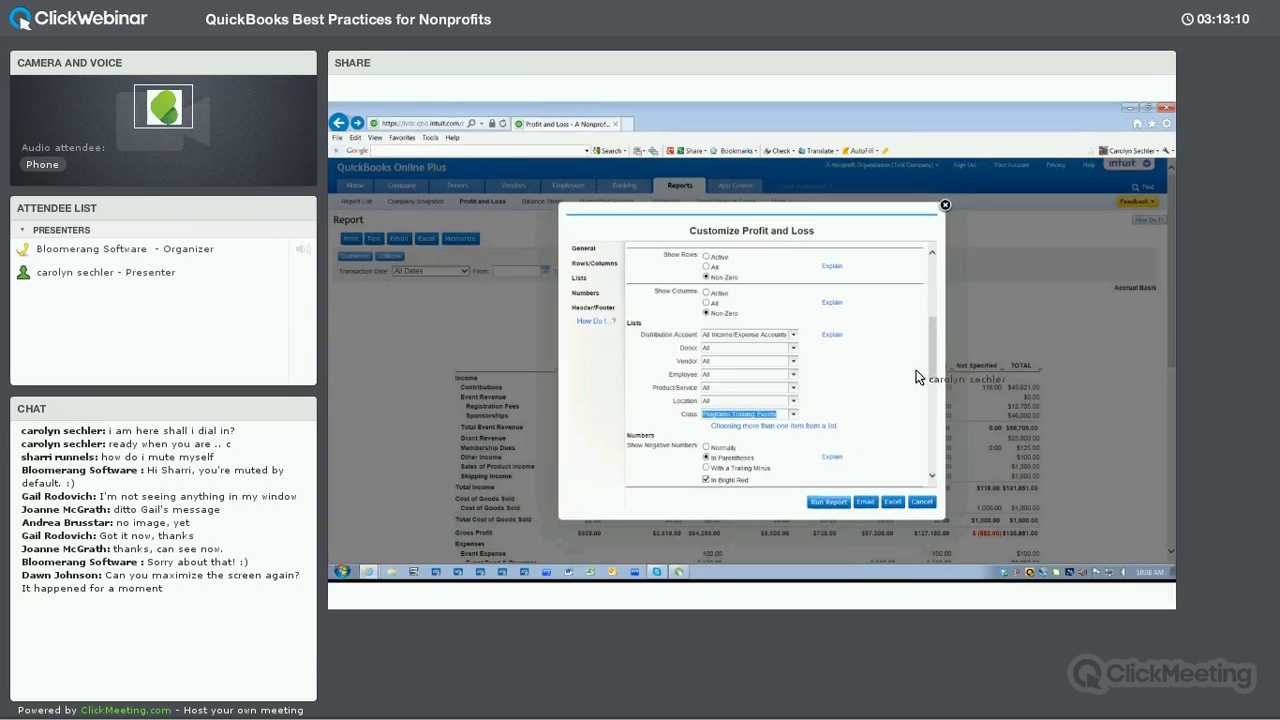
# Customize the filtered Profit and Loss to show Total Only as its columns and run the report.
pyautogui.click(356, 259)
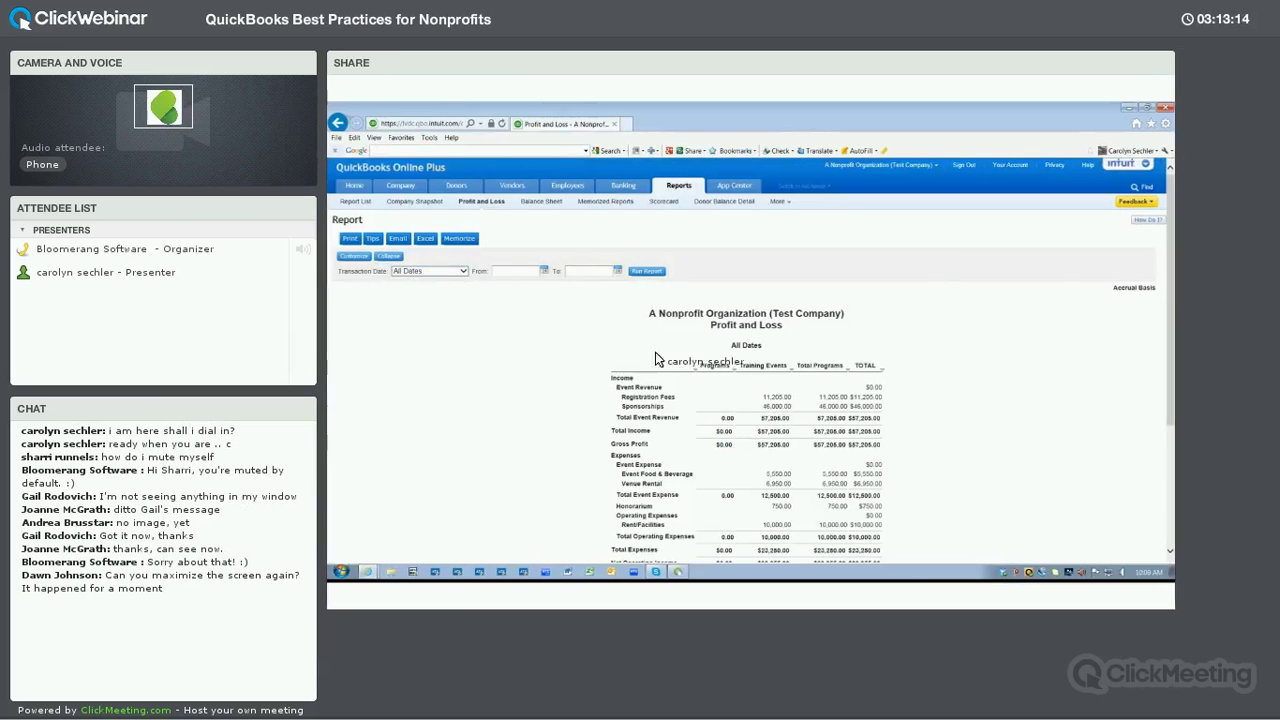
pyautogui.scroll(-4, 730, 425)
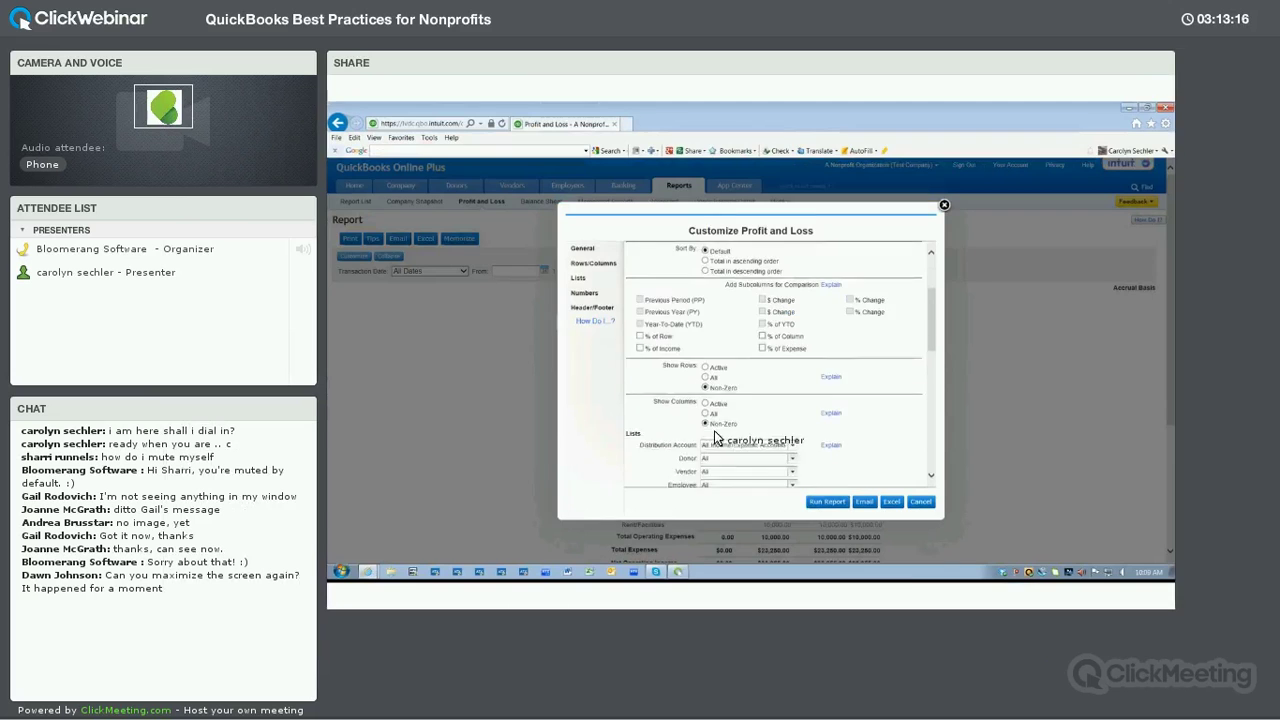
pyautogui.scroll(5, 777, 419)
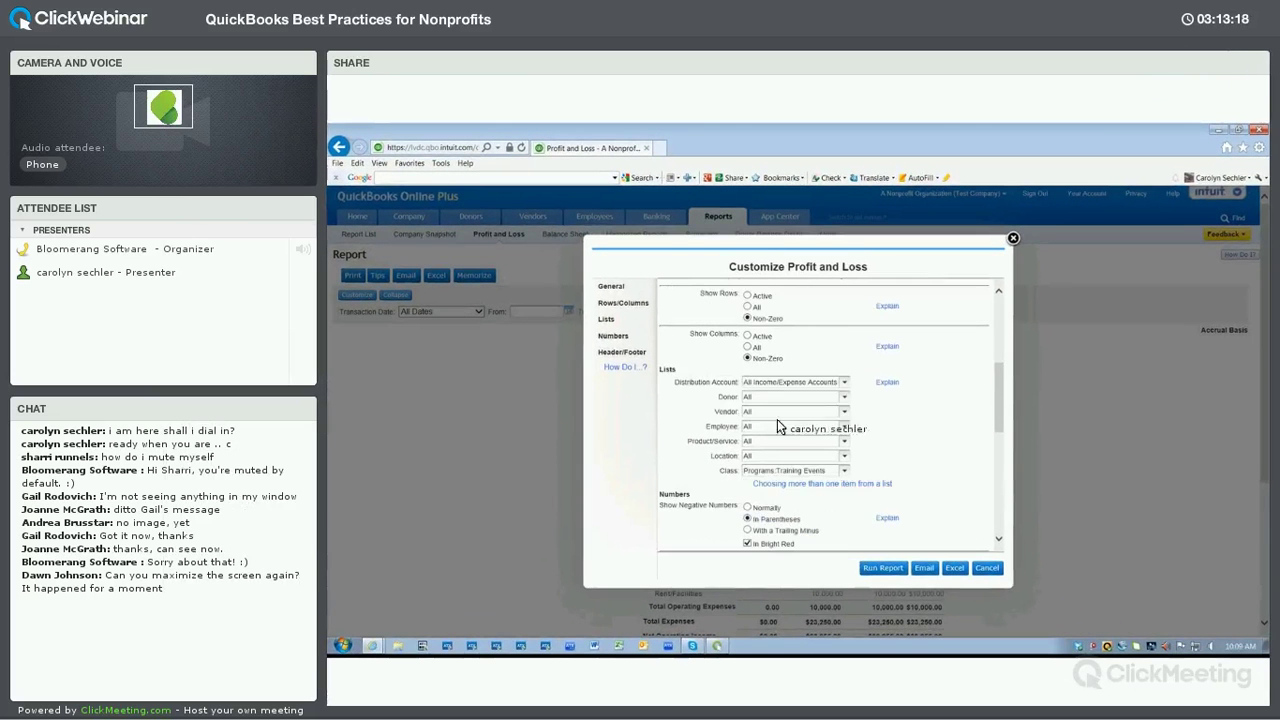
pyautogui.click(805, 393)
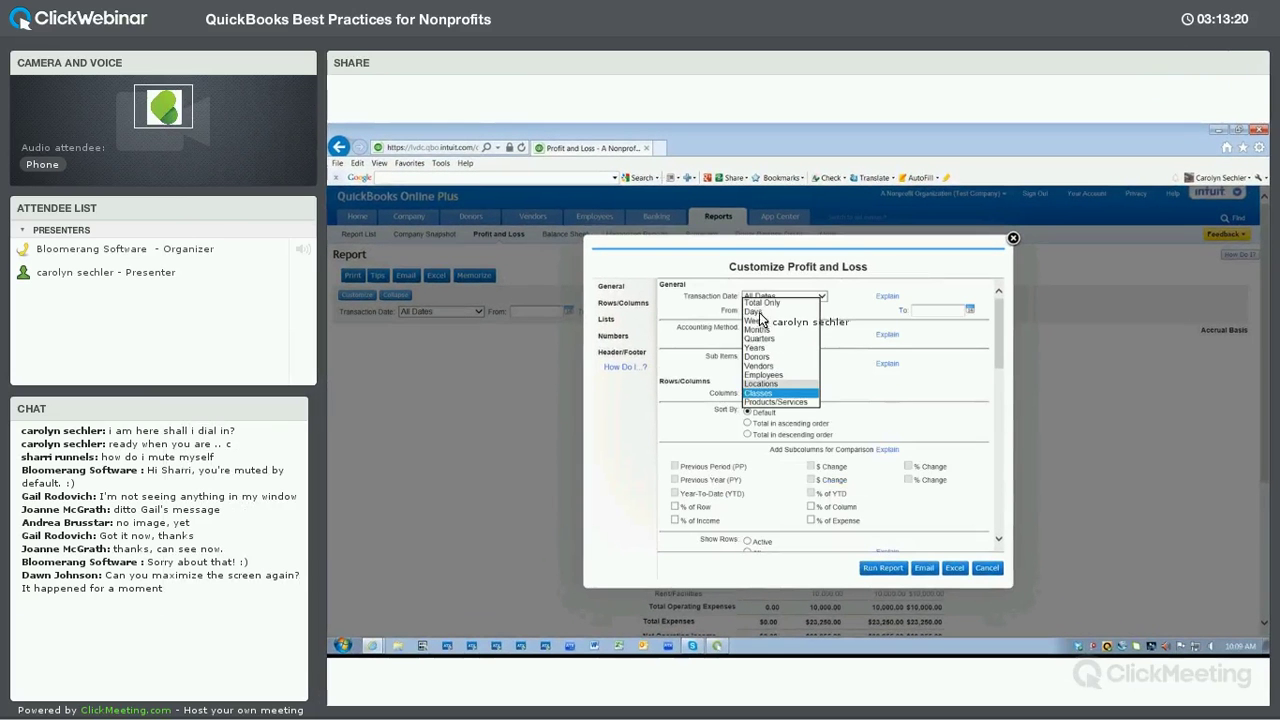
pyautogui.click(759, 303)
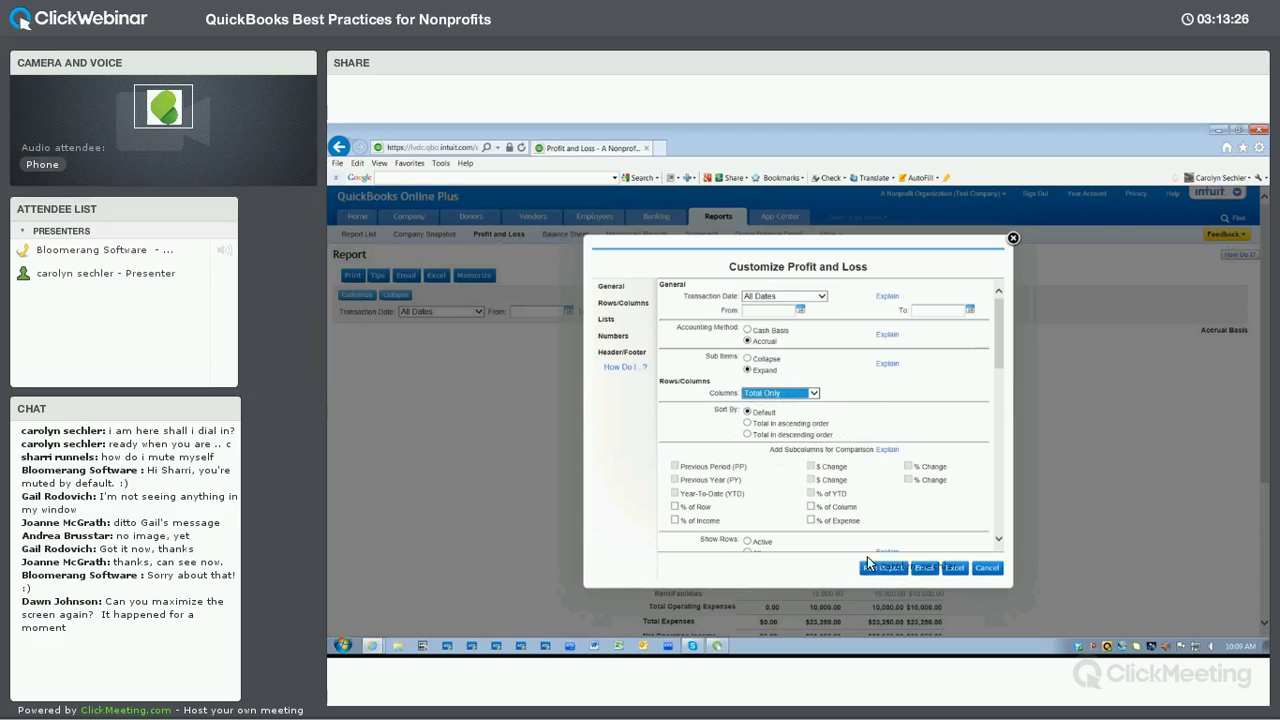
pyautogui.click(883, 568)
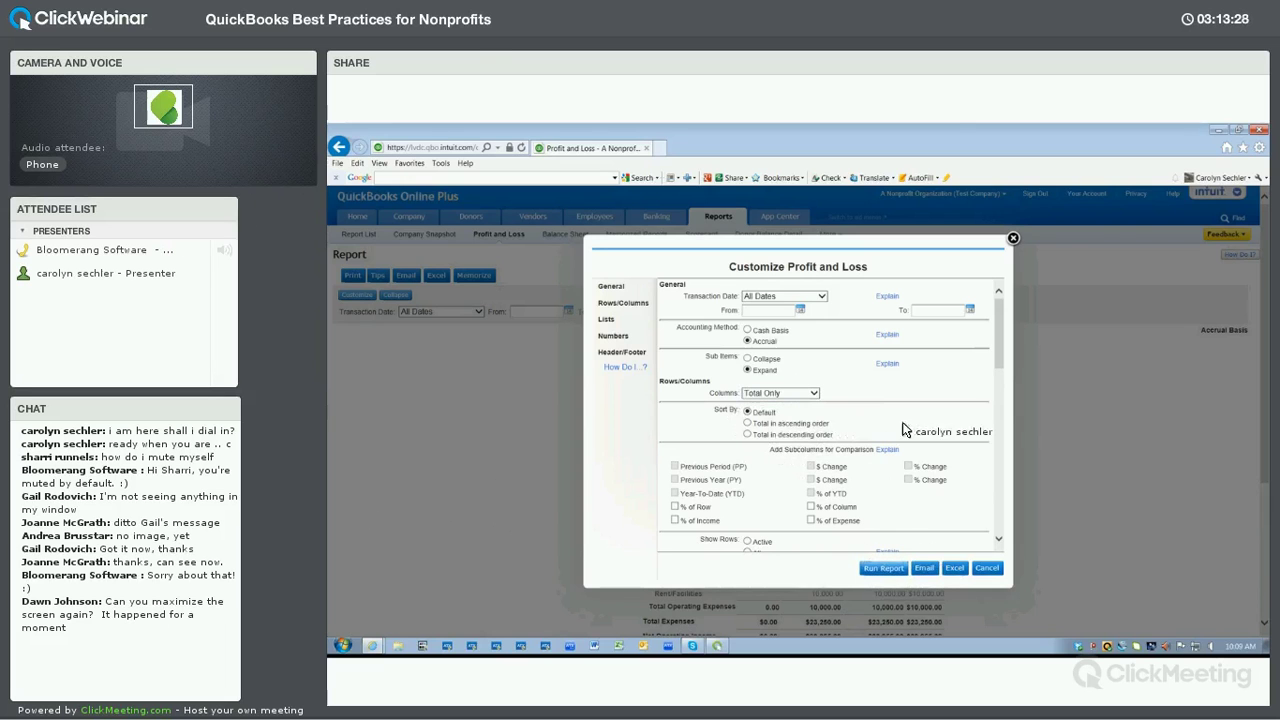
# Change the report title in the header to "Profit and Loss Training Events" and run the report.
pyautogui.scroll(-2, 940, 432)
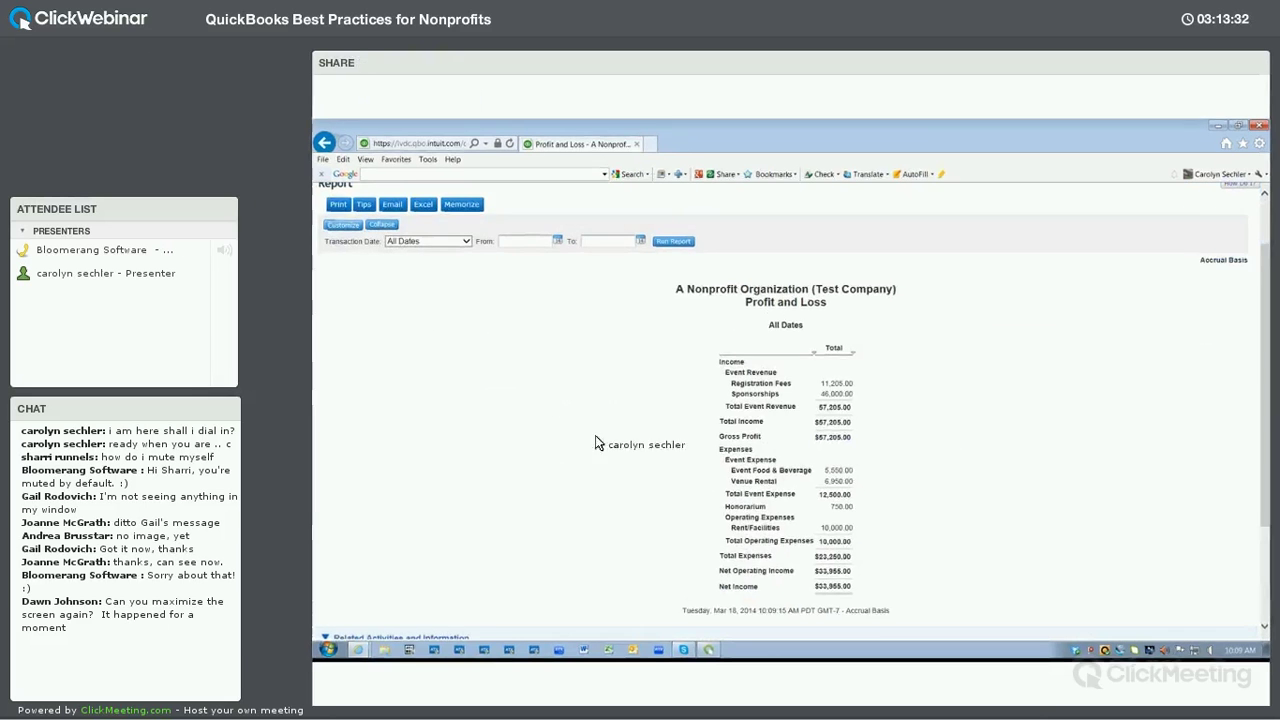
pyautogui.scroll(-10, 760, 503)
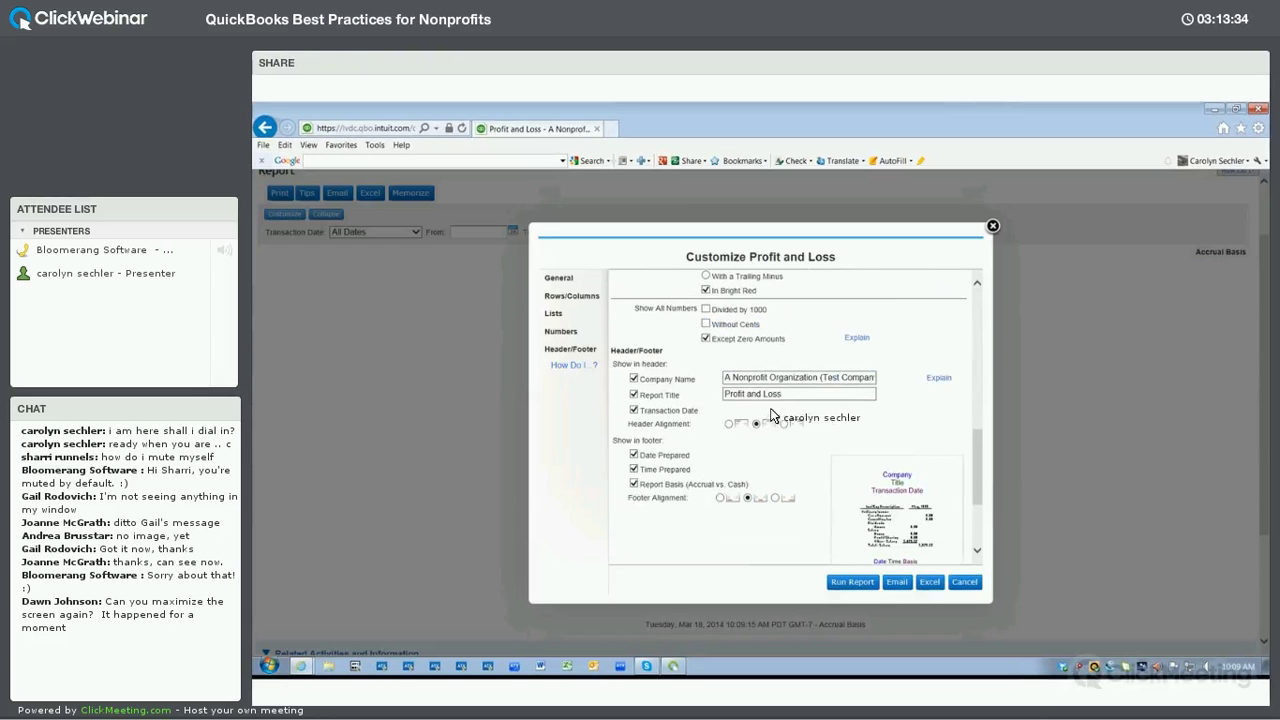
pyautogui.click(789, 396)
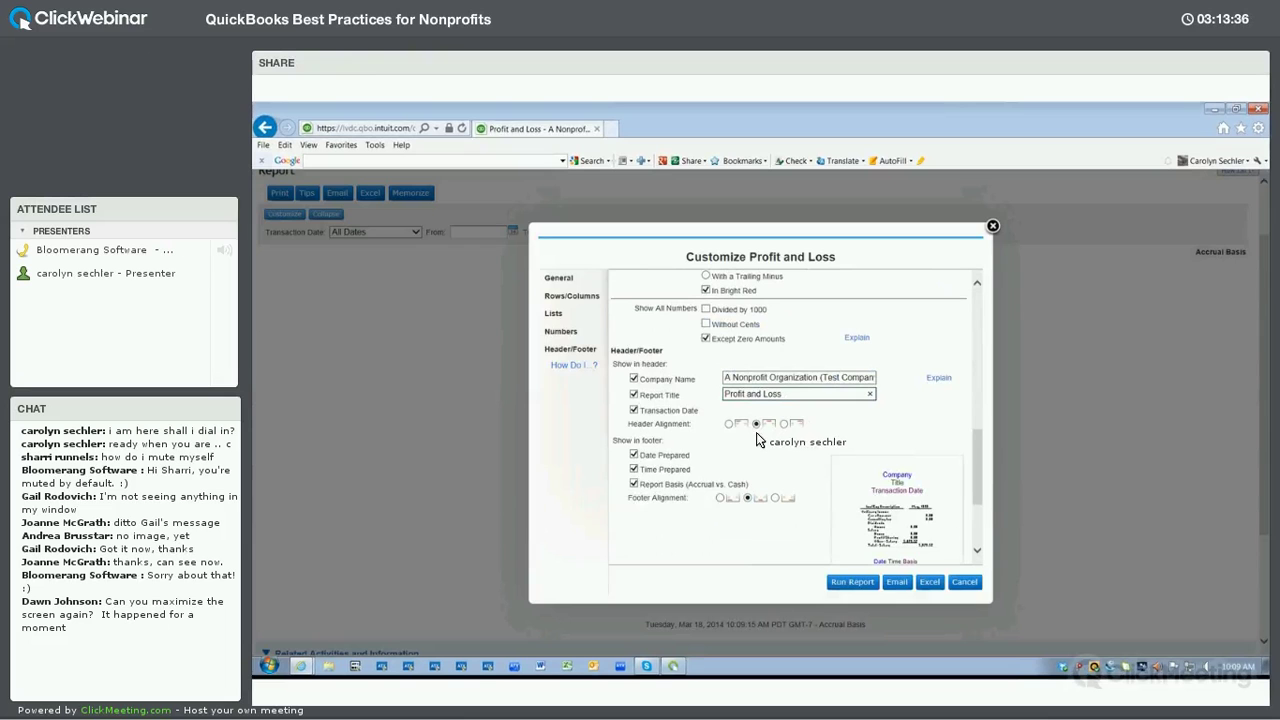
pyautogui.write('Trainign')
pyautogui.write(' Events')
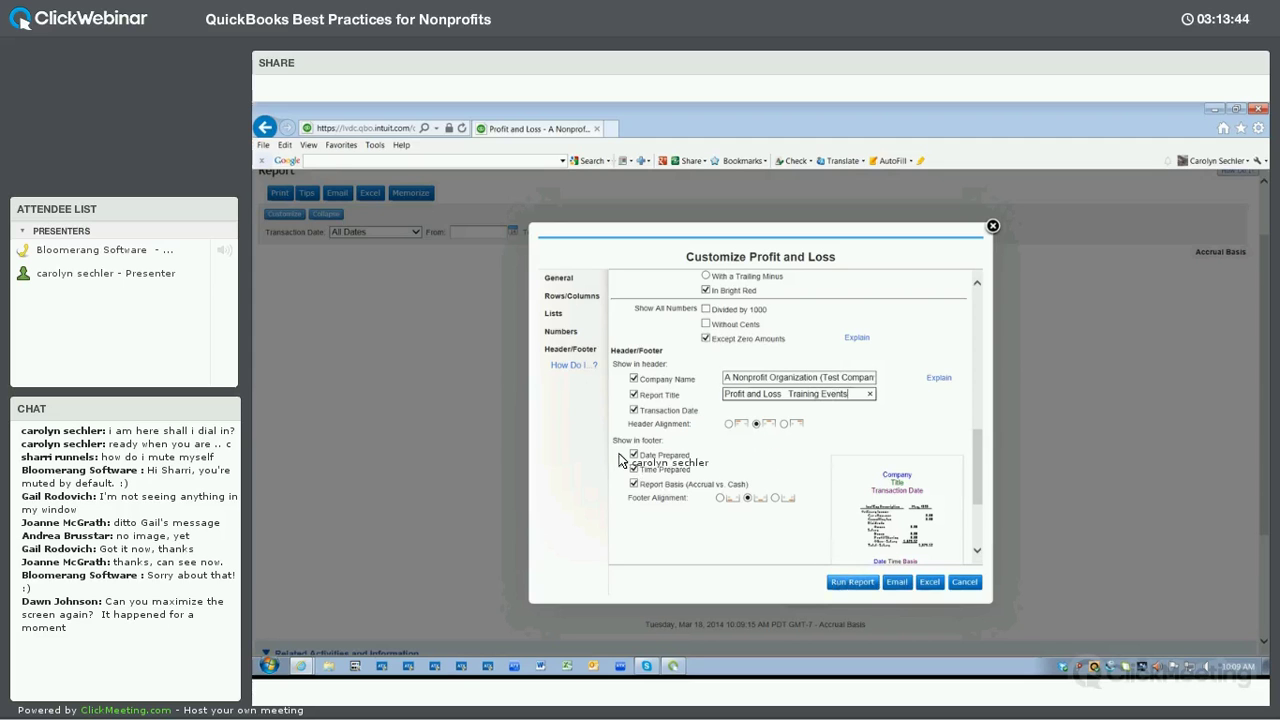
pyautogui.press('Return')
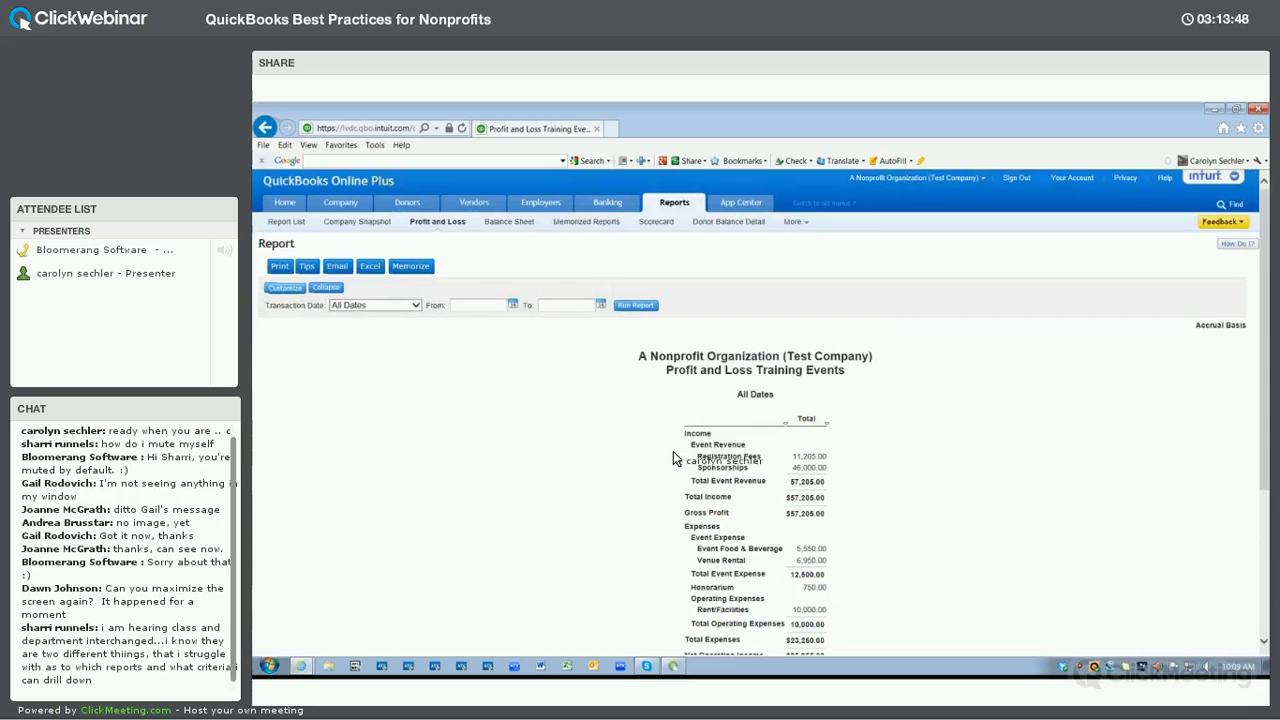
# Customize the Training Events report to show Years as columns, run it and review the yearly figures.
pyautogui.scroll(-1, 734, 434)
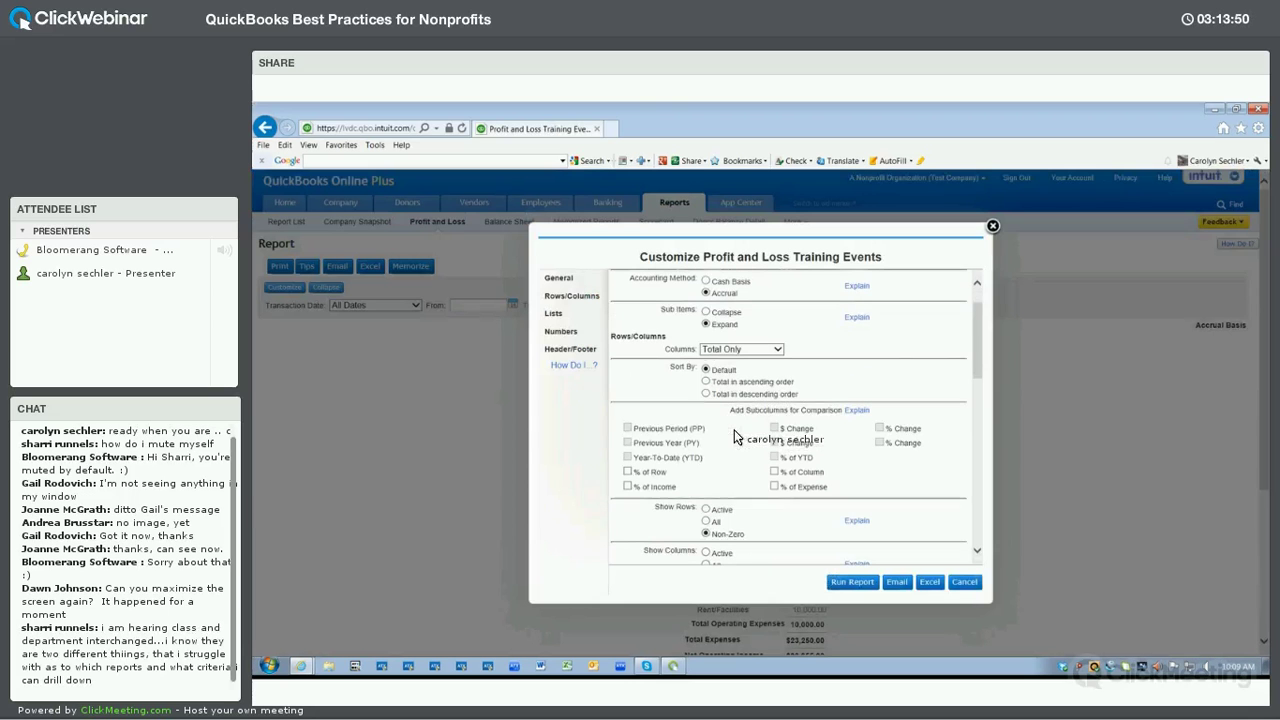
pyautogui.click(772, 349)
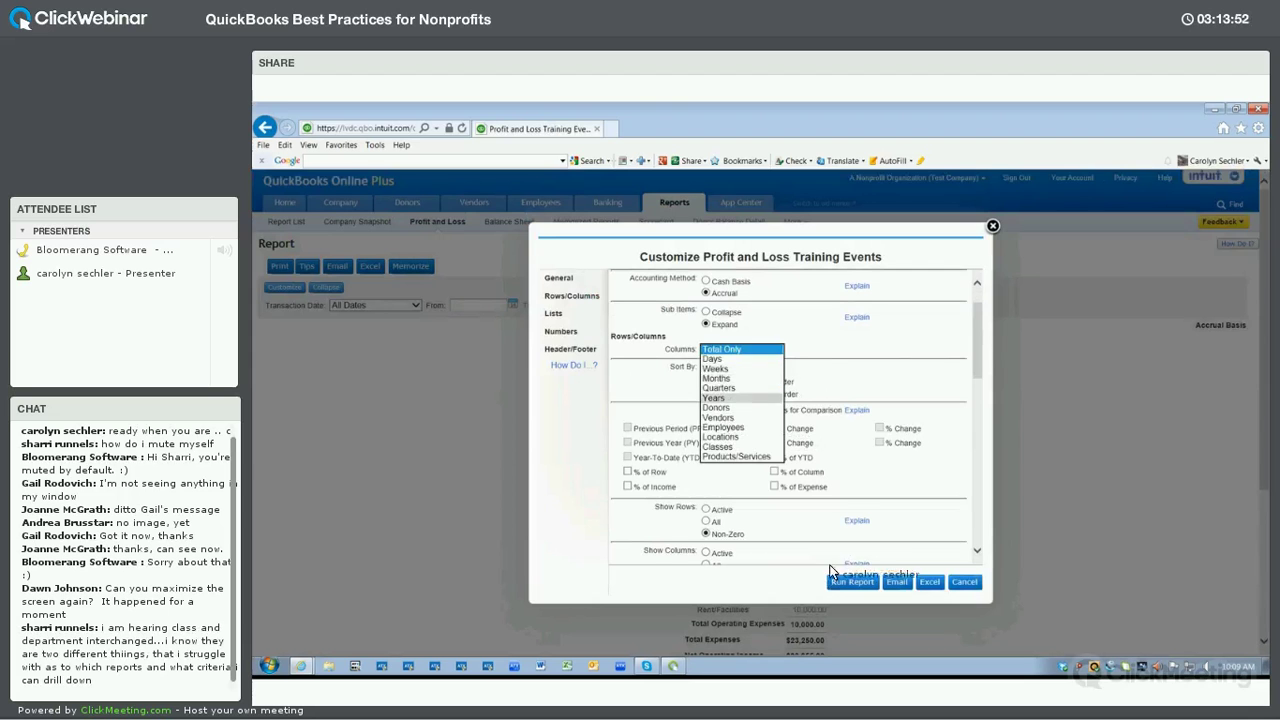
pyautogui.click(714, 398)
pyautogui.click(850, 582)
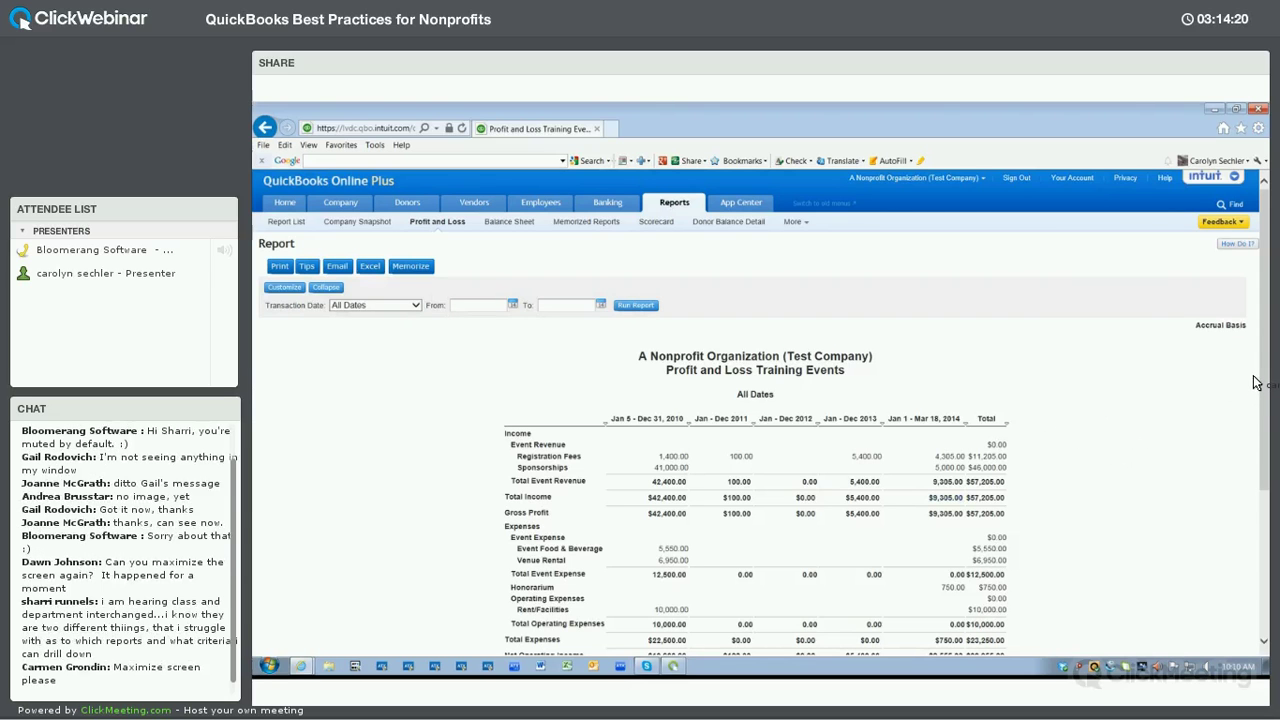
pyautogui.scroll(-2, 1256, 382)
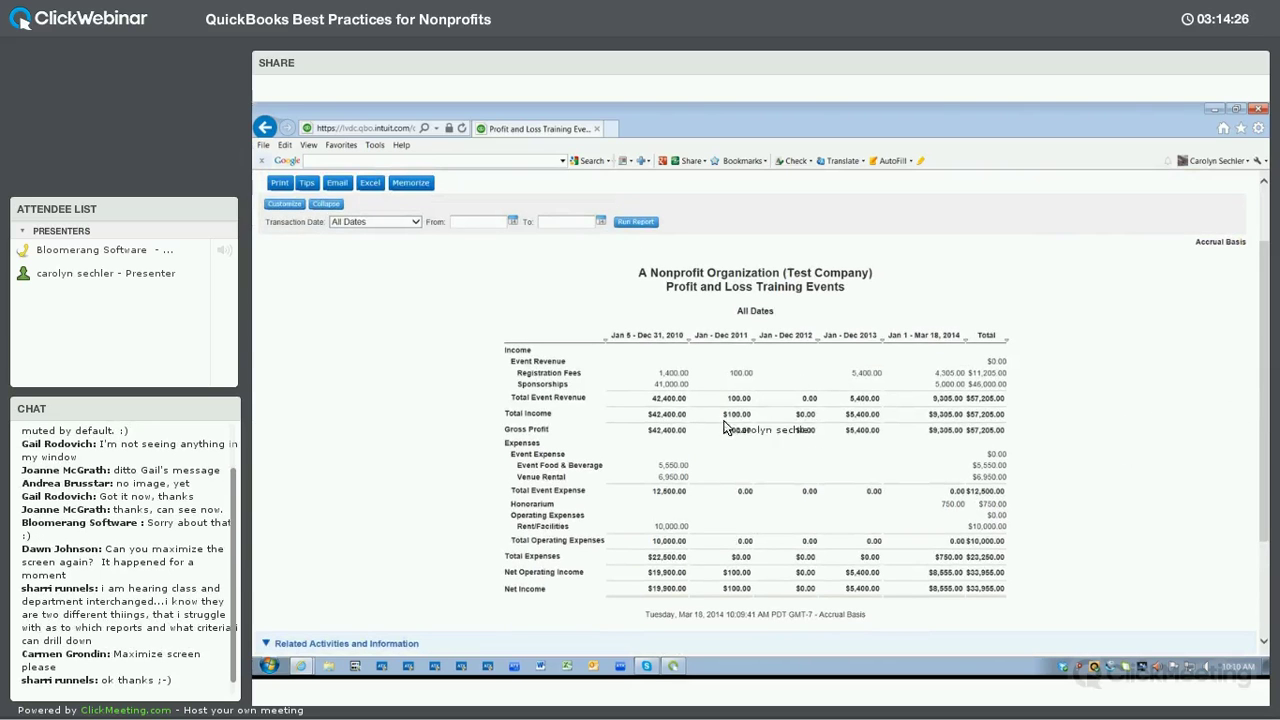
pyautogui.scroll(2, 760, 345)
pyautogui.scroll(-1, 760, 318)
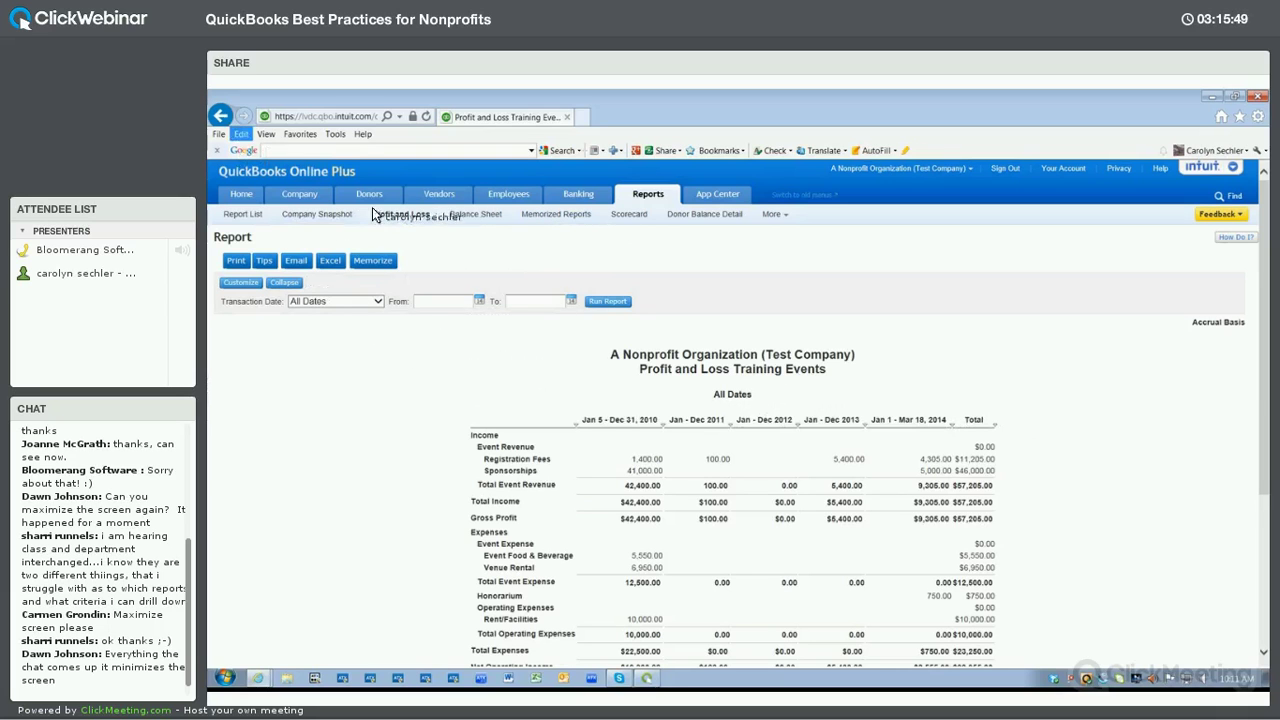
# Open a fresh This Year-to-date Profit and Loss and customize it to show Classes as columns.
pyautogui.click(405, 216)
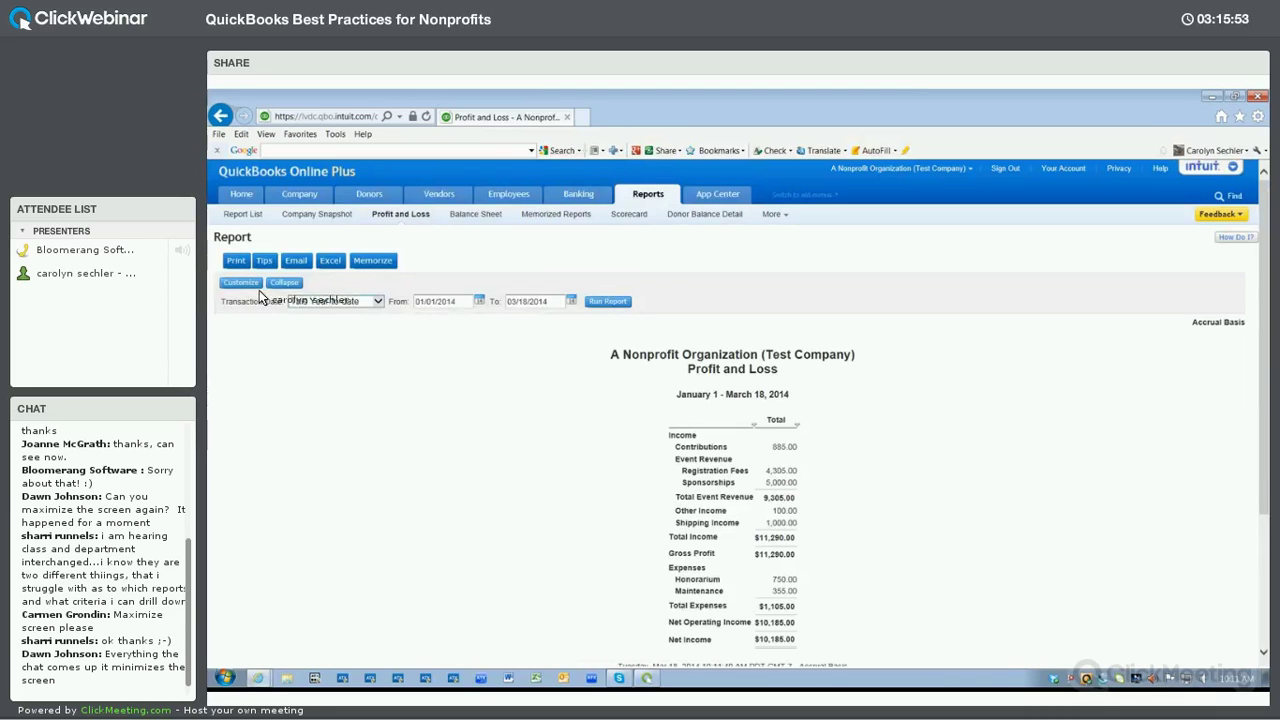
pyautogui.click(694, 396)
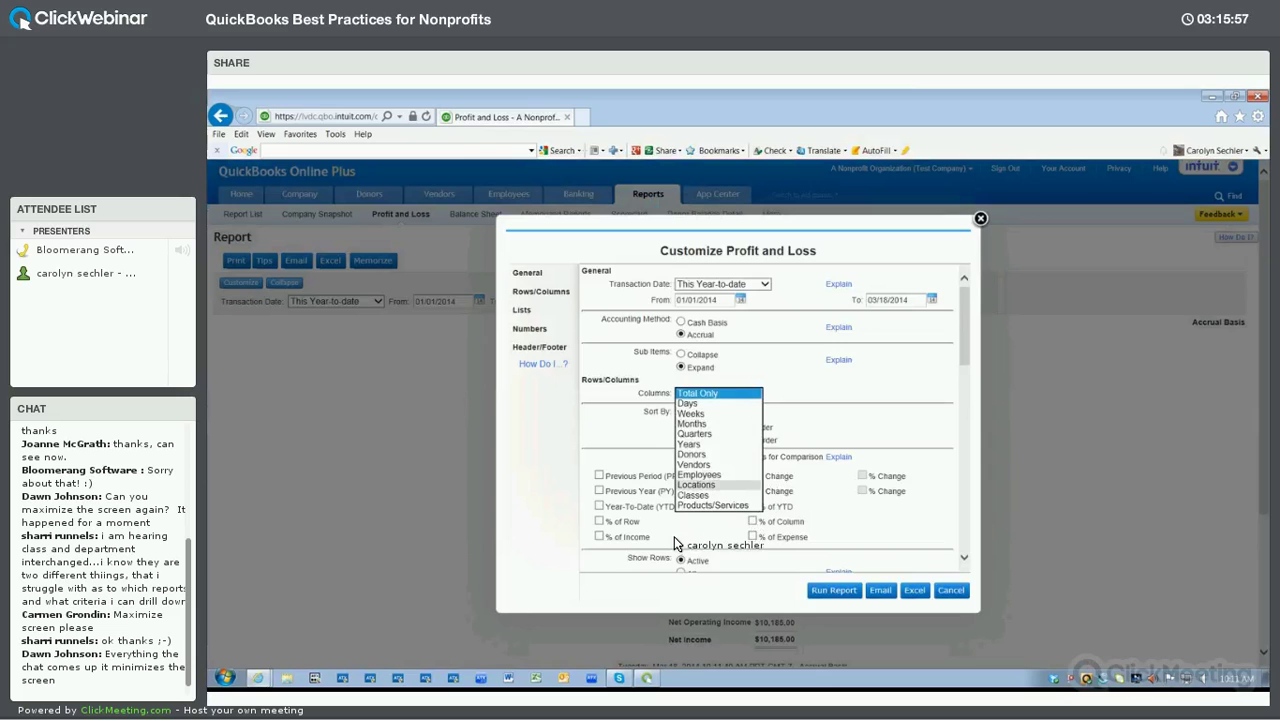
pyautogui.scroll(-3, 680, 520)
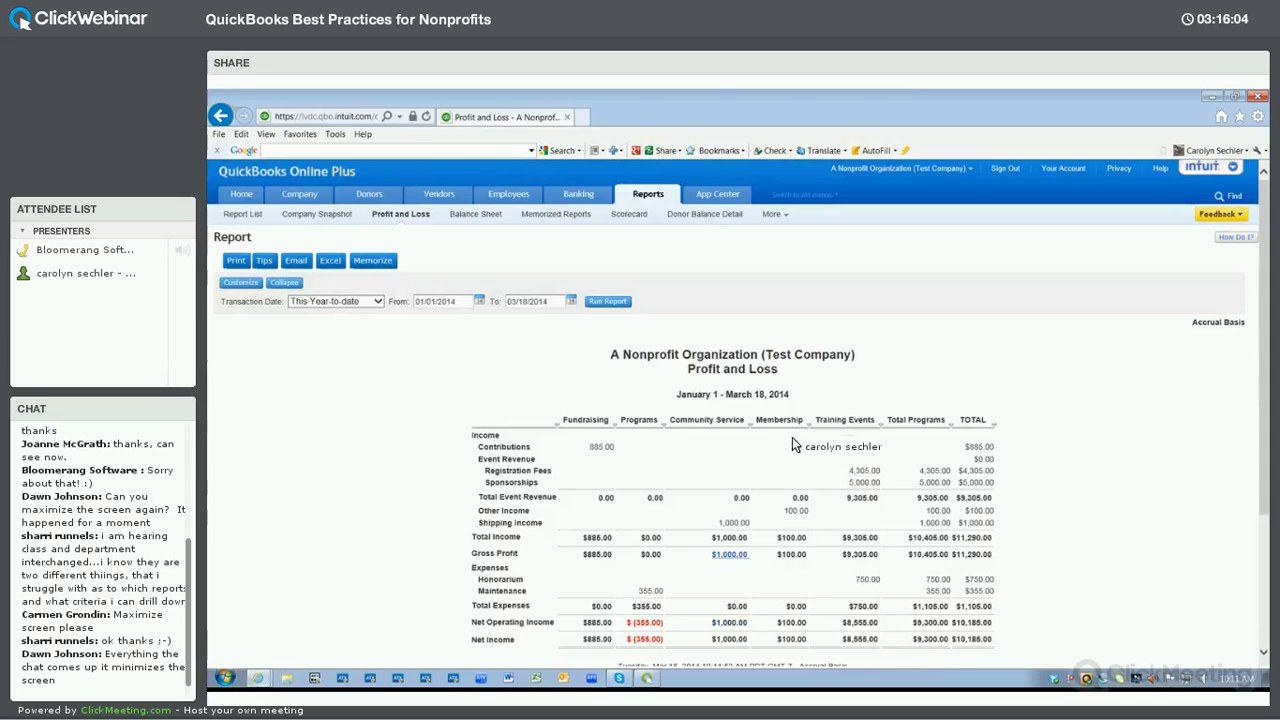
# Drill down from the Training Events sponsorships to the deposit, assign its first line the new class "xyz special event", and reopen the saved deposit.
pyautogui.click(857, 486)
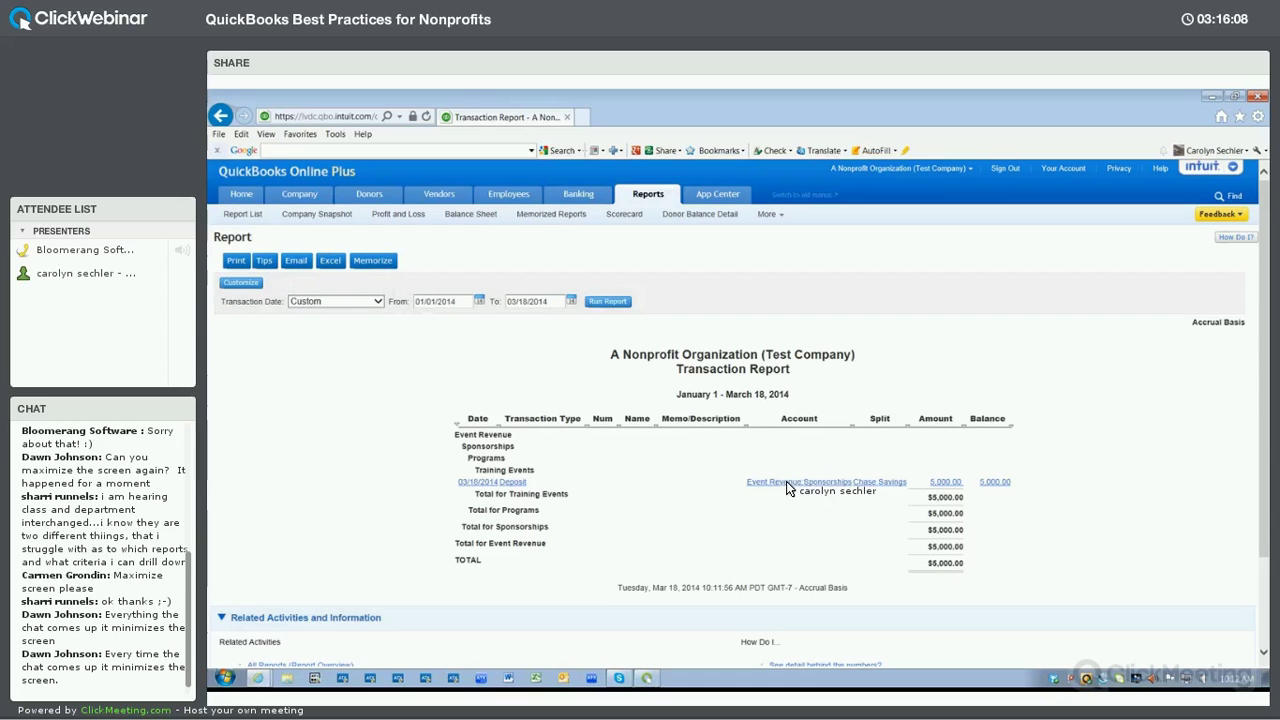
pyautogui.click(768, 485)
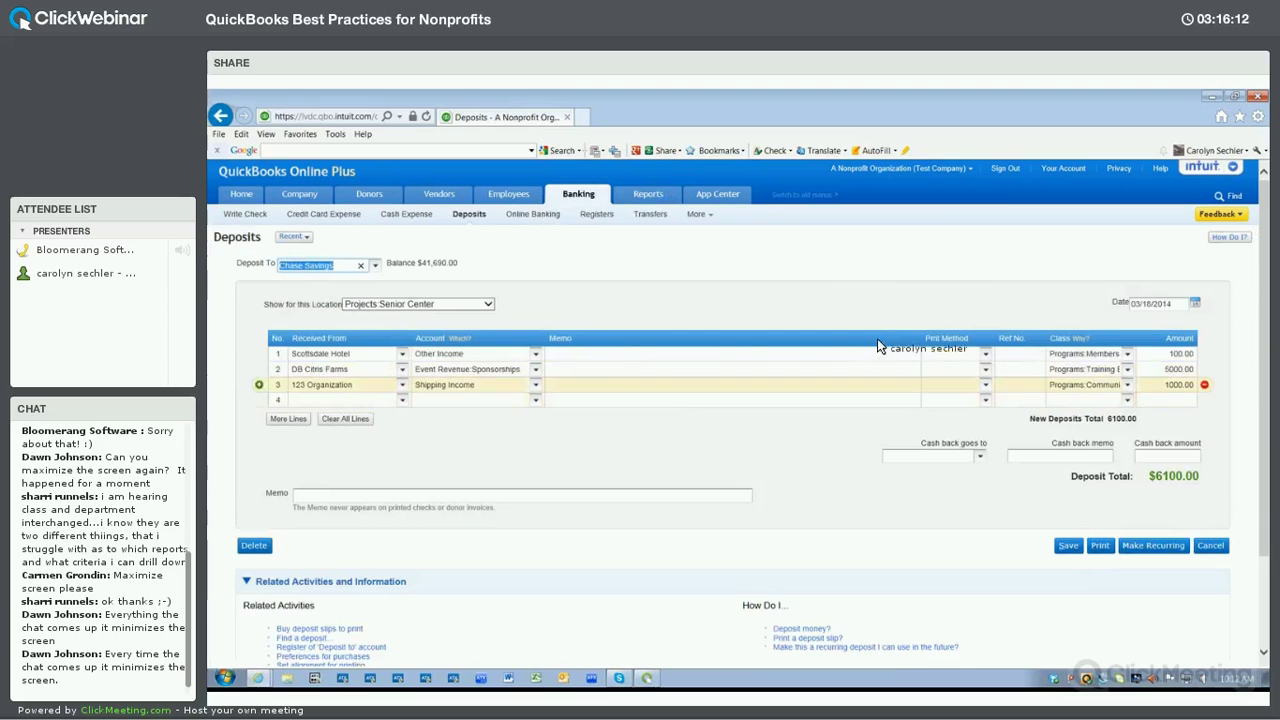
pyautogui.click(1125, 355)
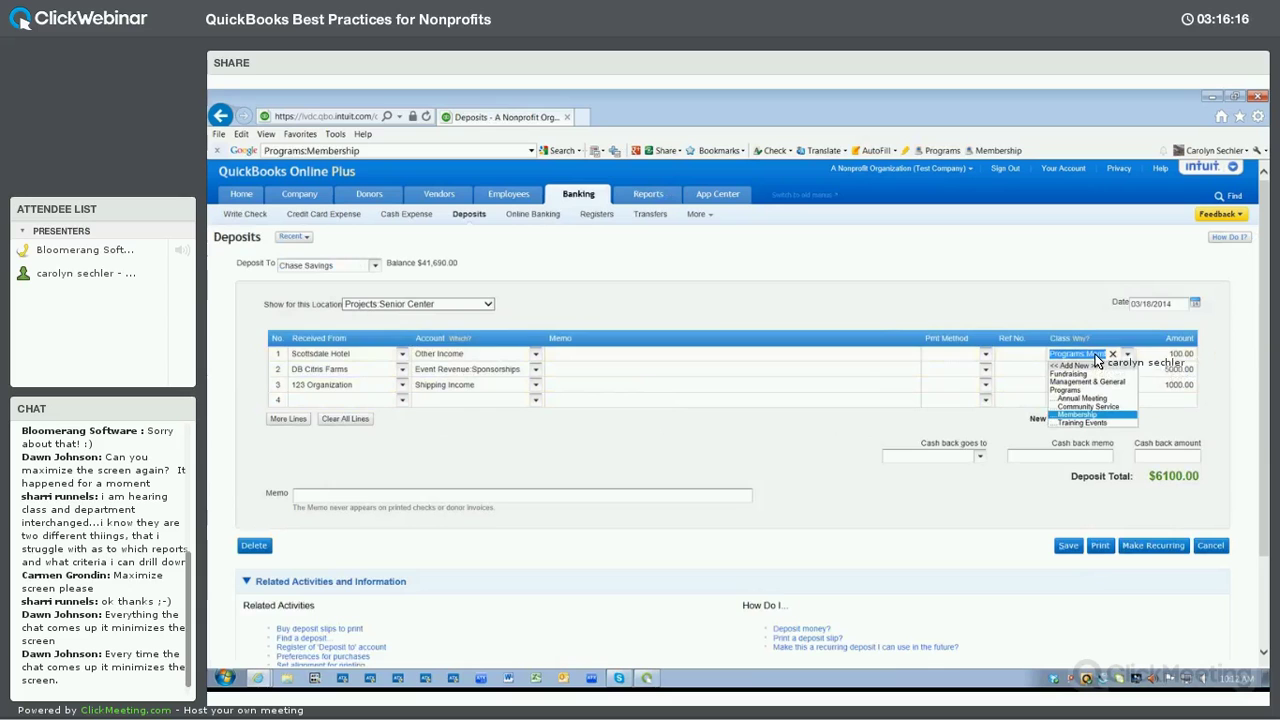
pyautogui.click(1112, 354)
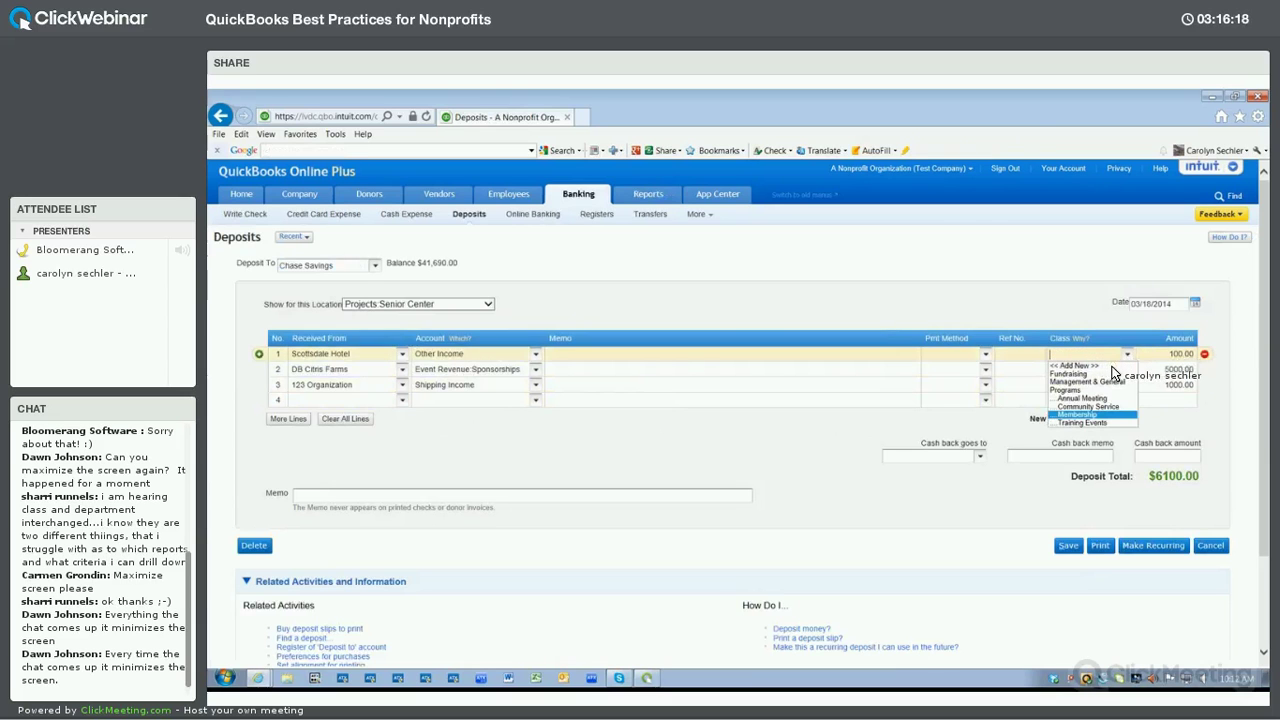
pyautogui.write('xy')
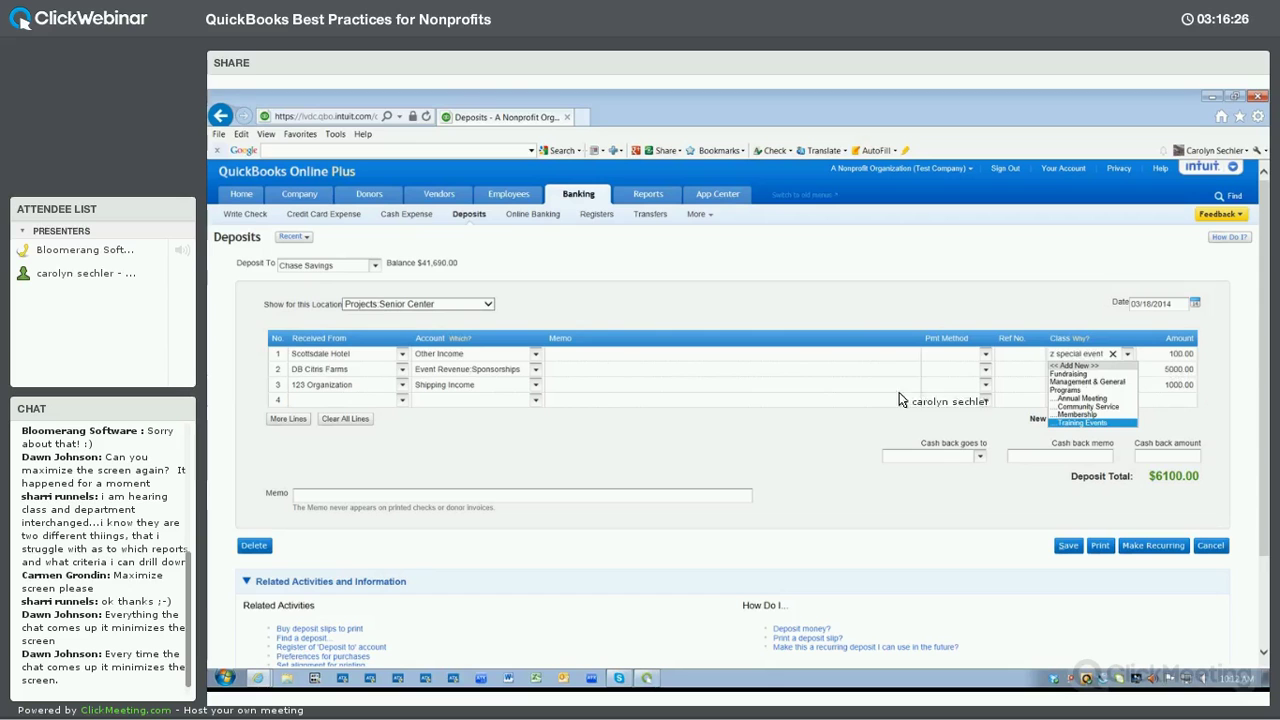
pyautogui.click(719, 418)
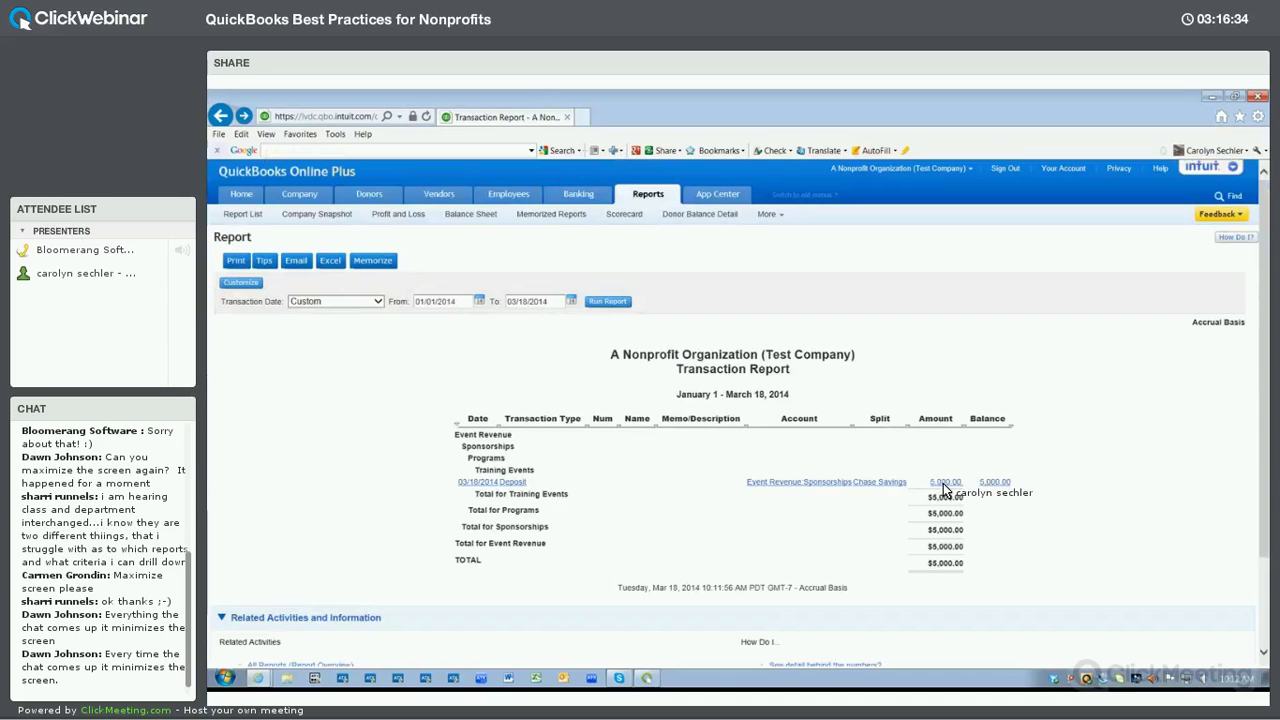
pyautogui.click(941, 483)
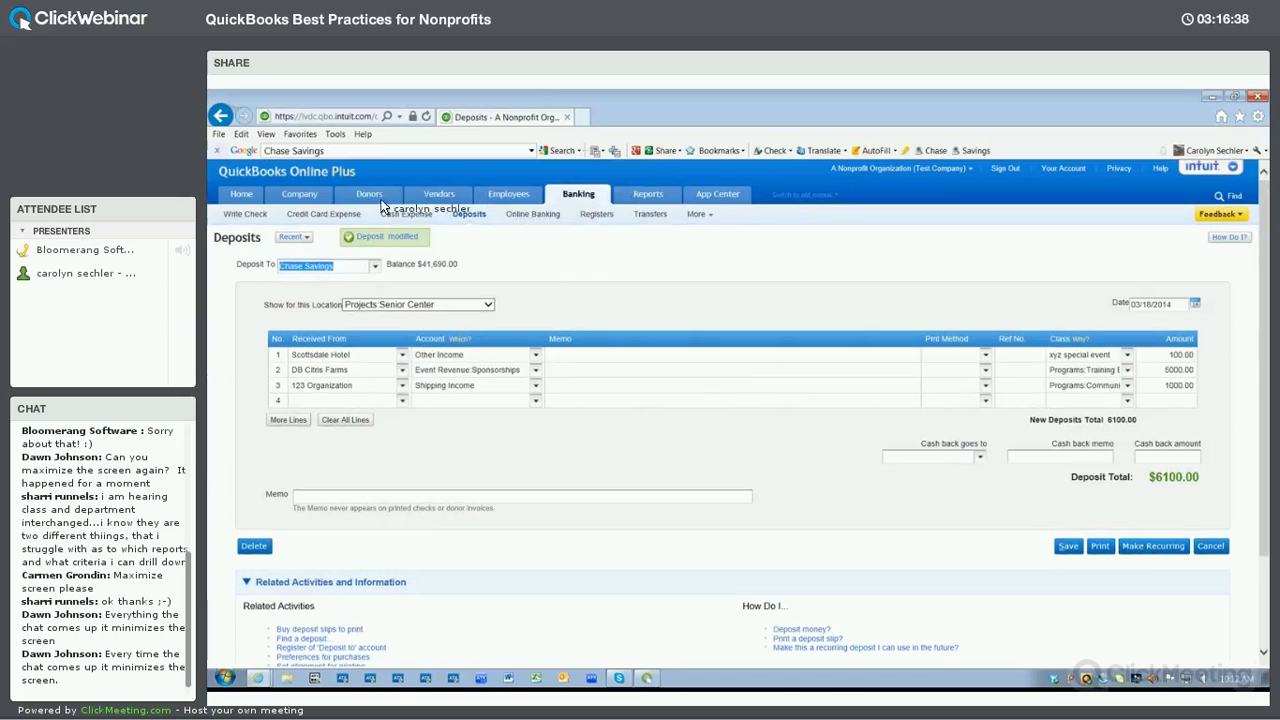
# Open the Profit and Loss report, customize it to show Classes as columns, and run it.
pyautogui.click(315, 198)
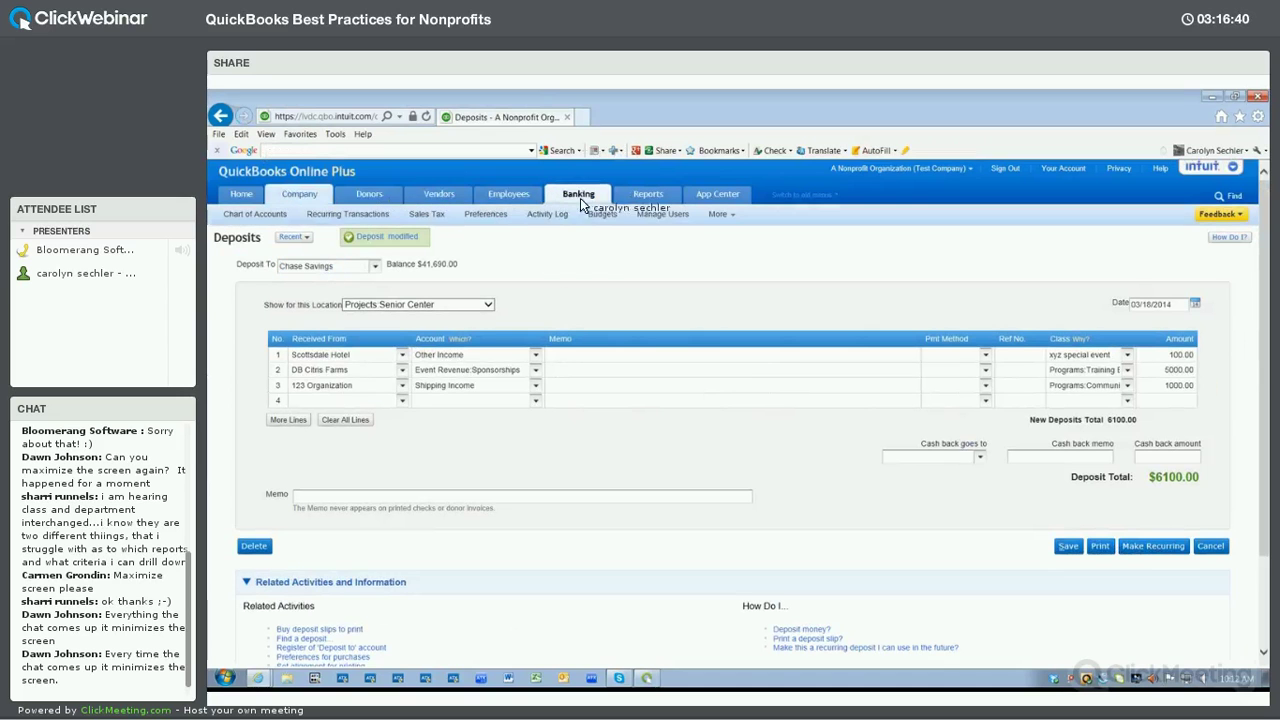
pyautogui.click(634, 196)
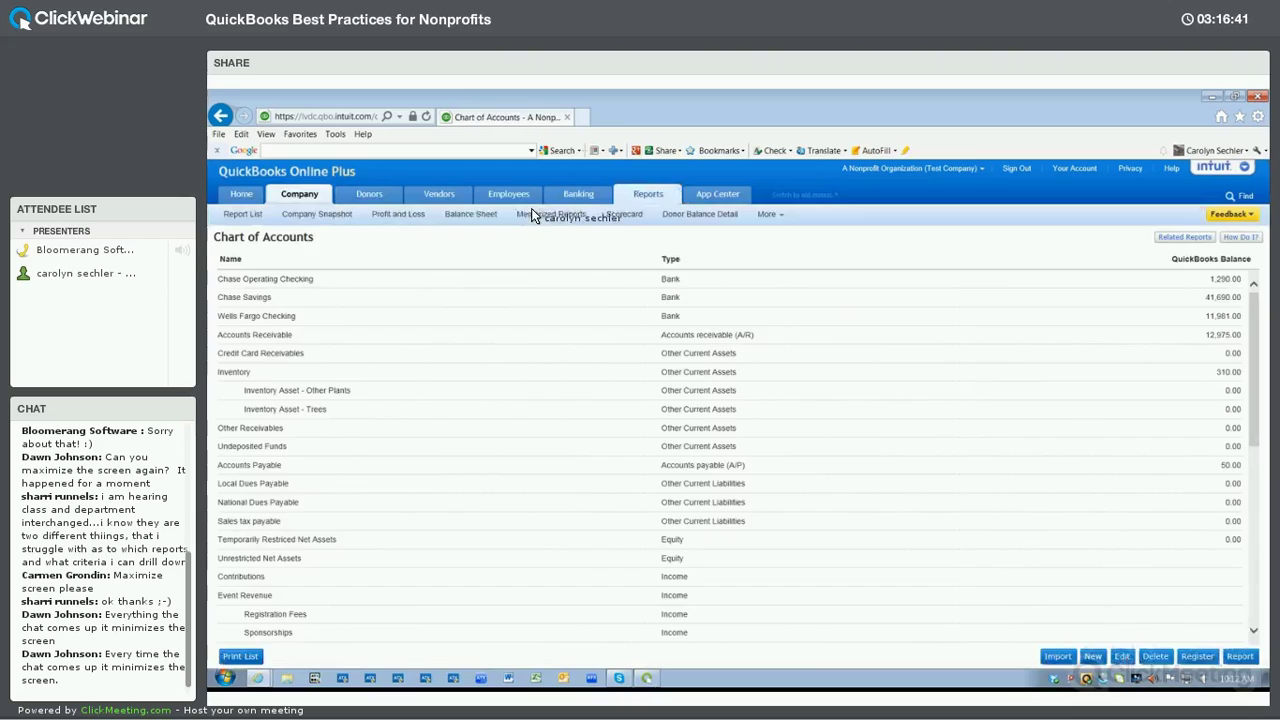
pyautogui.click(416, 216)
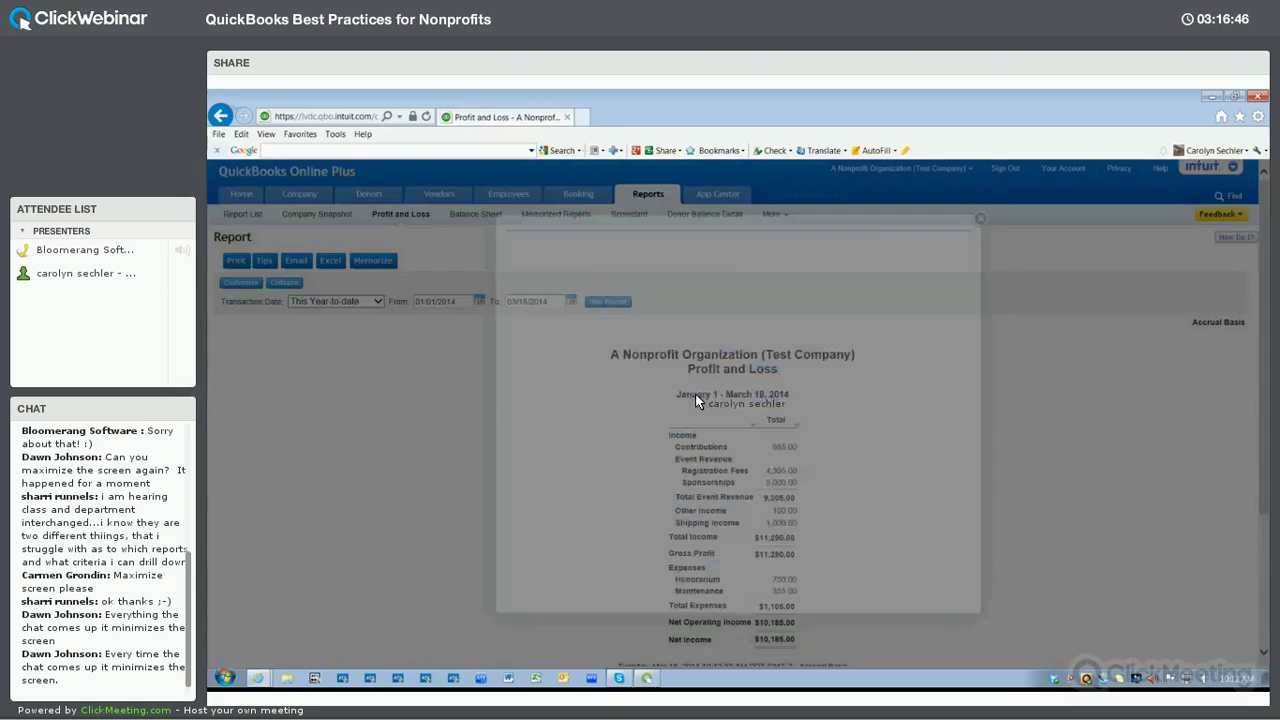
pyautogui.click(696, 395)
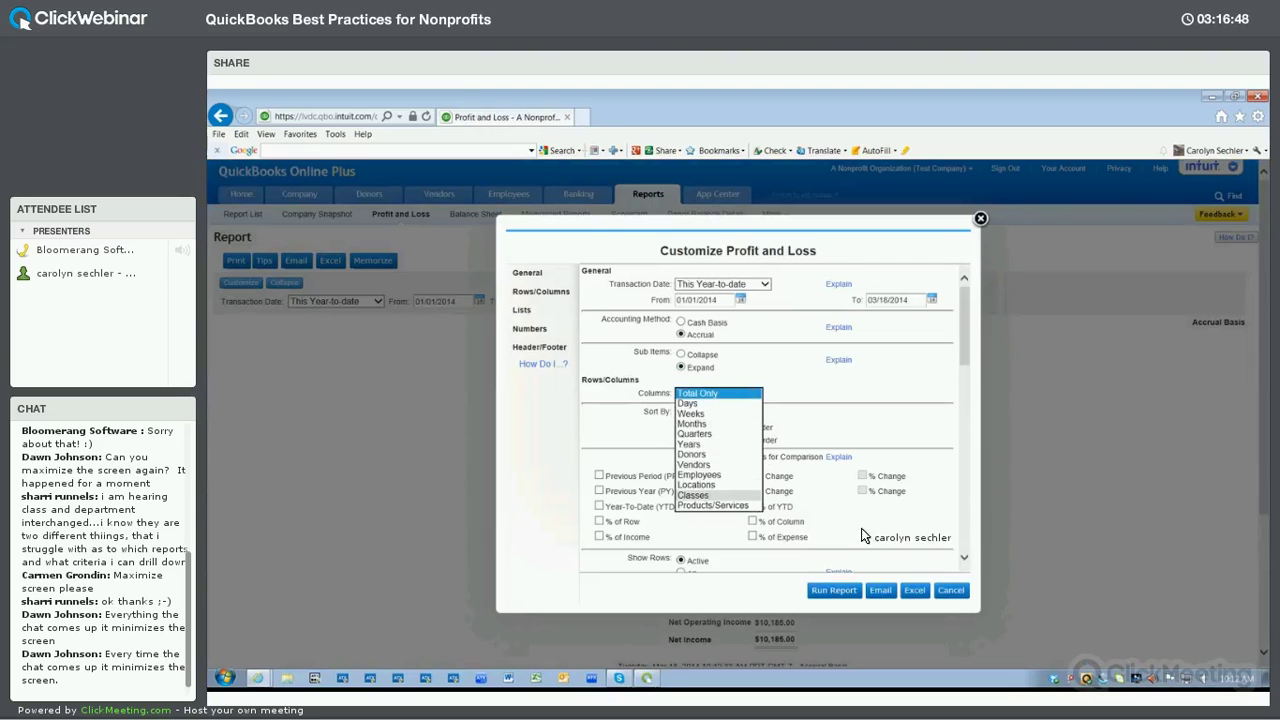
pyautogui.click(693, 495)
pyautogui.scroll(-2, 736, 485)
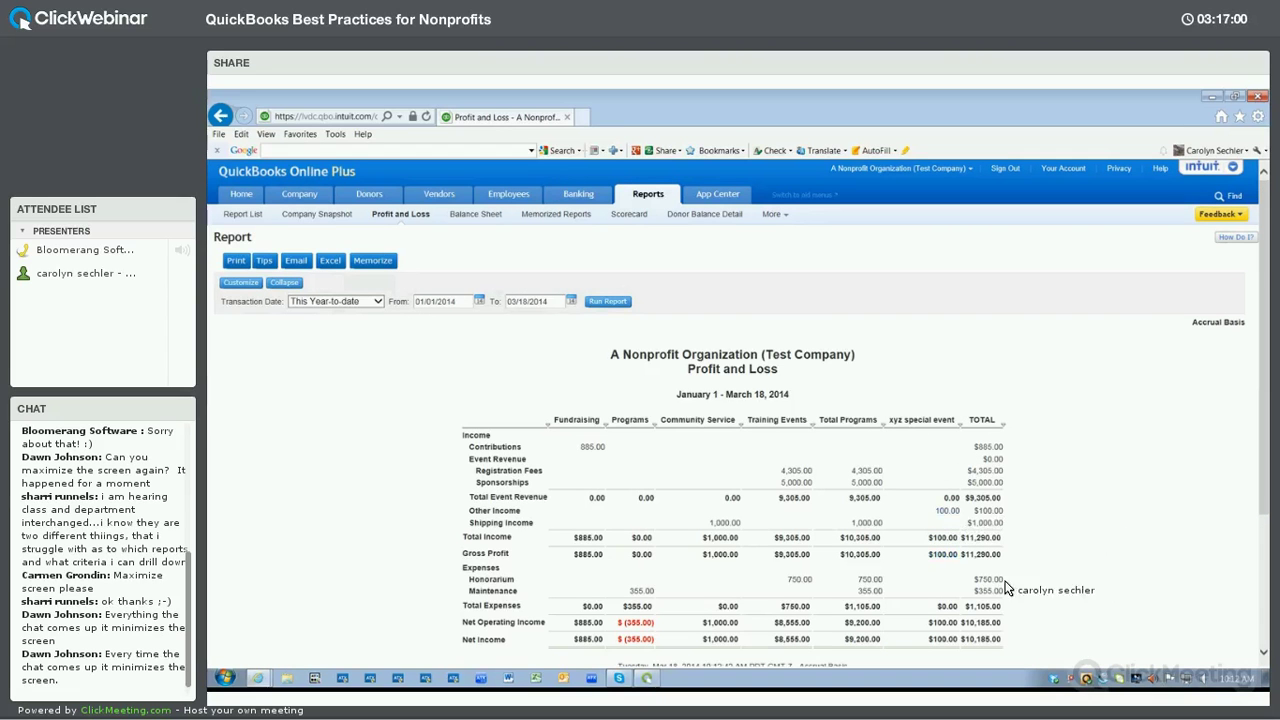
pyautogui.scroll(-1, 740, 385)
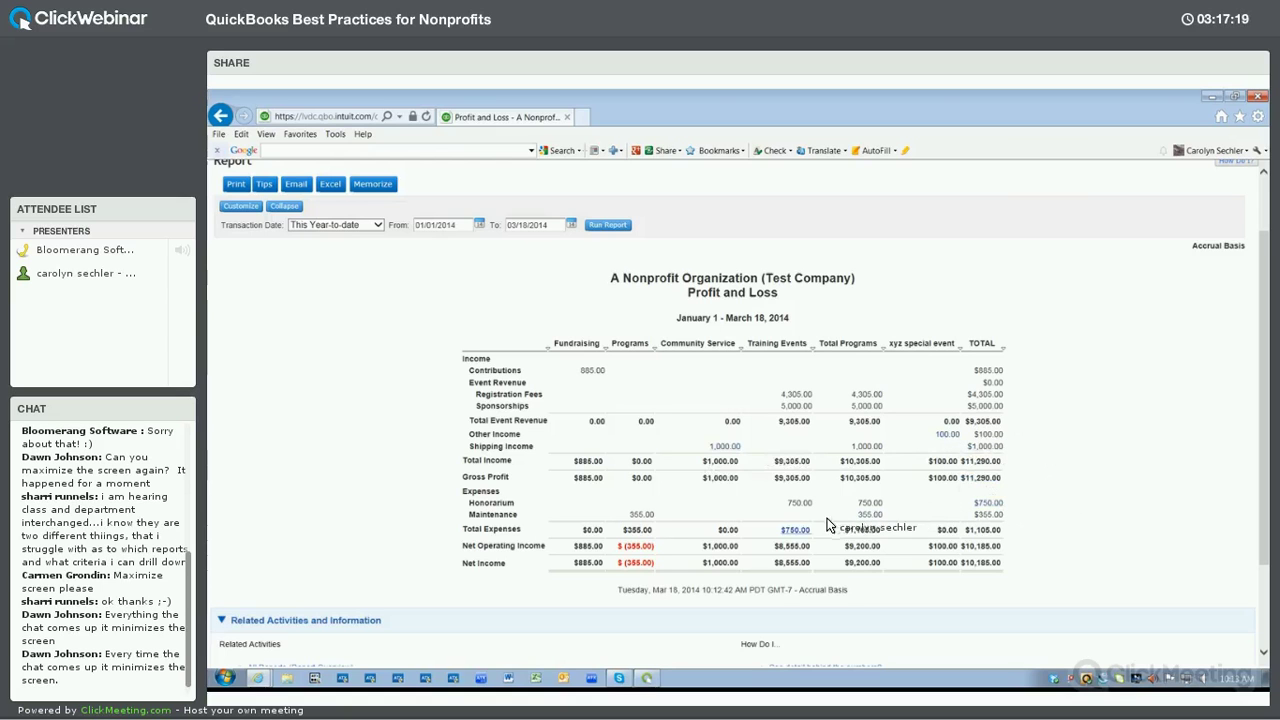
# Set the class report's transaction date range to All Dates and rerun it.
pyautogui.click(378, 224)
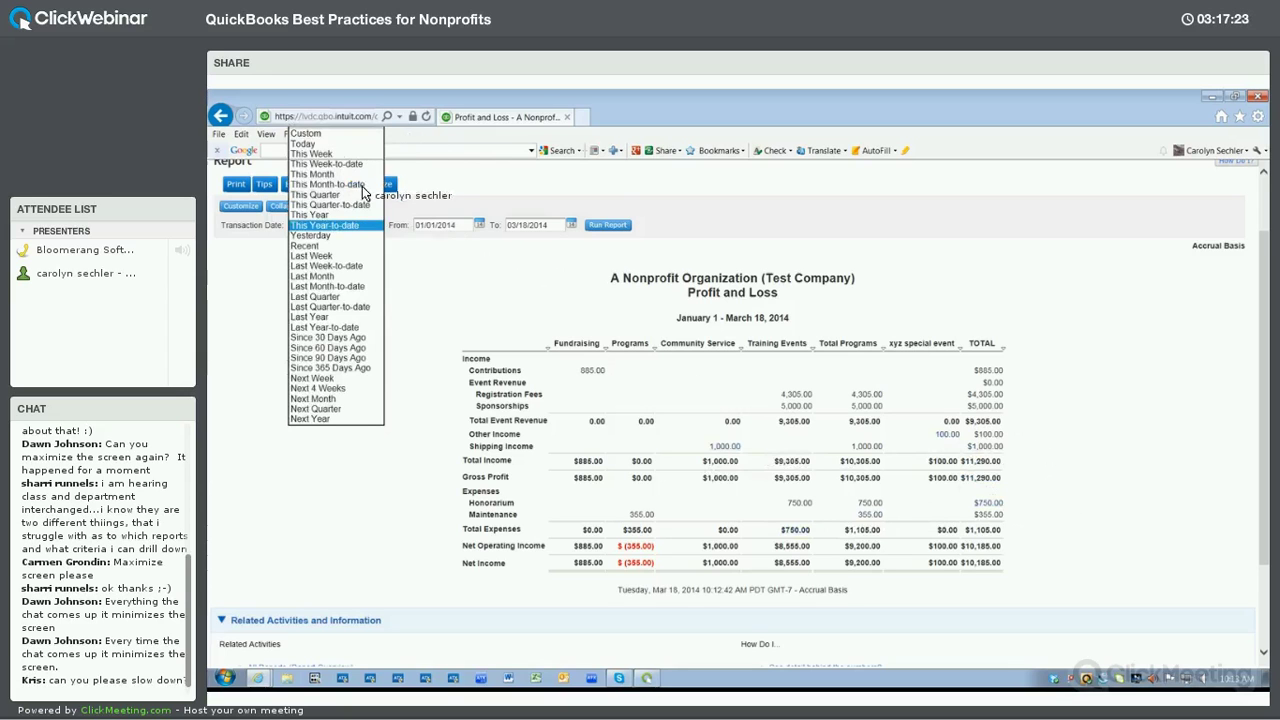
pyautogui.click(330, 124)
pyautogui.click(606, 229)
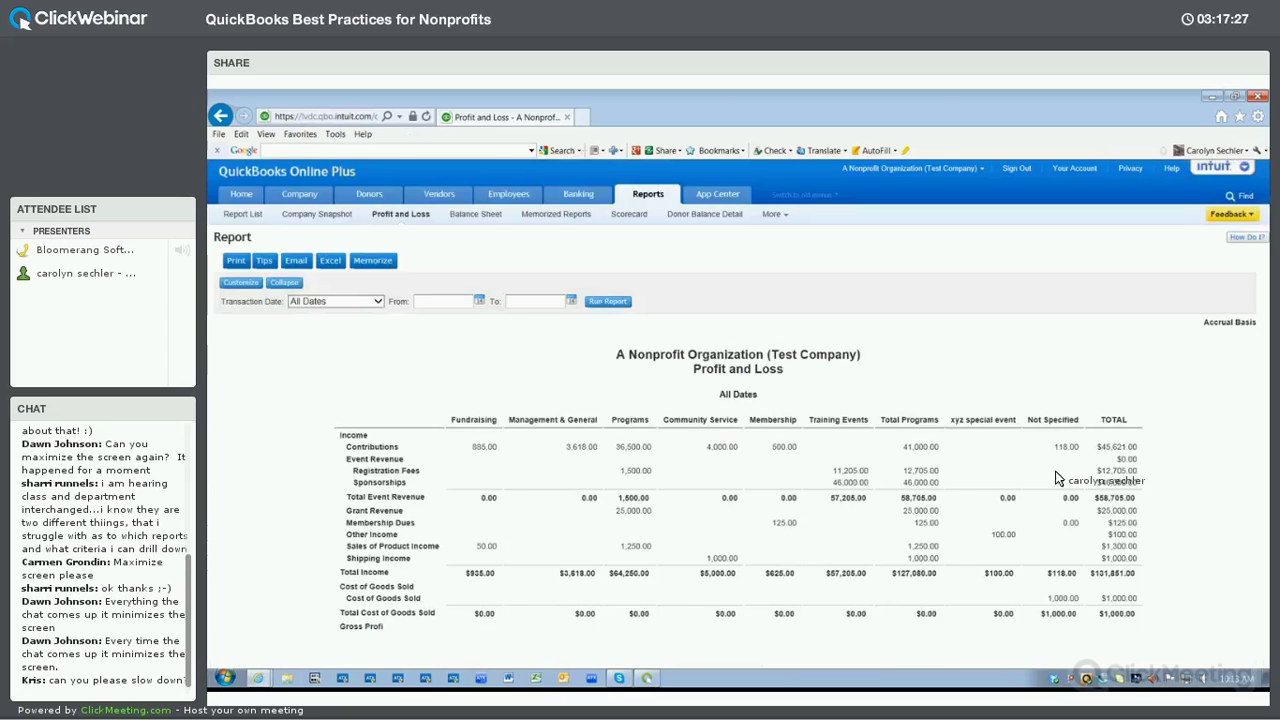
pyautogui.scroll(-1, 951, 472)
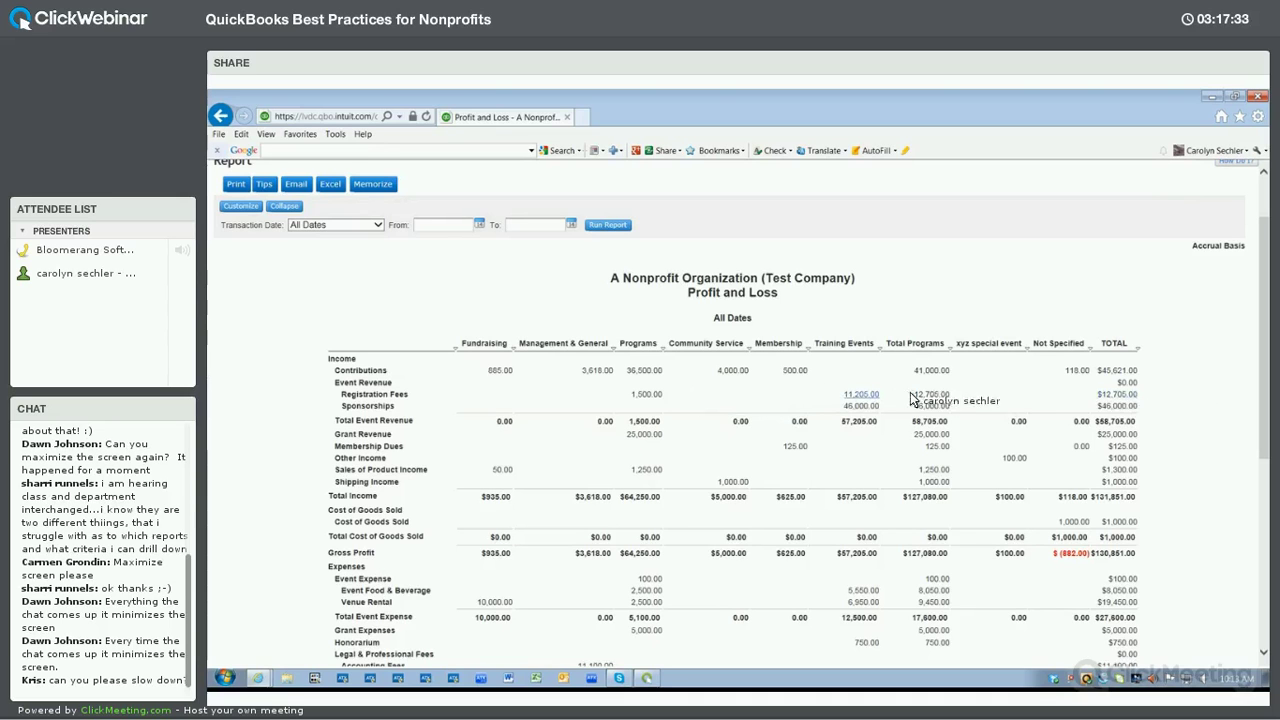
# Drill into the total and Programs registration fees, inspect the Annual Symposium sales receipt, and return to the Profit and Loss report.
pyautogui.click(1112, 397)
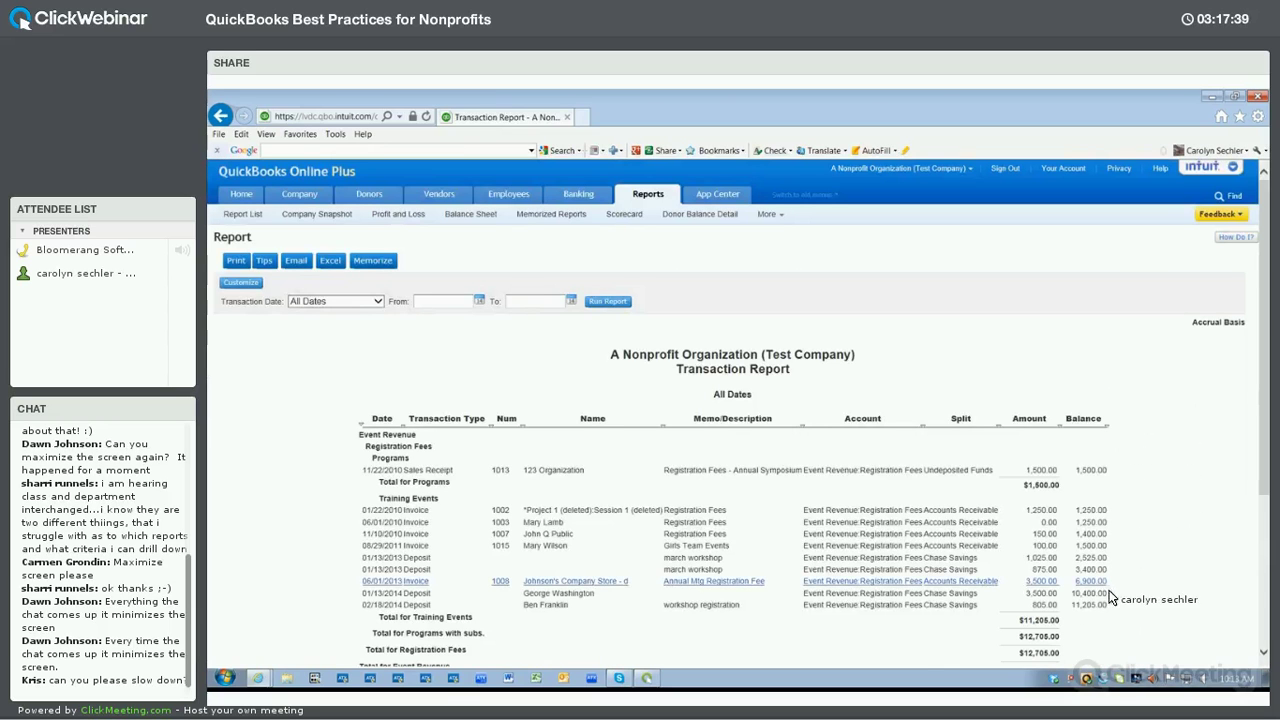
pyautogui.scroll(-1, 688, 447)
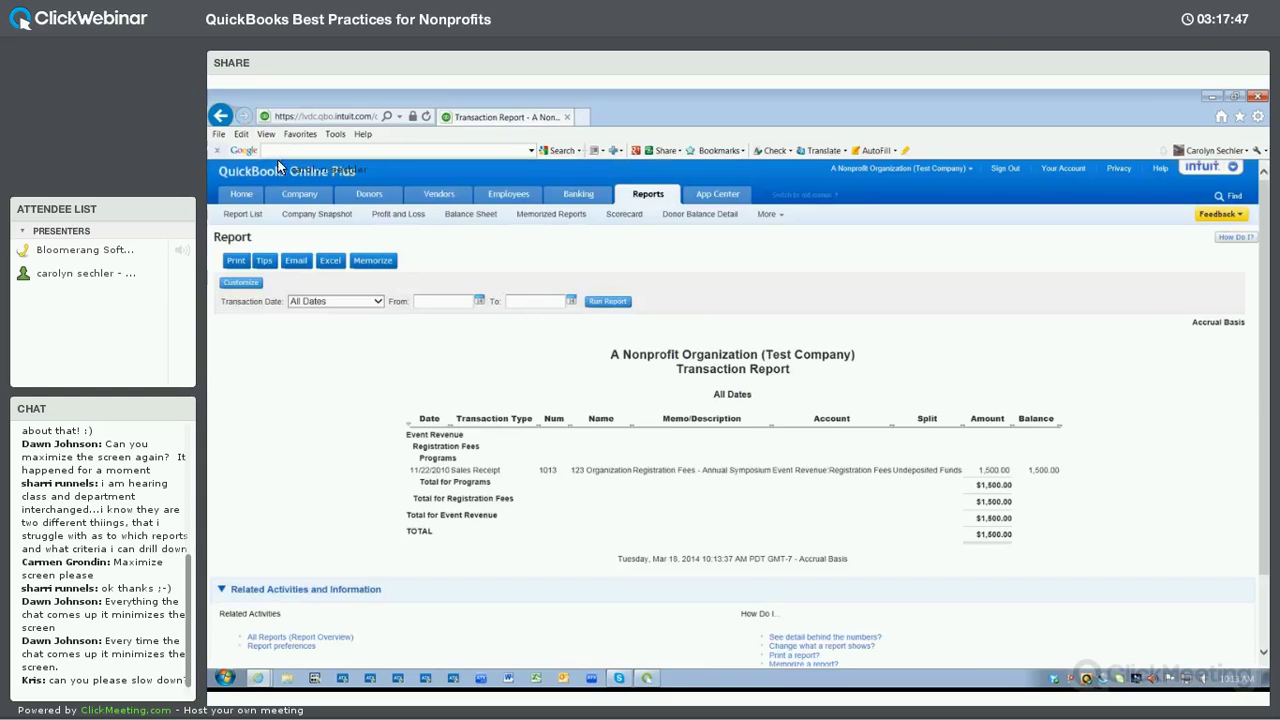
pyautogui.click(661, 474)
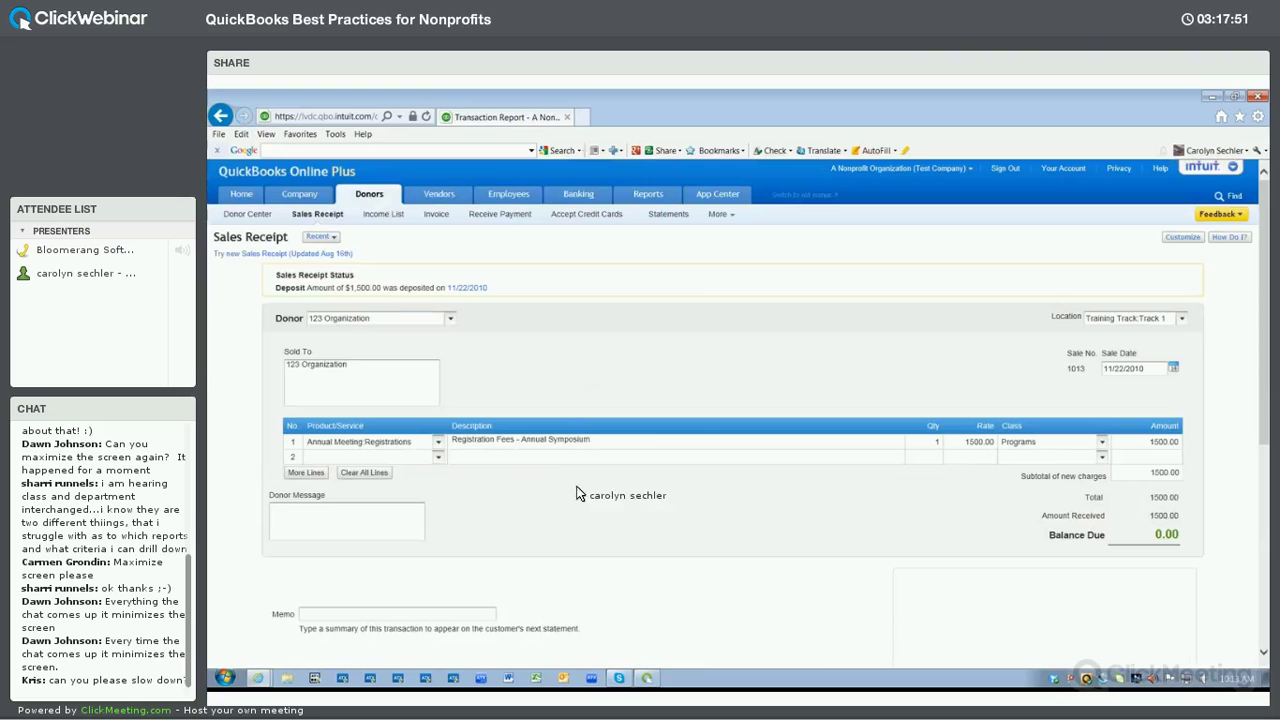
pyautogui.click(221, 117)
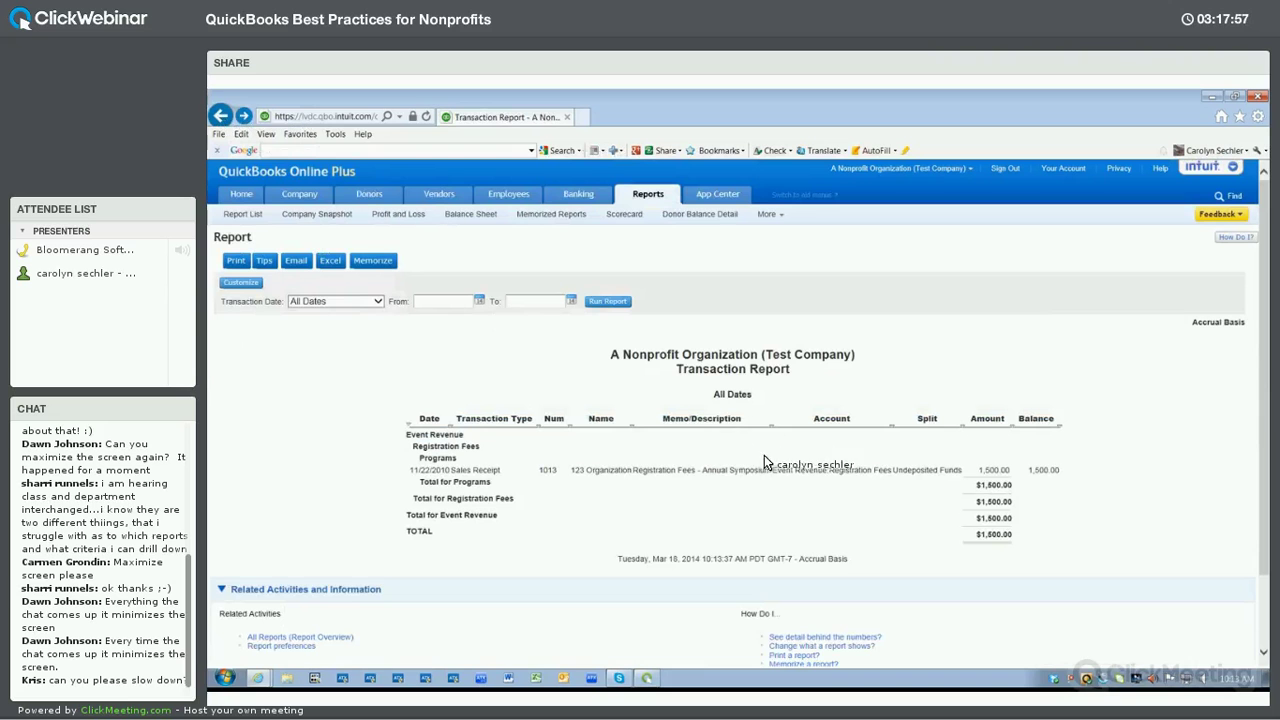
pyautogui.scroll(-1, 800, 448)
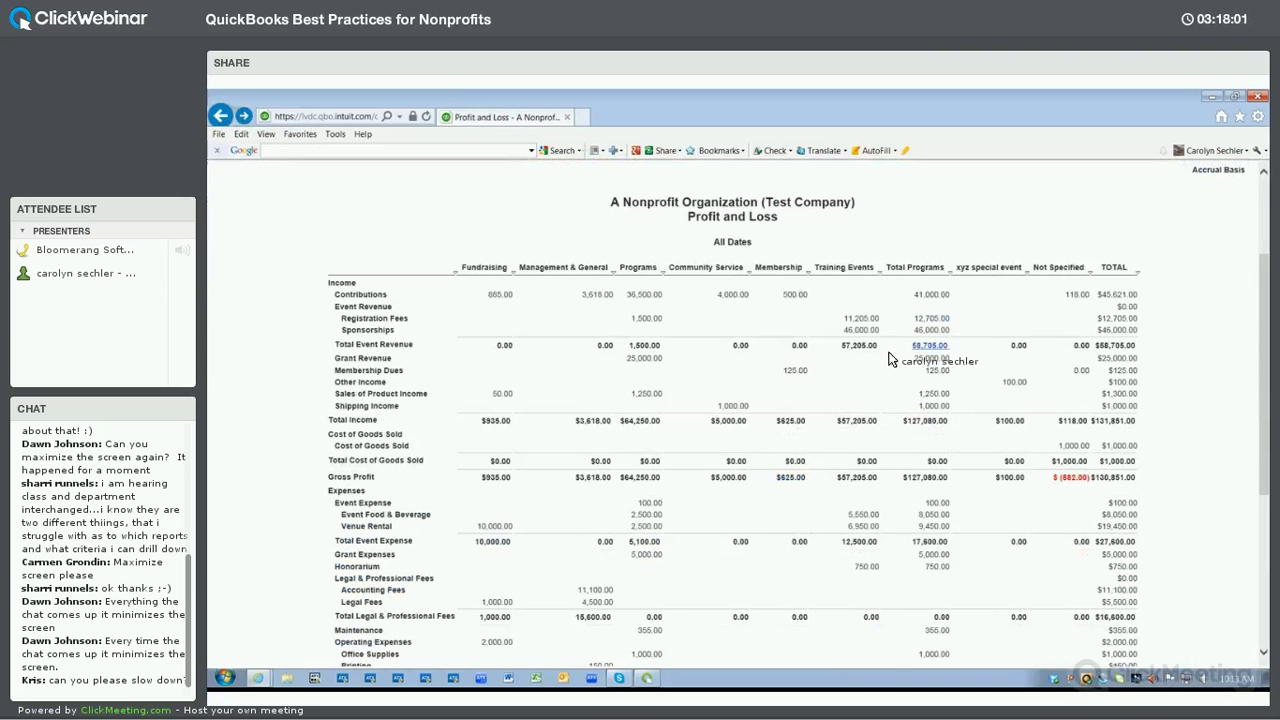
# Open the company preferences and examine the Location tracking and Class tracking settings under Categories.
pyautogui.scroll(3, 846, 440)
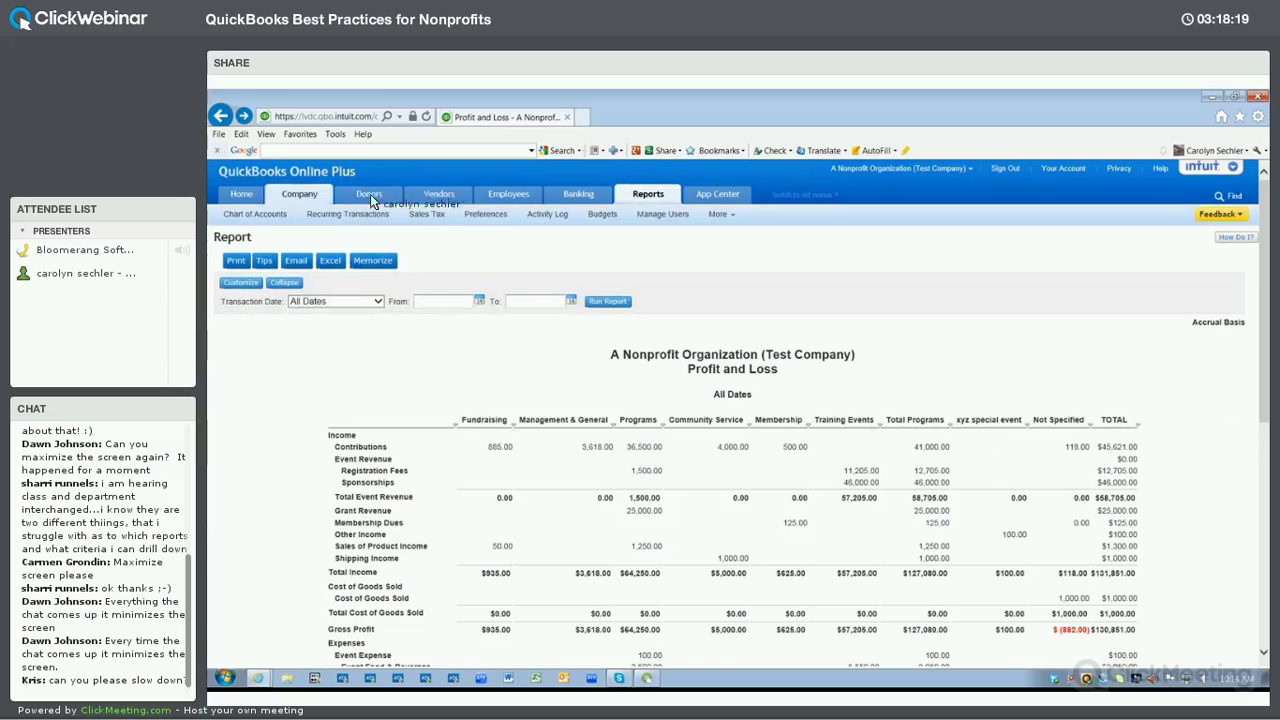
pyautogui.click(476, 217)
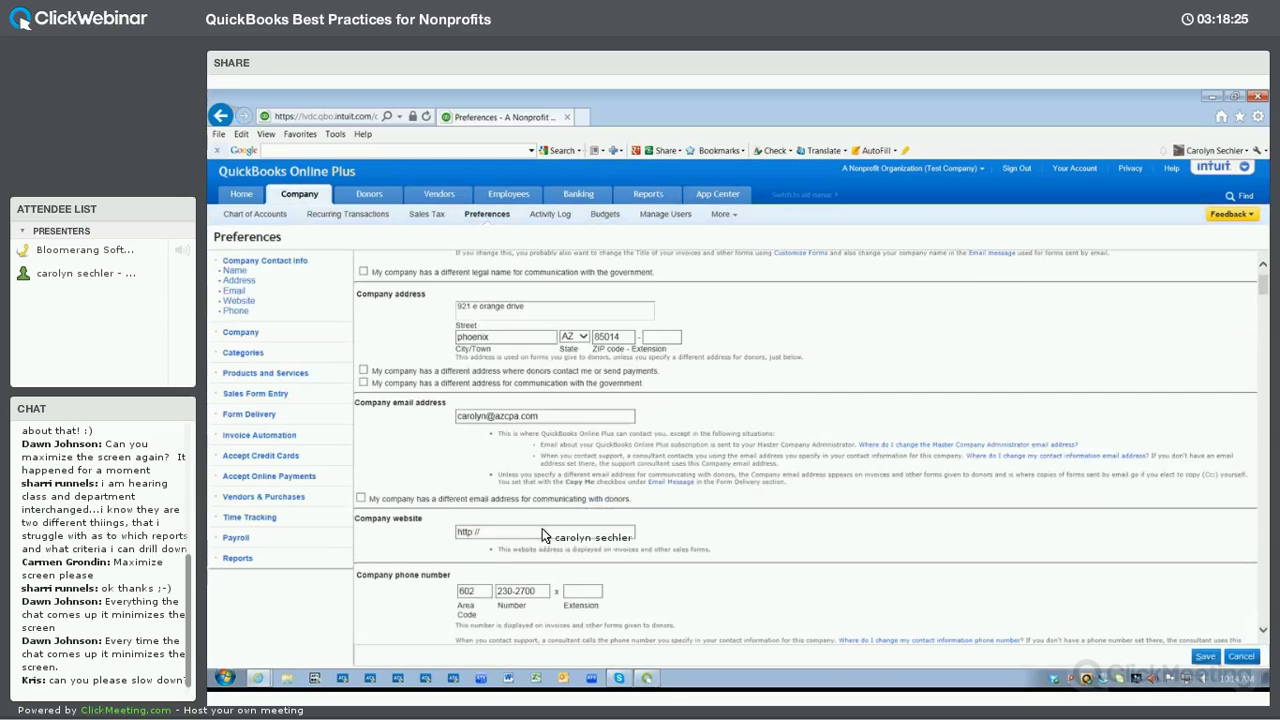
pyautogui.scroll(-3, 542, 528)
pyautogui.scroll(-10, 539, 523)
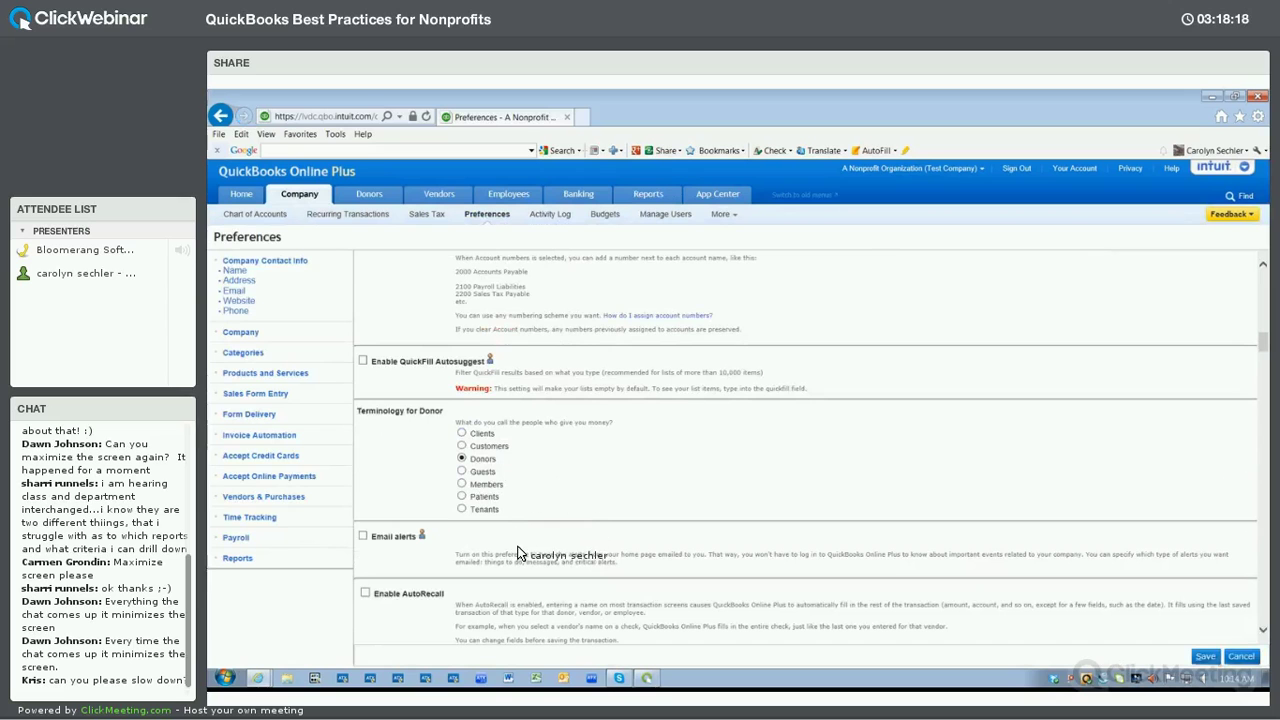
pyautogui.scroll(-5, 492, 470)
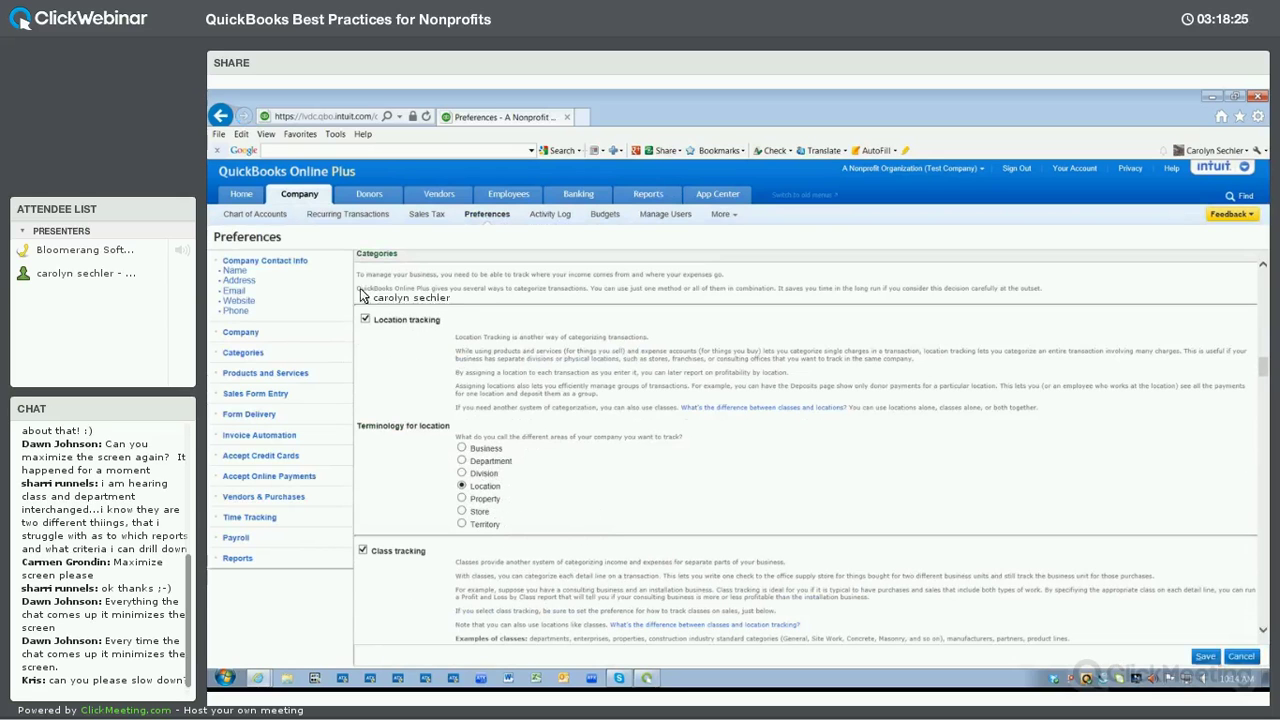
# Open a fresh Profit and Loss from the report list, customize it to show Locations as columns, and run it.
pyautogui.click(647, 197)
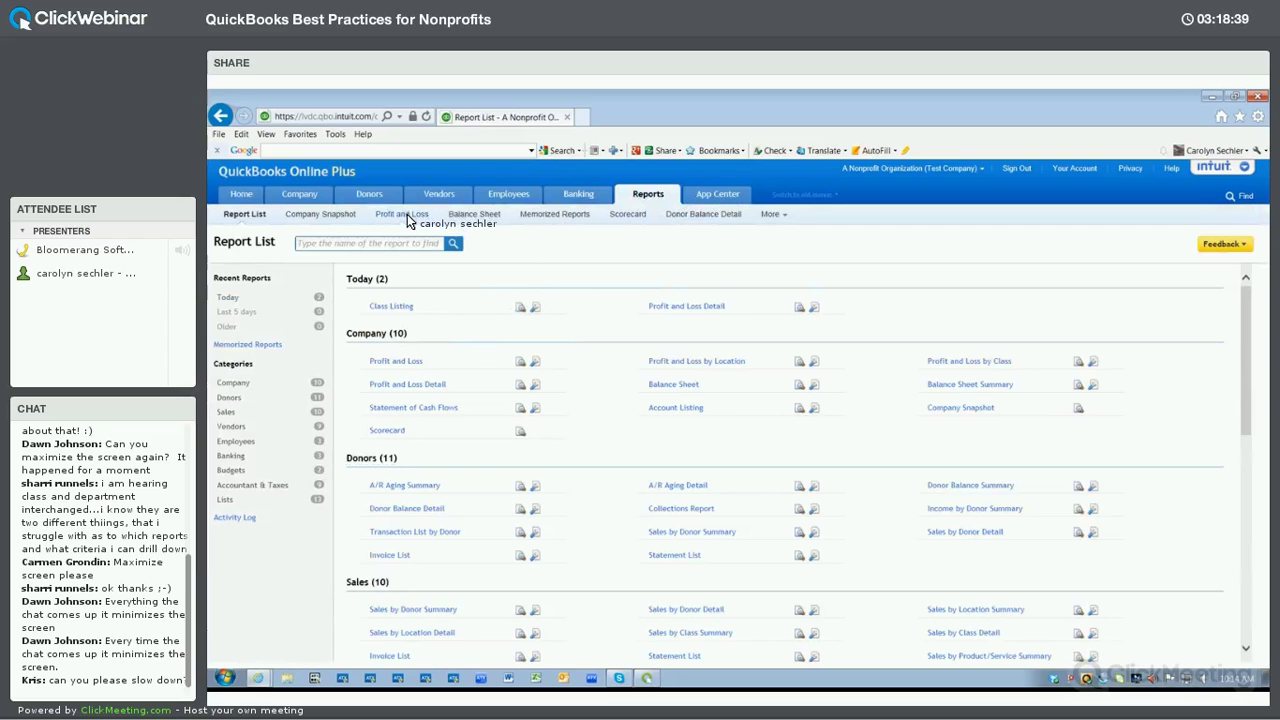
pyautogui.click(415, 360)
pyautogui.click(240, 282)
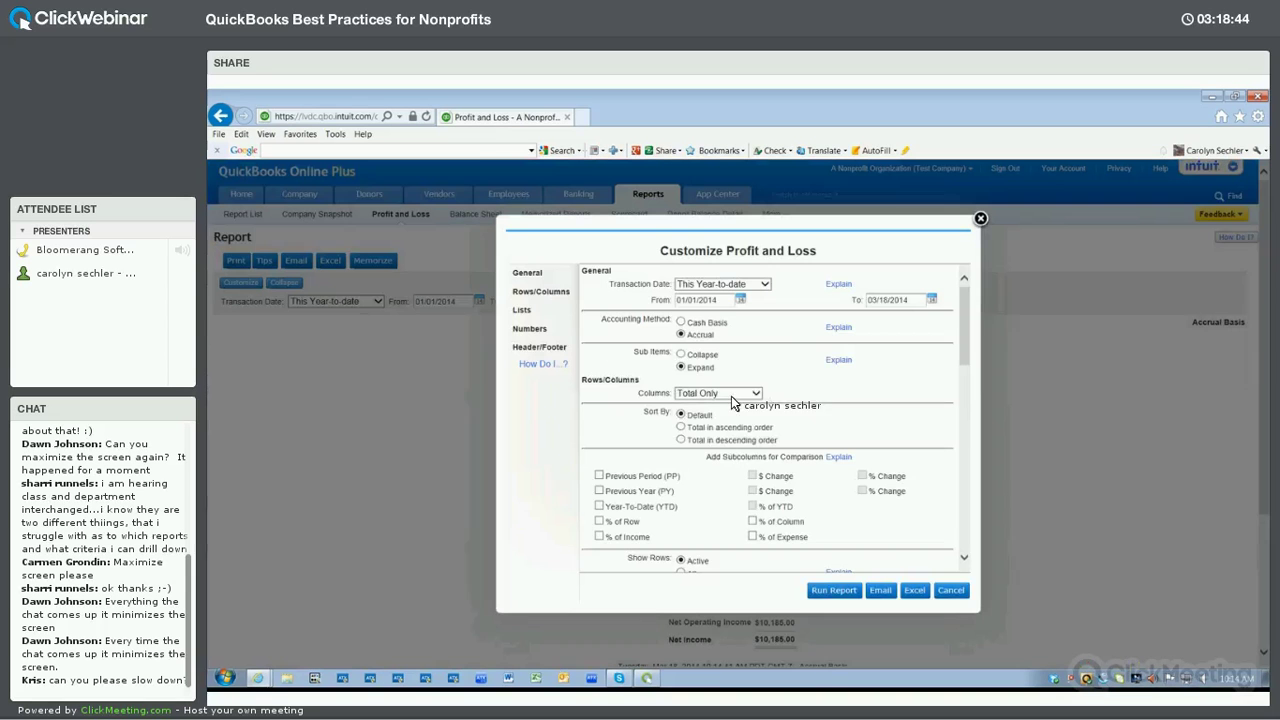
pyautogui.click(755, 394)
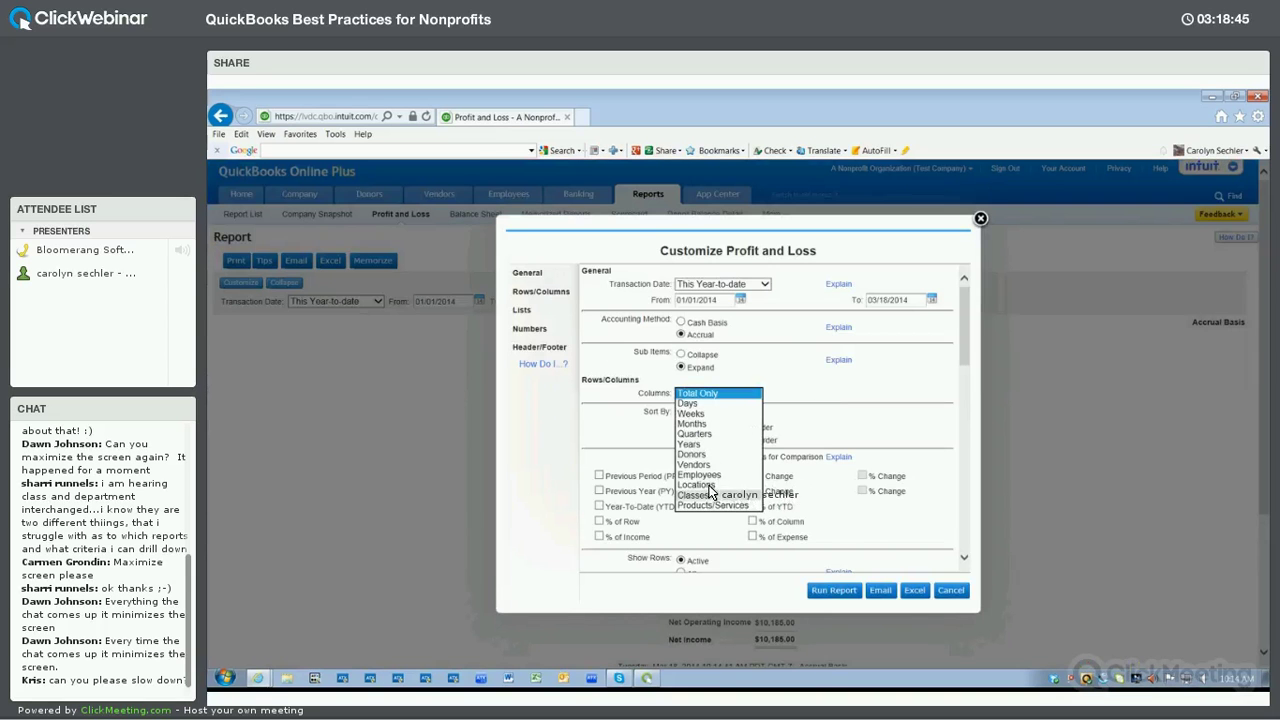
pyautogui.click(697, 484)
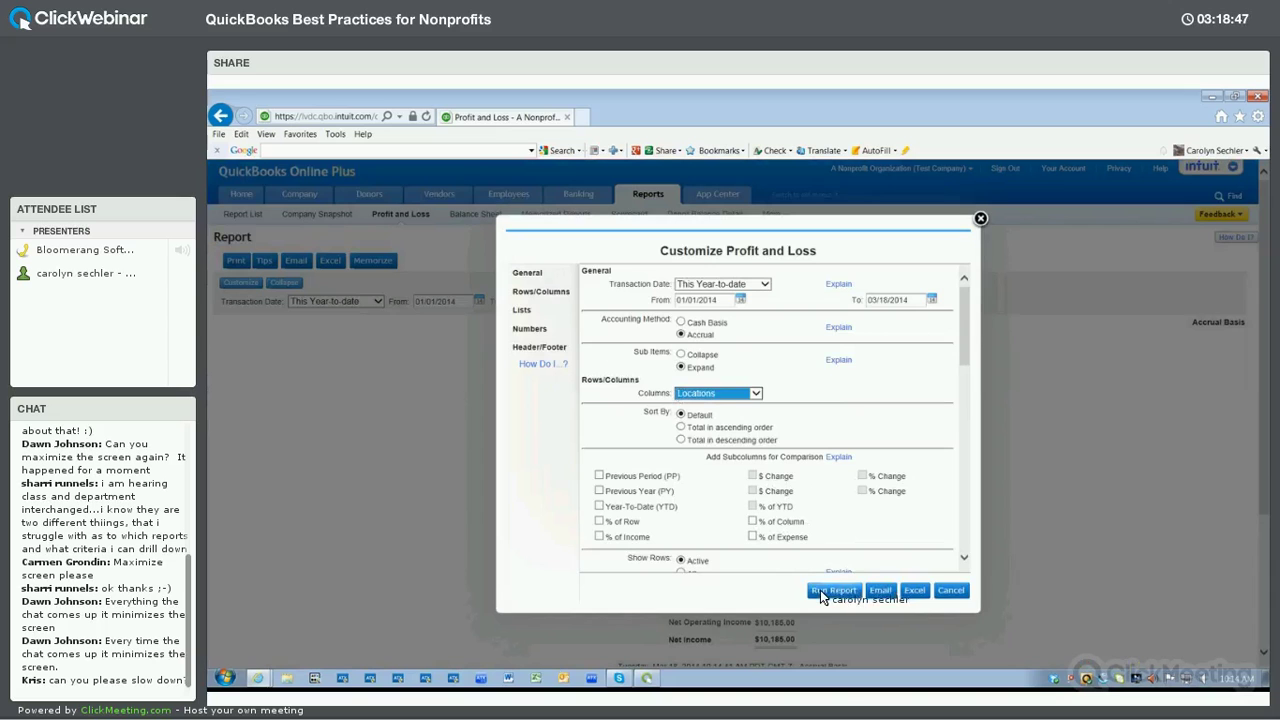
pyautogui.click(830, 591)
pyautogui.scroll(-1, 818, 500)
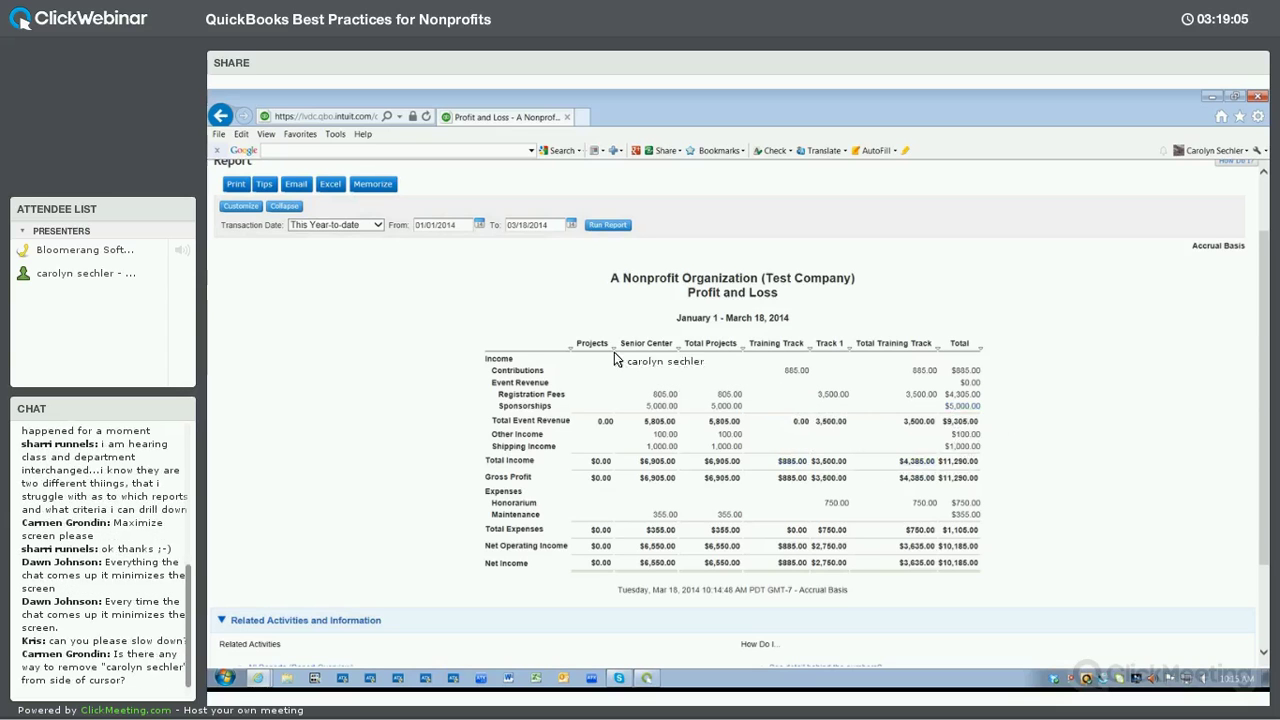
# Return to the uncustomized Profit and Loss, set its columns to Locations again, and run the report.
pyautogui.click(221, 117)
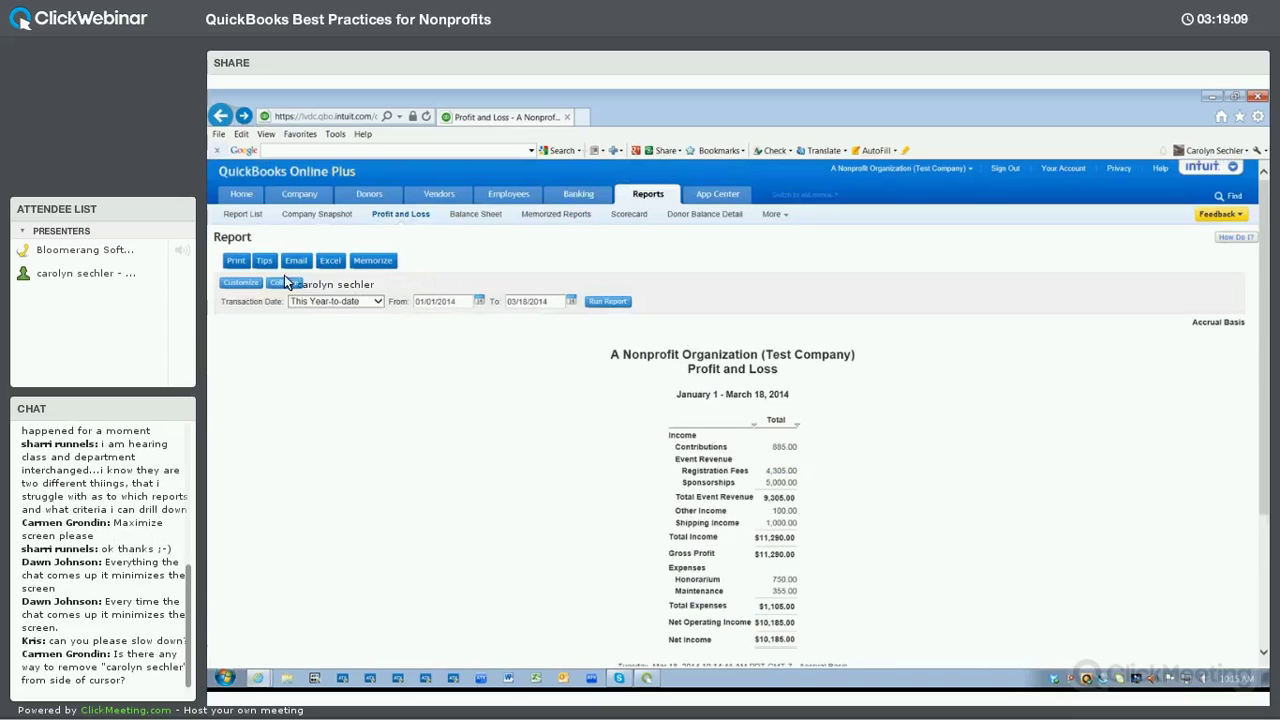
pyautogui.click(241, 282)
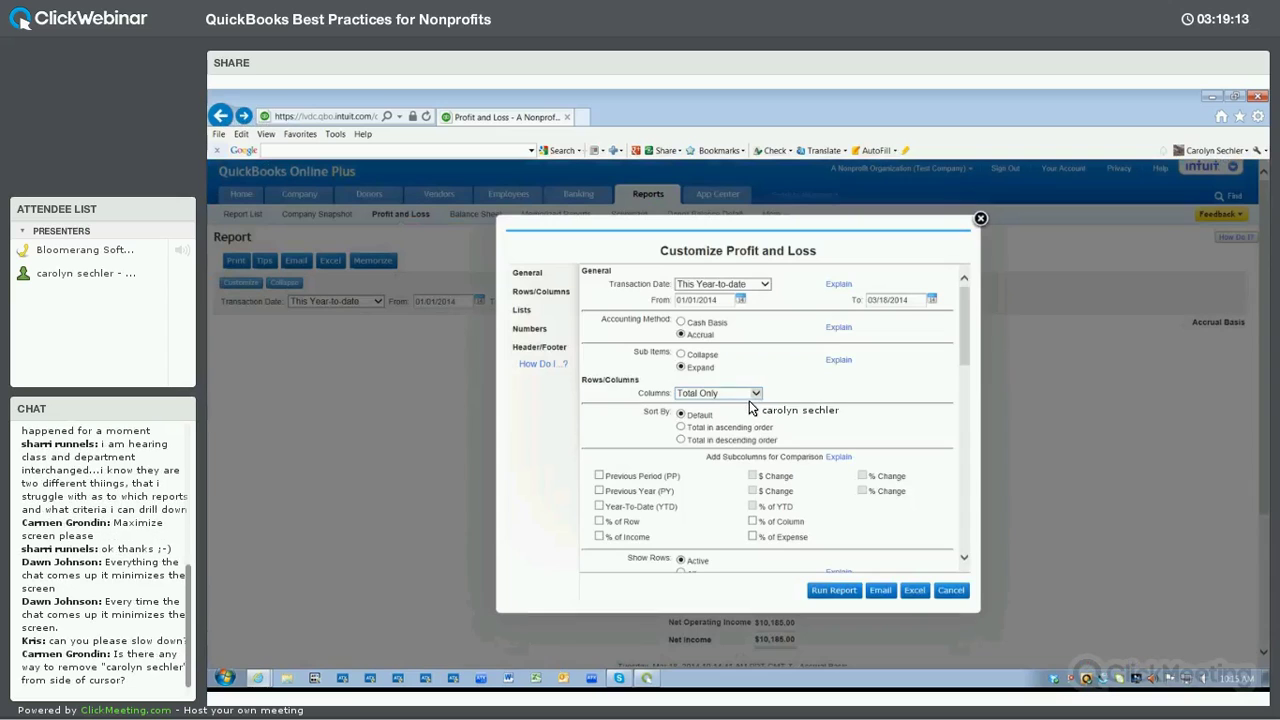
pyautogui.click(756, 394)
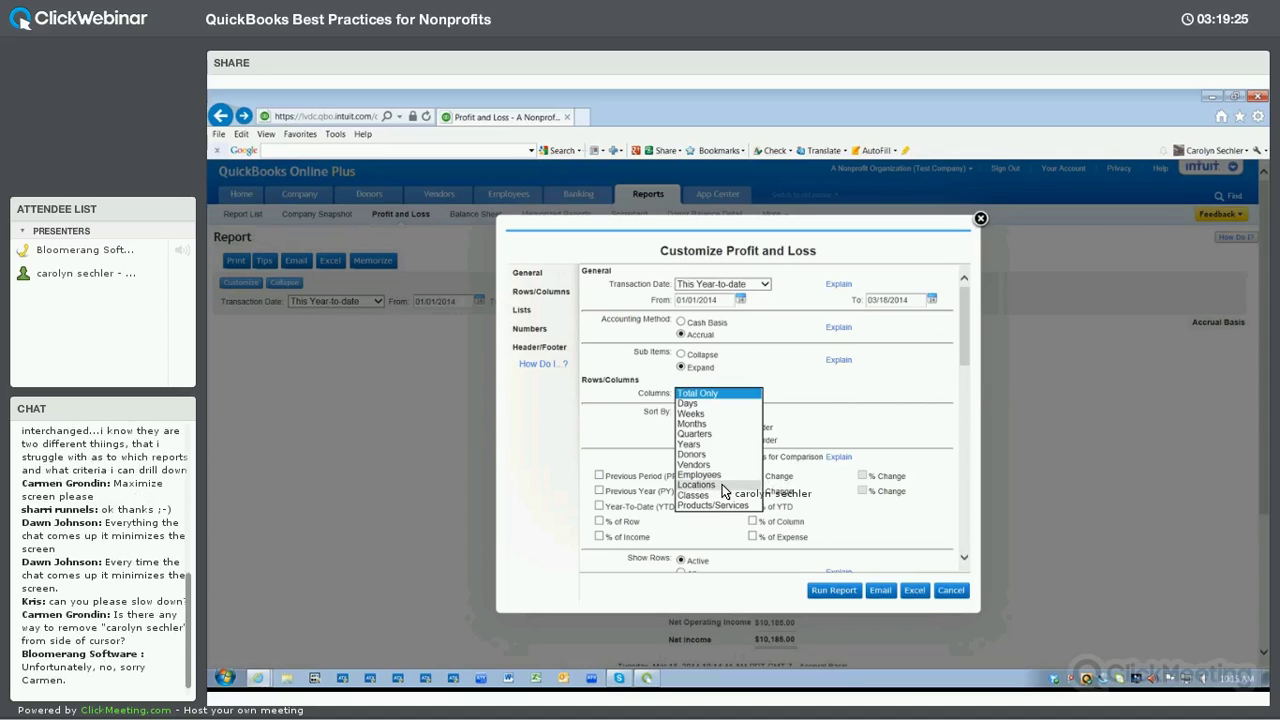
pyautogui.click(722, 485)
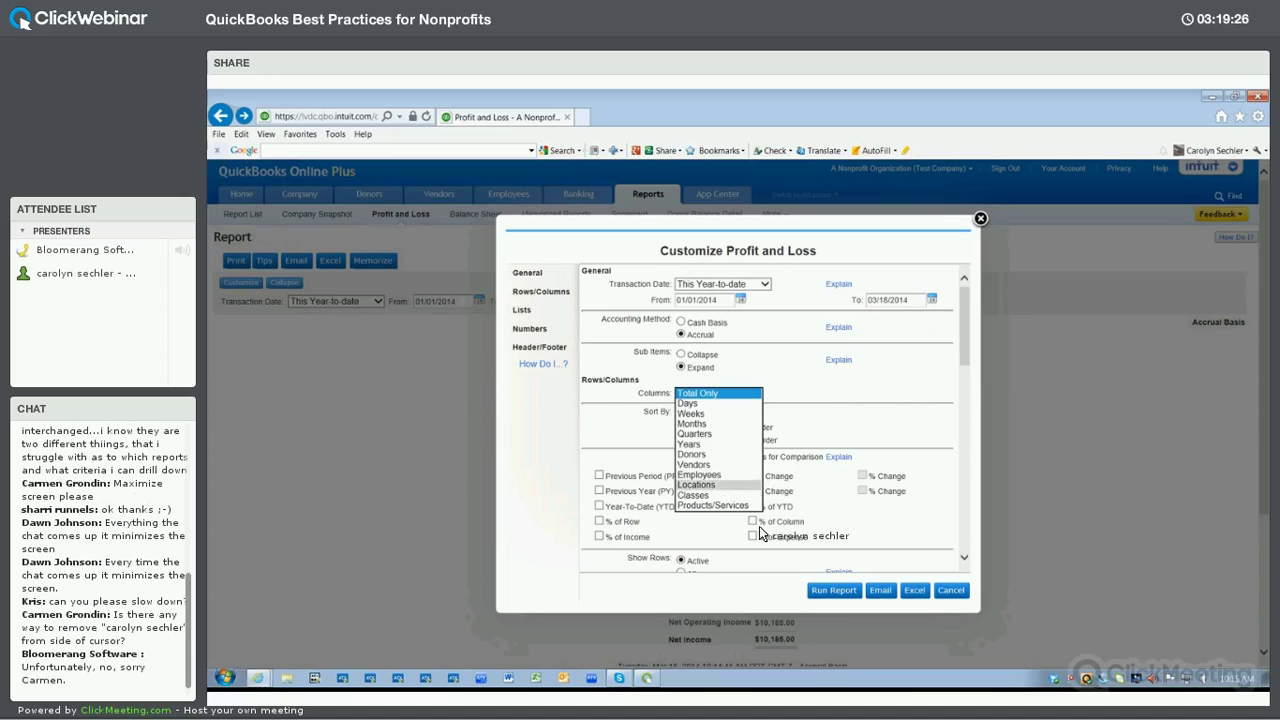
pyautogui.click(819, 590)
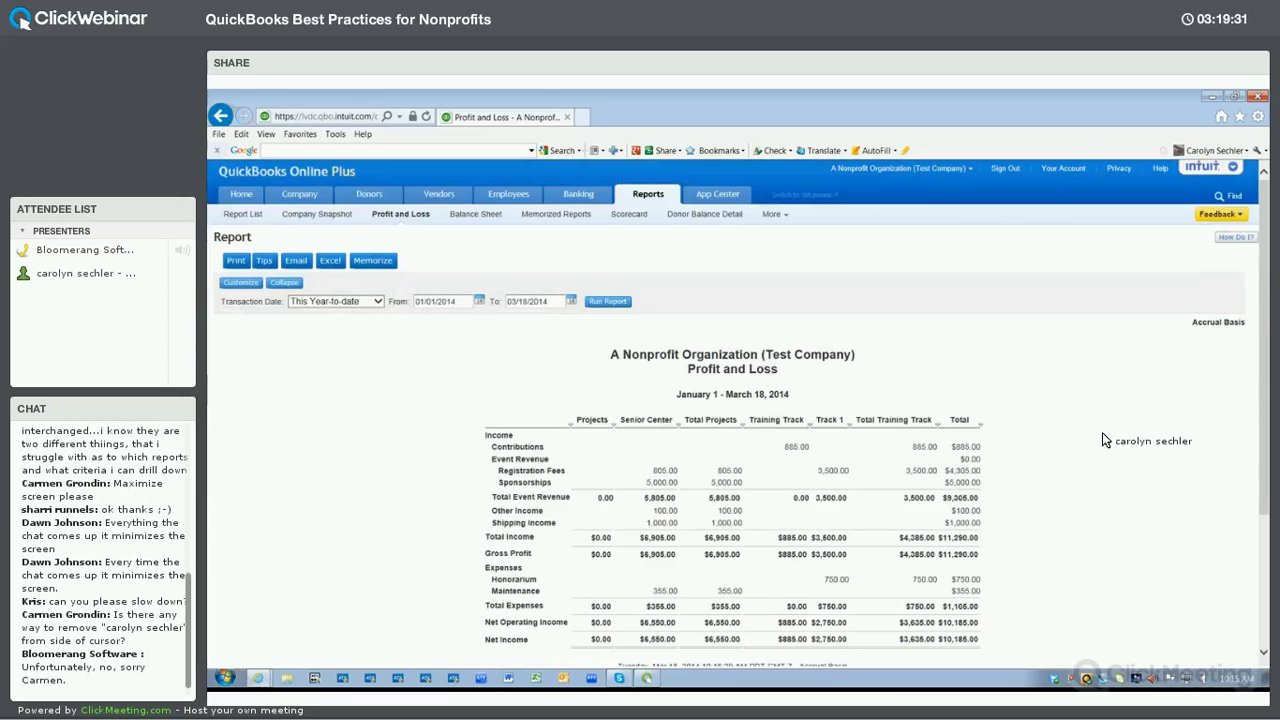
pyautogui.scroll(-2, 800, 367)
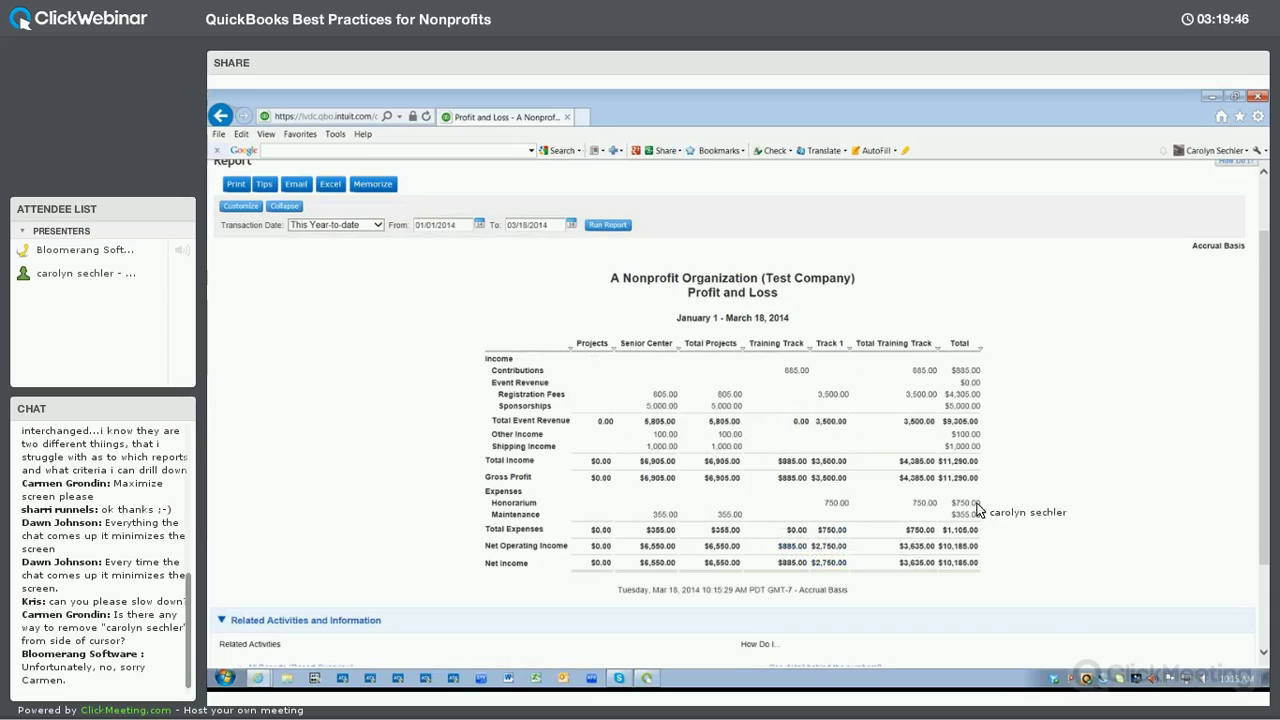
# Rerun the location report for All Dates and drill into the Senior Center's total event revenue.
pyautogui.click(346, 226)
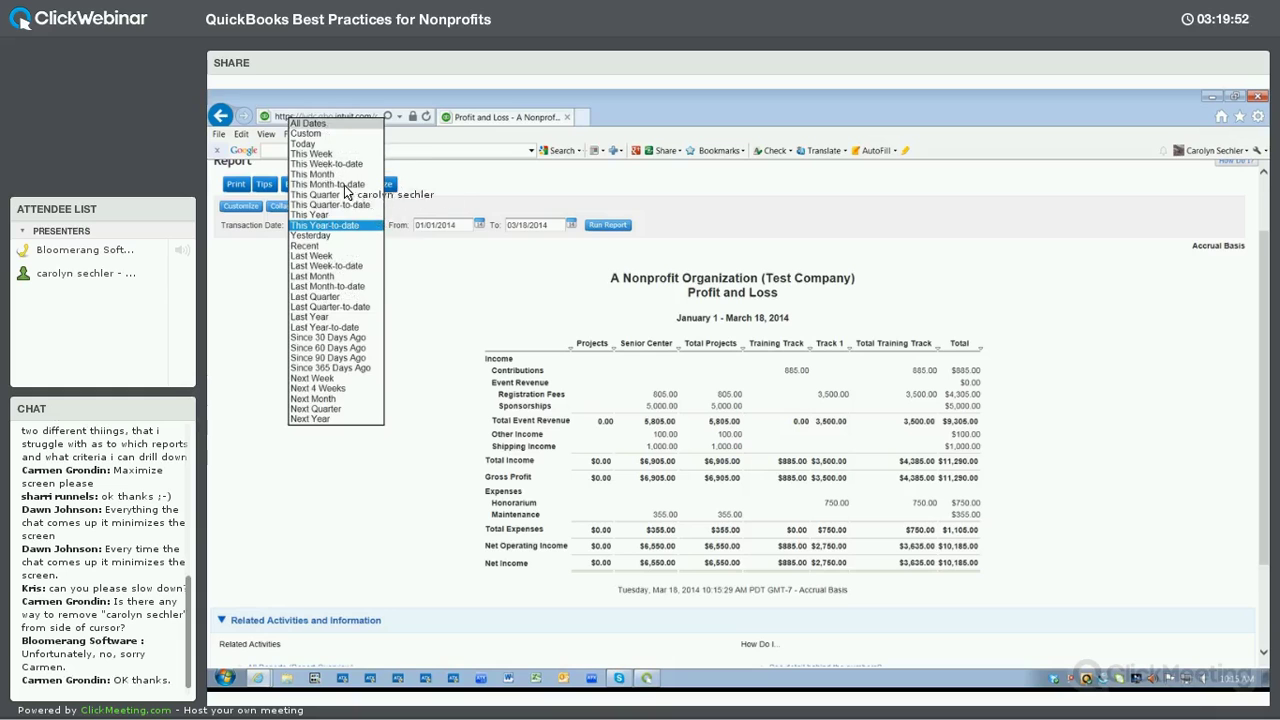
pyautogui.click(320, 124)
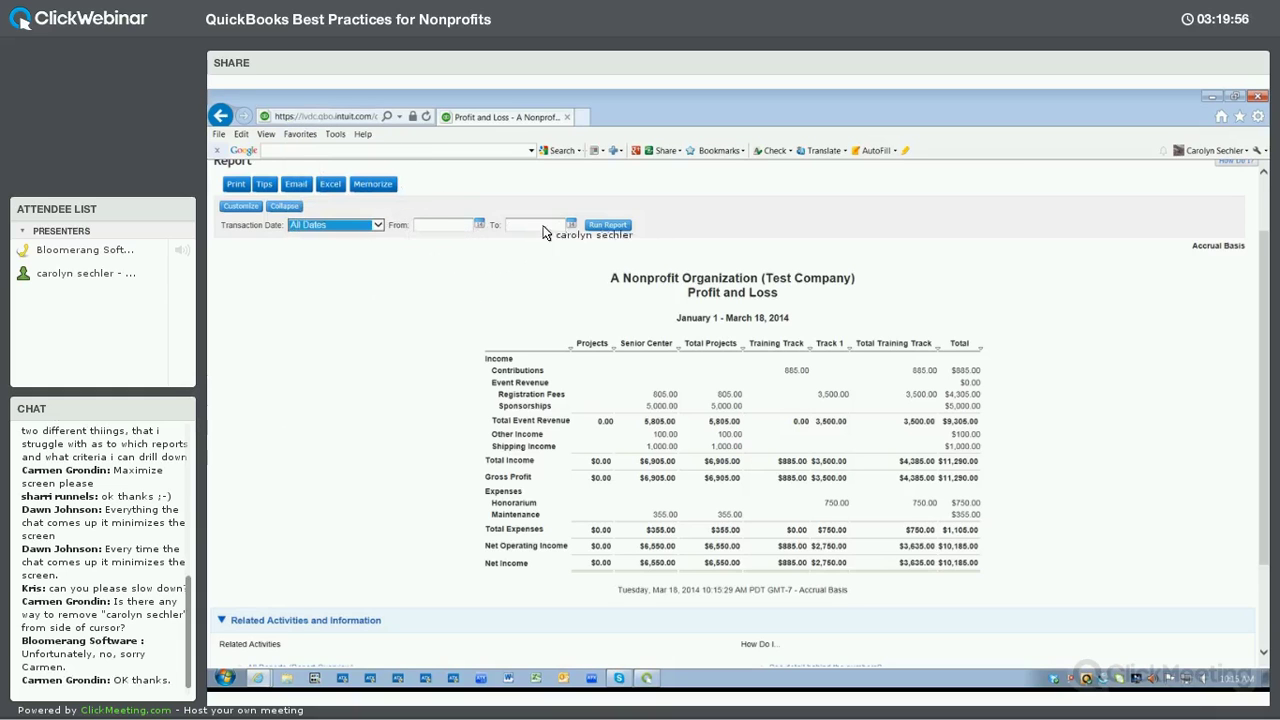
pyautogui.click(599, 226)
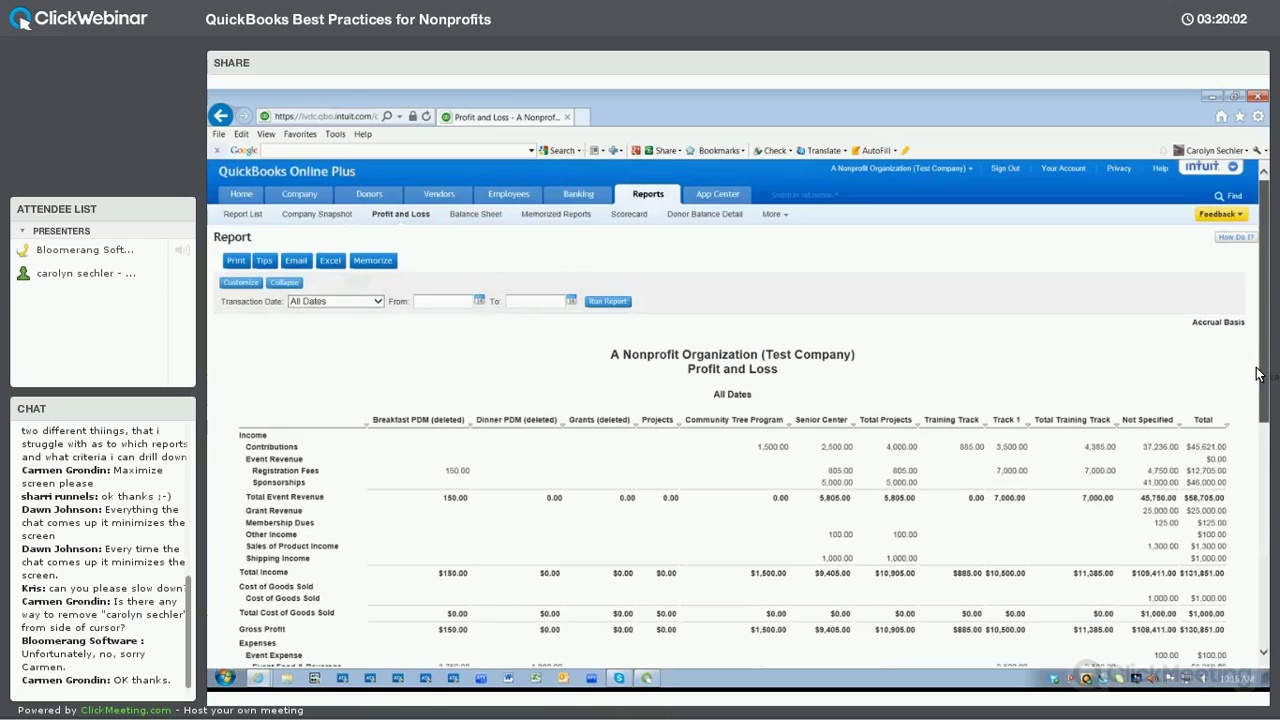
pyautogui.scroll(-3, 1258, 374)
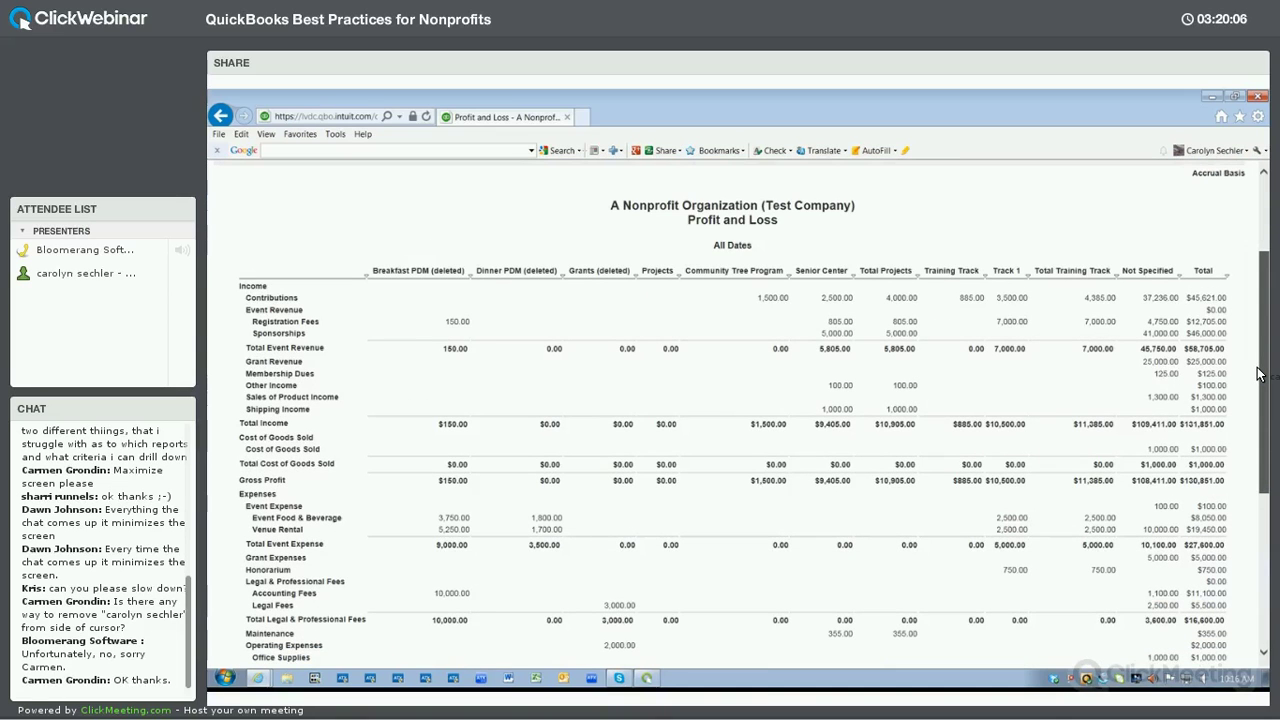
pyautogui.scroll(1, 1258, 358)
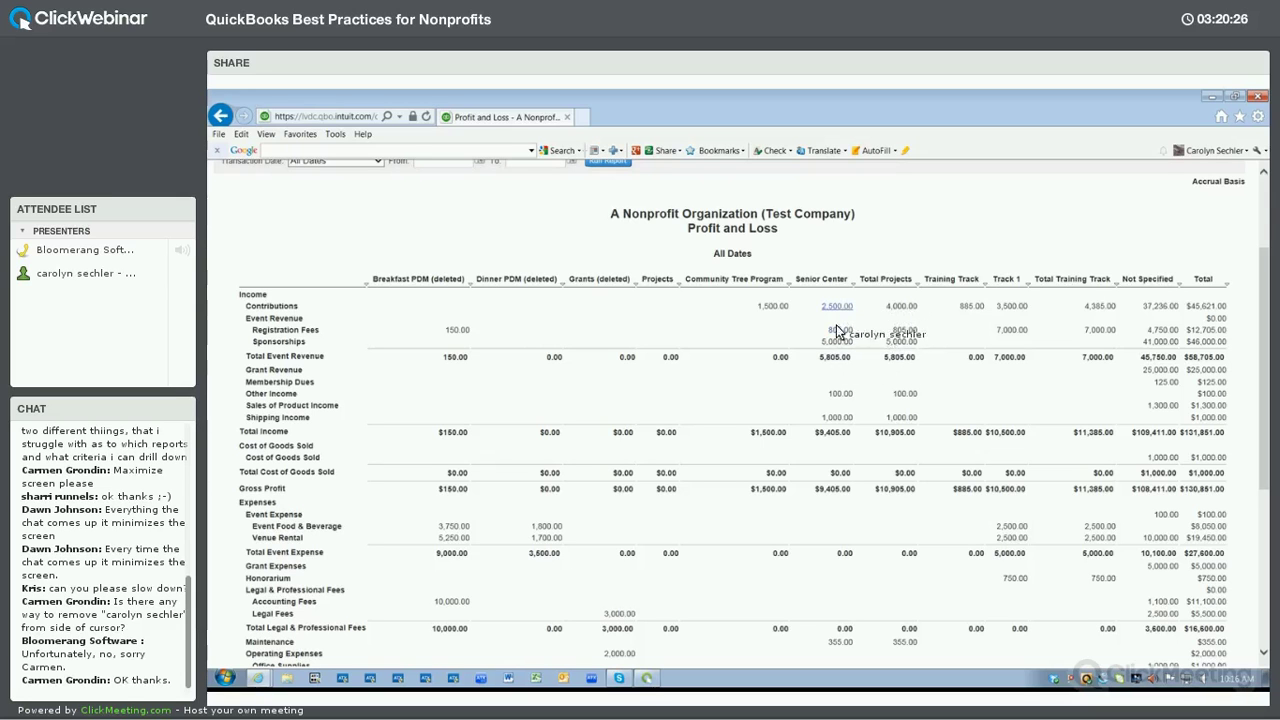
pyautogui.click(835, 358)
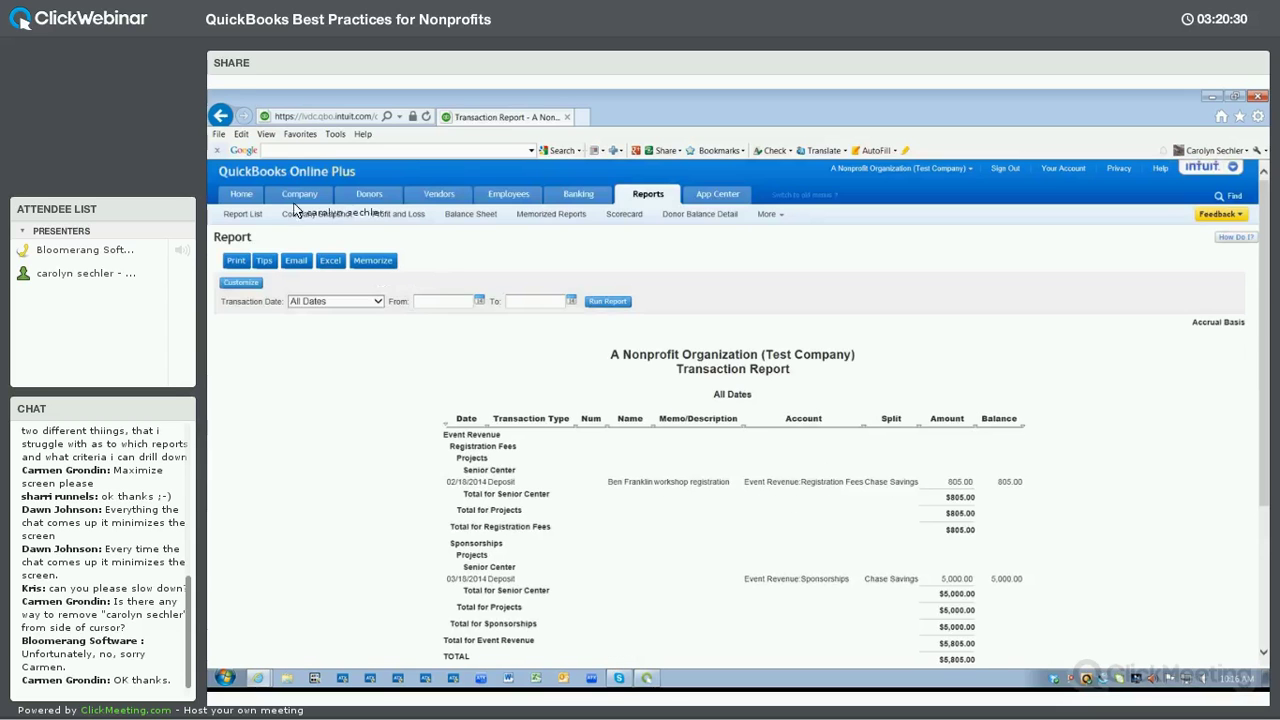
# Return to the location report, drill into the Track 1 location's contributions, and go back to the report.
pyautogui.click(220, 117)
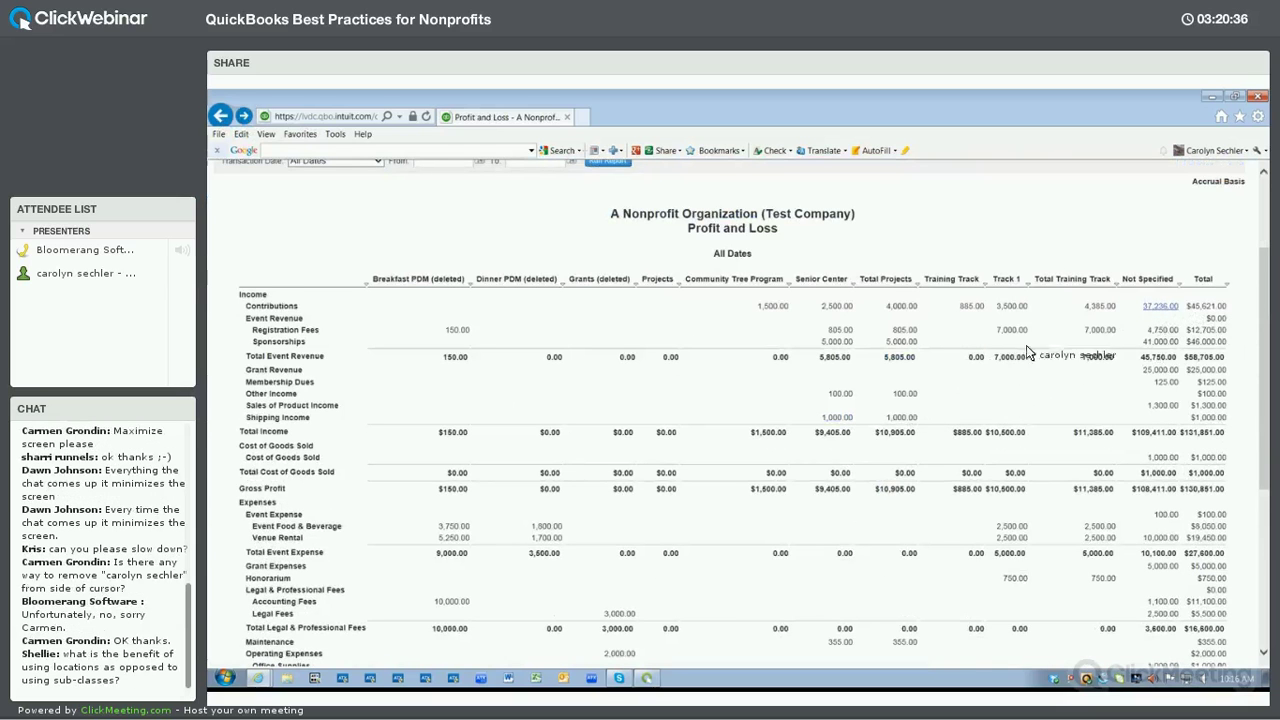
pyautogui.click(1010, 306)
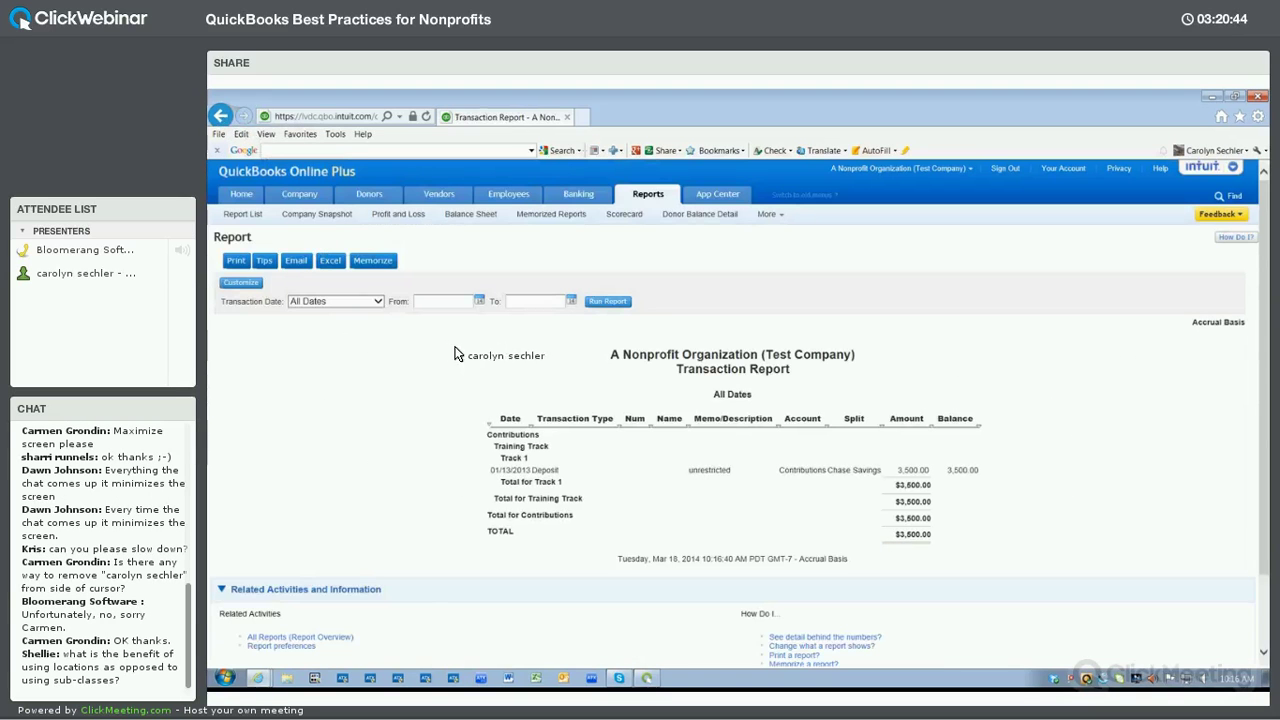
pyautogui.scroll(2, 385, 269)
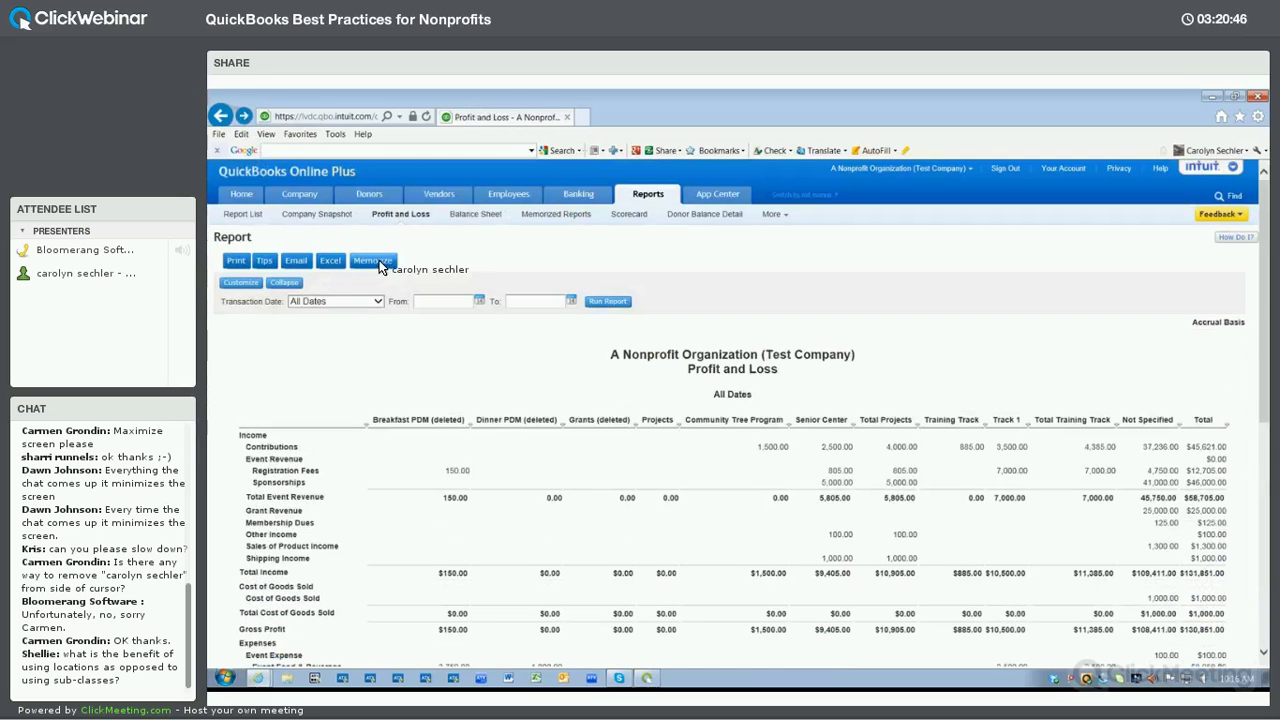
# Customize the location report with a multiple-class filter that includes Programs:Annual Meeting.
pyautogui.click(250, 290)
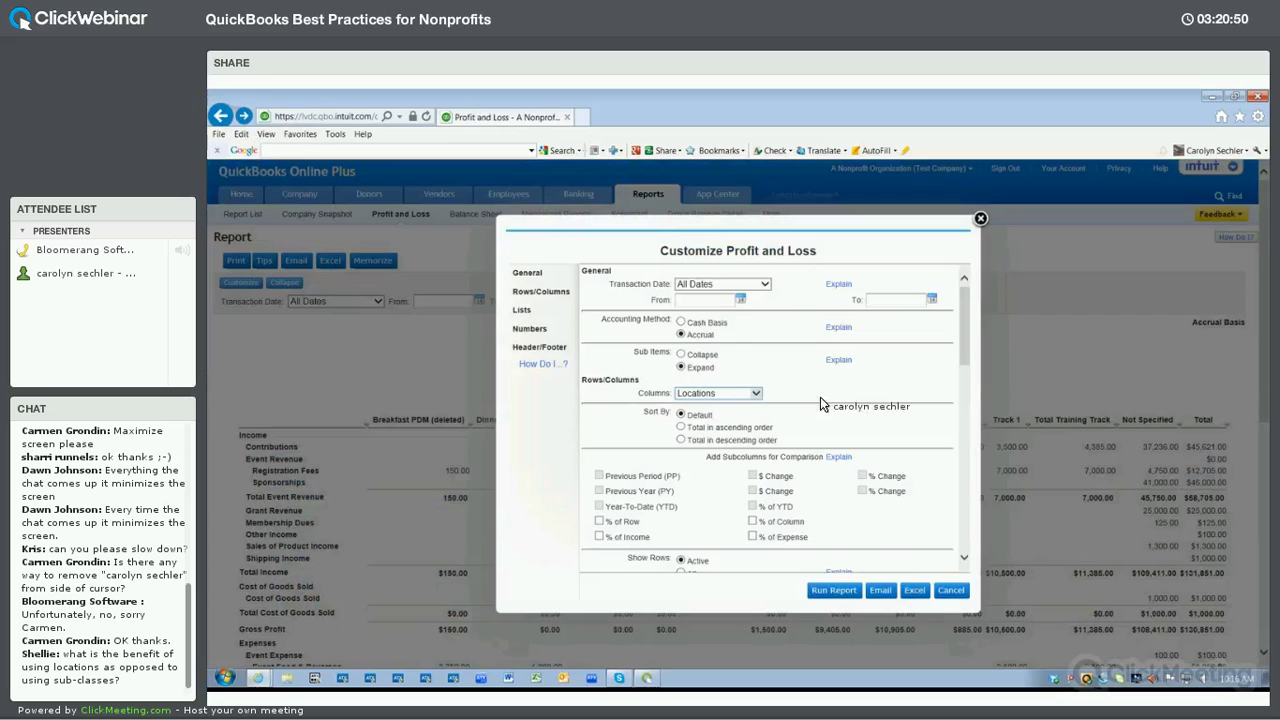
pyautogui.scroll(-5, 968, 447)
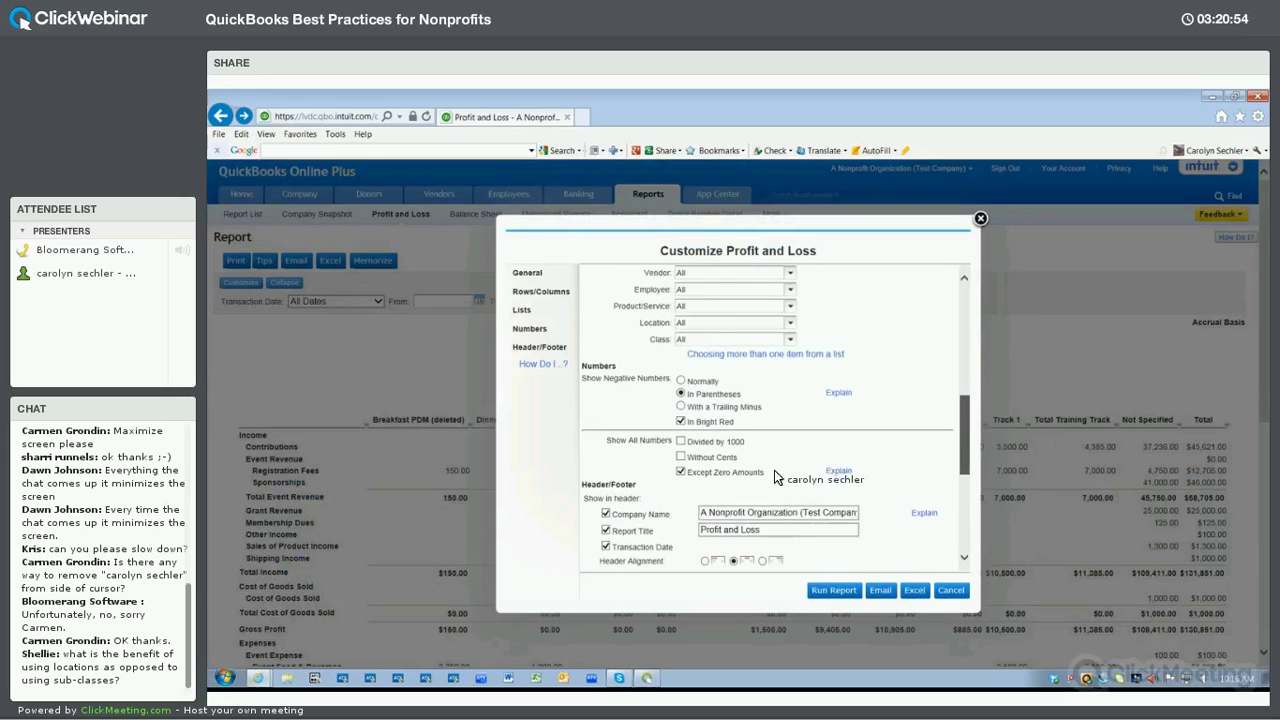
pyautogui.scroll(3, 780, 460)
pyautogui.click(730, 443)
pyautogui.click(745, 463)
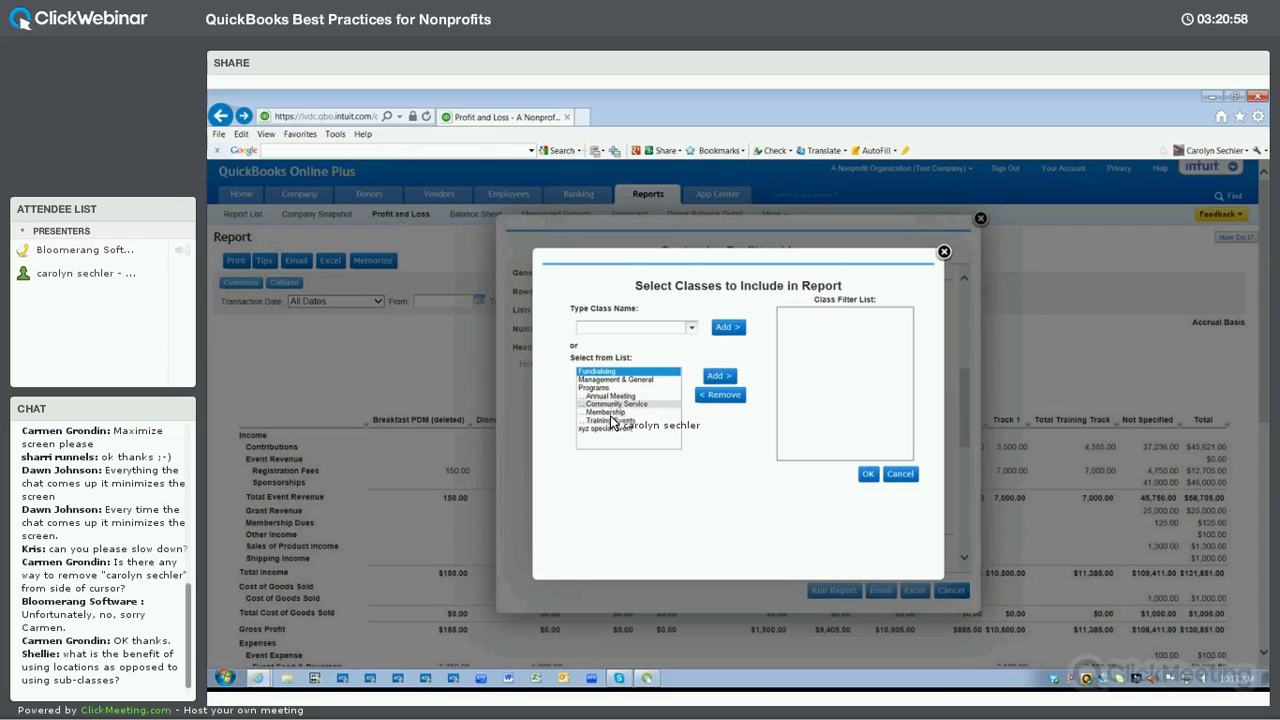
pyautogui.click(614, 421)
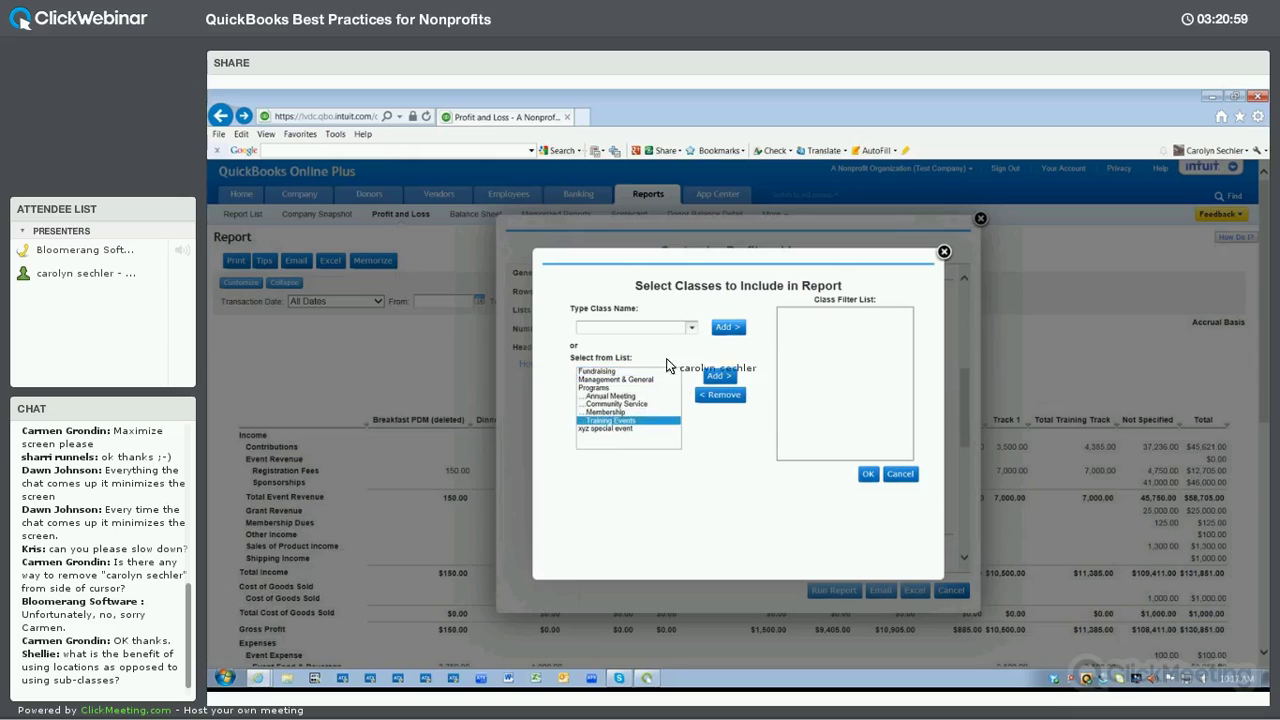
pyautogui.click(610, 398)
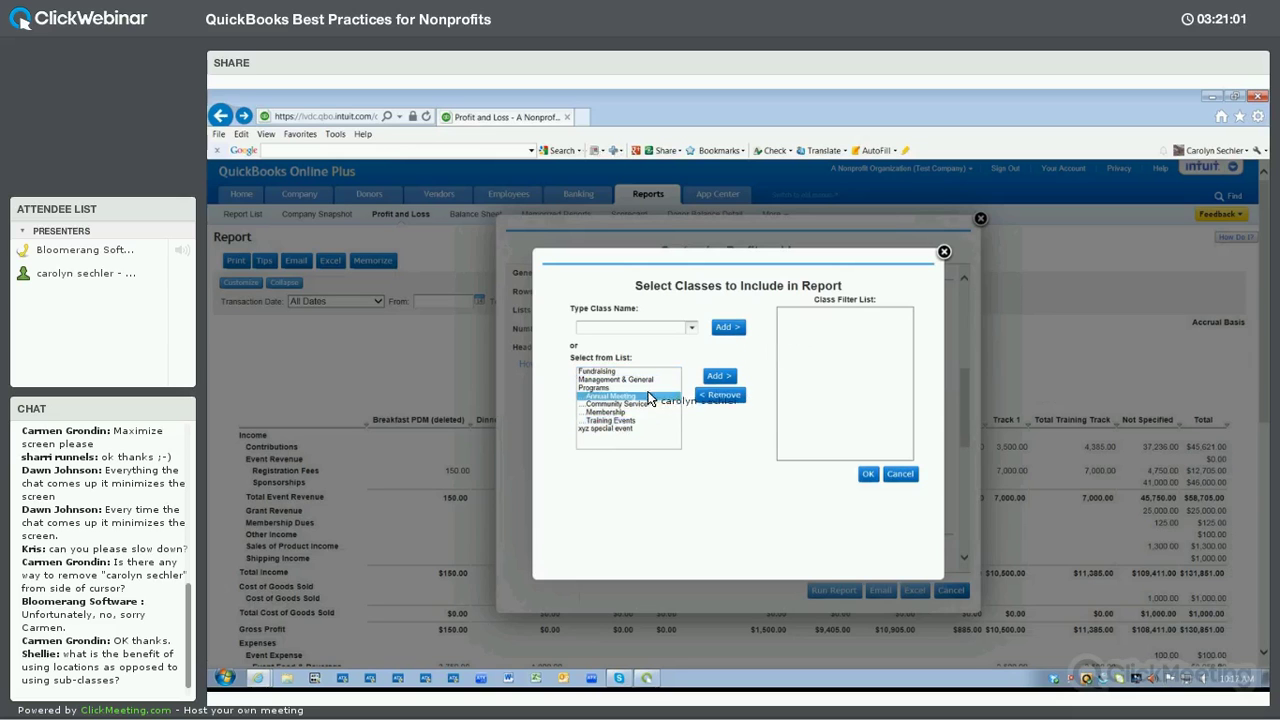
pyautogui.click(720, 378)
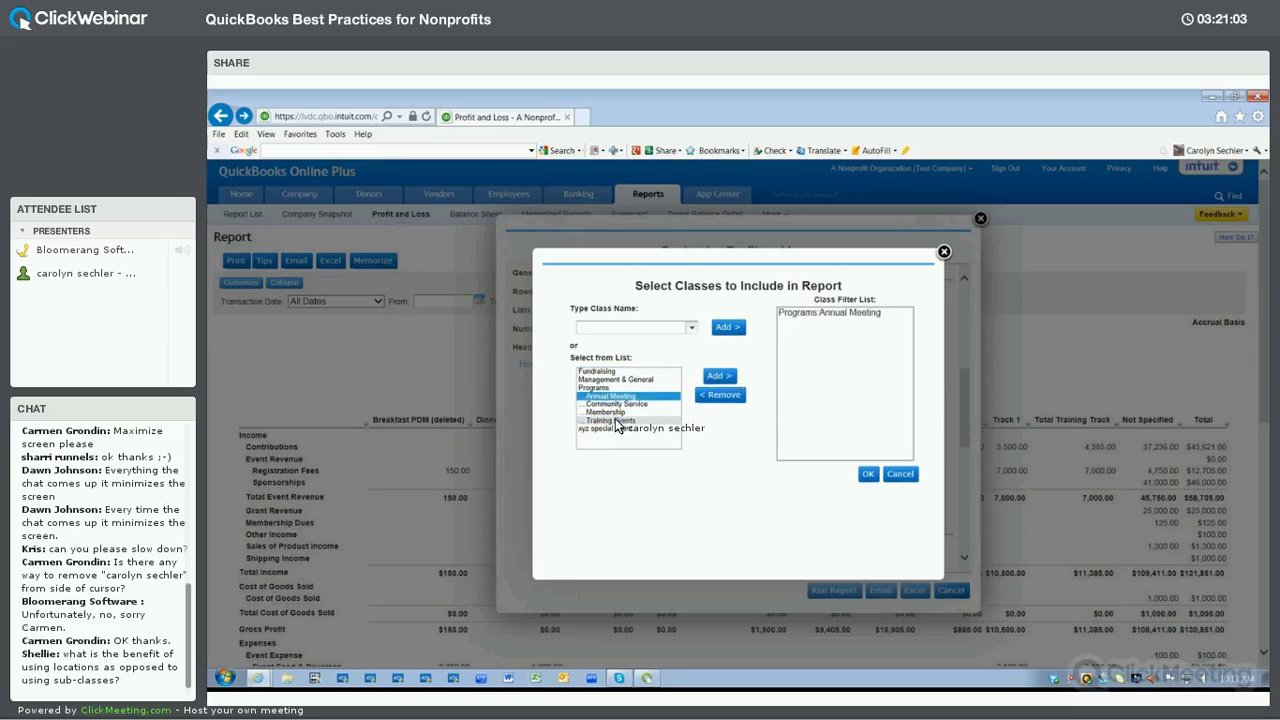
pyautogui.click(620, 420)
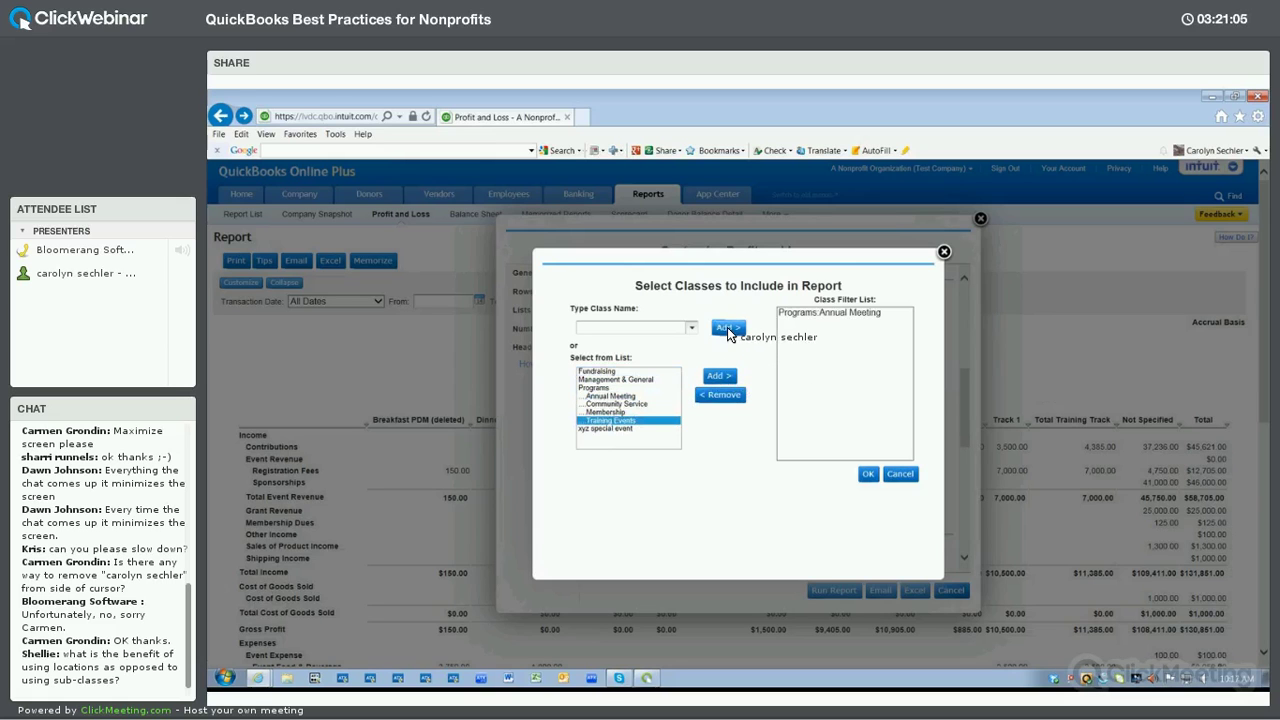
pyautogui.click(621, 404)
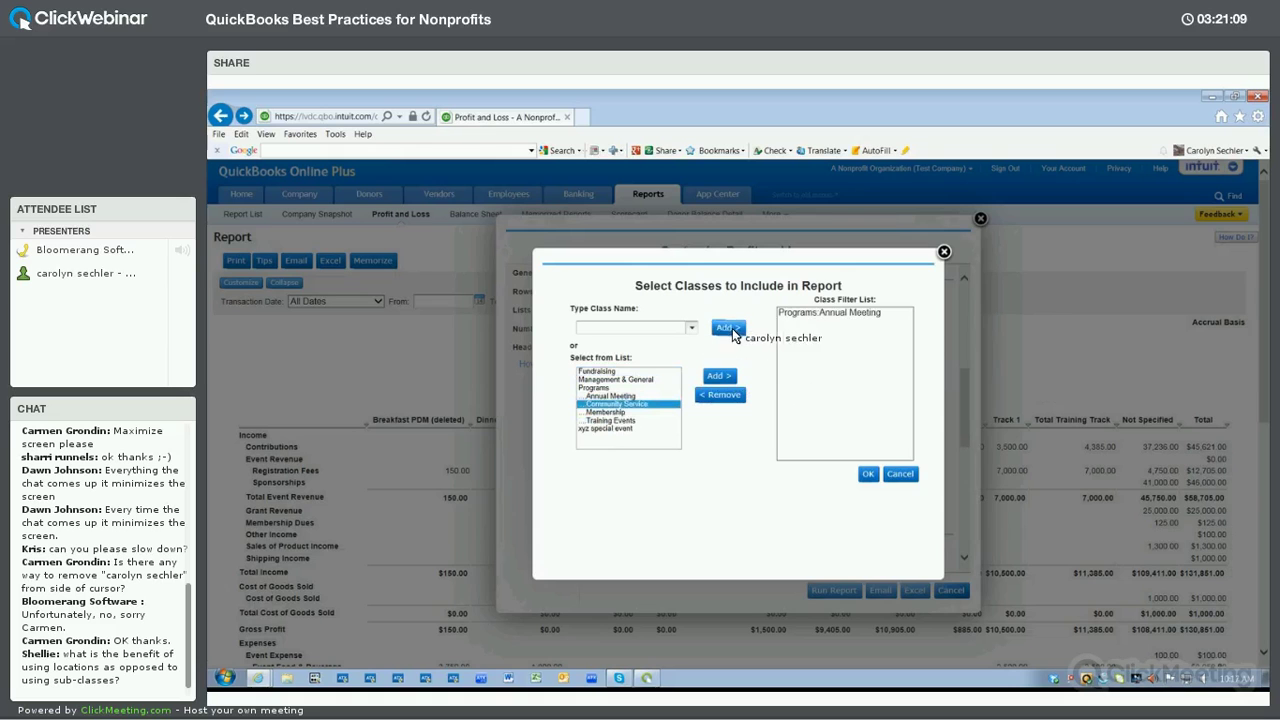
pyautogui.click(866, 474)
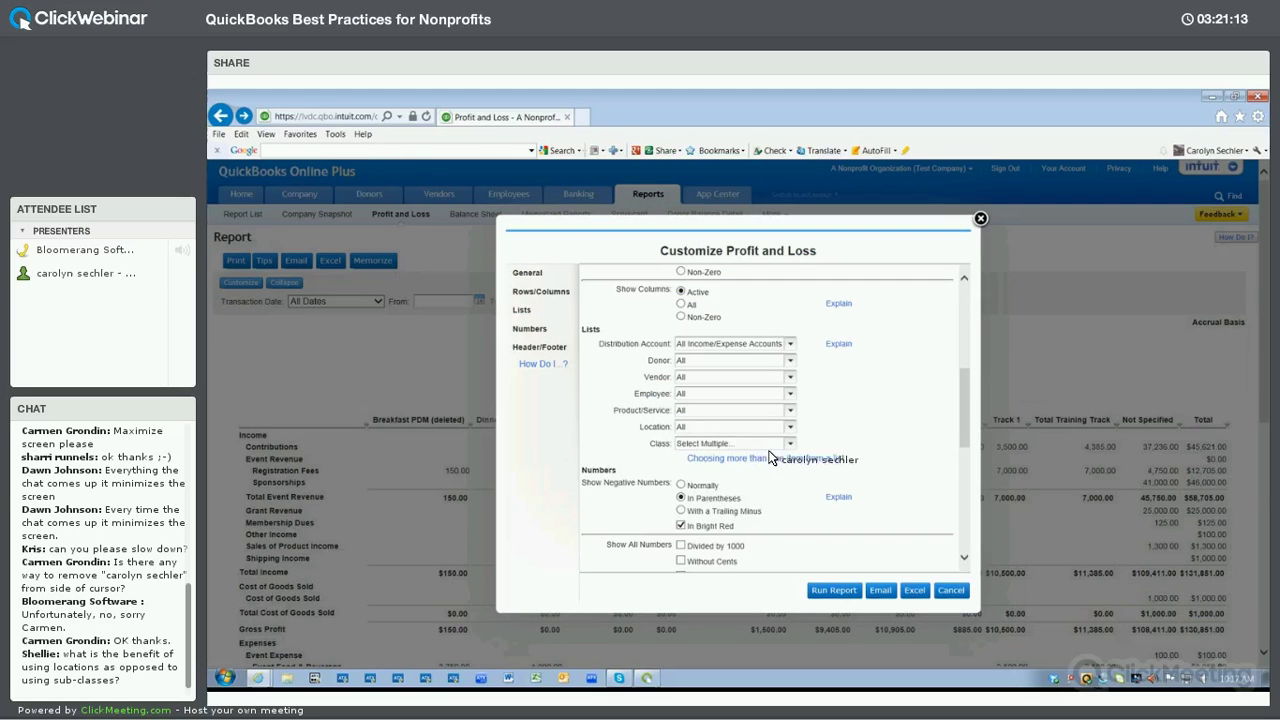
# Set the report's class filter to the single class Programs:Community Service and run the report.
pyautogui.click(772, 446)
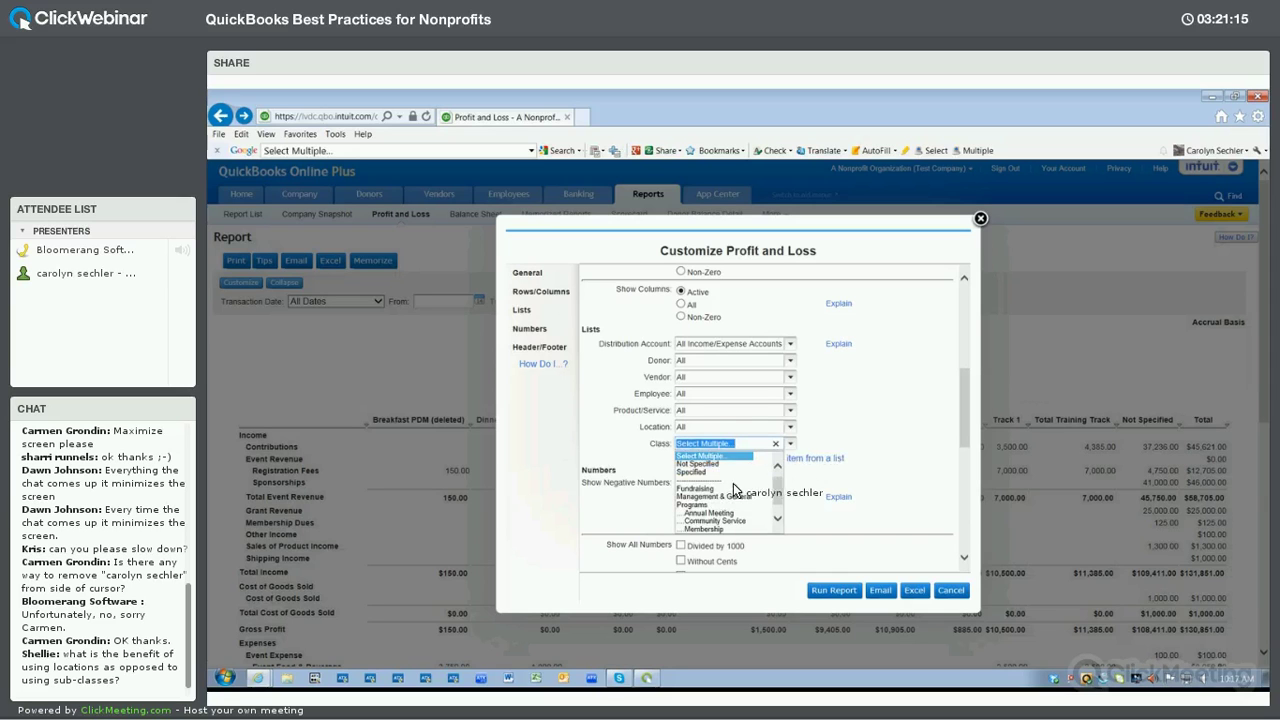
pyautogui.moveTo(778, 494); pyautogui.dragTo(778, 512)
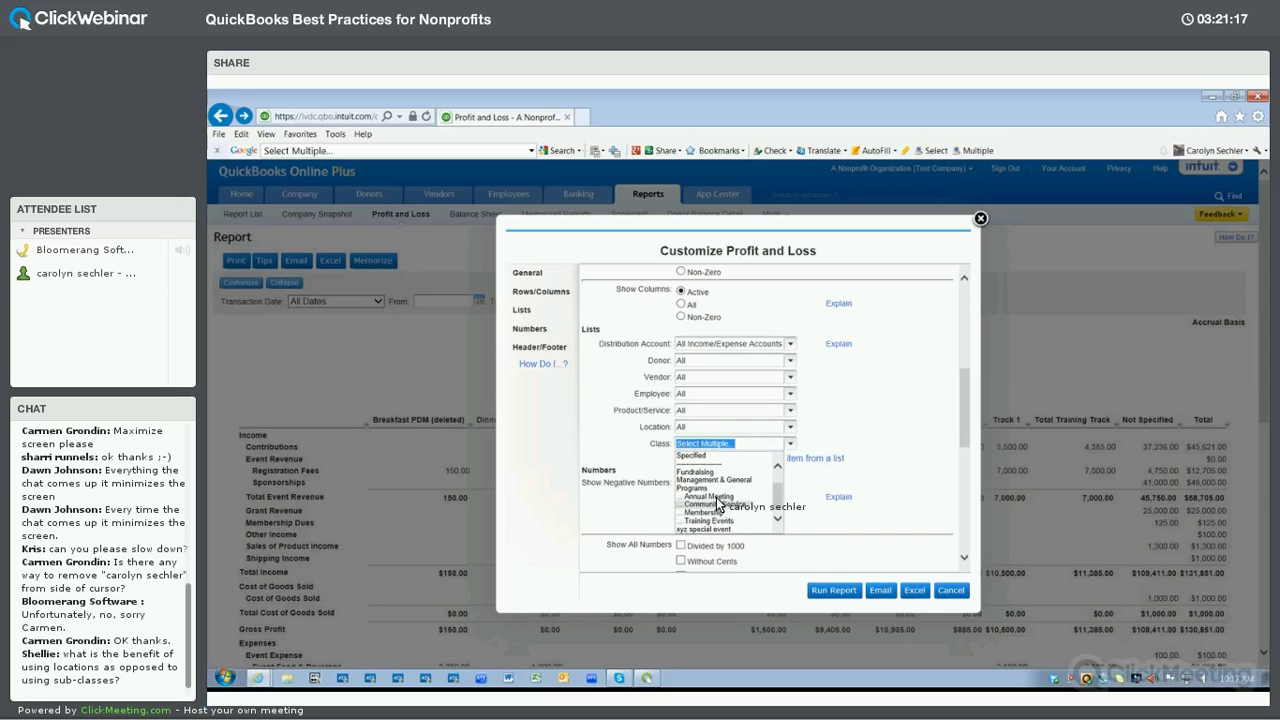
pyautogui.click(715, 497)
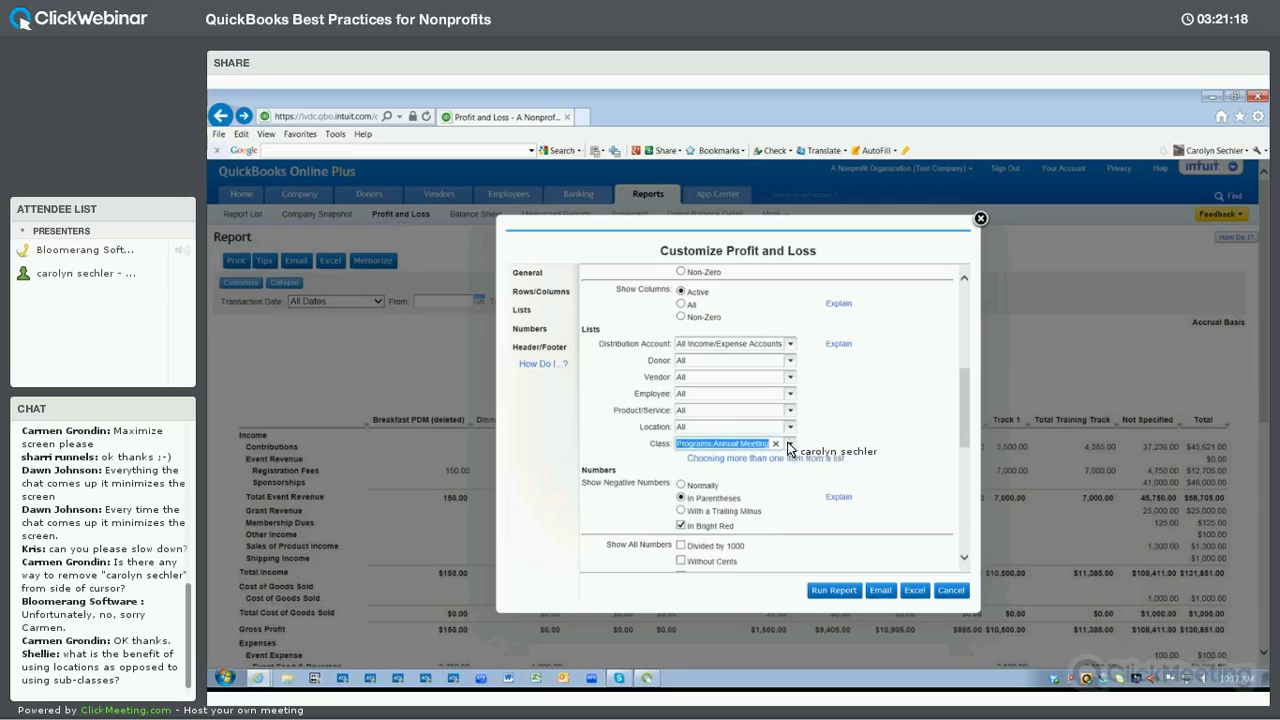
pyautogui.click(765, 443)
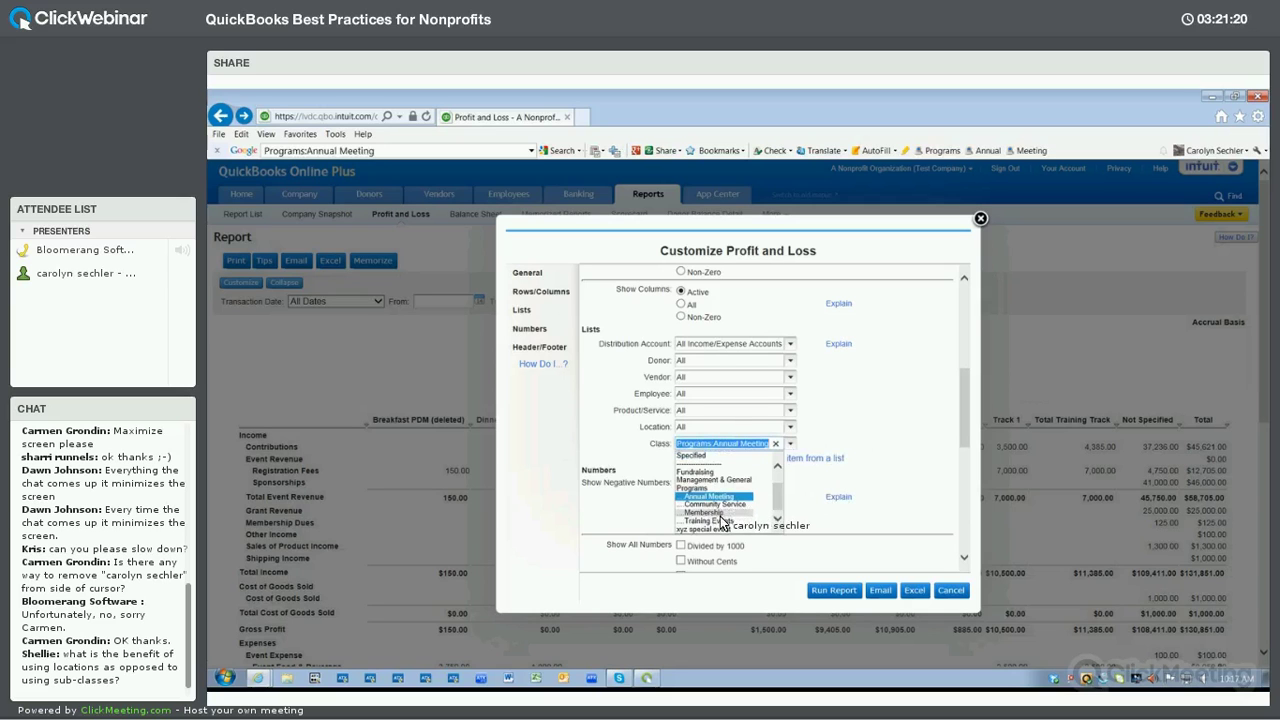
pyautogui.click(730, 504)
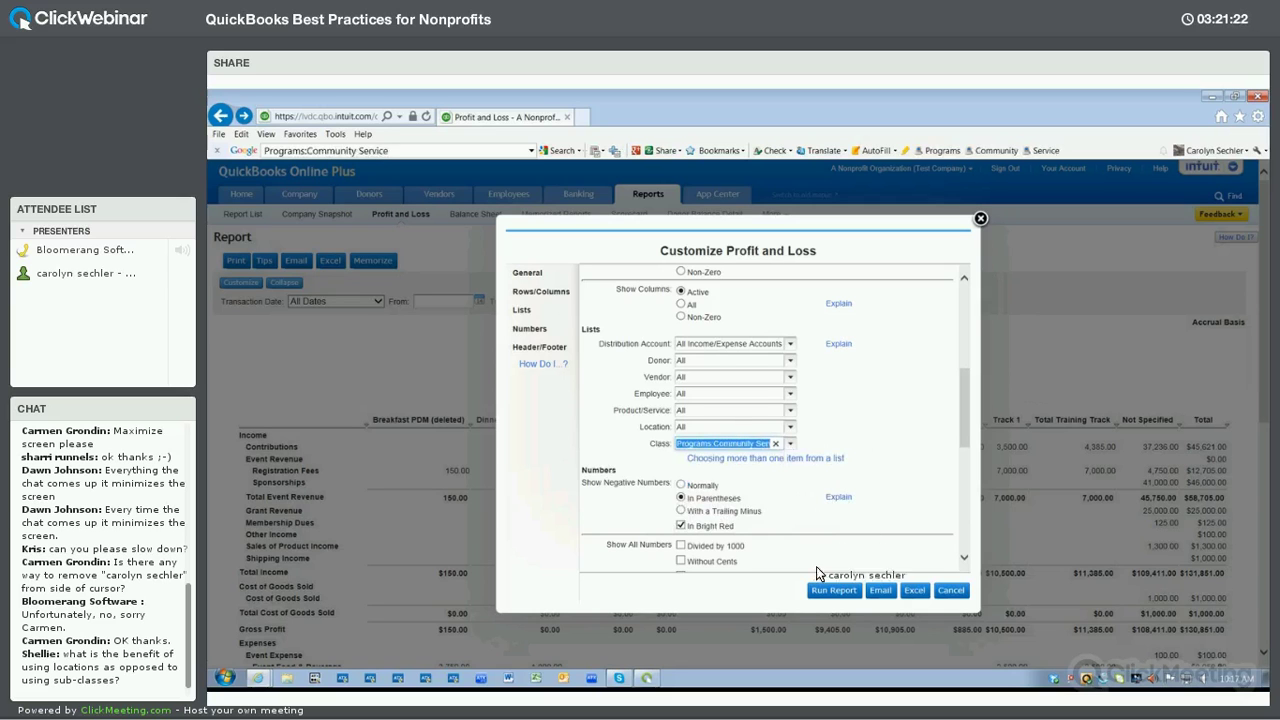
pyautogui.click(830, 591)
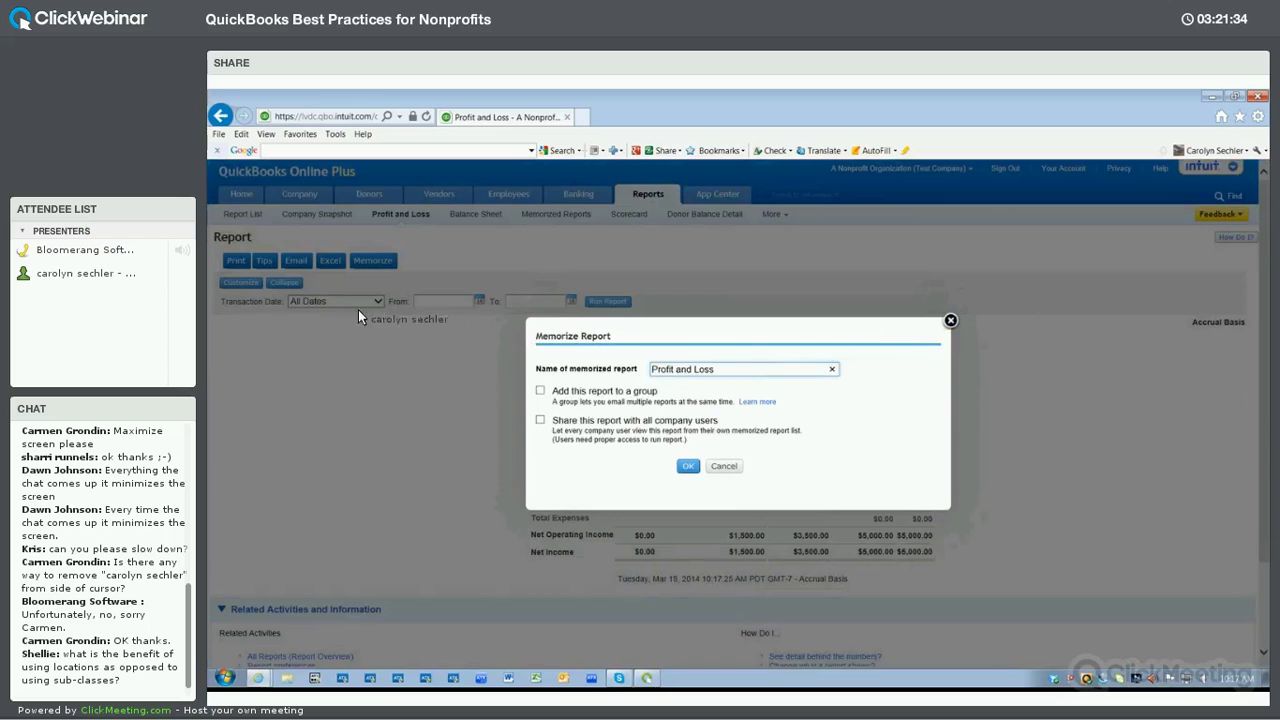
# Customize the report to show only non-zero rows and columns, title it "Profit and Loss special projects", and run it.
pyautogui.click(254, 286)
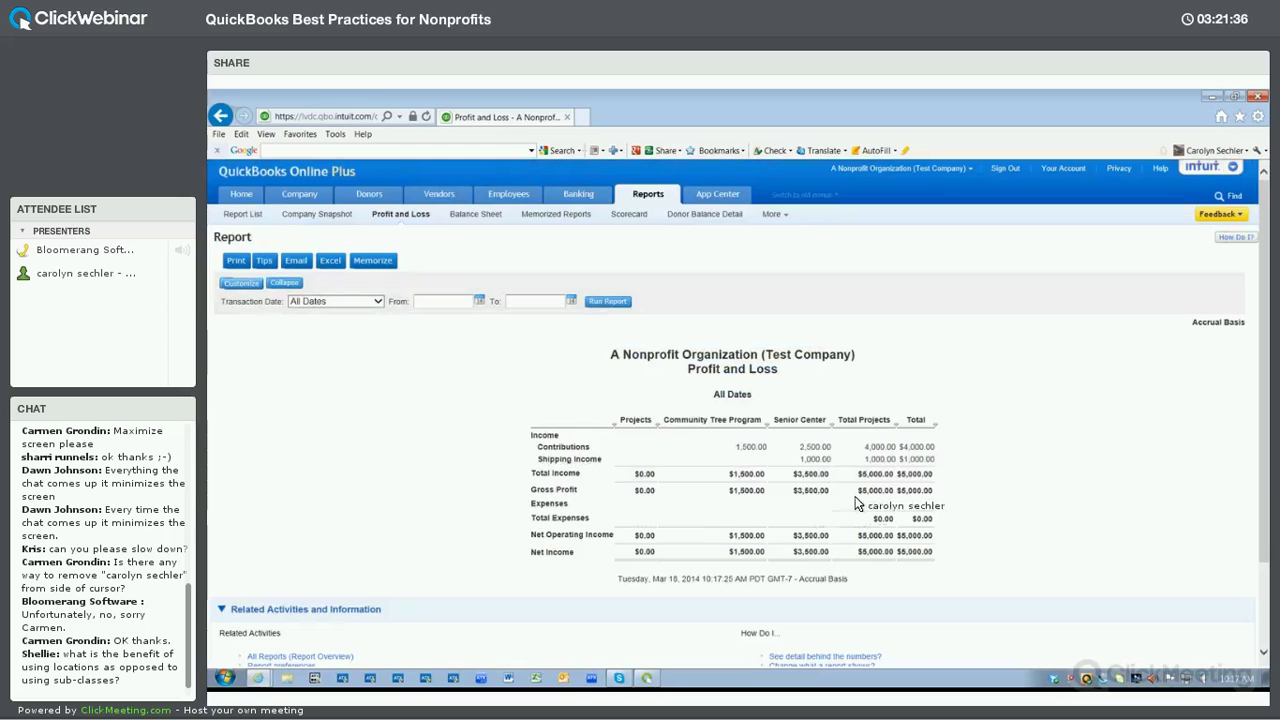
pyautogui.scroll(-3, 741, 474)
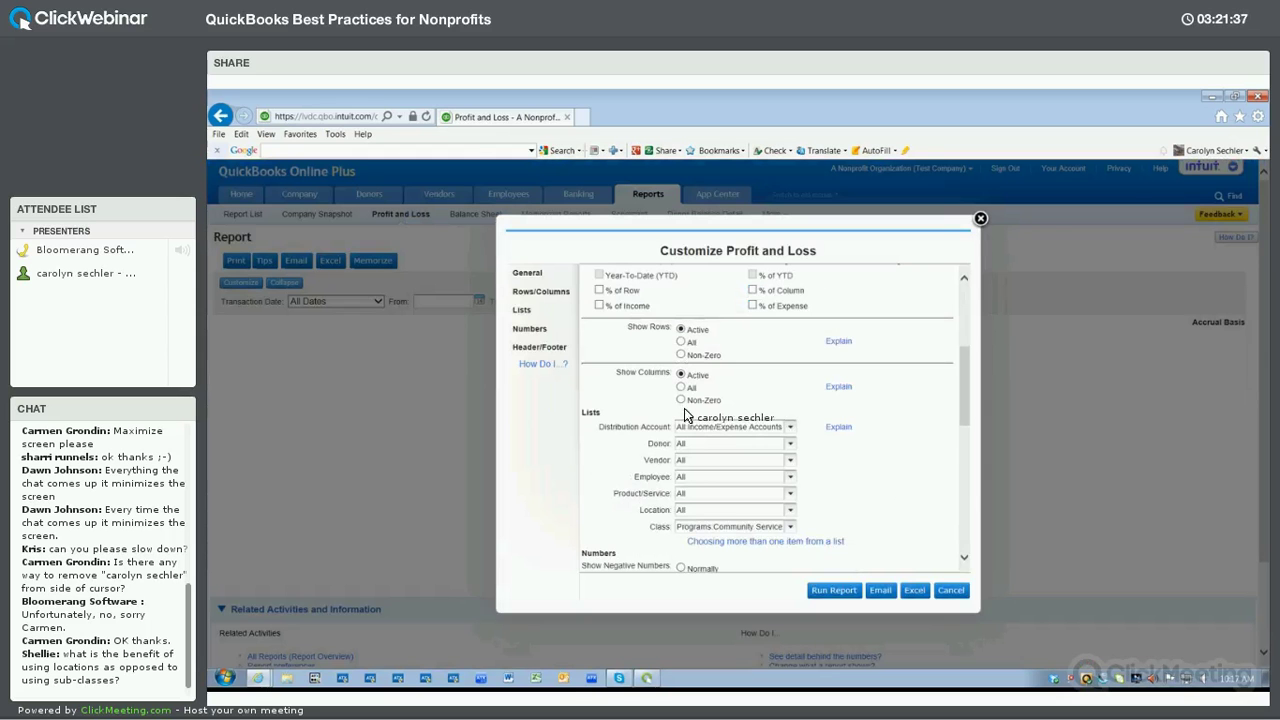
pyautogui.click(681, 355)
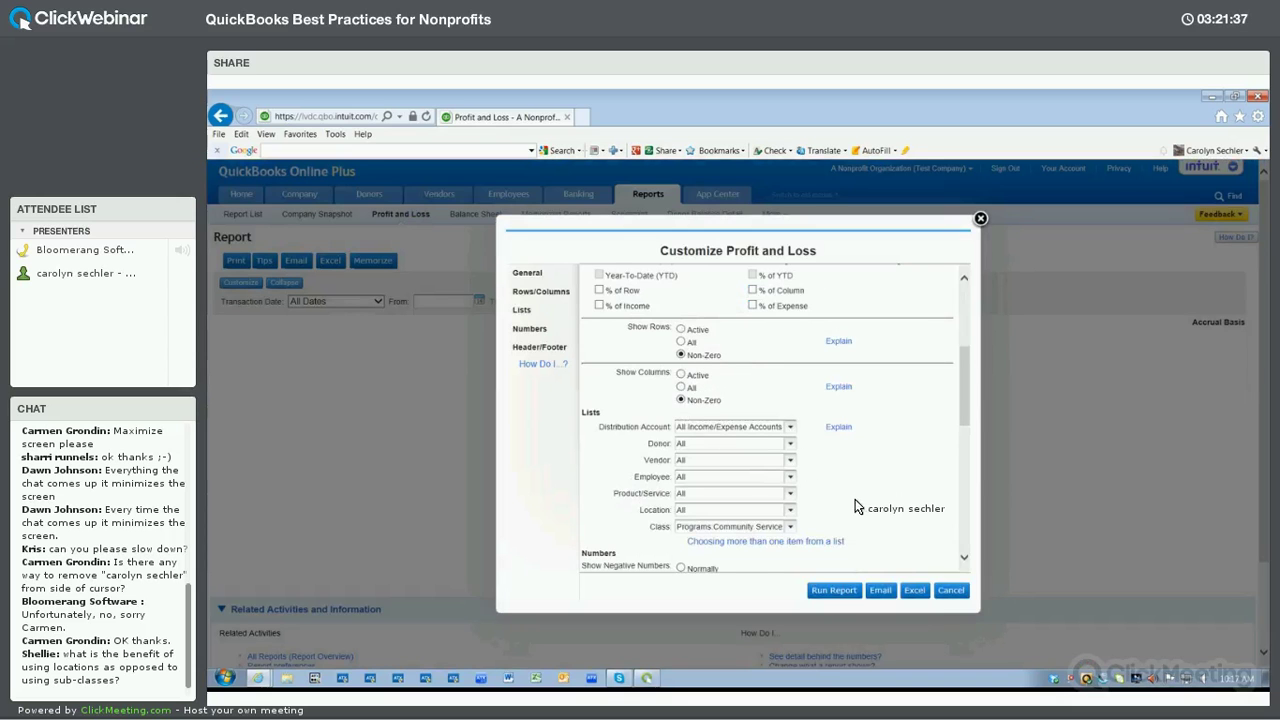
pyautogui.scroll(-1, 800, 522)
pyautogui.scroll(-3, 800, 522)
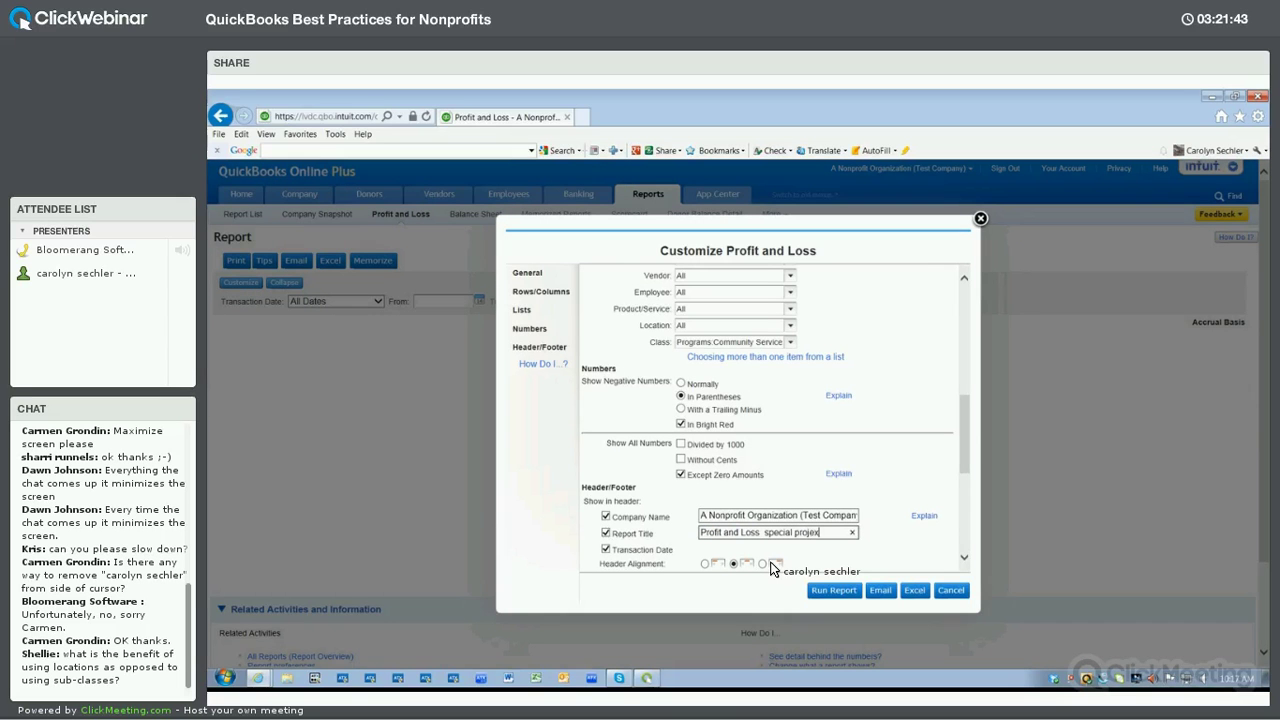
pyautogui.write('ts')
pyautogui.click(836, 591)
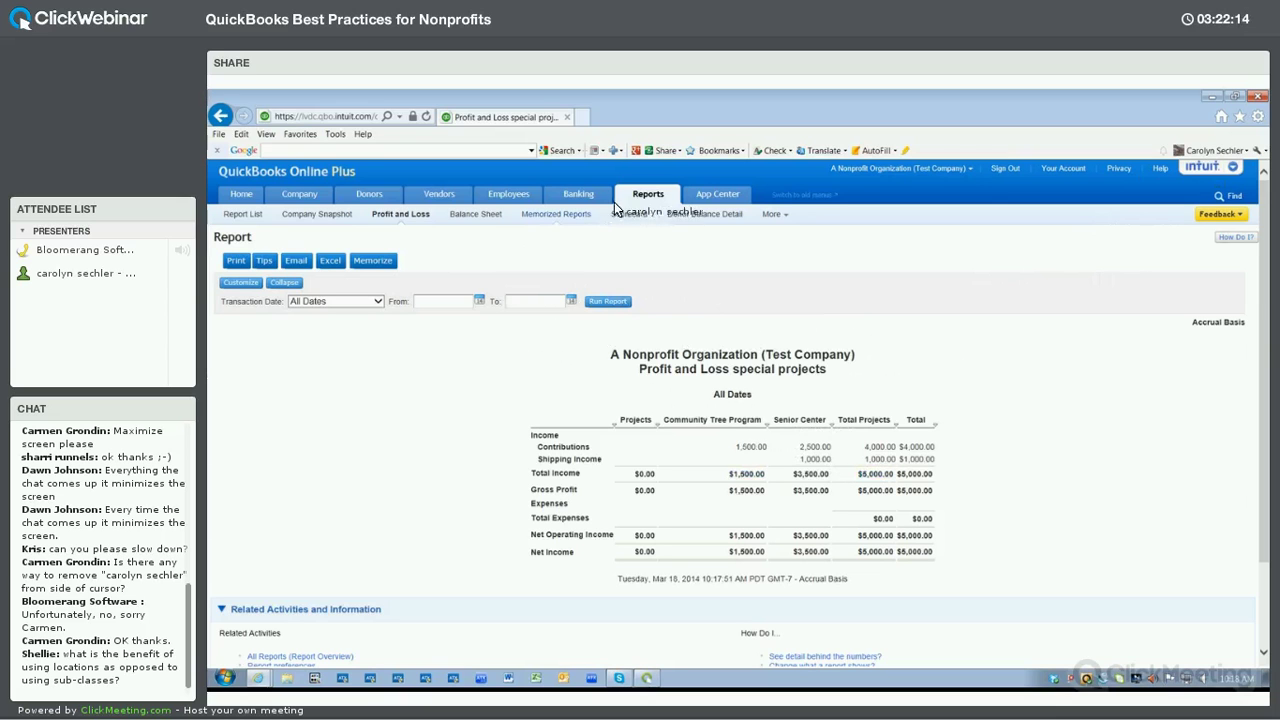
# Open the memorized reports list and look through its report groups down to "my group".
pyautogui.moveTo(578, 196)
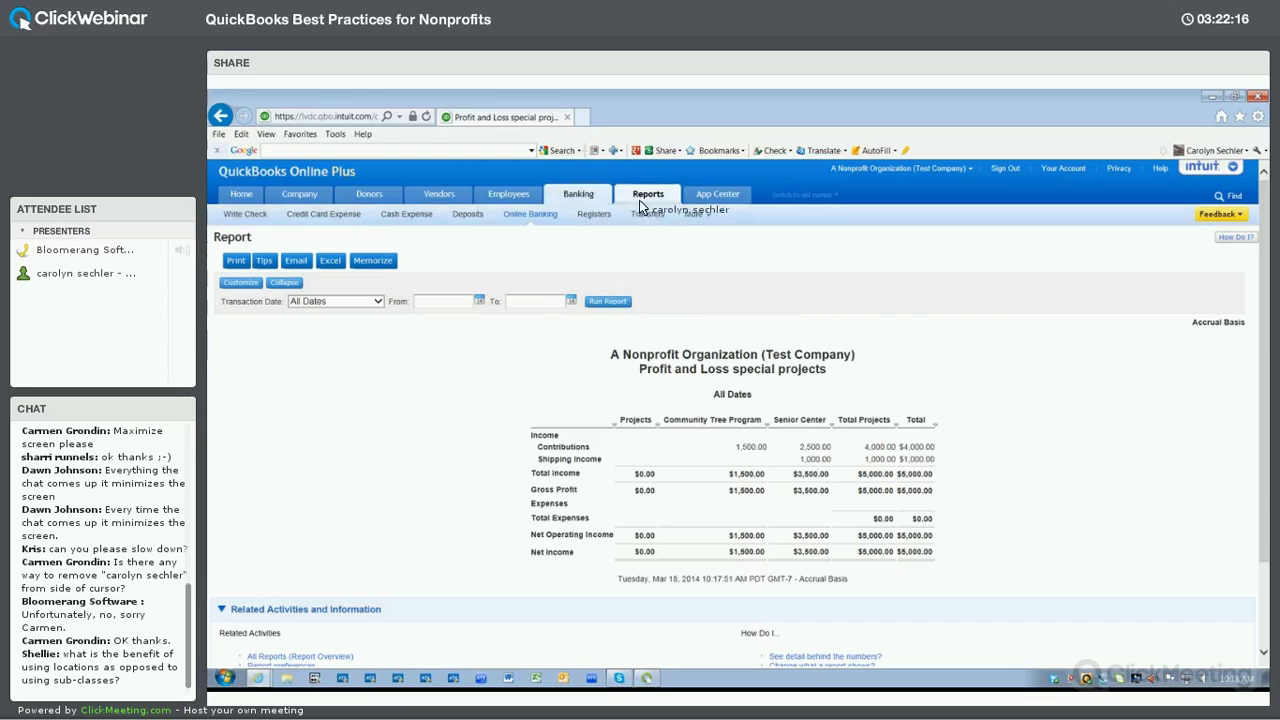
pyautogui.click(551, 217)
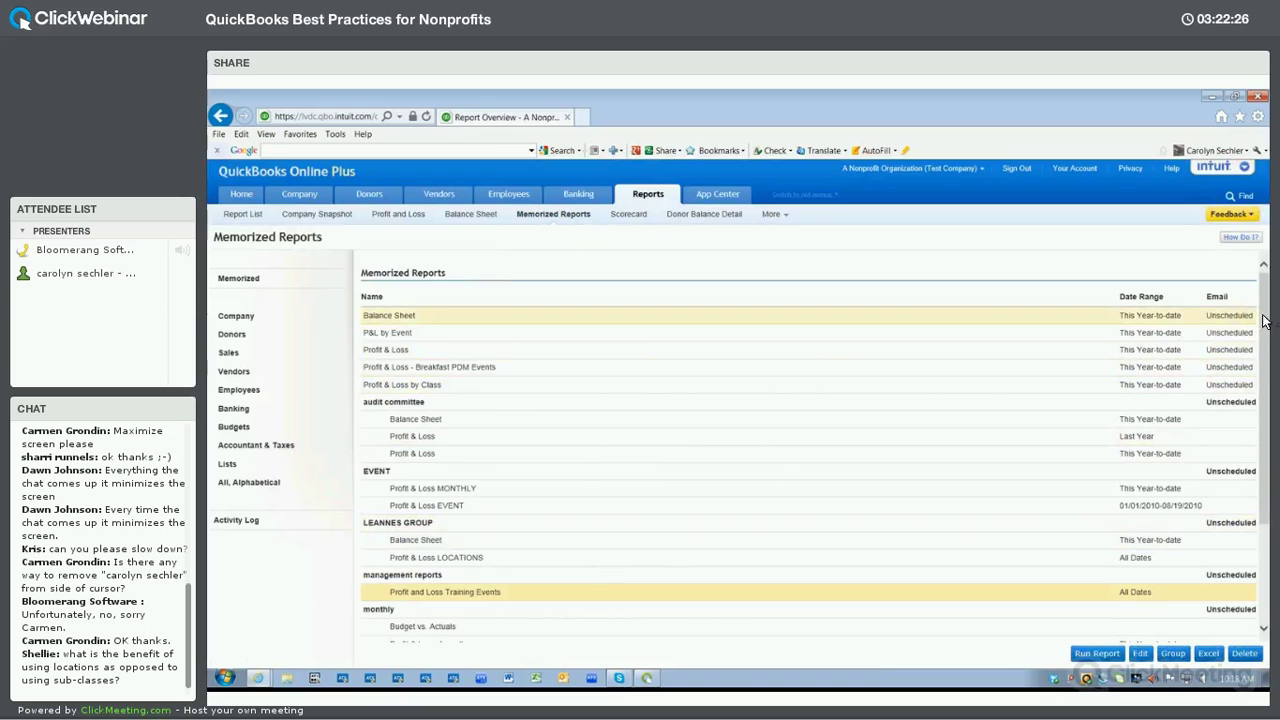
pyautogui.moveTo(1263, 380)
pyautogui.mouseDown()
pyautogui.moveTo(1262, 417)
pyautogui.moveTo(1260, 362)
pyautogui.mouseUp()
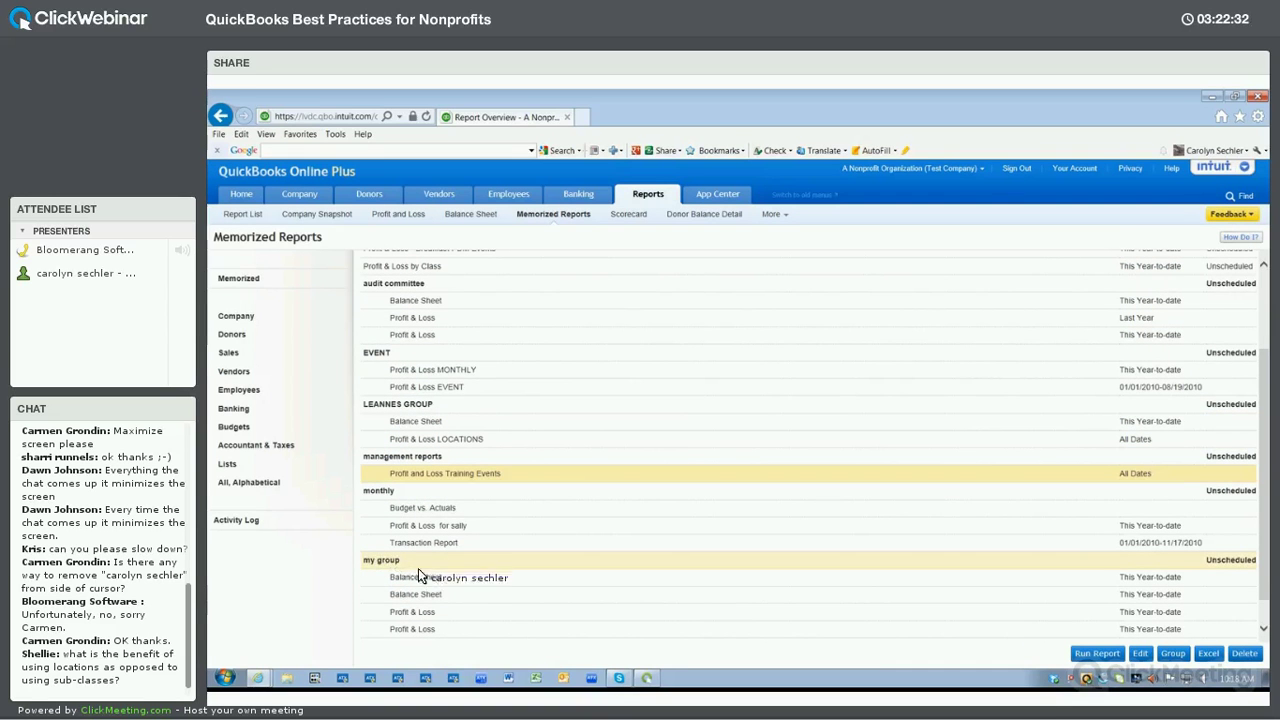
pyautogui.moveTo(381, 560); pyautogui.dragTo(386, 561)
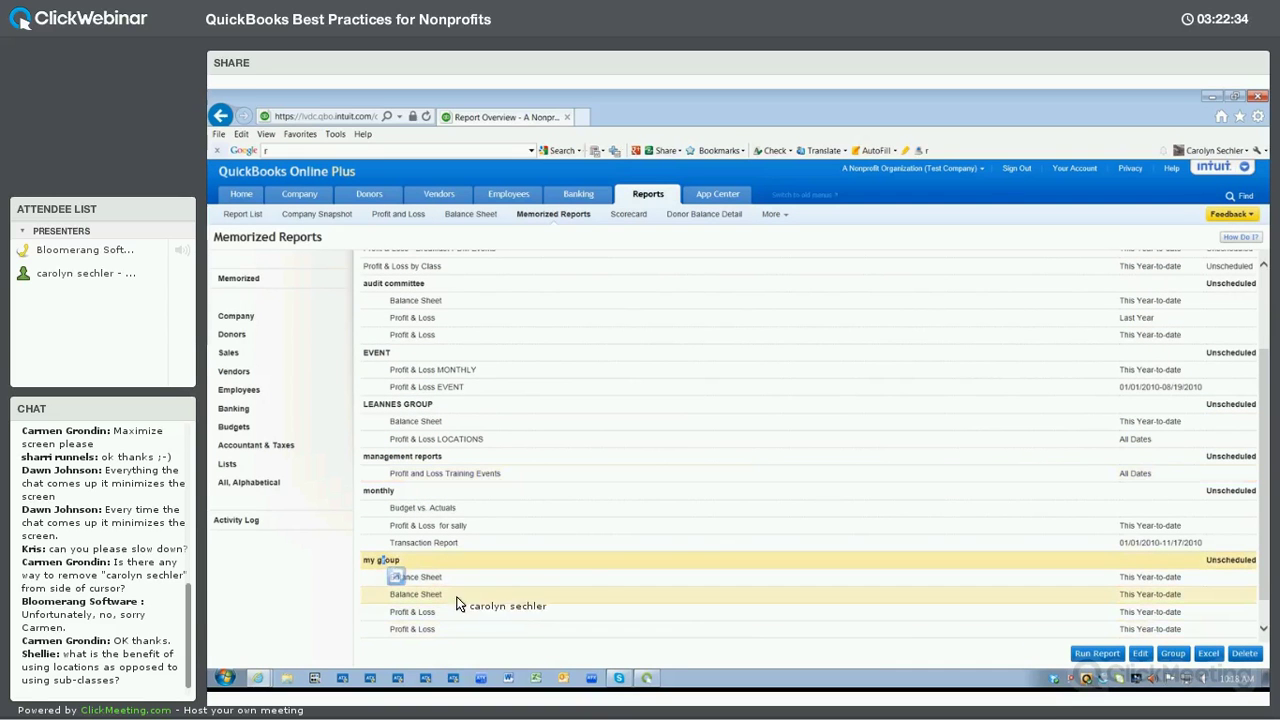
# Edit the audit committee report group and turn on its email schedule.
pyautogui.click(393, 284)
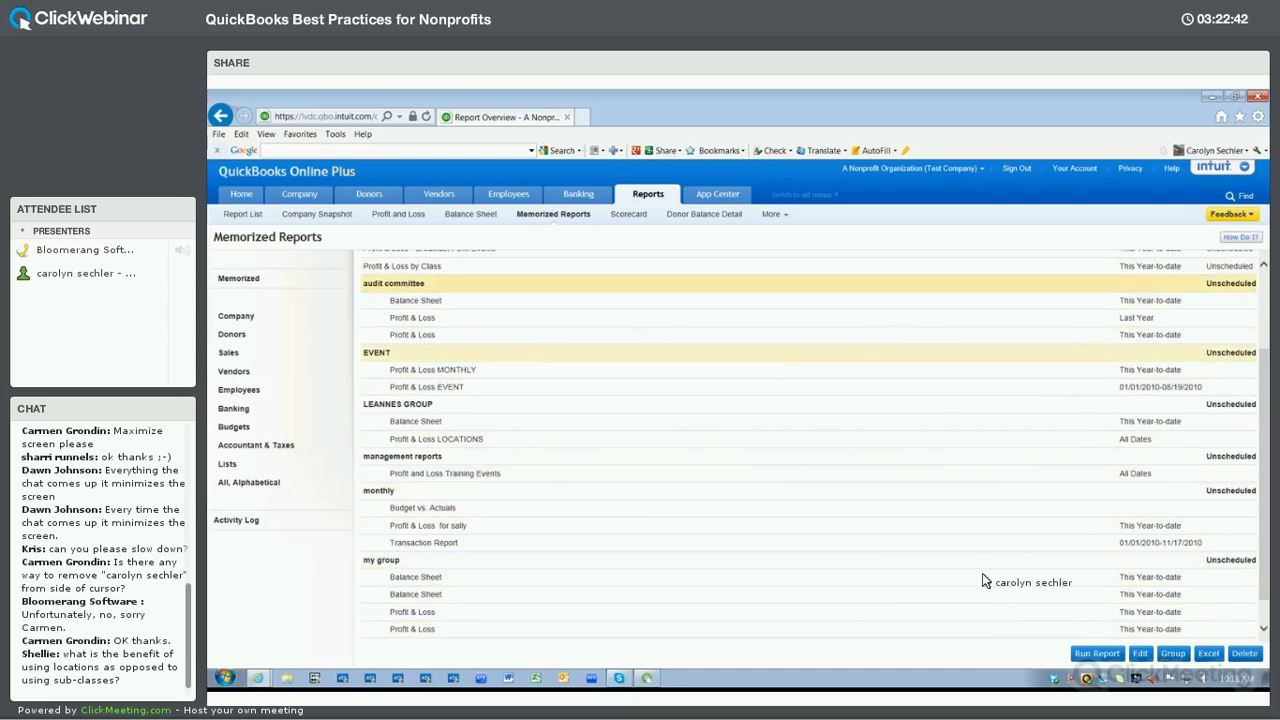
pyautogui.click(1140, 654)
pyautogui.click(276, 299)
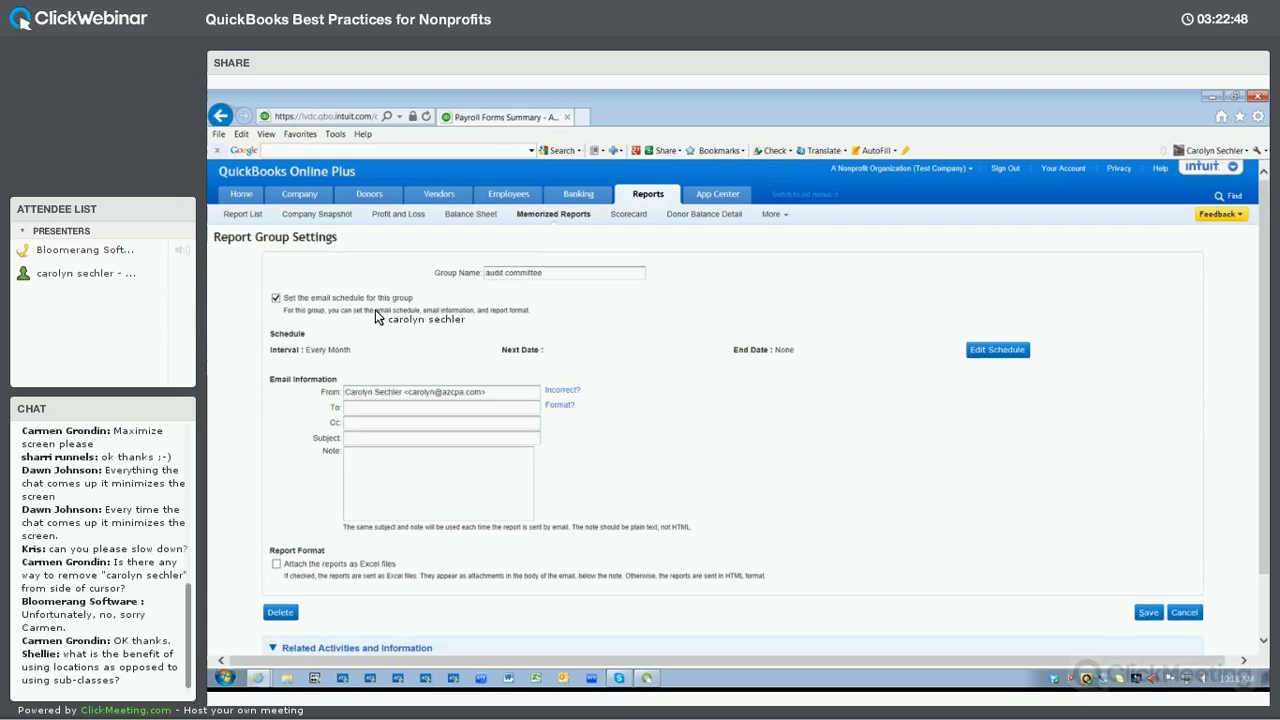
# Schedule the audit committee group's emails weekly on Friday, ending after a set number of occurrences.
pyautogui.click(1000, 349)
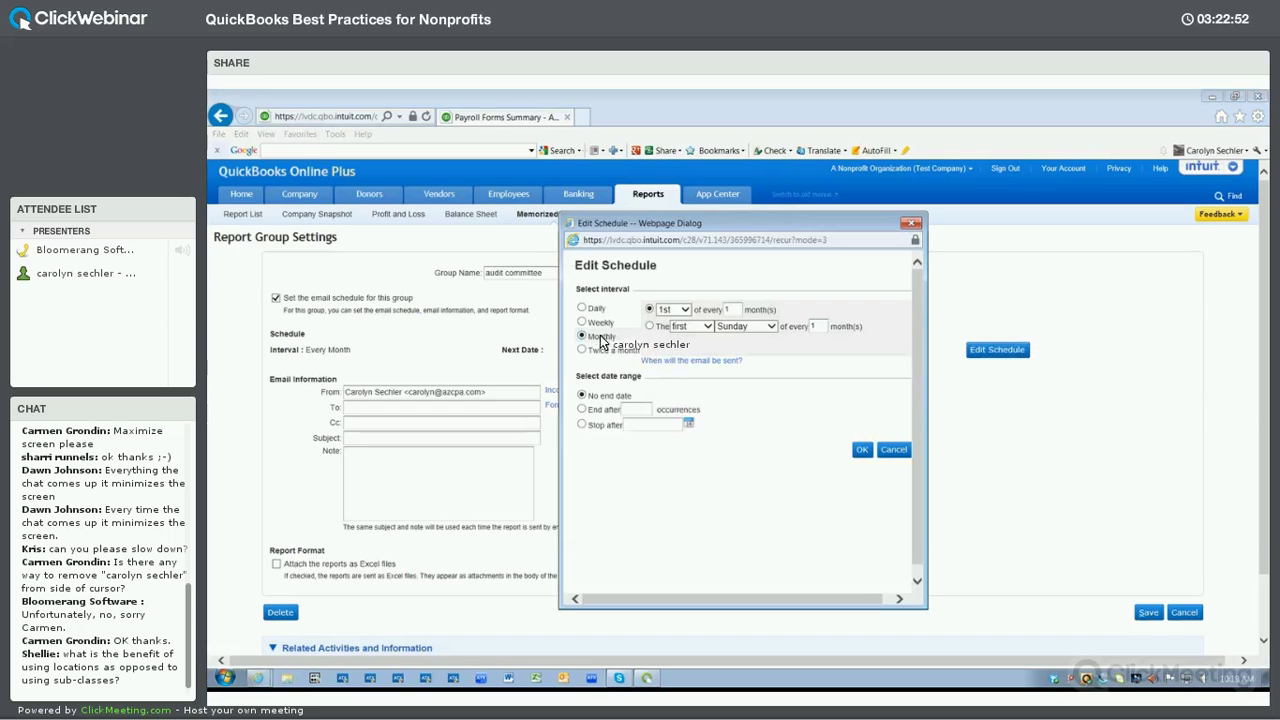
pyautogui.click(588, 323)
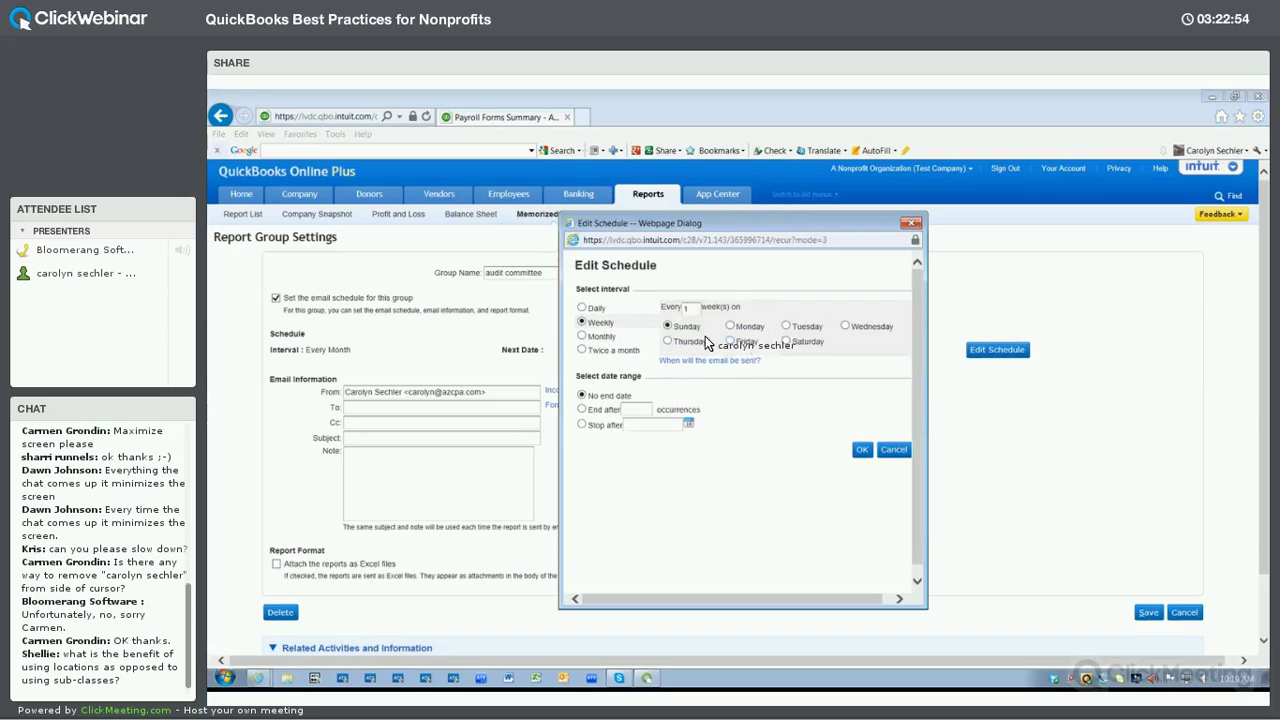
pyautogui.click(730, 342)
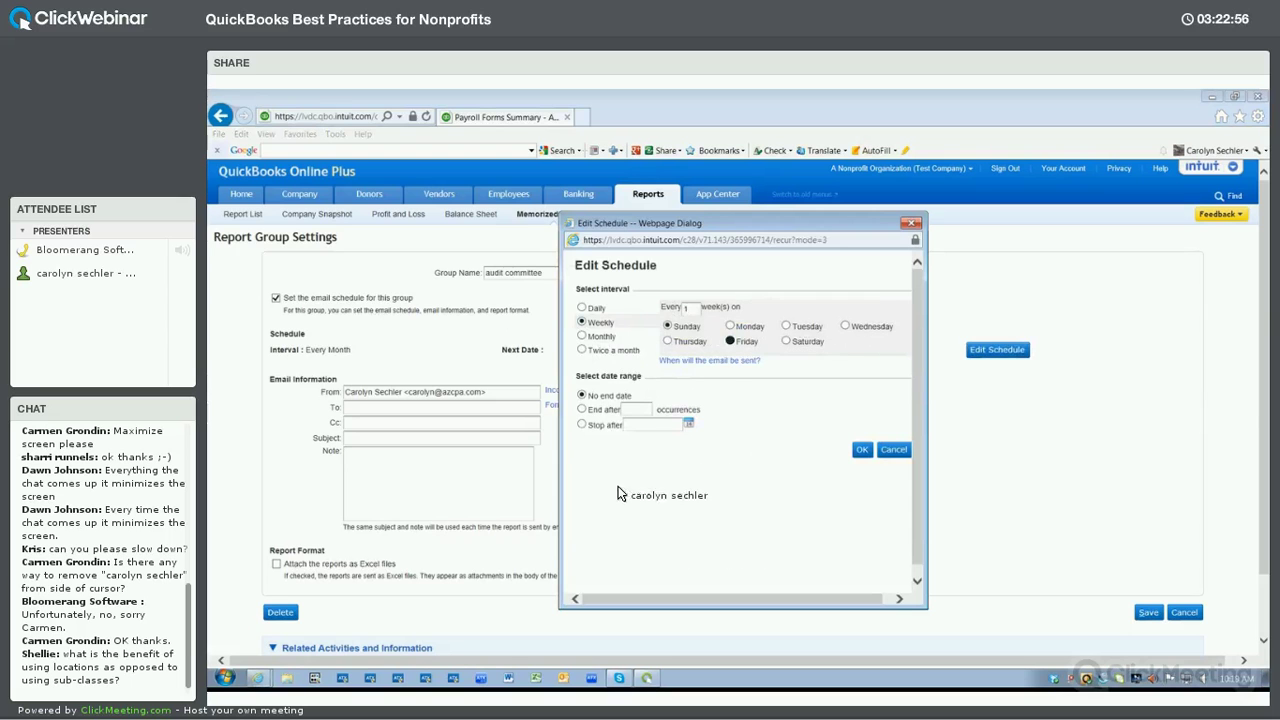
pyautogui.click(583, 409)
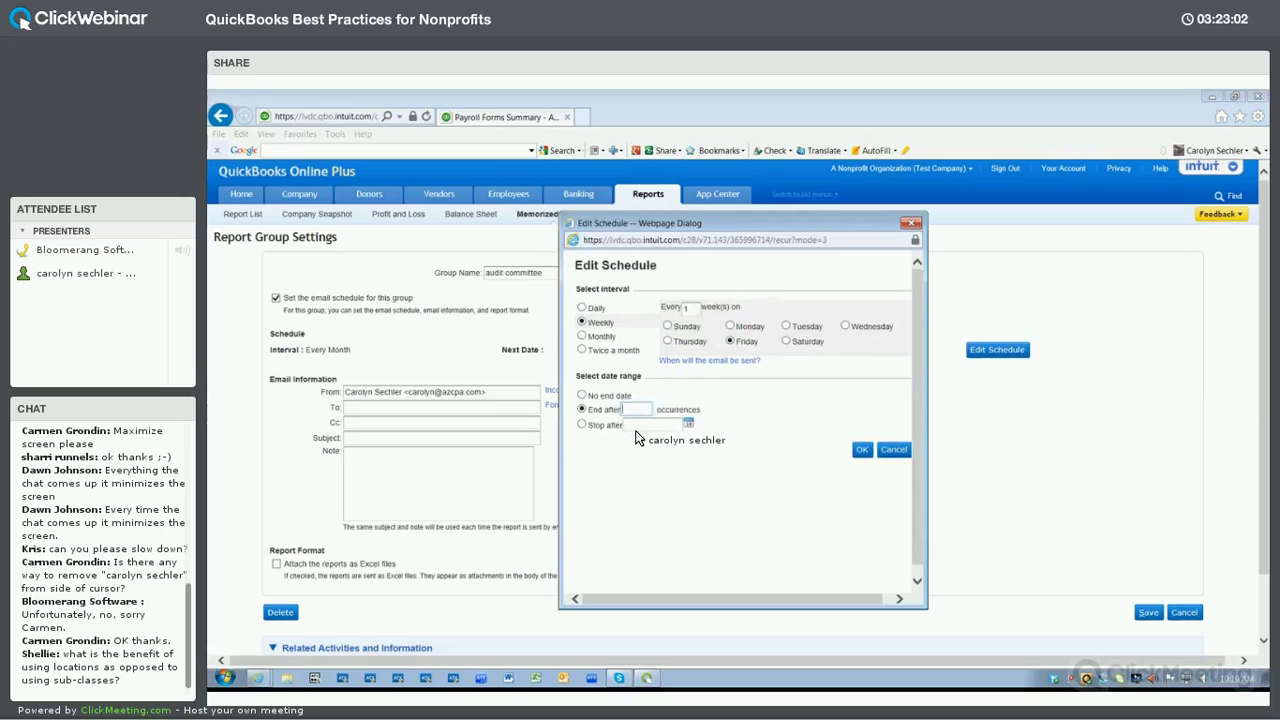
pyautogui.click(862, 452)
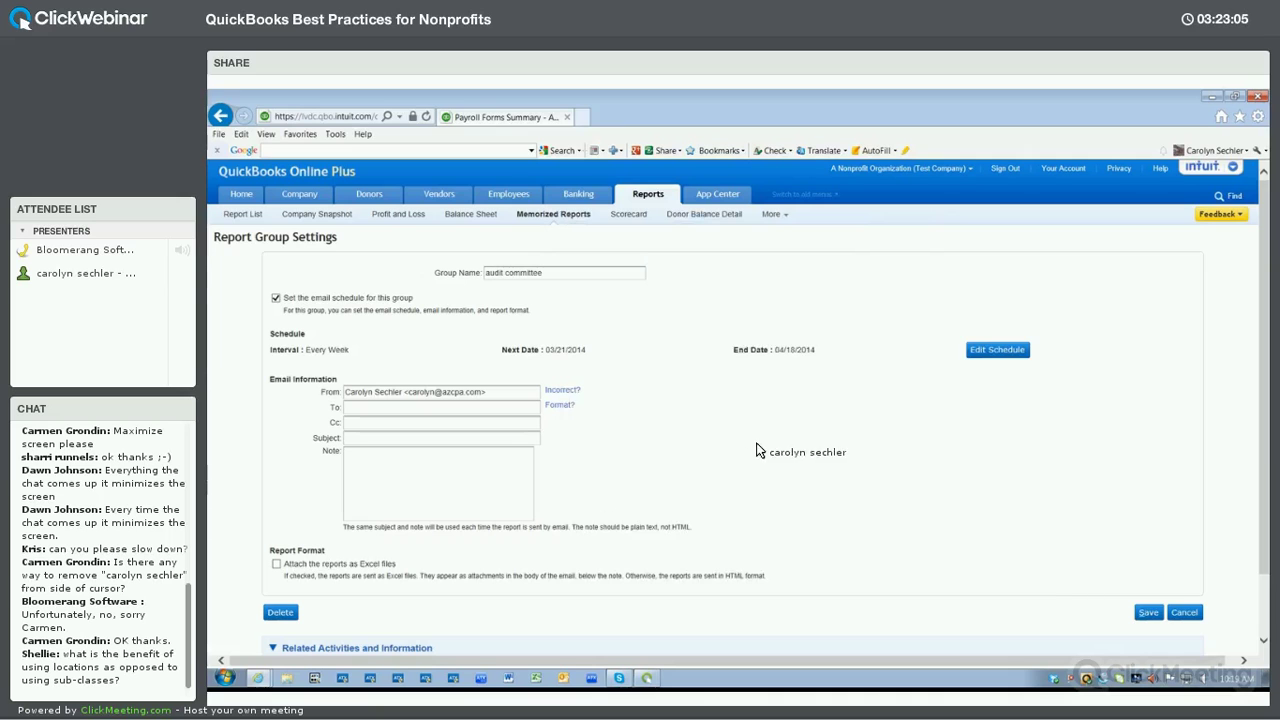
# Fill in the group's recipient e-mail fields and the note "please check this and let me know if it is ok", attach reports as Excel files, and save.
pyautogui.click(390, 410)
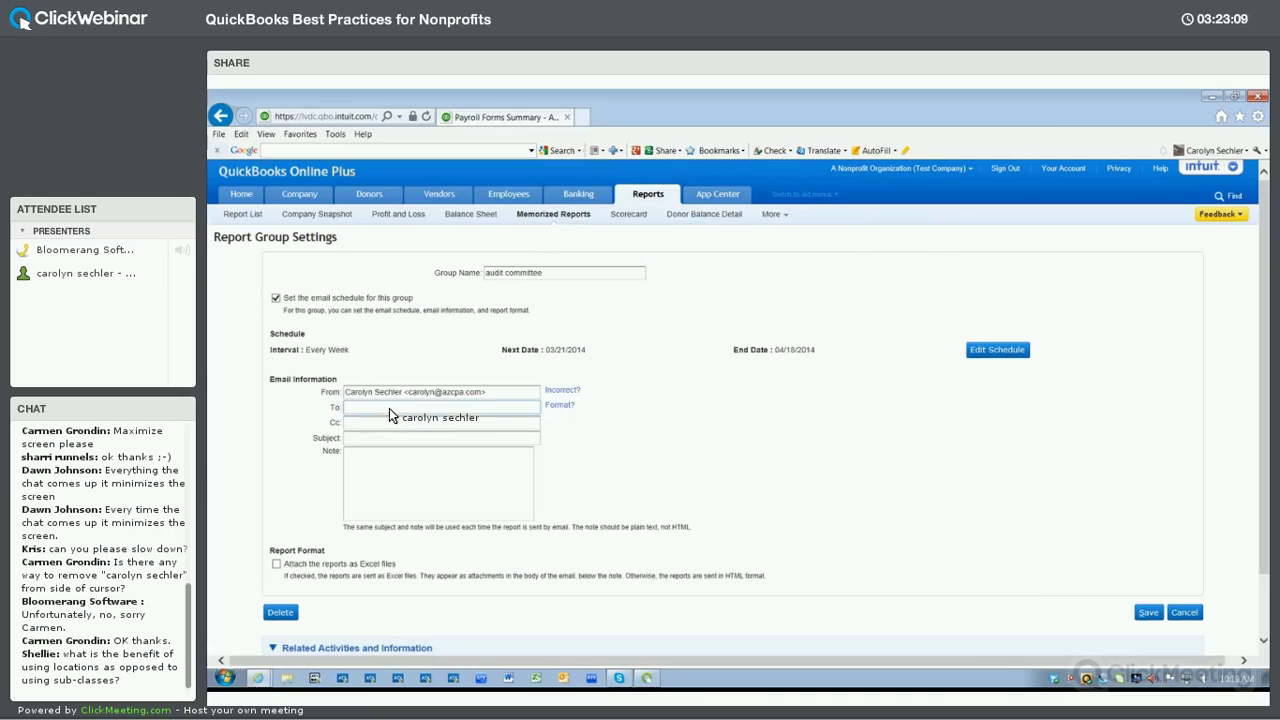
pyautogui.write('Caro')
pyautogui.click(371, 380)
pyautogui.click(375, 450)
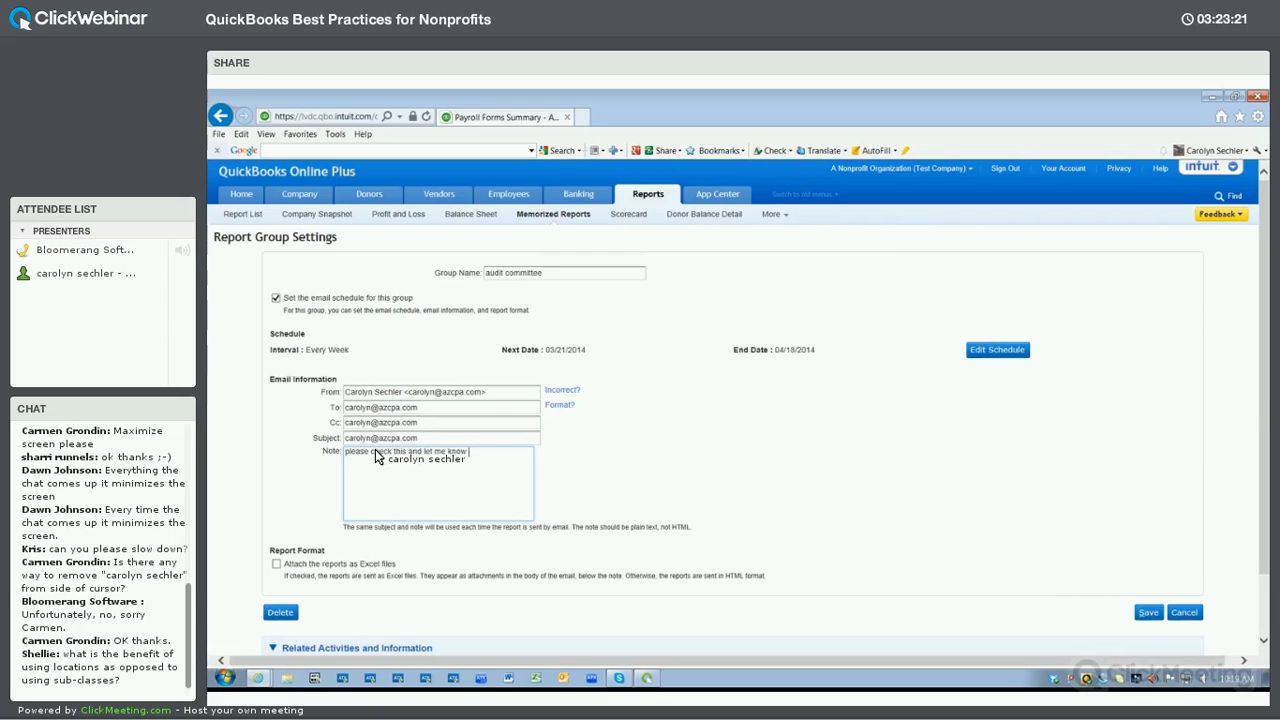
pyautogui.write('k')
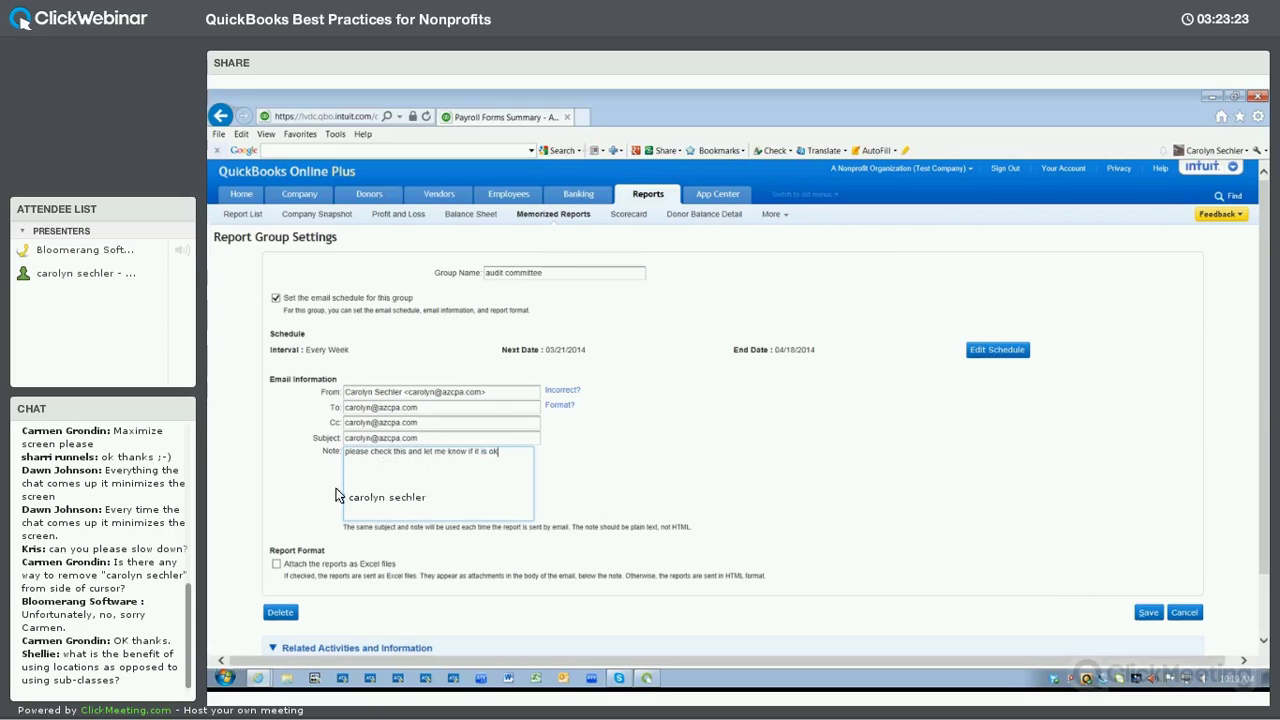
pyautogui.click(277, 564)
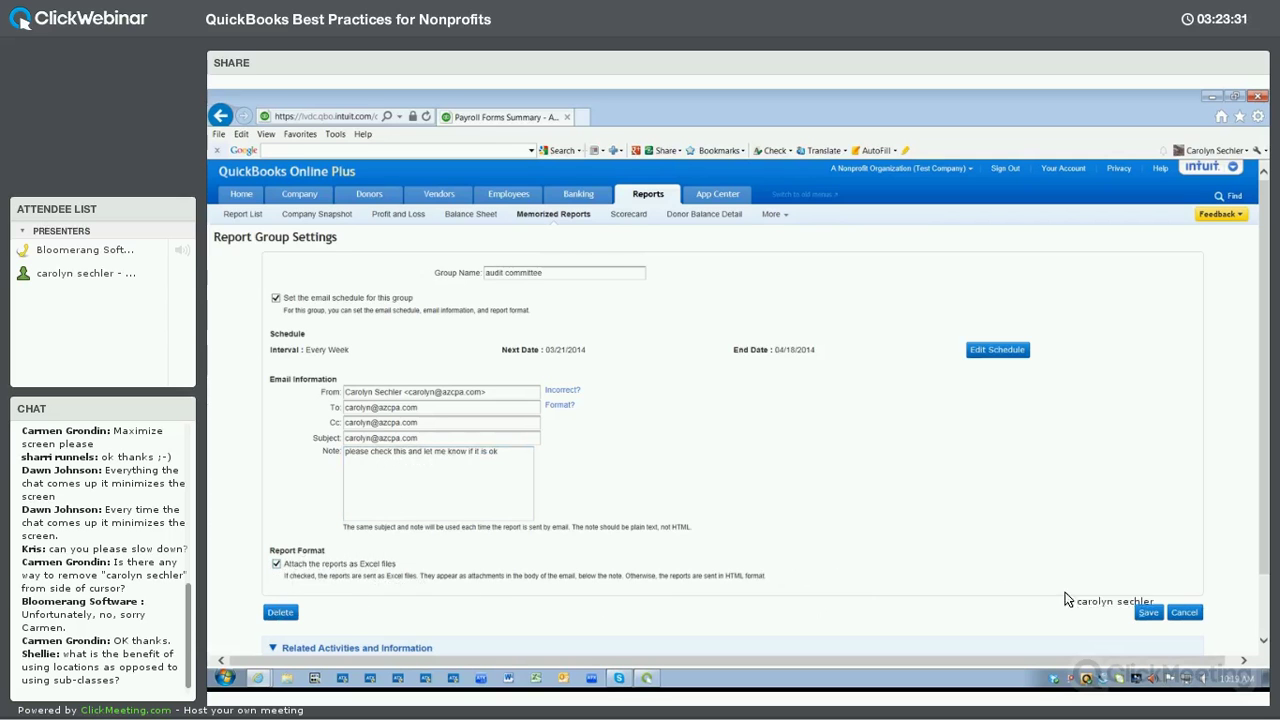
pyautogui.click(1138, 612)
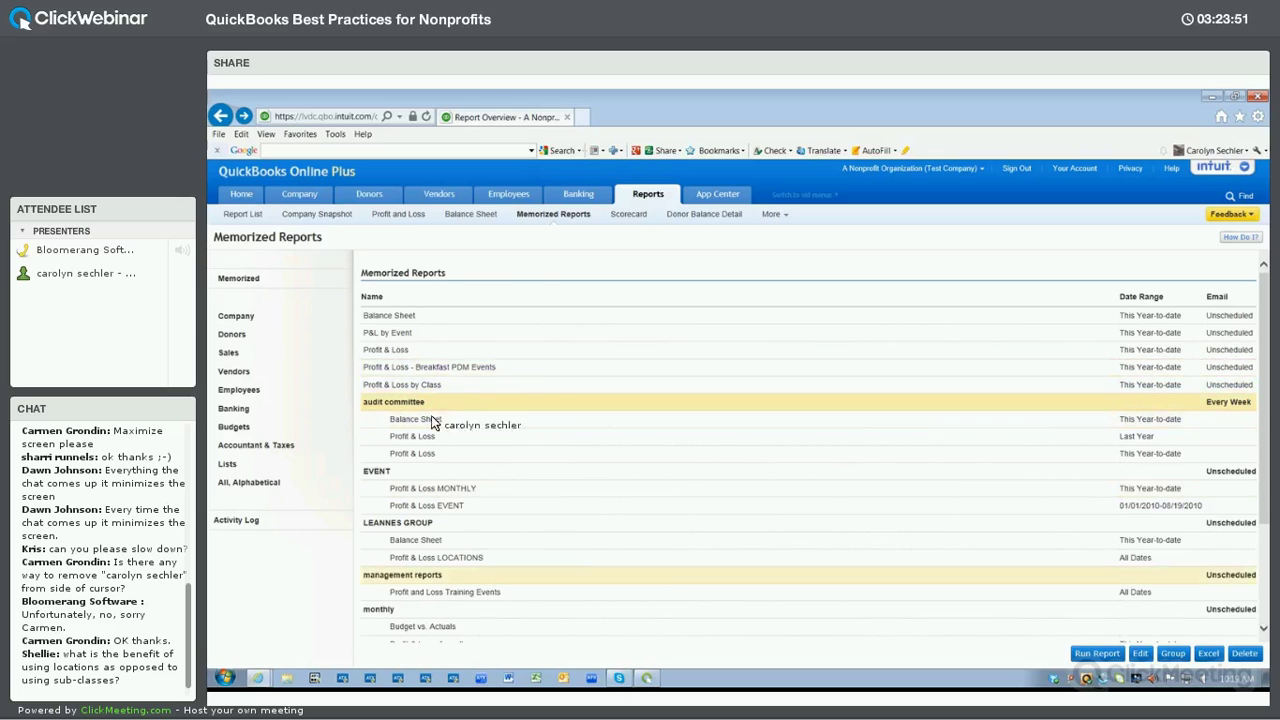
# Open the A/P Aging Summary from the vendor reports and run it for All Dates.
pyautogui.click(248, 193)
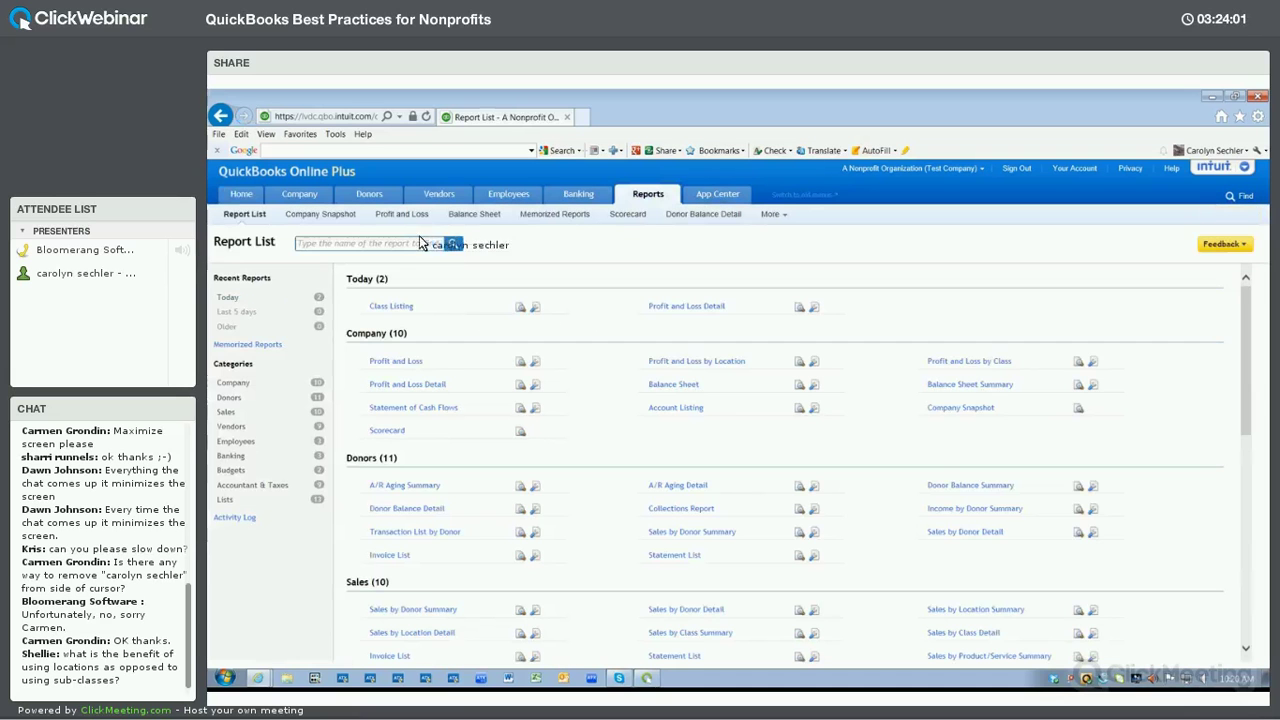
pyautogui.click(228, 428)
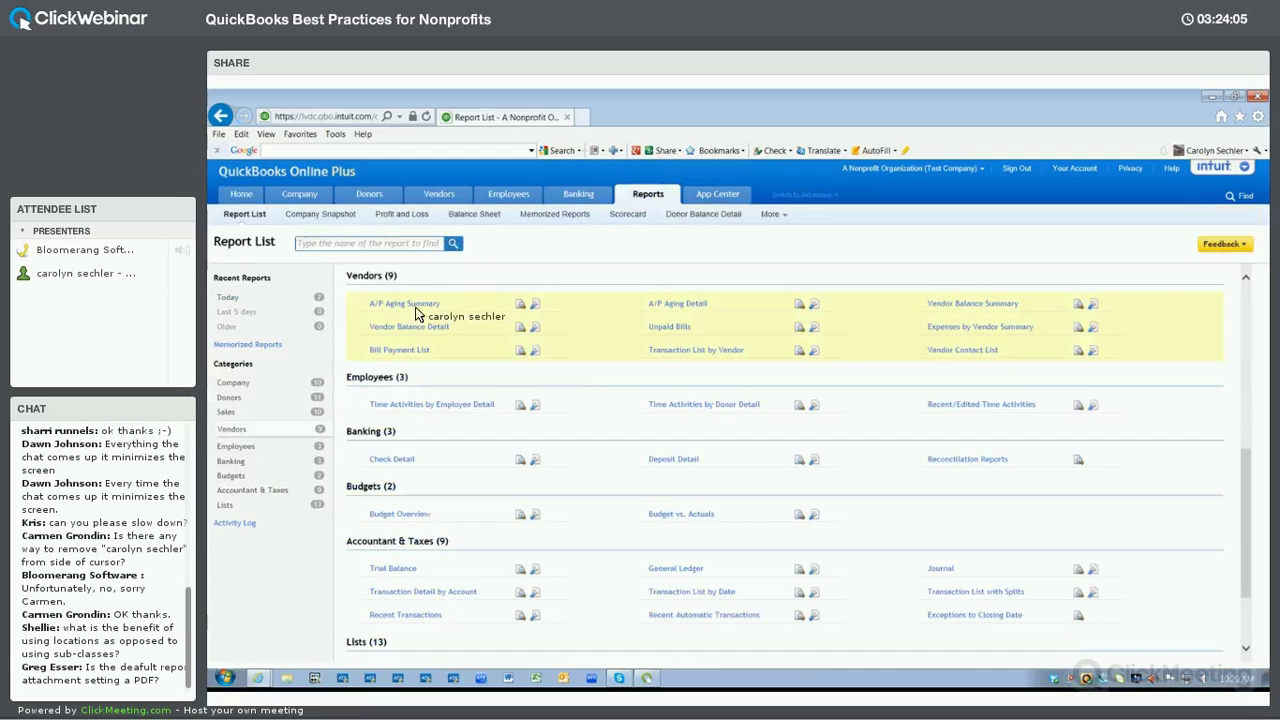
pyautogui.click(403, 305)
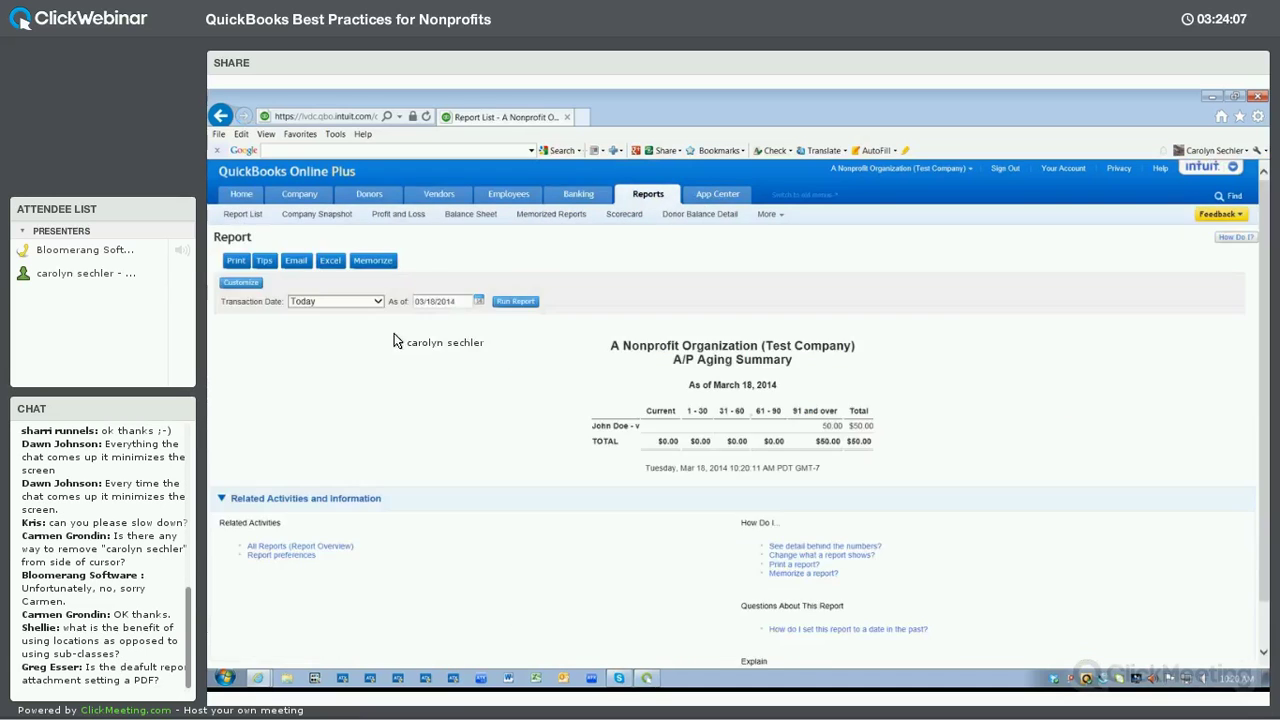
pyautogui.click(378, 302)
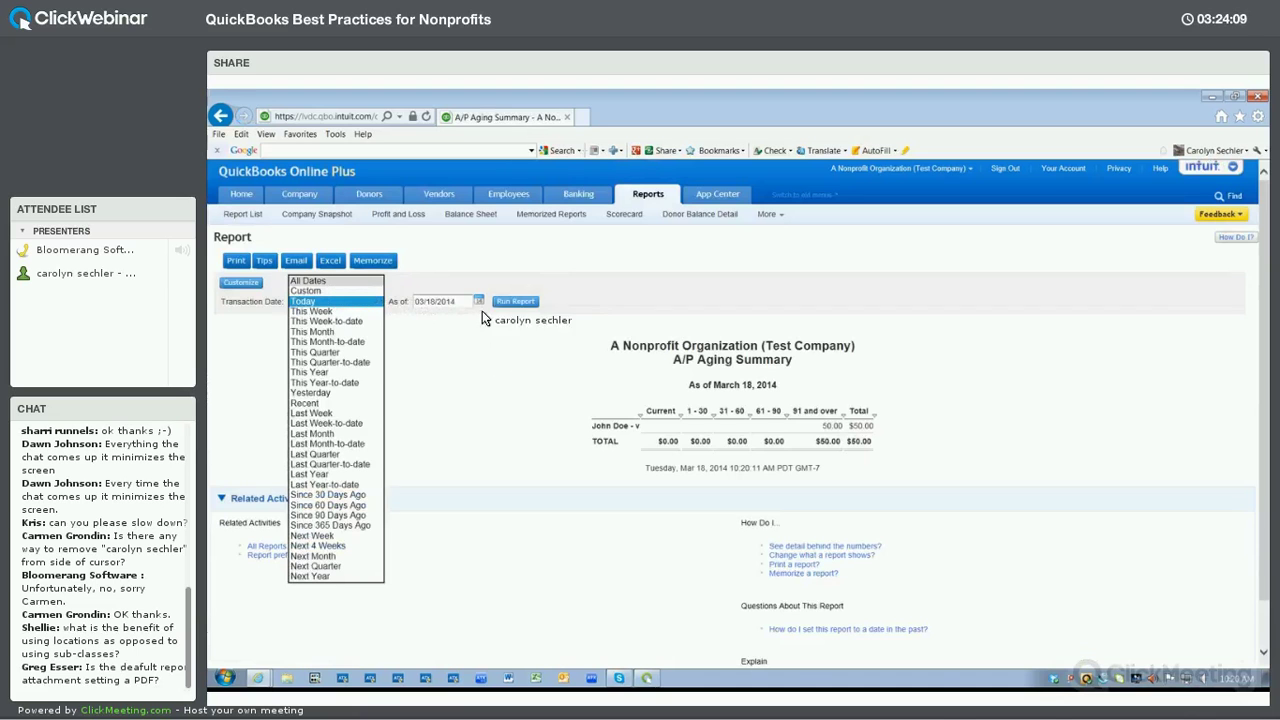
pyautogui.click(529, 304)
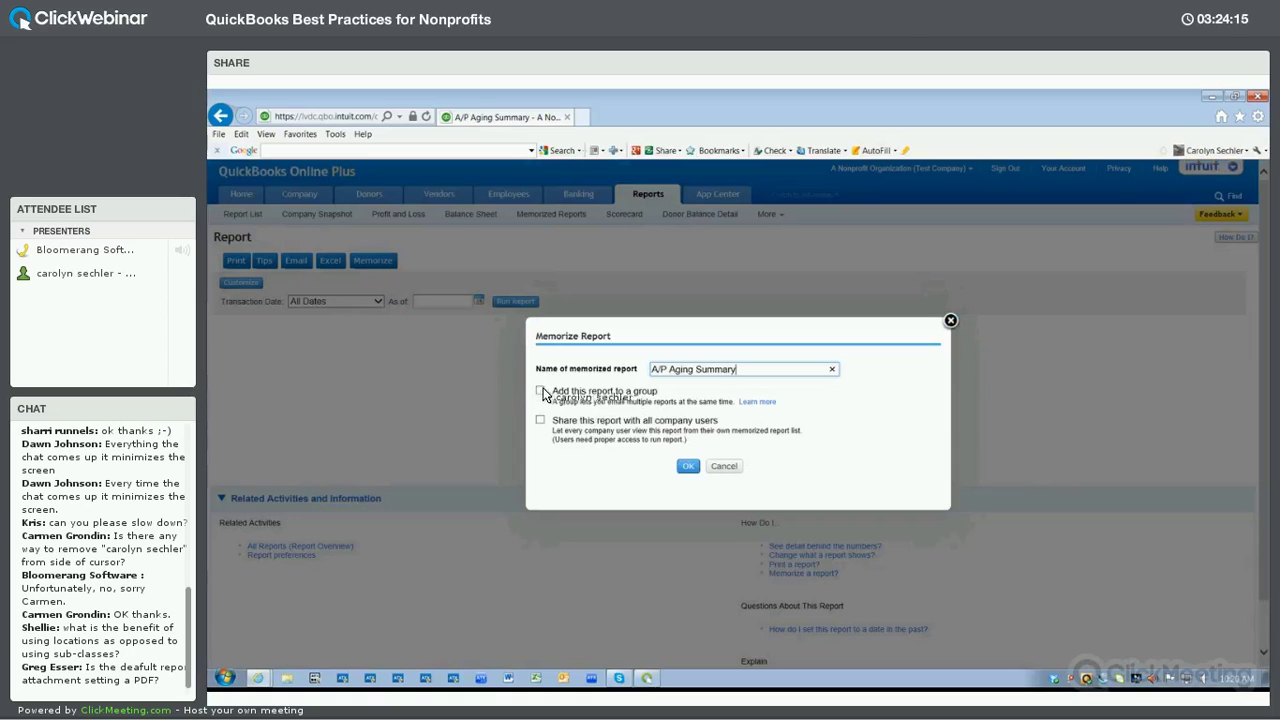
# Memorize the A/P Aging Summary in the management reports group and share it with all company users.
pyautogui.click(540, 392)
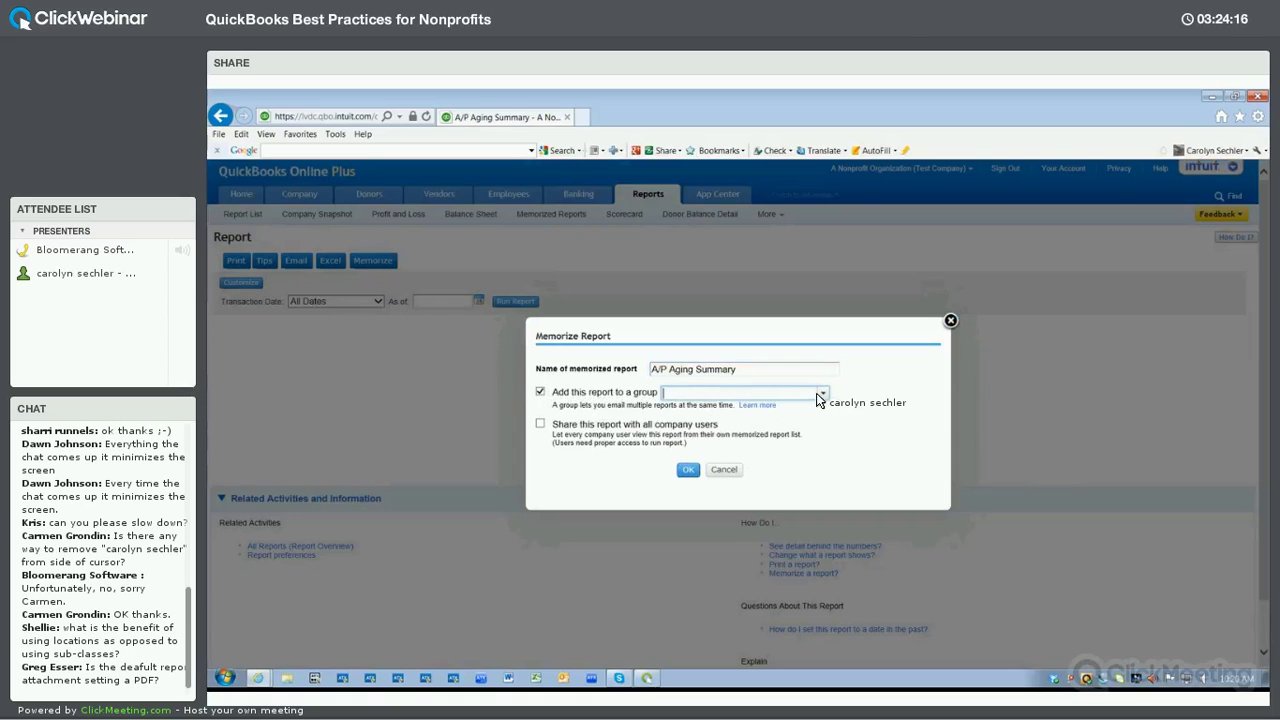
pyautogui.click(822, 393)
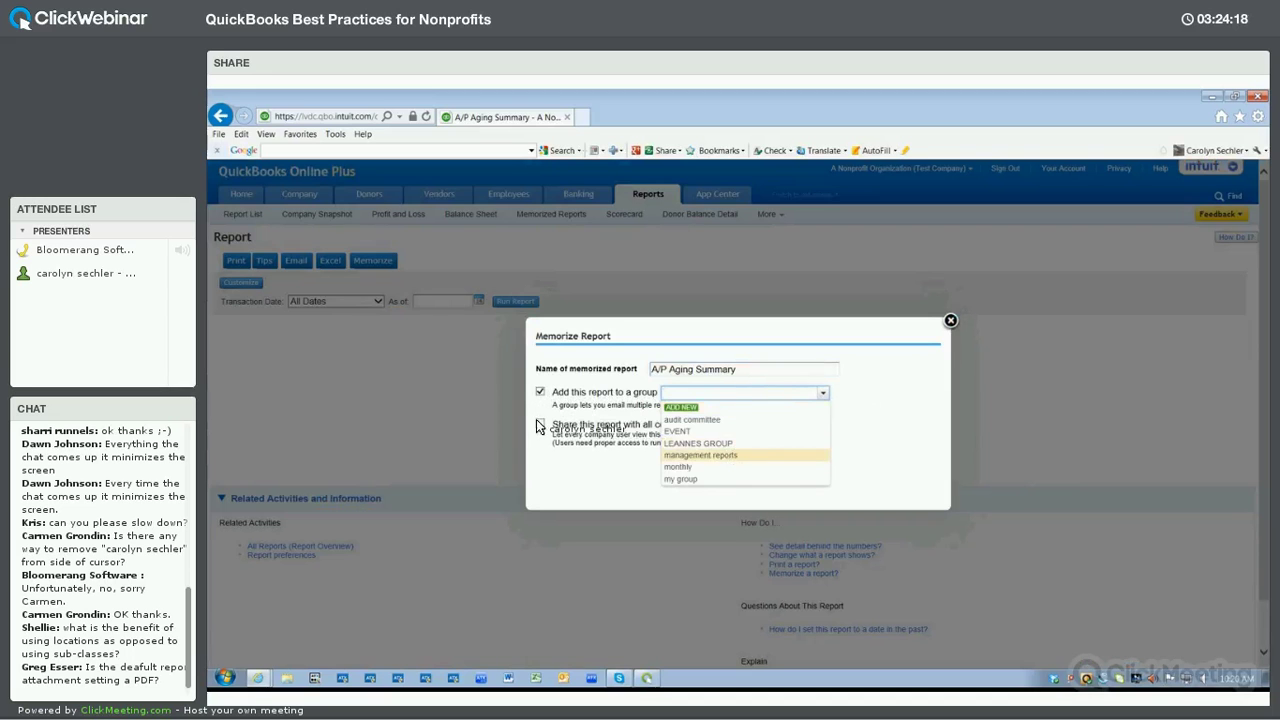
pyautogui.click(718, 456)
pyautogui.click(540, 424)
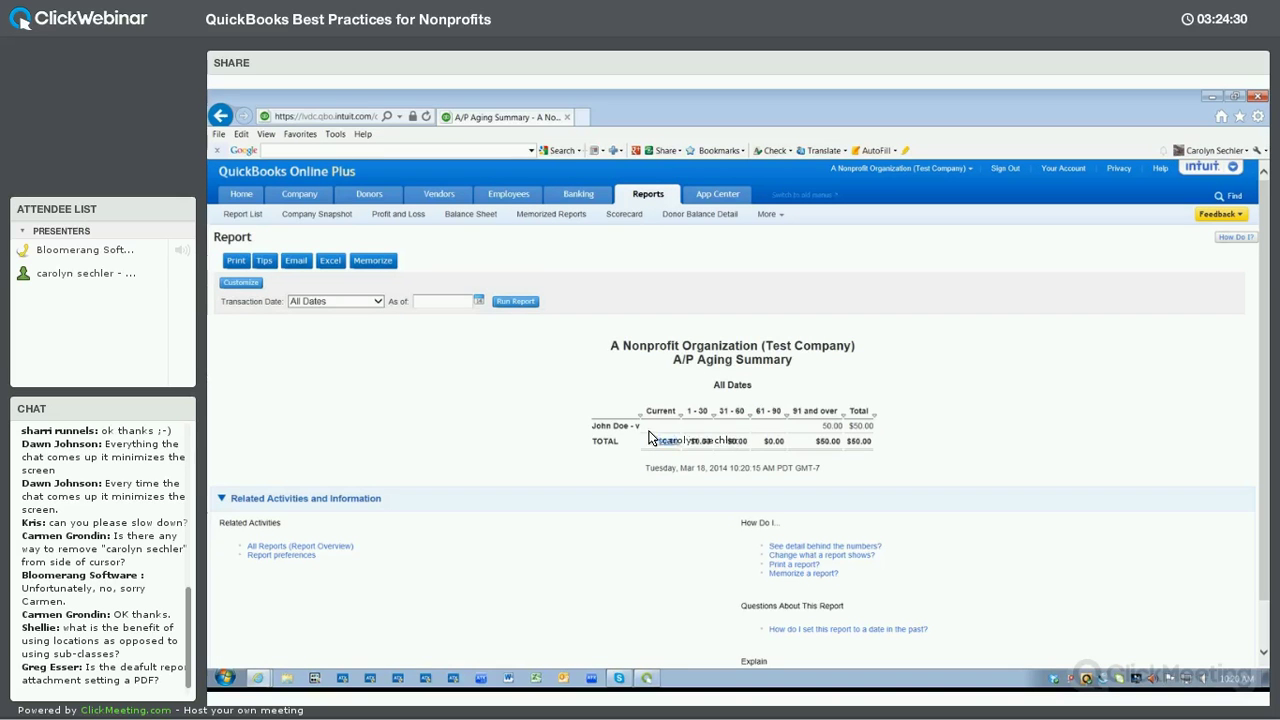
# Start a new check from Wells Fargo Checking and choose an existing donor from the name list as payee.
pyautogui.click(651, 194)
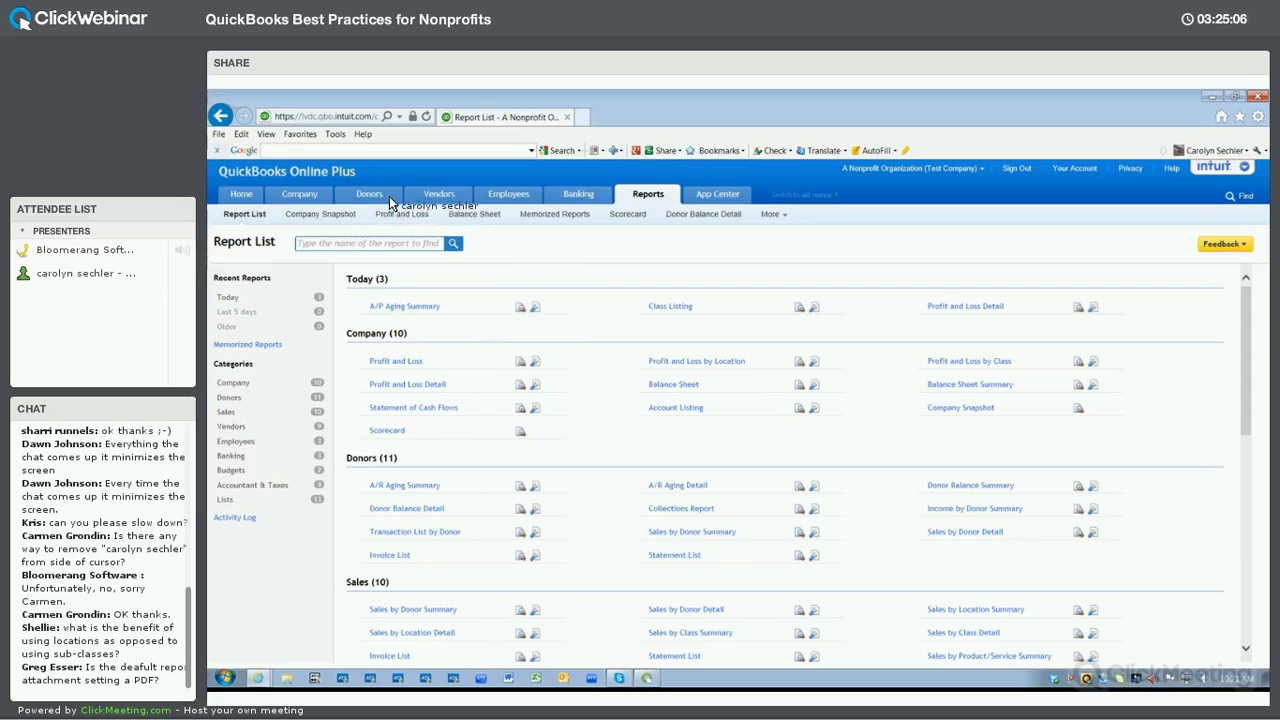
pyautogui.click(440, 199)
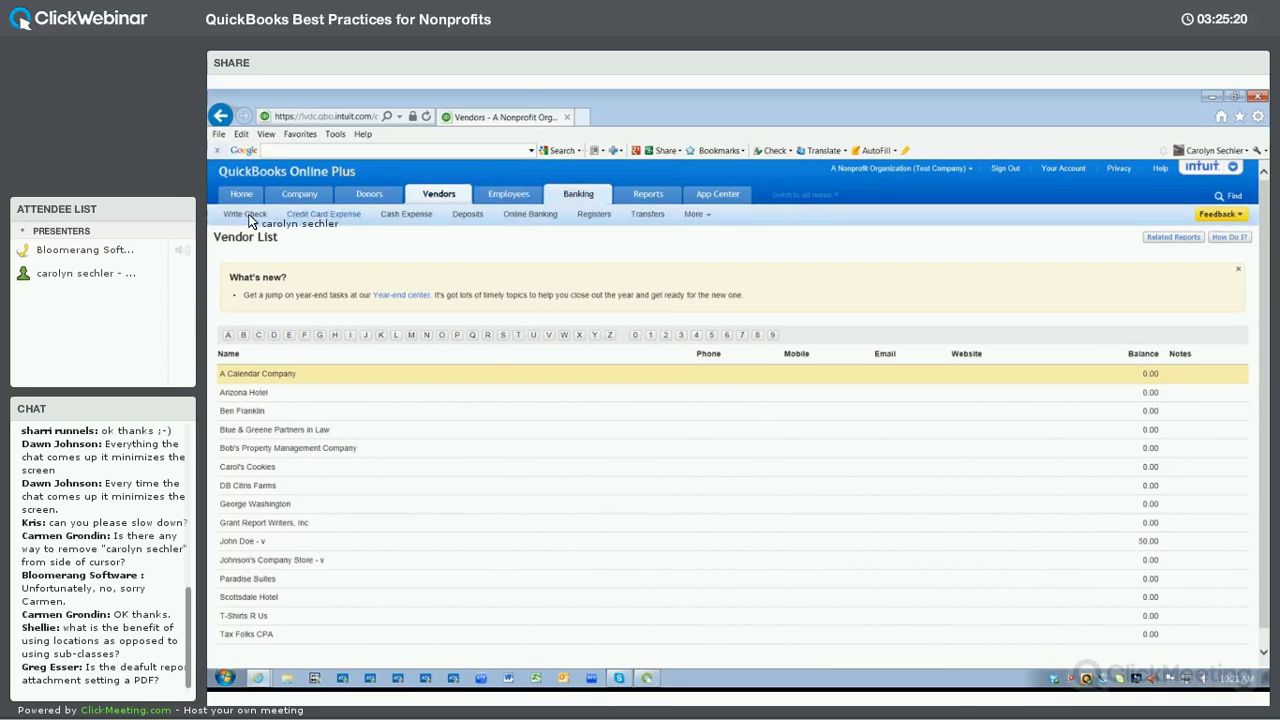
pyautogui.click(430, 370)
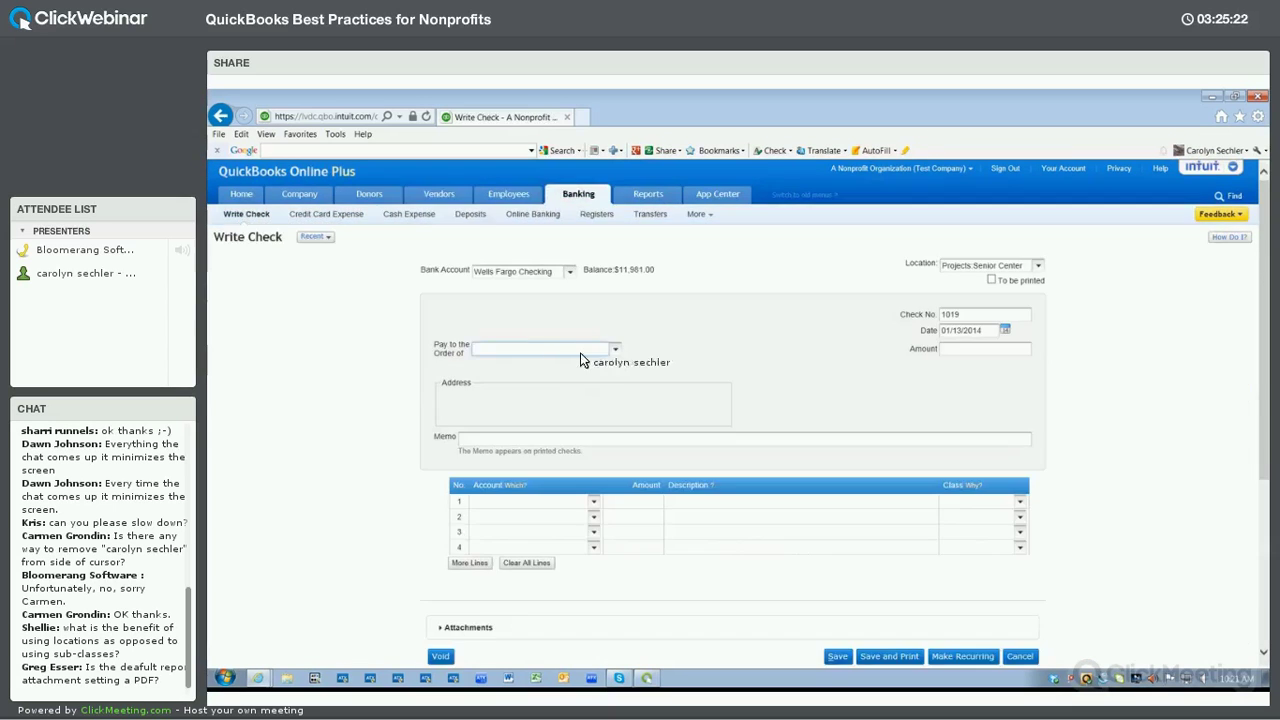
pyautogui.click(615, 352)
pyautogui.write('Scottsdale Hotel')
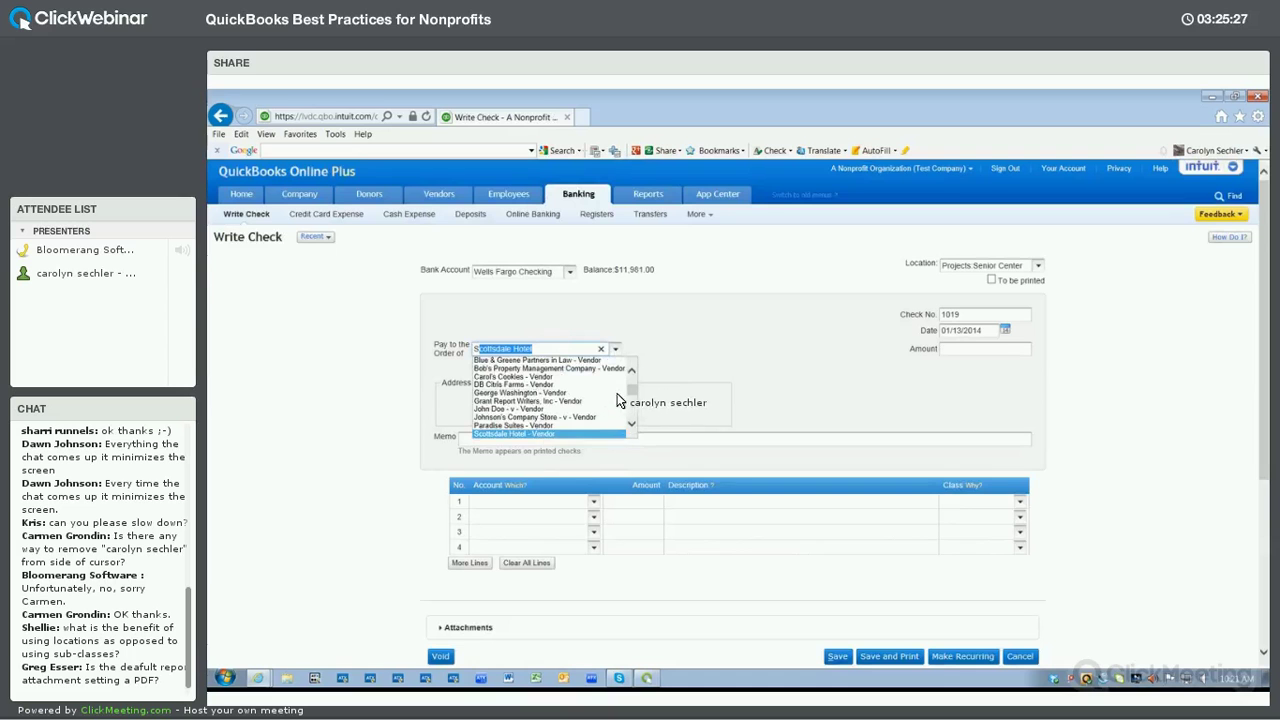
pyautogui.scroll(-2, 632, 412)
pyautogui.moveTo(630, 411); pyautogui.dragTo(631, 415)
pyautogui.click(520, 387)
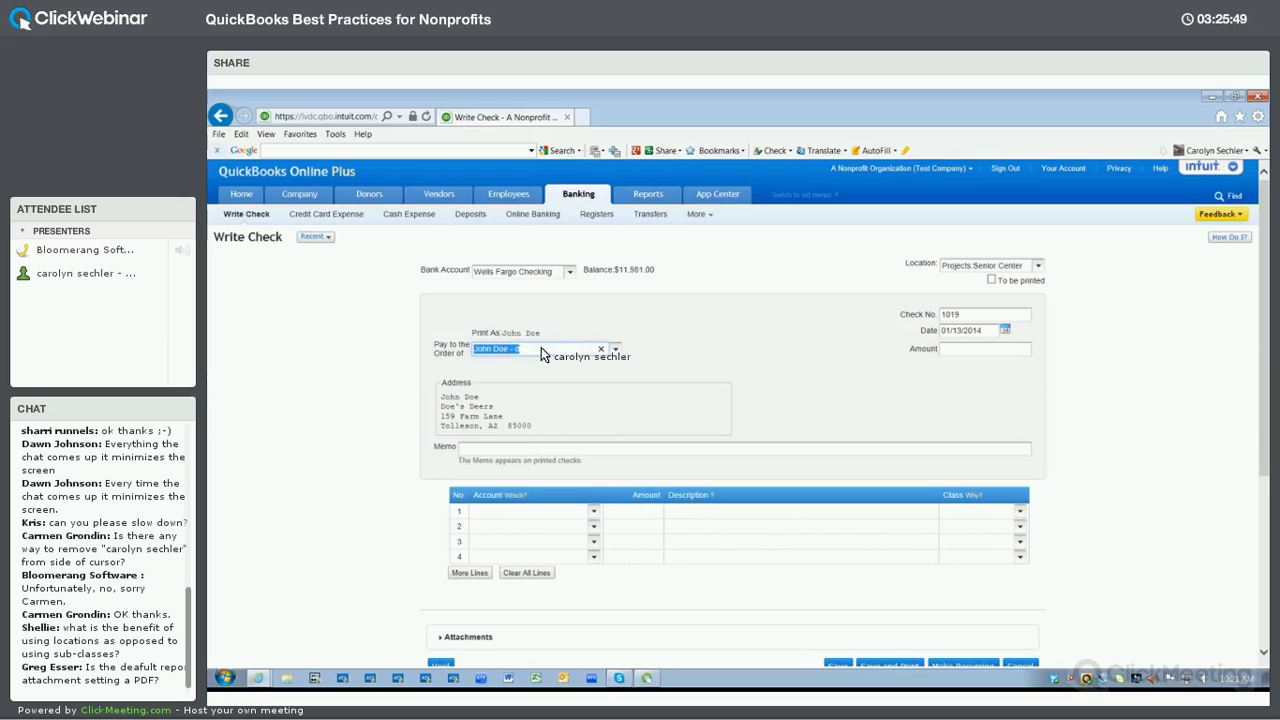
# Look through the payee list and enter a new surname as the check's payee to start adding it.
pyautogui.click(615, 352)
pyautogui.scroll(2, 620, 395)
pyautogui.scroll(2, 576, 386)
pyautogui.moveTo(631, 392); pyautogui.dragTo(344, 374)
pyautogui.press('Delete')
pyautogui.write('Sech')
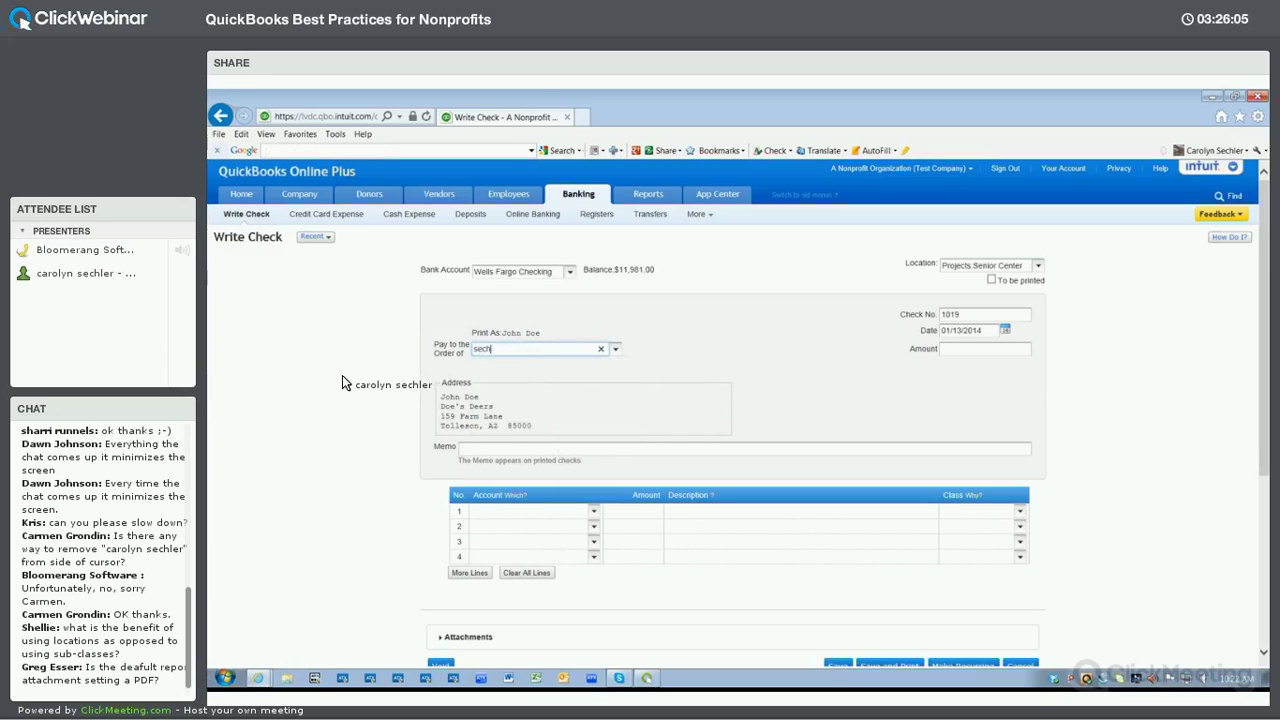
pyautogui.write('ler')
pyautogui.press('Tab')
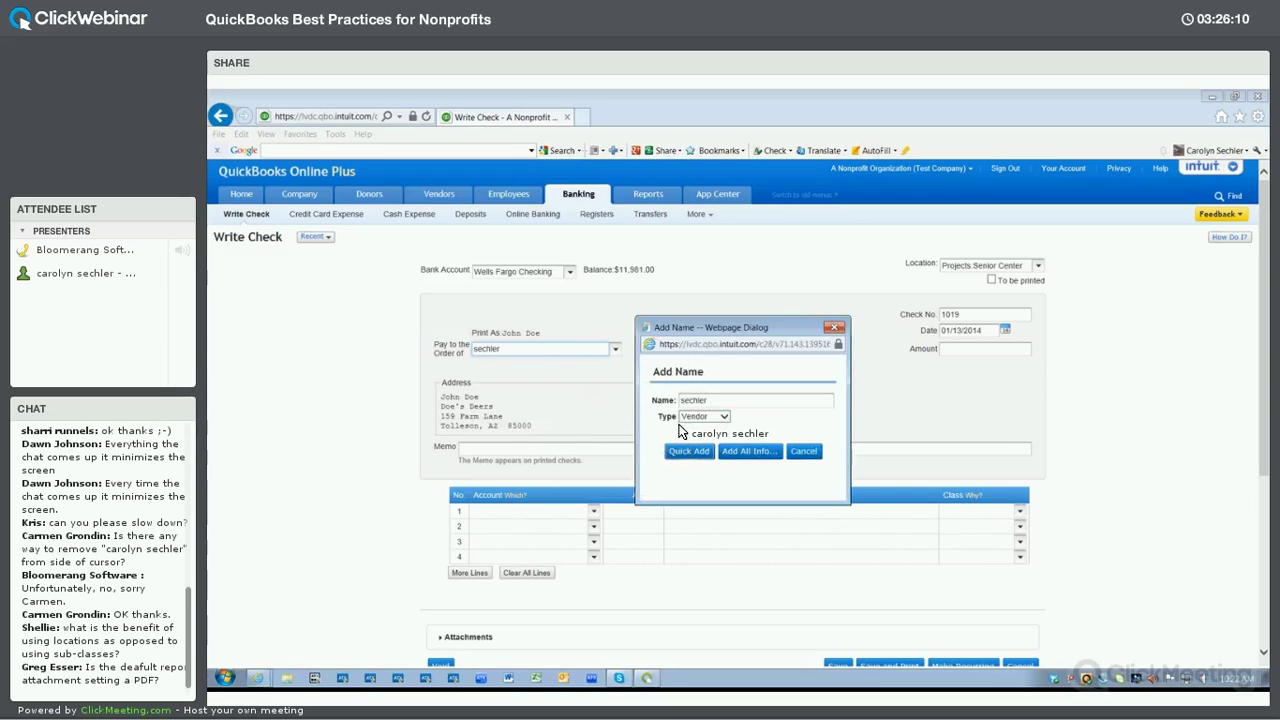
# Try the Donor, Vendor and Employee types for the new name, and cancel adding it.
pyautogui.click(708, 416)
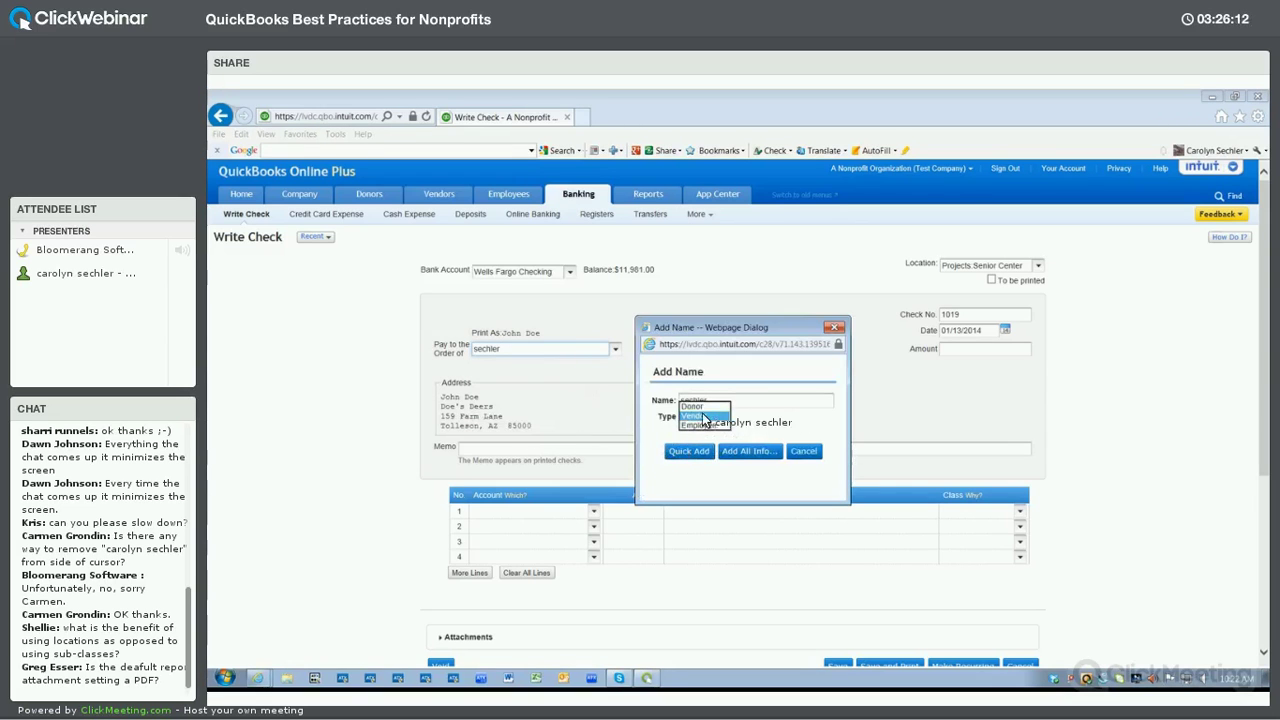
pyautogui.click(704, 406)
pyautogui.click(706, 416)
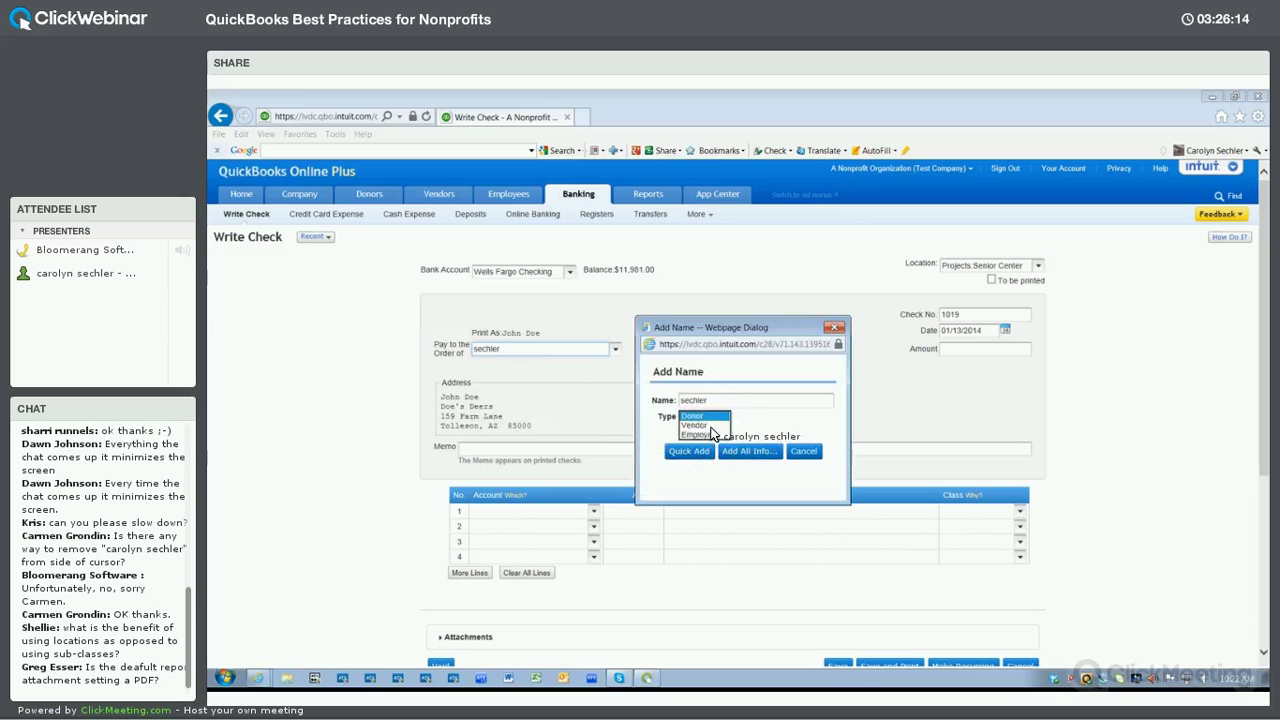
pyautogui.click(700, 434)
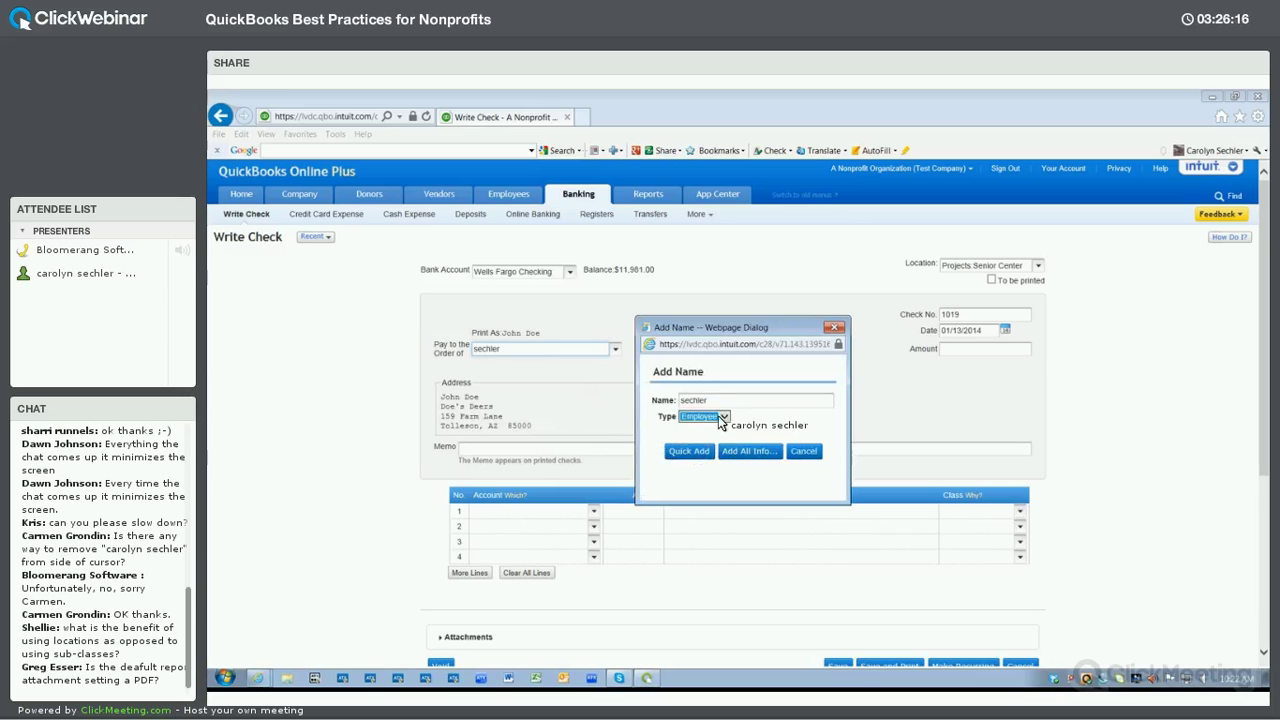
pyautogui.click(725, 419)
pyautogui.click(721, 408)
pyautogui.click(724, 417)
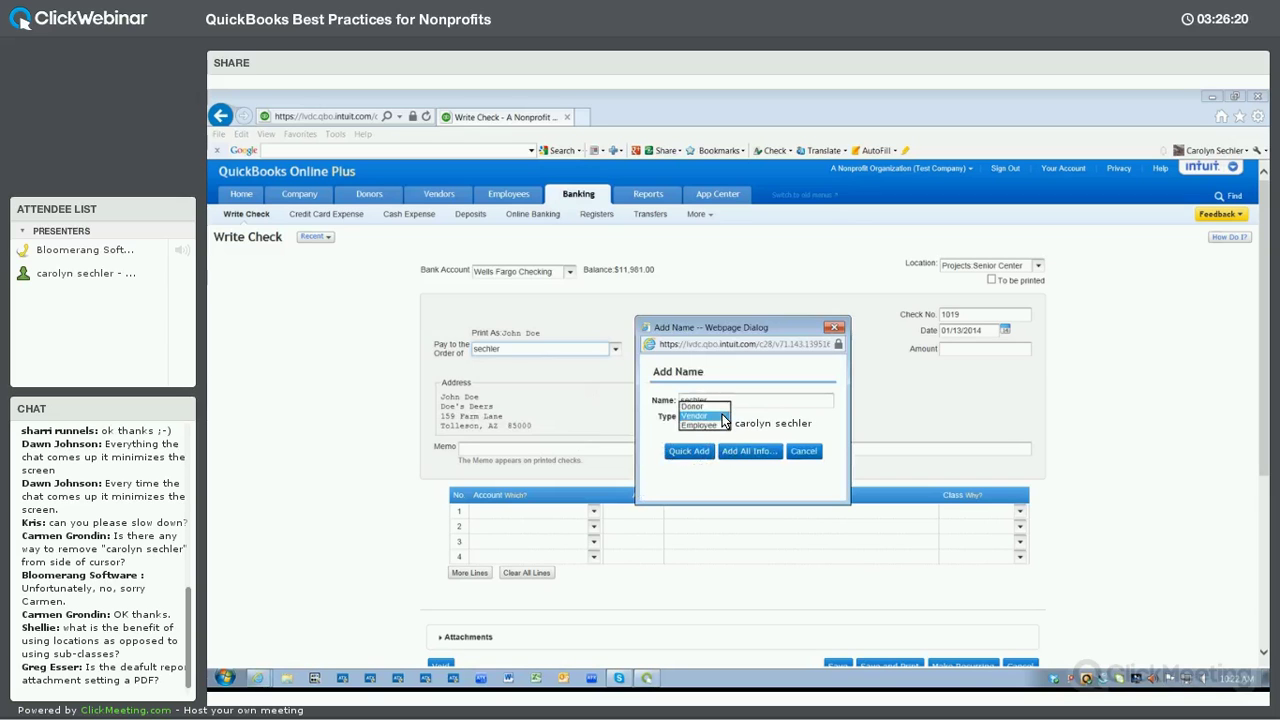
pyautogui.click(714, 408)
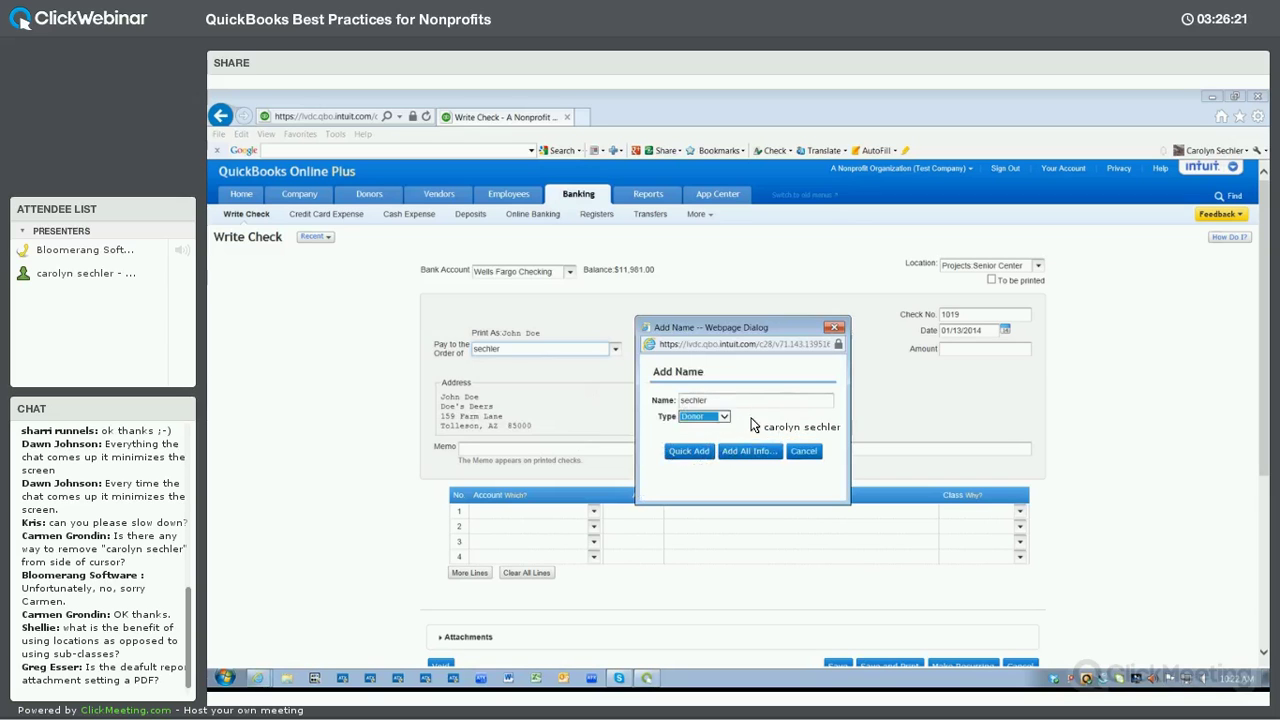
pyautogui.click(589, 201)
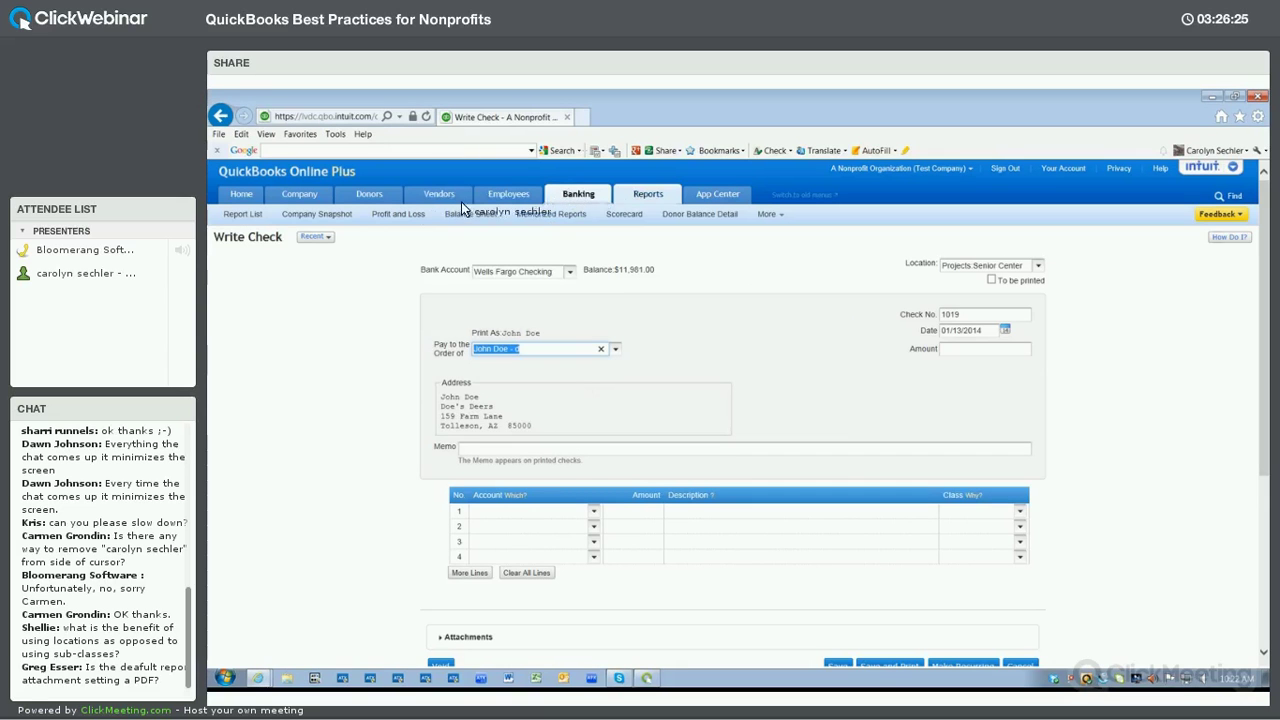
# Leave the unsaved check, start a deposit, and choose the donor Good Works Foundation as the first line's source.
pyautogui.click(527, 304)
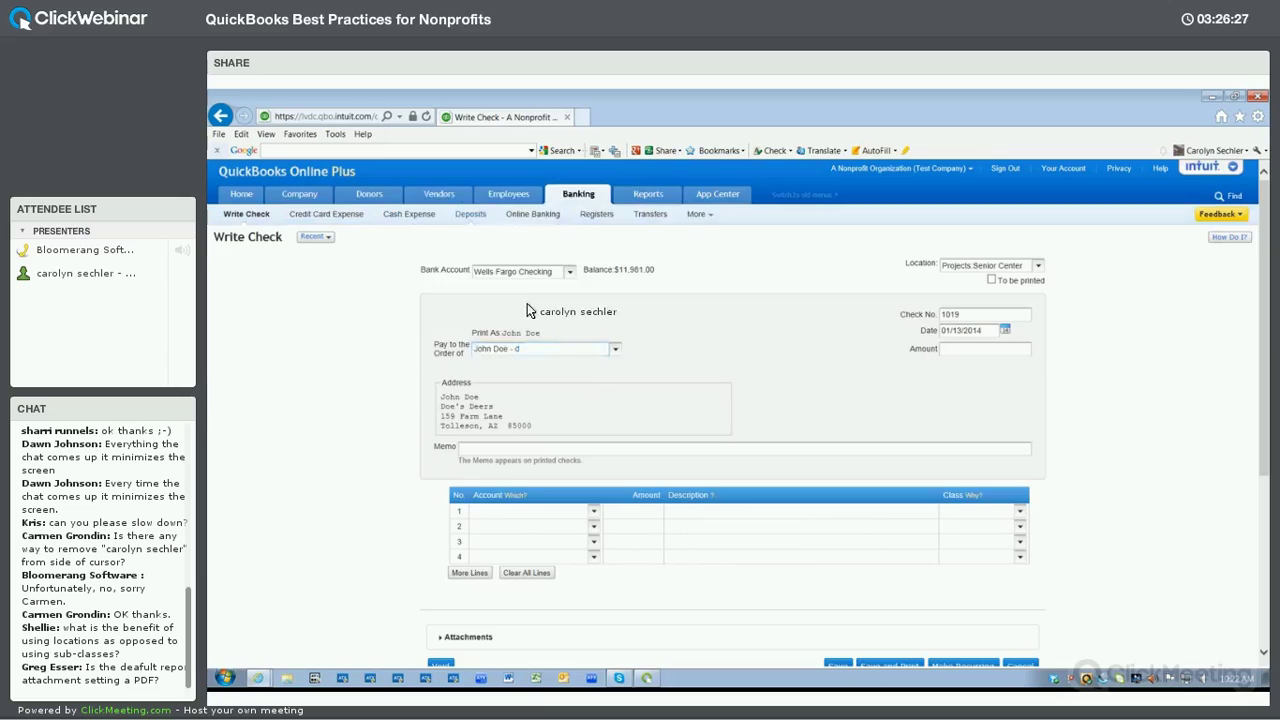
pyautogui.click(470, 214)
pyautogui.click(709, 432)
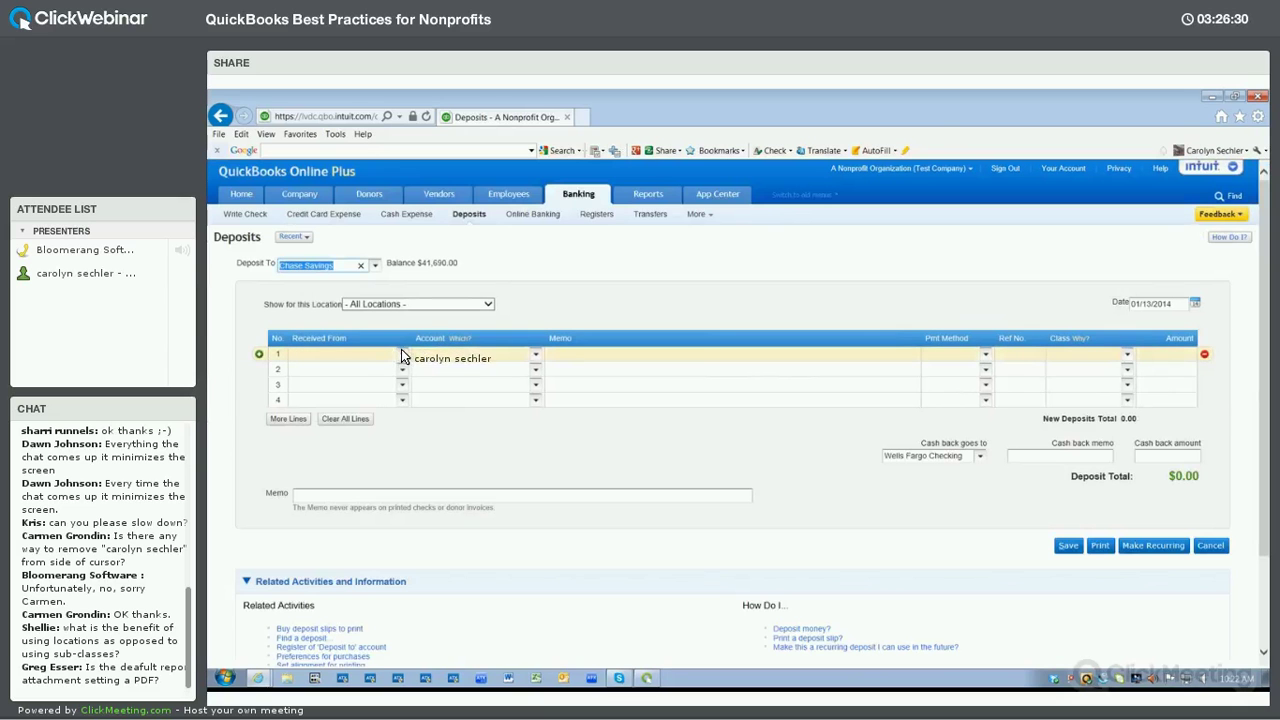
pyautogui.click(401, 351)
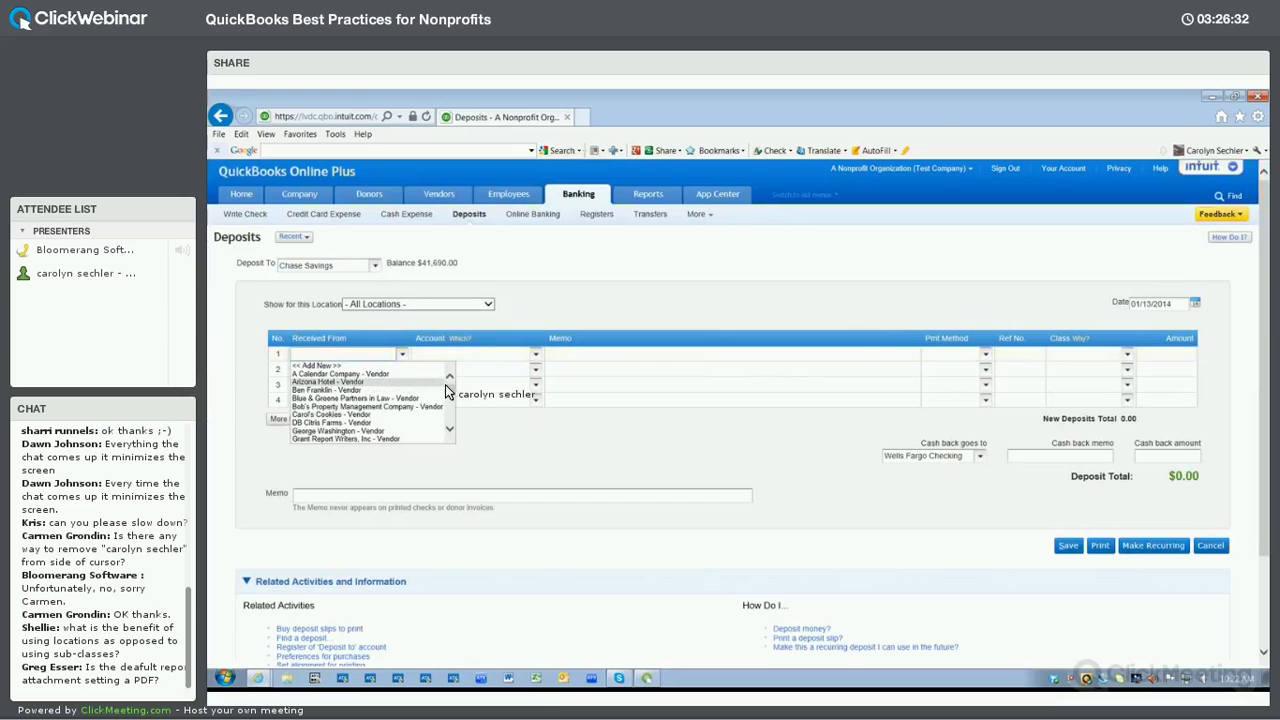
pyautogui.scroll(-5, 443, 403)
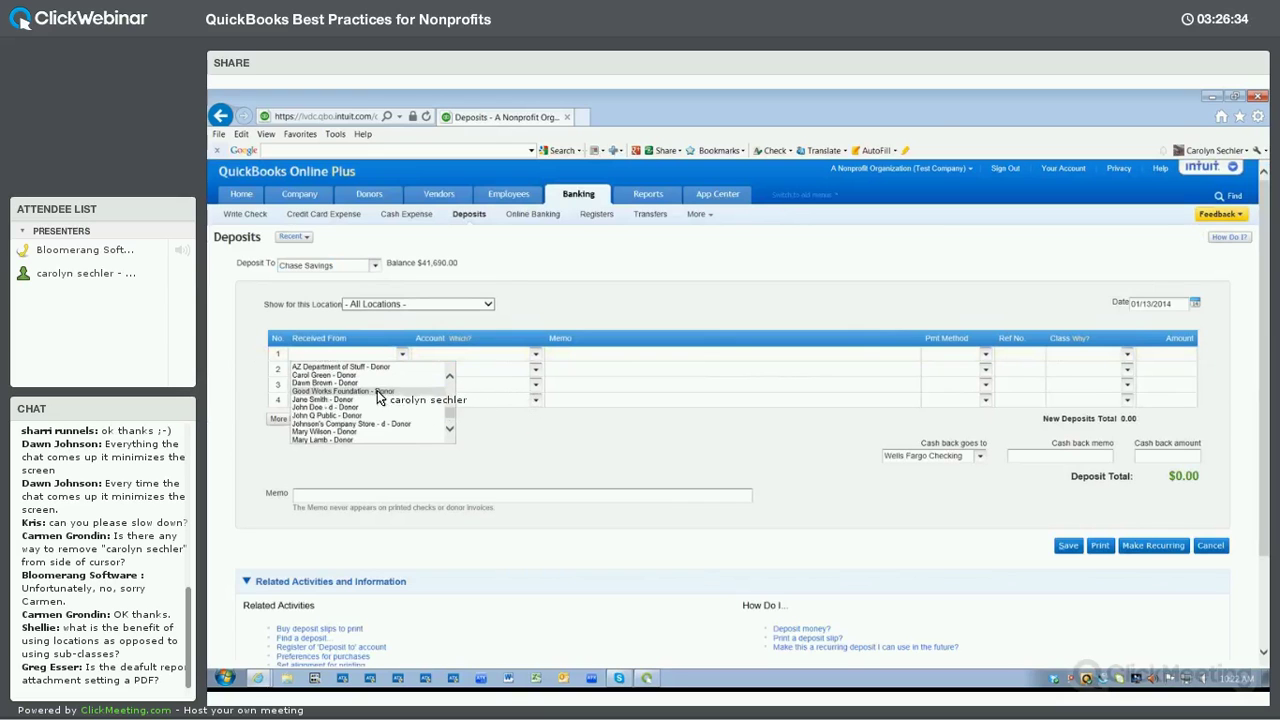
pyautogui.click(375, 390)
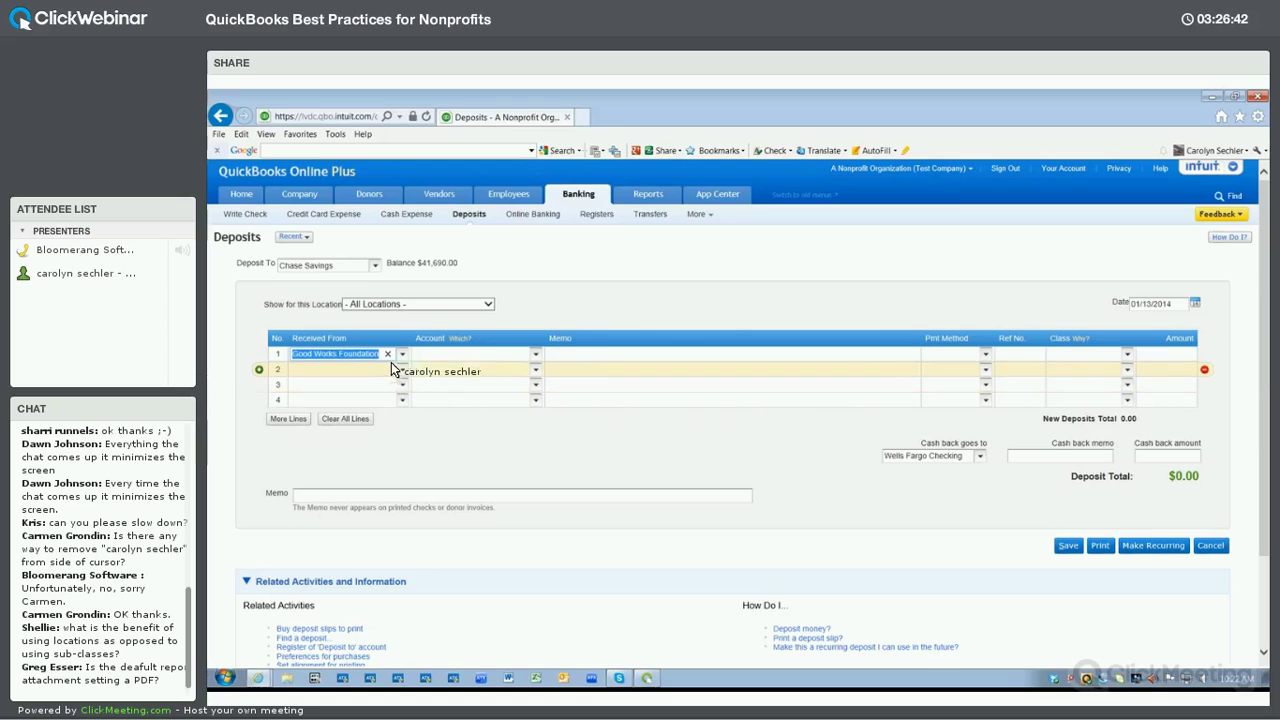
# Assign the Registration Fees account under Event Revenue to the Good Works Foundation deposit line.
pyautogui.click(429, 355)
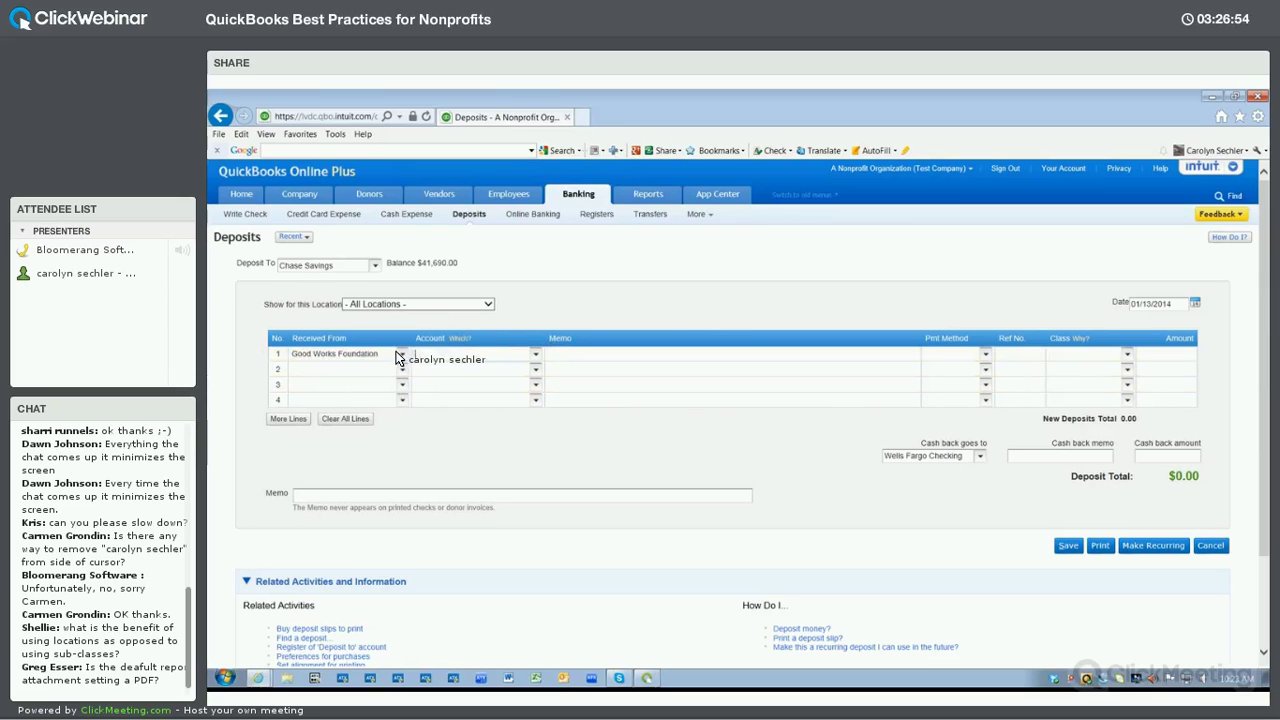
pyautogui.click(401, 355)
pyautogui.click(435, 353)
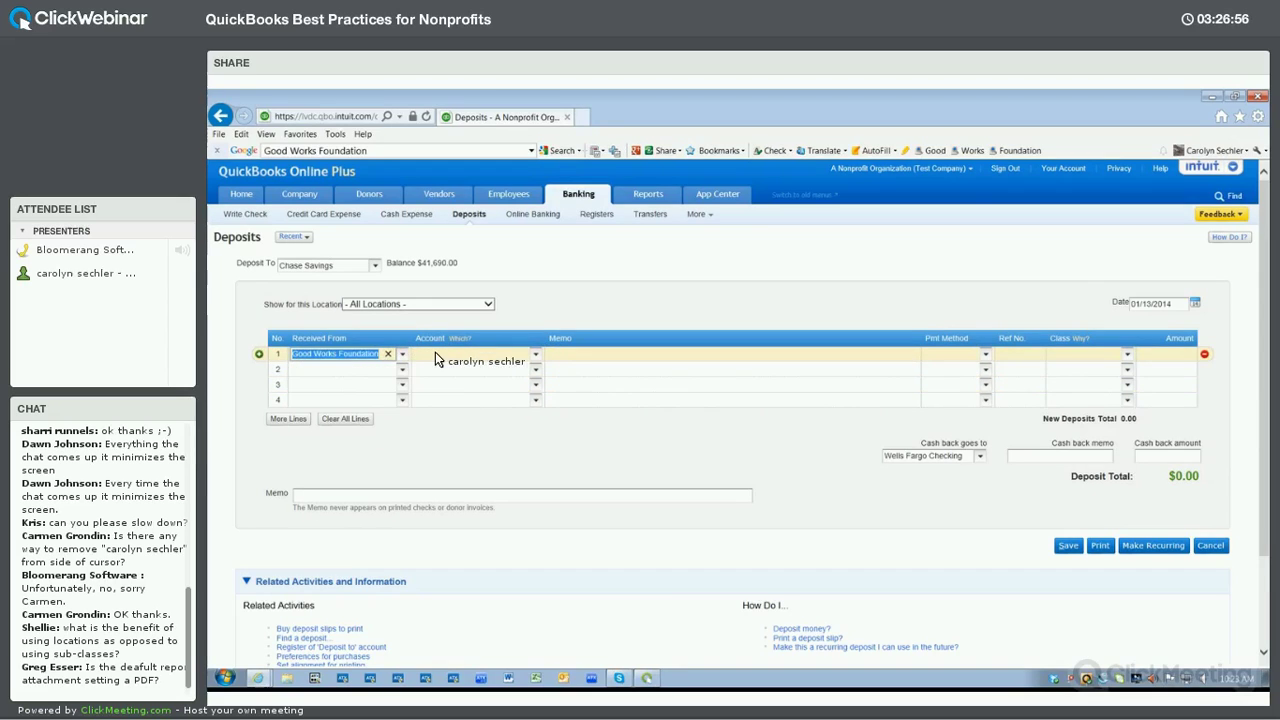
pyautogui.click(534, 356)
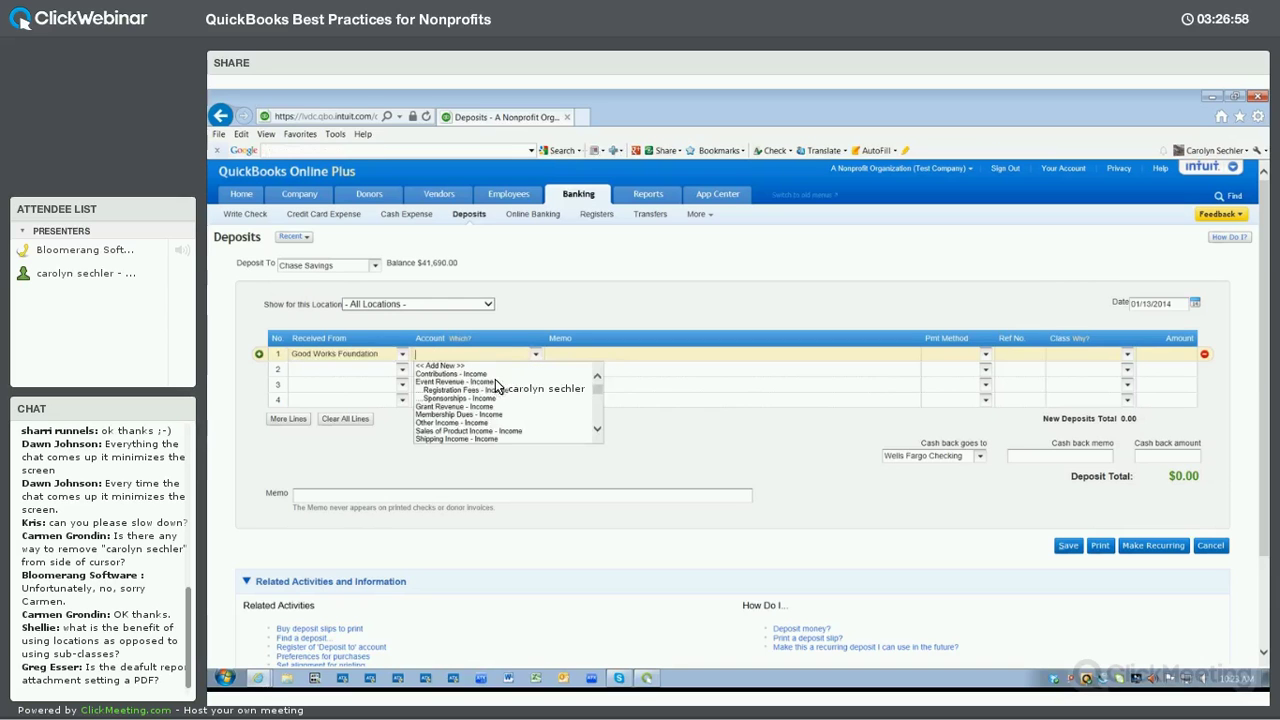
pyautogui.click(479, 391)
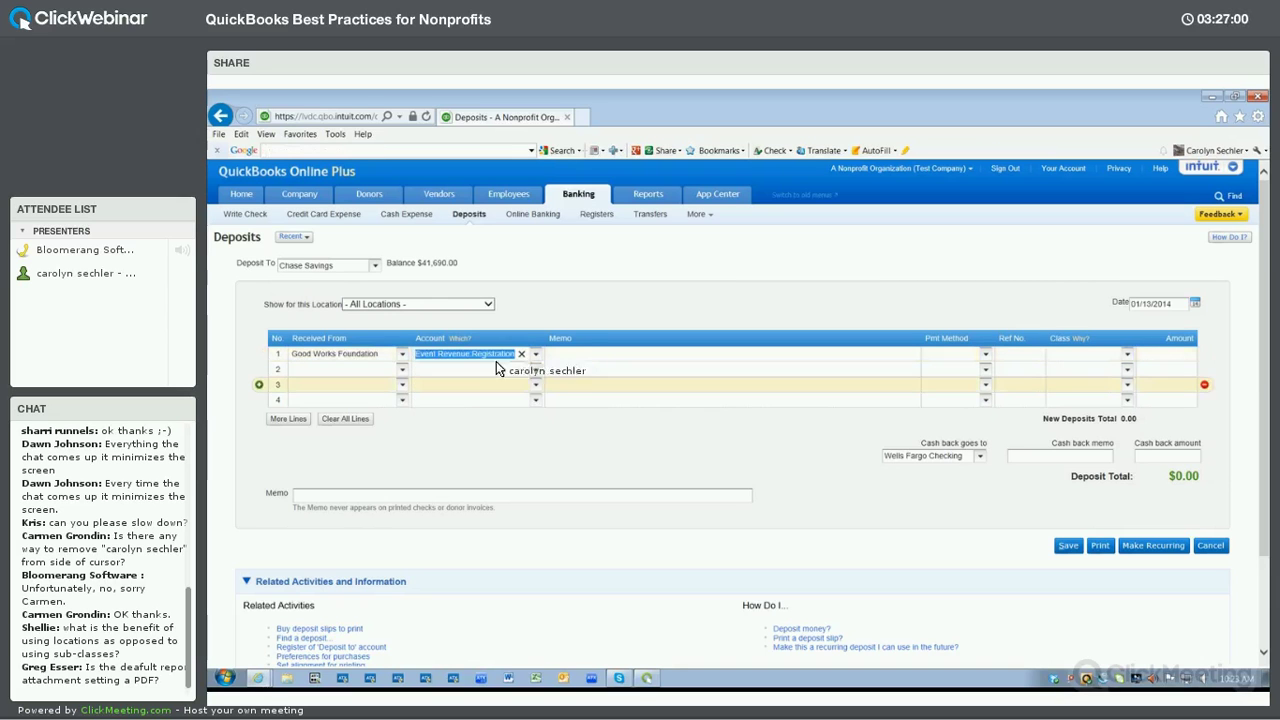
# Complete the deposit with location Training Track:Track 2, class Programs:Training Events and amount 3585, and save it.
pyautogui.click(489, 304)
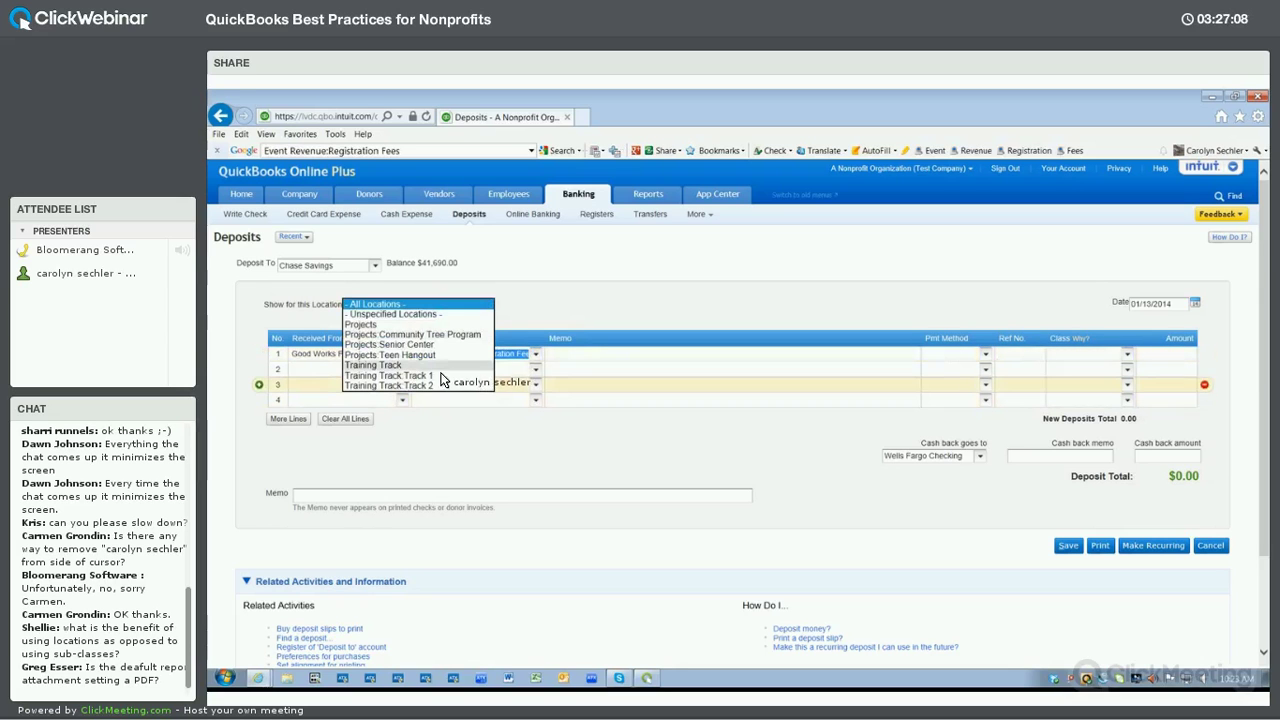
pyautogui.click(405, 386)
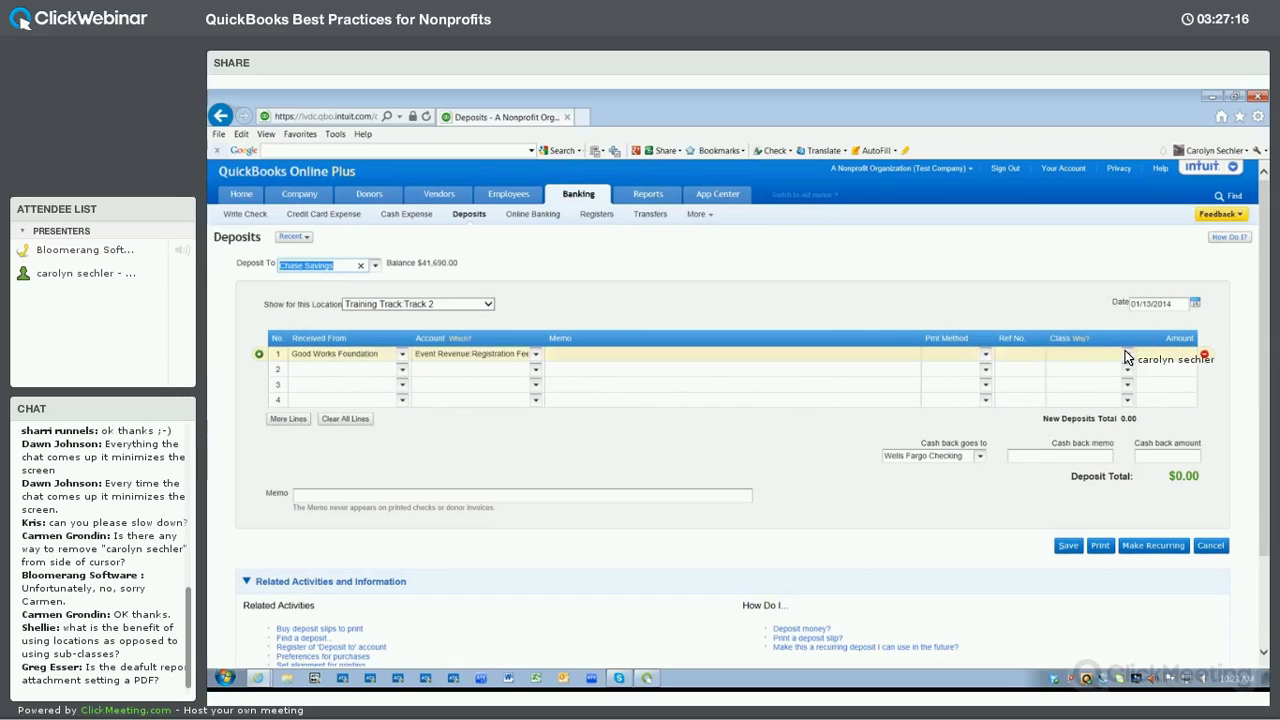
pyautogui.click(1127, 355)
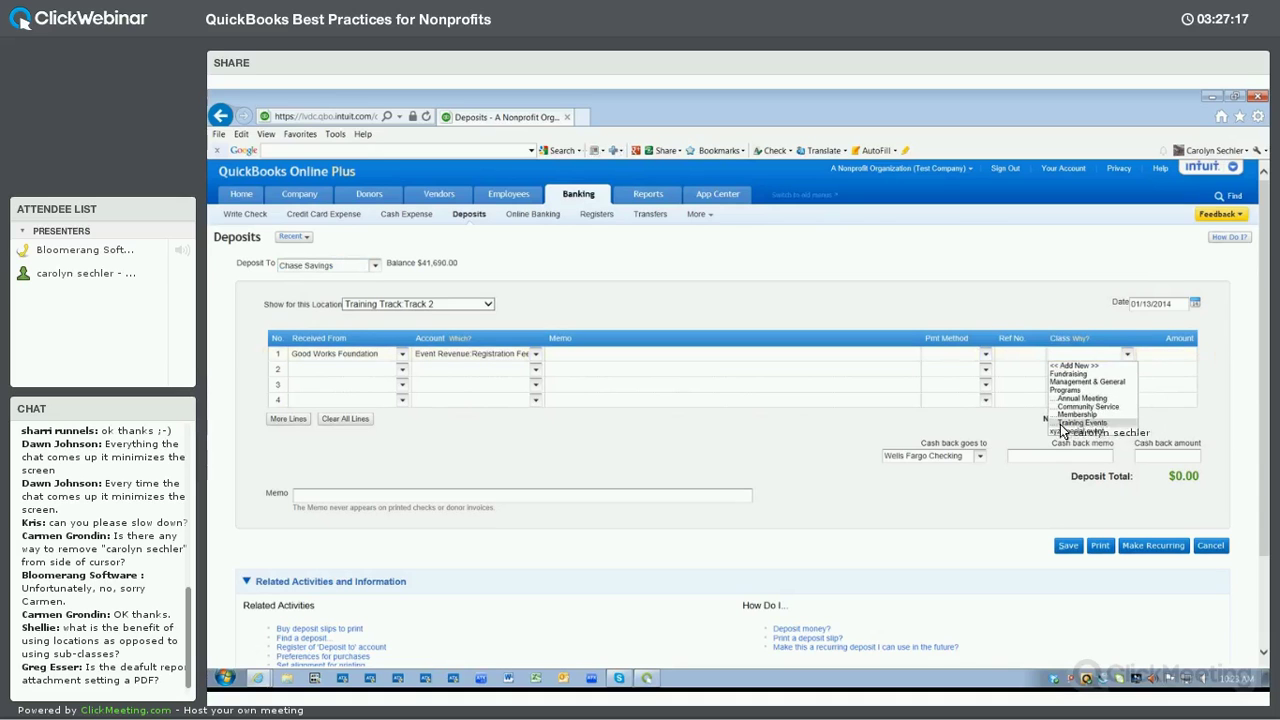
pyautogui.click(1066, 423)
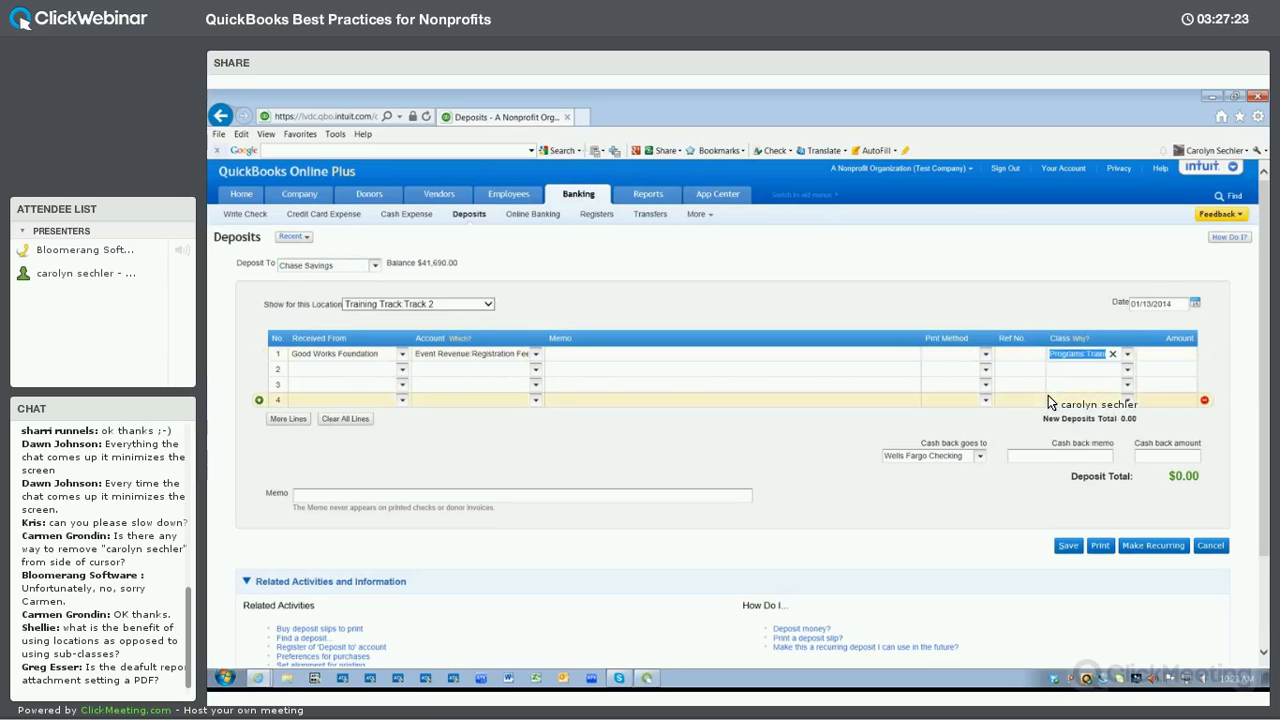
pyautogui.click(1172, 352)
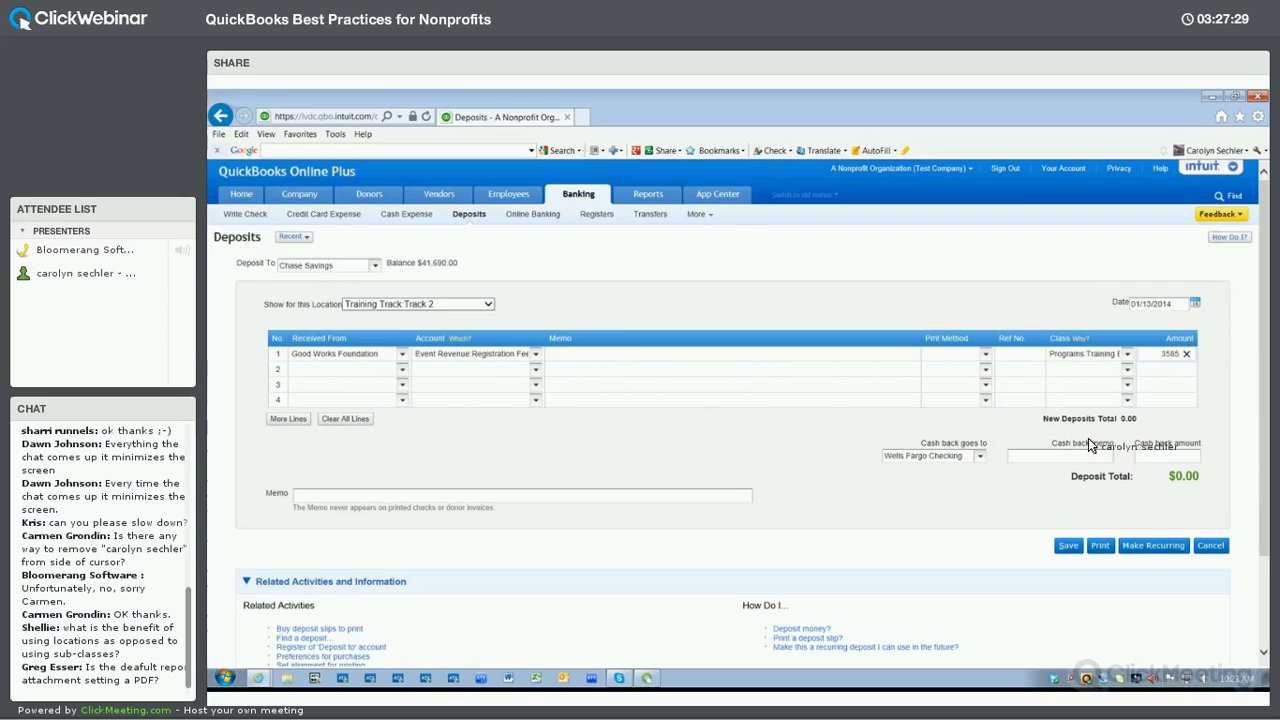
pyautogui.click(1066, 546)
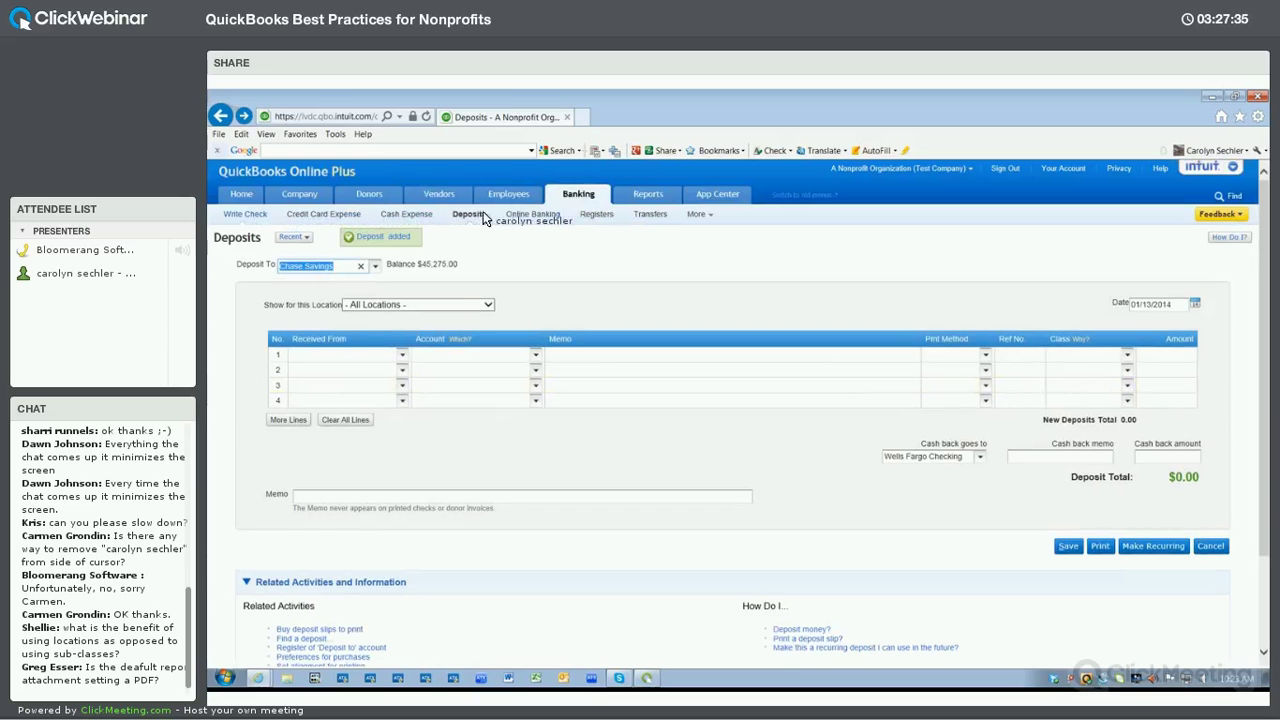
# Run the Profit and Loss report with columns by Classes, showing only non-zero rows and columns.
pyautogui.moveTo(627, 193)
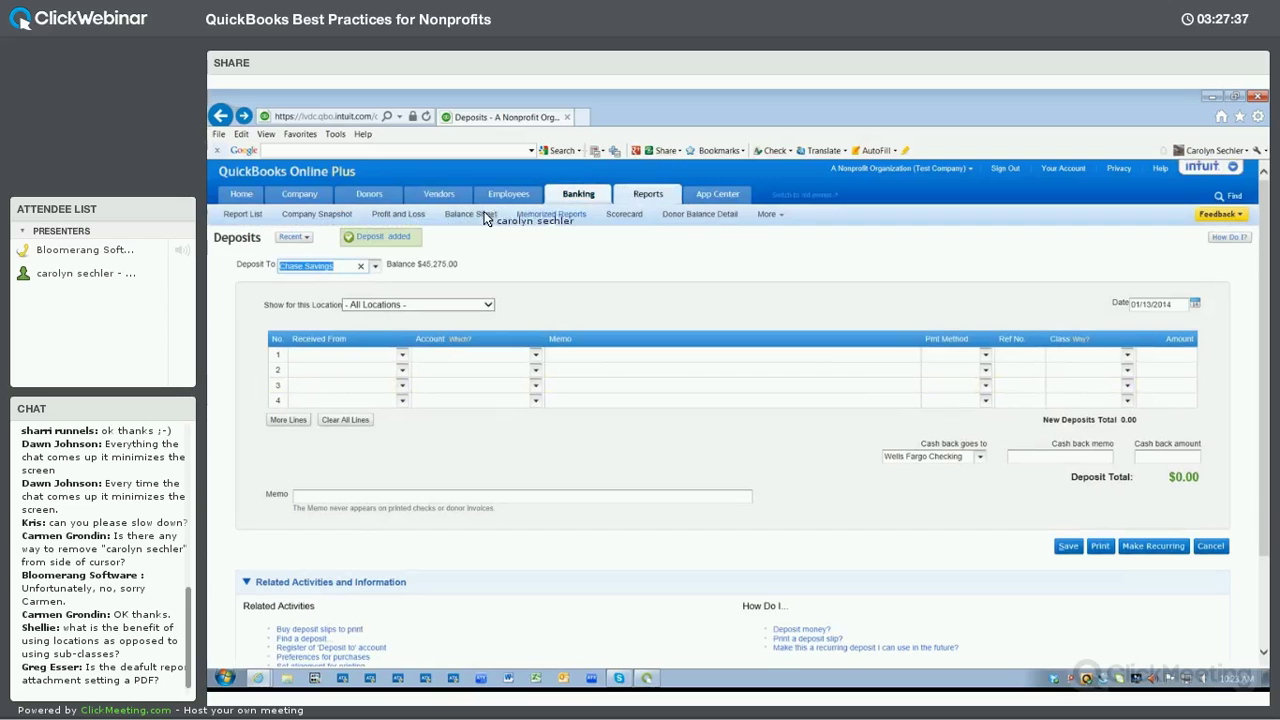
pyautogui.click(404, 215)
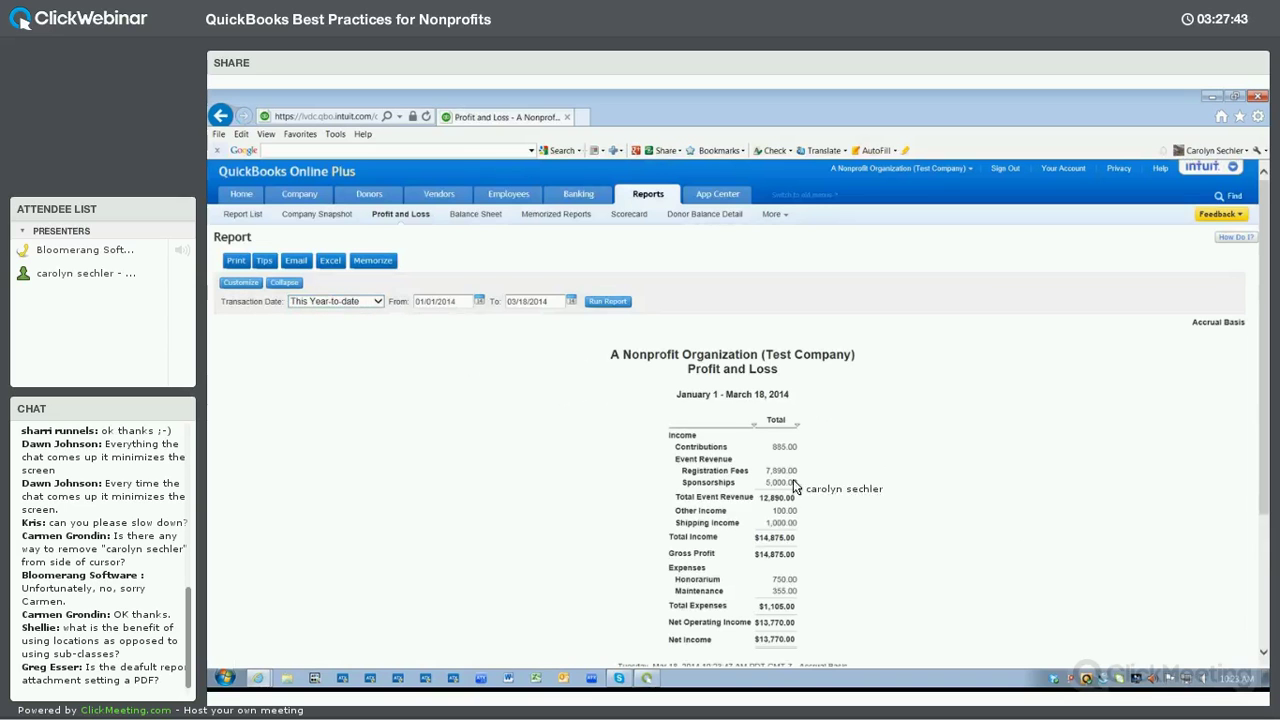
pyautogui.scroll(-2, 686, 503)
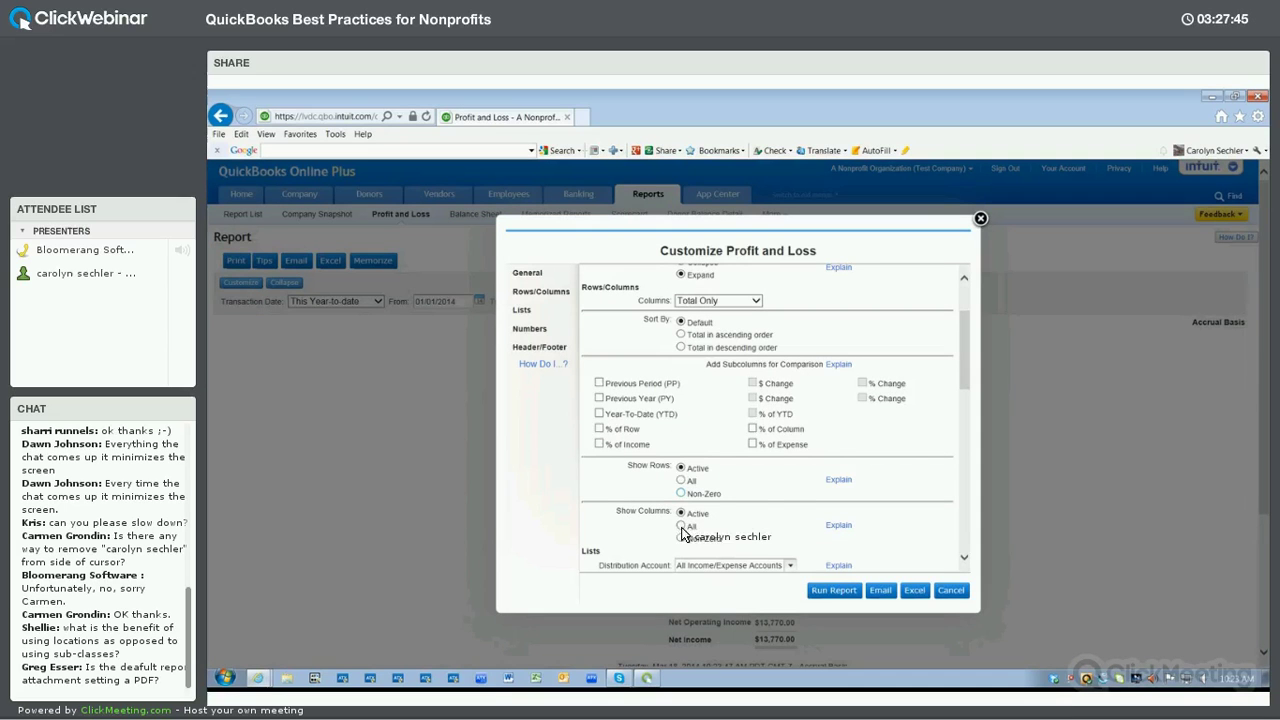
pyautogui.click(740, 301)
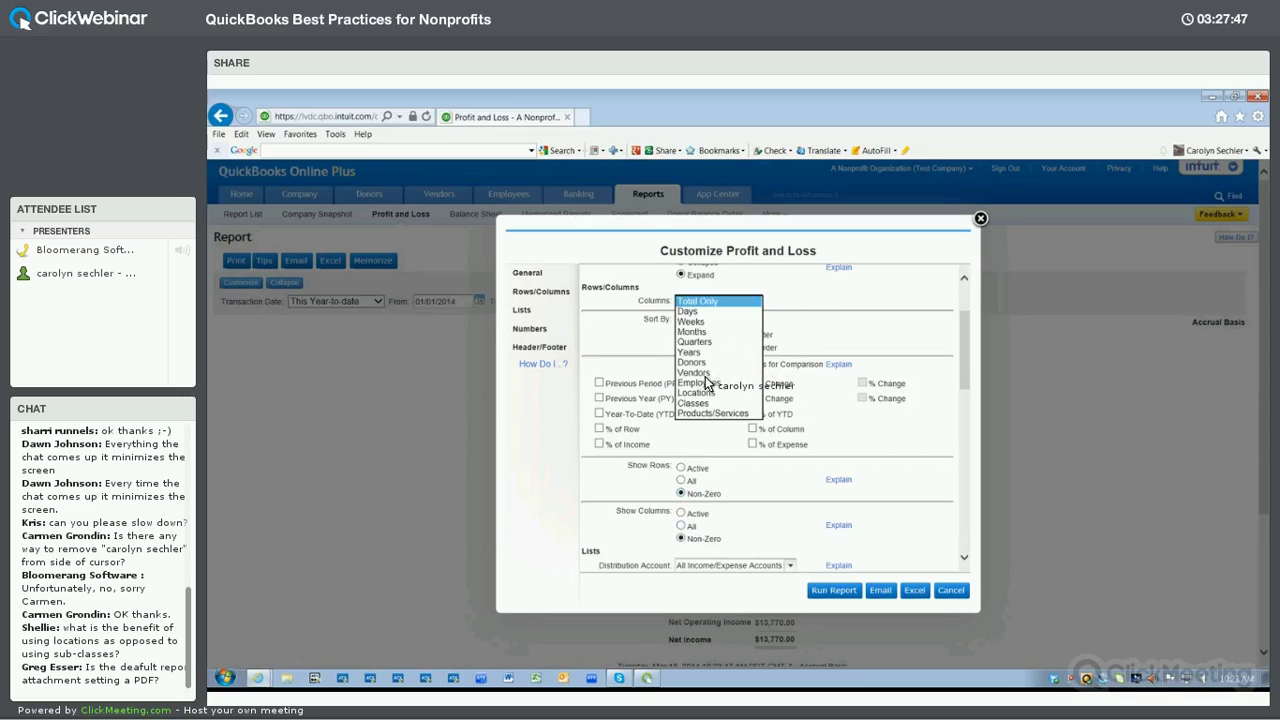
pyautogui.click(834, 592)
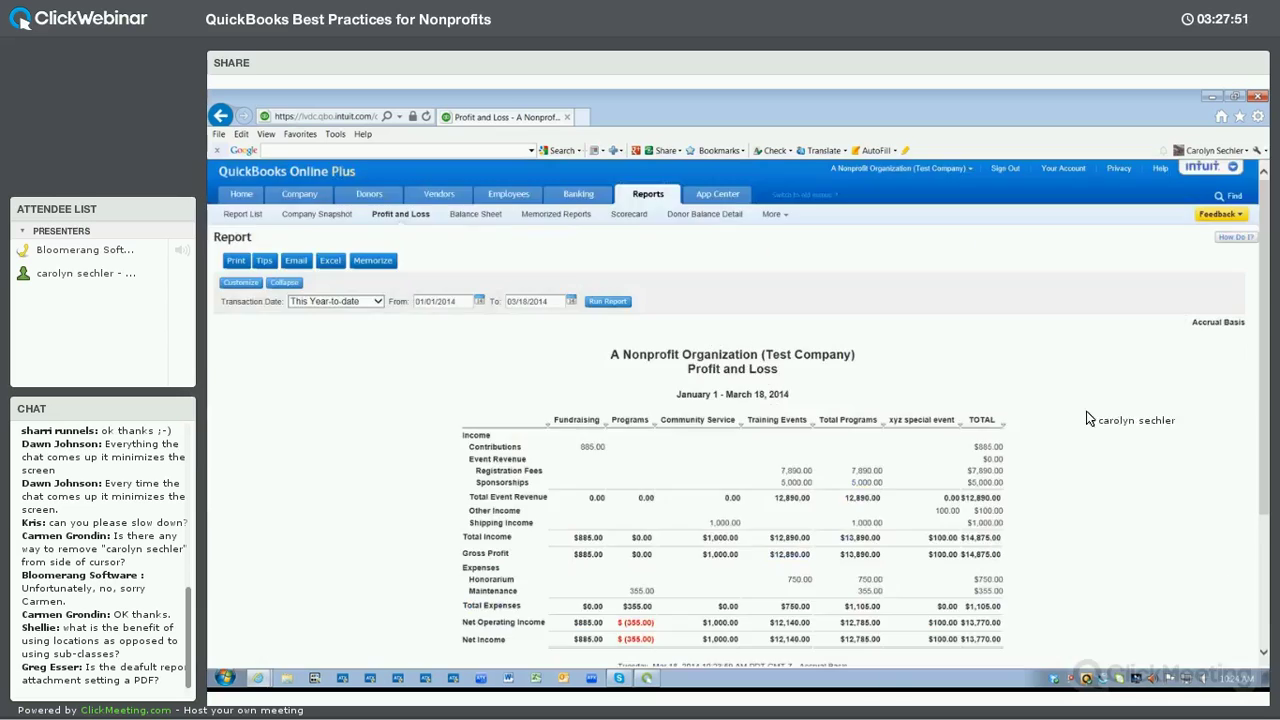
# Regroup the Profit and Loss columns by Locations, and compare that version with the one by Classes.
pyautogui.click(986, 472)
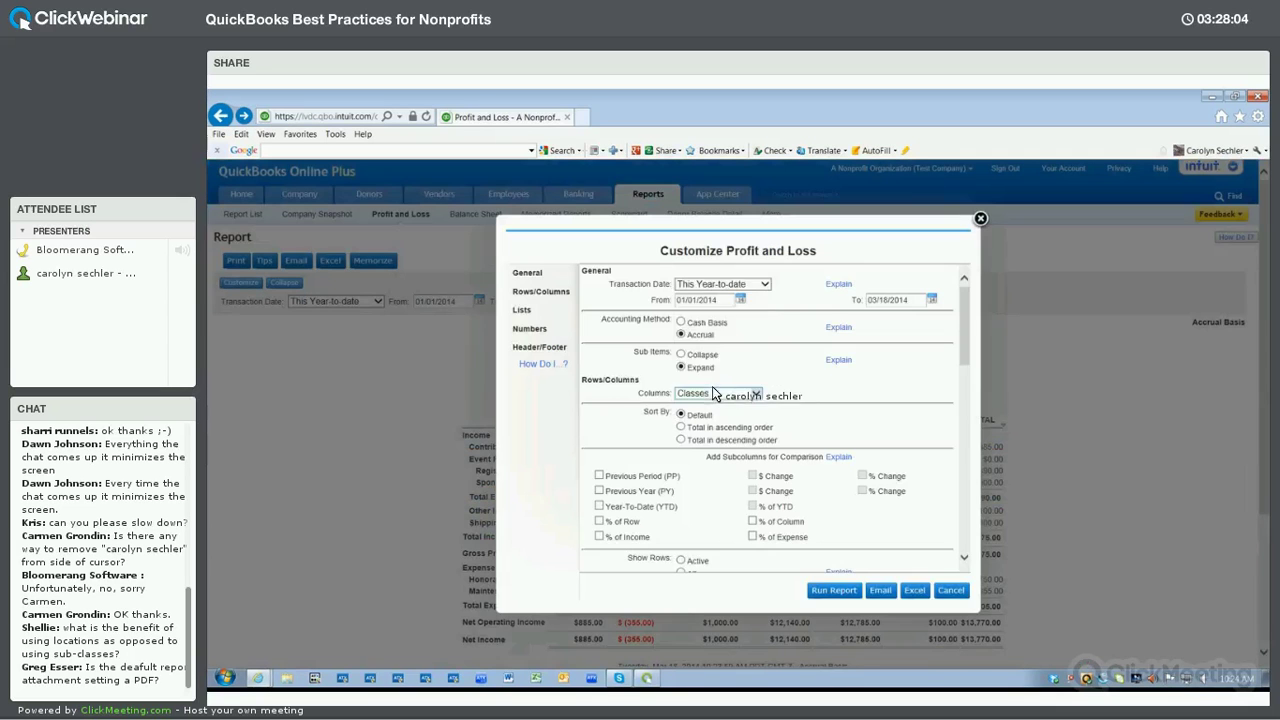
pyautogui.click(714, 393)
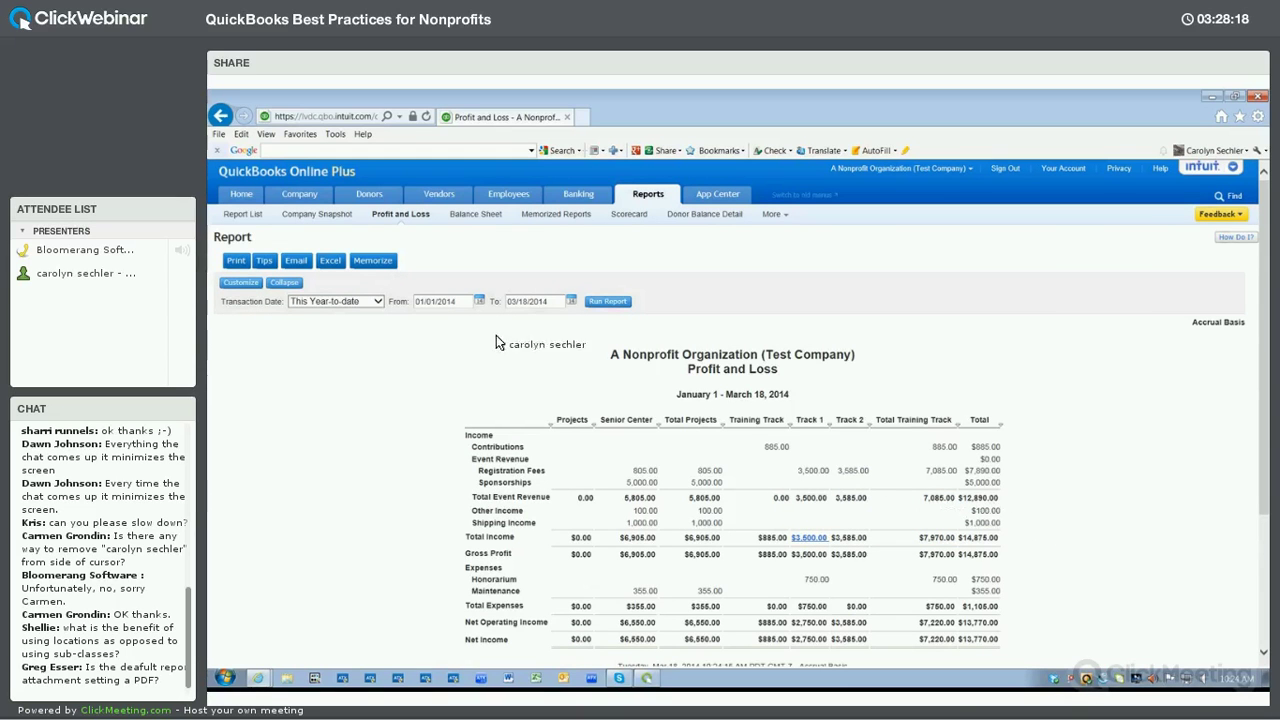
pyautogui.click(221, 118)
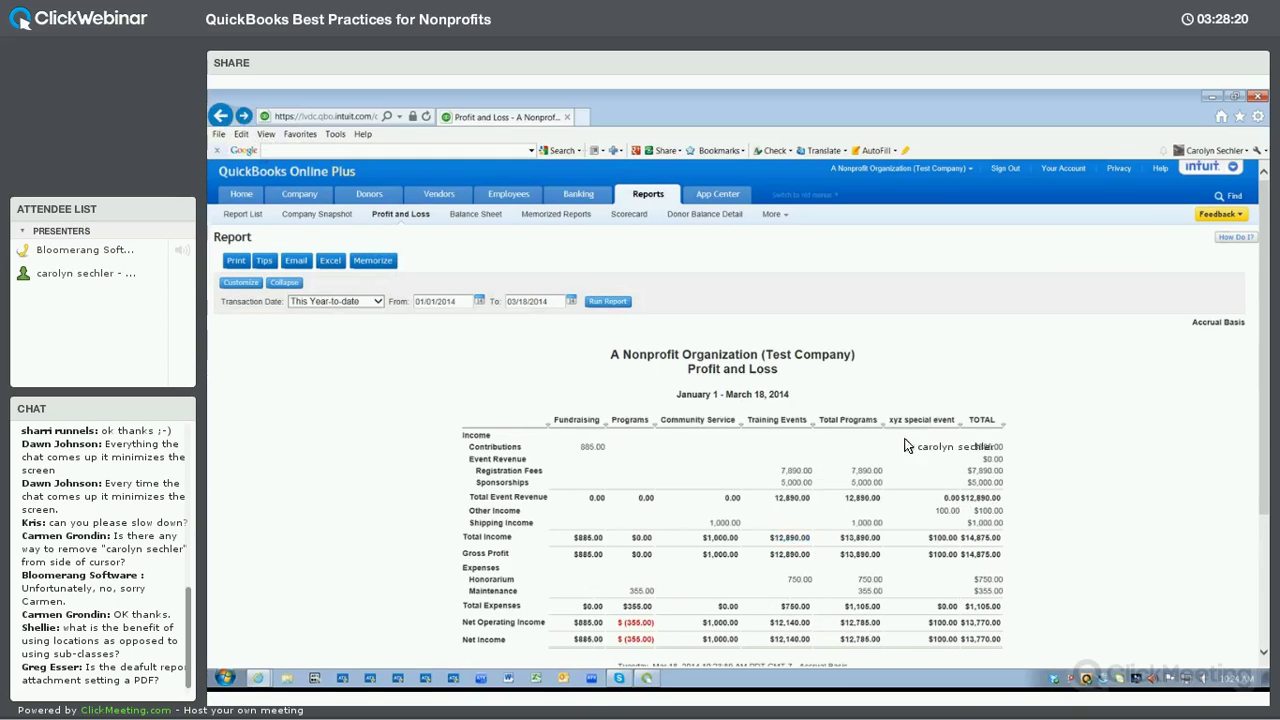
pyautogui.click(242, 117)
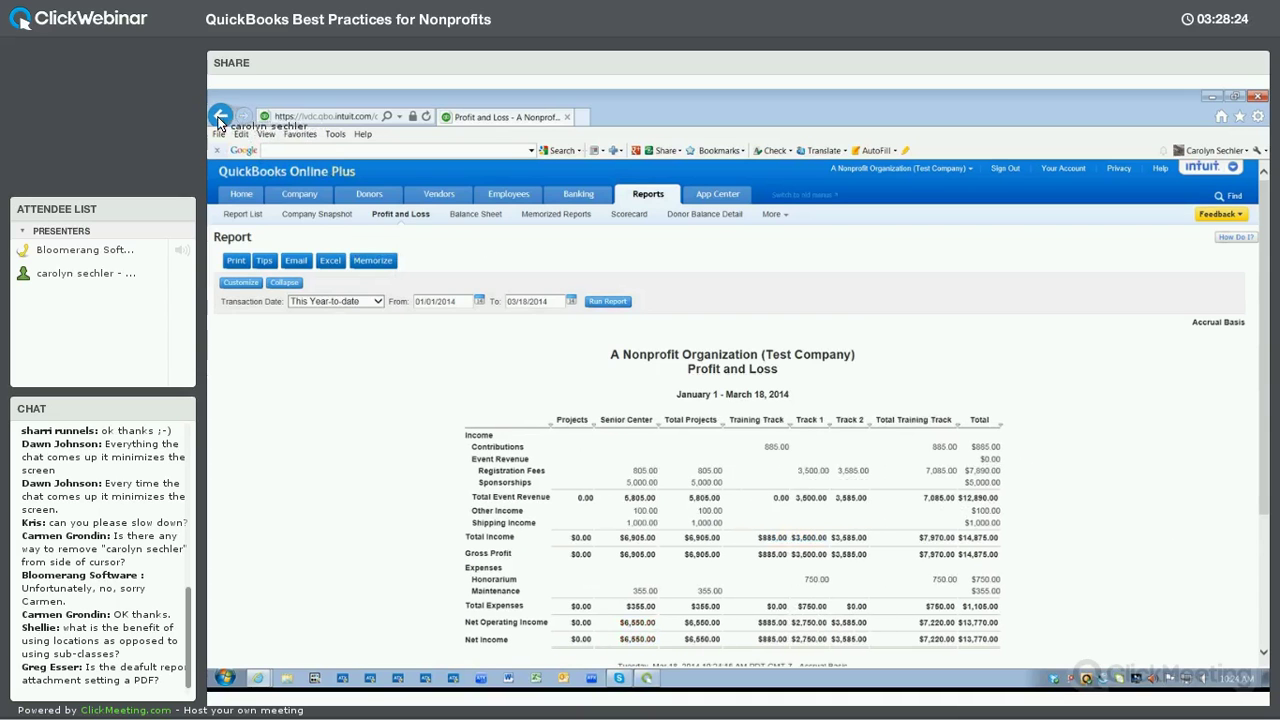
pyautogui.click(219, 118)
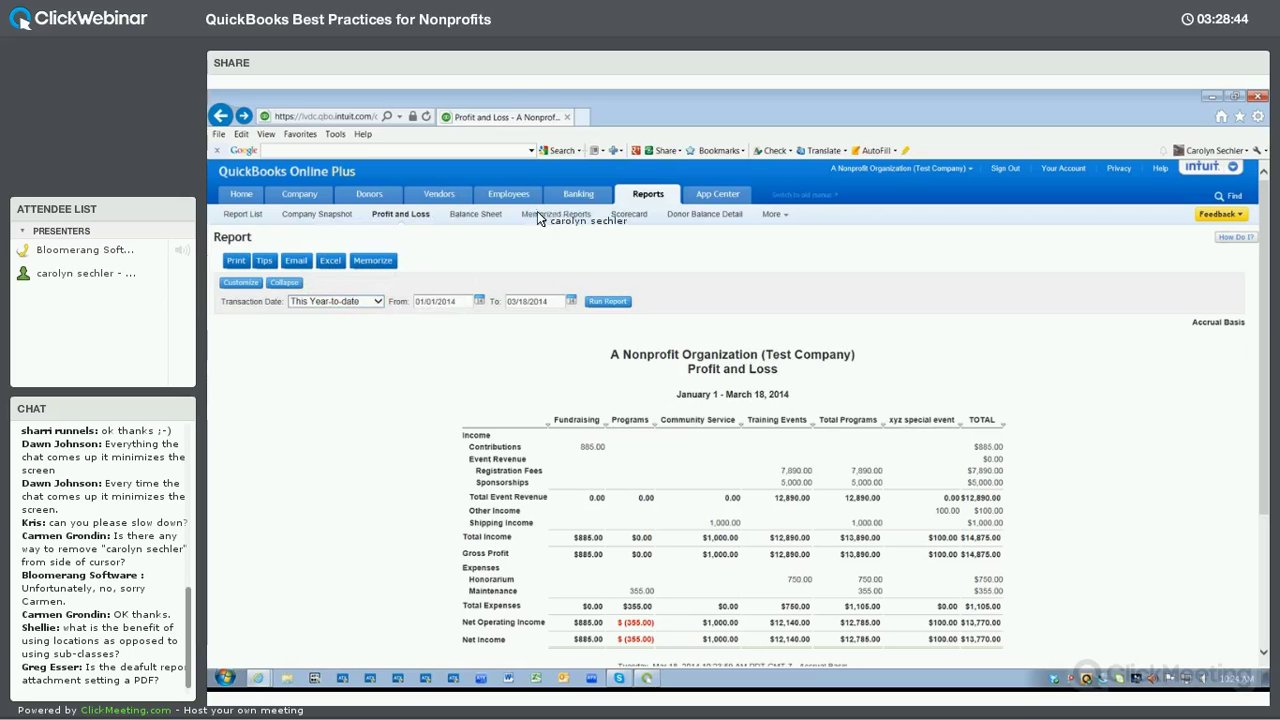
# Start a fresh Profit and Loss report and run it for All Dates.
pyautogui.click(401, 215)
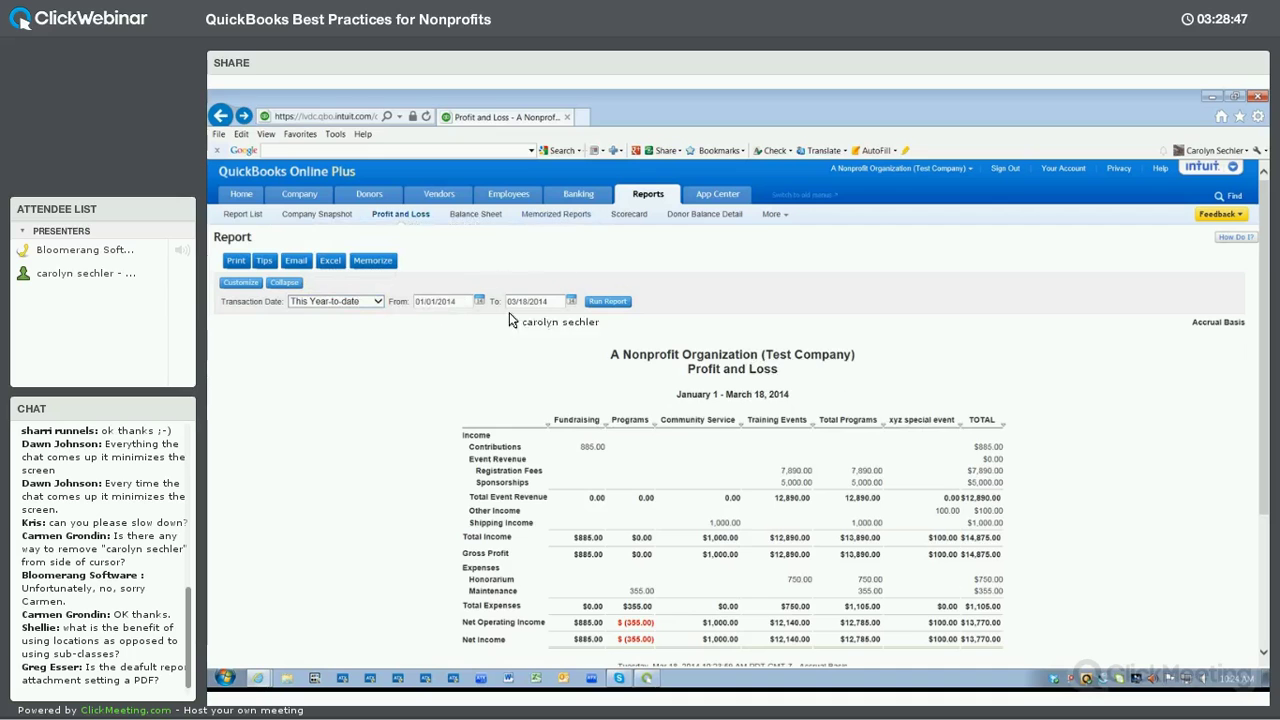
pyautogui.click(358, 301)
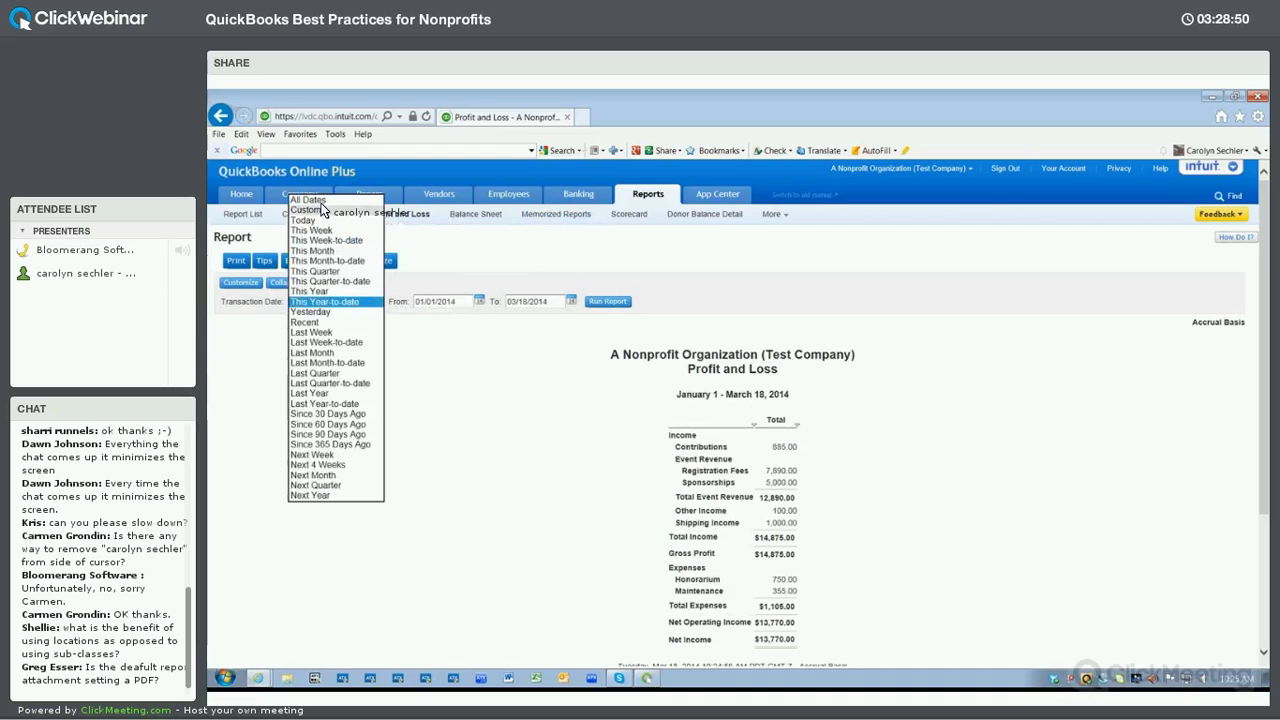
pyautogui.click(609, 302)
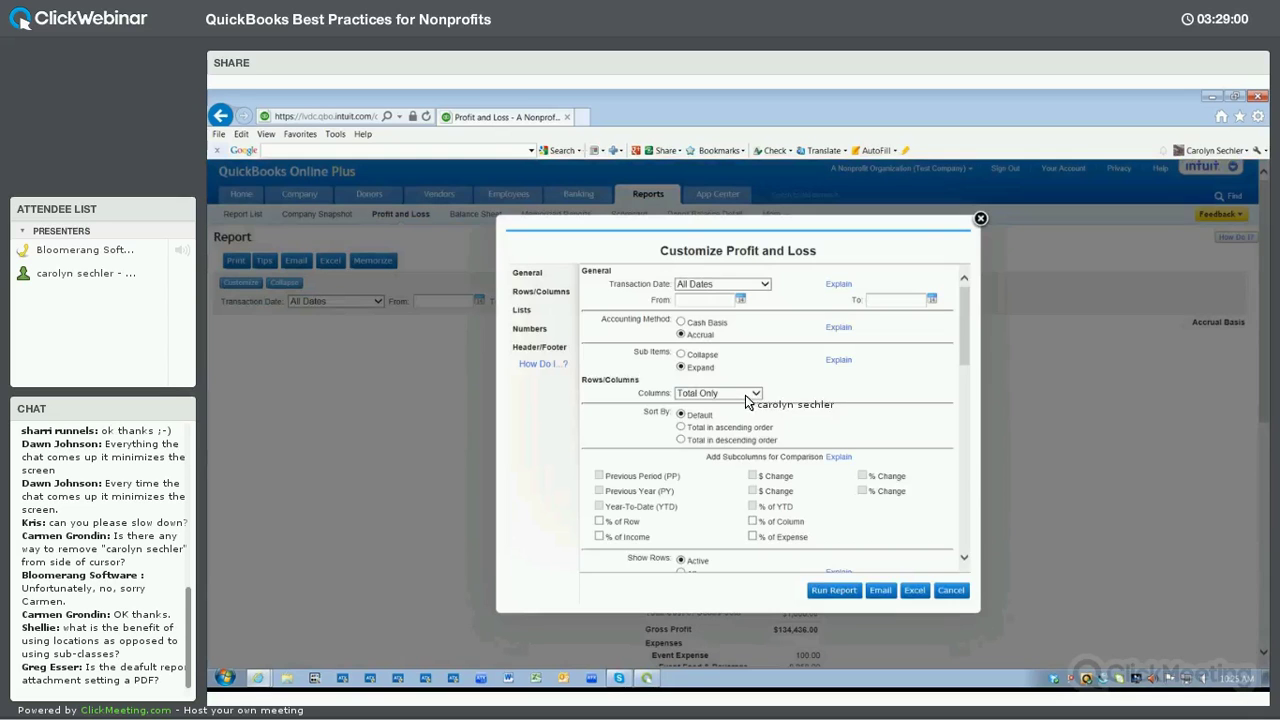
# Customize the all-dates Profit and Loss to show columns by Years with only non-zero rows and columns.
pyautogui.click(748, 396)
pyautogui.click(700, 444)
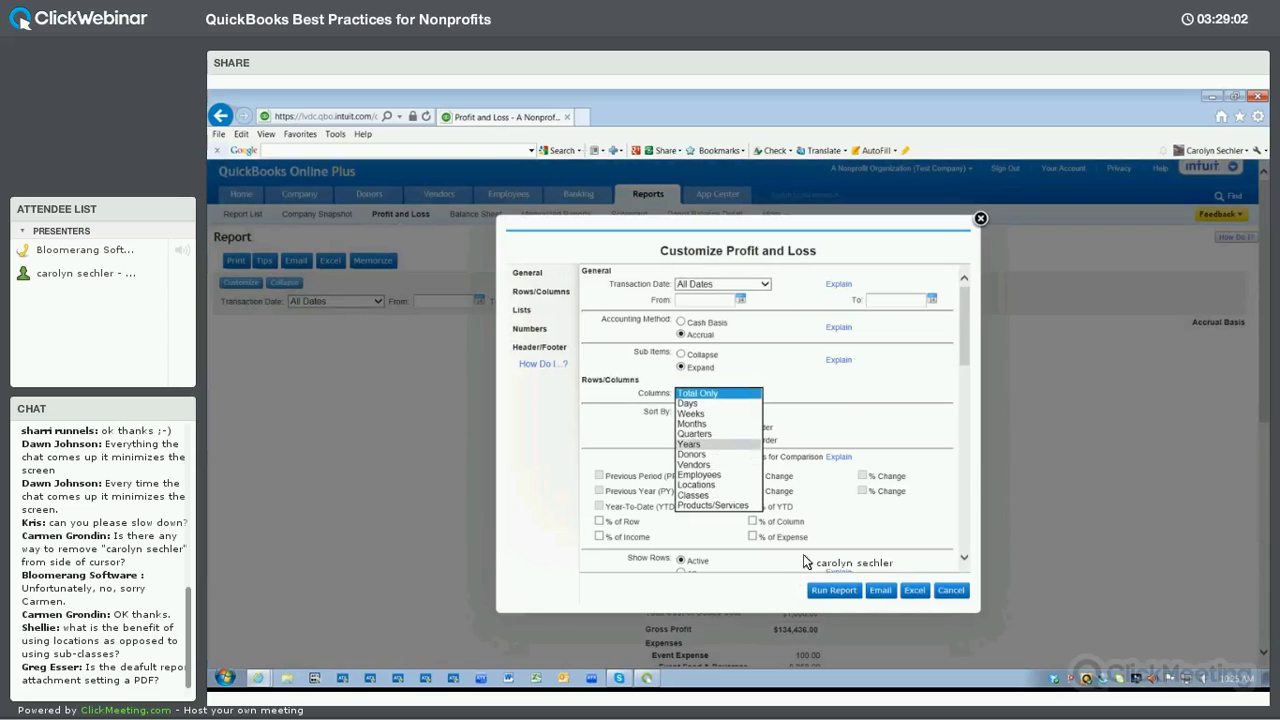
pyautogui.scroll(-2, 683, 496)
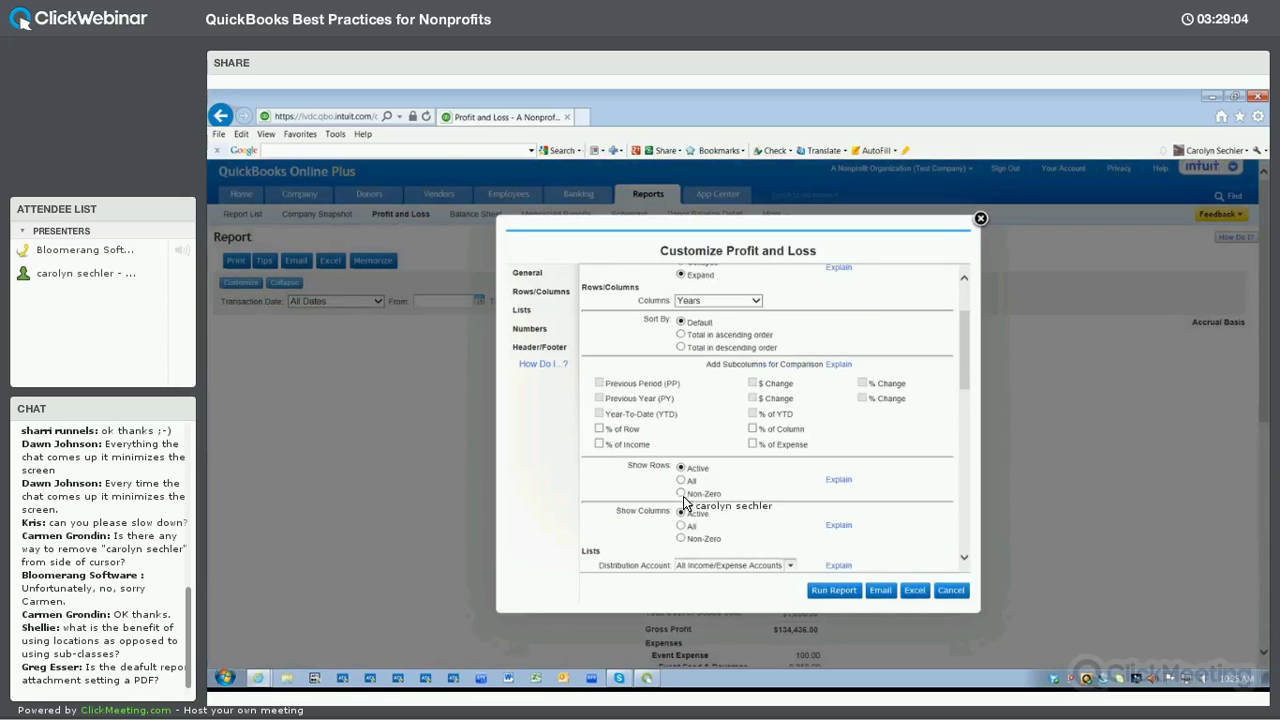
pyautogui.click(681, 539)
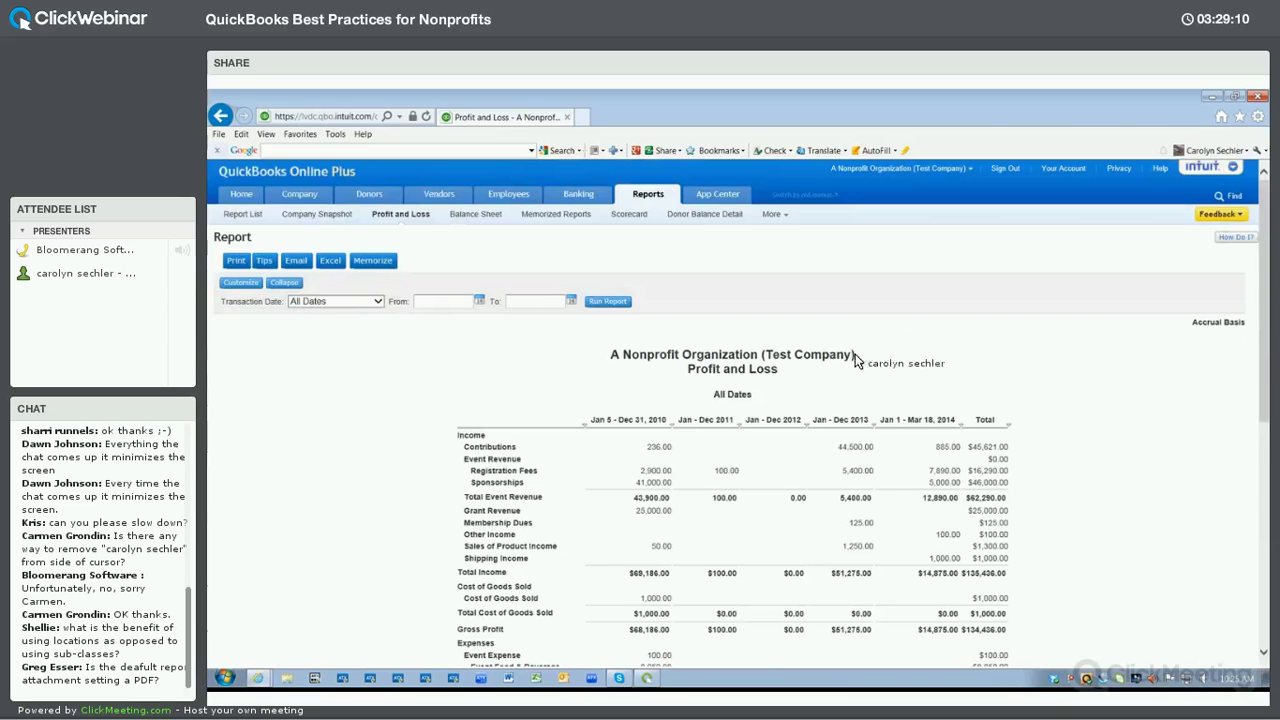
# Collapse the yearly Profit and Loss to its parent accounts and look through the income and expense rows.
pyautogui.scroll(-3, 800, 340)
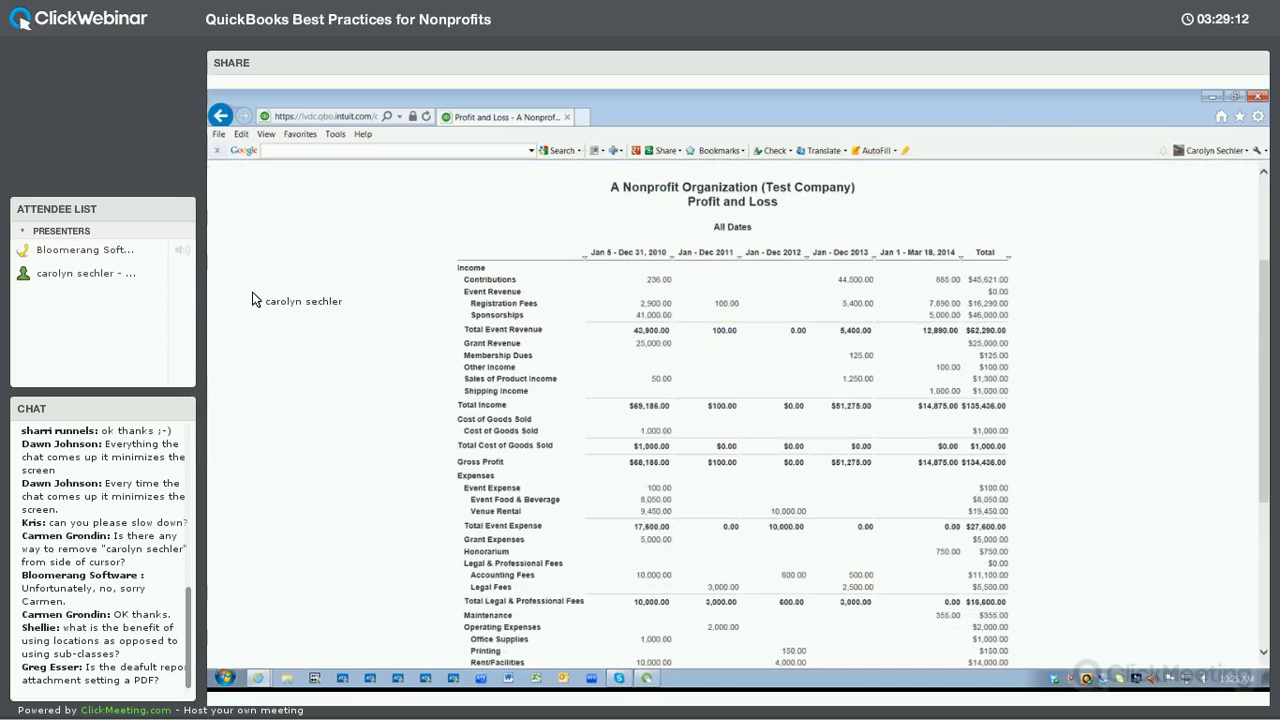
pyautogui.scroll(3, 282, 276)
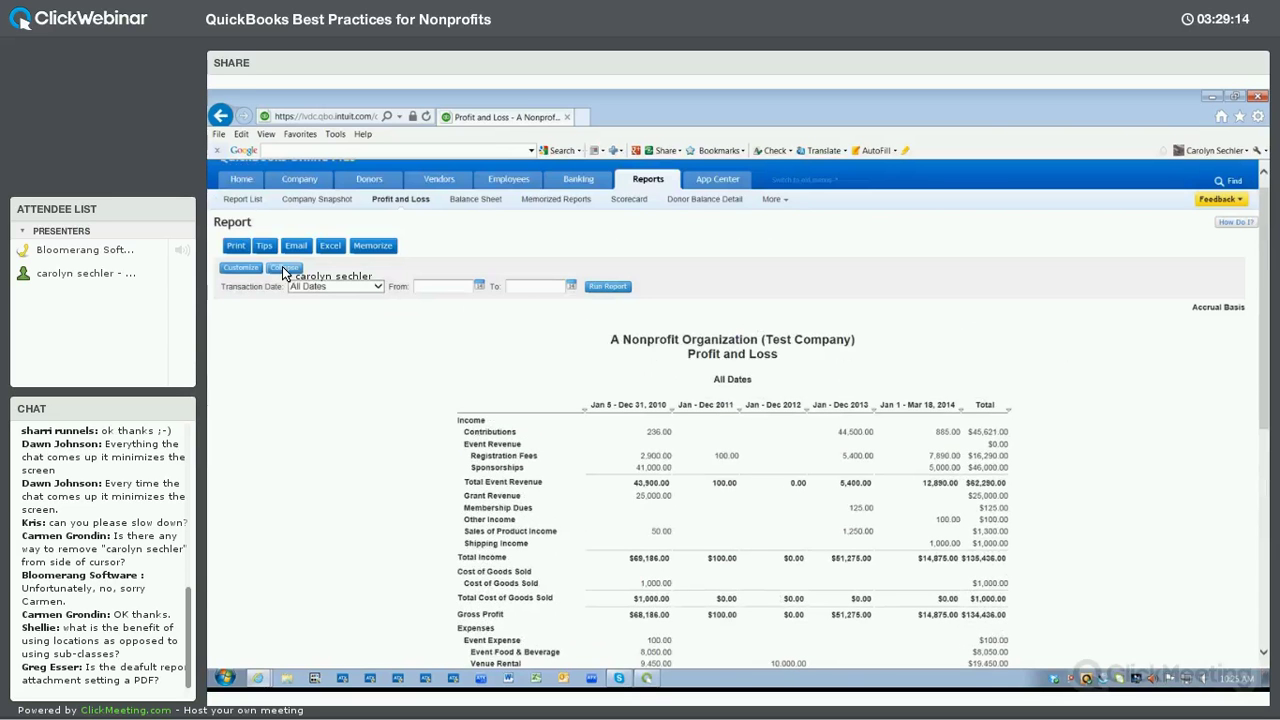
pyautogui.click(284, 270)
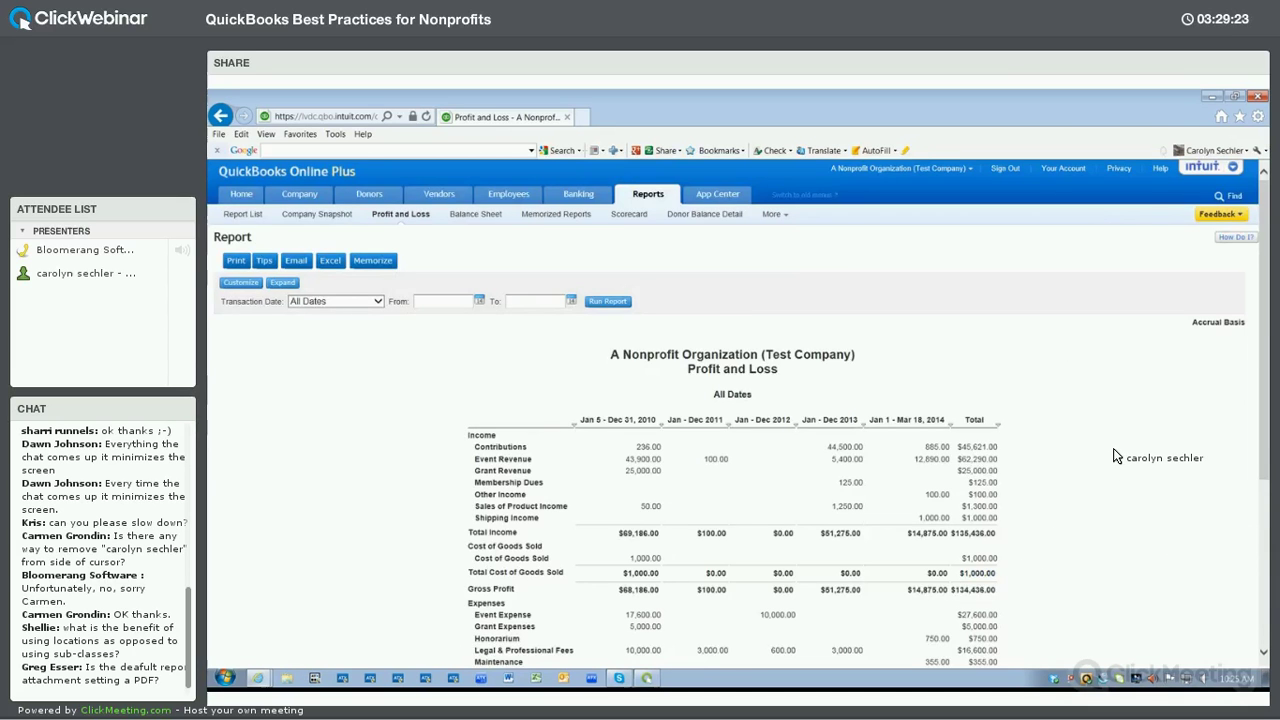
pyautogui.scroll(-3, 1113, 452)
pyautogui.scroll(2, 667, 378)
pyautogui.scroll(-2, 668, 377)
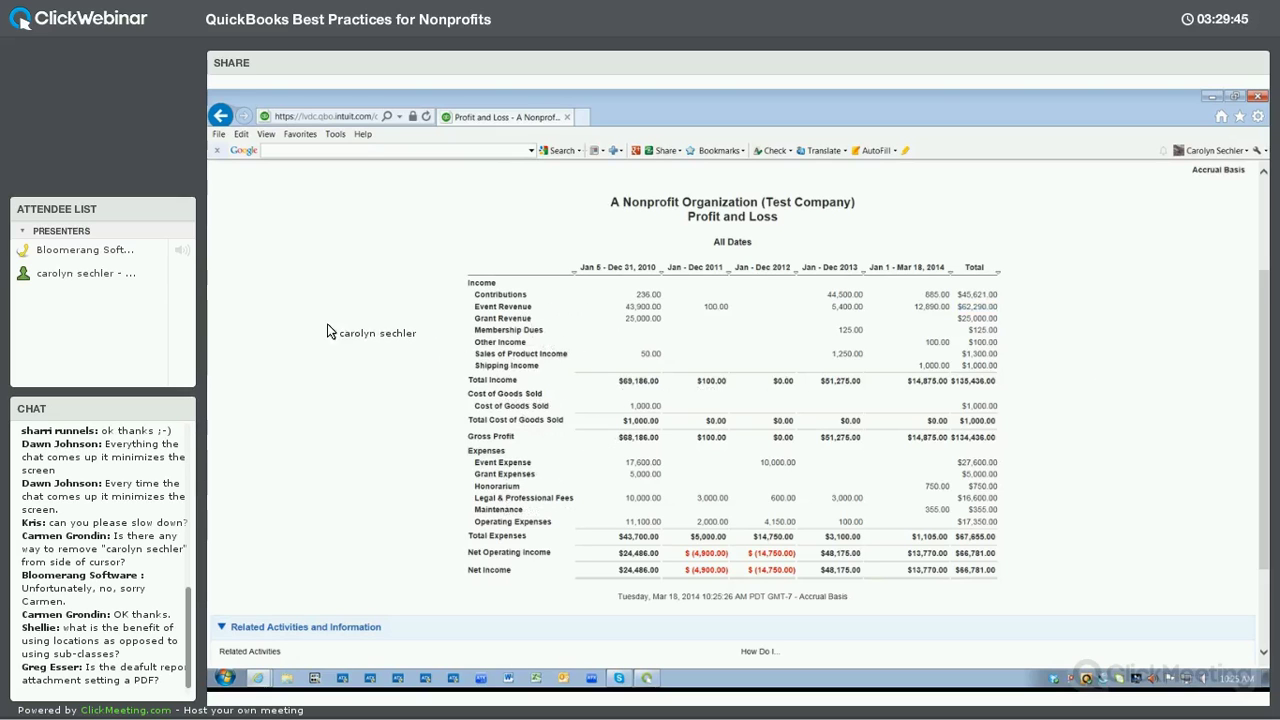
# Expand the subaccounts to review the detailed yearly figures, and collapse the report again.
pyautogui.scroll(3, 292, 300)
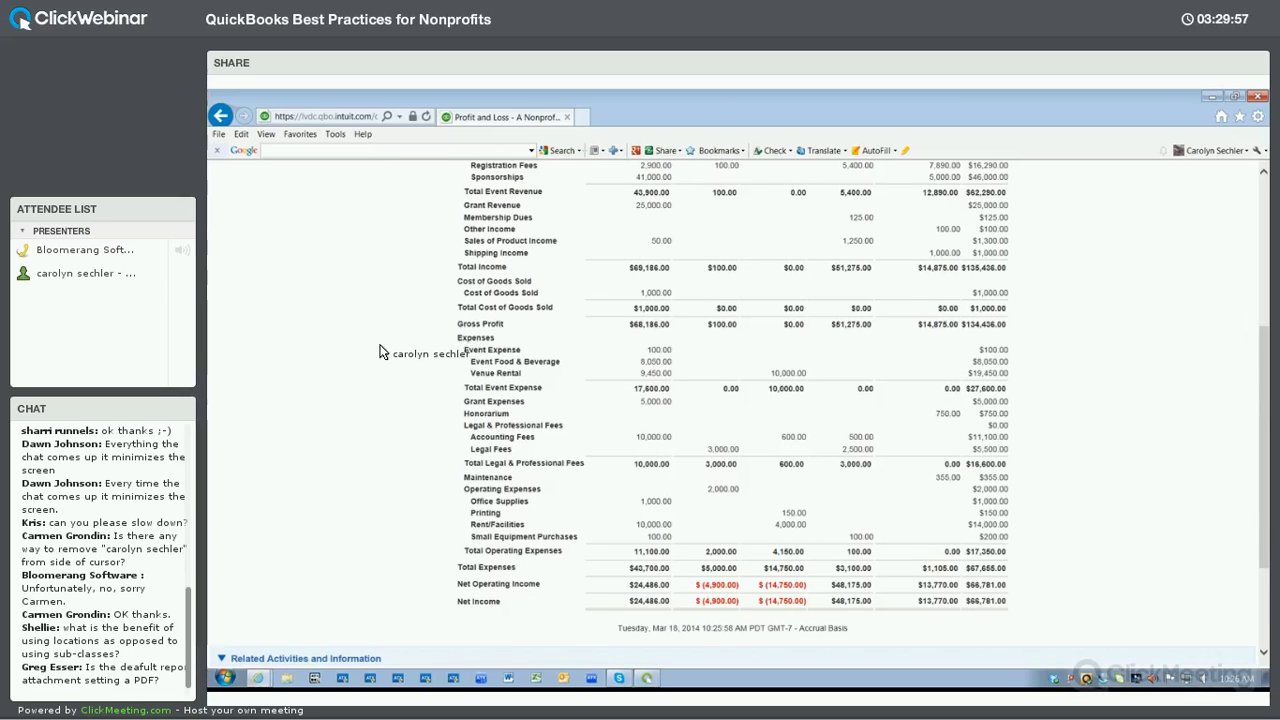
pyautogui.scroll(5, 385, 357)
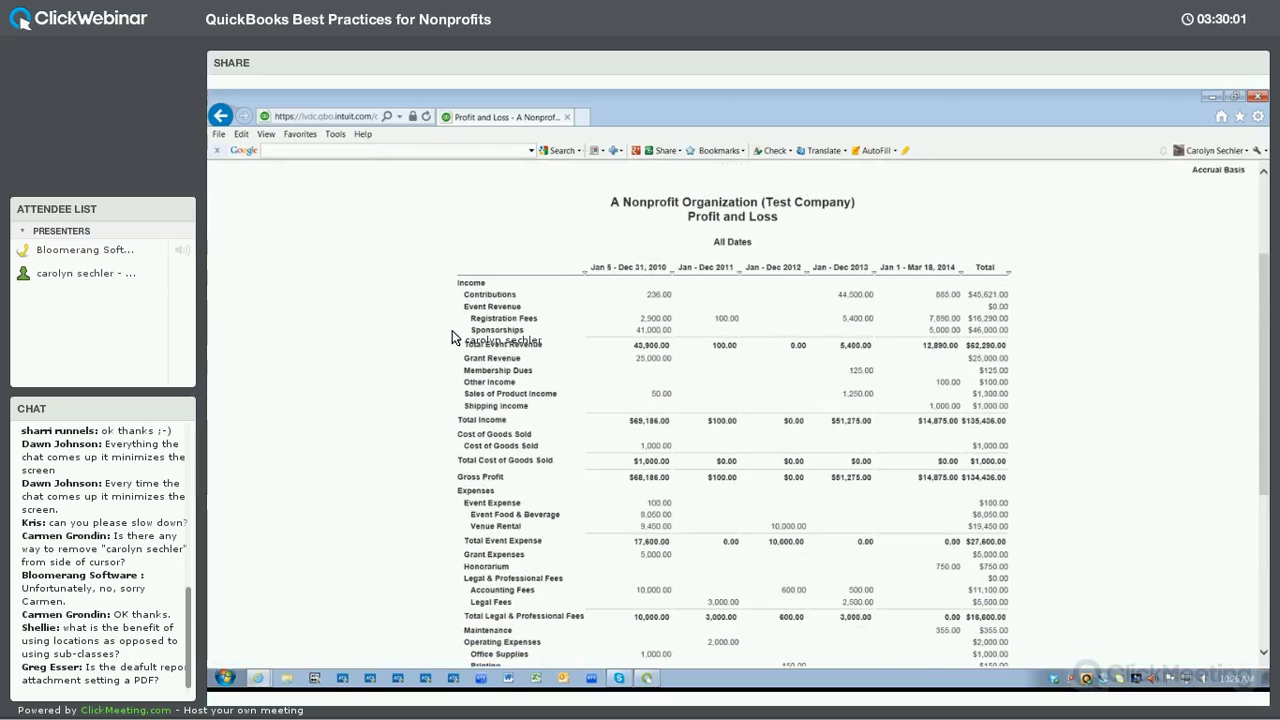
pyautogui.scroll(-2, 540, 372)
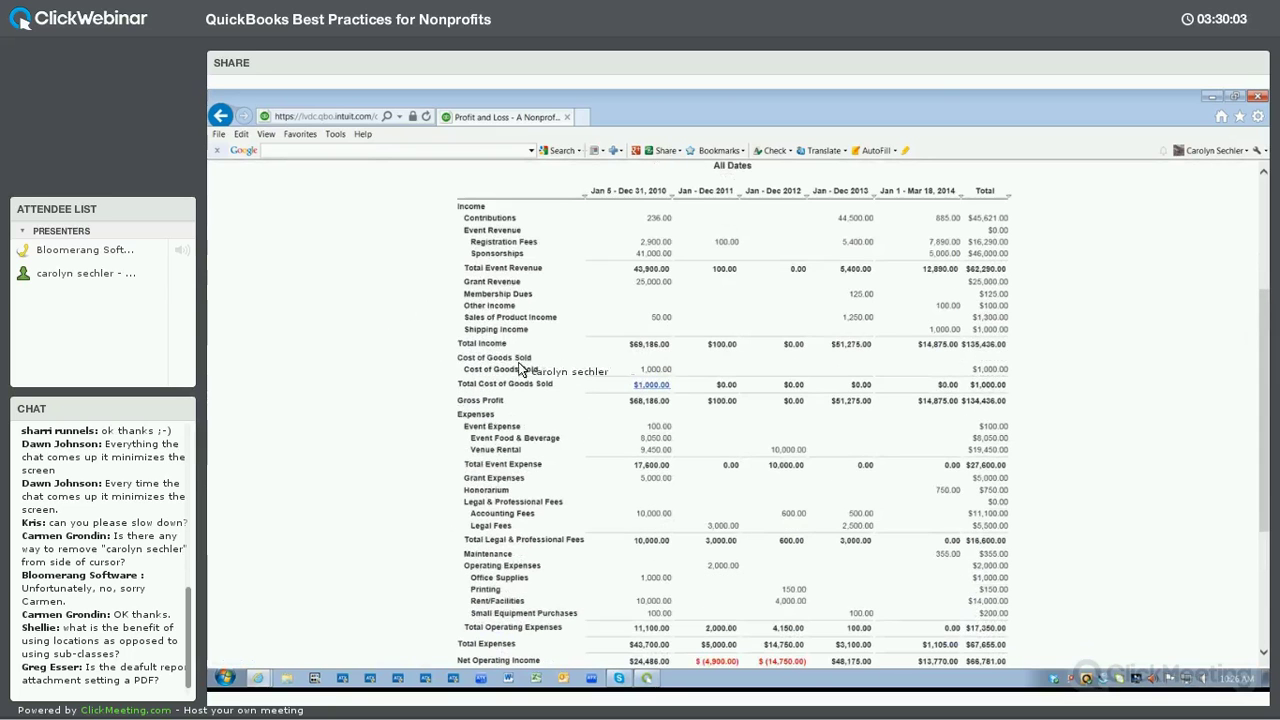
pyautogui.scroll(4, 262, 292)
pyautogui.scroll(1, 246, 292)
pyautogui.click(284, 283)
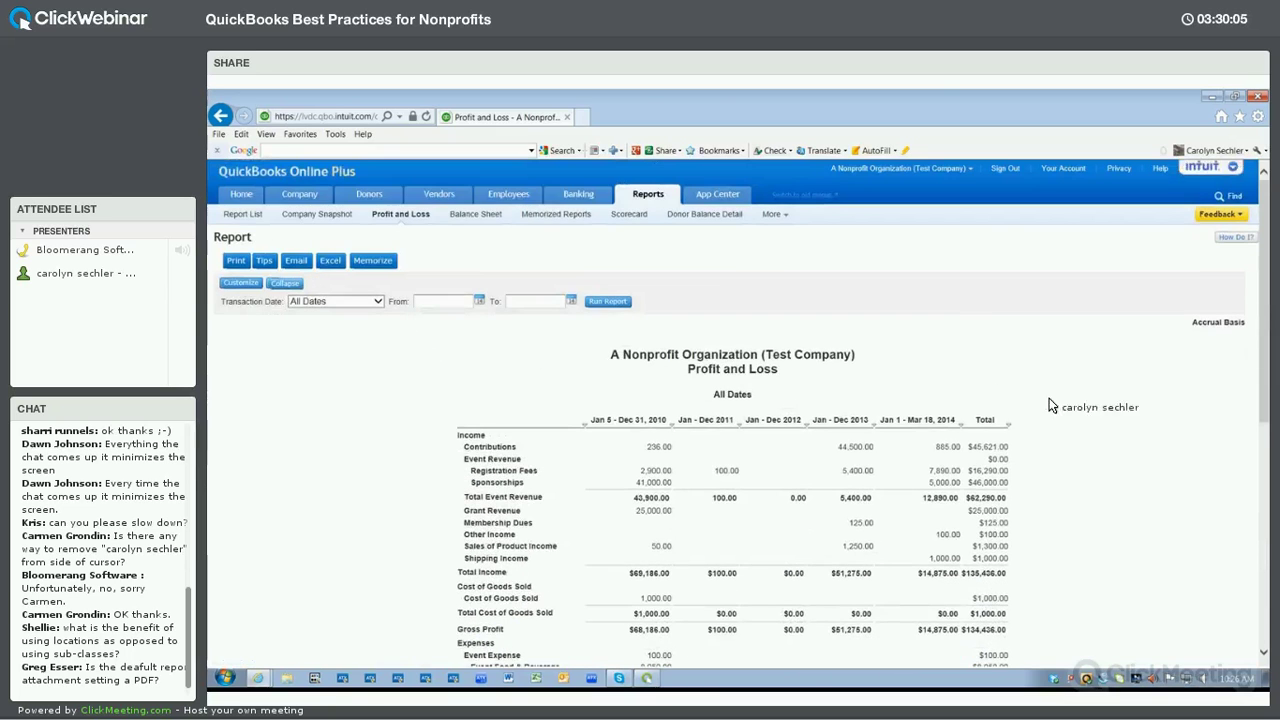
# Open the transactions behind the 2010 Event Revenue amount, and return to the Profit and Loss.
pyautogui.scroll(-3, 1193, 423)
pyautogui.scroll(2, 1193, 423)
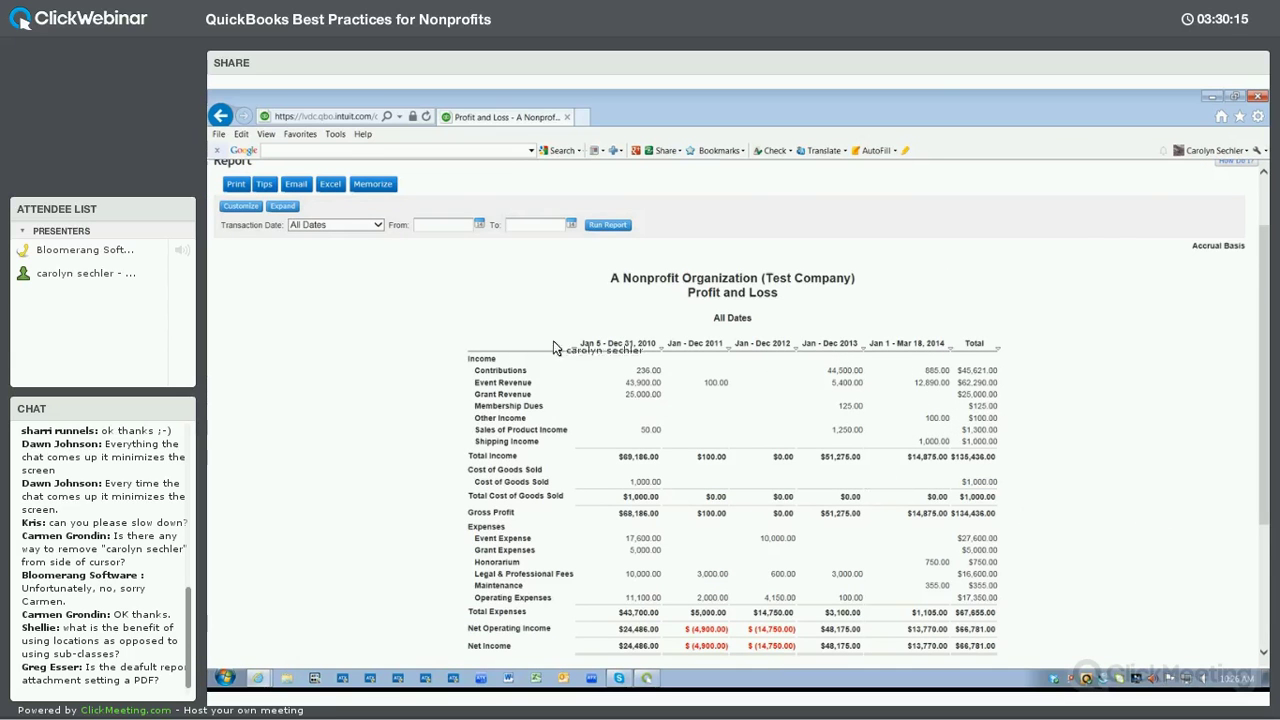
pyautogui.scroll(-3, 557, 342)
pyautogui.scroll(2, 640, 312)
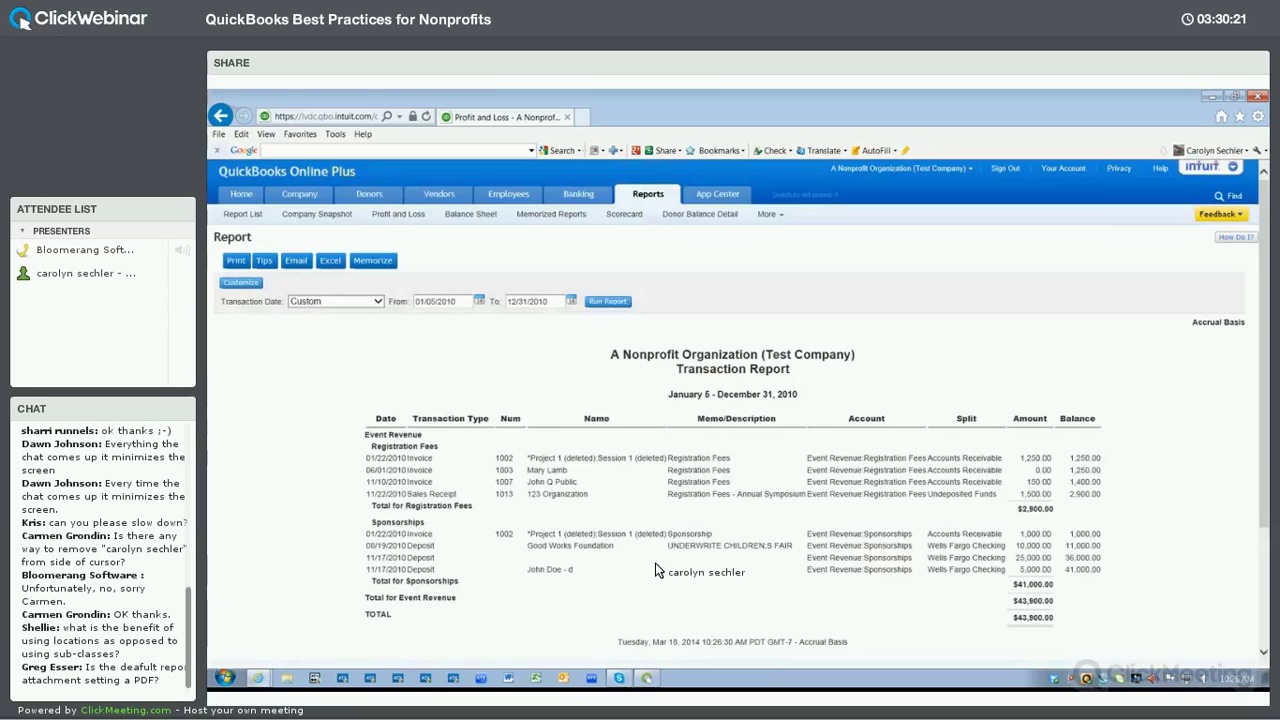
pyautogui.click(220, 116)
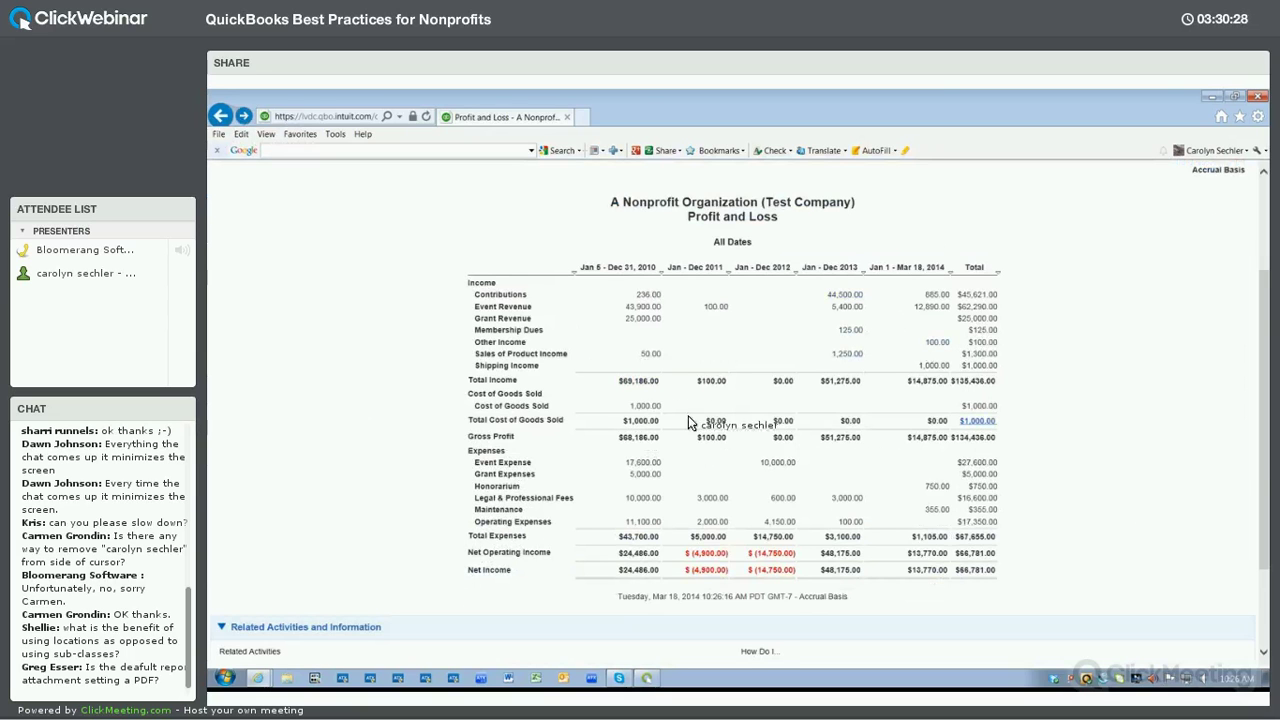
# Open the Company Snapshot and look over its income and expense charts.
pyautogui.scroll(3, 340, 405)
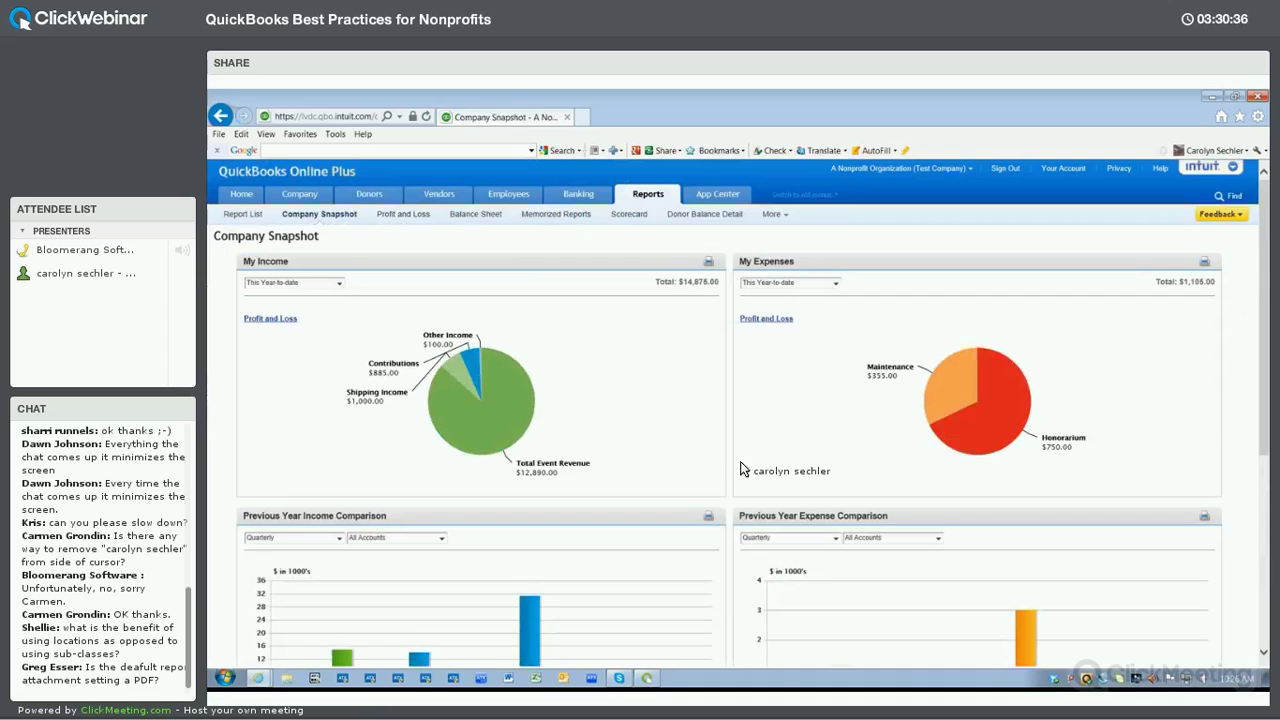
pyautogui.scroll(-1, 757, 466)
pyautogui.scroll(1, 614, 451)
pyautogui.scroll(-1, 596, 445)
pyautogui.scroll(1, 312, 240)
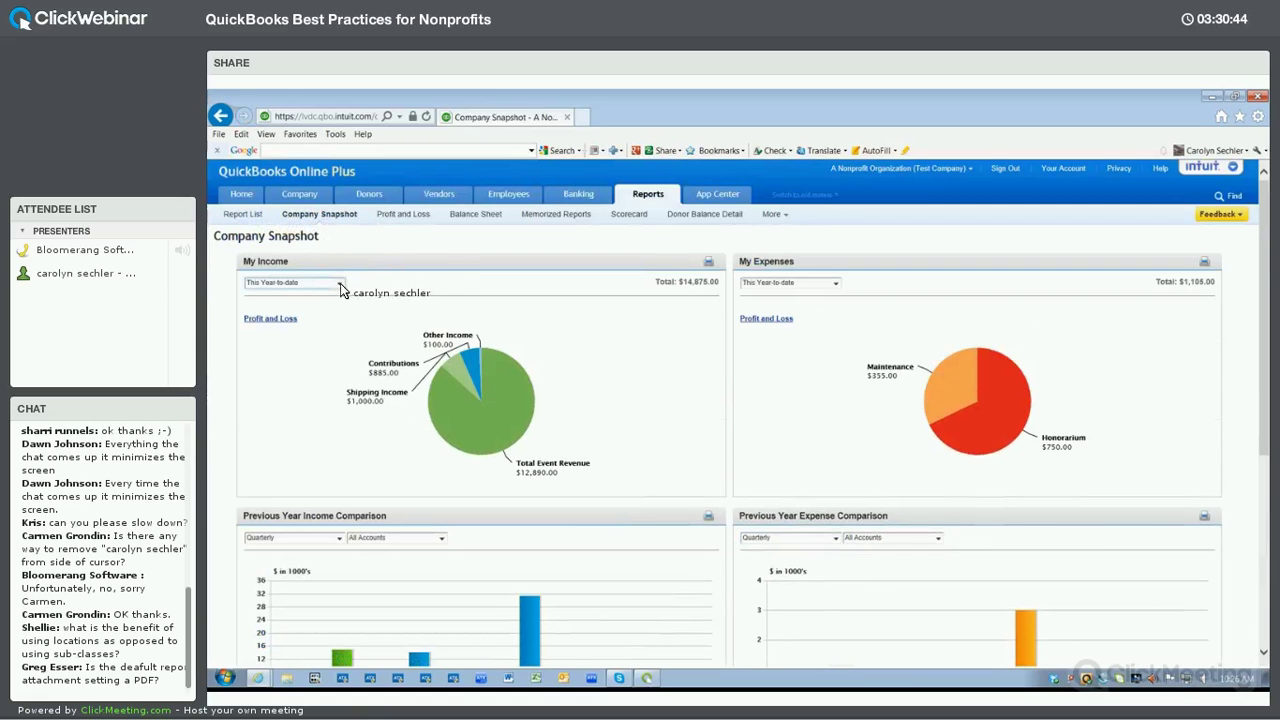
# Open the transactions behind the Total Event Revenue slice of the income chart, and return to the Company Snapshot.
pyautogui.moveTo(491, 378)
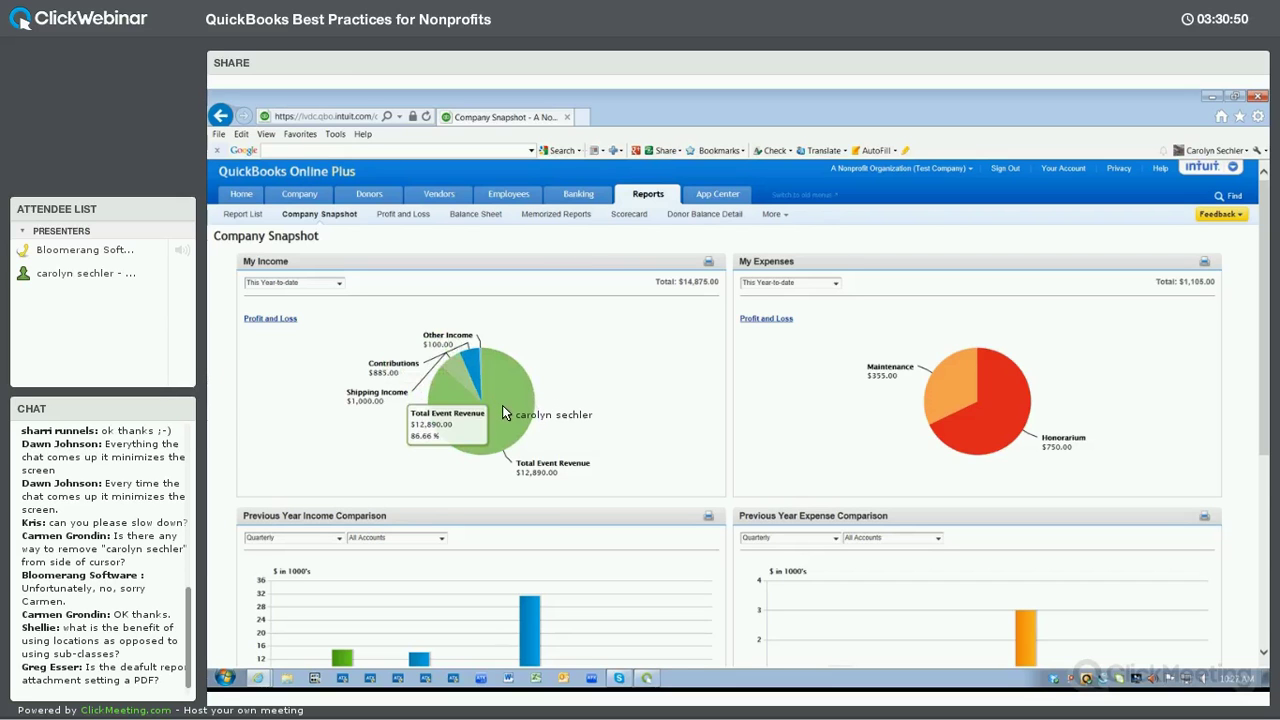
pyautogui.click(502, 405)
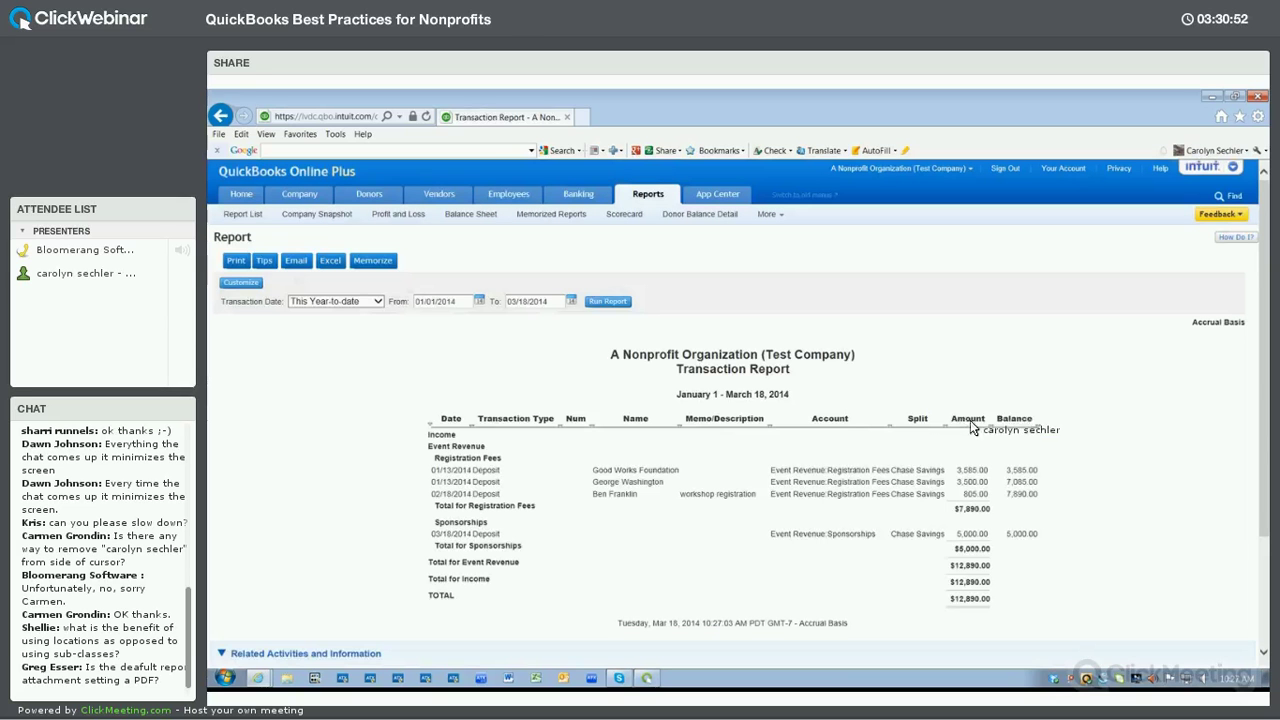
pyautogui.click(220, 115)
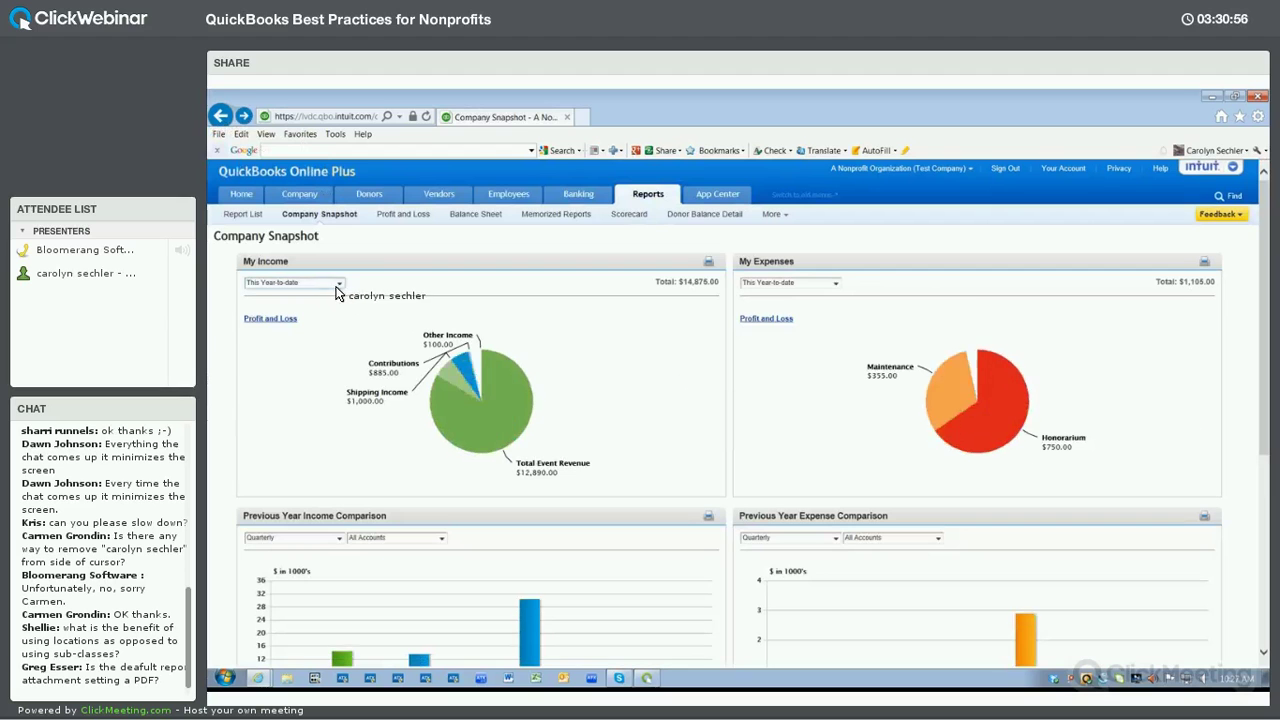
# Set the period of both the My Income and My Expenses charts to Last Year.
pyautogui.click(337, 285)
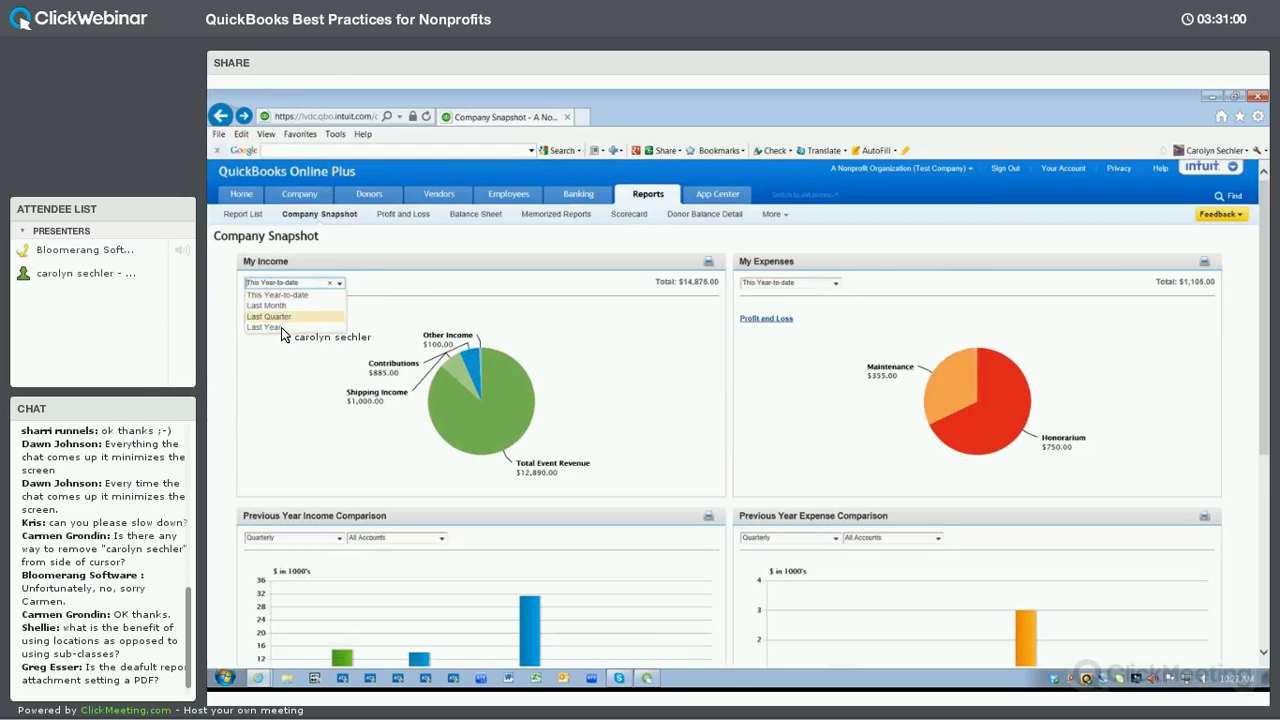
pyautogui.click(281, 327)
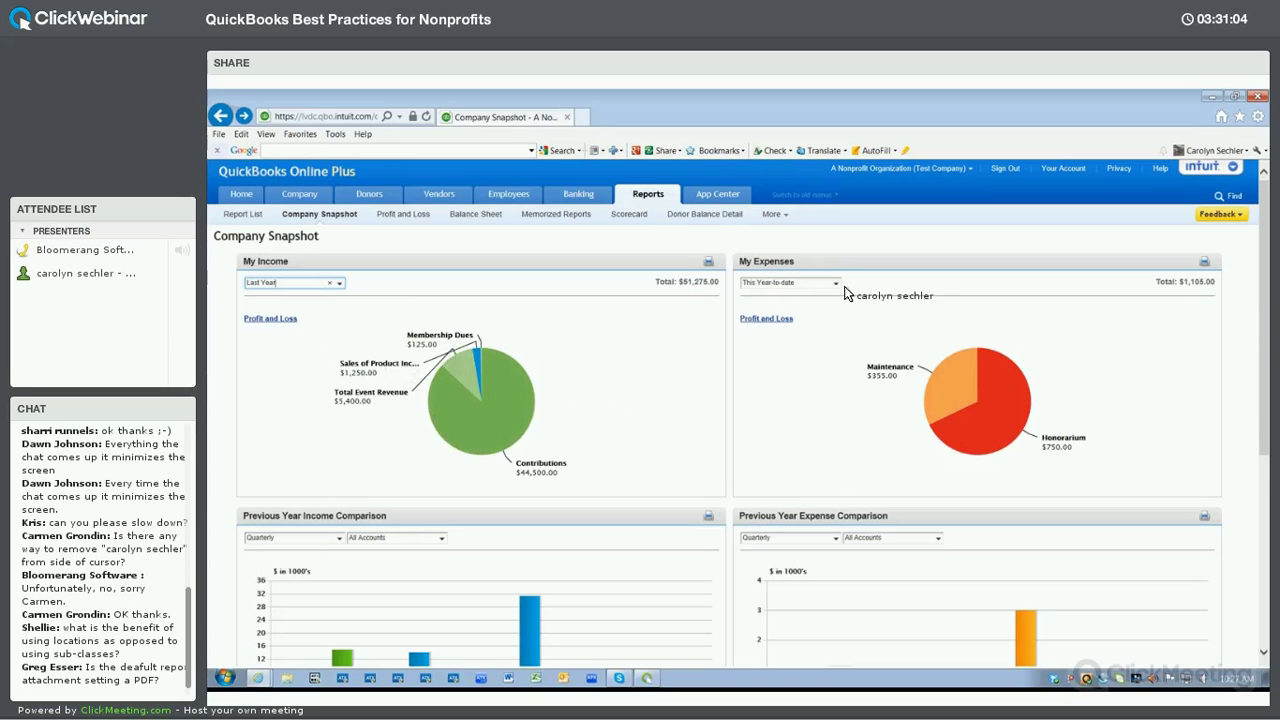
pyautogui.click(790, 282)
pyautogui.click(815, 360)
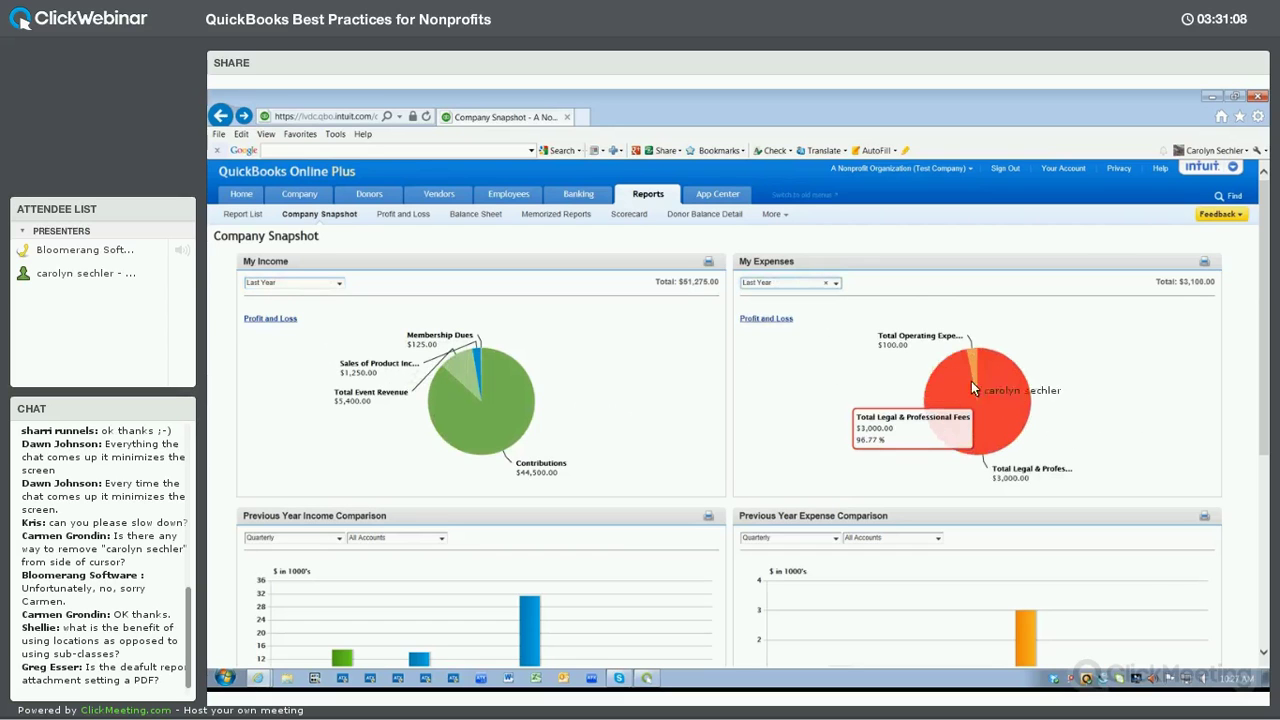
# Switch the My Expenses chart to Last Month, and set its period back to This Year-to-date.
pyautogui.click(832, 284)
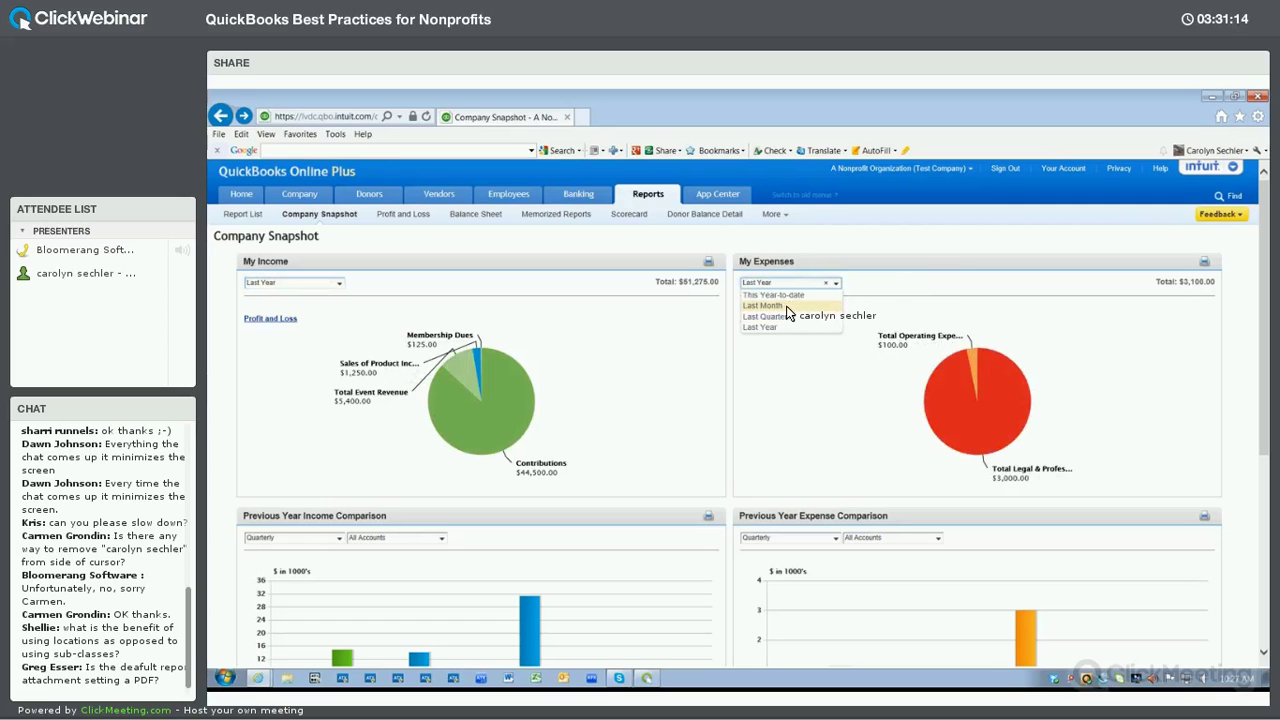
pyautogui.click(787, 309)
pyautogui.click(820, 286)
pyautogui.click(815, 297)
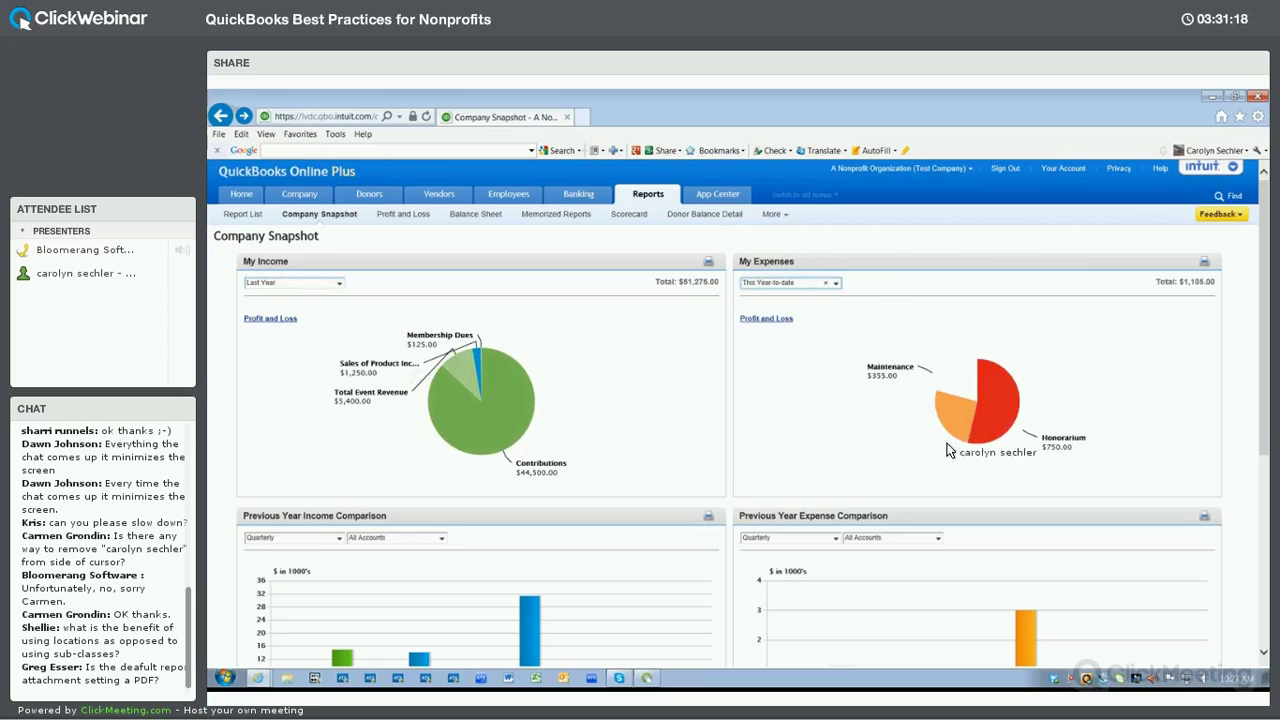
# Open the Grant Report Writers, Inc check behind the Honorarium expense slice, change its location to Training Track:Track 2, and save it.
pyautogui.moveTo(985, 424)
pyautogui.click(985, 424)
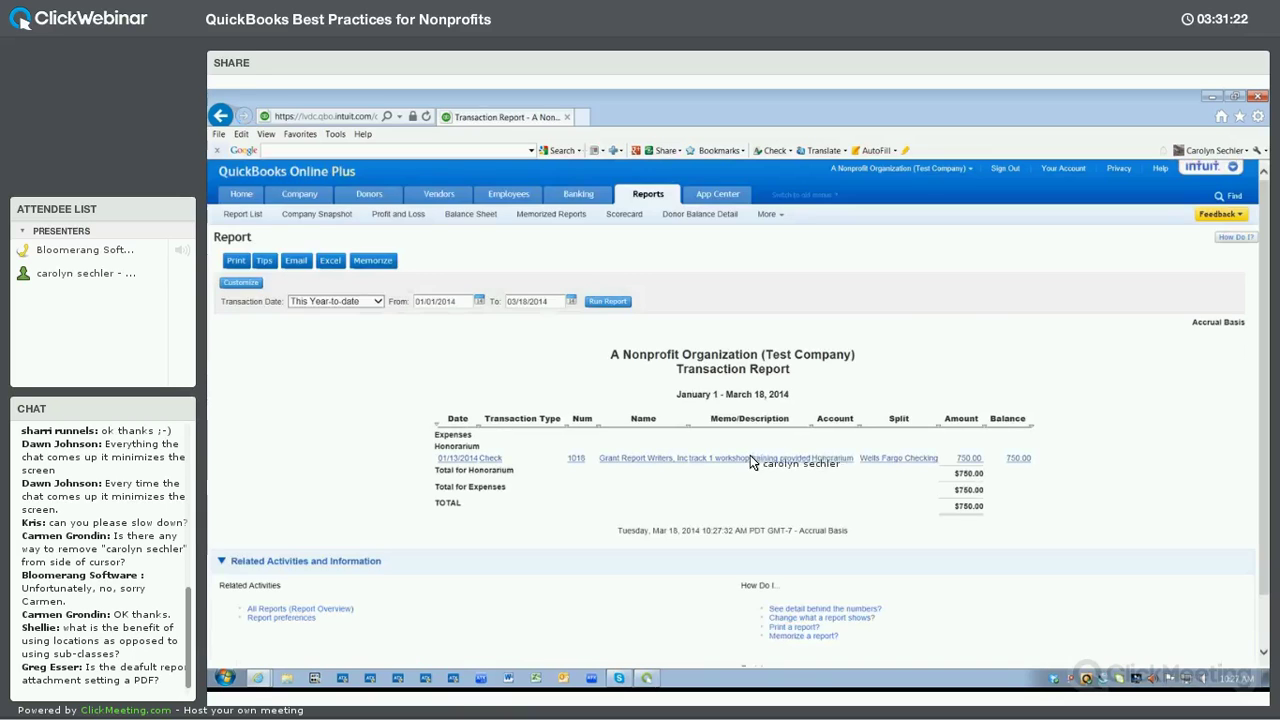
pyautogui.click(750, 458)
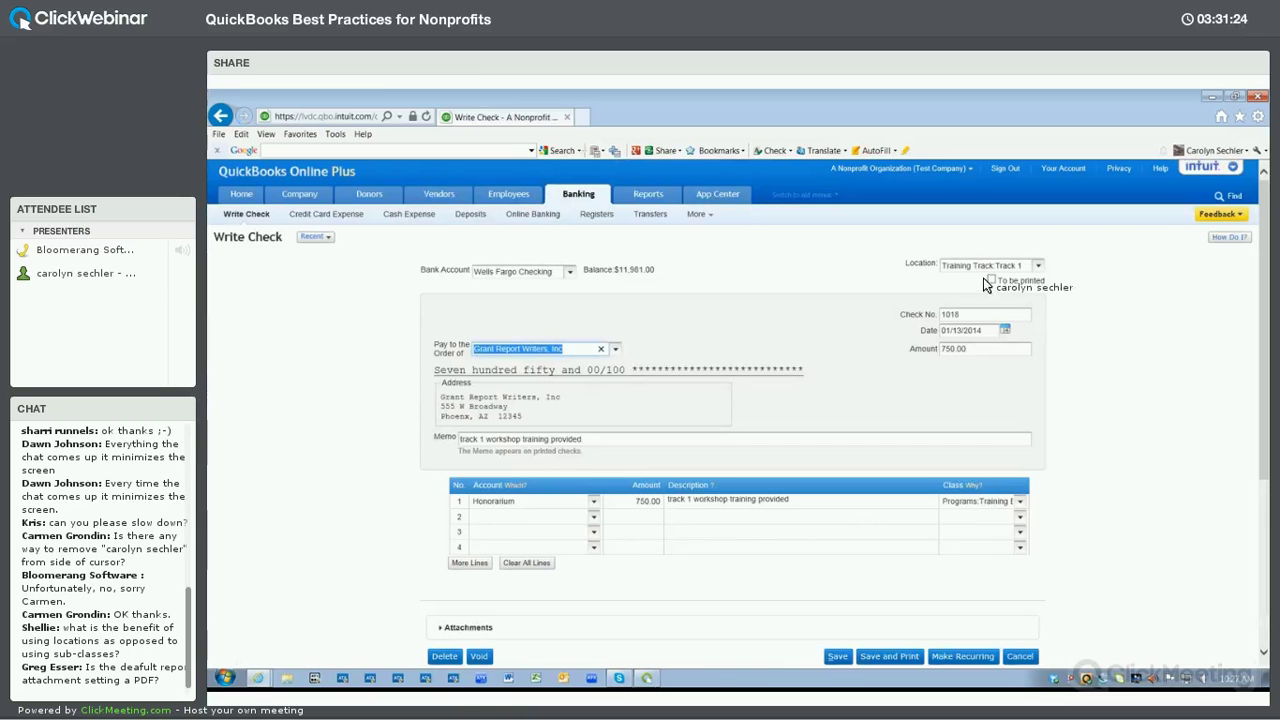
pyautogui.click(1030, 266)
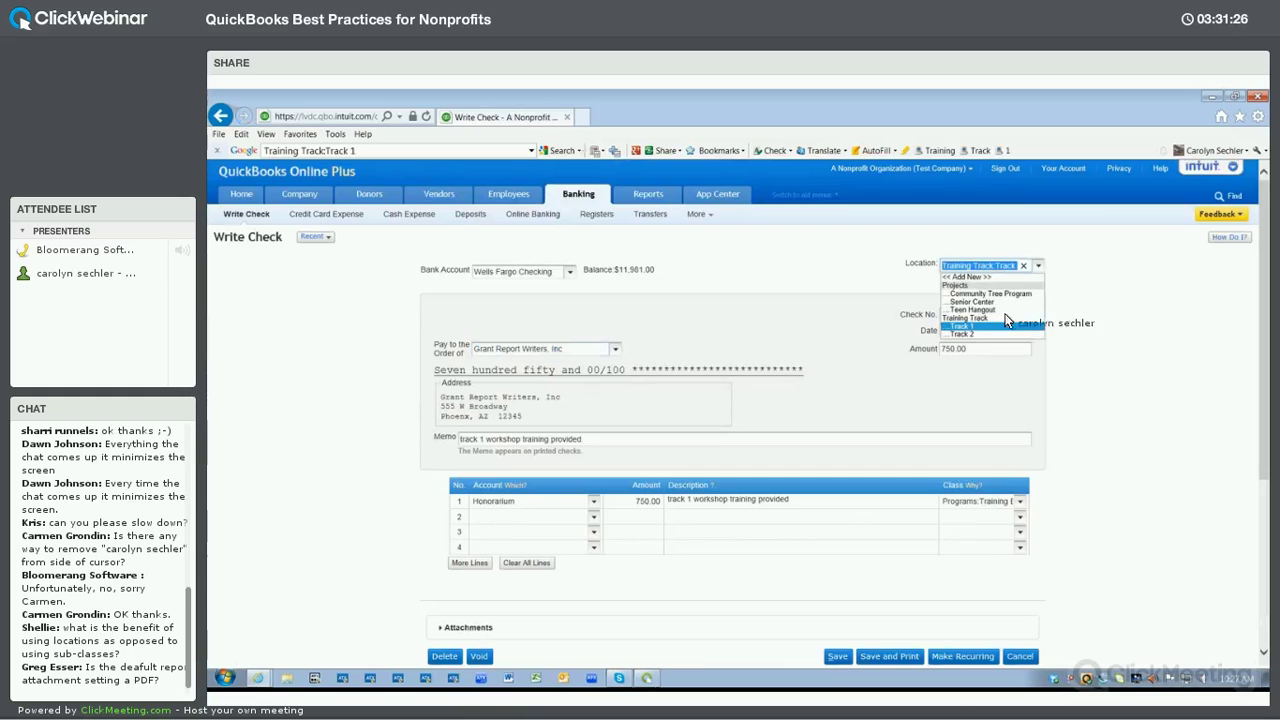
pyautogui.click(998, 335)
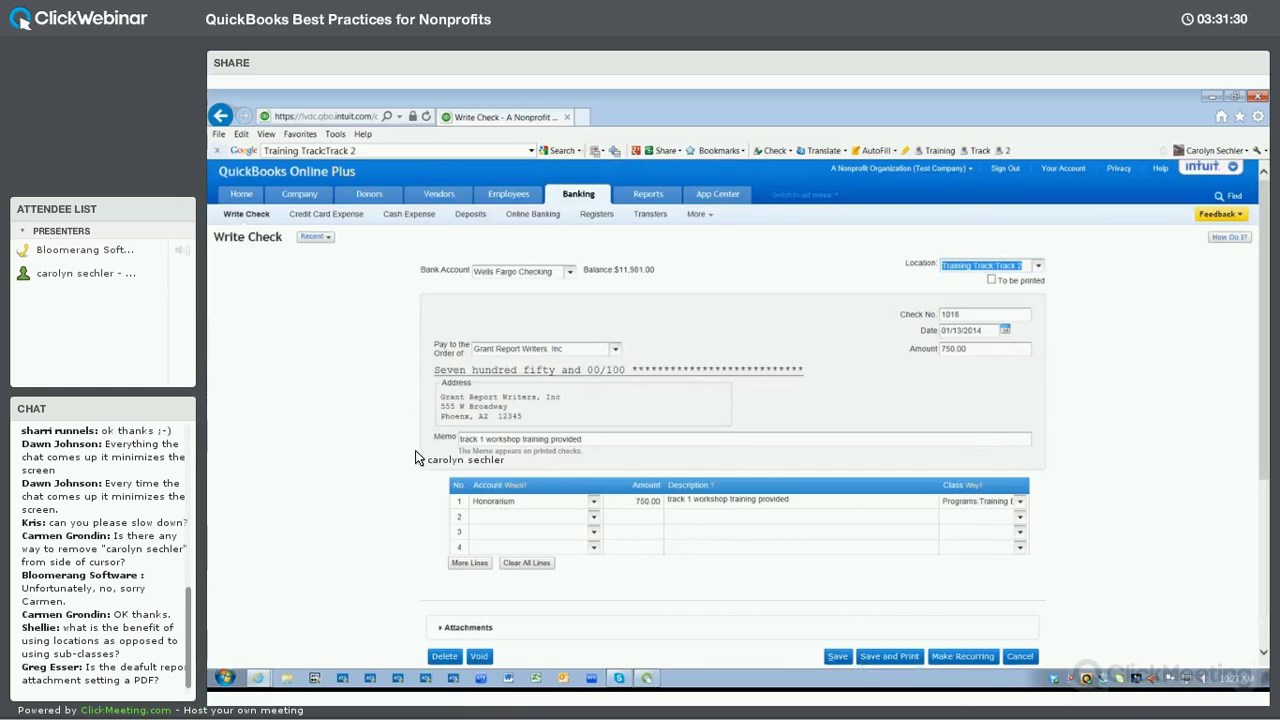
pyautogui.click(420, 452)
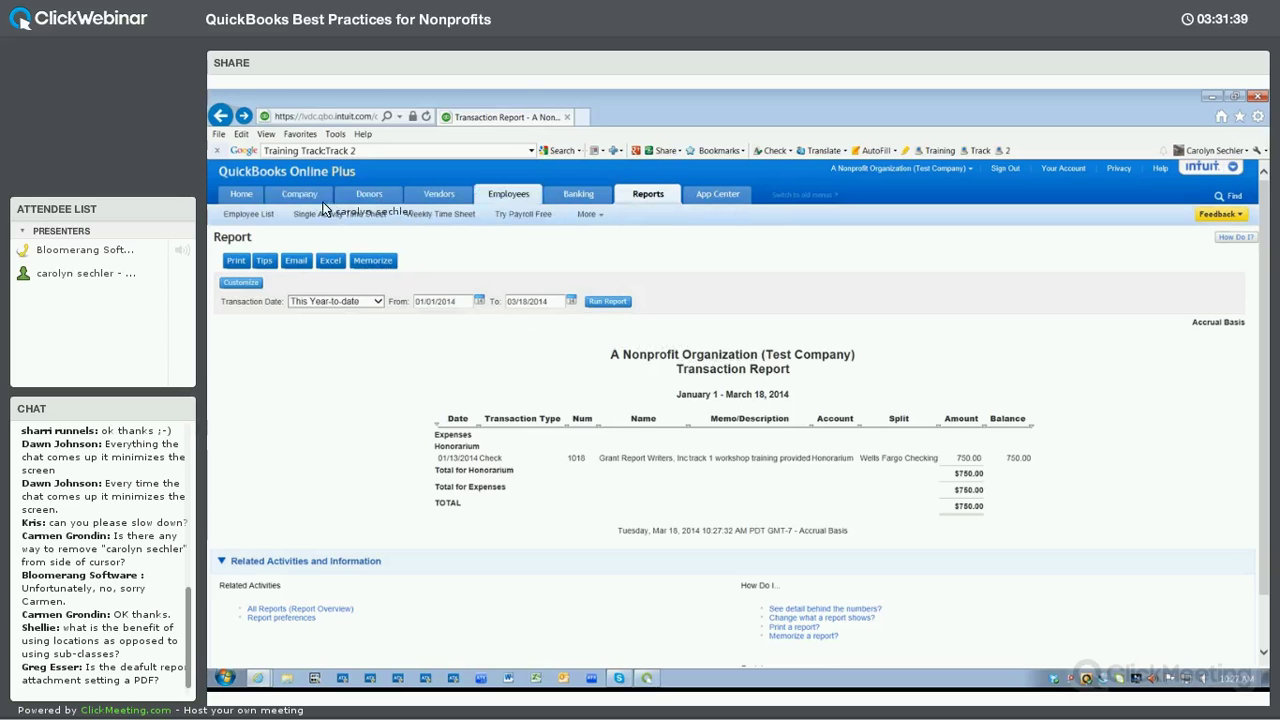
# Open the Activity Log and bring up the change history of the most recently edited Grant Report Writers, Inc check.
pyautogui.click(547, 217)
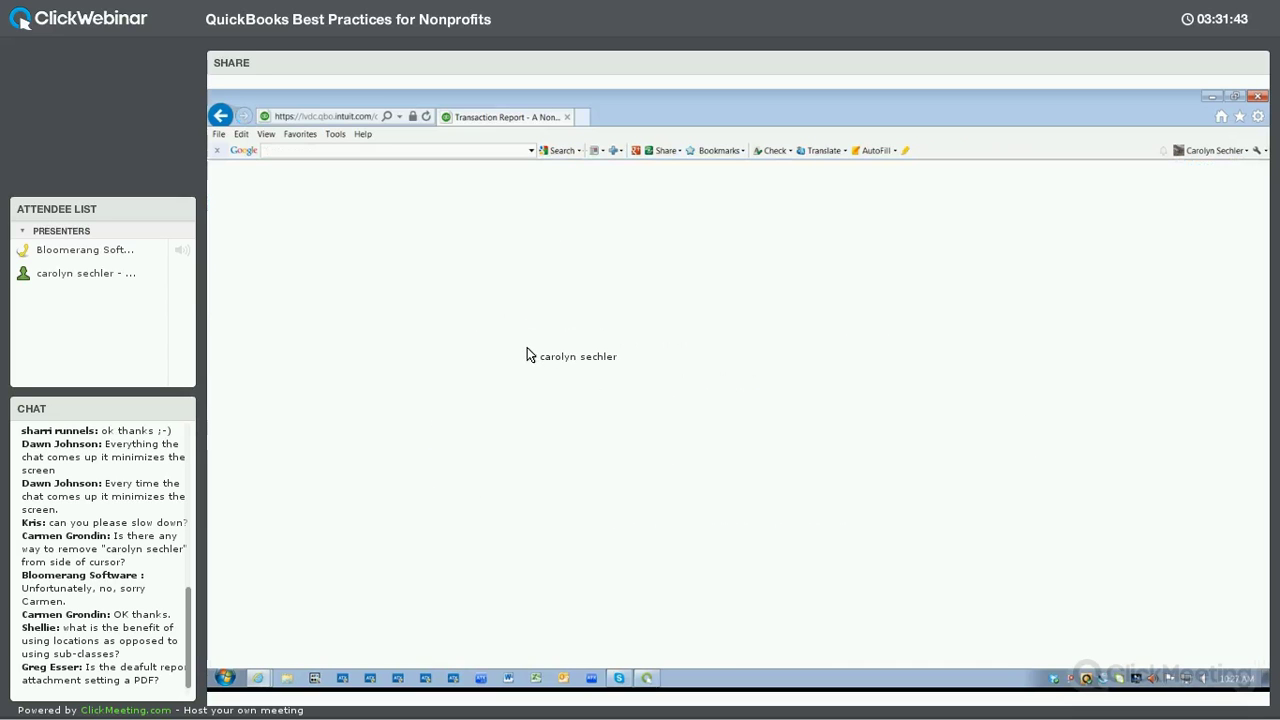
pyautogui.scroll(-3, 391, 545)
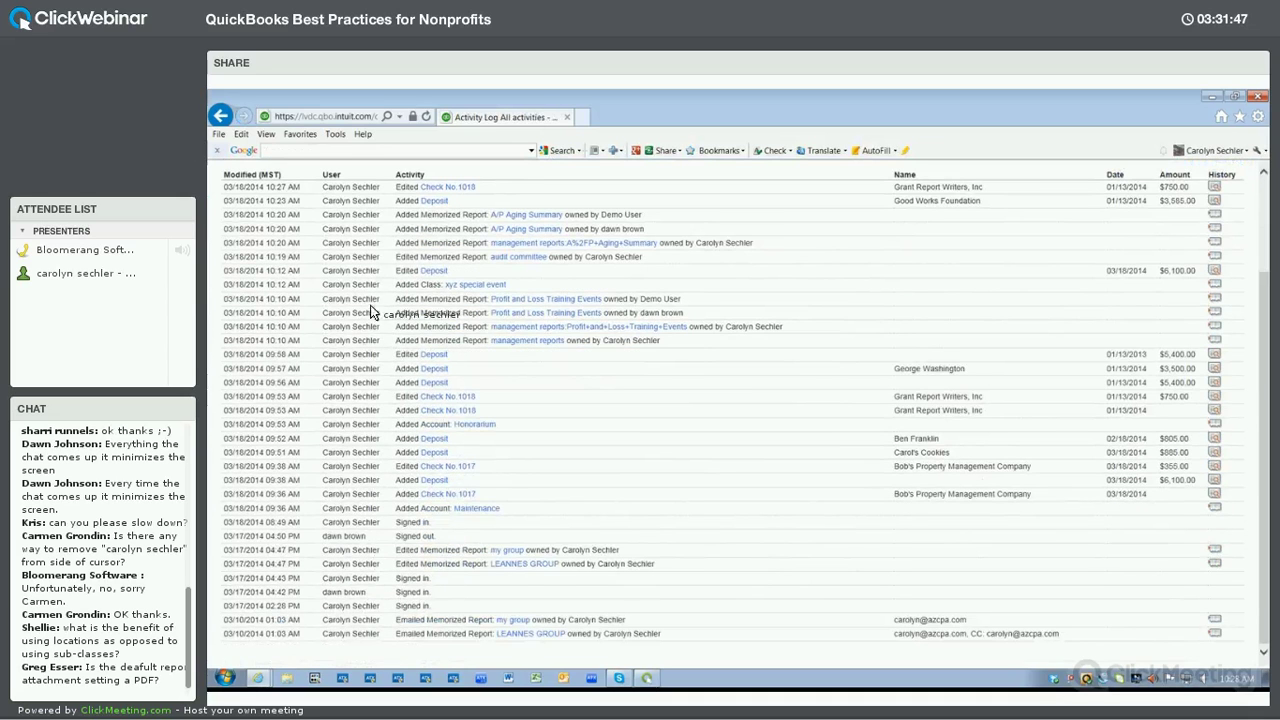
pyautogui.click(1214, 186)
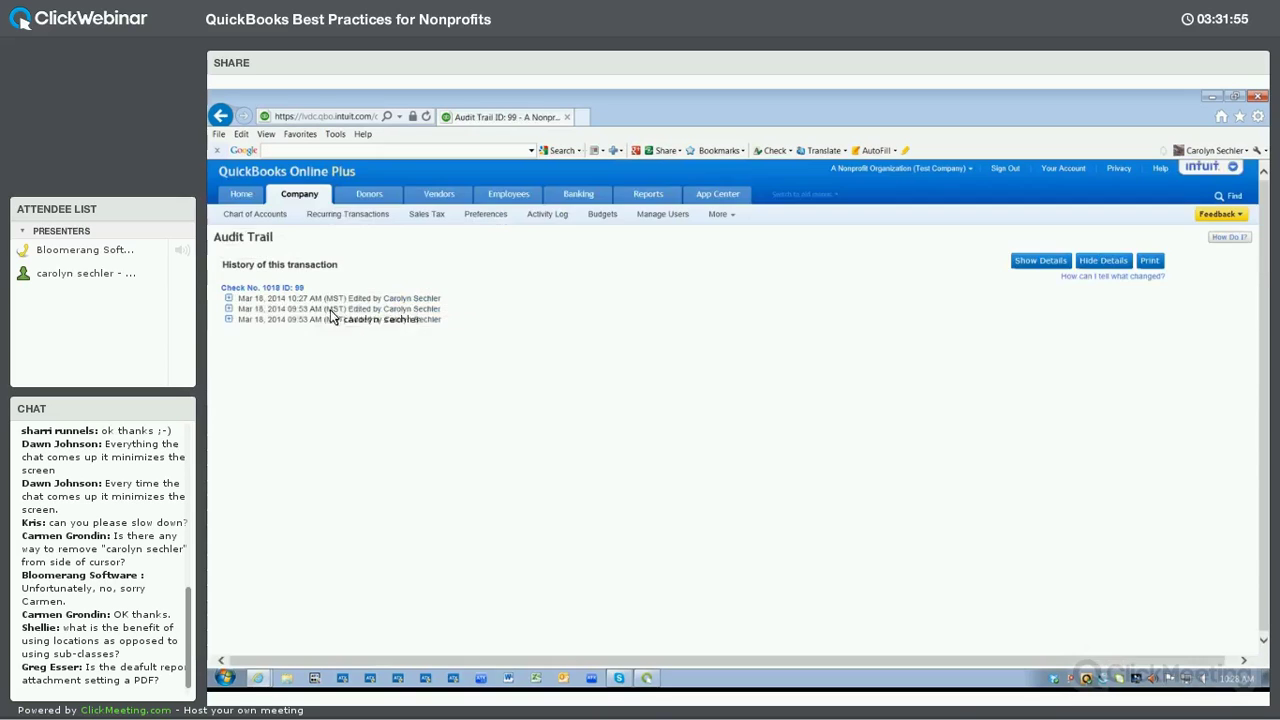
# Expand all three entries of the check's audit trail and compare the amount and location changes.
pyautogui.click(228, 298)
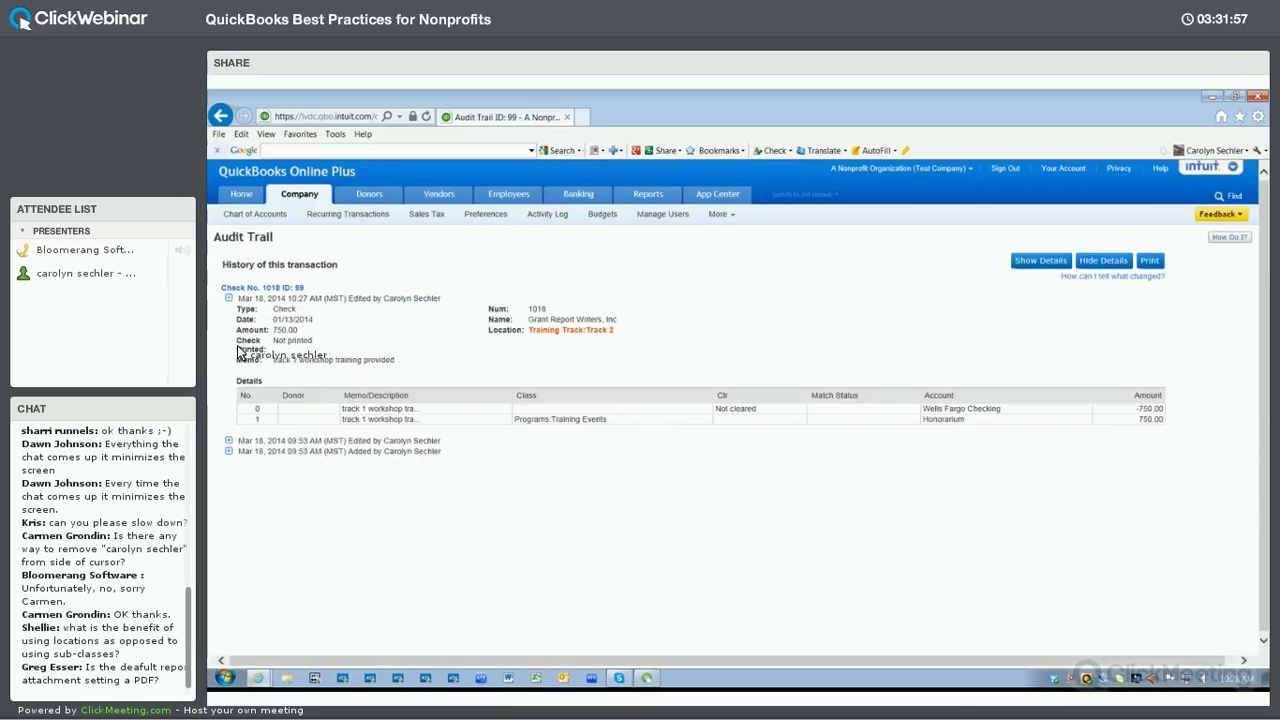
pyautogui.click(228, 441)
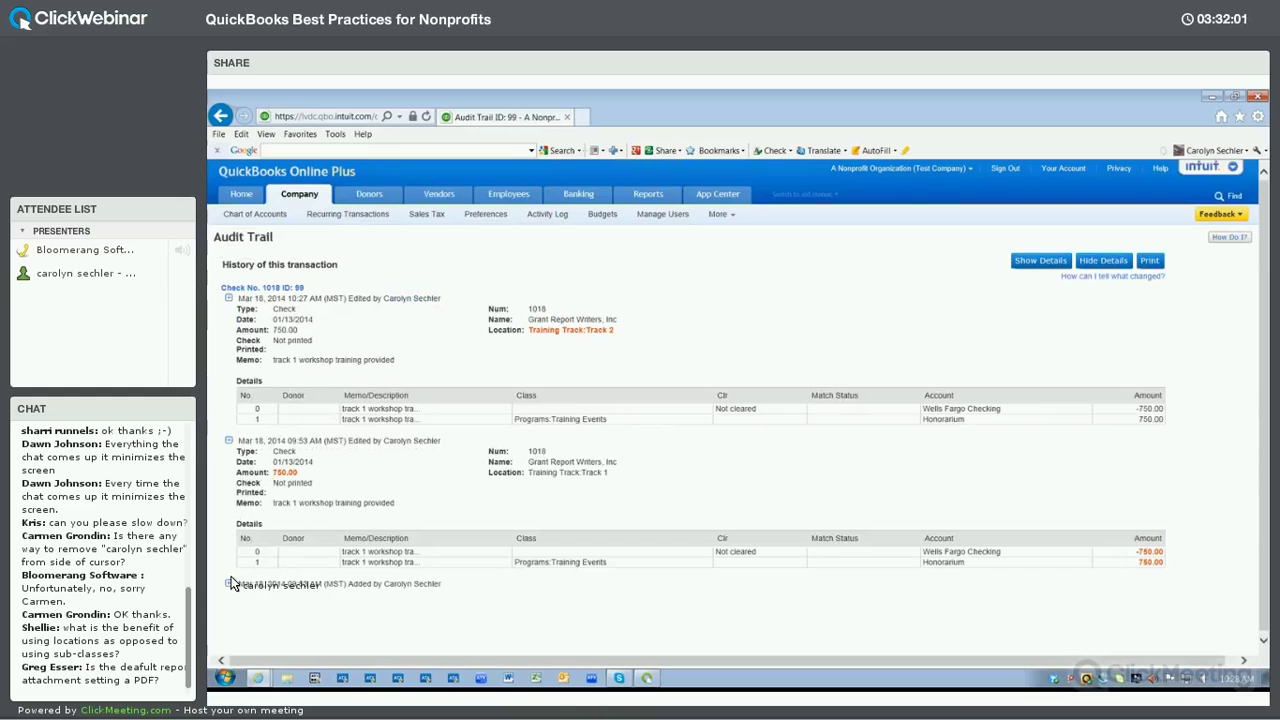
pyautogui.click(228, 585)
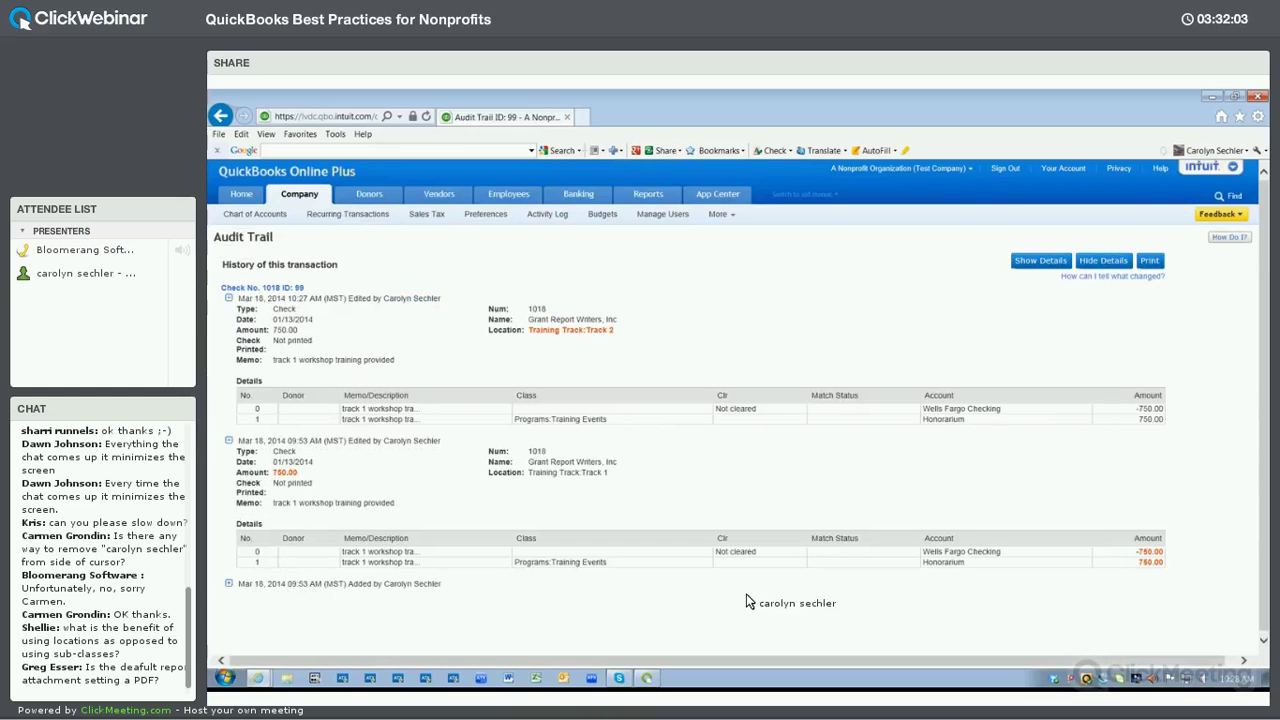
pyautogui.scroll(-1, 768, 576)
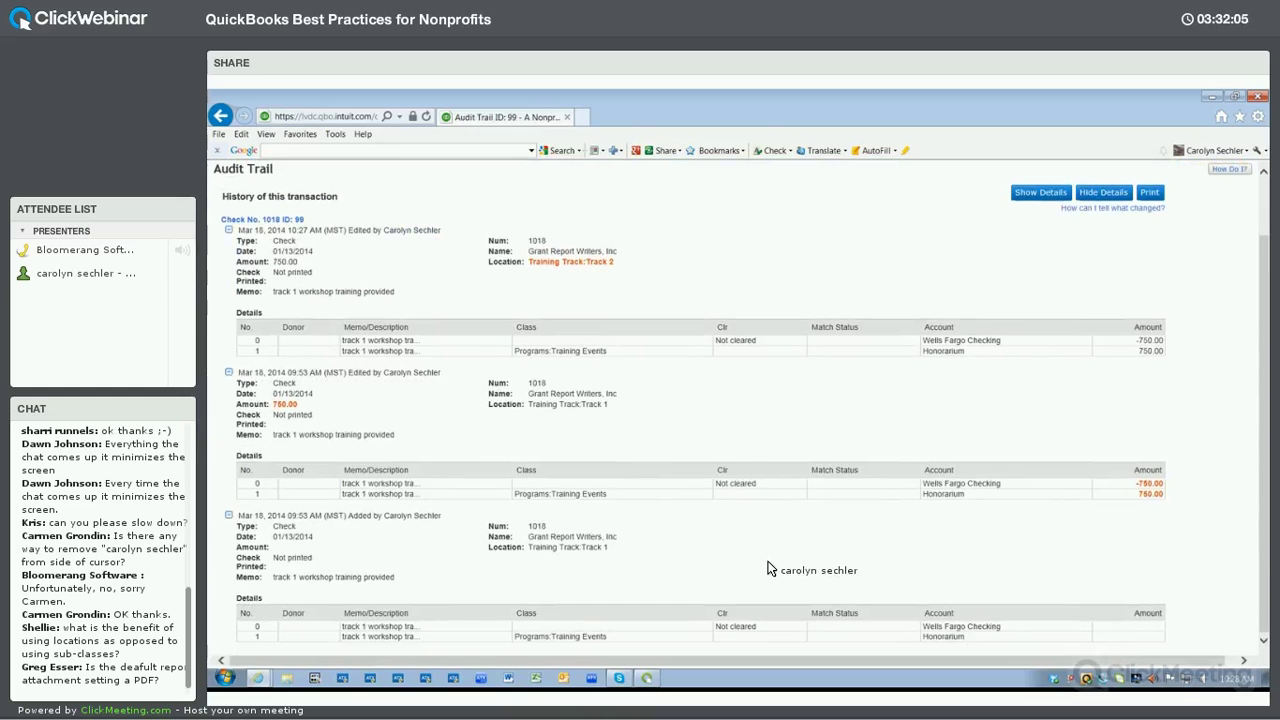
pyautogui.scroll(1, 391, 264)
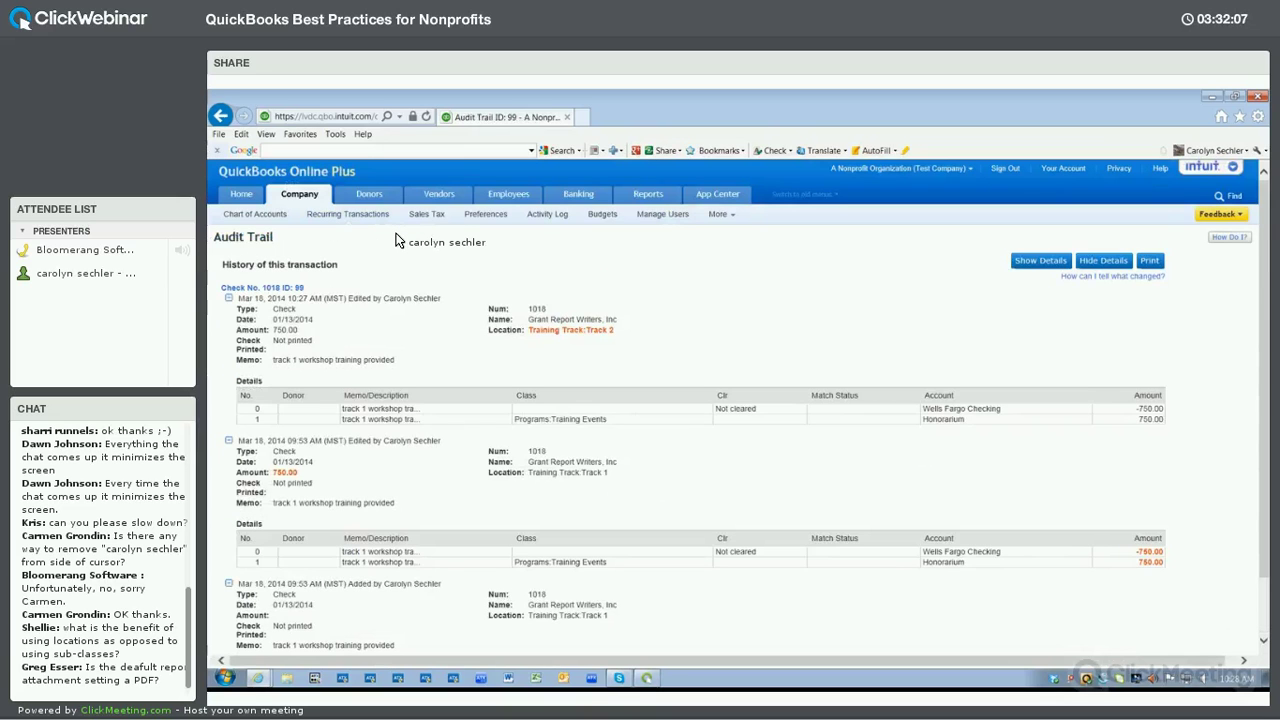
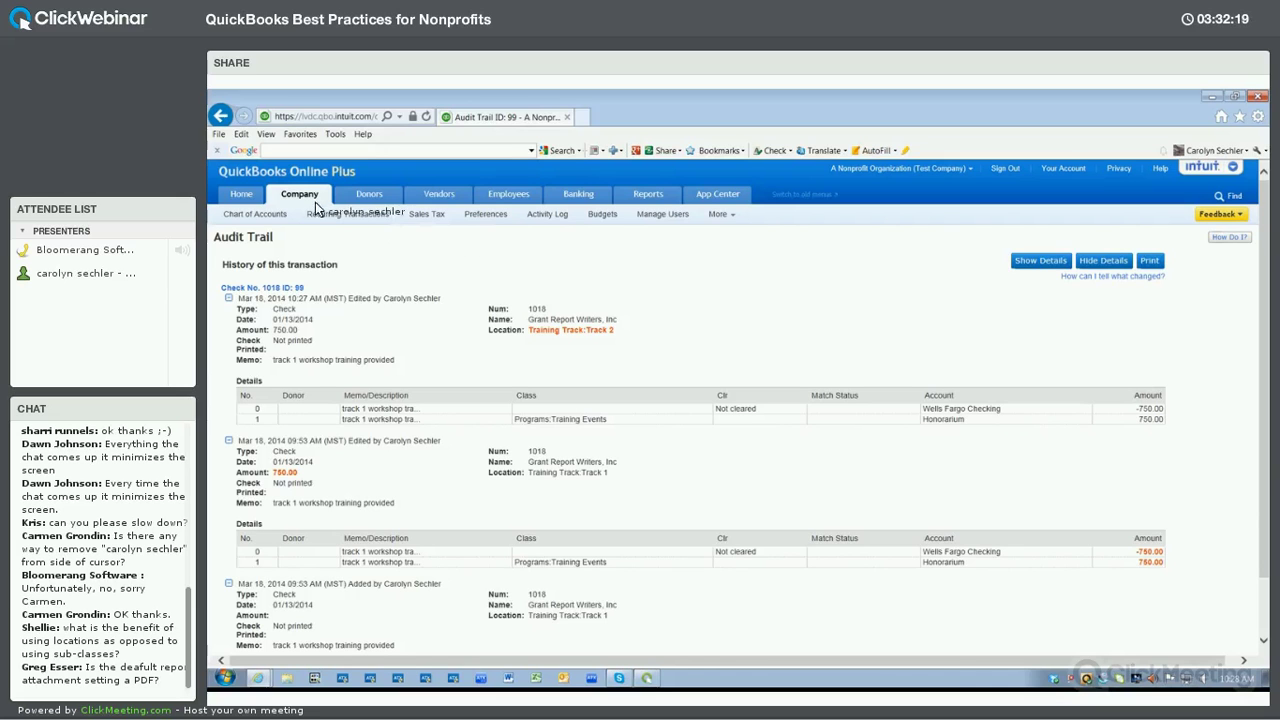
# Open the Balance Sheet report and drill into the transactions behind the Chase Operating Checking balance.
pyautogui.moveTo(241, 195)
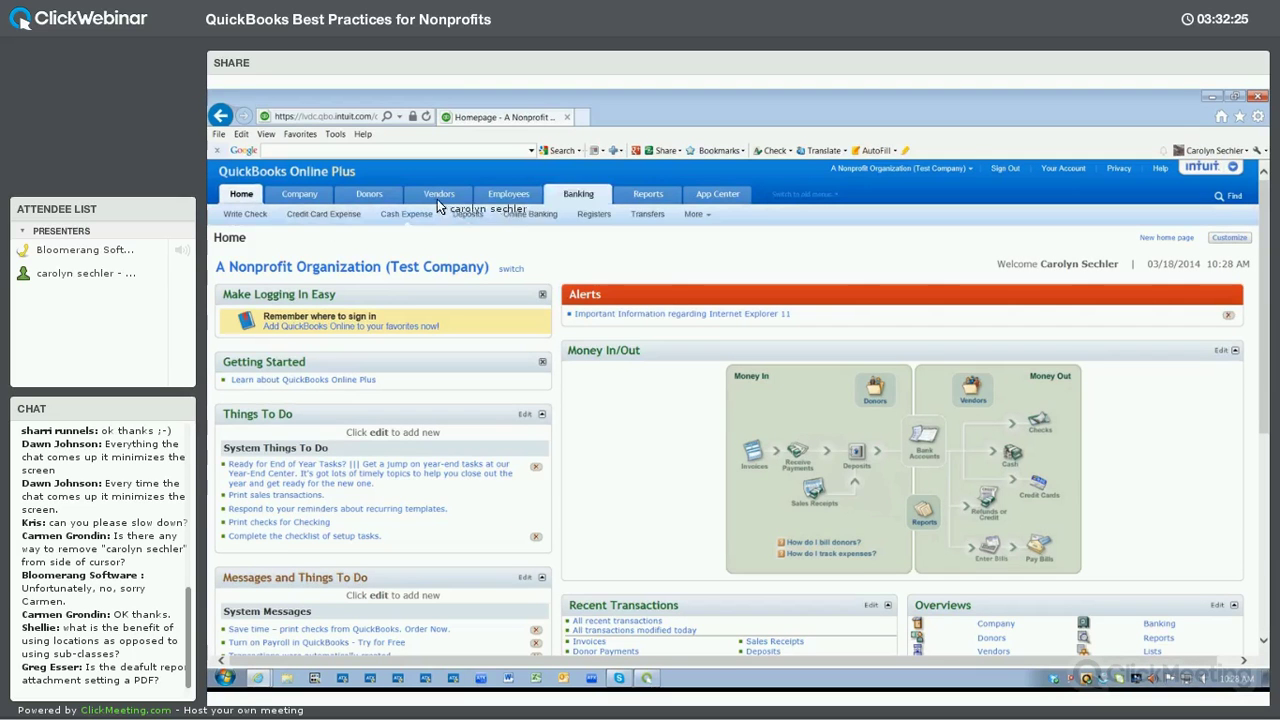
pyautogui.moveTo(579, 196)
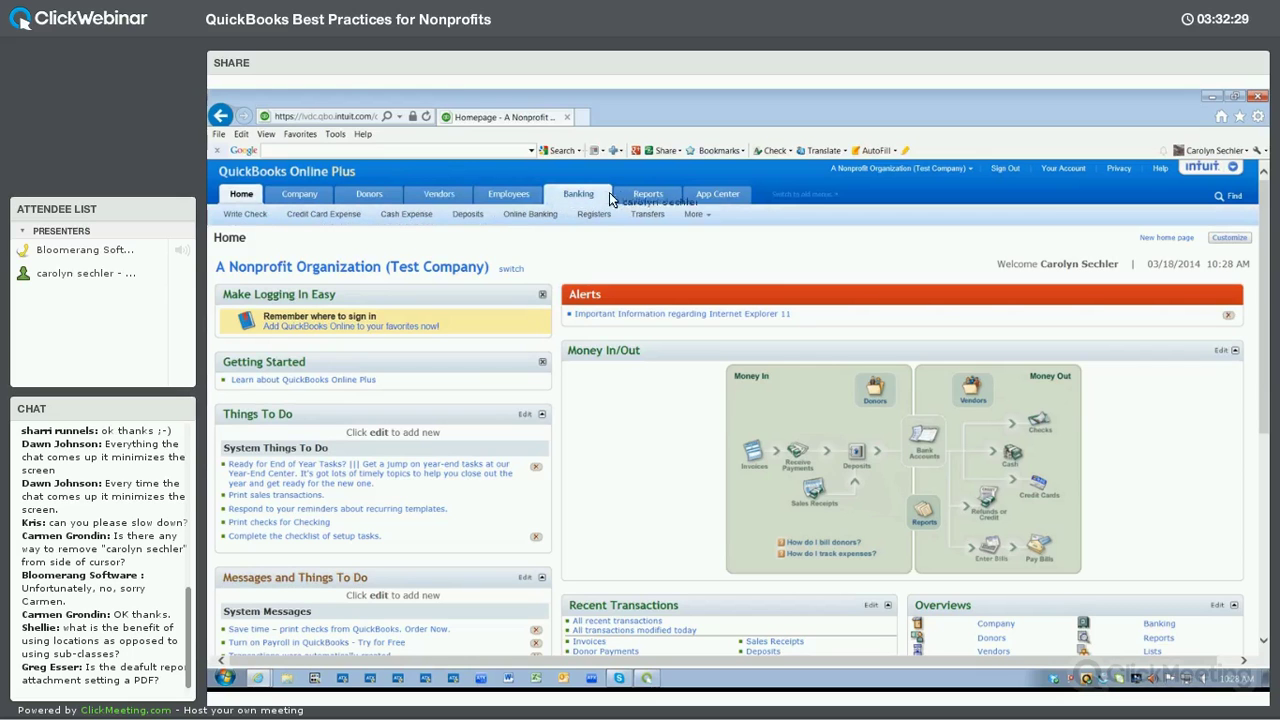
pyautogui.moveTo(648, 196)
pyautogui.click(472, 215)
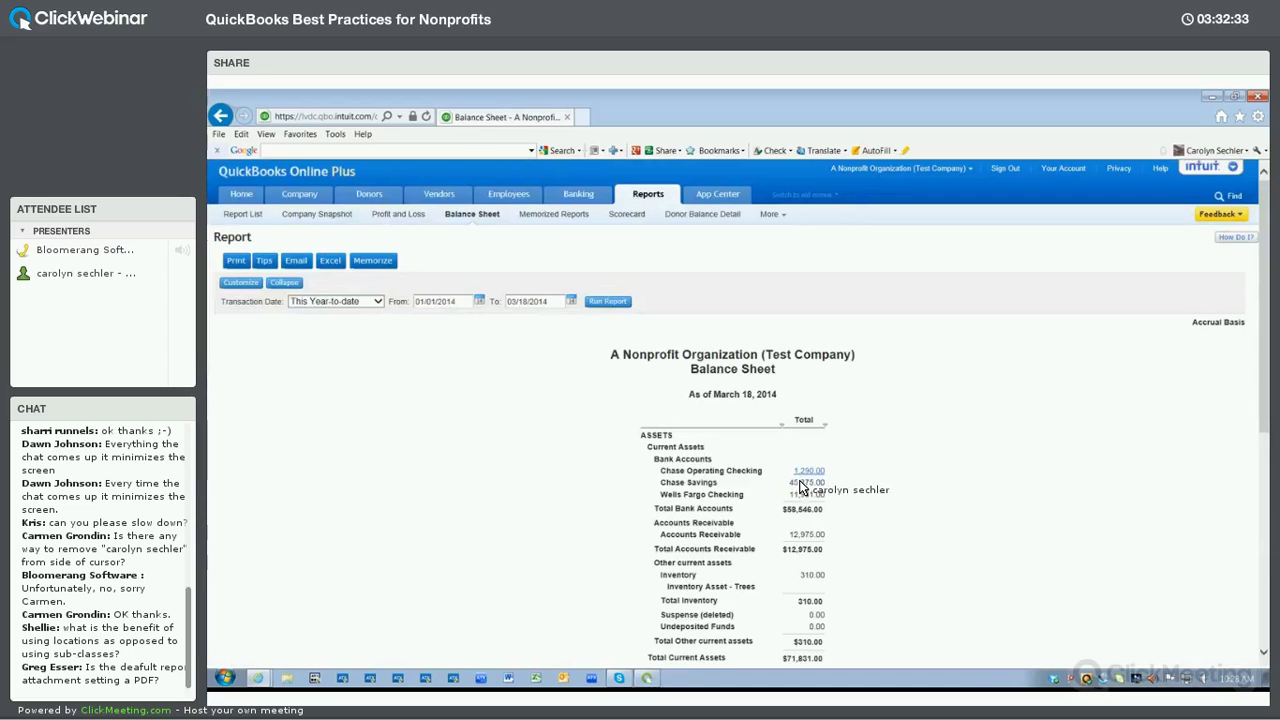
pyautogui.click(803, 474)
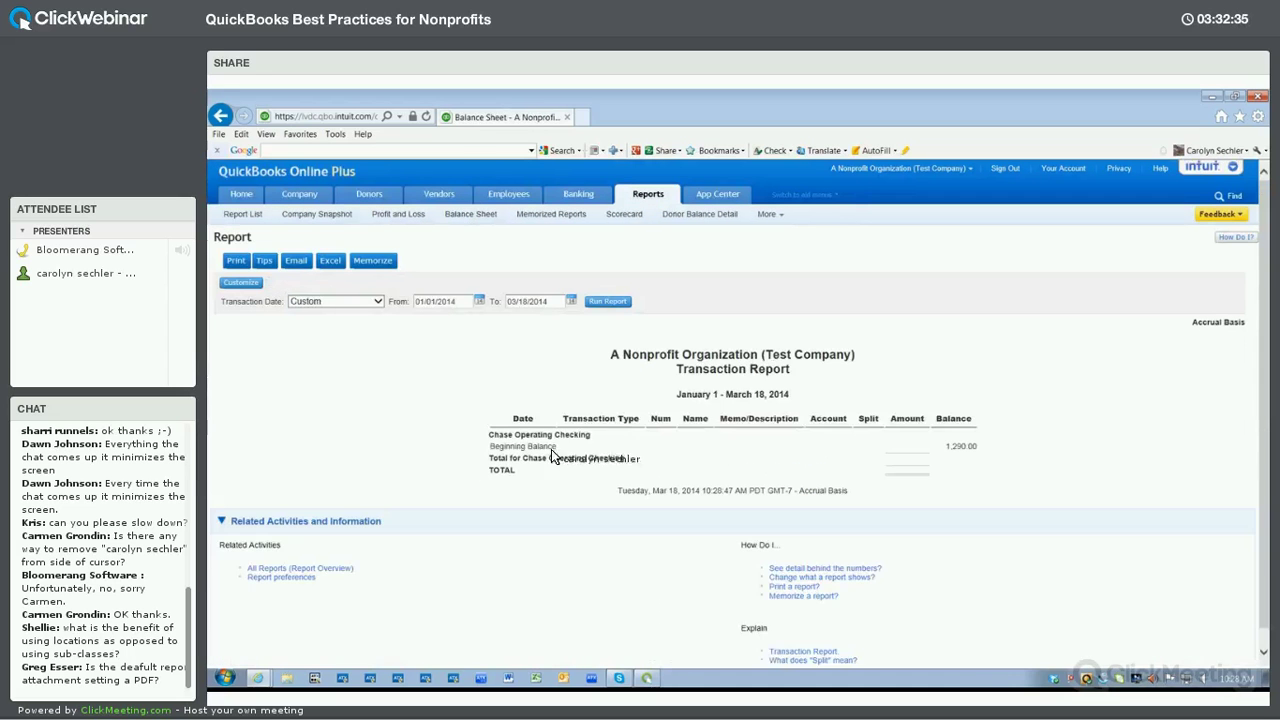
# Rerun the Chase Operating Checking transaction report for All Dates.
pyautogui.click(365, 303)
pyautogui.click(362, 293)
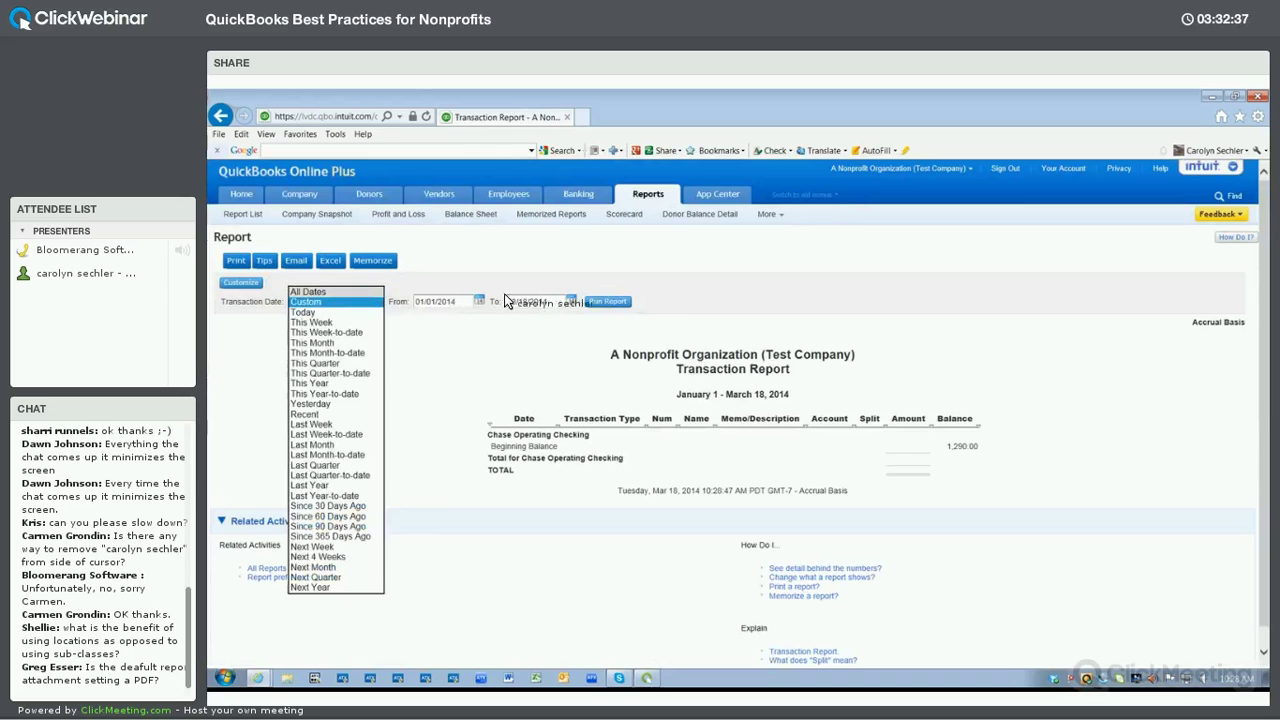
pyautogui.click(600, 300)
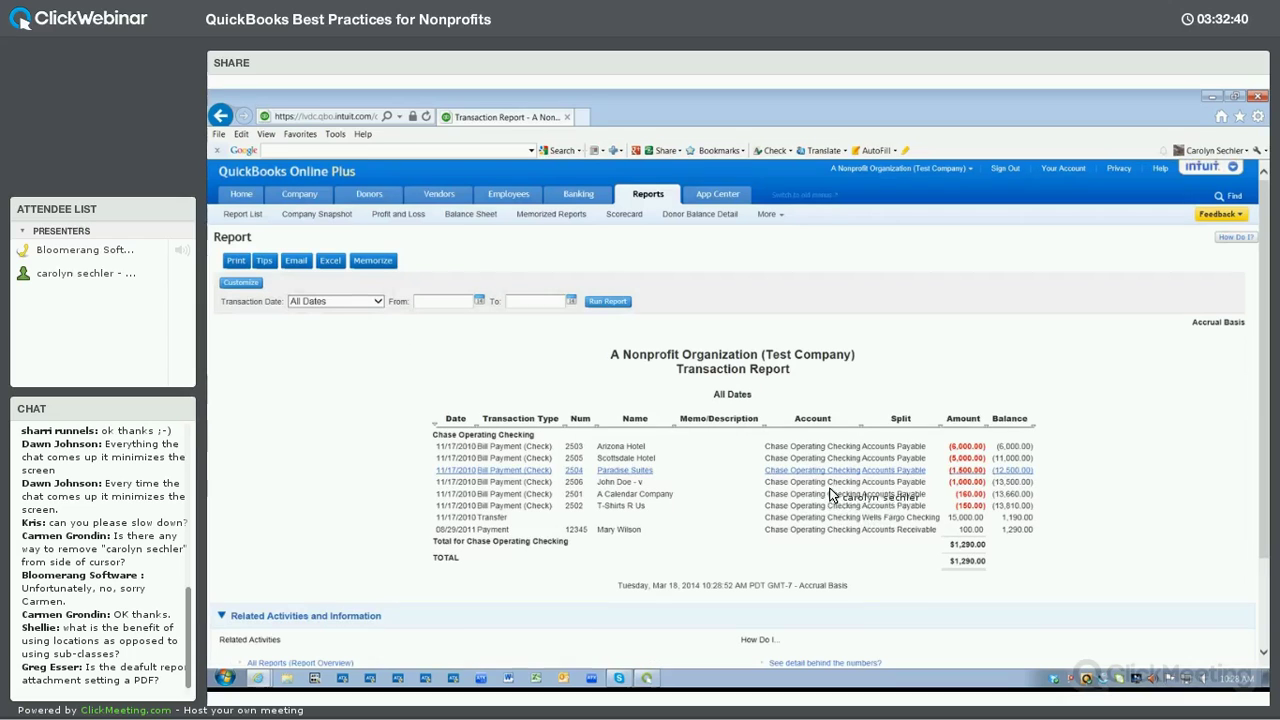
# Open the T-Shirts R Us bill payment from the report and bring up its history of changes.
pyautogui.click(813, 506)
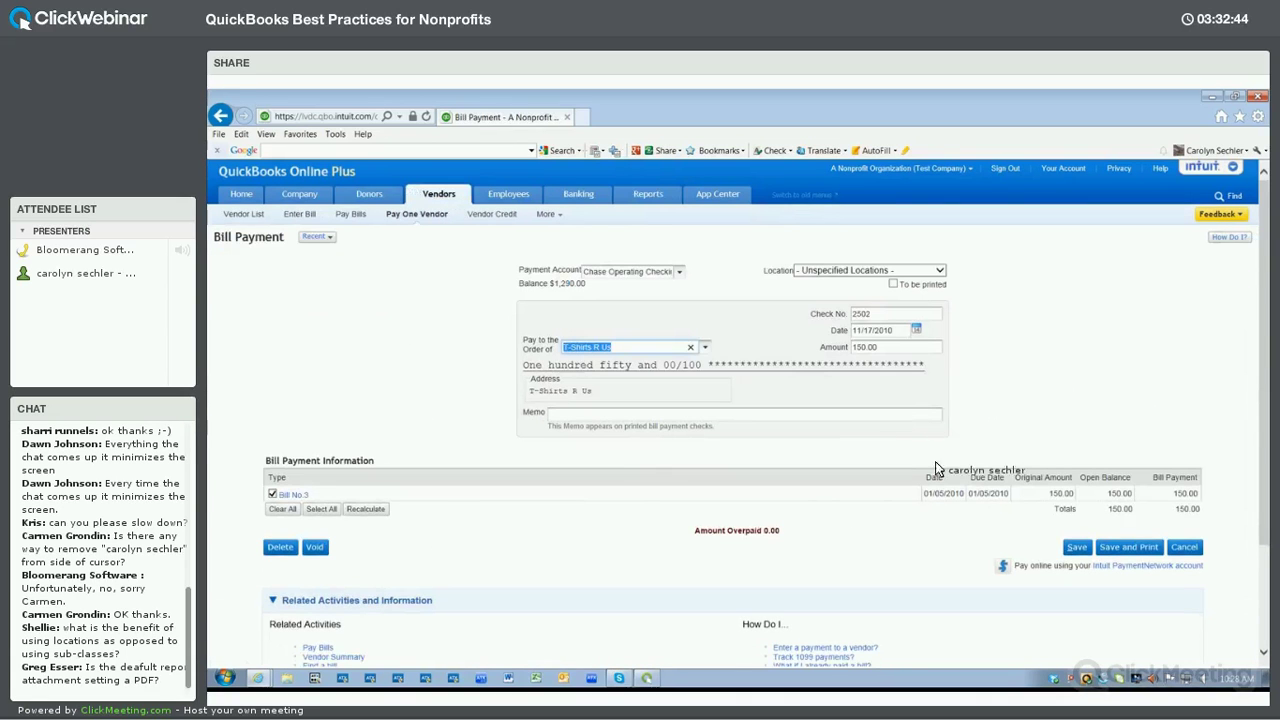
pyautogui.scroll(-3, 460, 600)
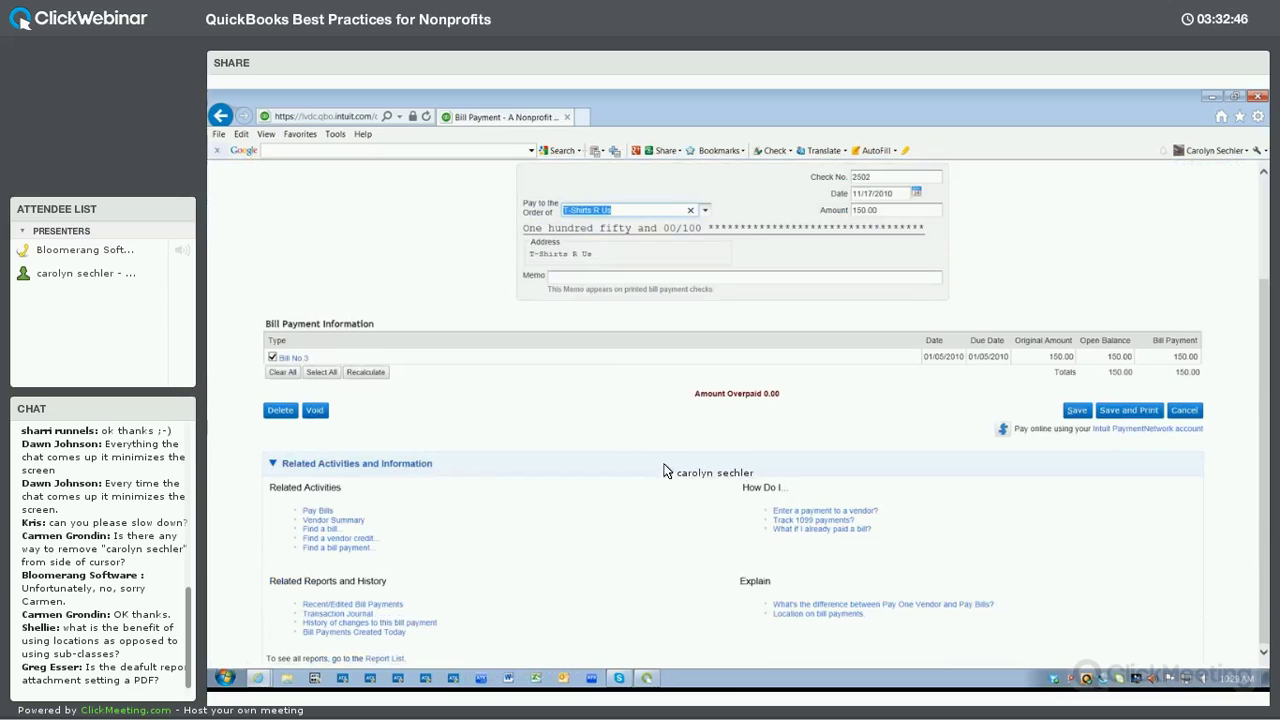
pyautogui.scroll(3, 421, 504)
pyautogui.scroll(-3, 352, 607)
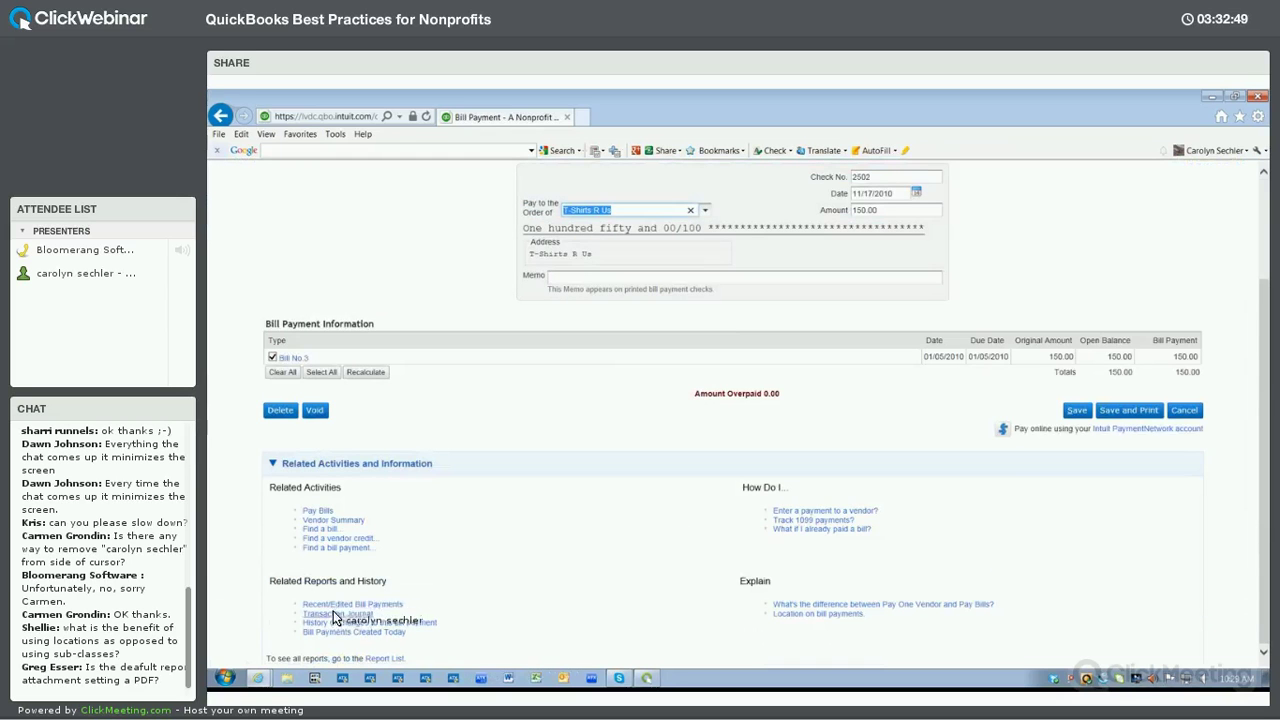
pyautogui.click(401, 622)
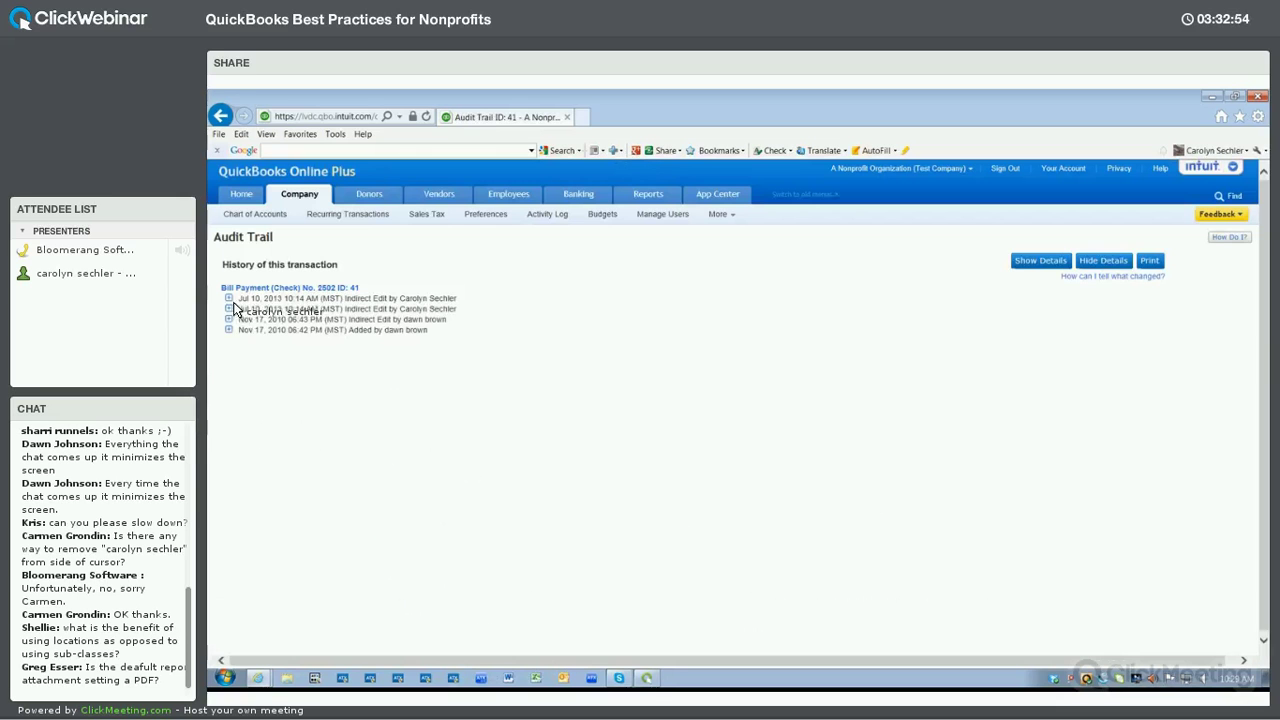
# Expand the two July 2013 indirect edits in the bill payment's audit trail and compare their cleared status.
pyautogui.click(228, 299)
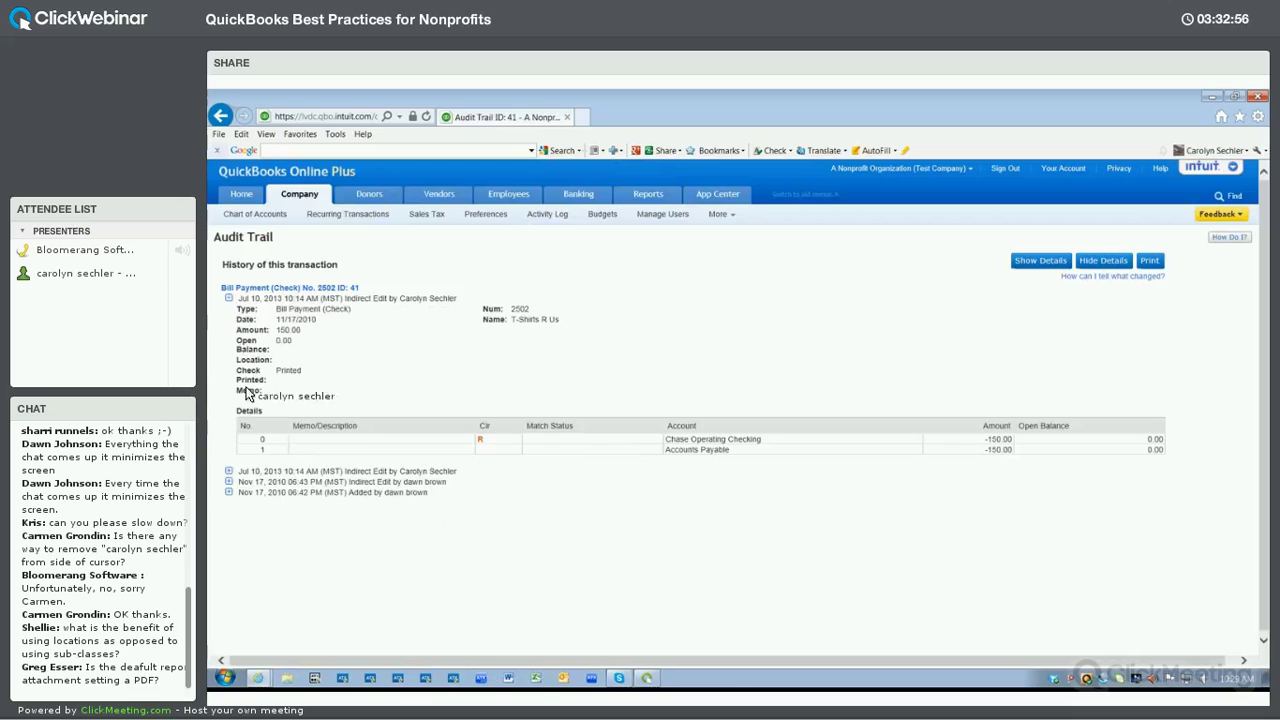
pyautogui.click(229, 482)
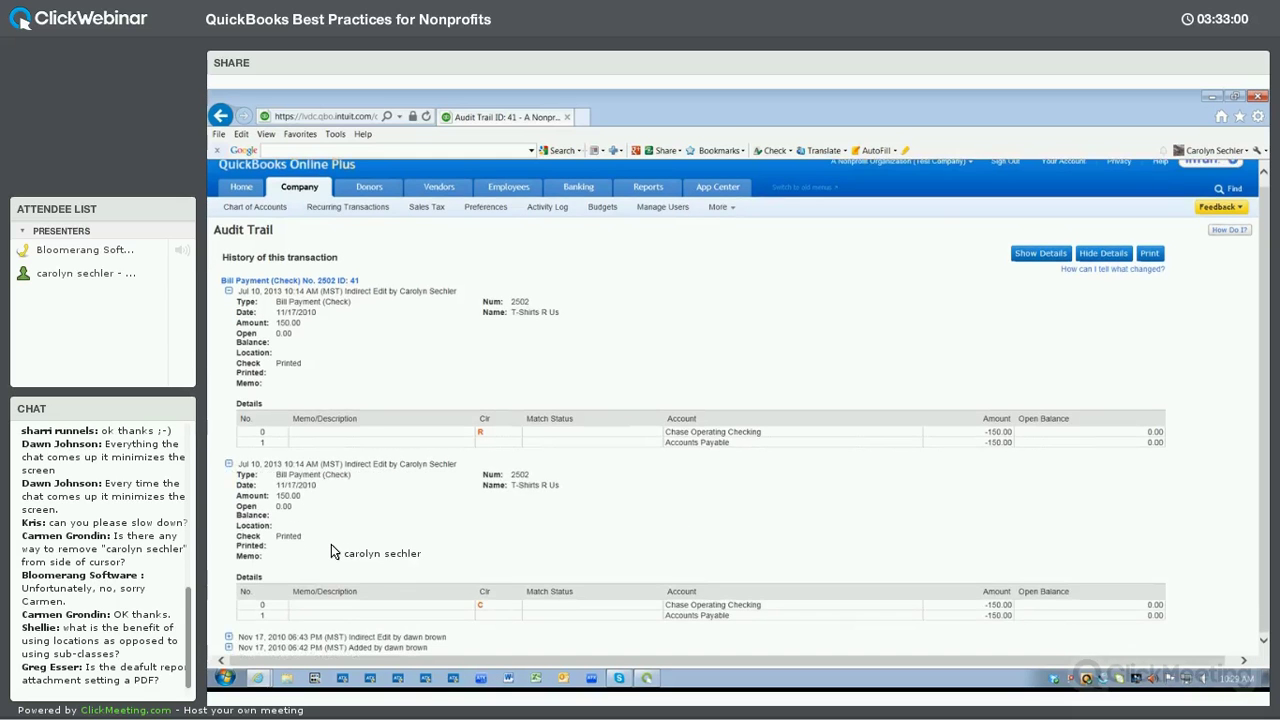
pyautogui.scroll(1, 256, 262)
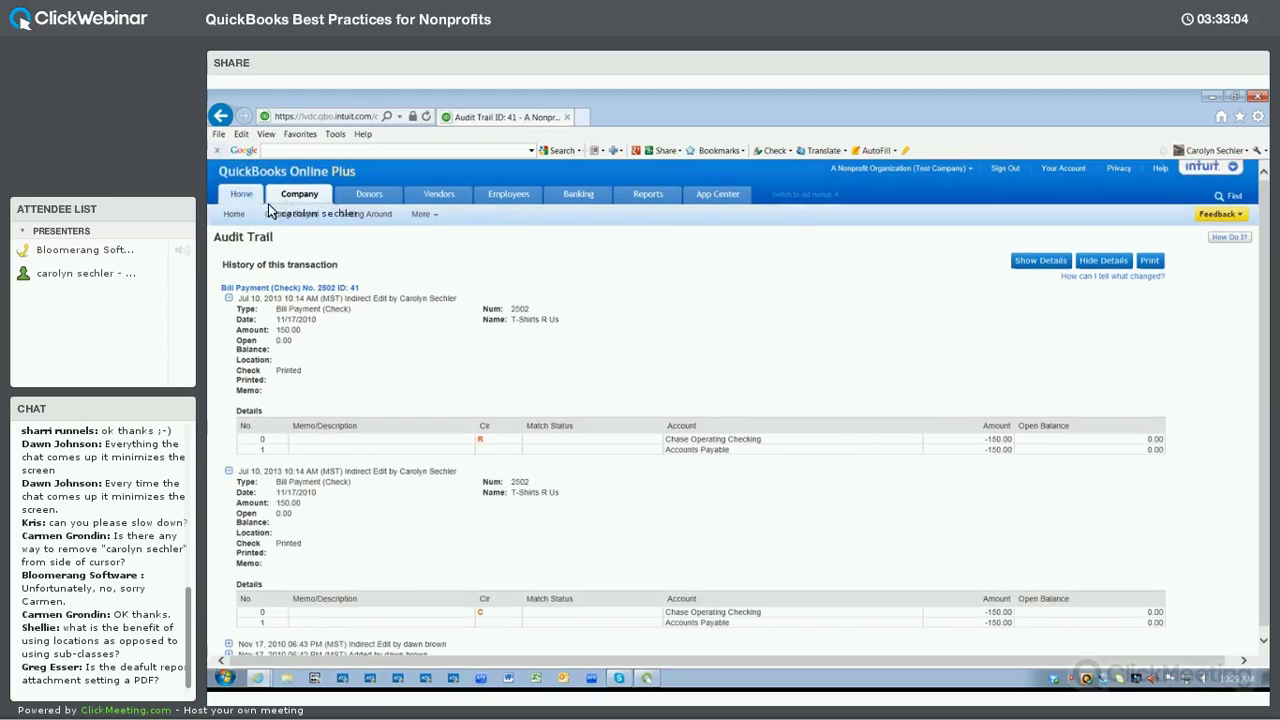
# From the home page, find checks by payee for one of the listed vendors and open the second result, the bill payment.
pyautogui.click(250, 194)
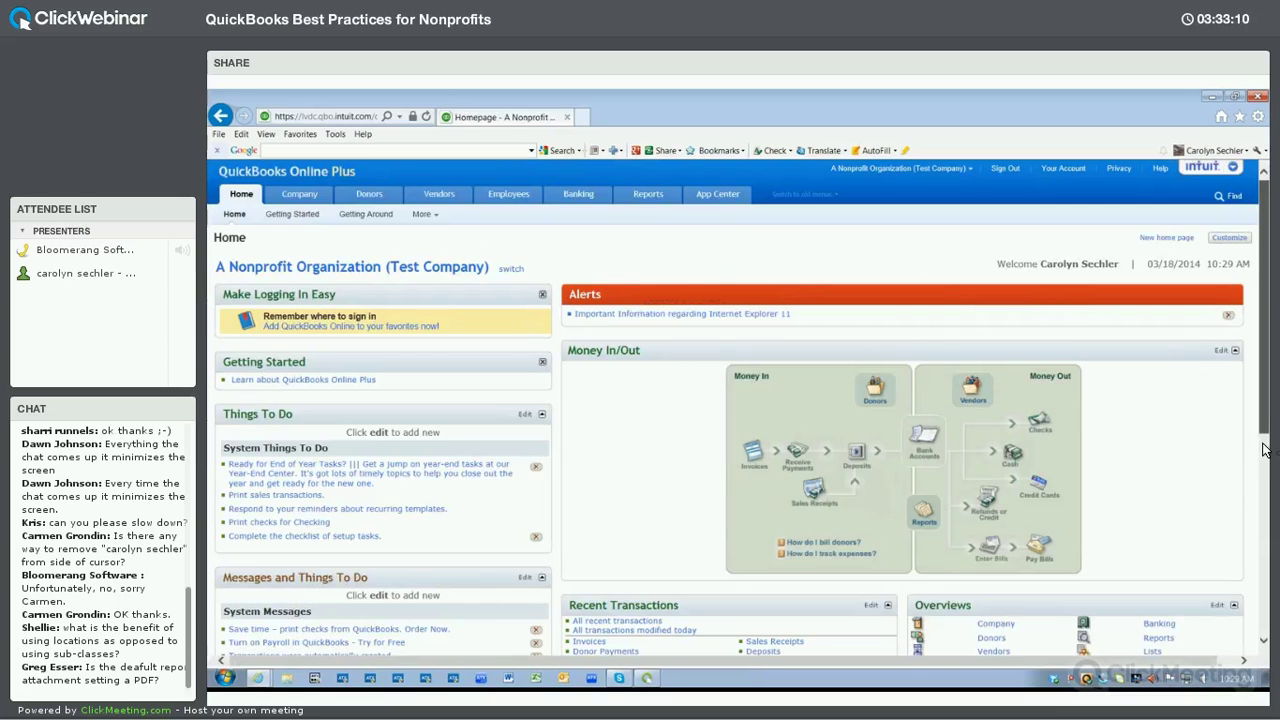
pyautogui.moveTo(1262, 452); pyautogui.dragTo(598, 245)
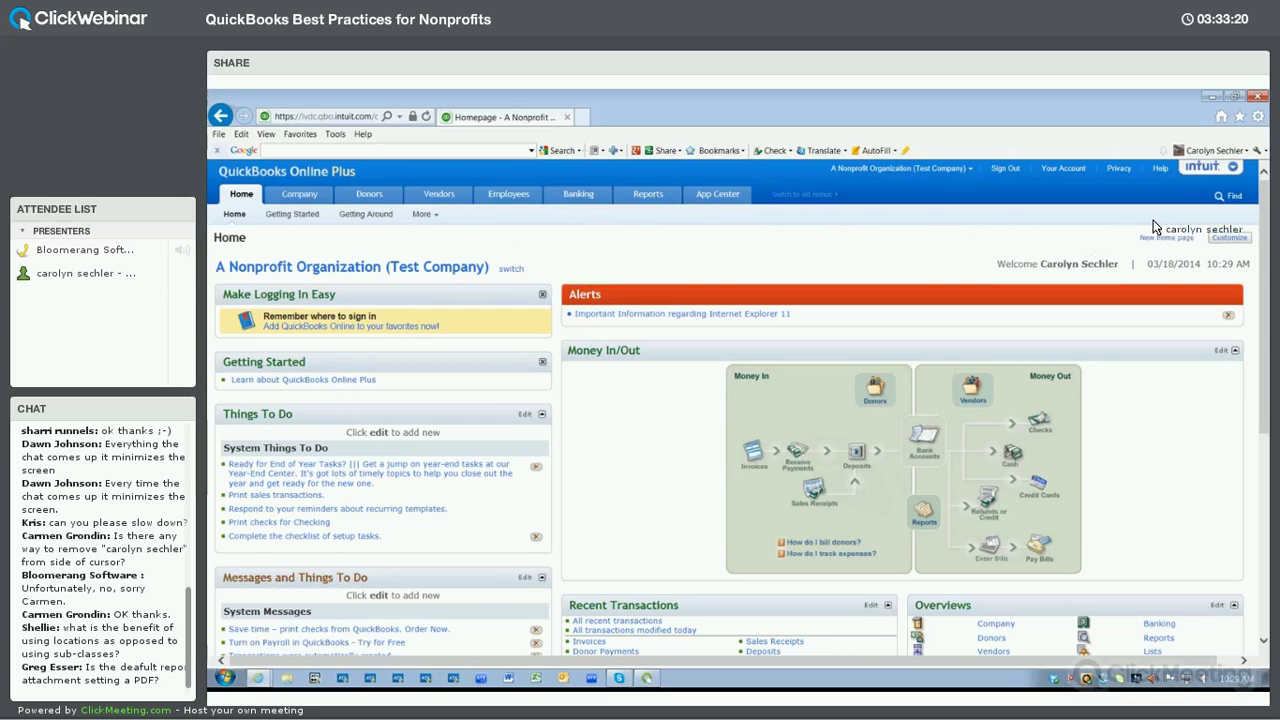
pyautogui.click(1234, 197)
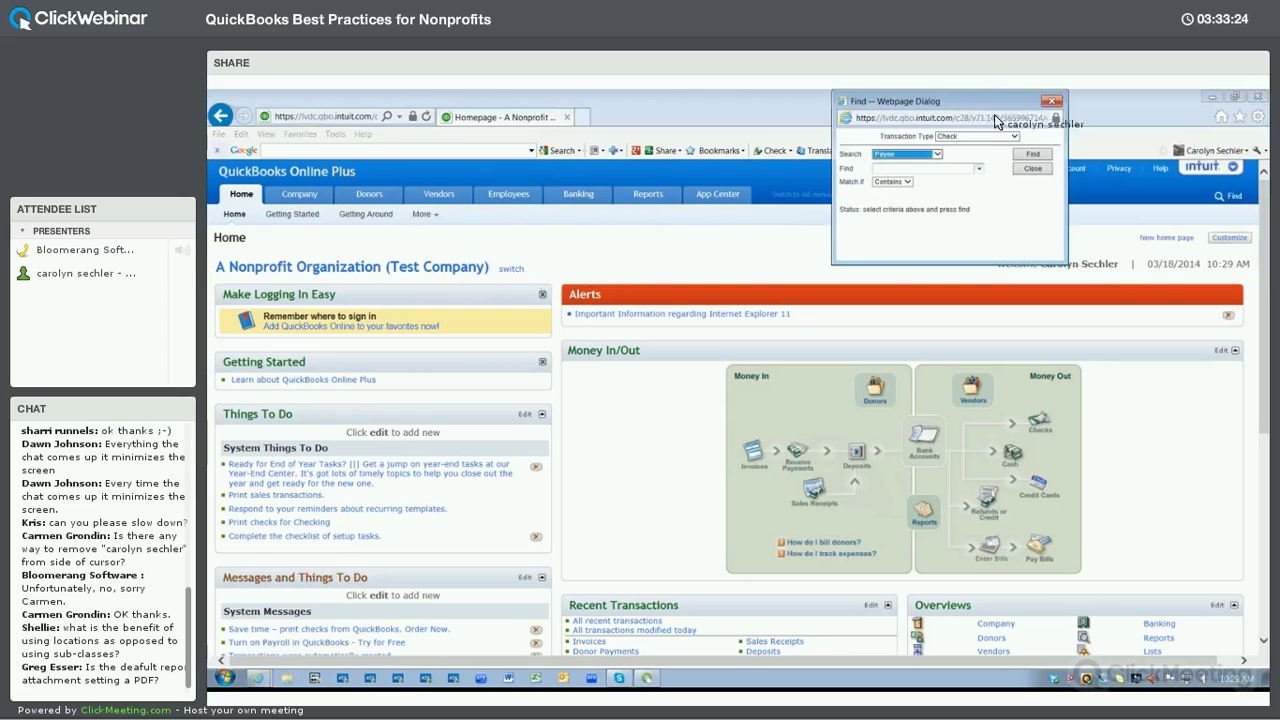
pyautogui.moveTo(958, 112); pyautogui.dragTo(851, 182)
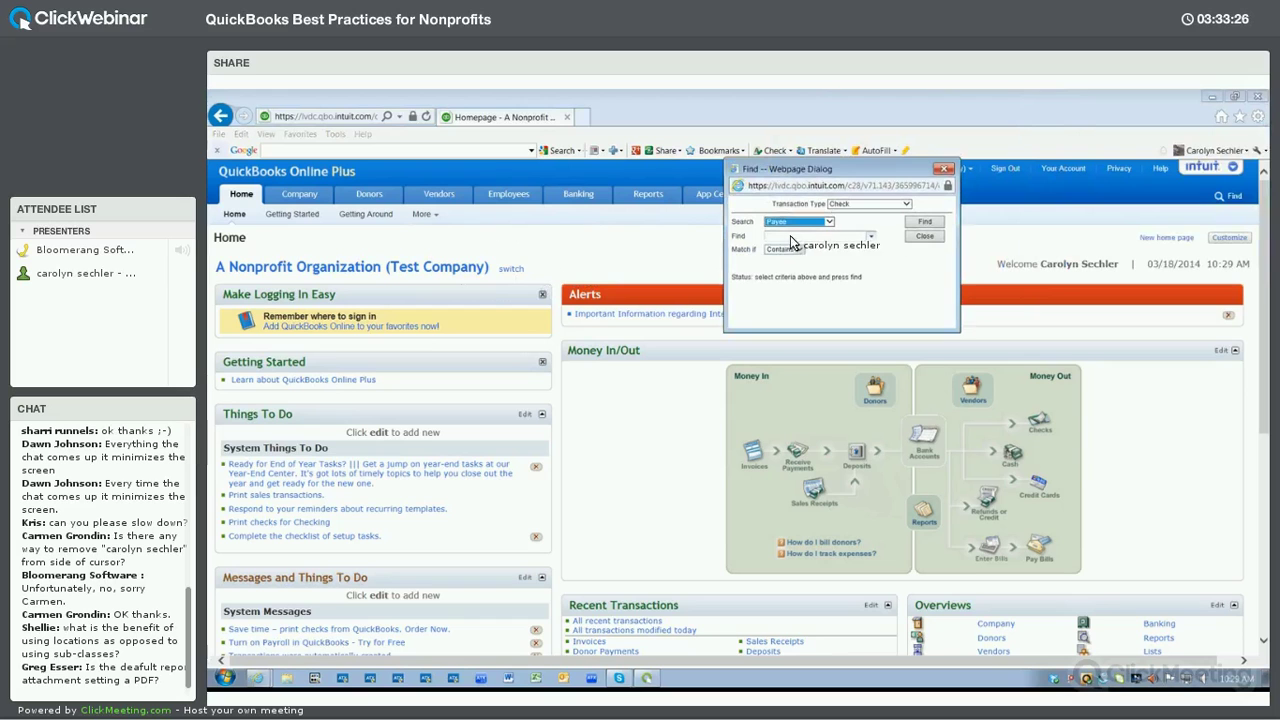
pyautogui.click(869, 236)
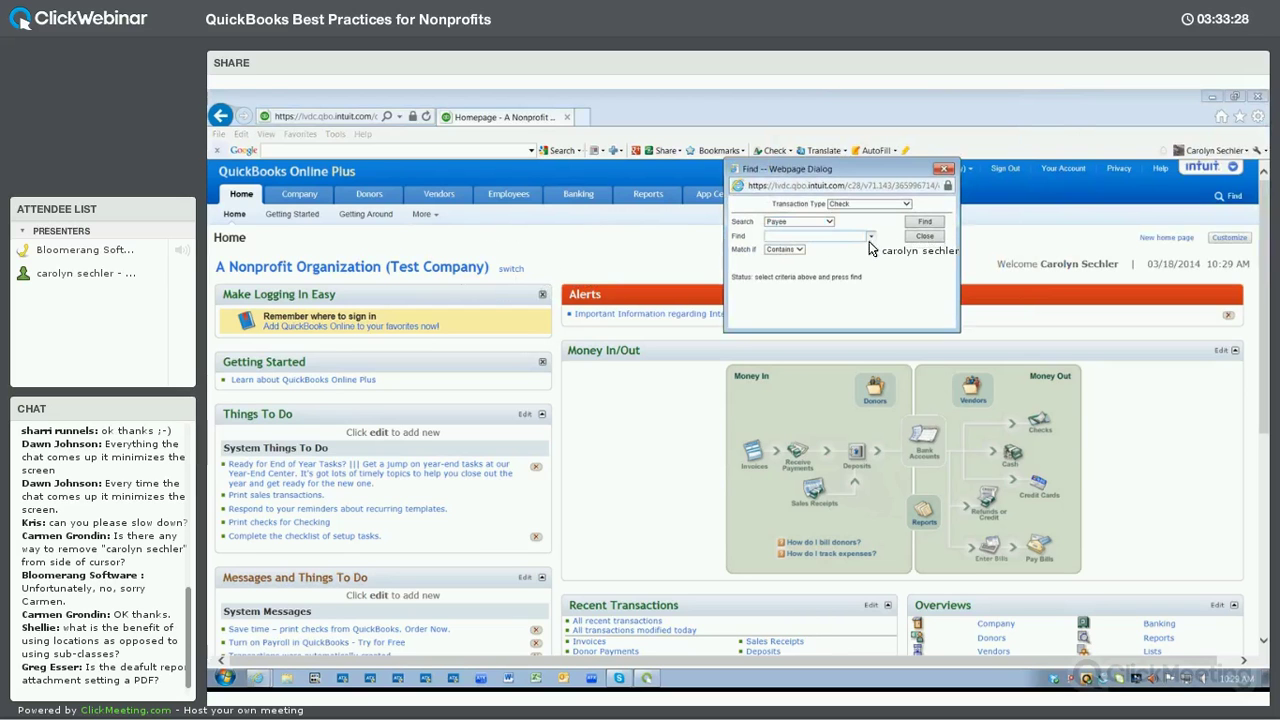
pyautogui.click(826, 257)
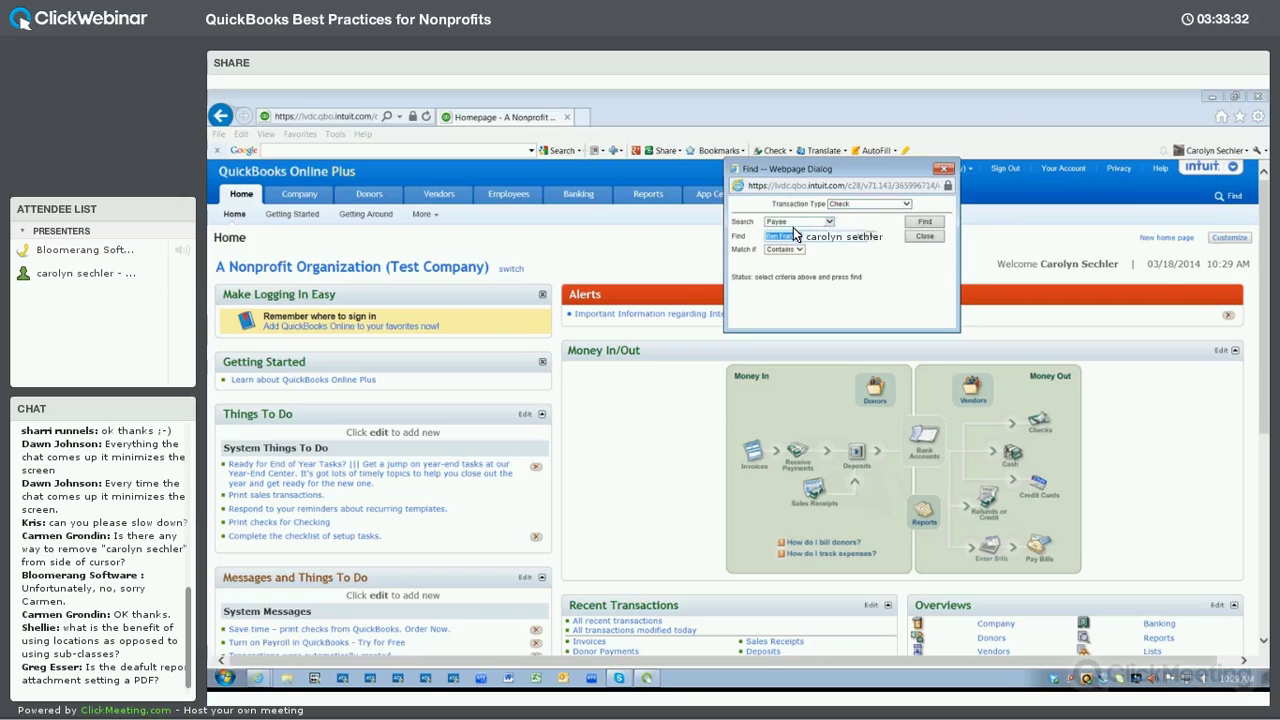
pyautogui.click(924, 225)
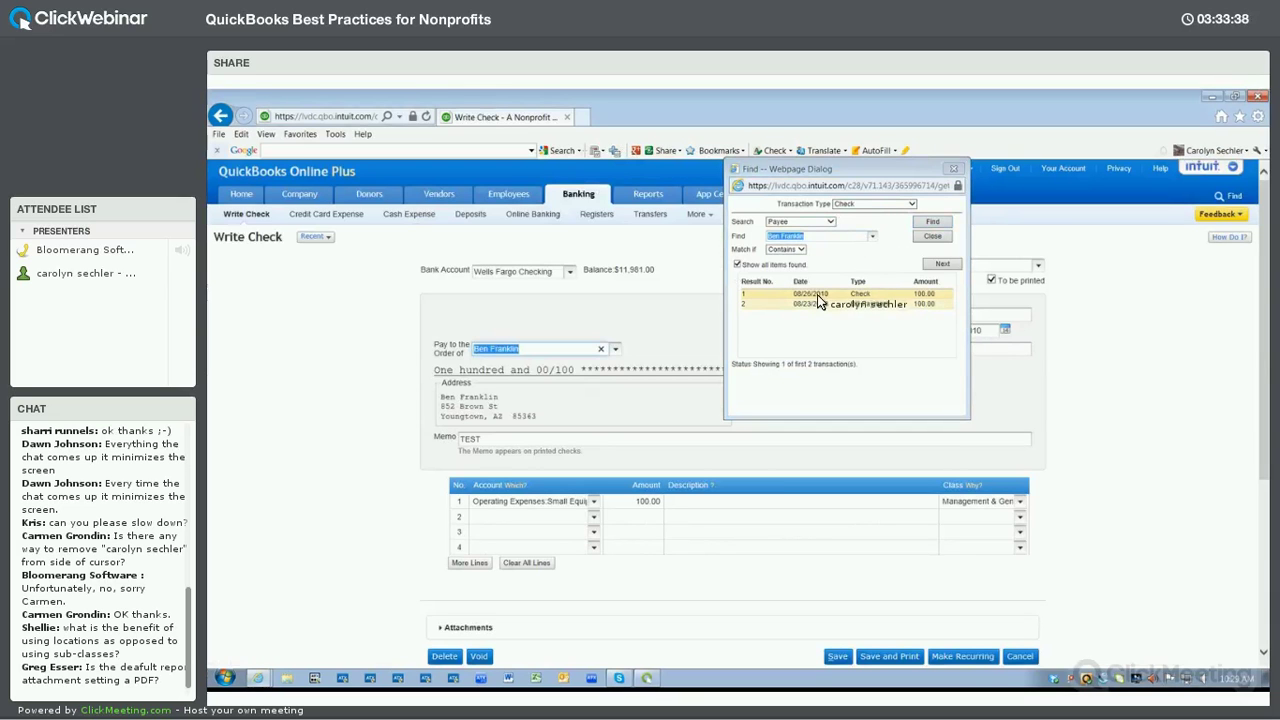
pyautogui.click(809, 303)
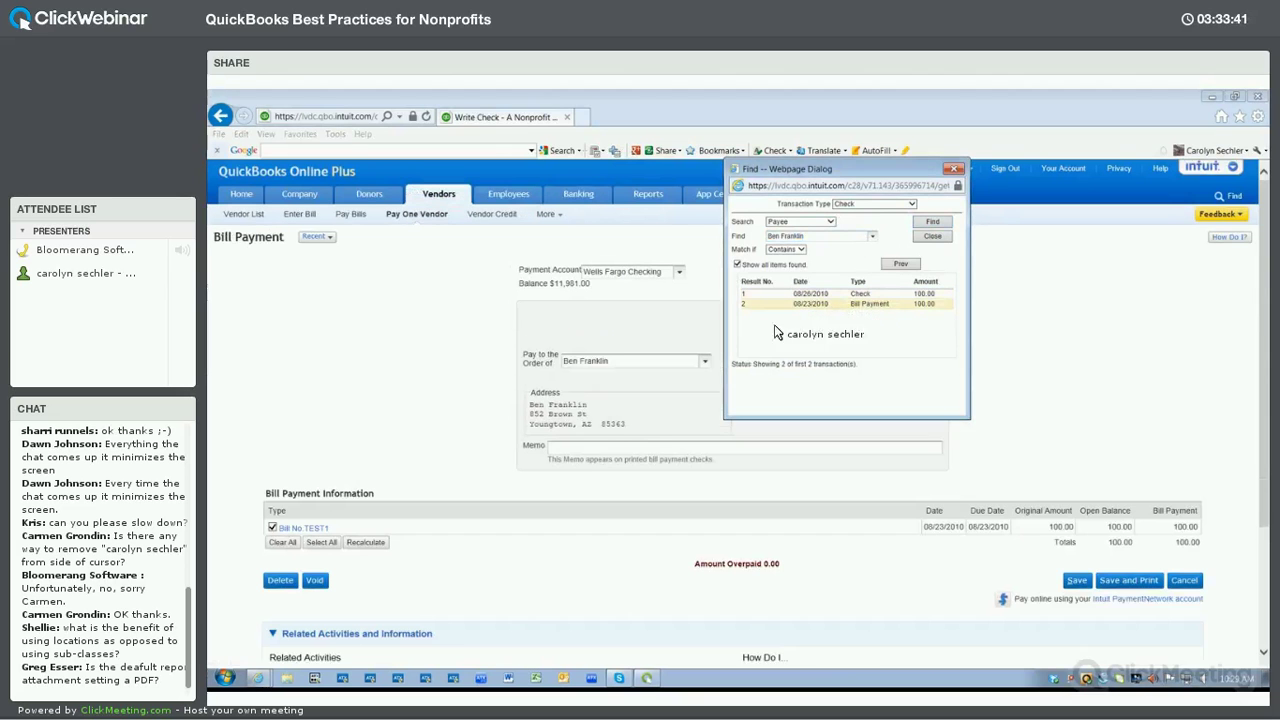
# Check the match options in Find, and search journal entries by name for the same vendor.
pyautogui.click(799, 251)
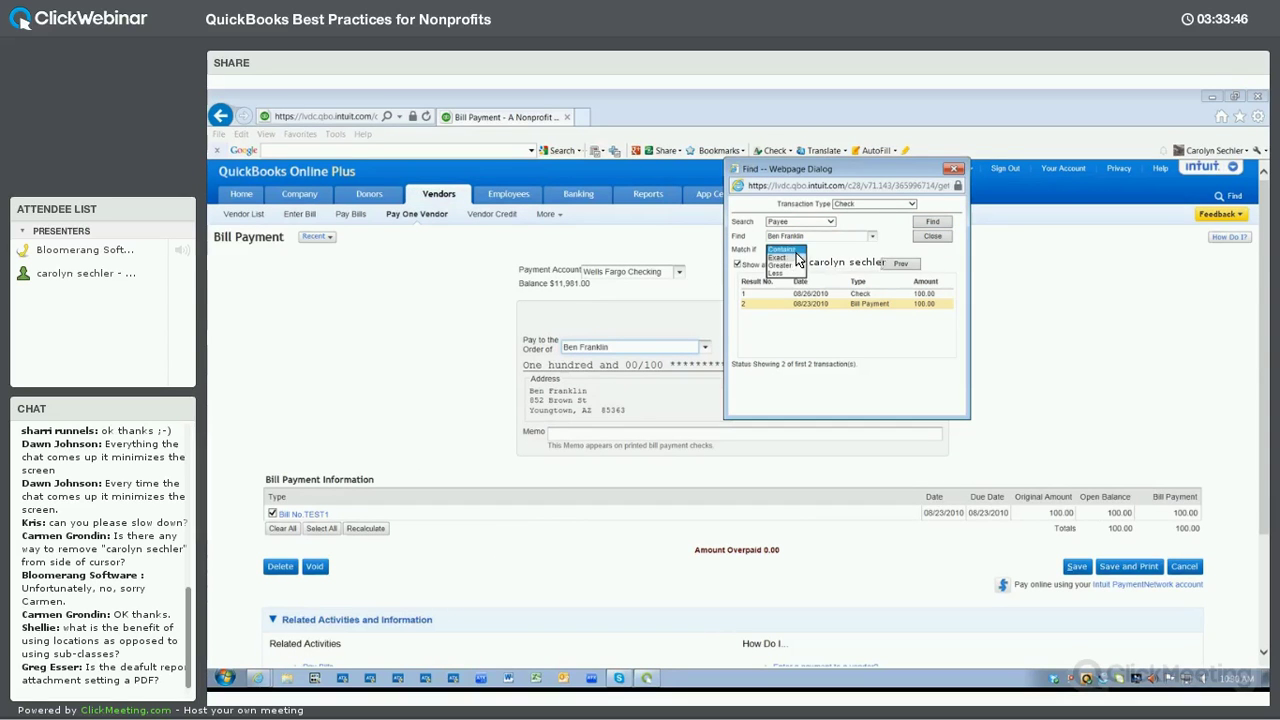
pyautogui.click(875, 204)
pyautogui.click(843, 256)
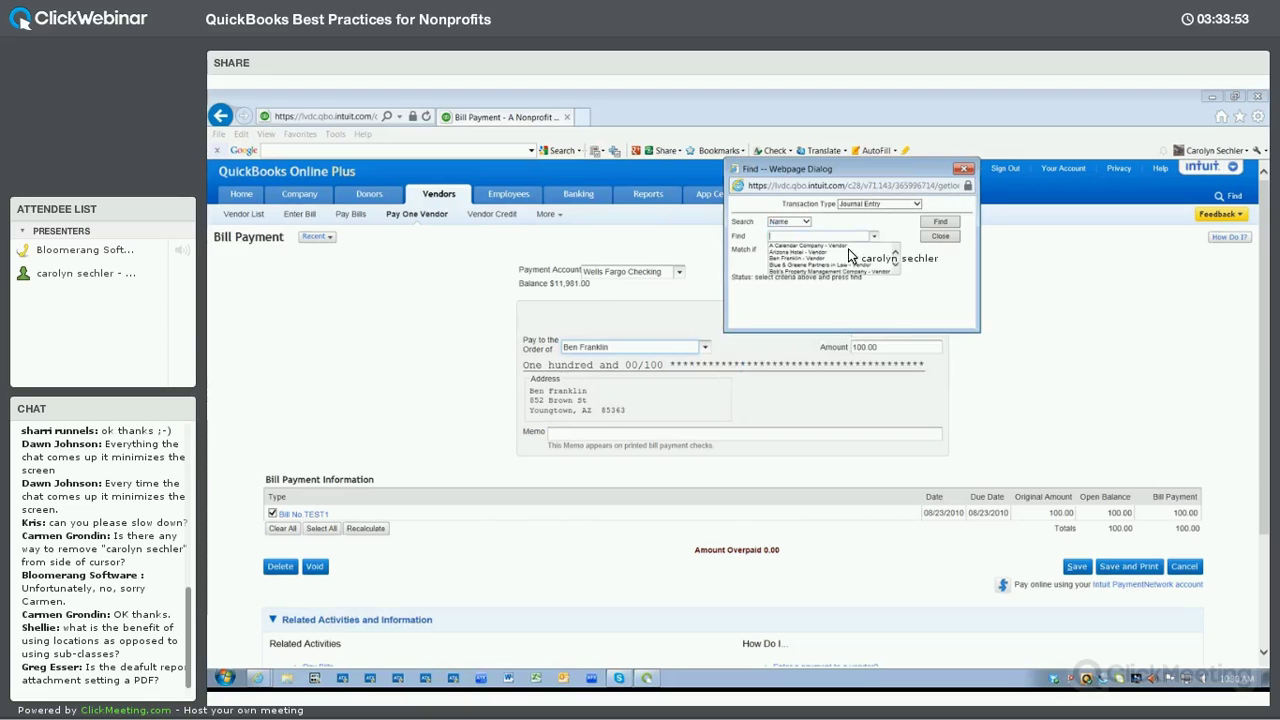
pyautogui.click(830, 258)
pyautogui.click(938, 222)
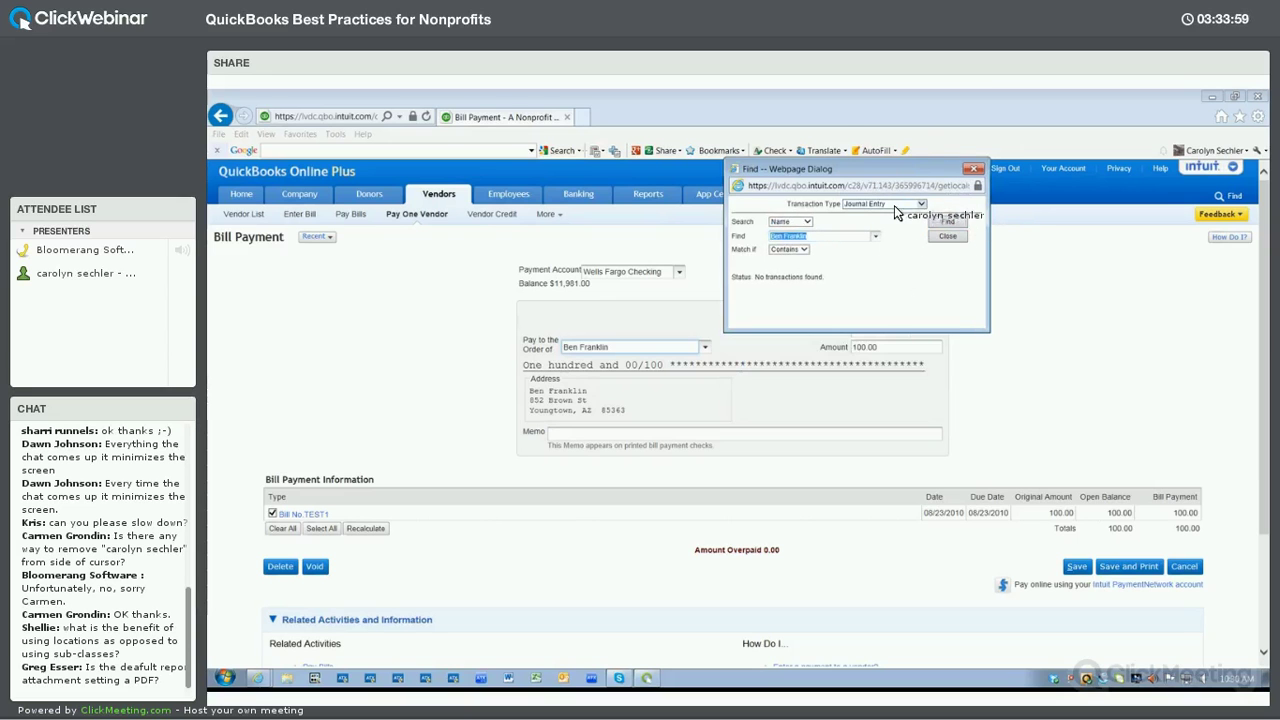
# Search payments from donor for the donor 123 Organization and close the Find dialog.
pyautogui.click(894, 205)
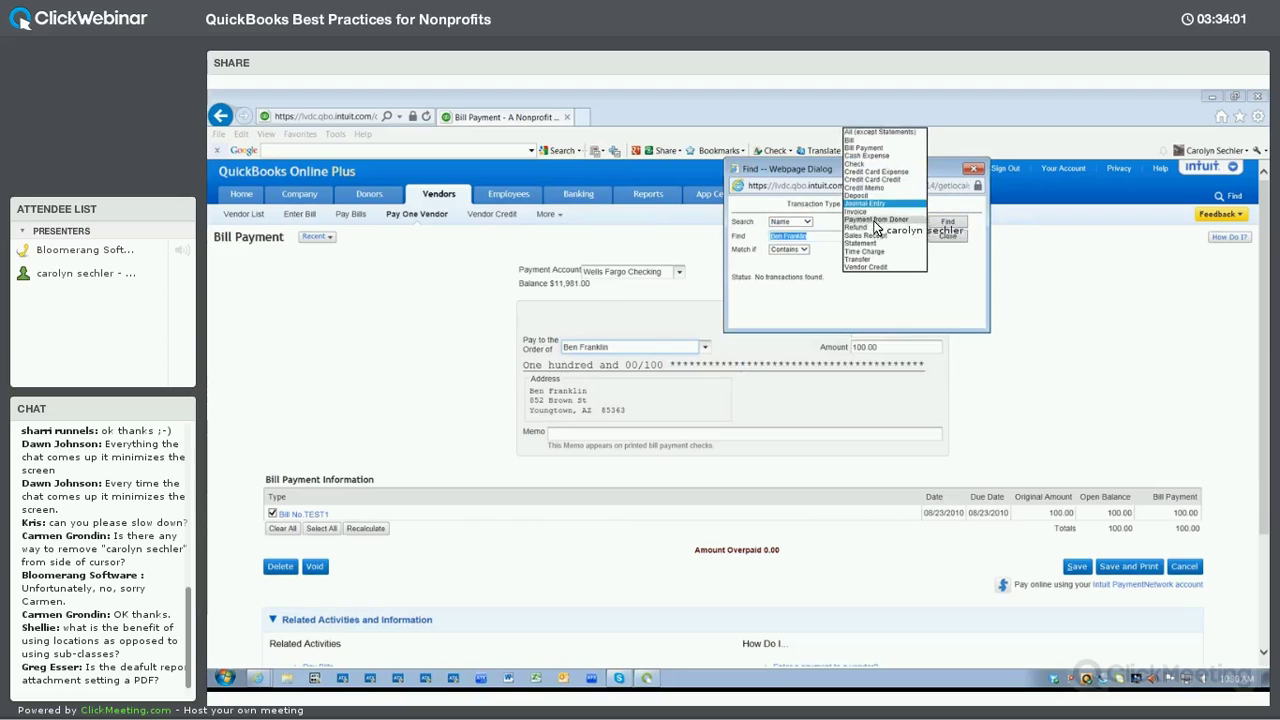
pyautogui.click(868, 219)
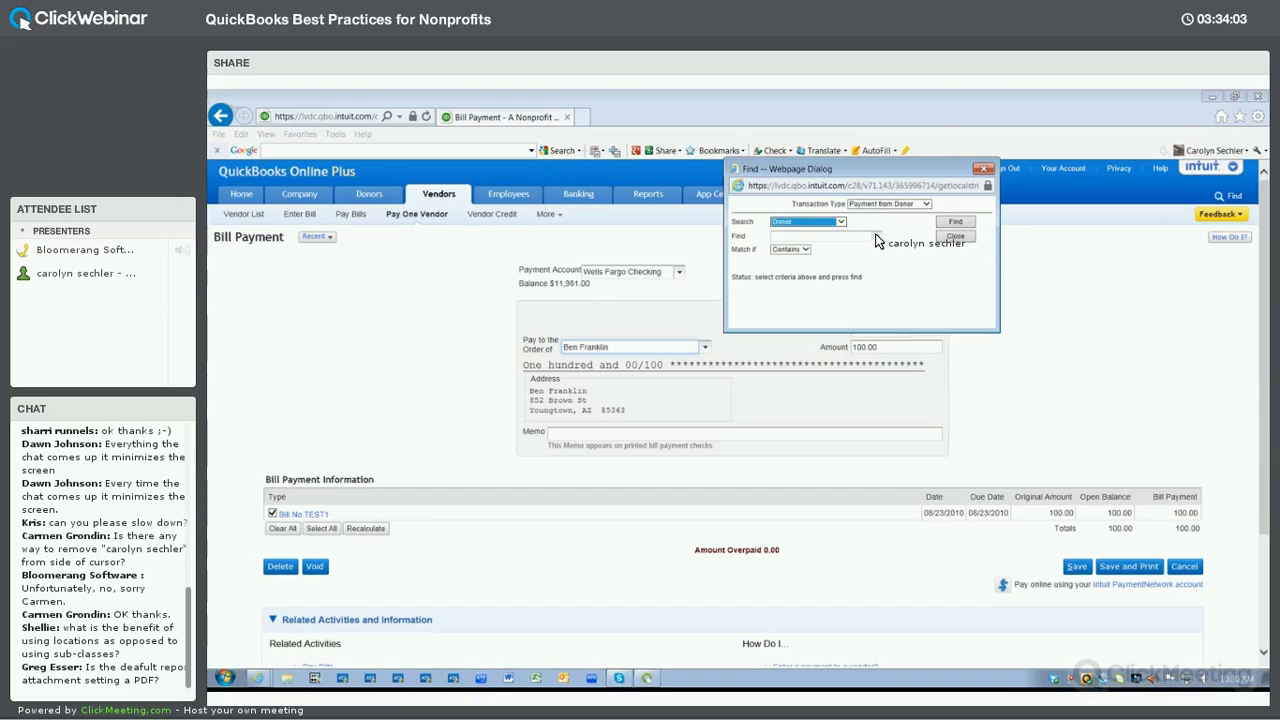
pyautogui.click(876, 237)
pyautogui.click(847, 245)
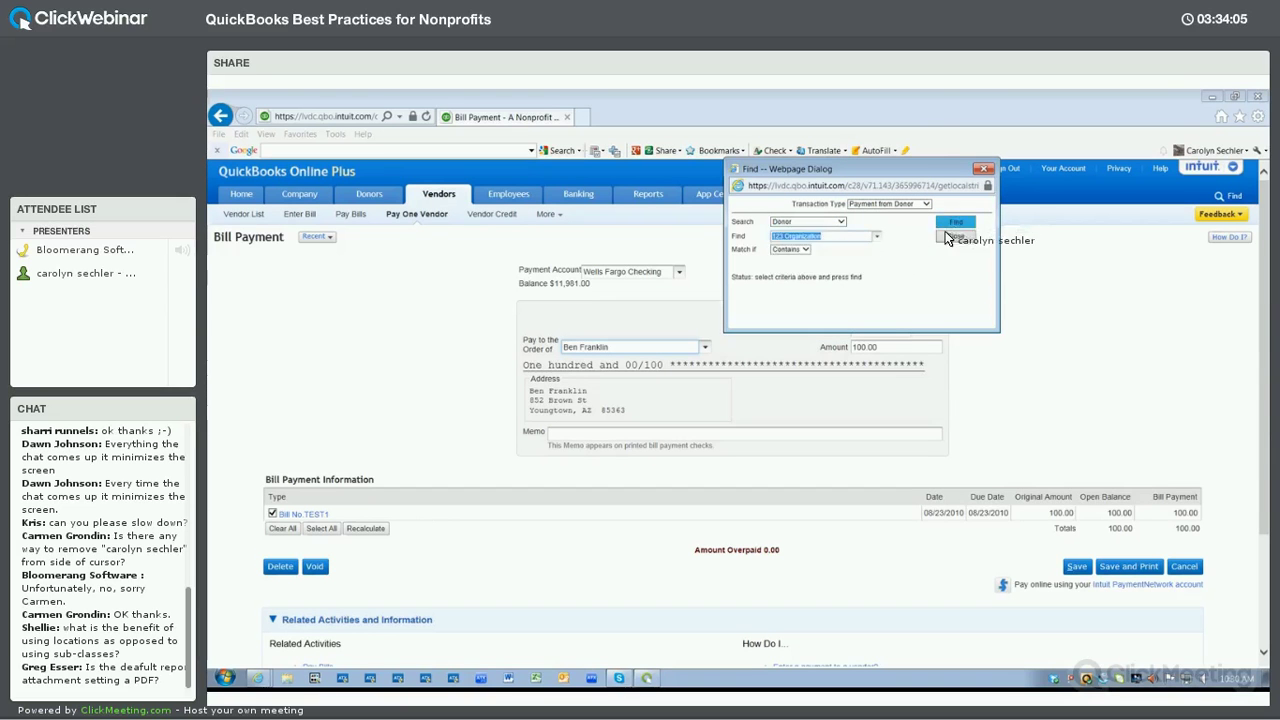
pyautogui.click(955, 222)
pyautogui.click(984, 168)
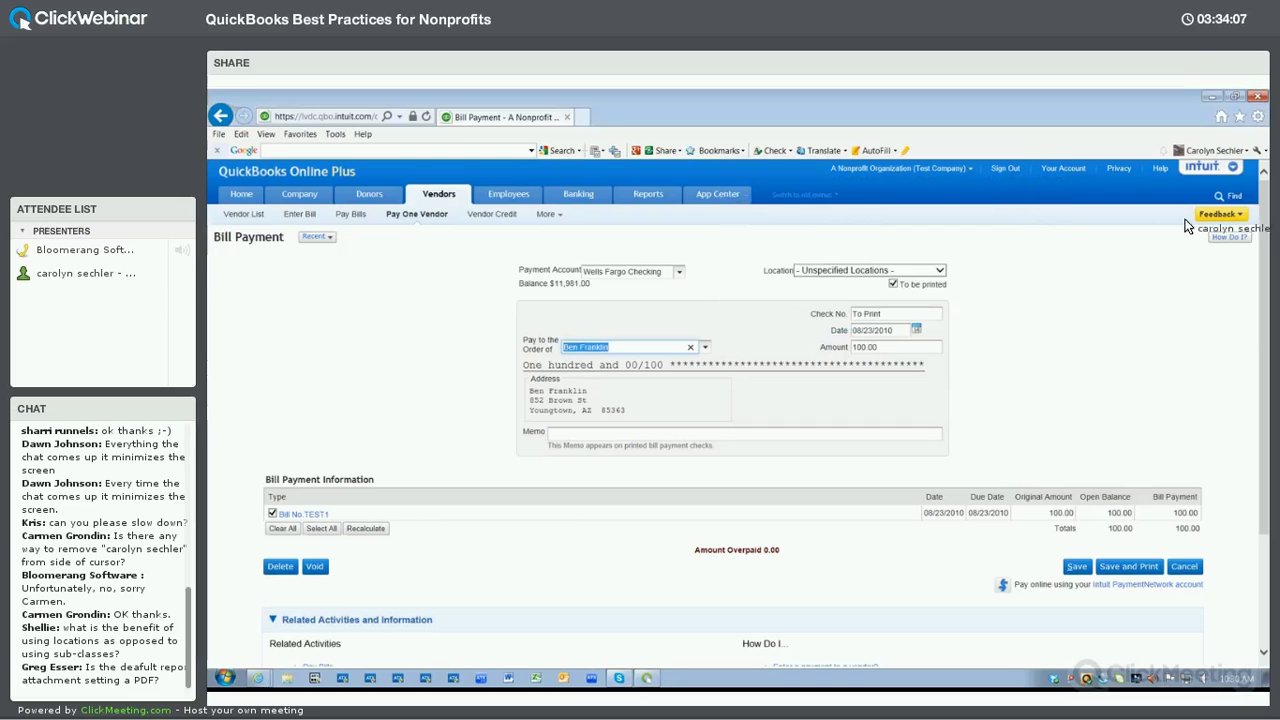
pyautogui.click(1232, 199)
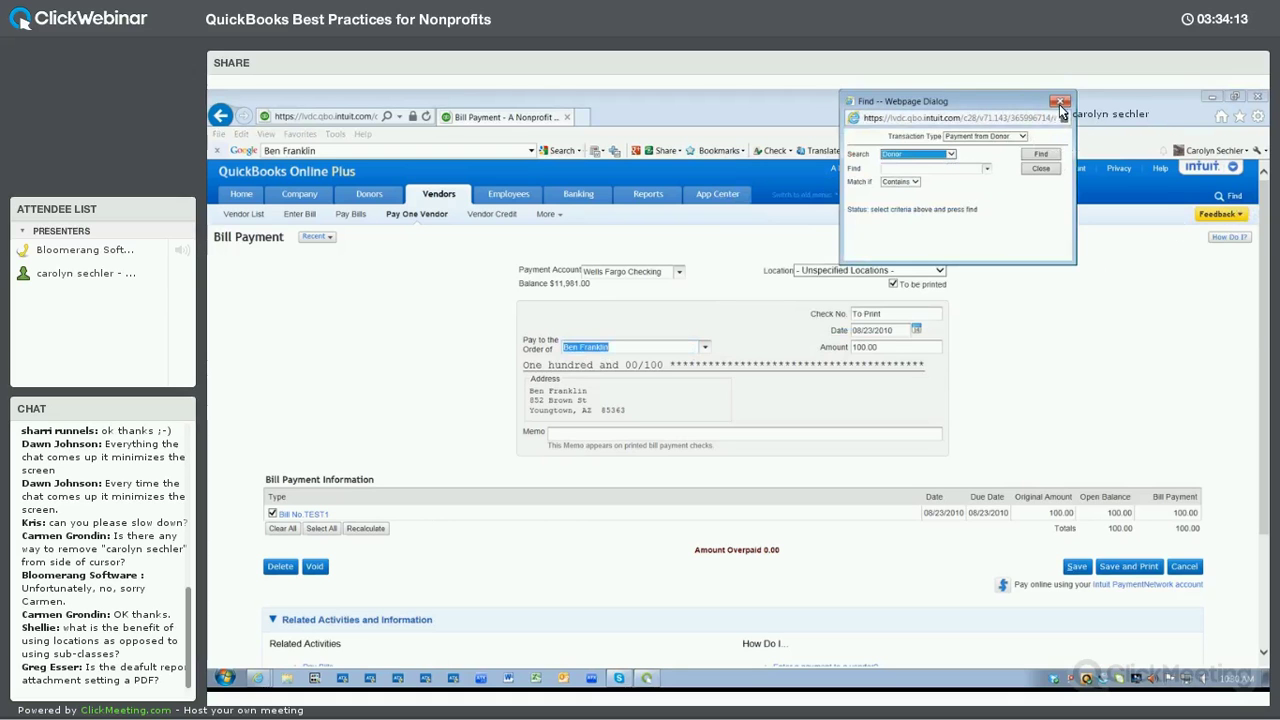
pyautogui.click(1221, 204)
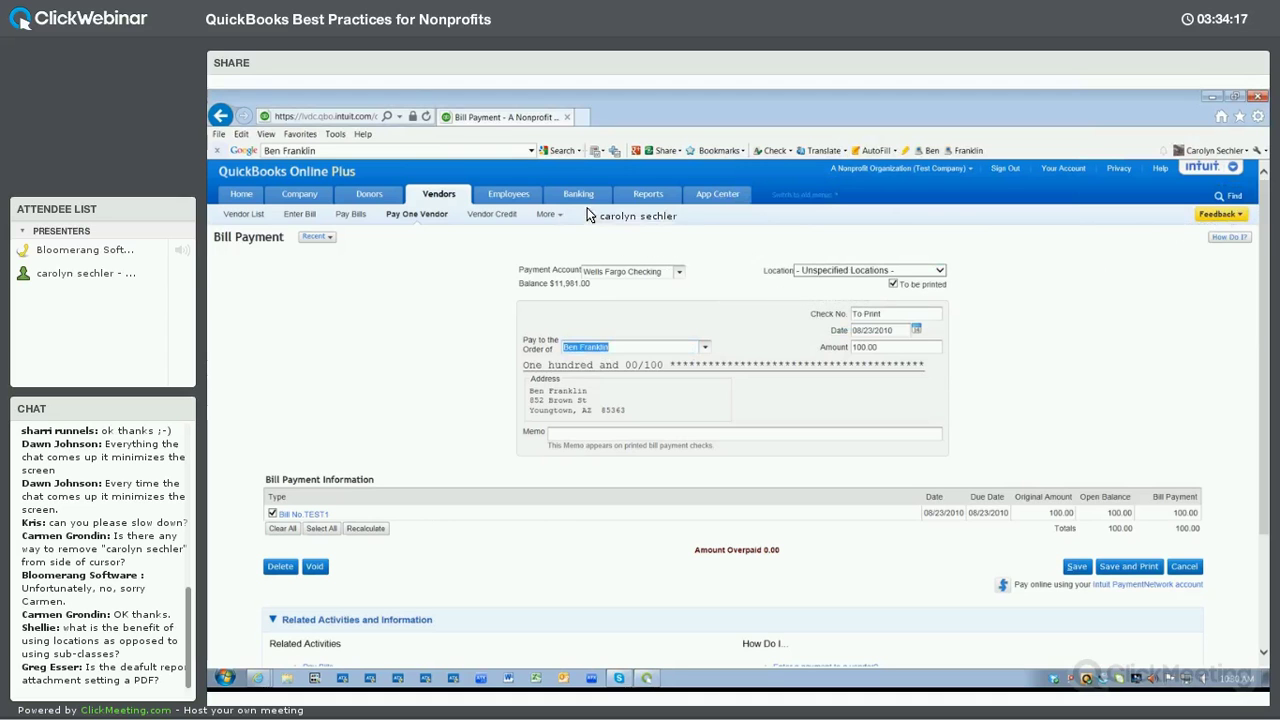
# Open the Scorecard report in Trends and set the peer group's annual income to $100K-$250K.
pyautogui.click(626, 196)
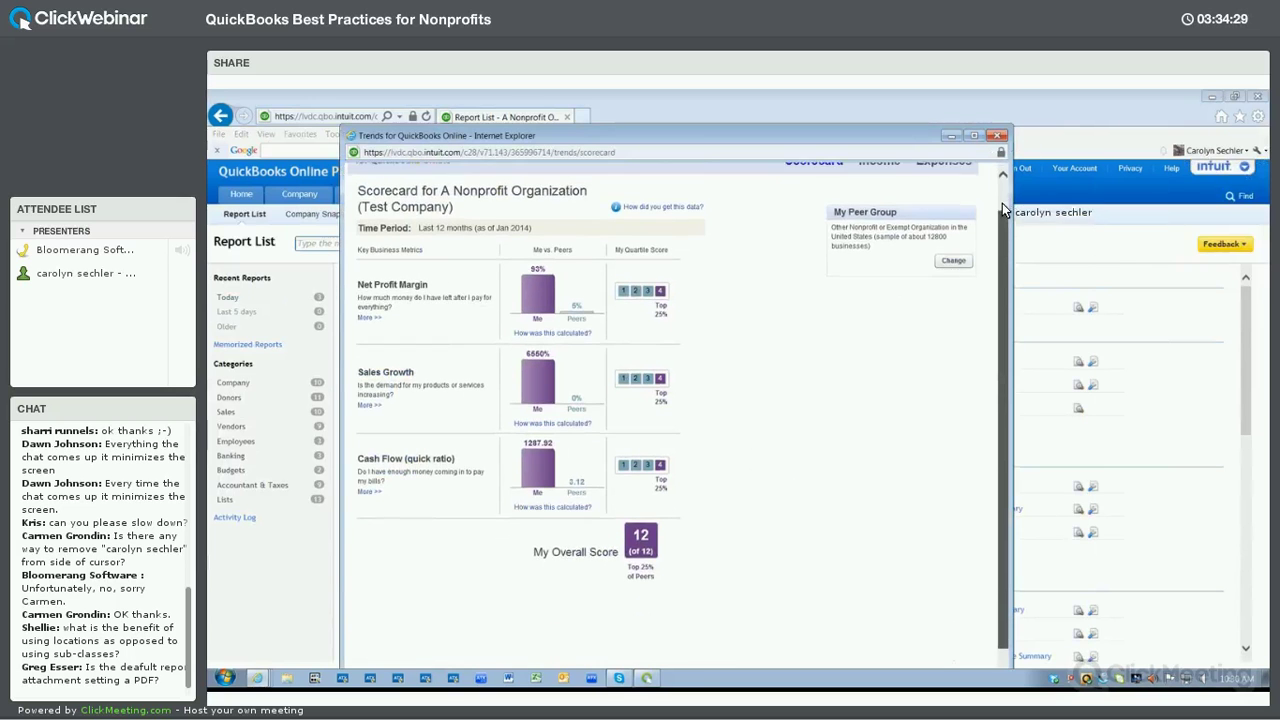
pyautogui.click(952, 300)
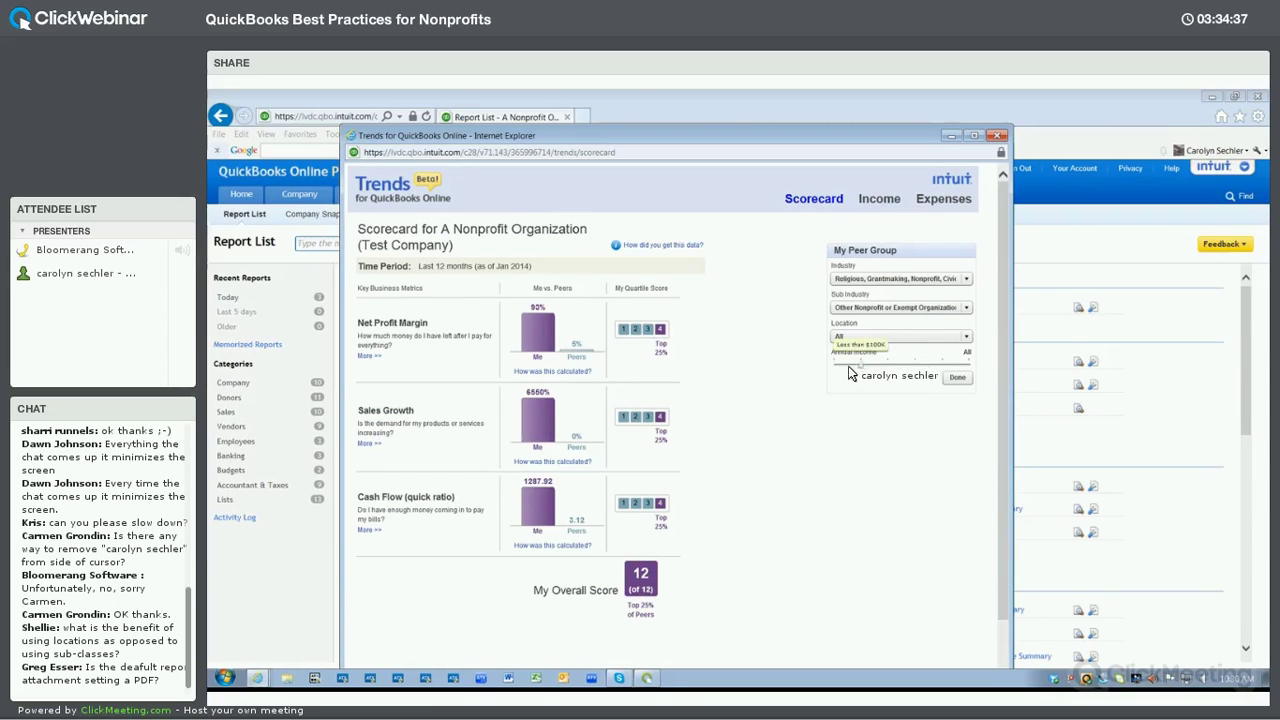
pyautogui.moveTo(859, 368); pyautogui.dragTo(868, 374)
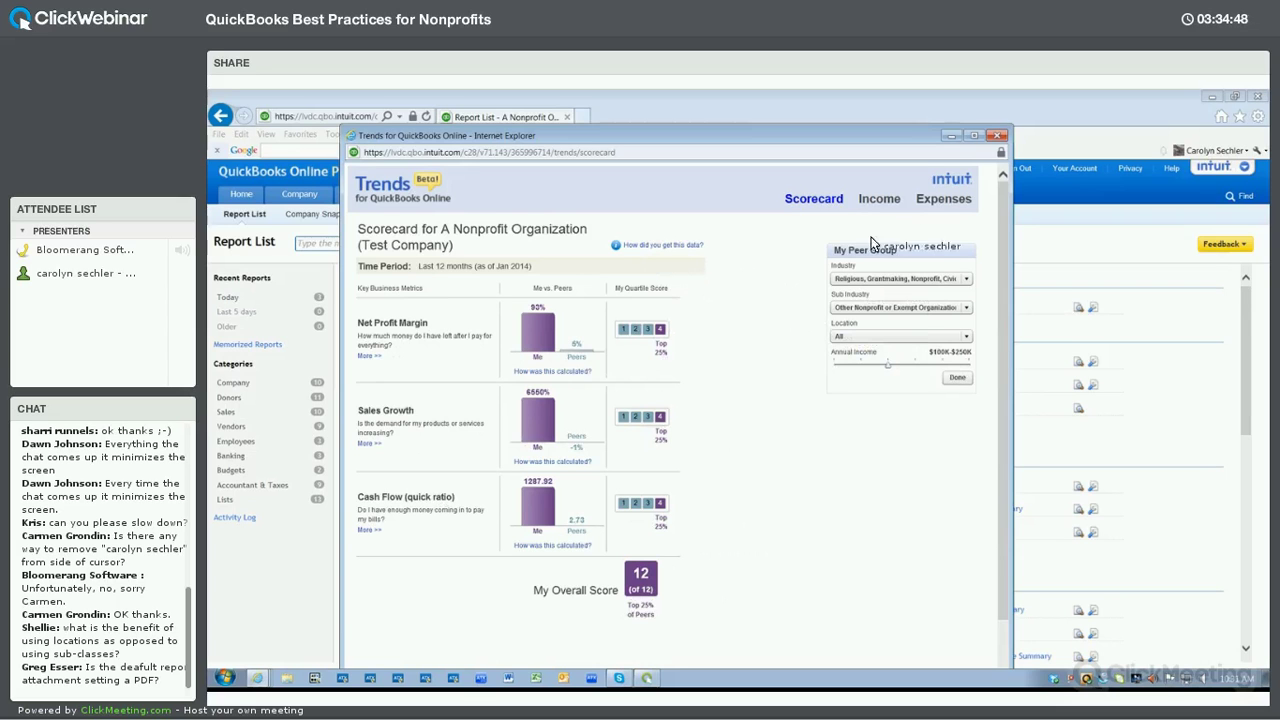
# View the income comparison over time, and compare expenses with the peer group both over time and by details.
pyautogui.click(880, 200)
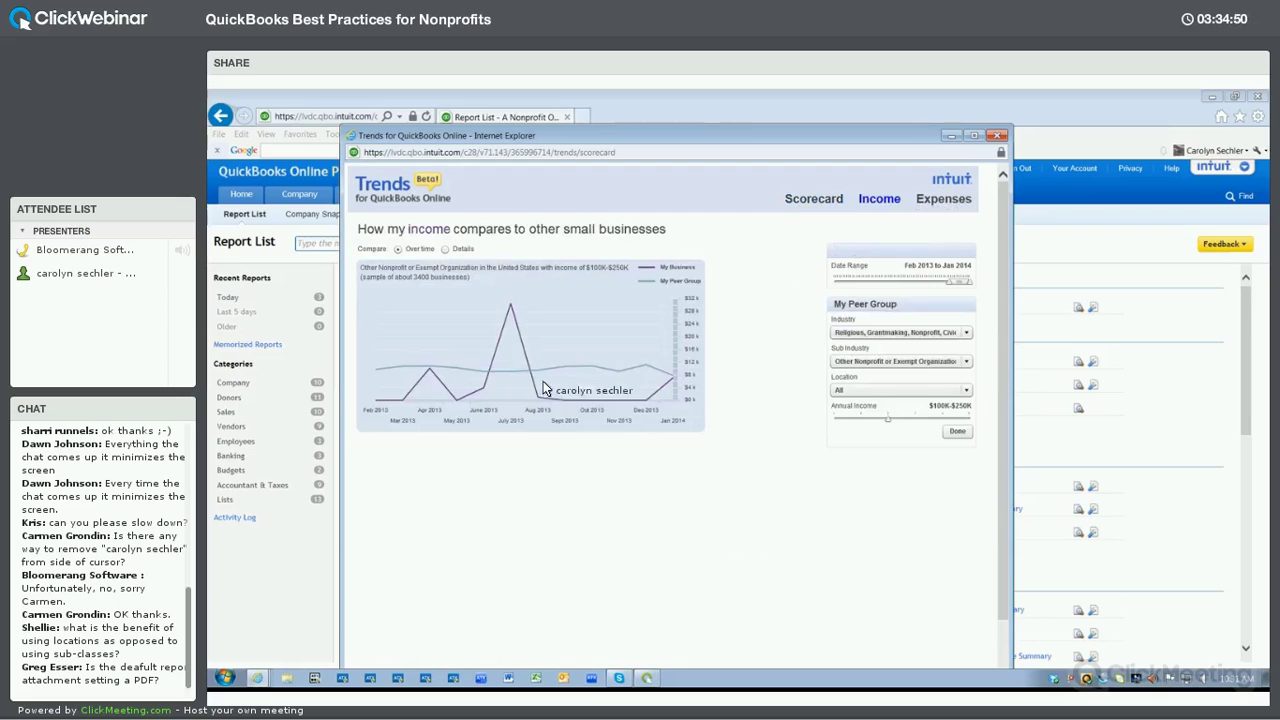
pyautogui.click(941, 205)
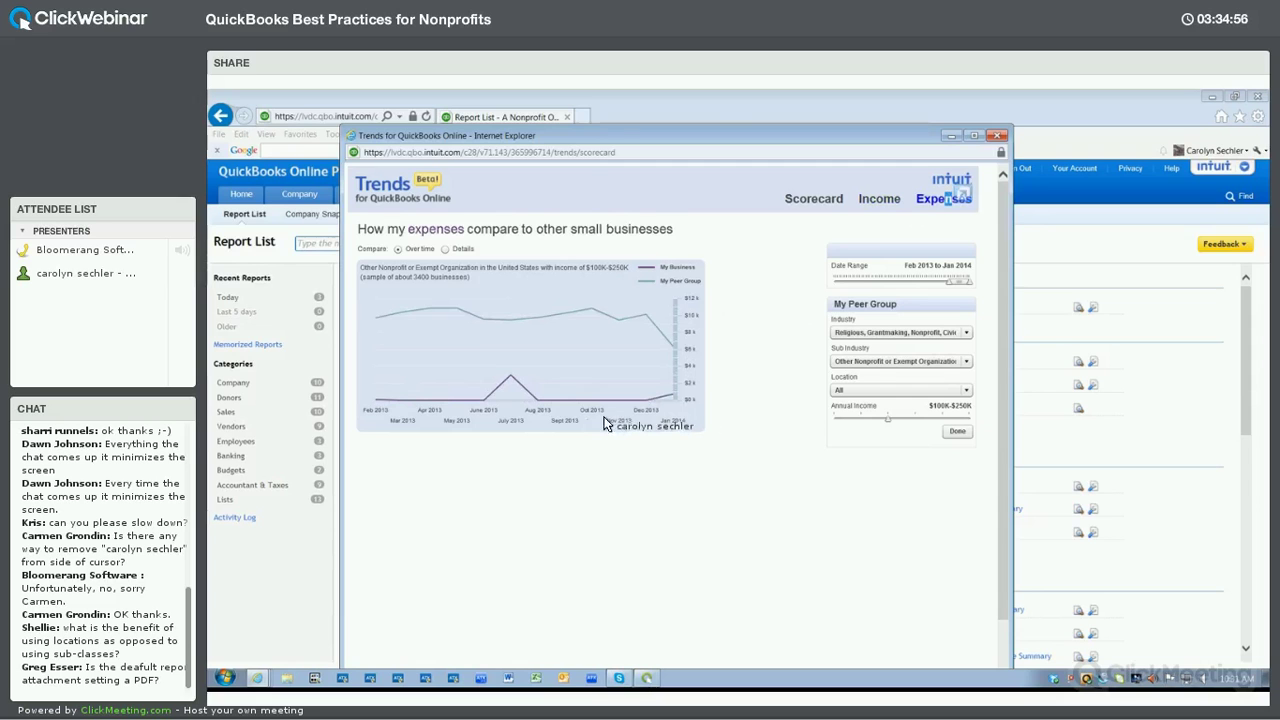
pyautogui.click(445, 249)
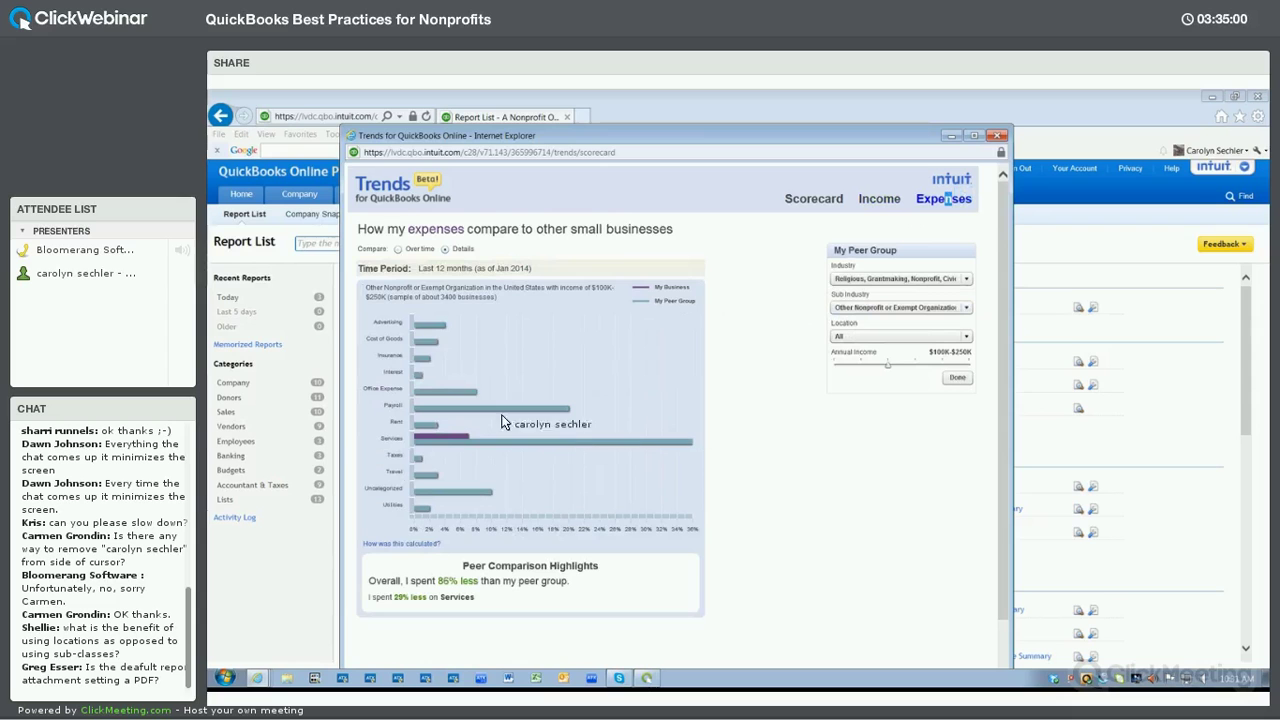
pyautogui.click(398, 249)
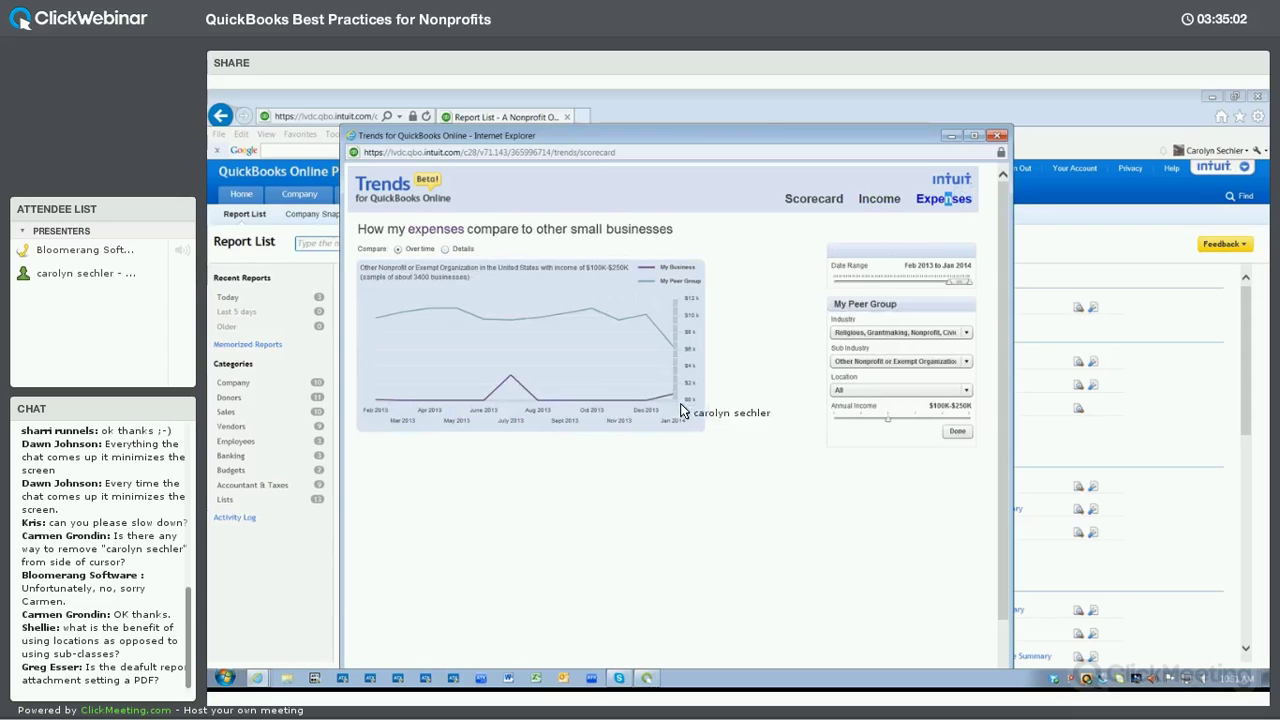
pyautogui.click(453, 252)
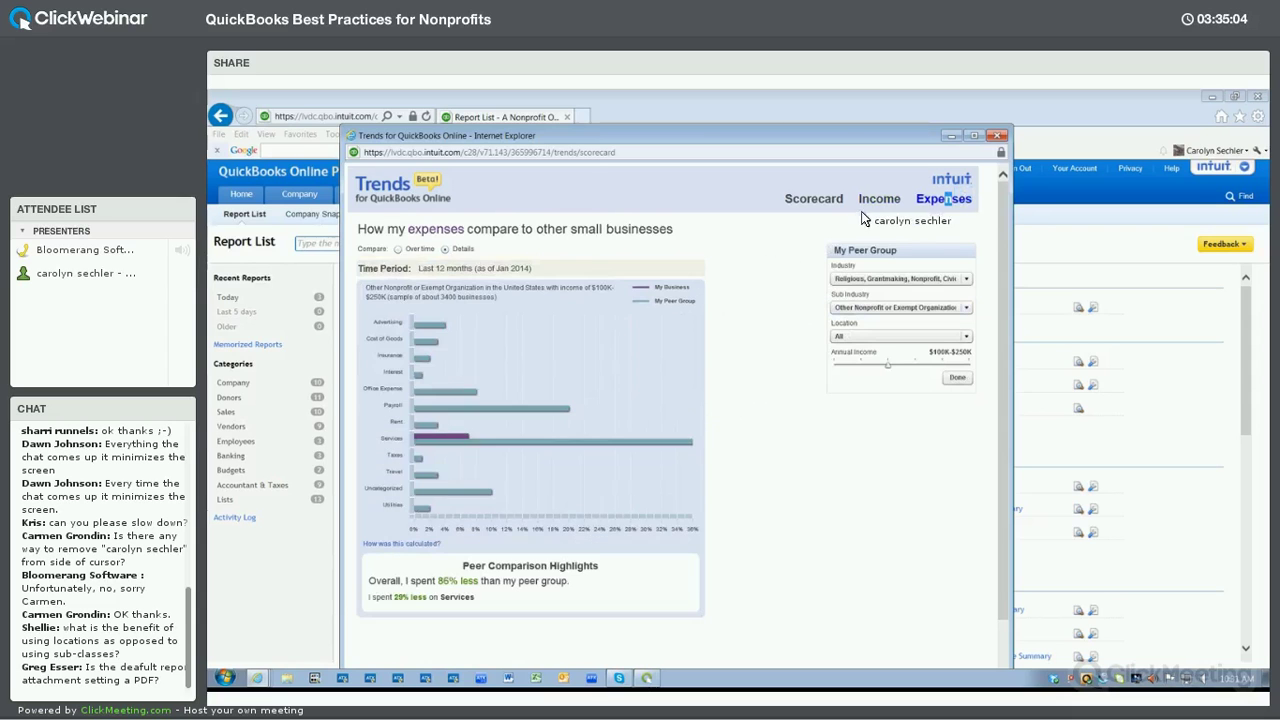
# Examine the detailed income comparison with the peer group for the Products, Services and Uncategorized bars.
pyautogui.click(866, 201)
pyautogui.click(815, 202)
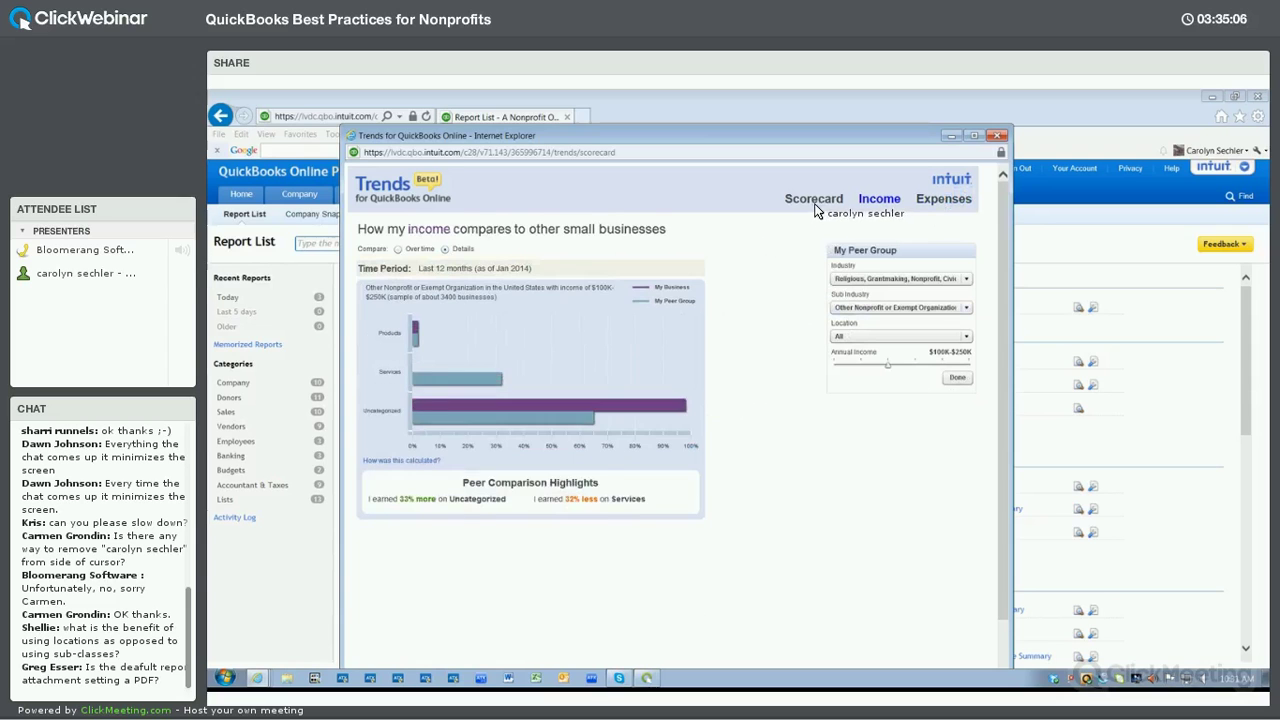
pyautogui.click(879, 199)
pyautogui.moveTo(520, 408)
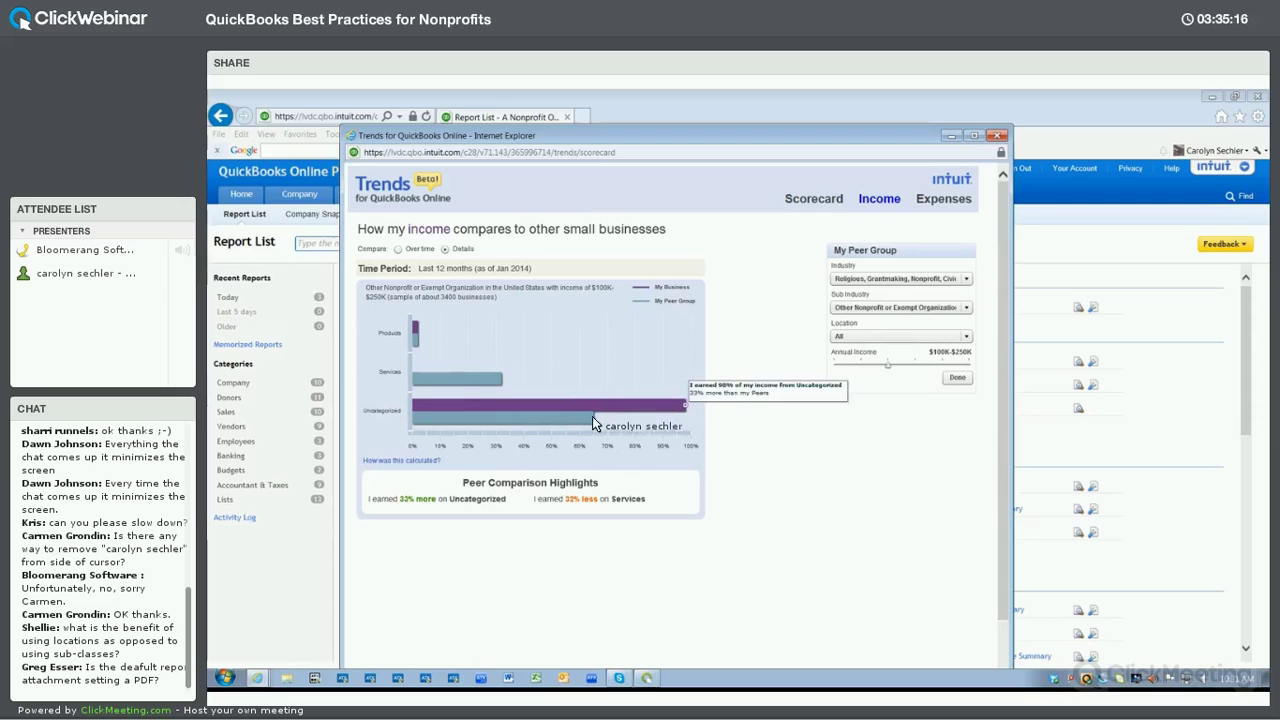
pyautogui.moveTo(579, 423)
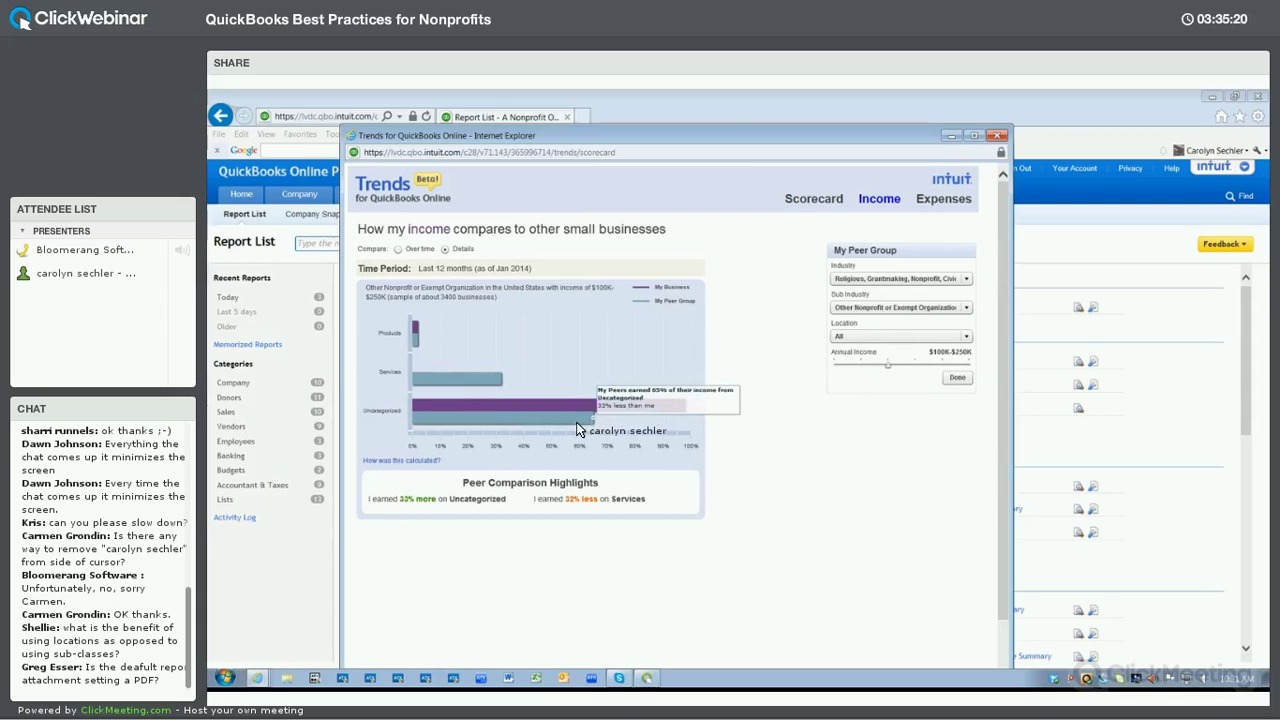
pyautogui.moveTo(444, 378)
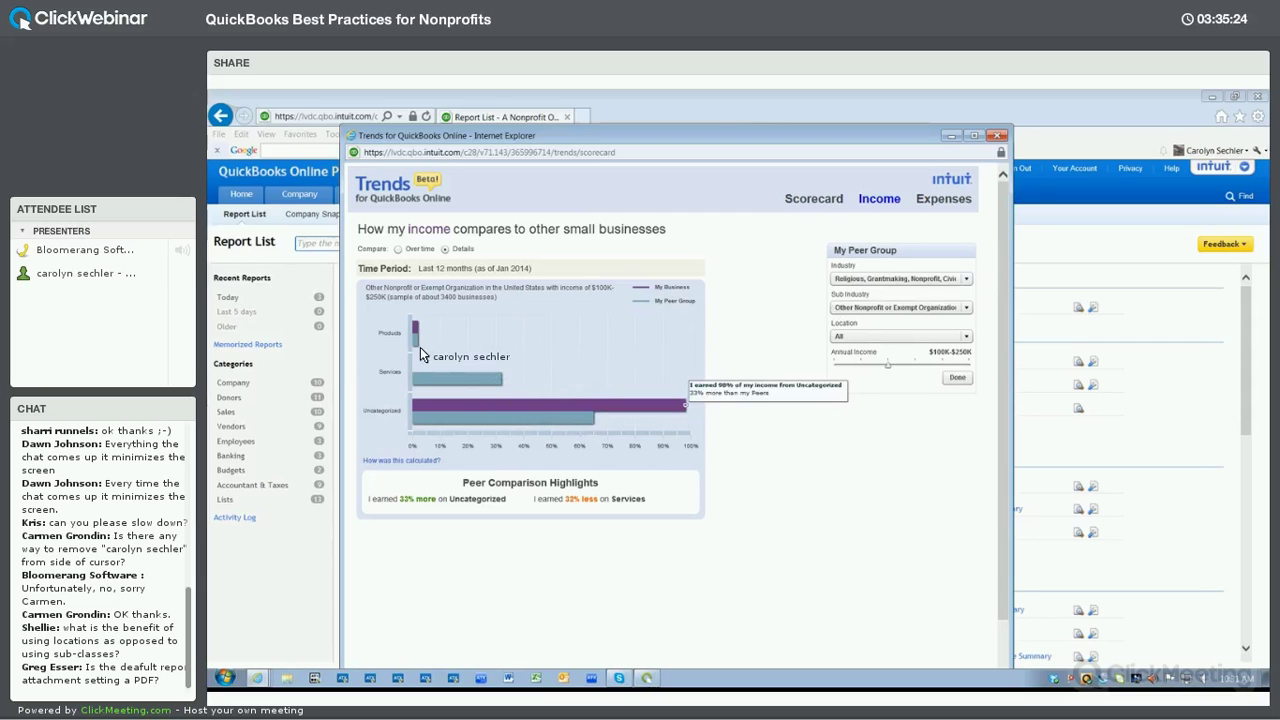
pyautogui.moveTo(416, 340)
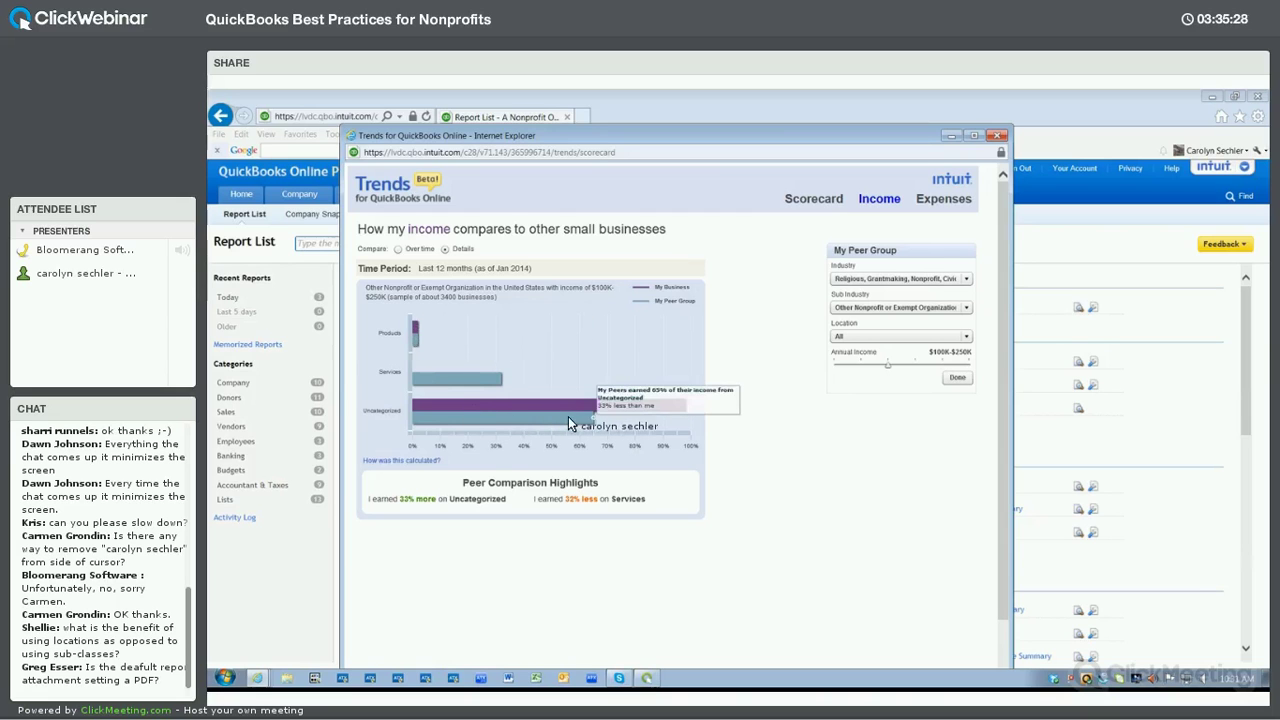
# Switch the peer group's industry to Real Estate and back to the Religious, Grantmaking, Nonprofit, Civic group, and close the Trends window.
pyautogui.click(966, 279)
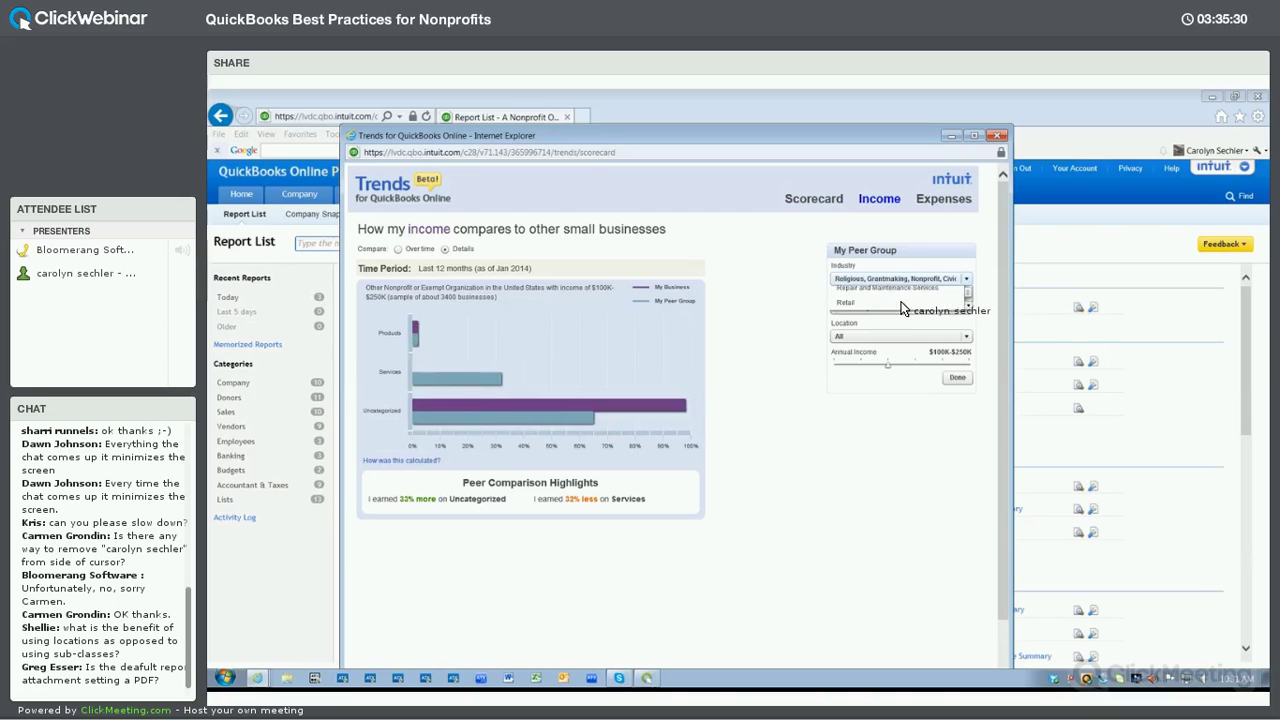
pyautogui.click(855, 293)
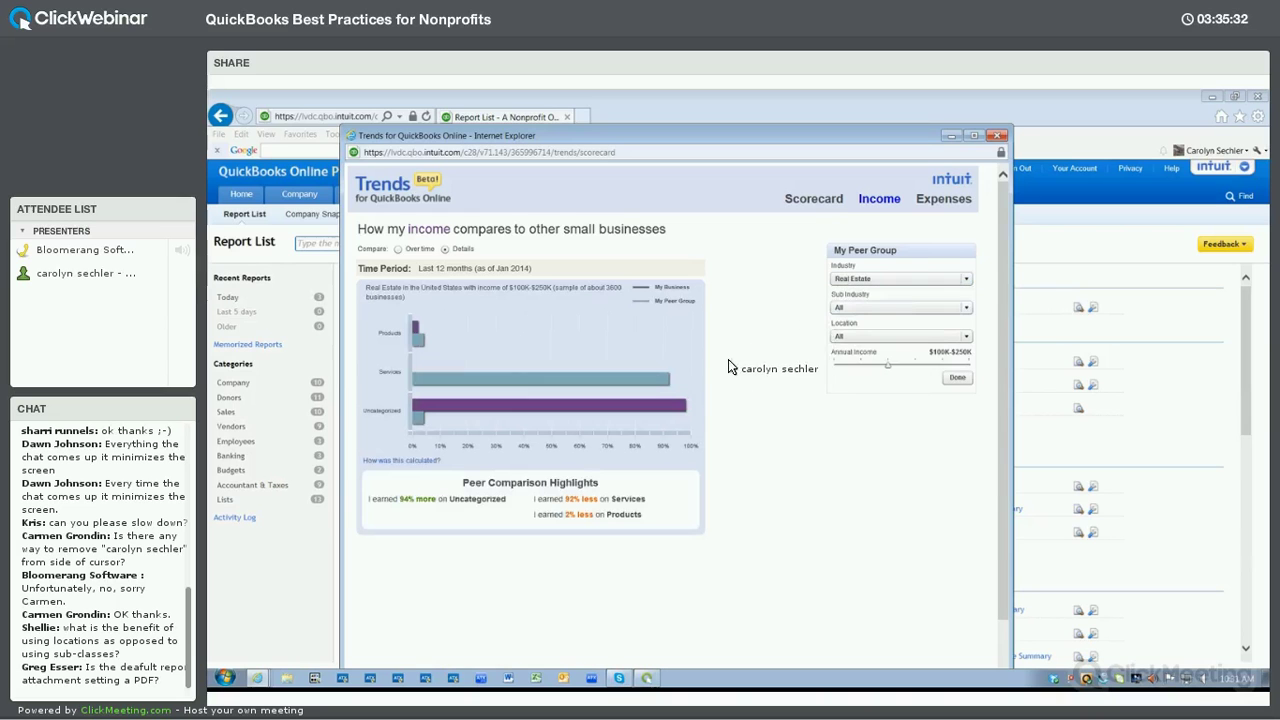
pyautogui.click(920, 279)
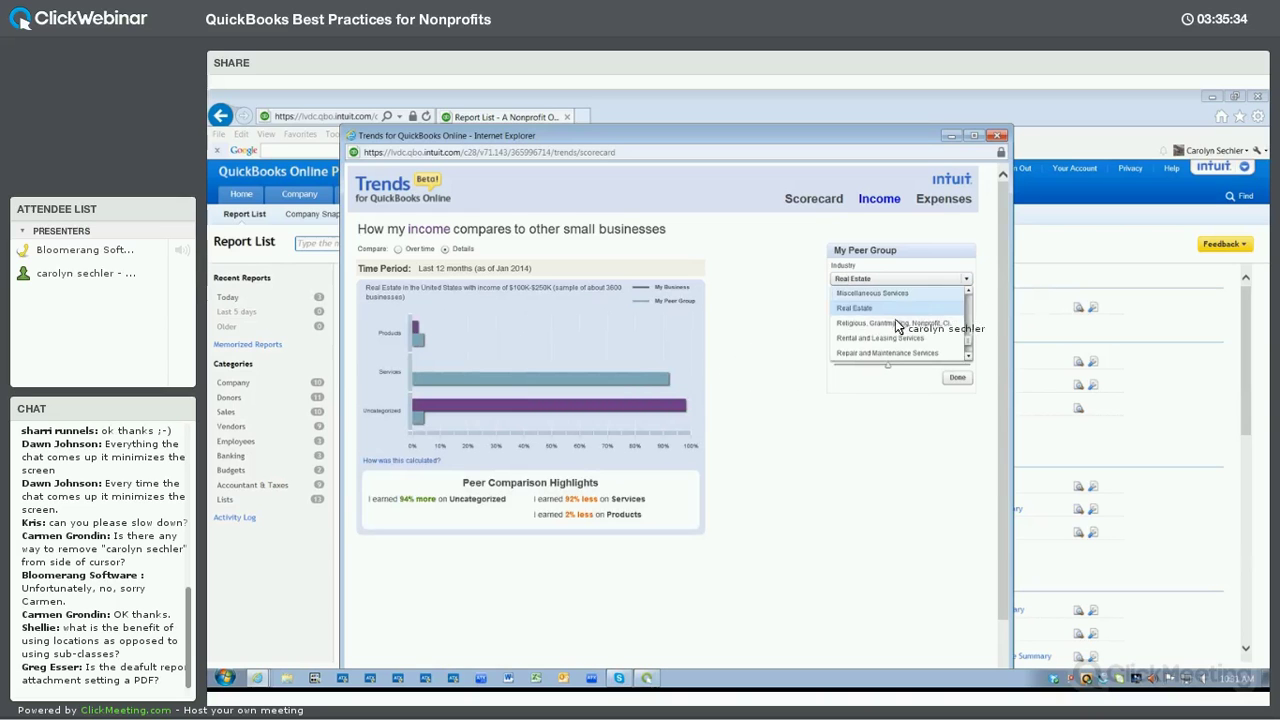
pyautogui.click(888, 328)
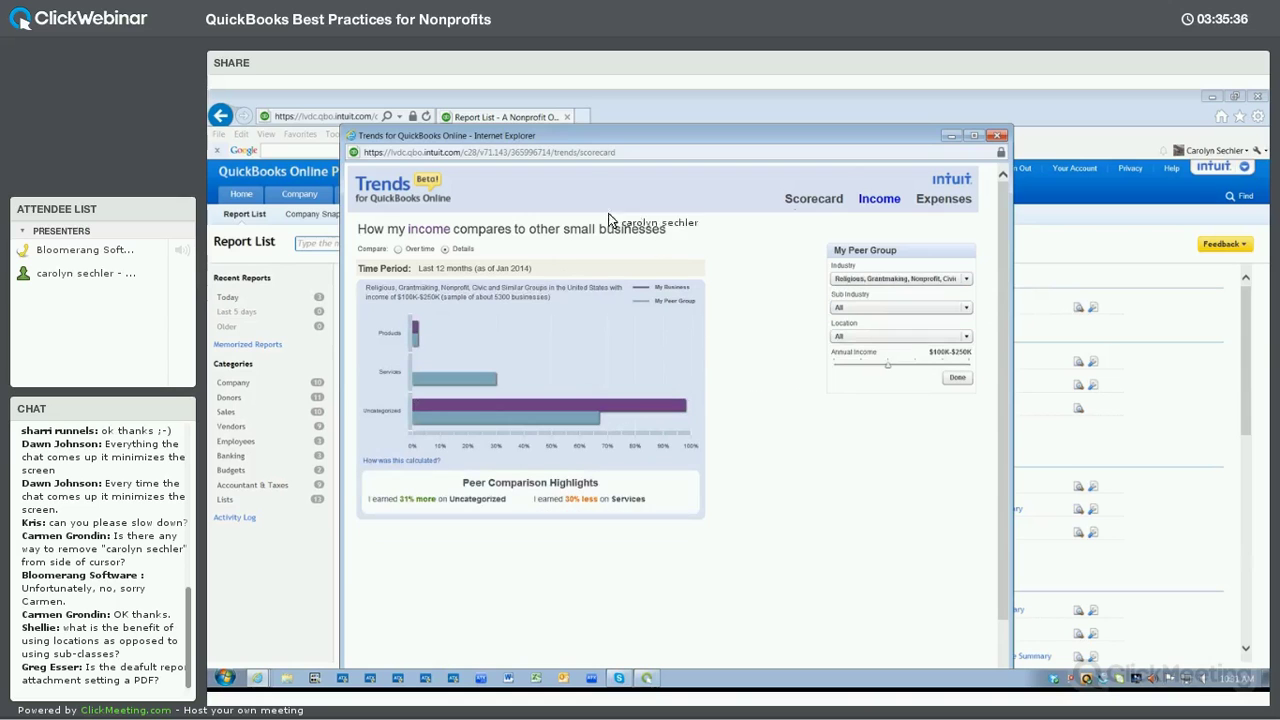
pyautogui.click(992, 135)
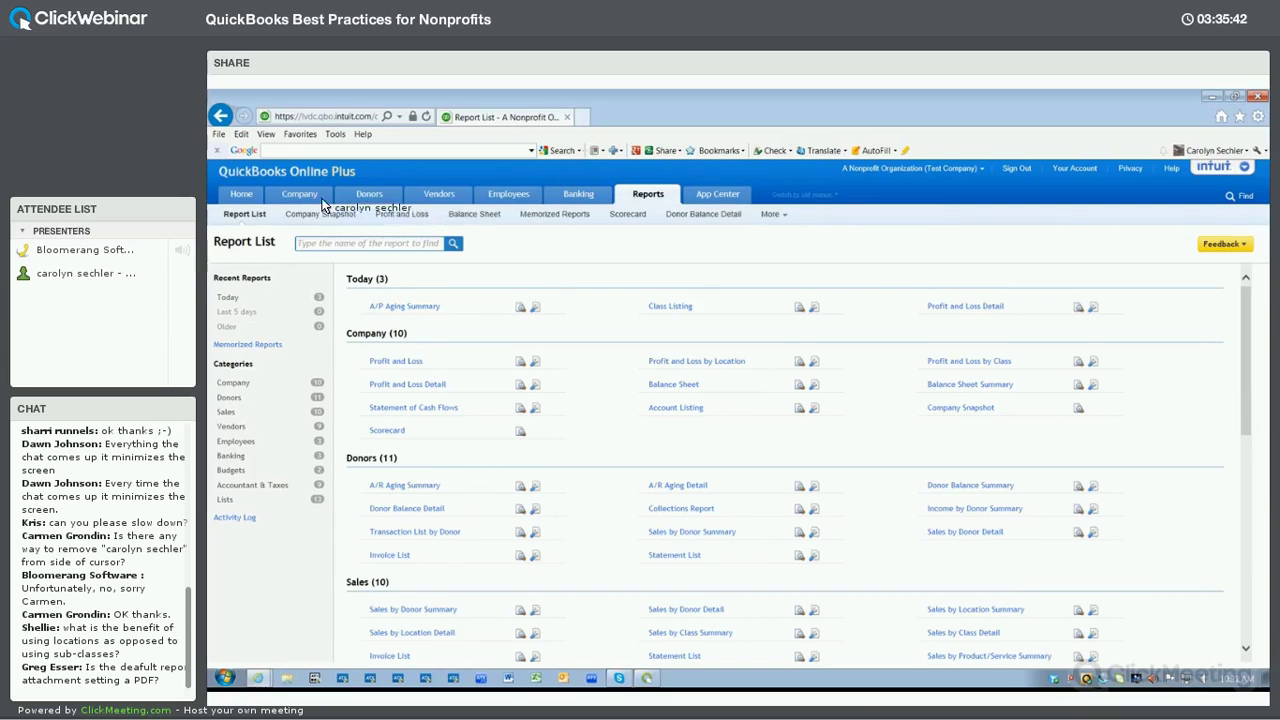
# Open the company budgets and show the rows of the sample - FY11 P&L Classes budget as classes.
pyautogui.moveTo(347, 203)
pyautogui.moveTo(300, 195)
pyautogui.moveTo(576, 194)
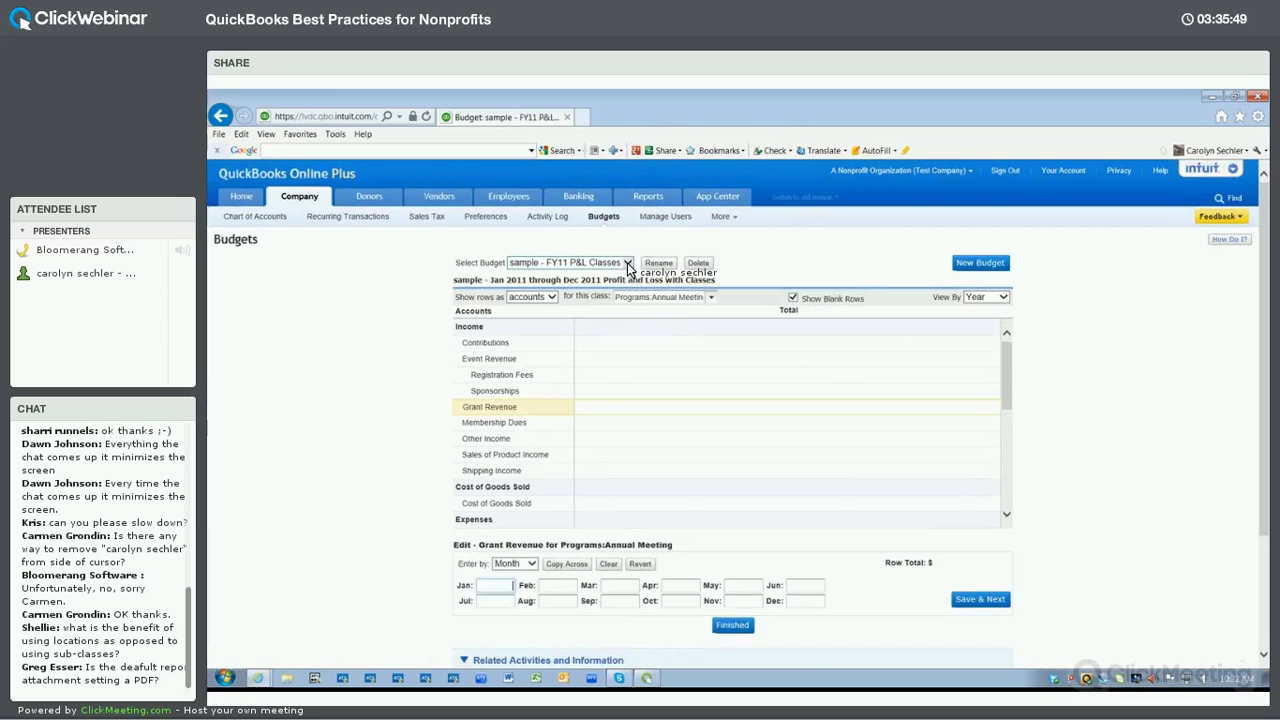
pyautogui.click(628, 264)
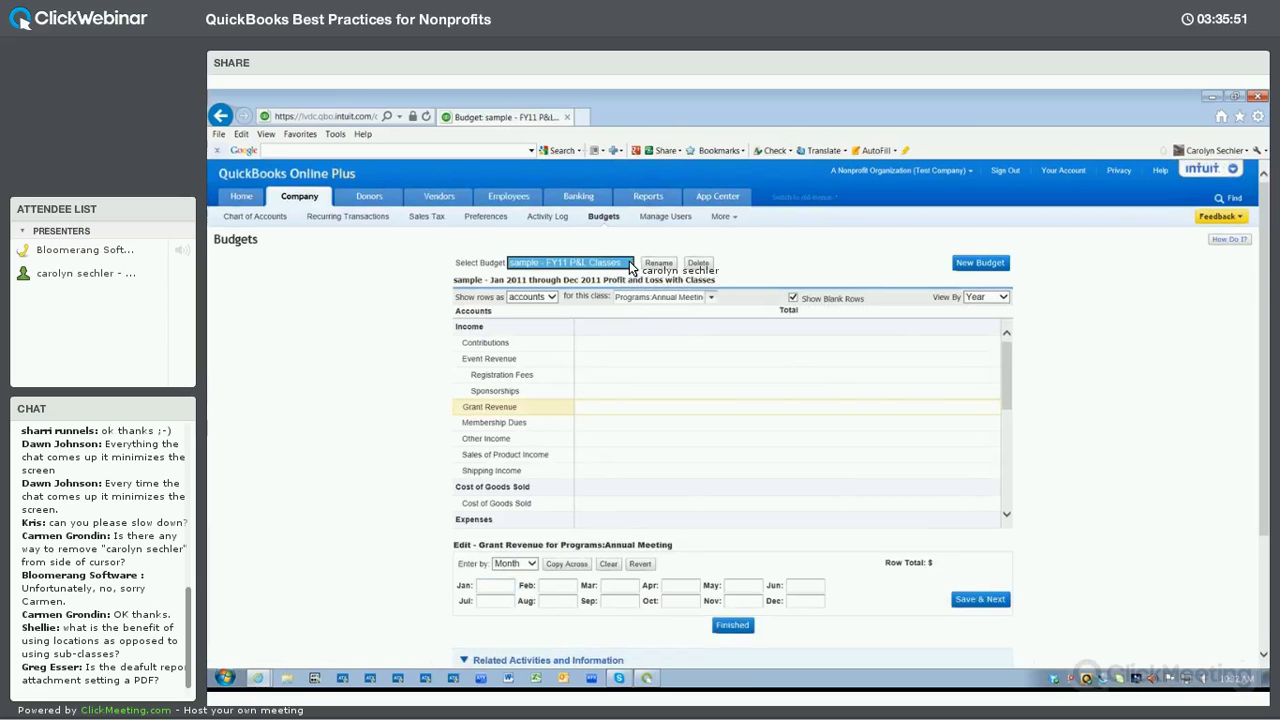
pyautogui.click(551, 299)
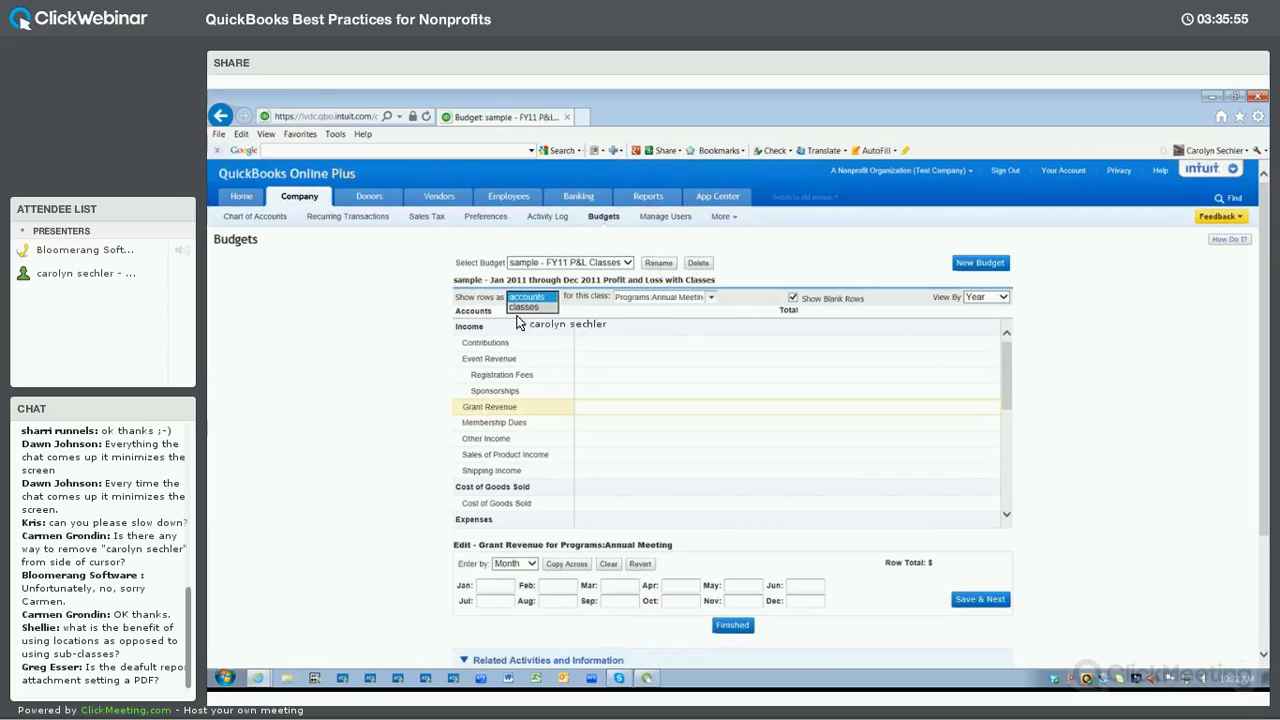
pyautogui.click(525, 307)
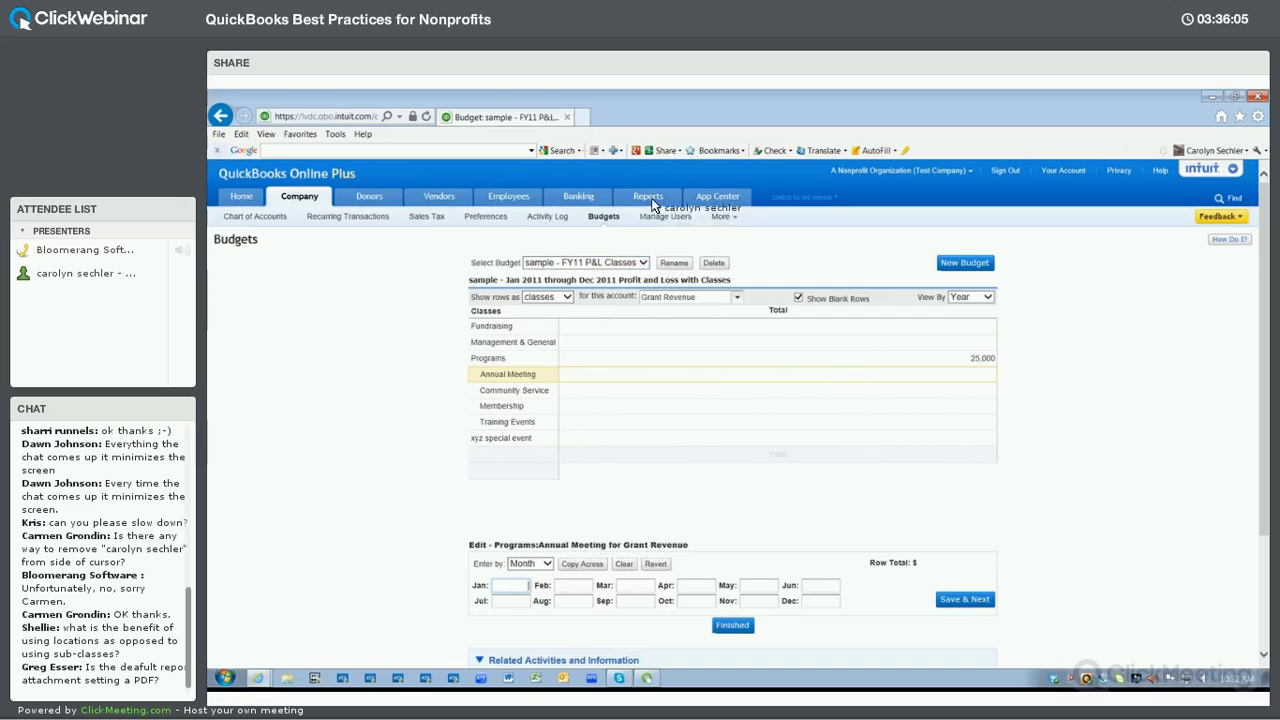
# Open the Budget vs. Actuals report from the Budgets category of the report list.
pyautogui.moveTo(640, 200)
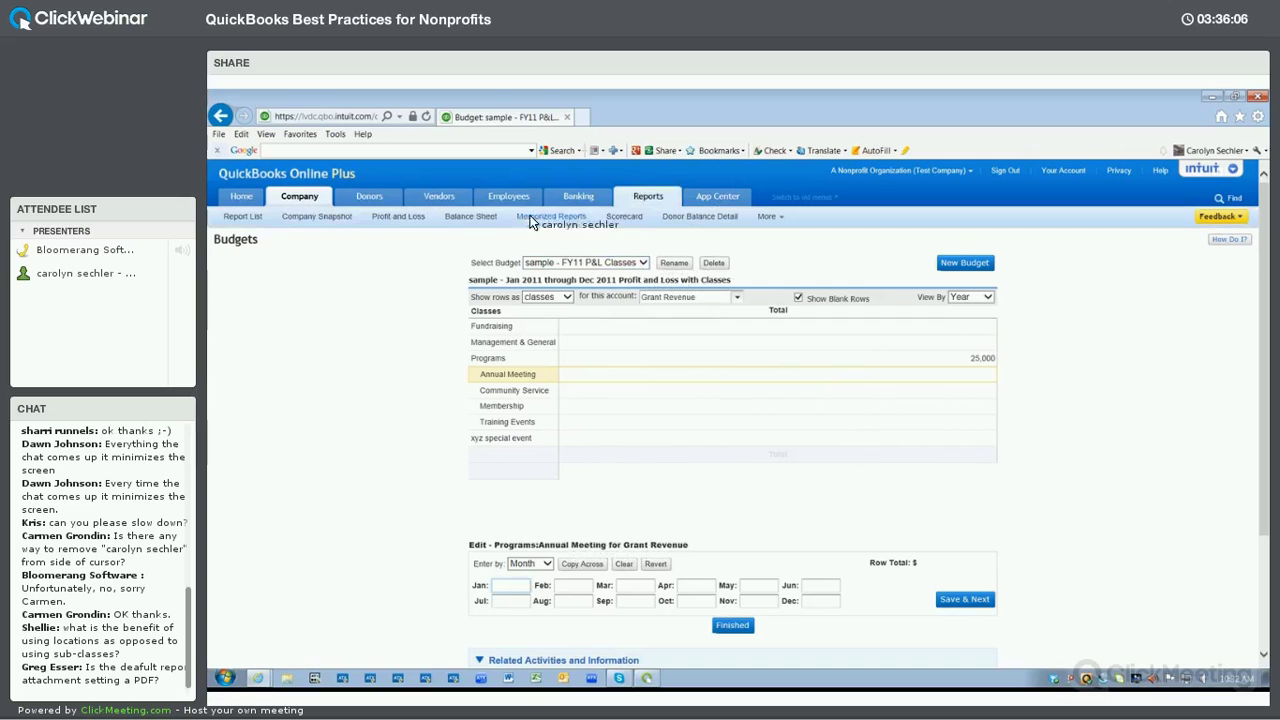
pyautogui.click(646, 197)
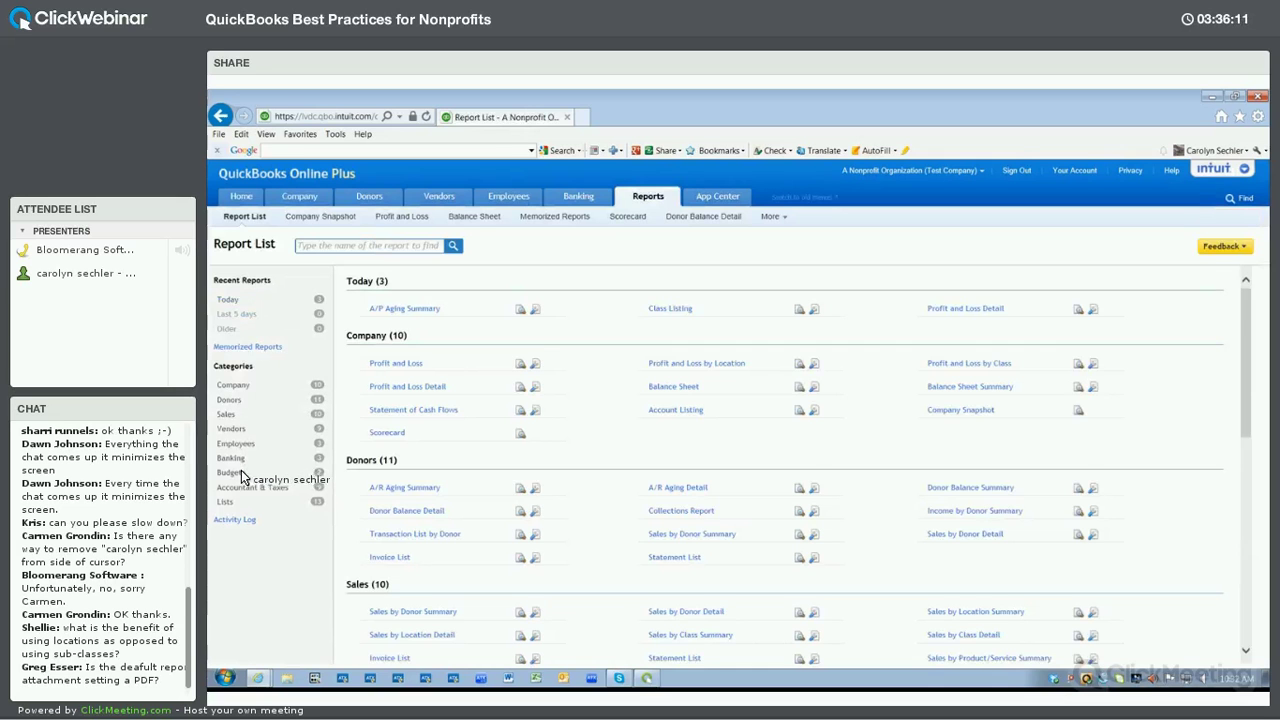
pyautogui.click(232, 472)
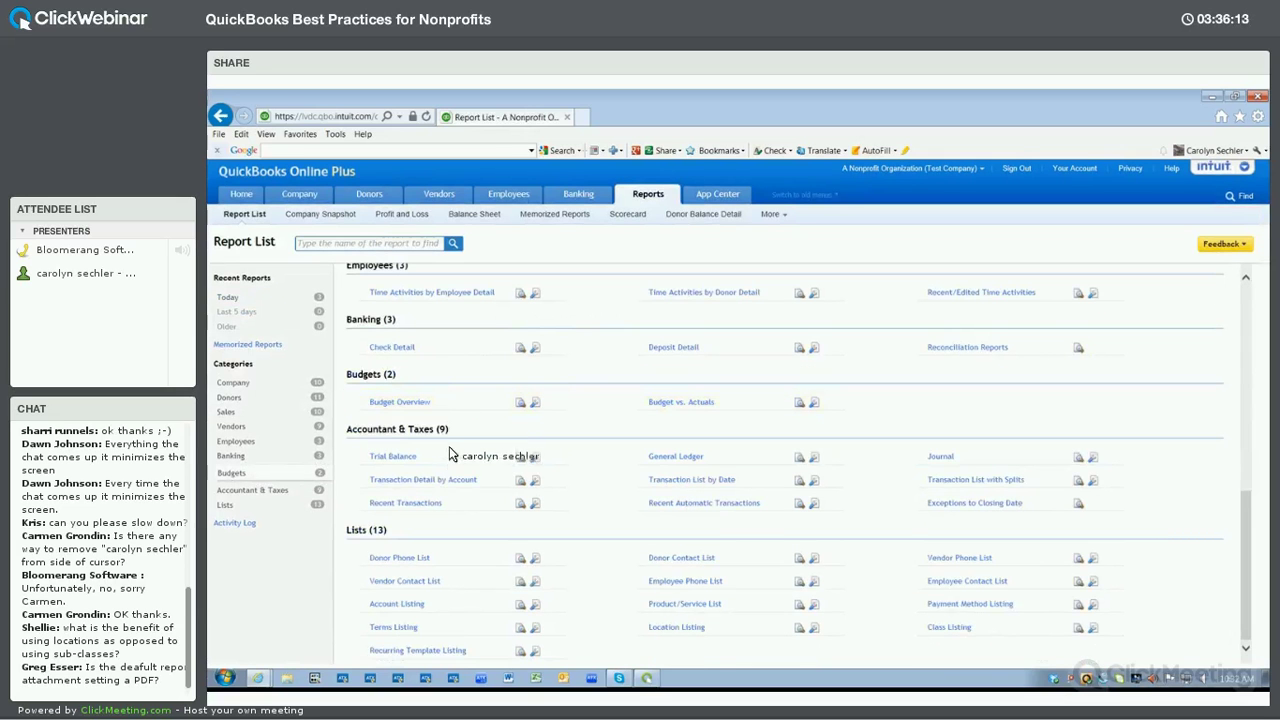
pyautogui.click(664, 404)
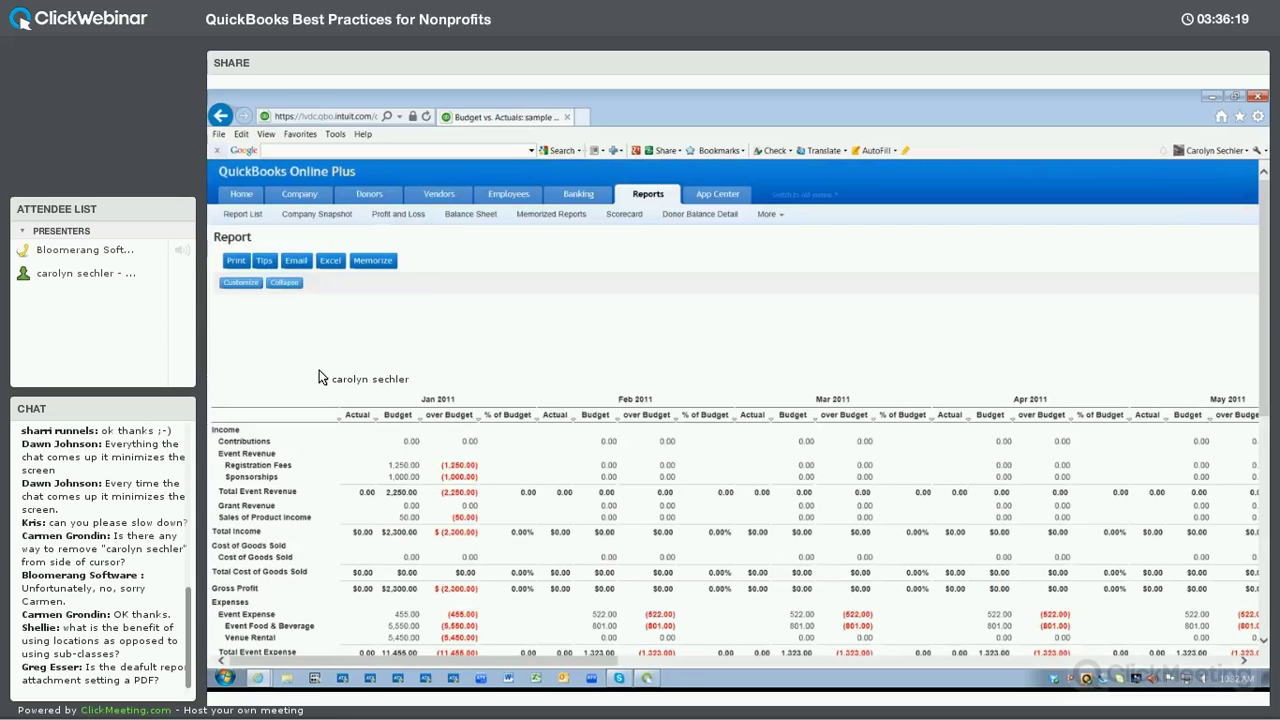
# Customize the report to an Accounts vs. Total grid with only non-zero rows and columns, and run it.
pyautogui.click(250, 283)
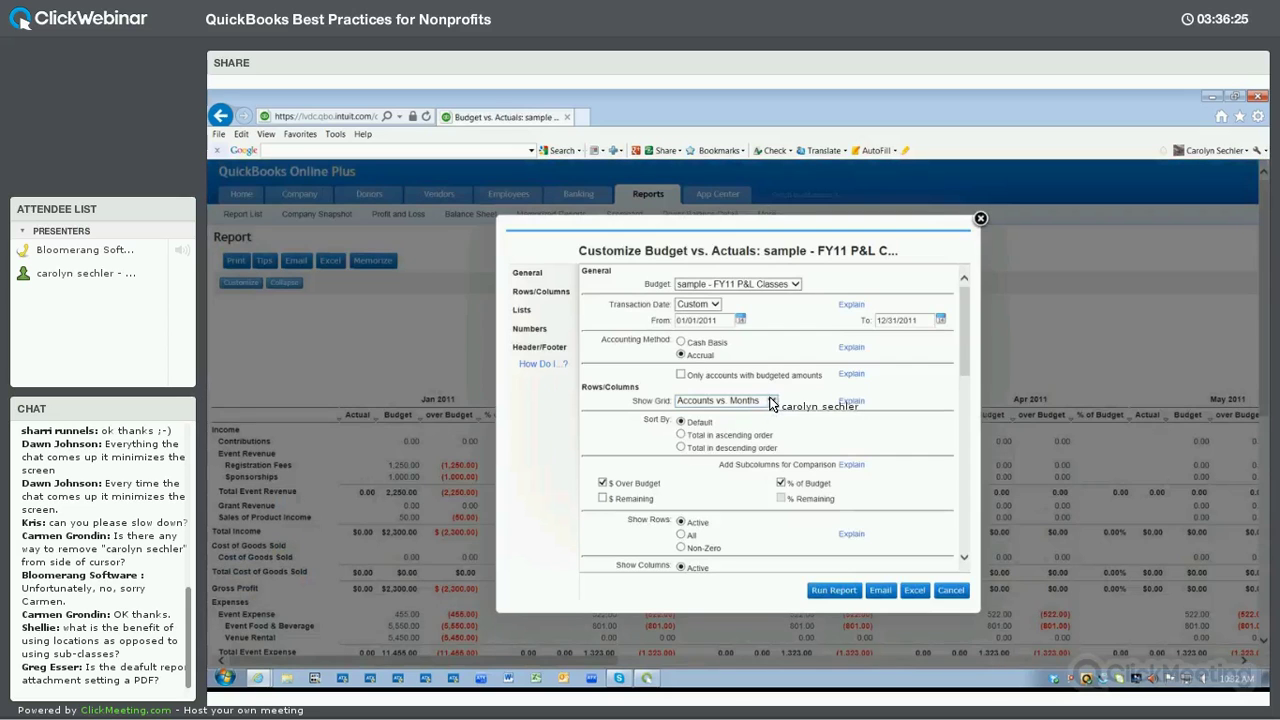
pyautogui.click(755, 401)
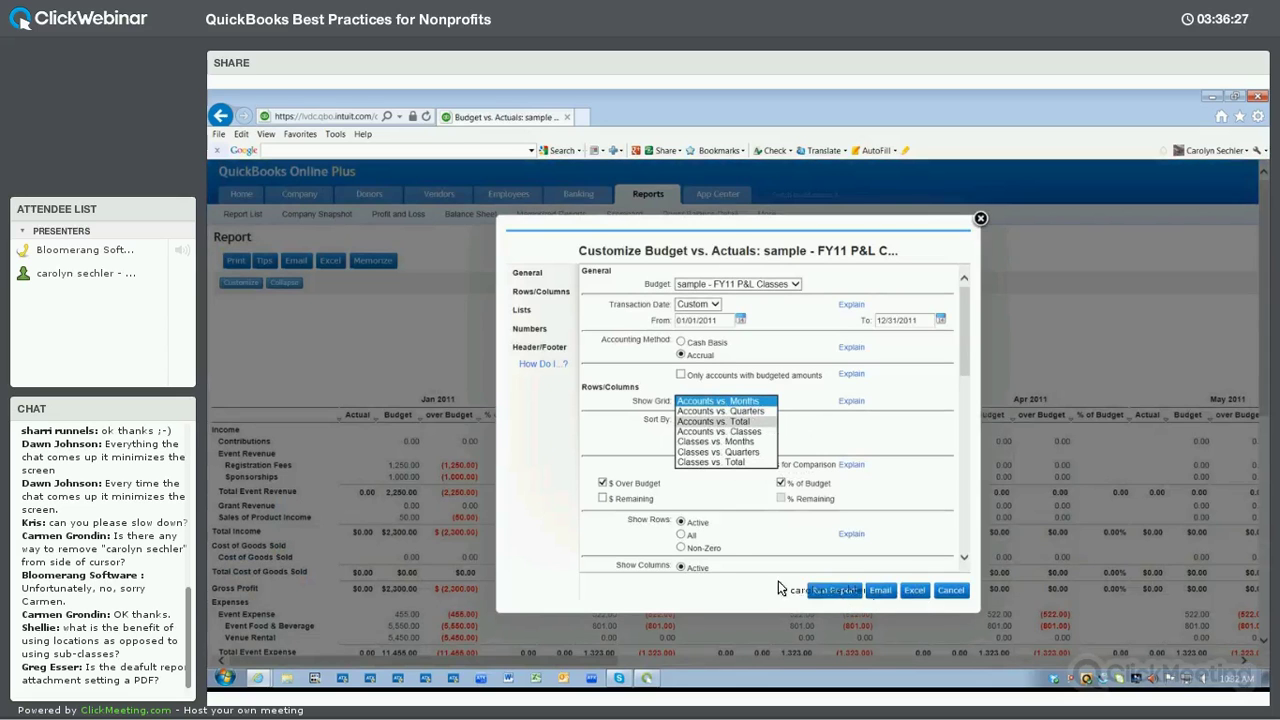
pyautogui.click(714, 422)
pyautogui.click(703, 549)
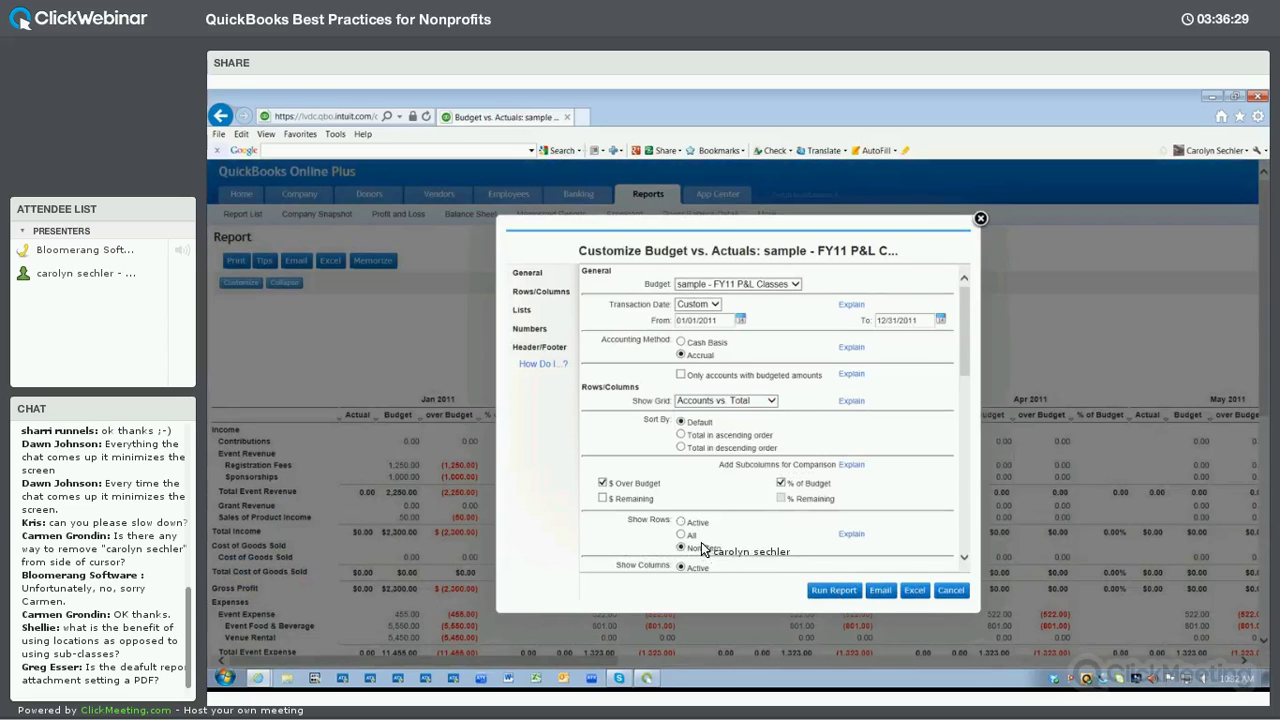
pyautogui.scroll(-1, 703, 549)
pyautogui.click(682, 548)
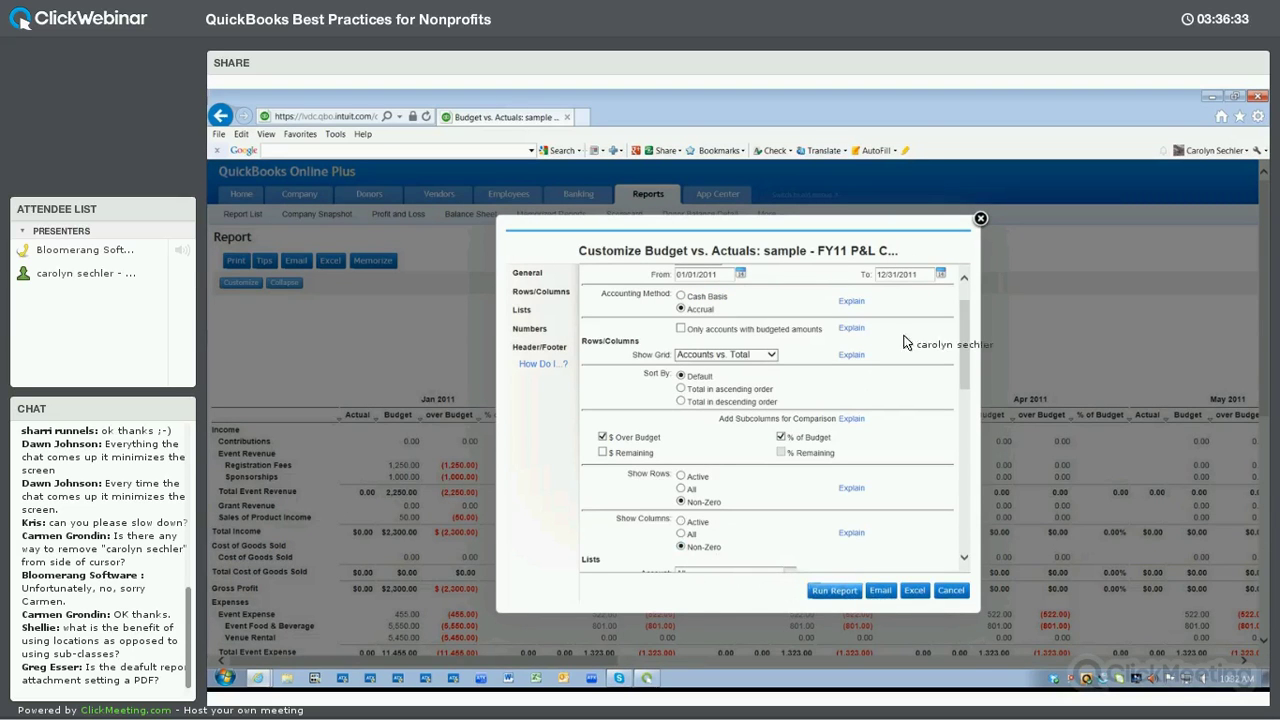
# Look over the yearly totals, remove the % of Budget comparison column from the report, and rerun it.
pyautogui.scroll(-3, 979, 360)
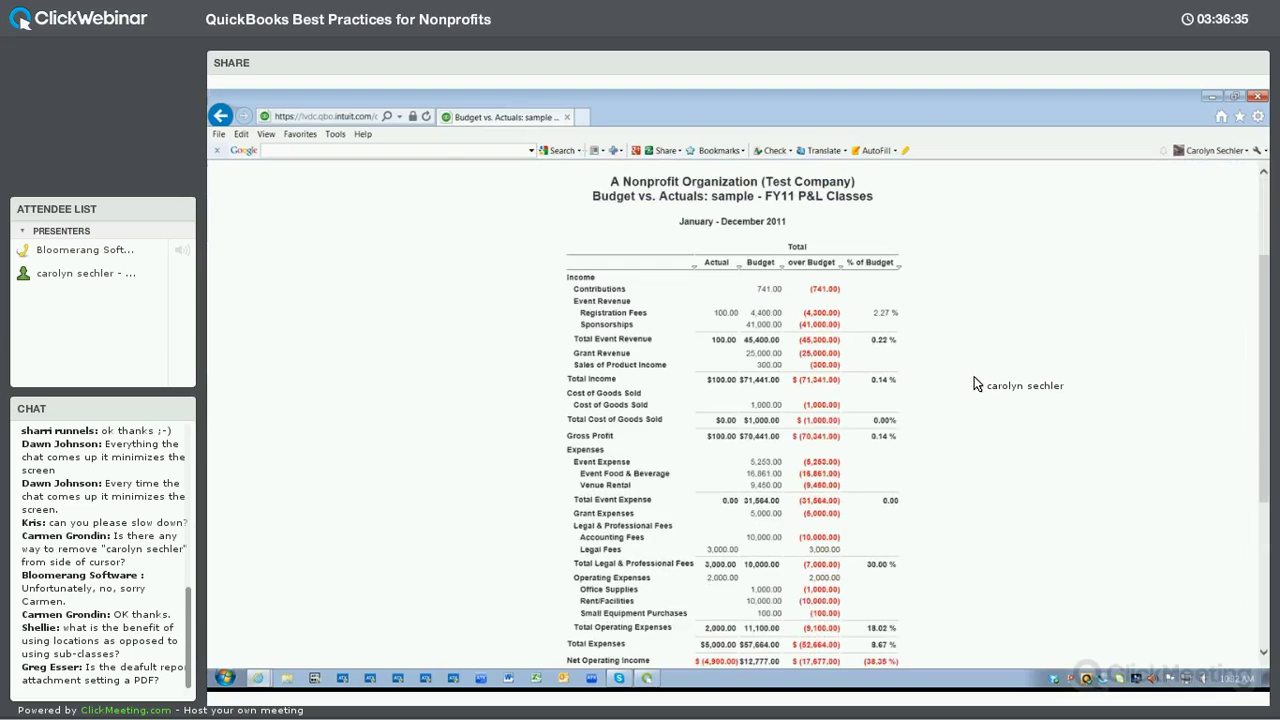
pyautogui.scroll(-2, 973, 381)
pyautogui.scroll(5, 250, 290)
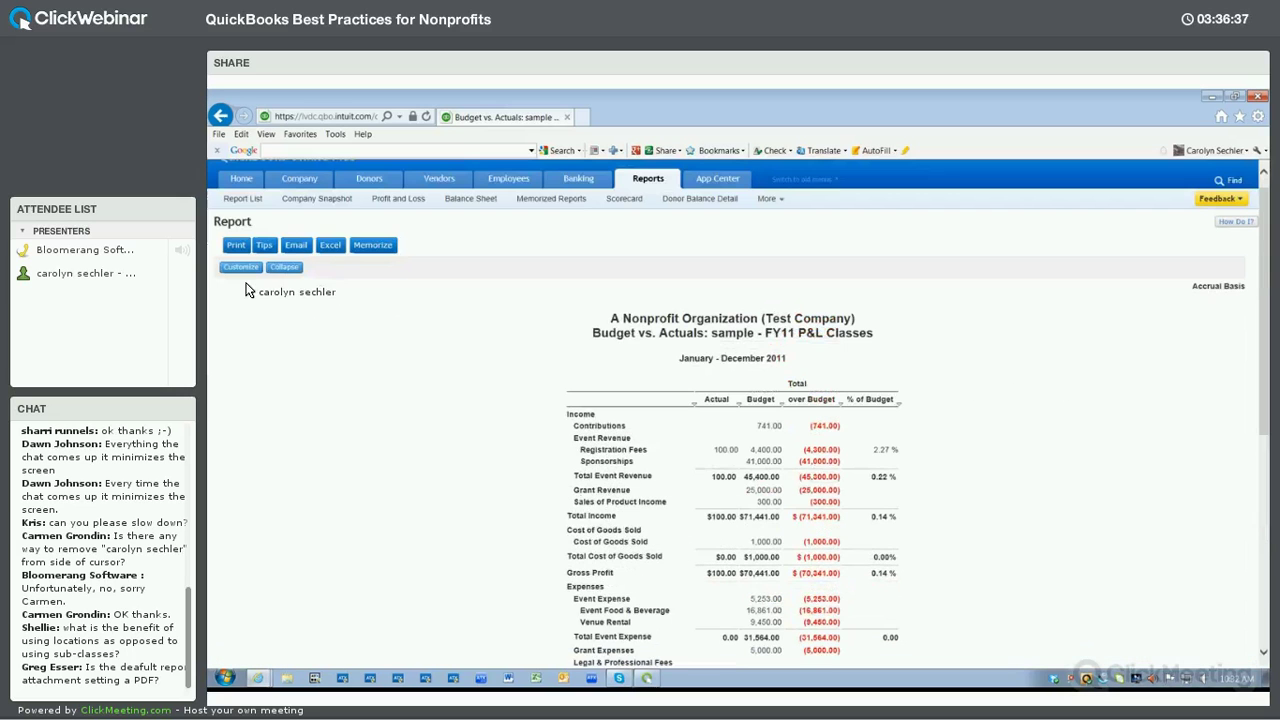
pyautogui.scroll(1, 420, 340)
pyautogui.click(240, 282)
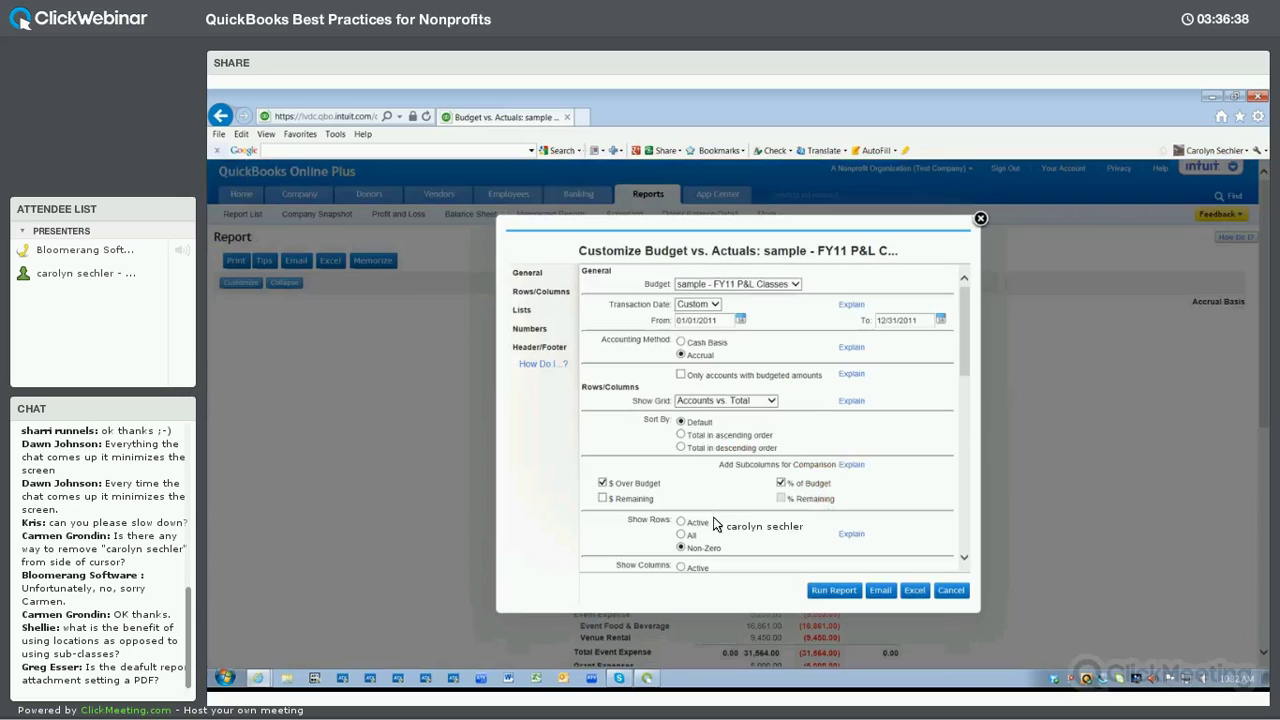
pyautogui.click(781, 485)
pyautogui.click(811, 588)
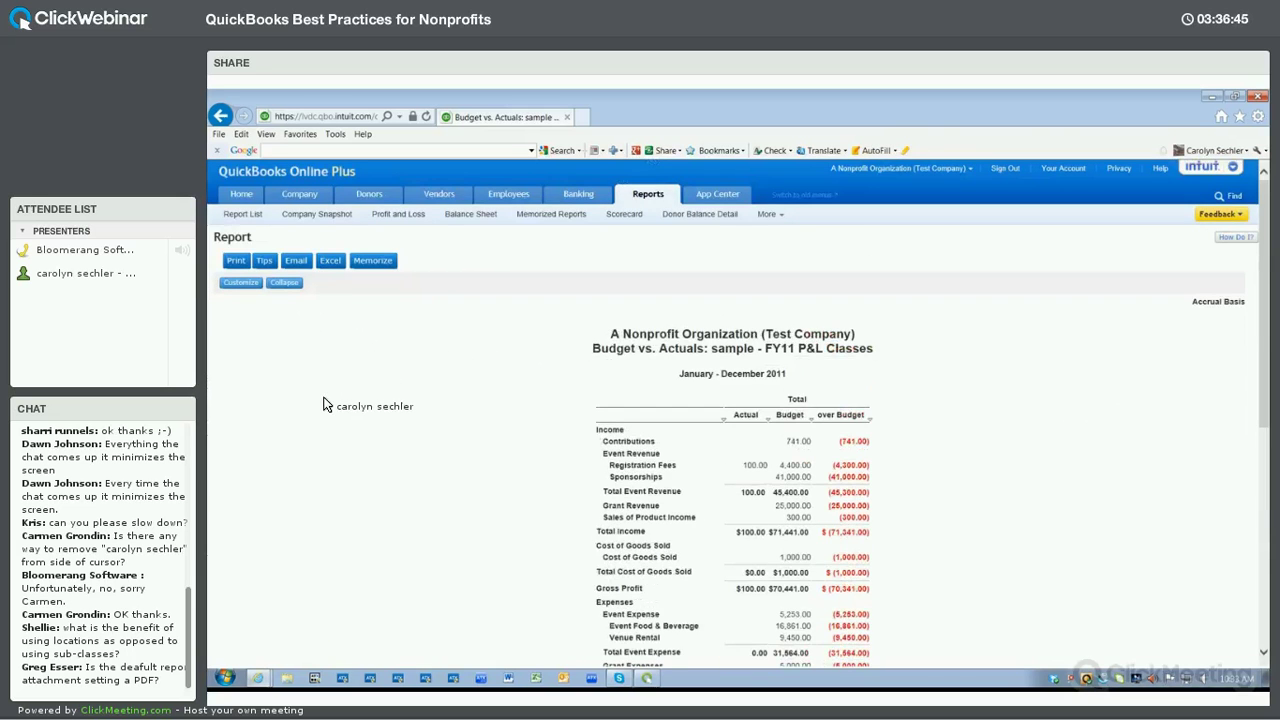
# Drill down from the actual amount for Operating Expenses to the Carol's Cookies check behind it.
pyautogui.scroll(-3, 680, 430)
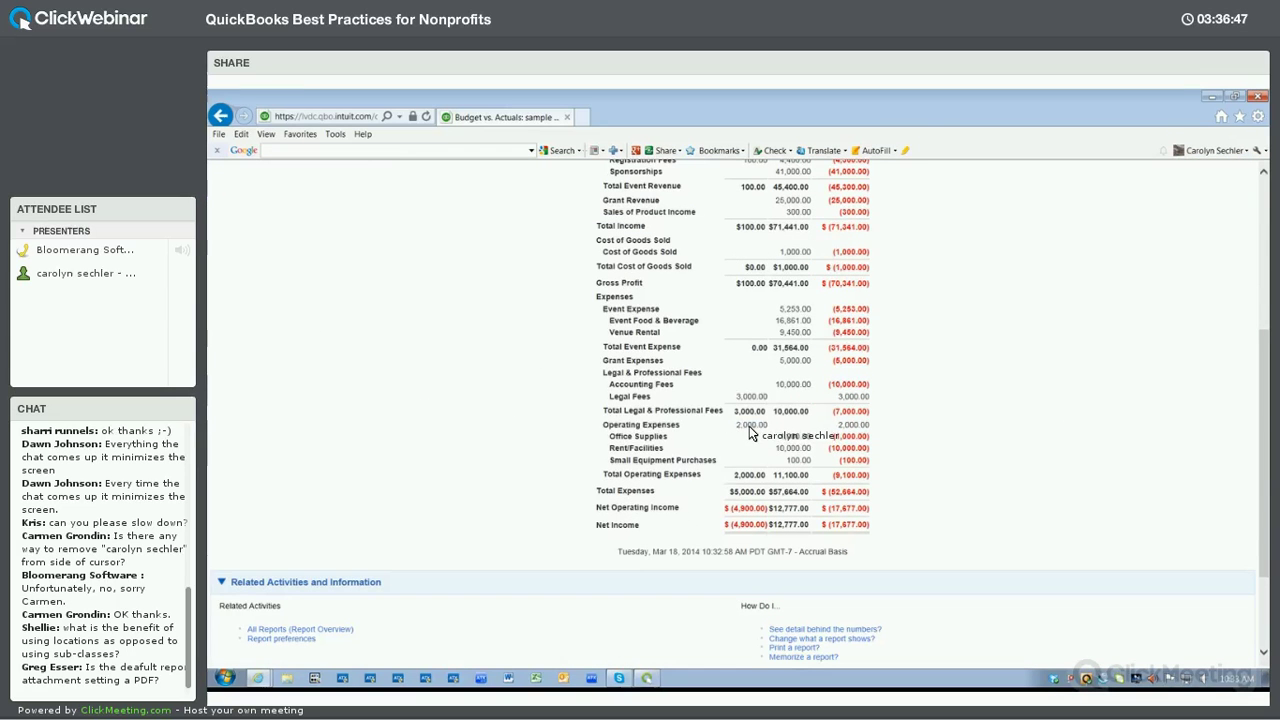
pyautogui.click(752, 425)
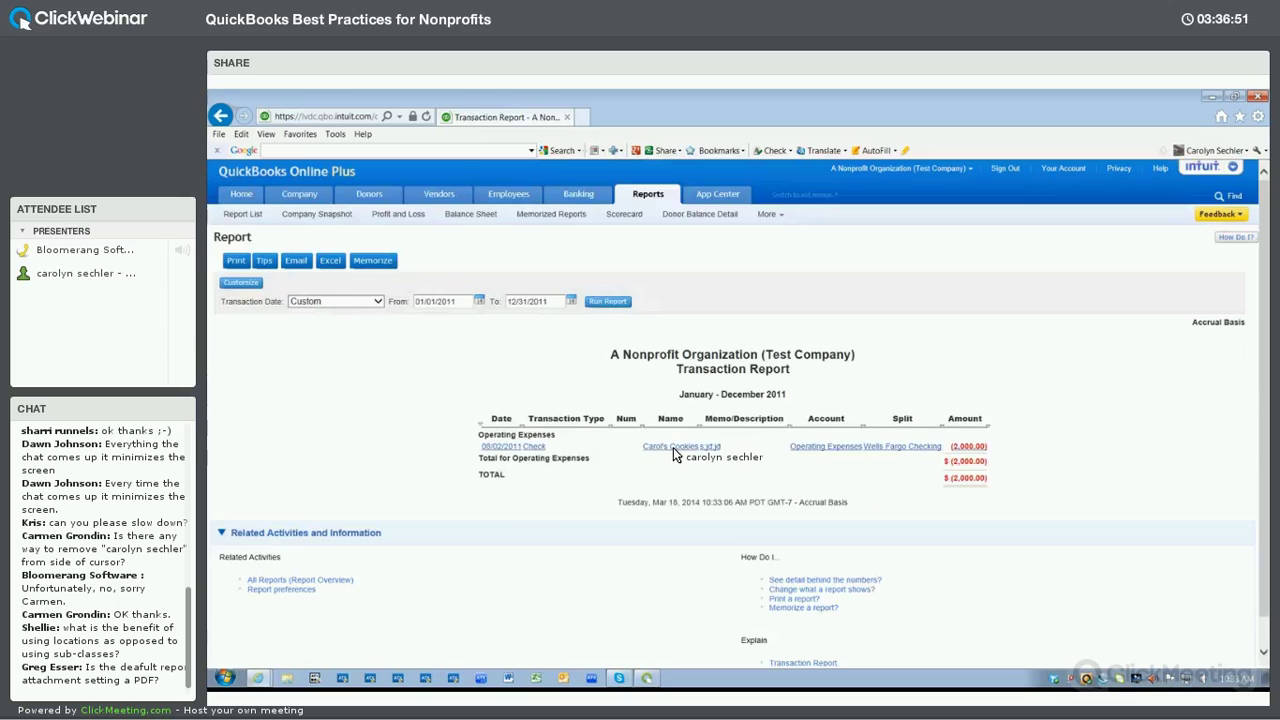
pyautogui.click(588, 492)
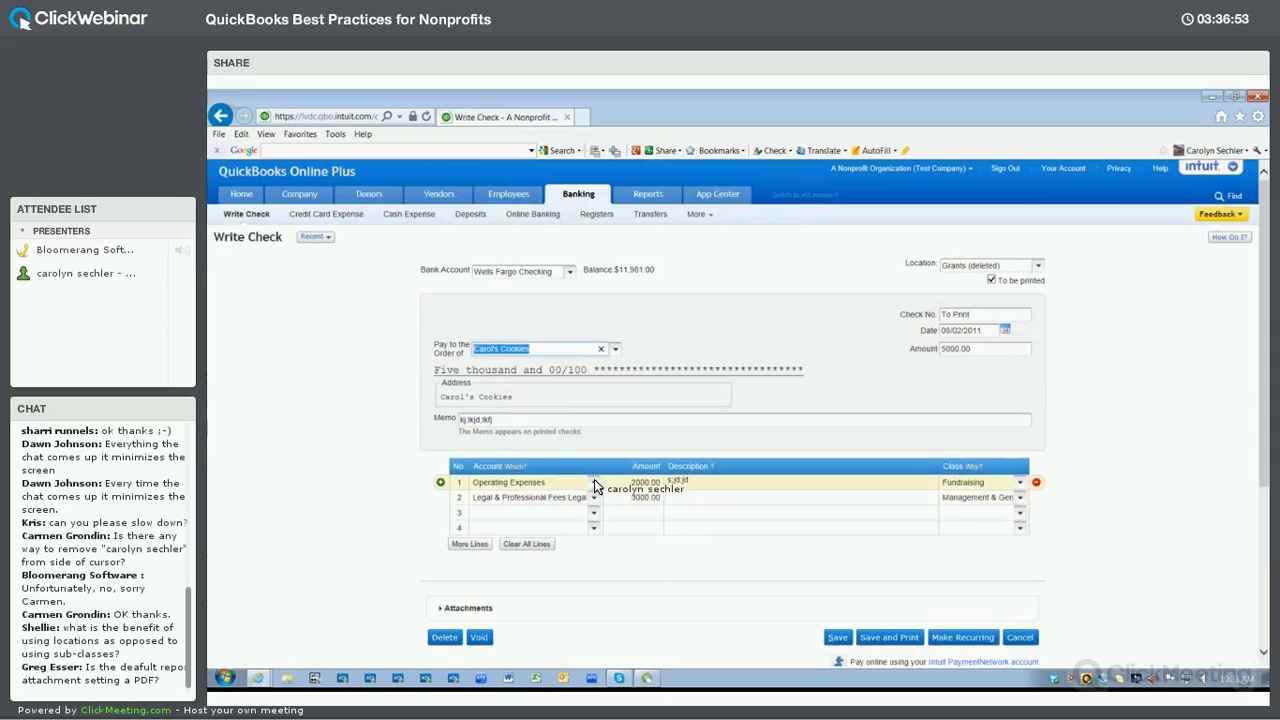
# Change the account on the check's first line to Operating Expenses:Office Supplies and save the check.
pyautogui.click(594, 482)
pyautogui.click(540, 503)
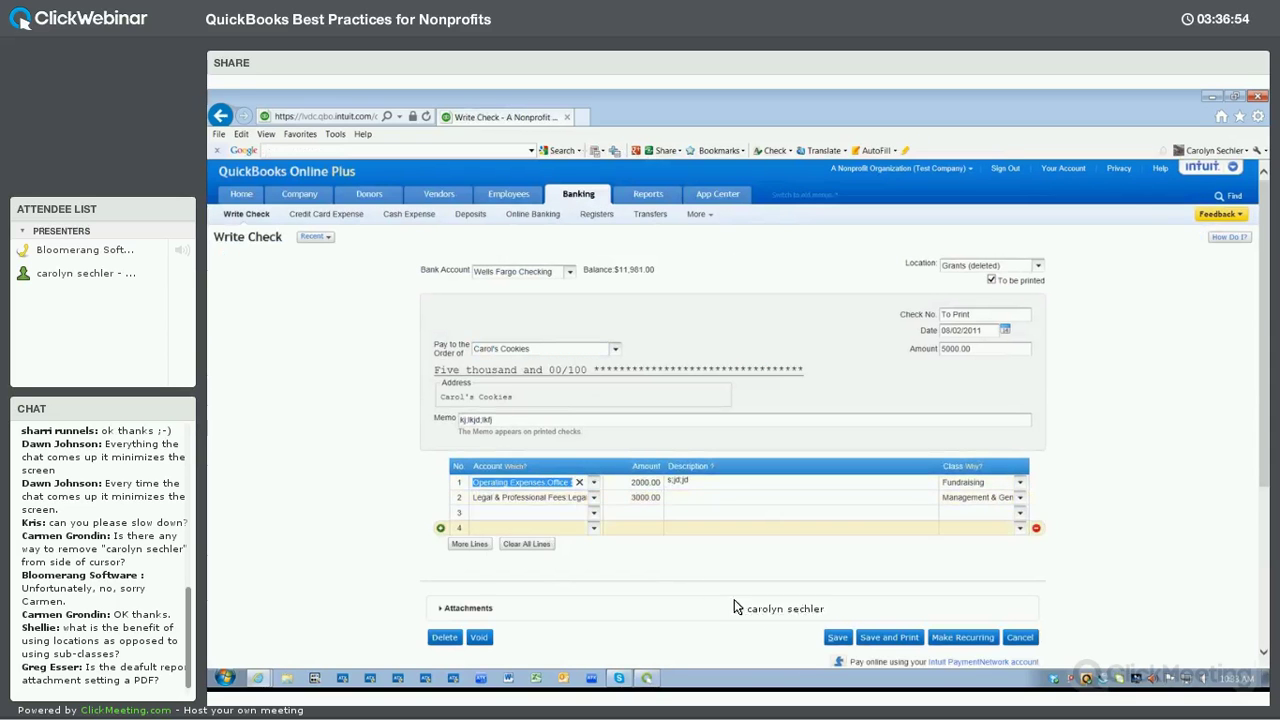
pyautogui.click(838, 637)
pyautogui.click(734, 439)
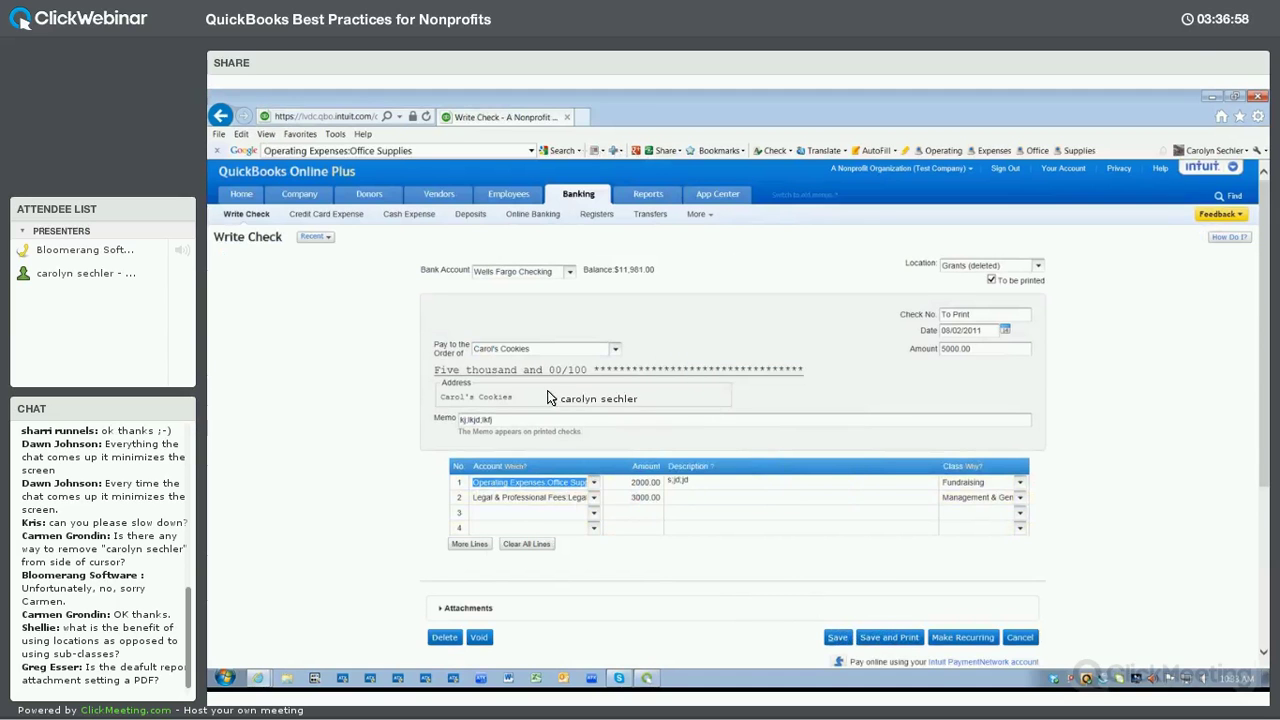
# Go back to the Budget vs. Actuals report and check the actual amounts in the Operating Expenses section.
pyautogui.click(222, 117)
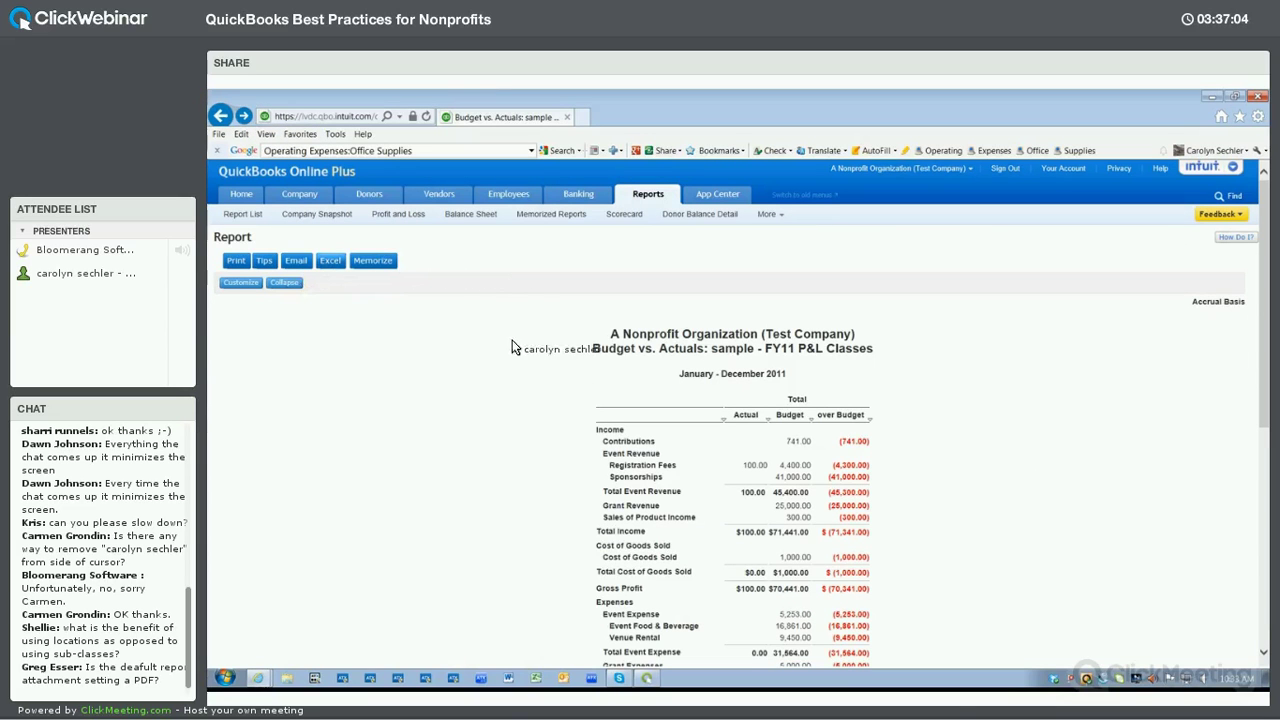
pyautogui.scroll(-3, 717, 495)
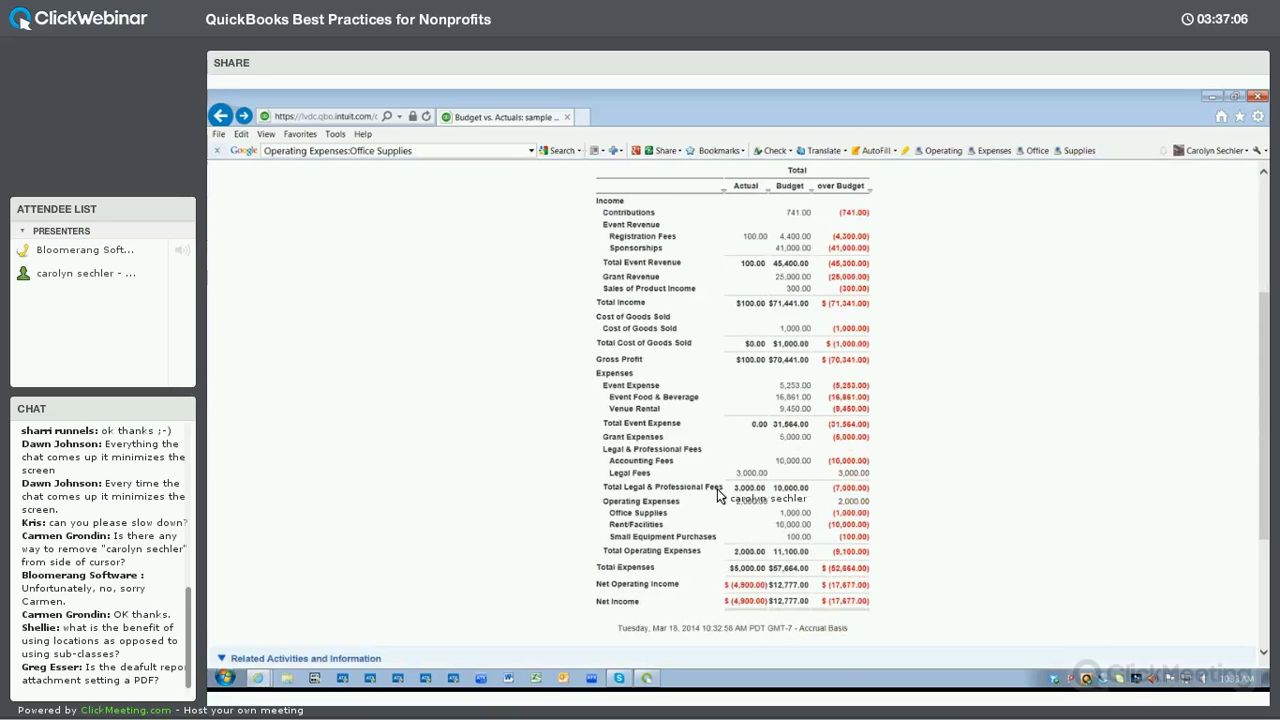
pyautogui.scroll(3, 324, 340)
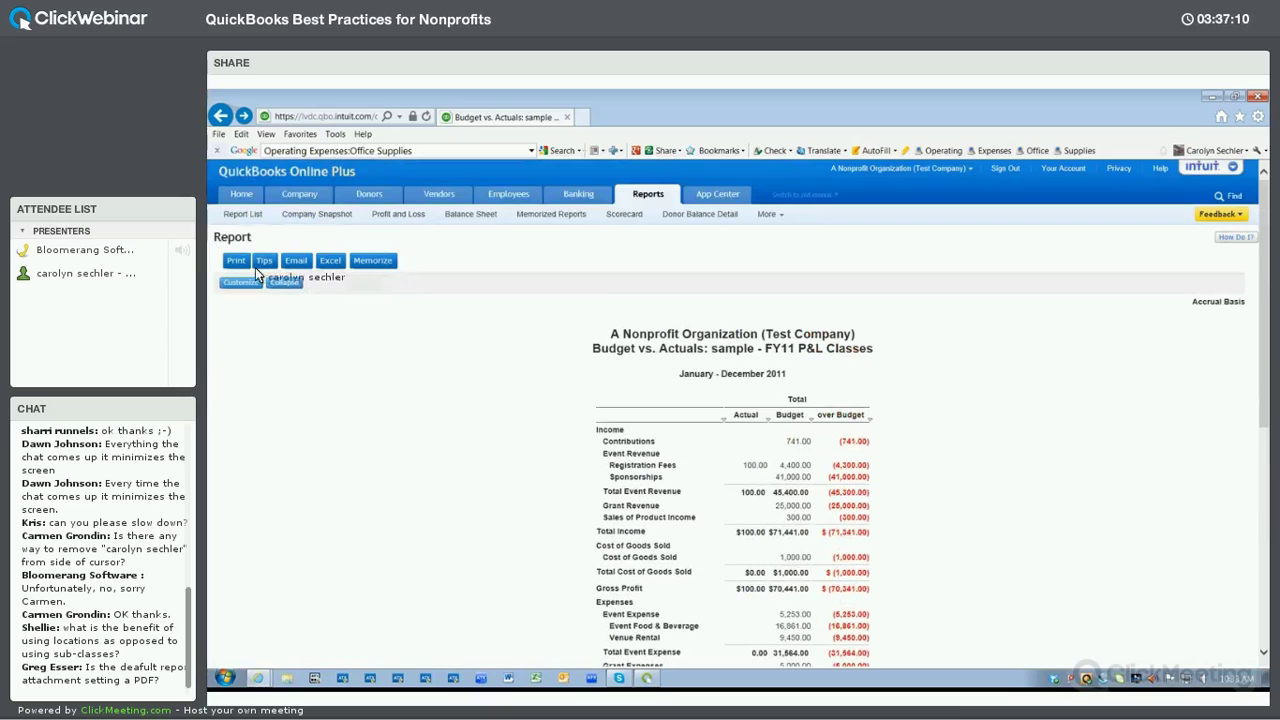
pyautogui.click(219, 119)
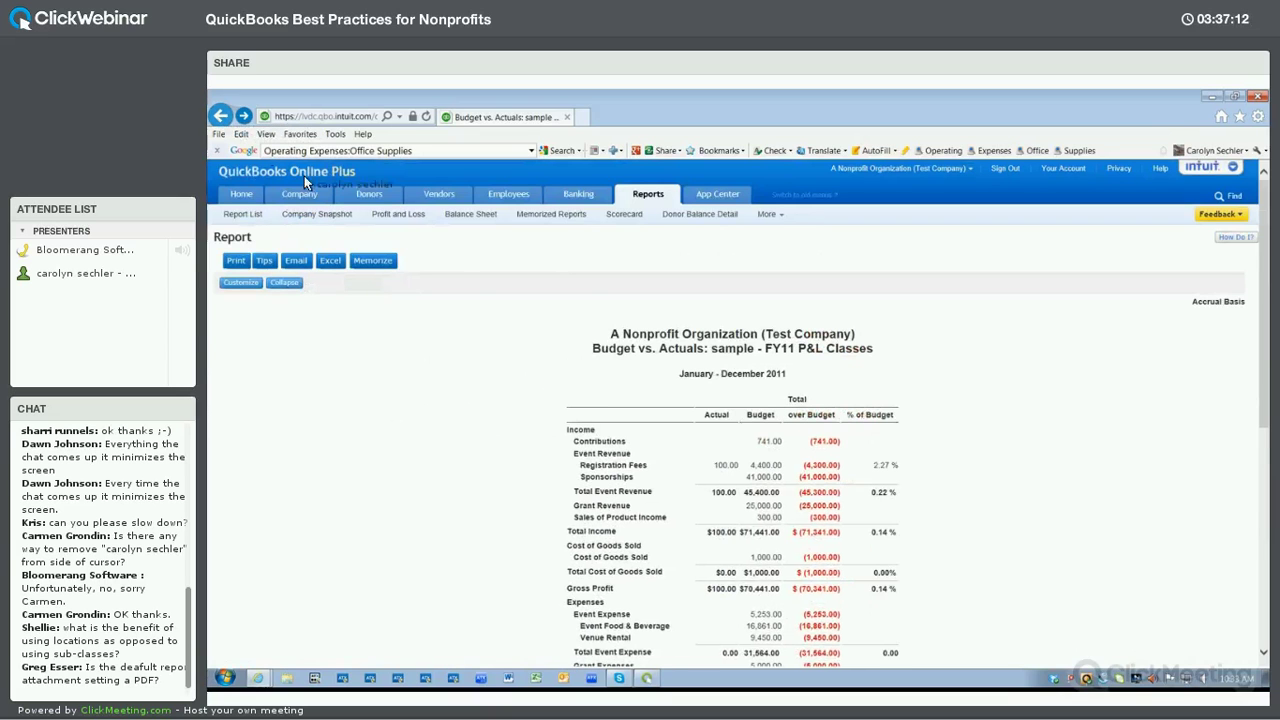
# Return to the report list and reopen the Budget vs. Actuals report.
pyautogui.click(645, 194)
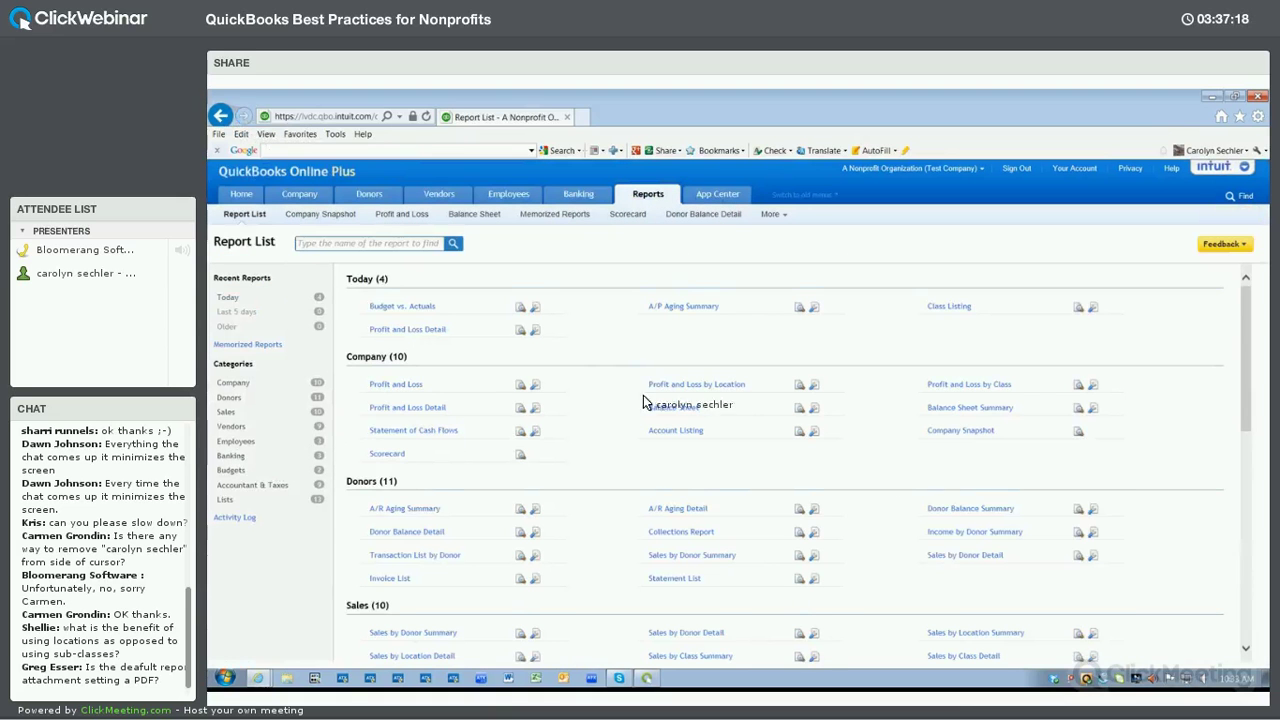
pyautogui.scroll(-5, 690, 405)
pyautogui.click(692, 403)
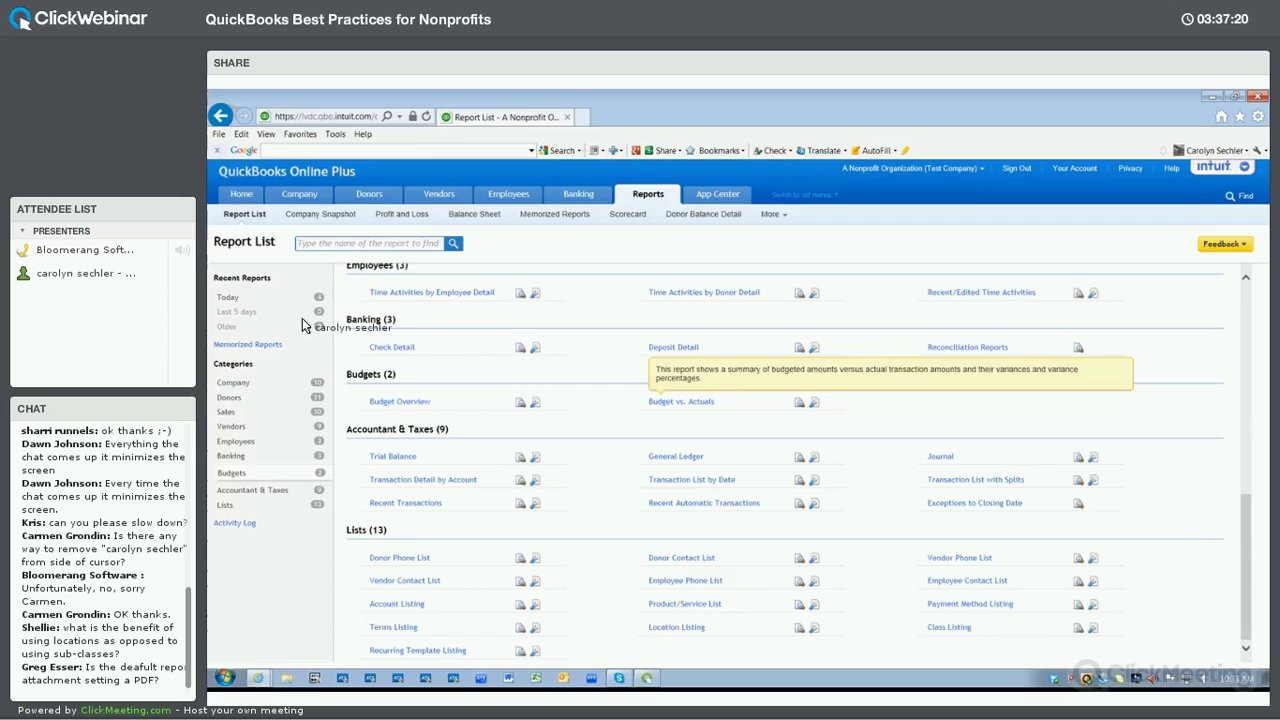
# Set the reopened report's grid to Accounts vs. Total, leave out the % of Budget column, and run it.
pyautogui.click(252, 283)
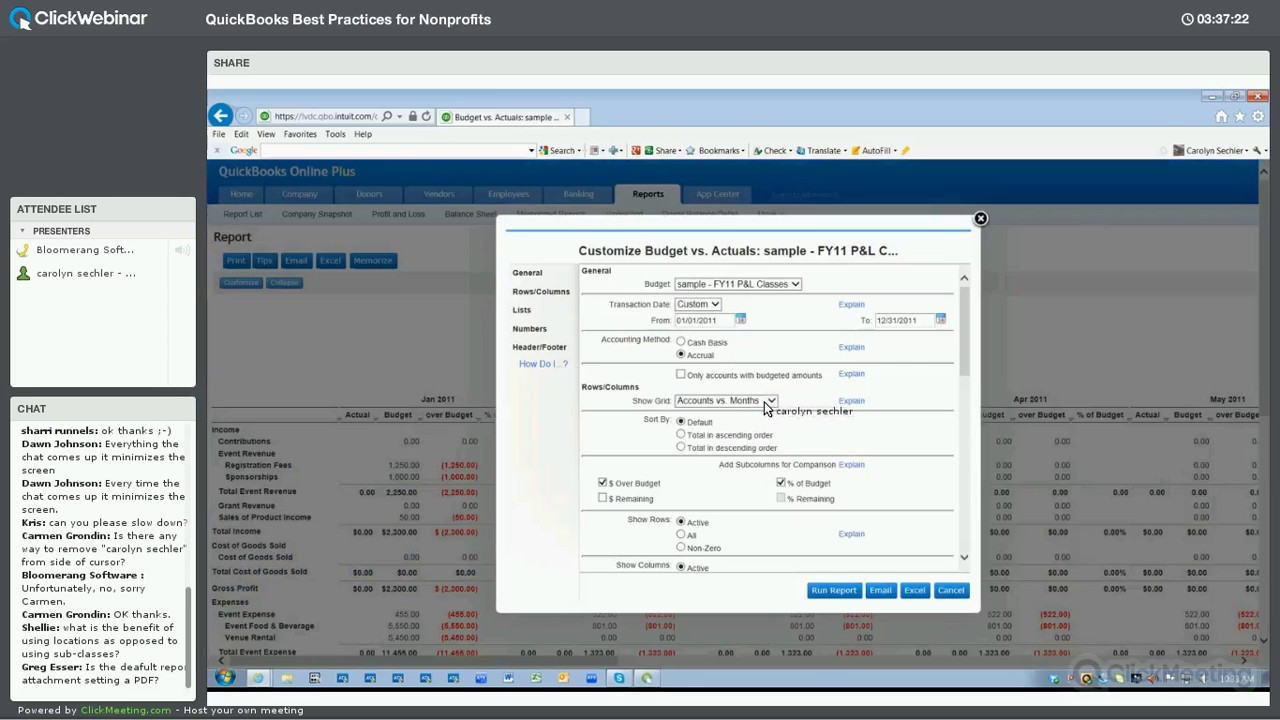
pyautogui.click(767, 402)
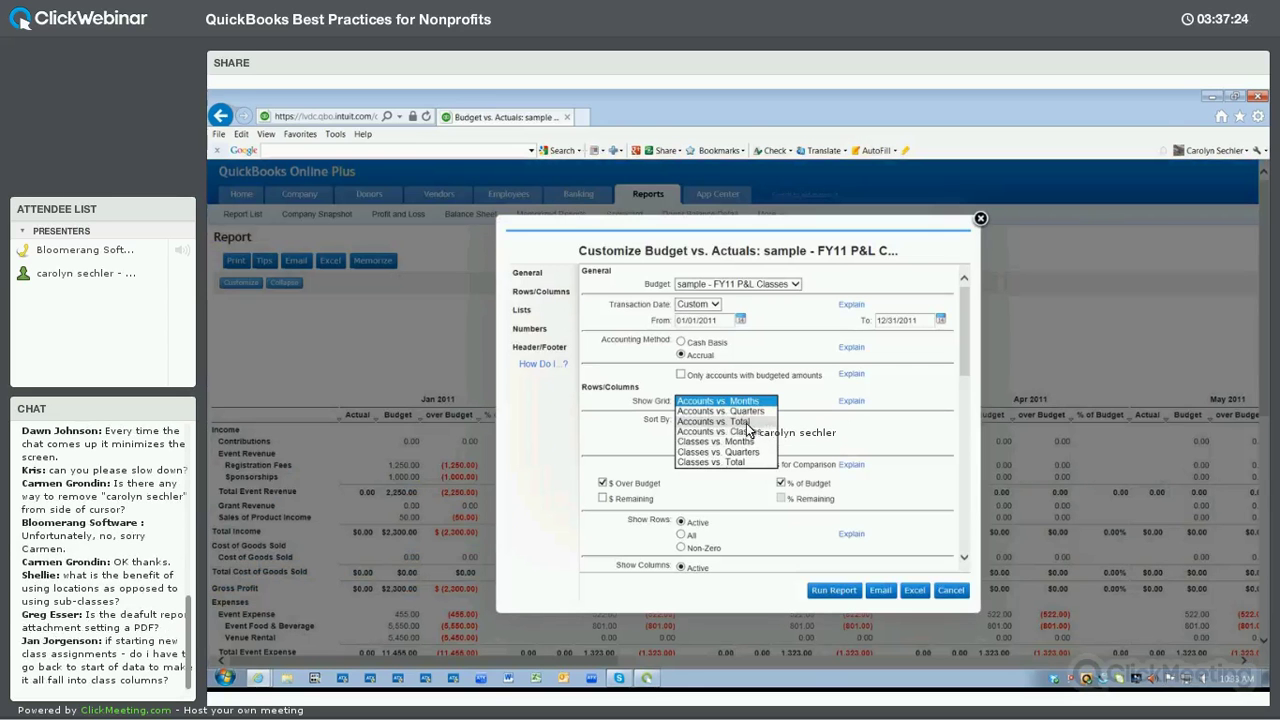
pyautogui.click(749, 424)
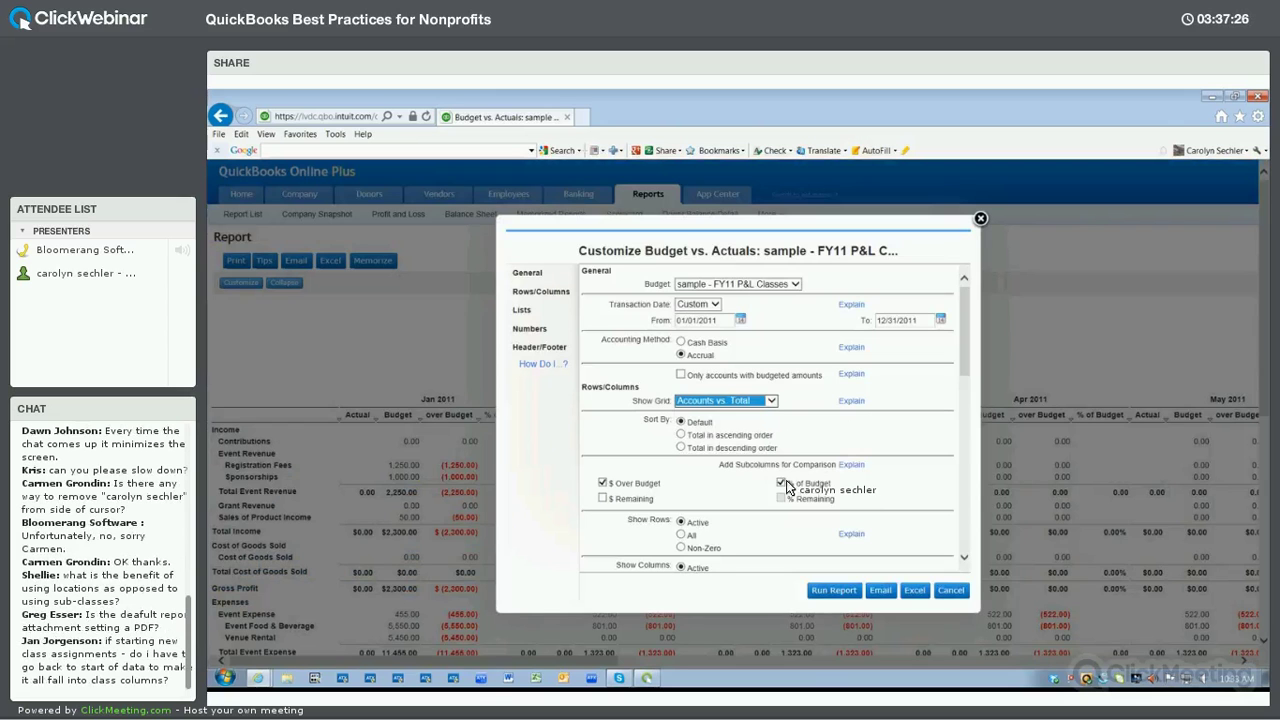
pyautogui.scroll(-3, 770, 400)
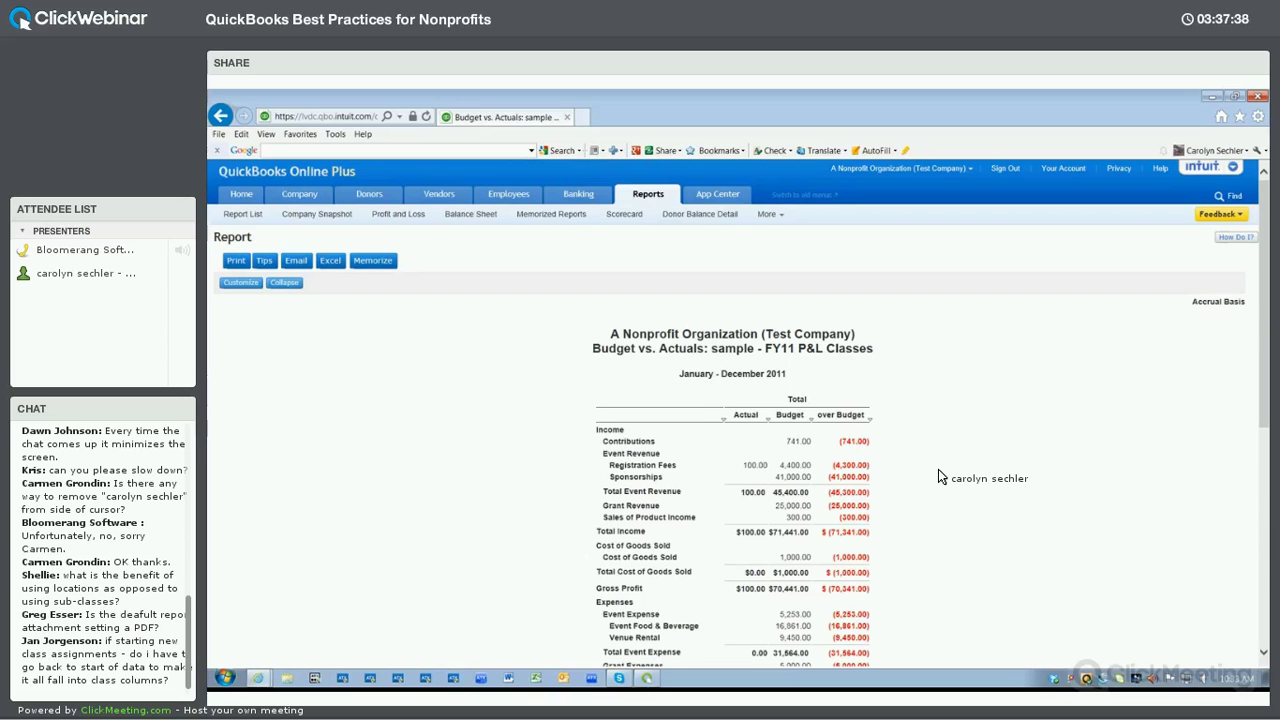
# Review the Office Supplies line in the rerun report, and look at the options for emailing it or exporting it to Excel.
pyautogui.scroll(-1, 938, 470)
pyautogui.scroll(-3, 938, 470)
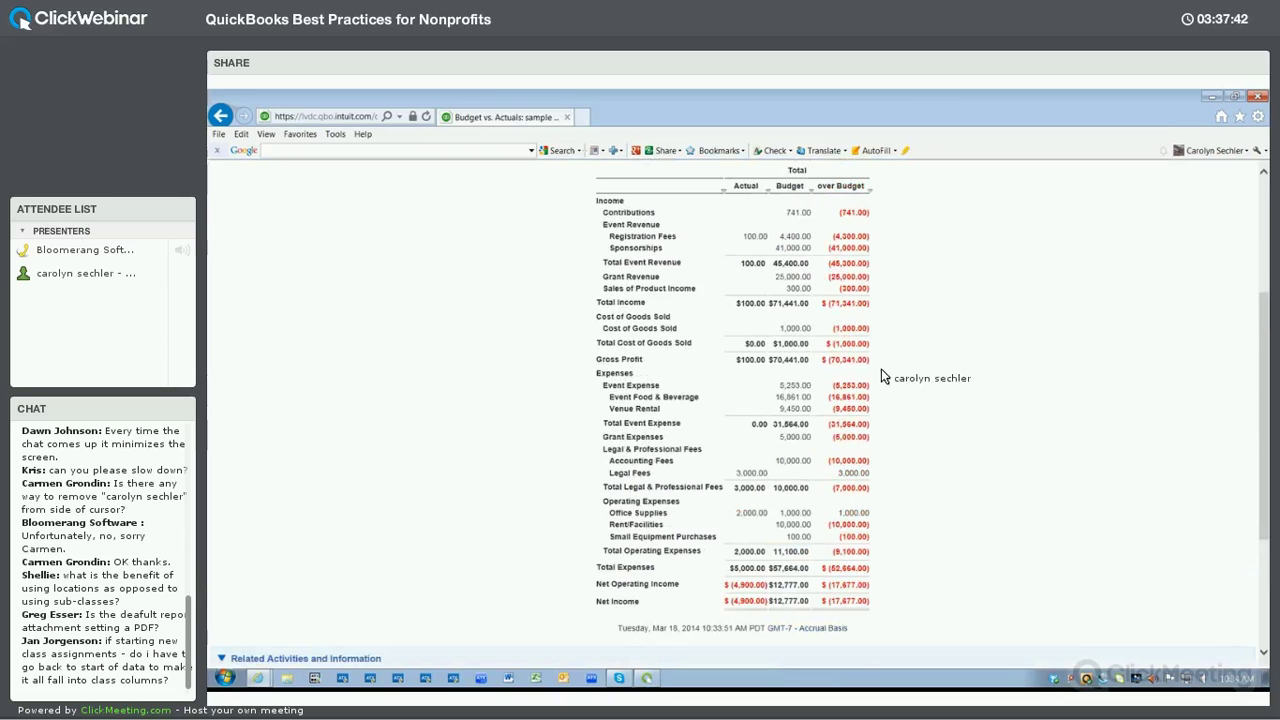
pyautogui.scroll(3, 800, 430)
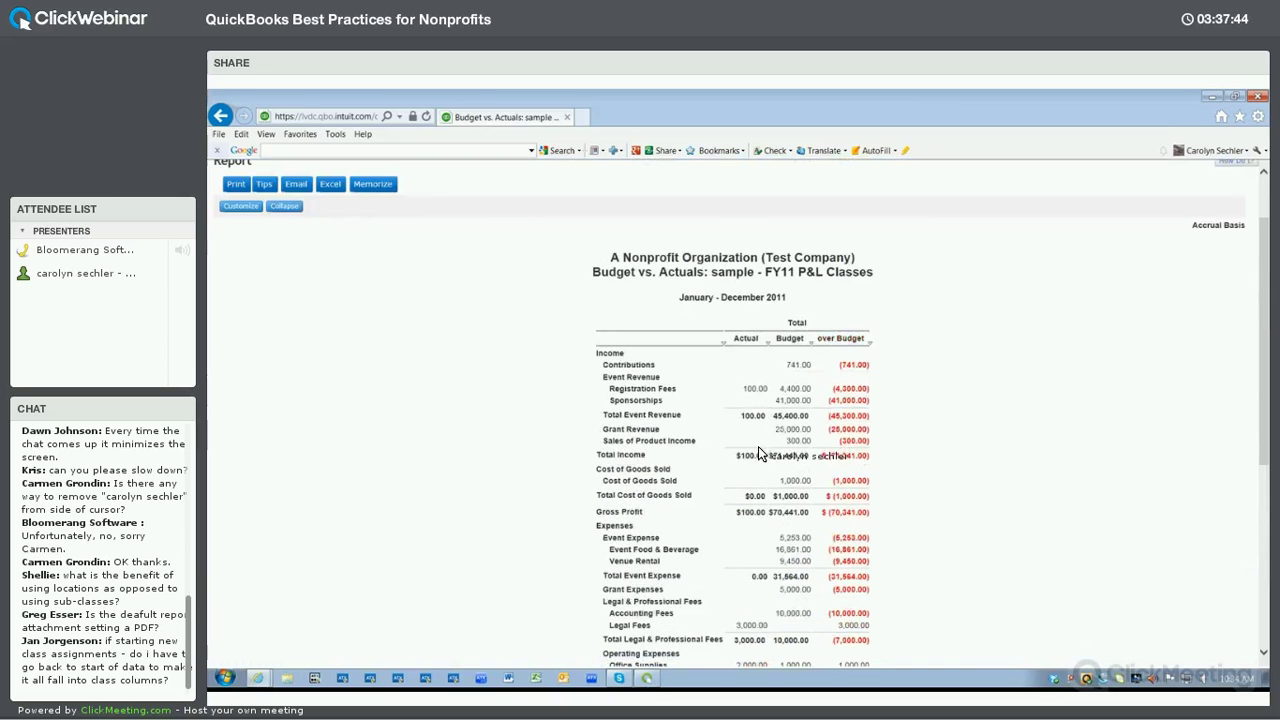
pyautogui.scroll(2, 423, 331)
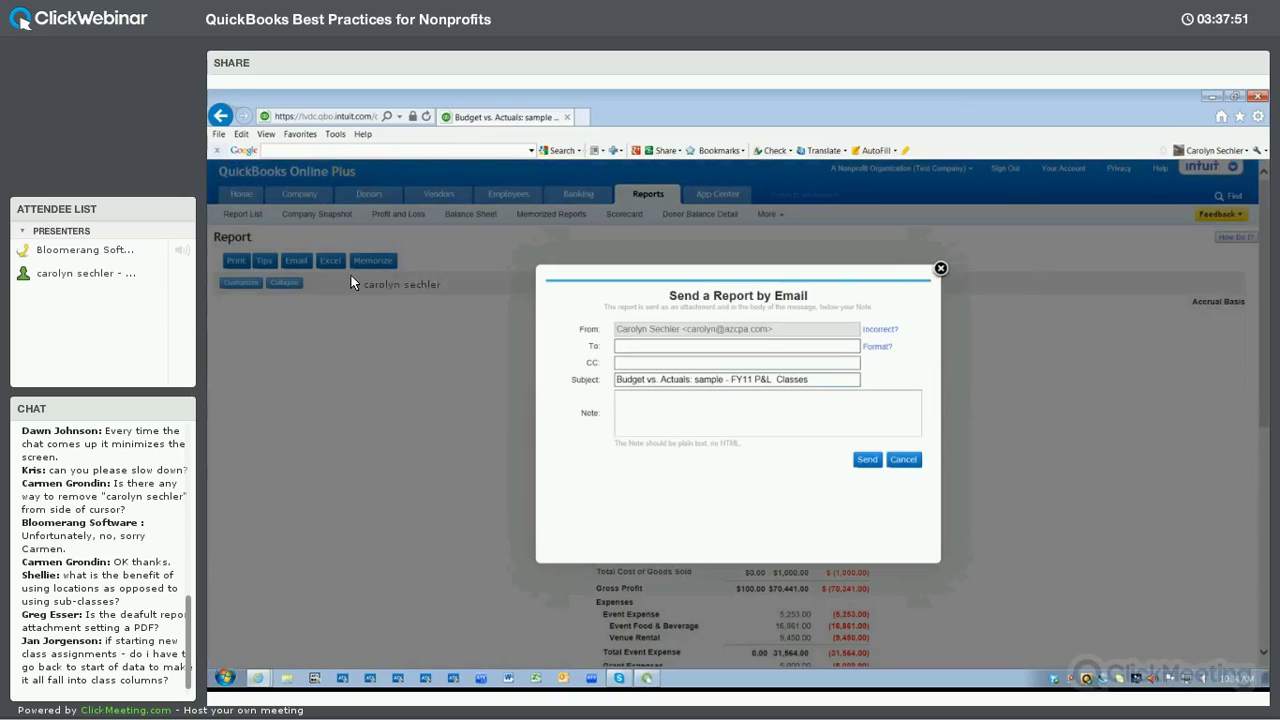
pyautogui.click(325, 268)
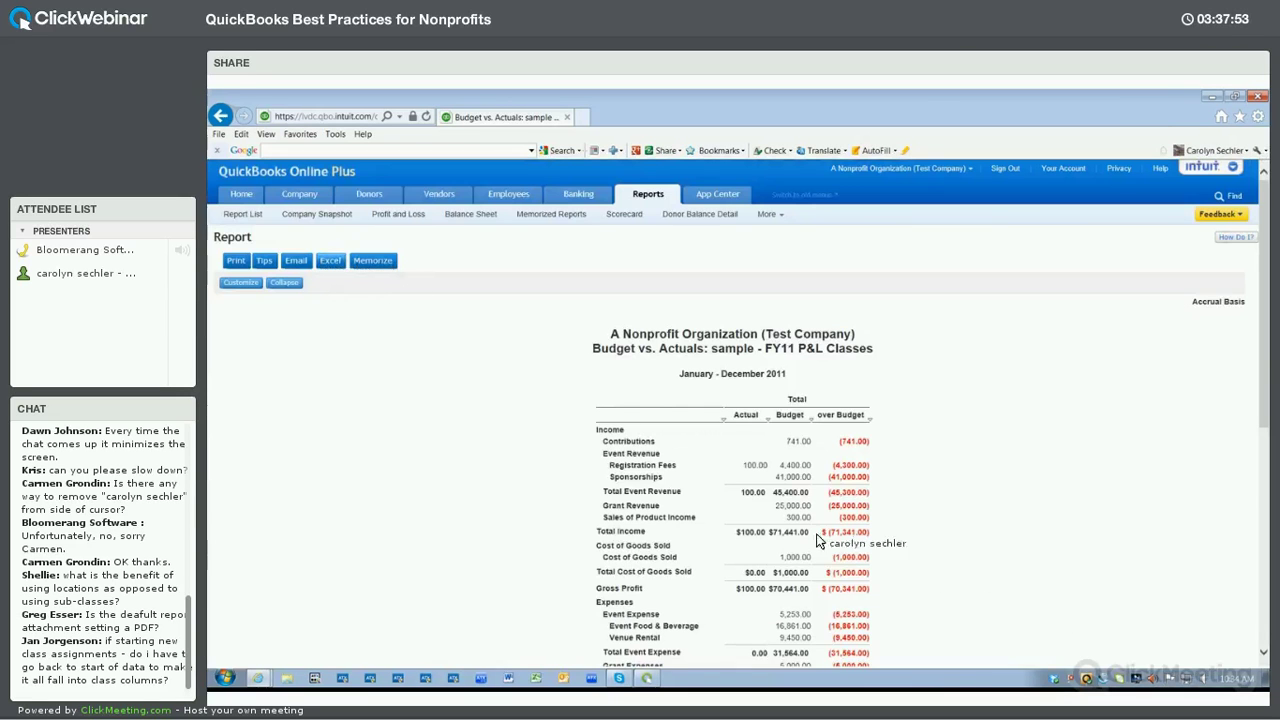
# Open the Excel export of the Budget vs. Actuals report, look at it, and return to the report in the browser.
pyautogui.click(899, 655)
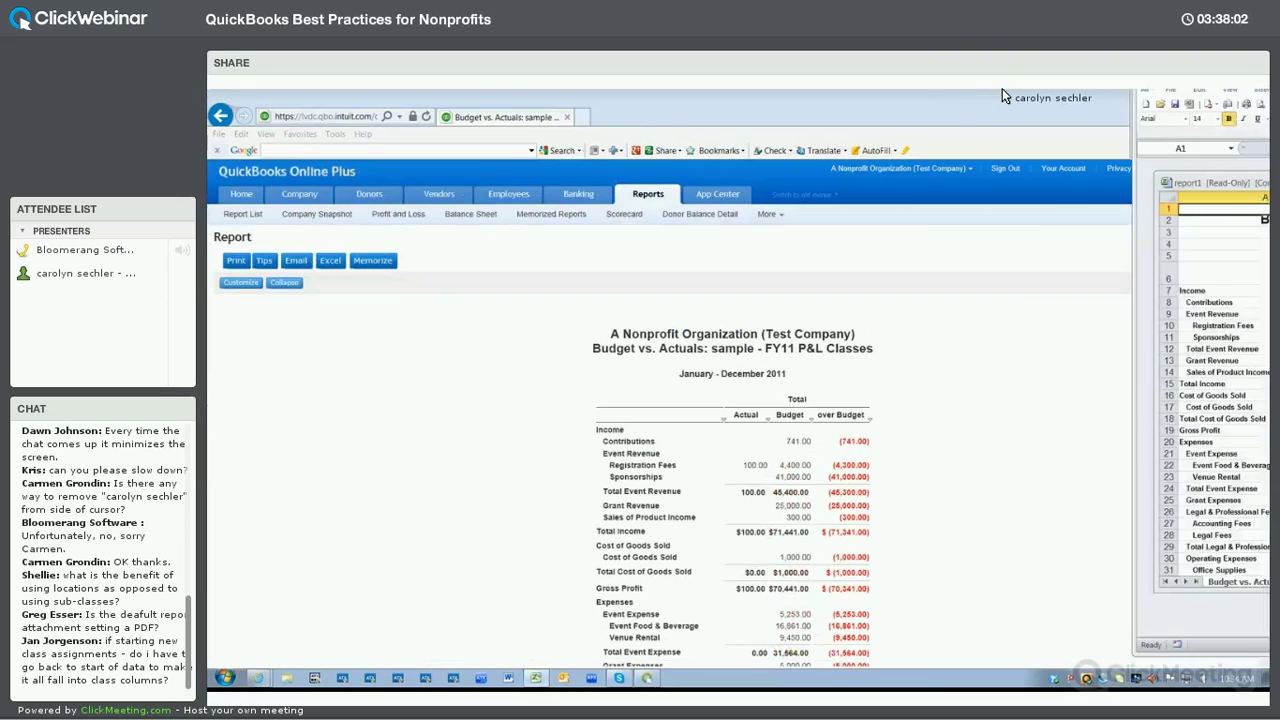
pyautogui.click(1002, 88)
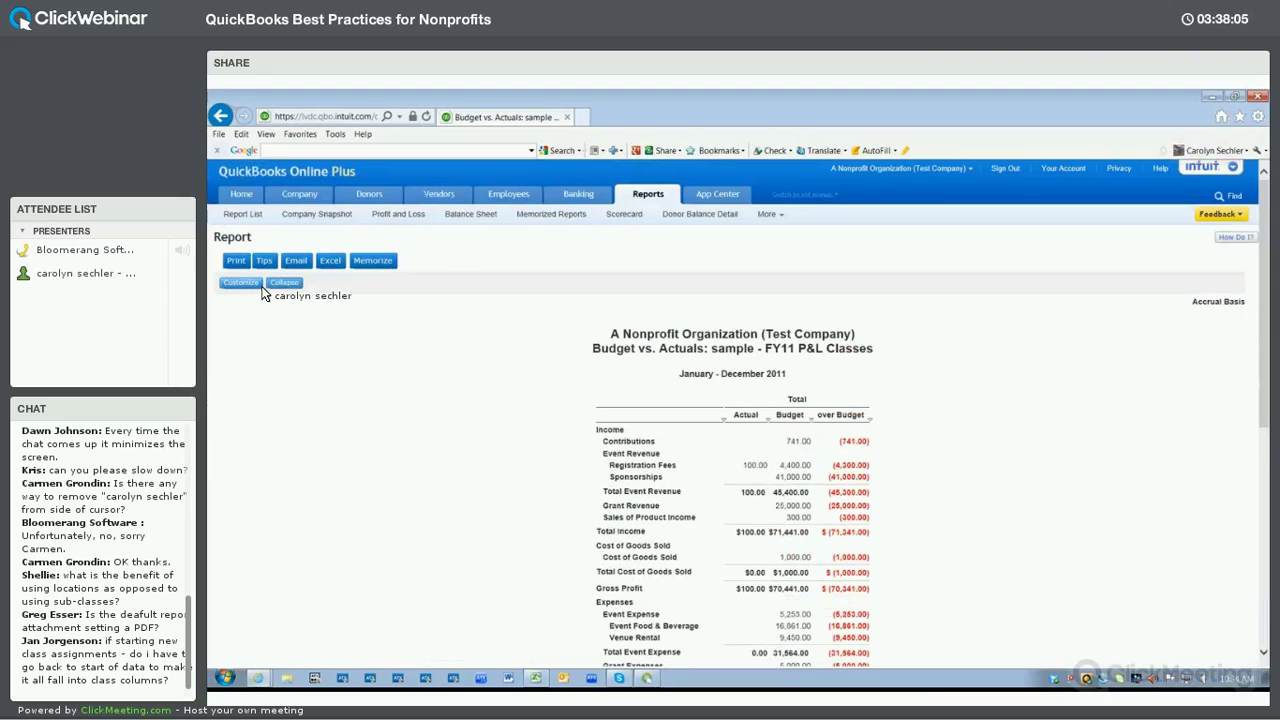
# Customize the Budget vs. Actuals report to show the Accounts vs. Classes grid, and run it.
pyautogui.click(257, 282)
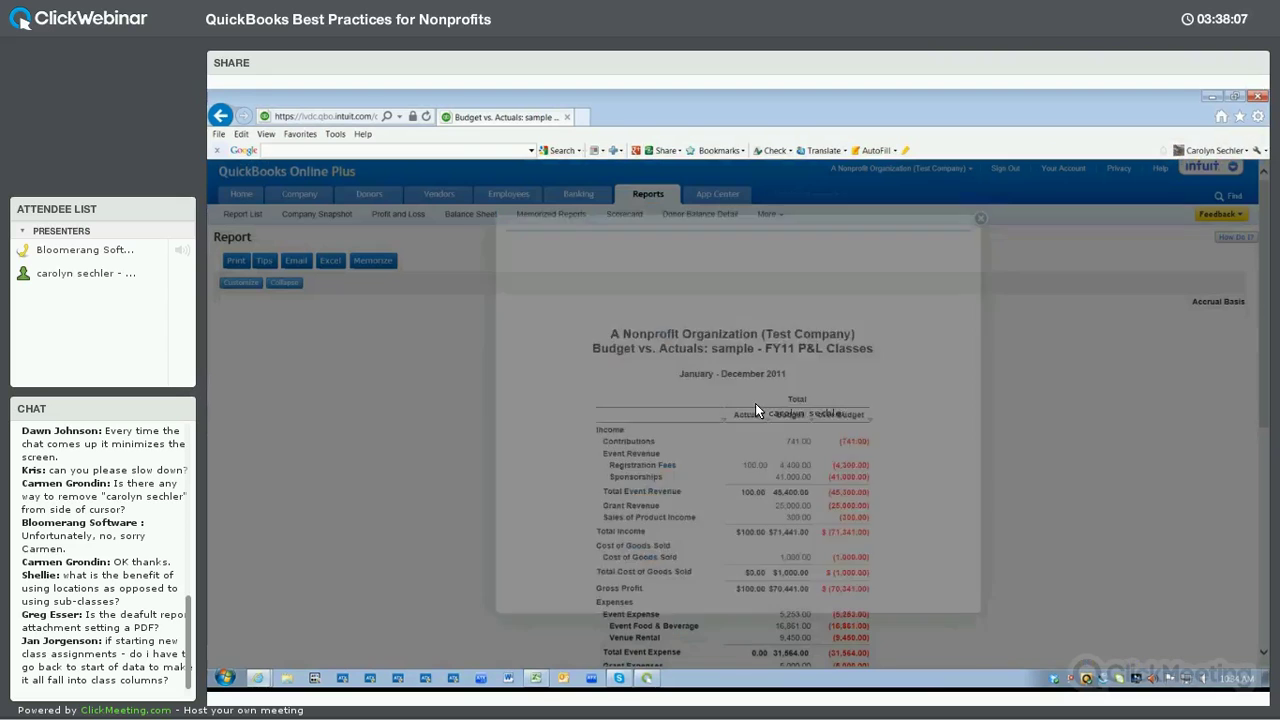
pyautogui.click(740, 401)
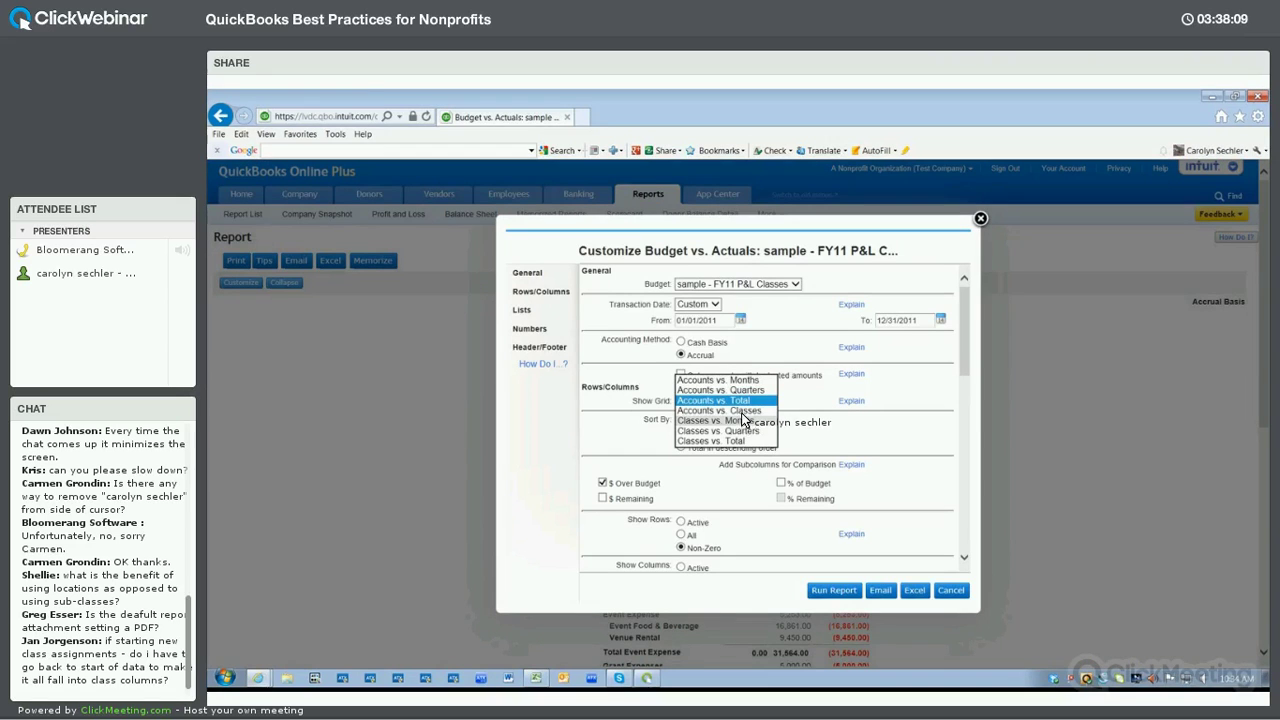
pyautogui.click(741, 410)
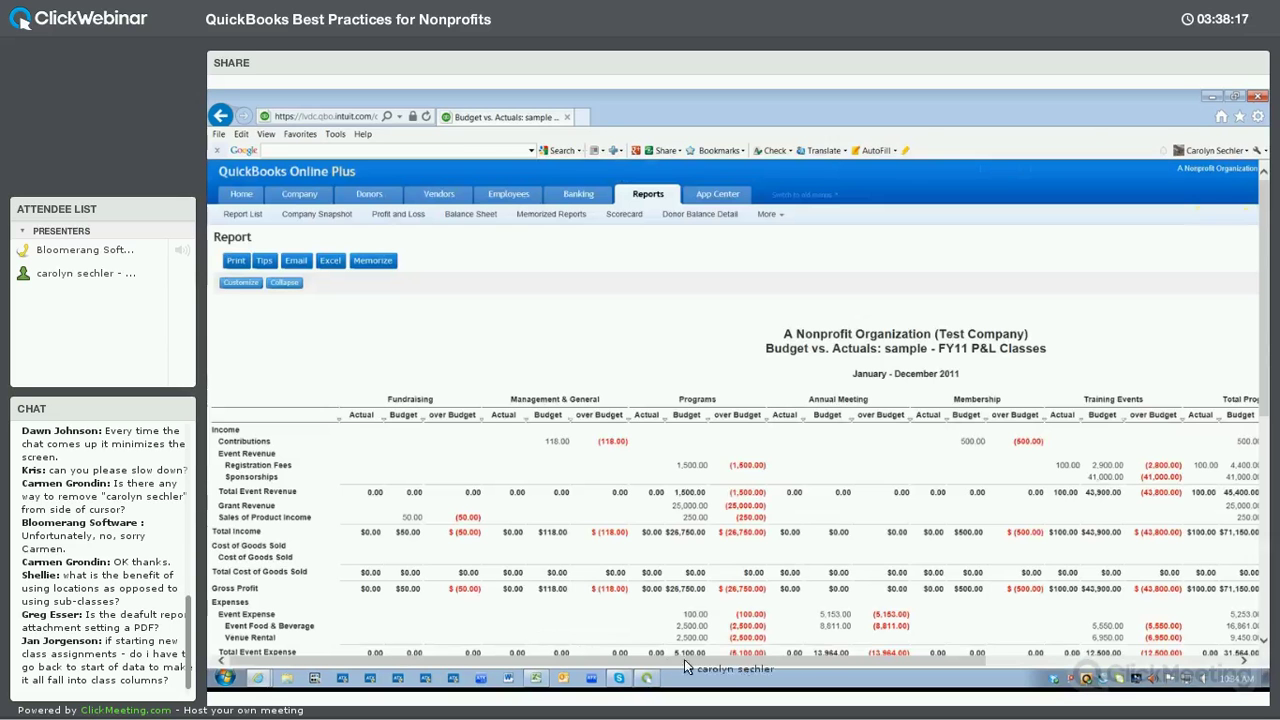
# Review the class columns across to Not Specified, and drill into the Contributions budget amount in that column.
pyautogui.scroll(-1, 998, 650)
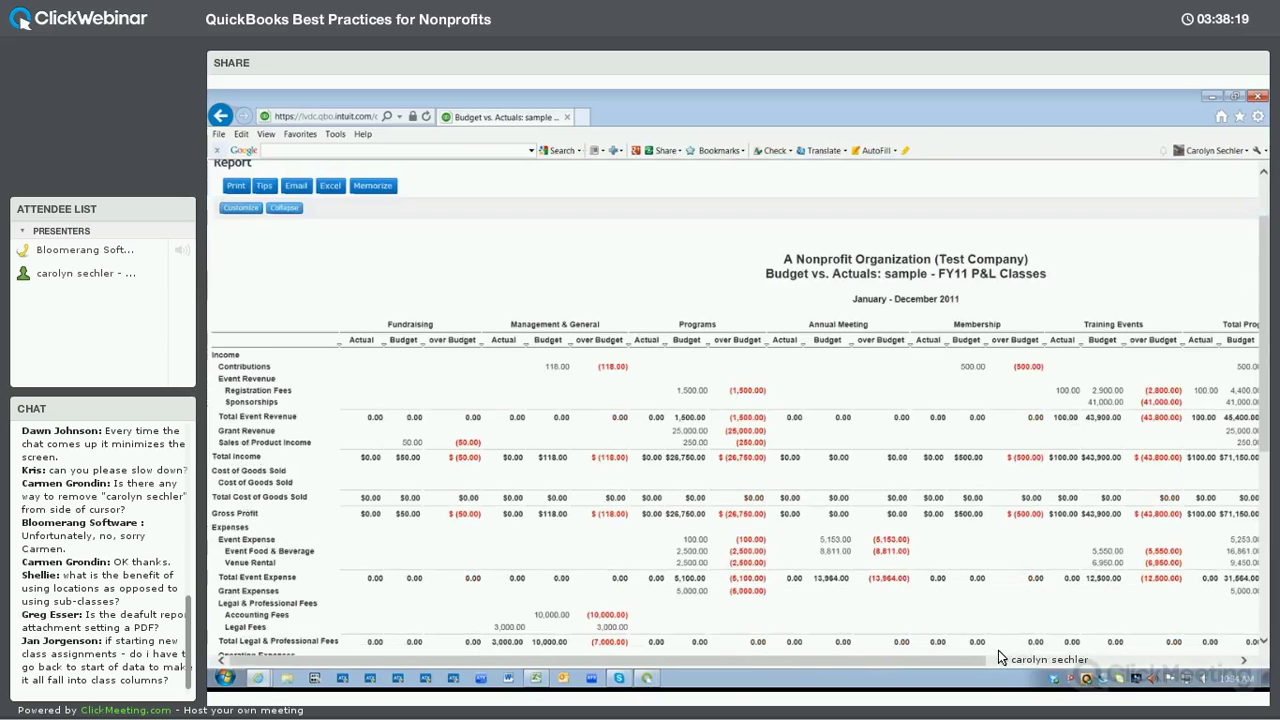
pyautogui.scroll(-2, 1150, 289)
pyautogui.hscroll(5, 1150, 289)
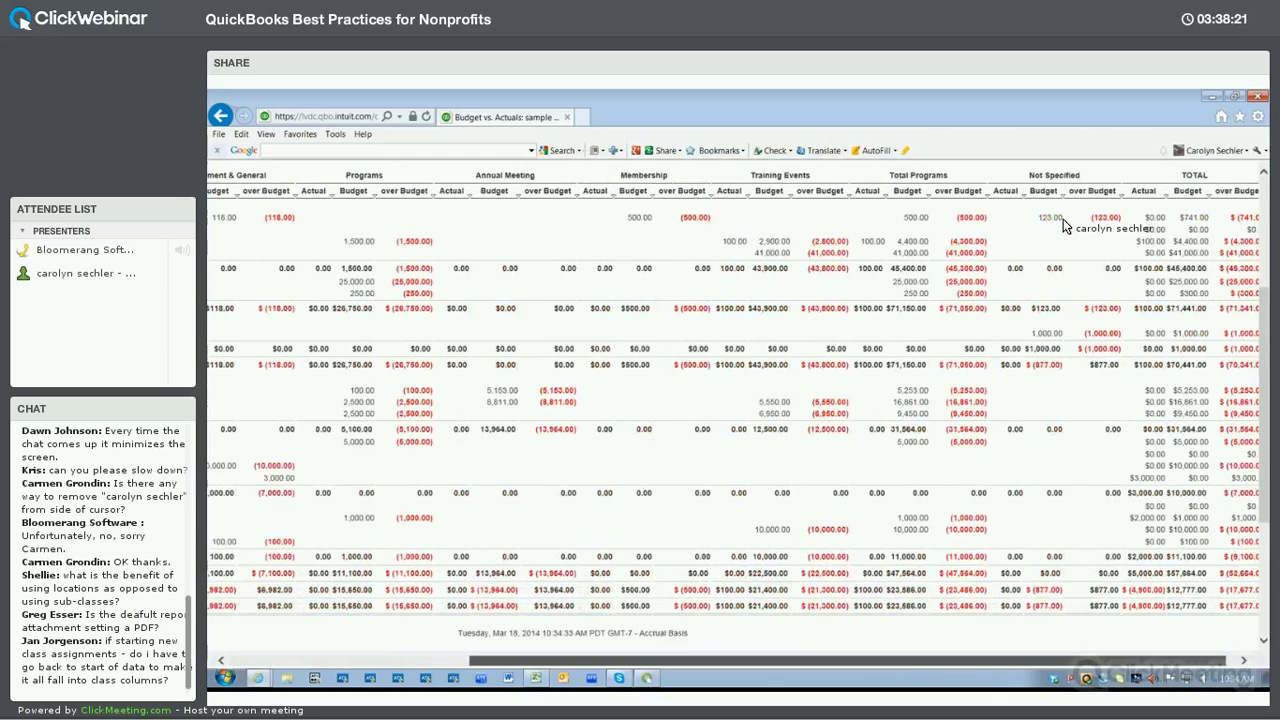
pyautogui.click(1056, 219)
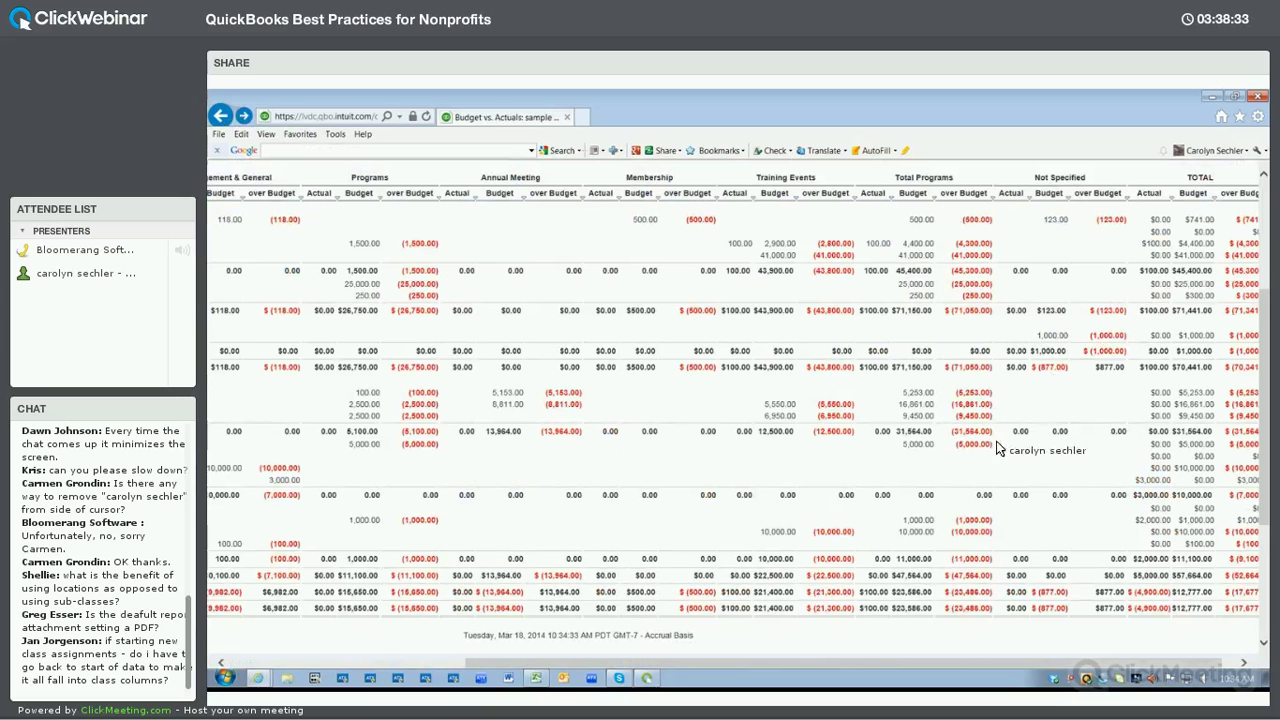
pyautogui.moveTo(620, 660); pyautogui.dragTo(418, 660)
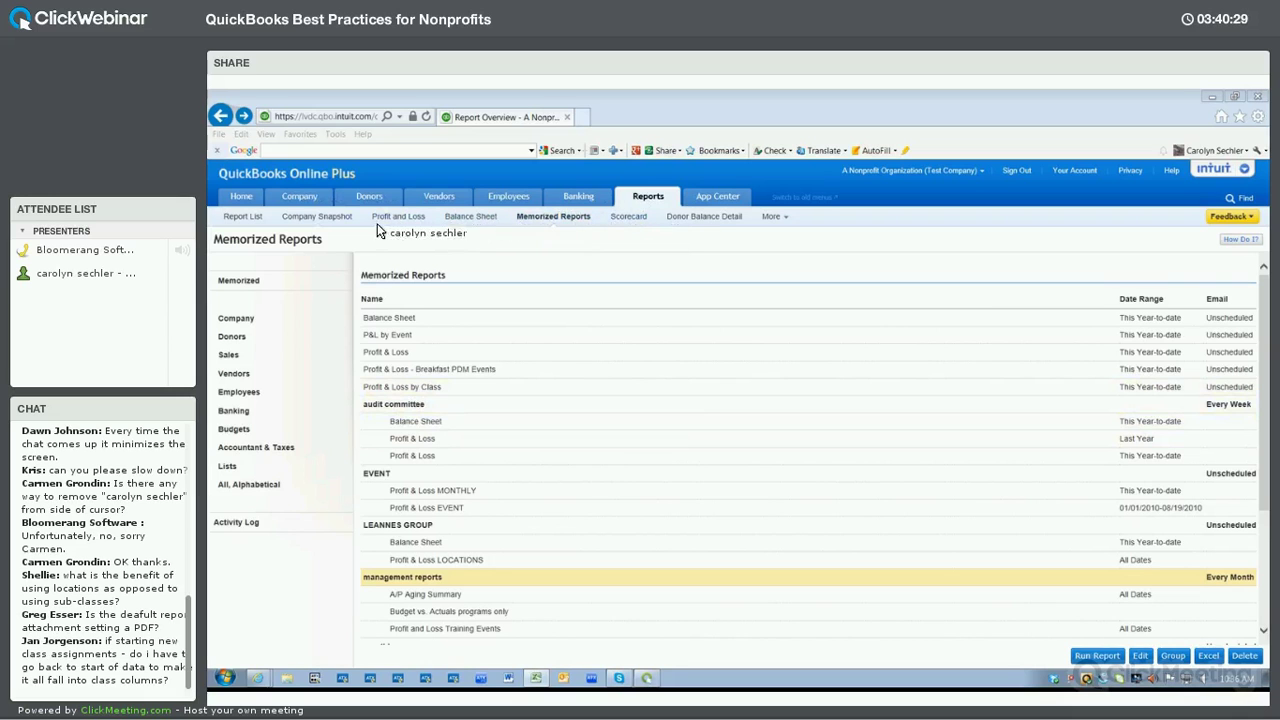
# Open Income by Donor Summary from the Donors section of the report list, and run it for All Dates.
pyautogui.click(236, 339)
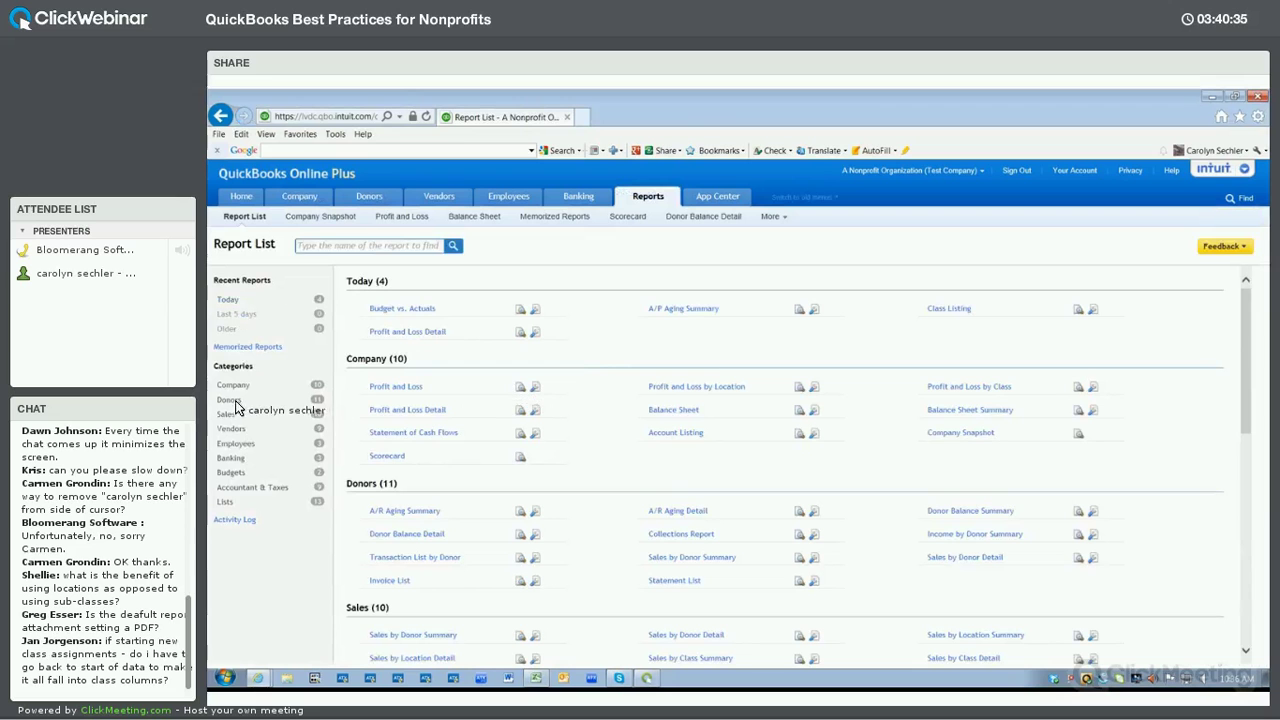
pyautogui.scroll(-3, 479, 393)
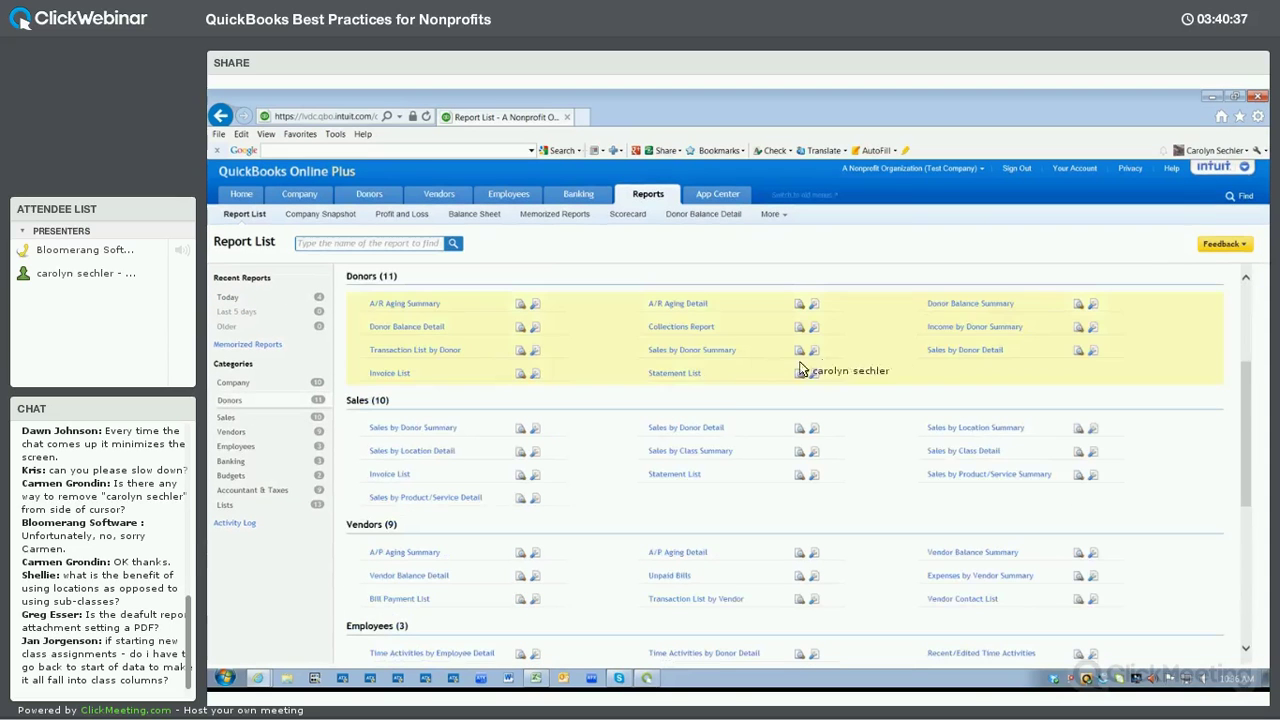
pyautogui.click(960, 328)
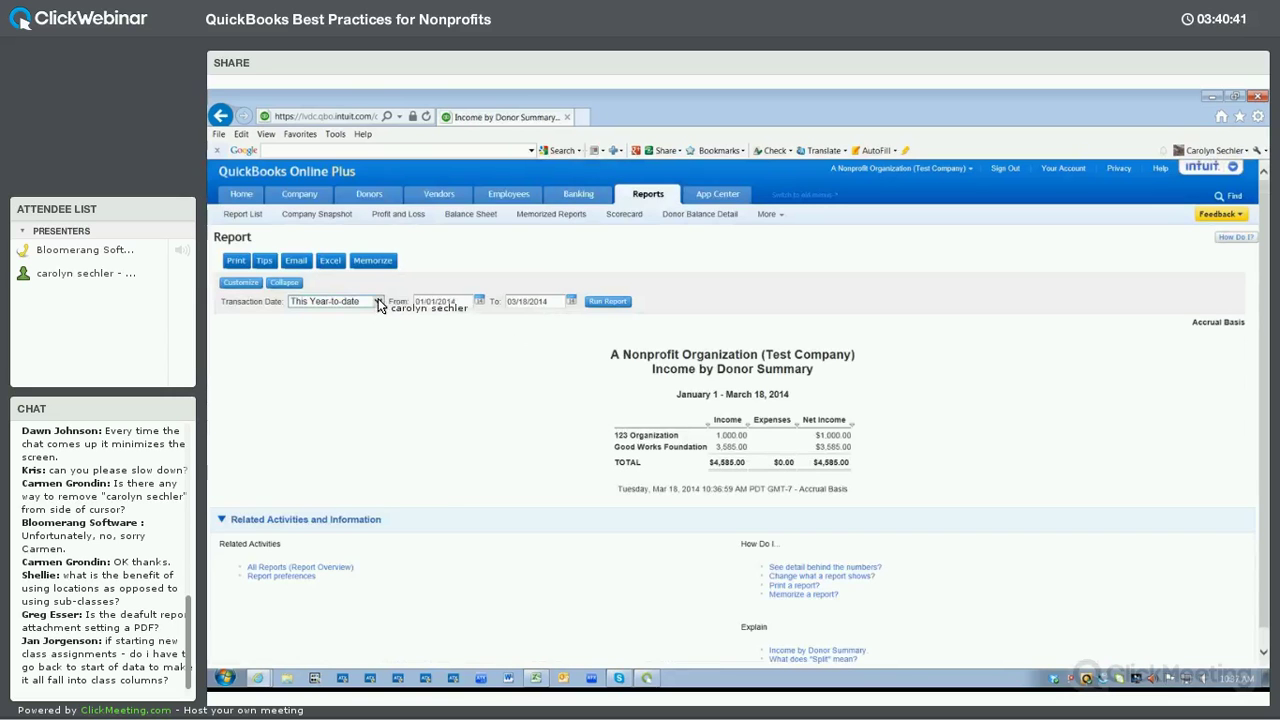
pyautogui.click(378, 302)
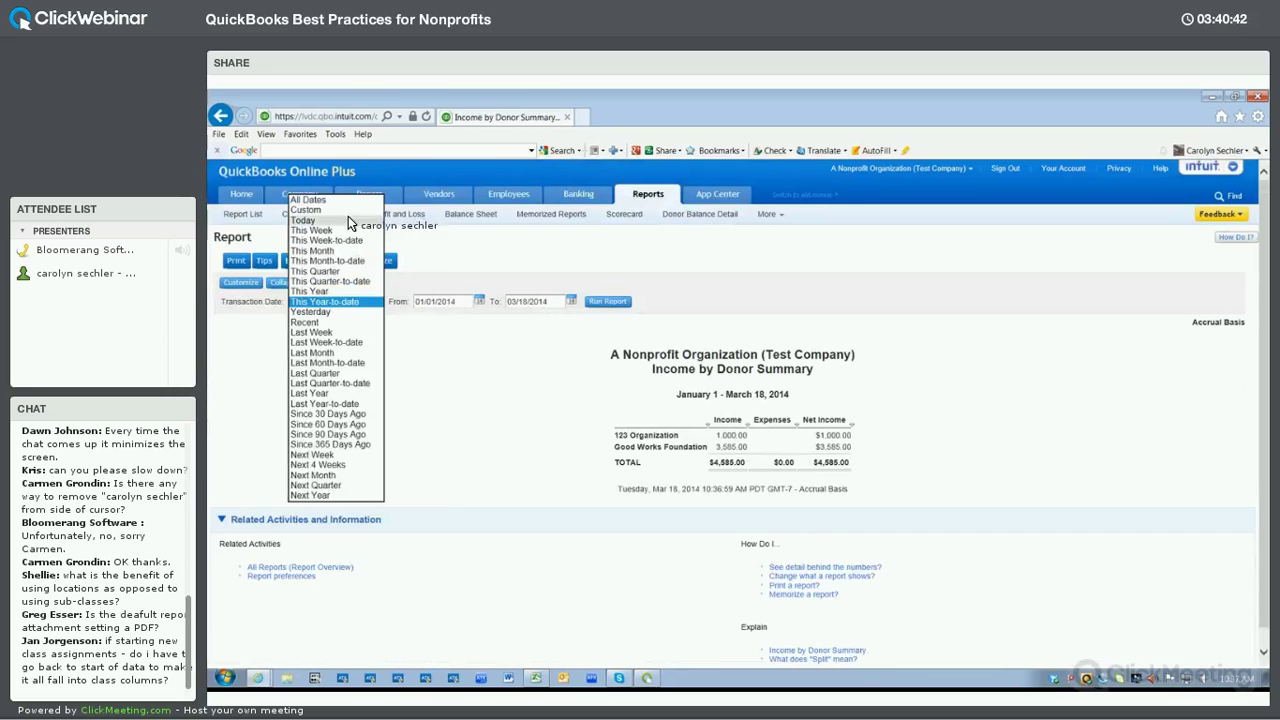
pyautogui.click(612, 305)
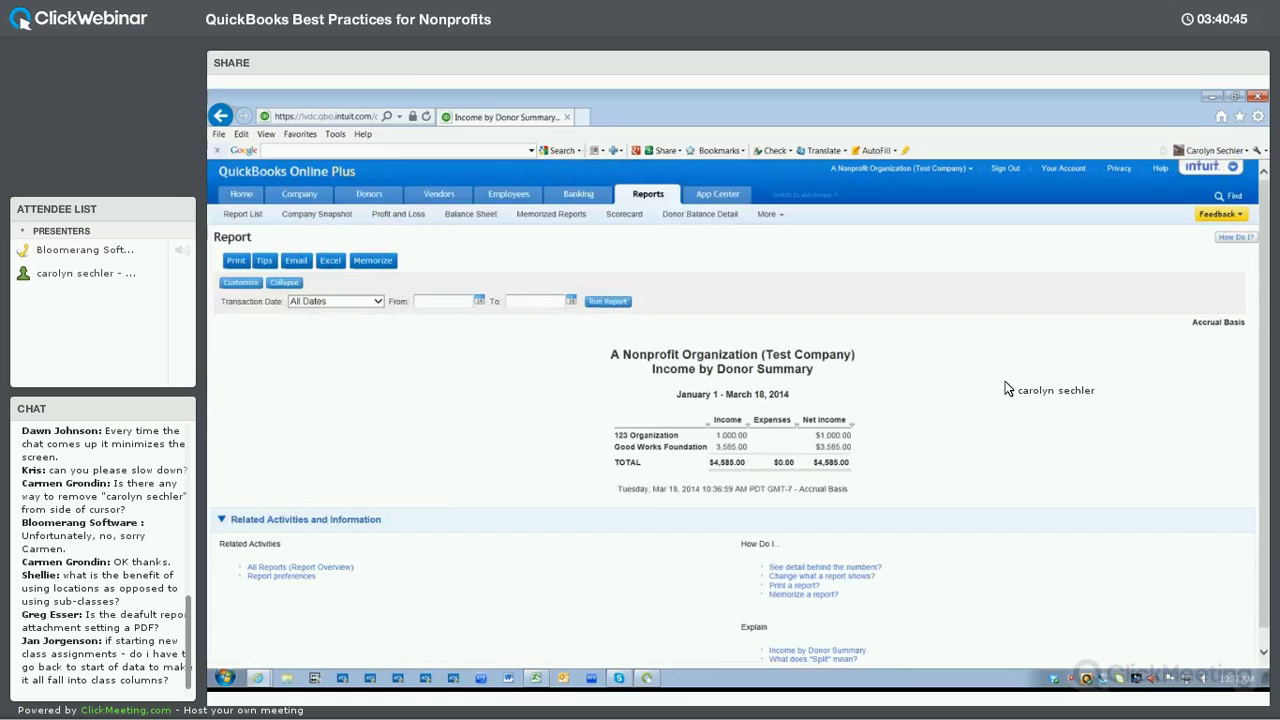
pyautogui.scroll(-3, 791, 229)
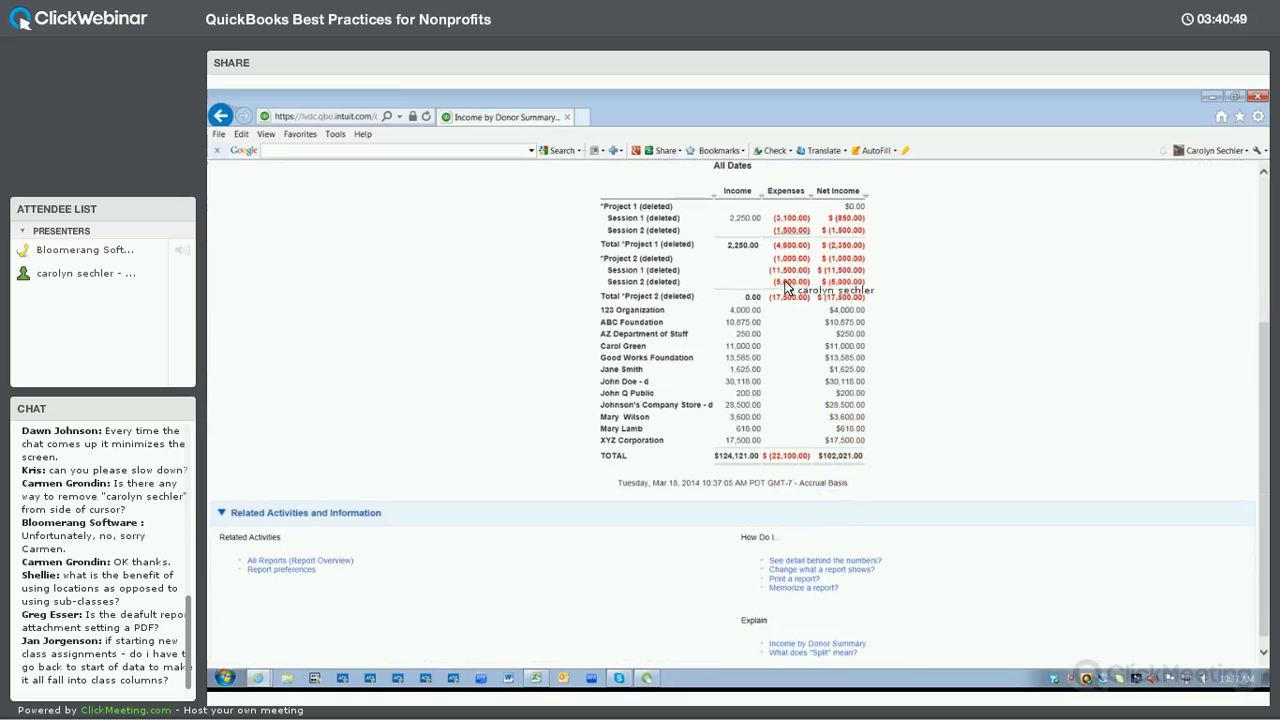
# Drill from Project 1's Session 1 expenses through Event Food & Beverage to the first Arizona Hotel bill, and inspect its vendor, account and donor.
pyautogui.click(794, 219)
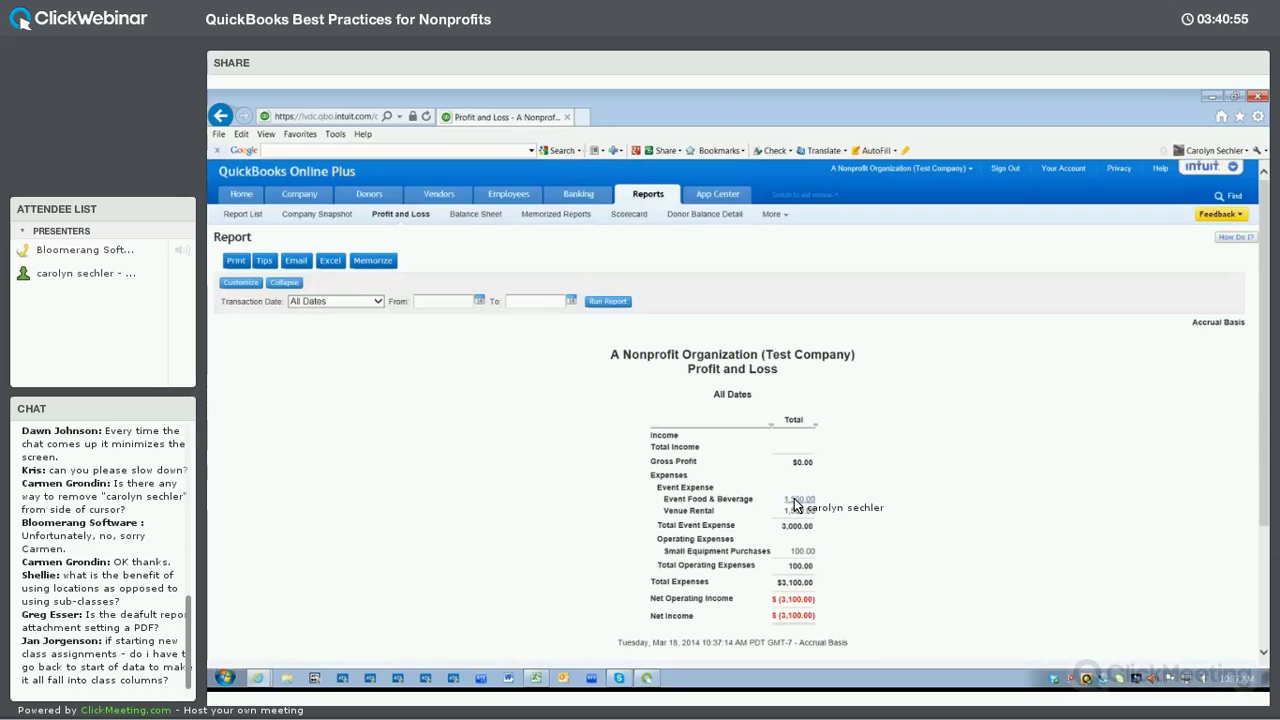
pyautogui.click(797, 499)
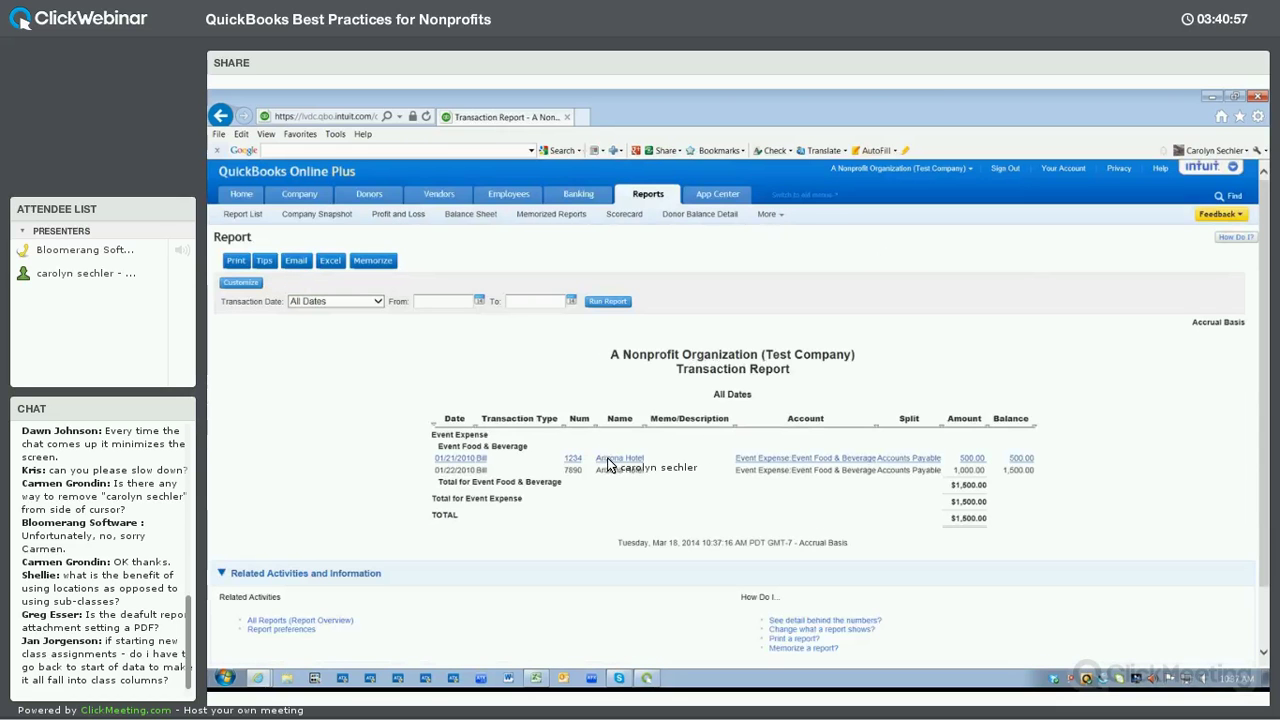
pyautogui.click(482, 458)
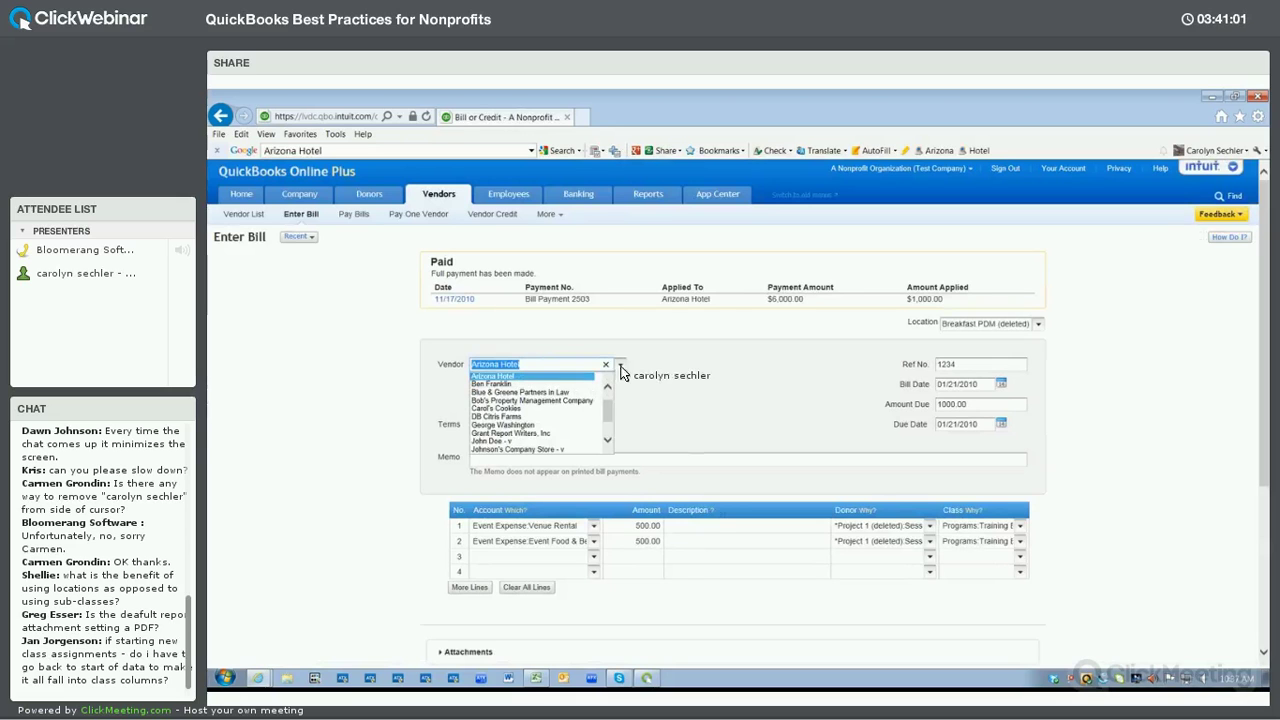
pyautogui.click(560, 526)
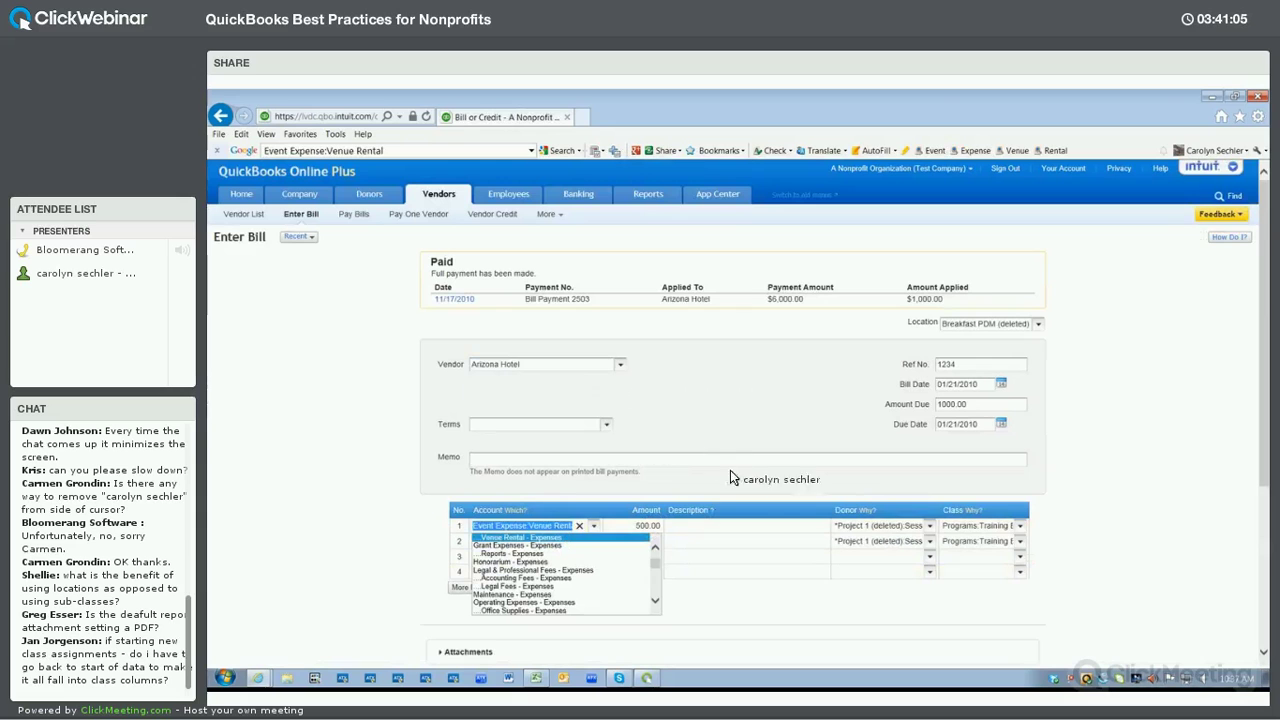
pyautogui.click(927, 526)
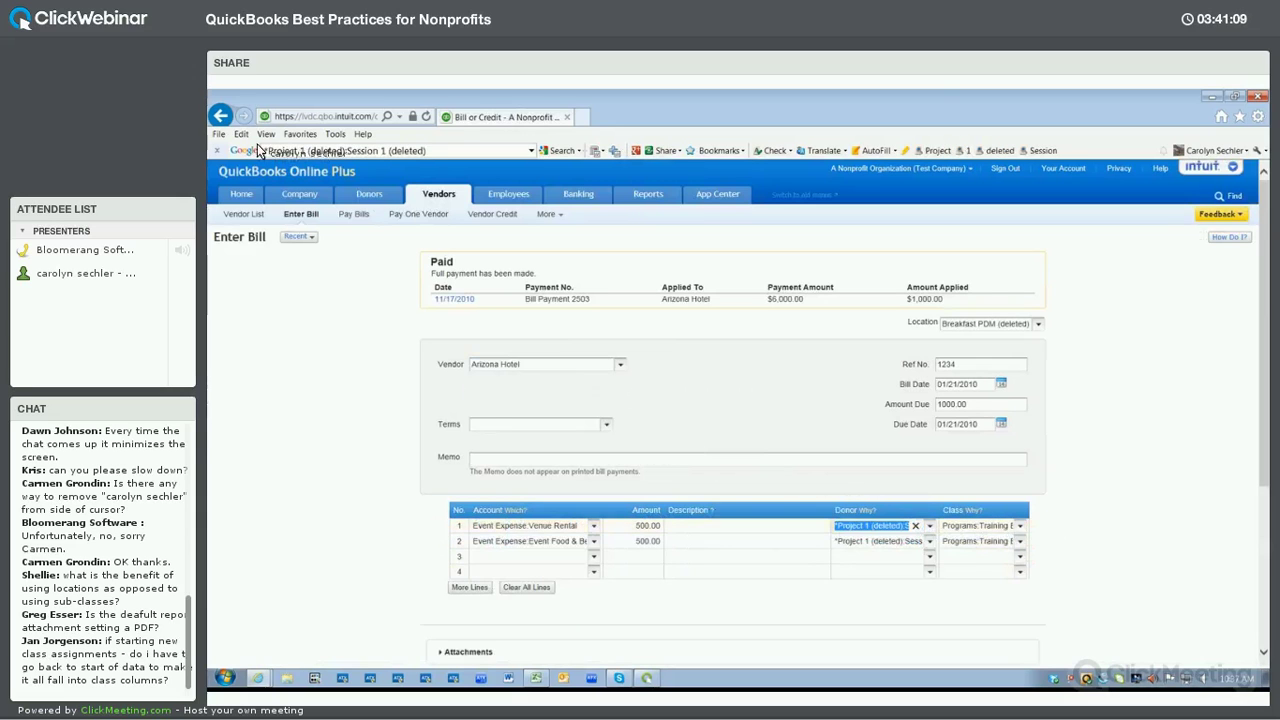
# Go back through the drill-down pages and the Income by Donor Summary to the report list, and show its Donors reports.
pyautogui.click(222, 118)
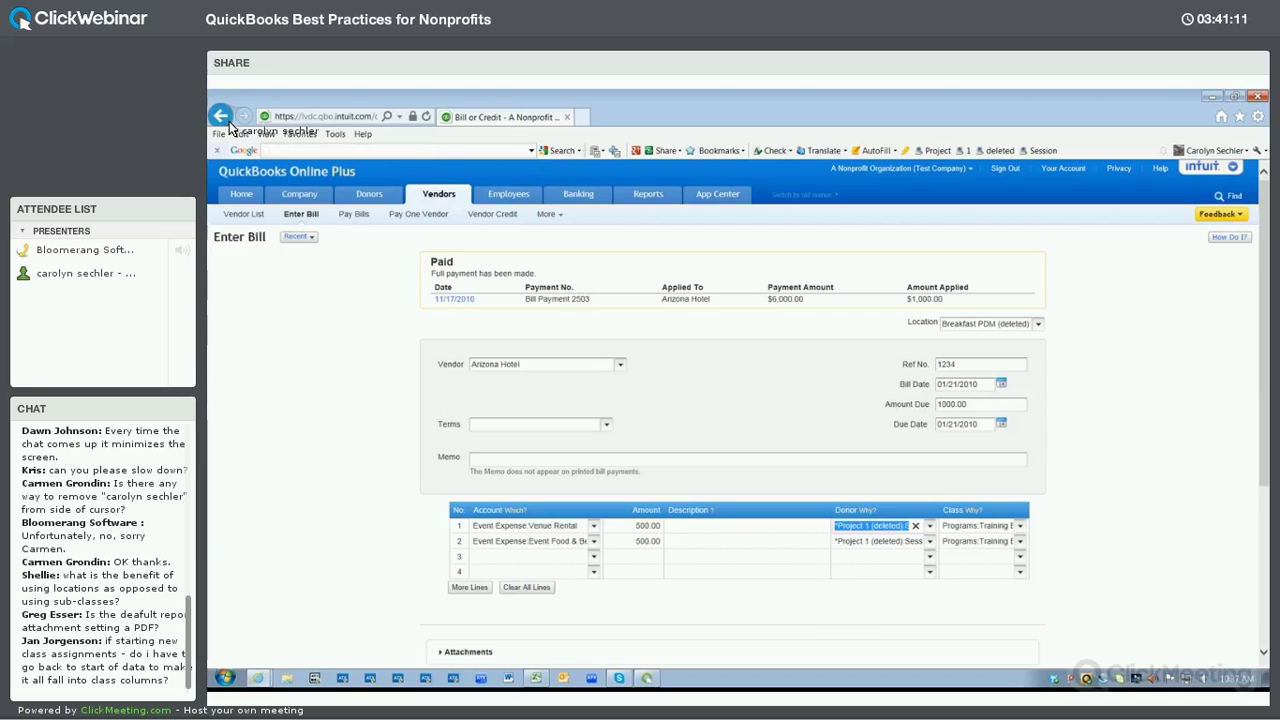
pyautogui.click(222, 118)
pyautogui.click(222, 118)
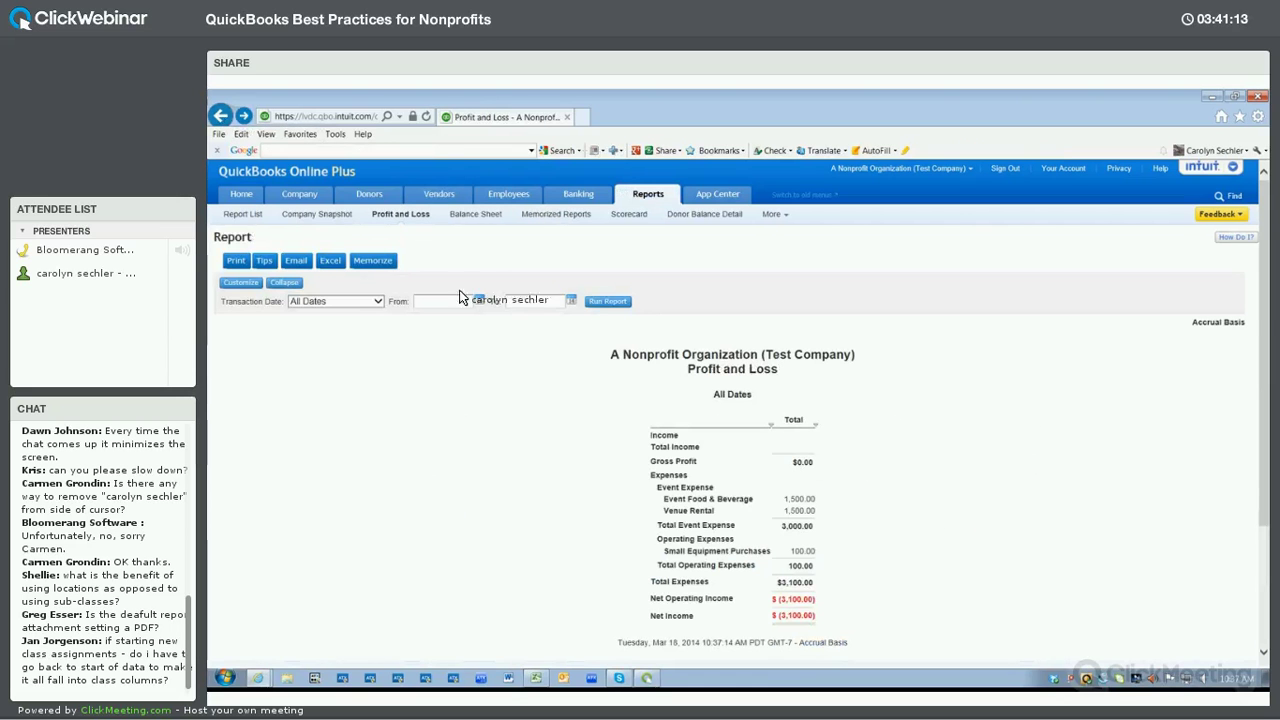
pyautogui.scroll(-5, 640, 325)
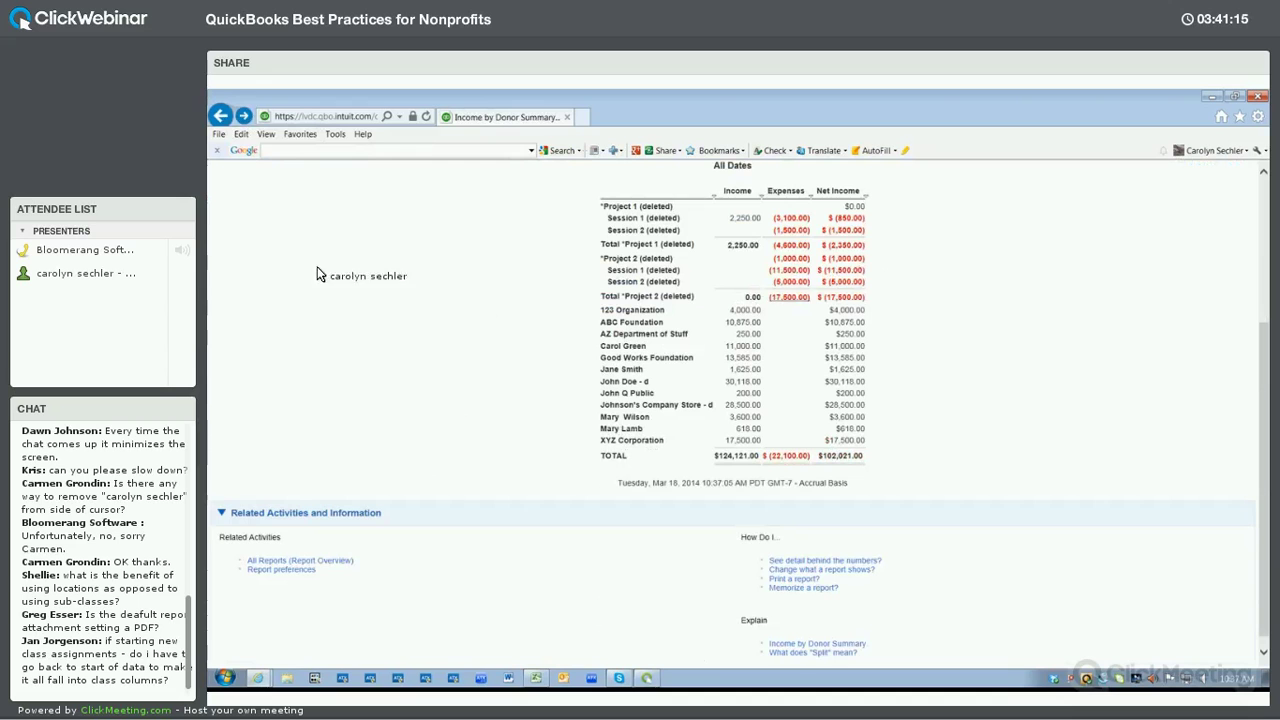
pyautogui.click(220, 117)
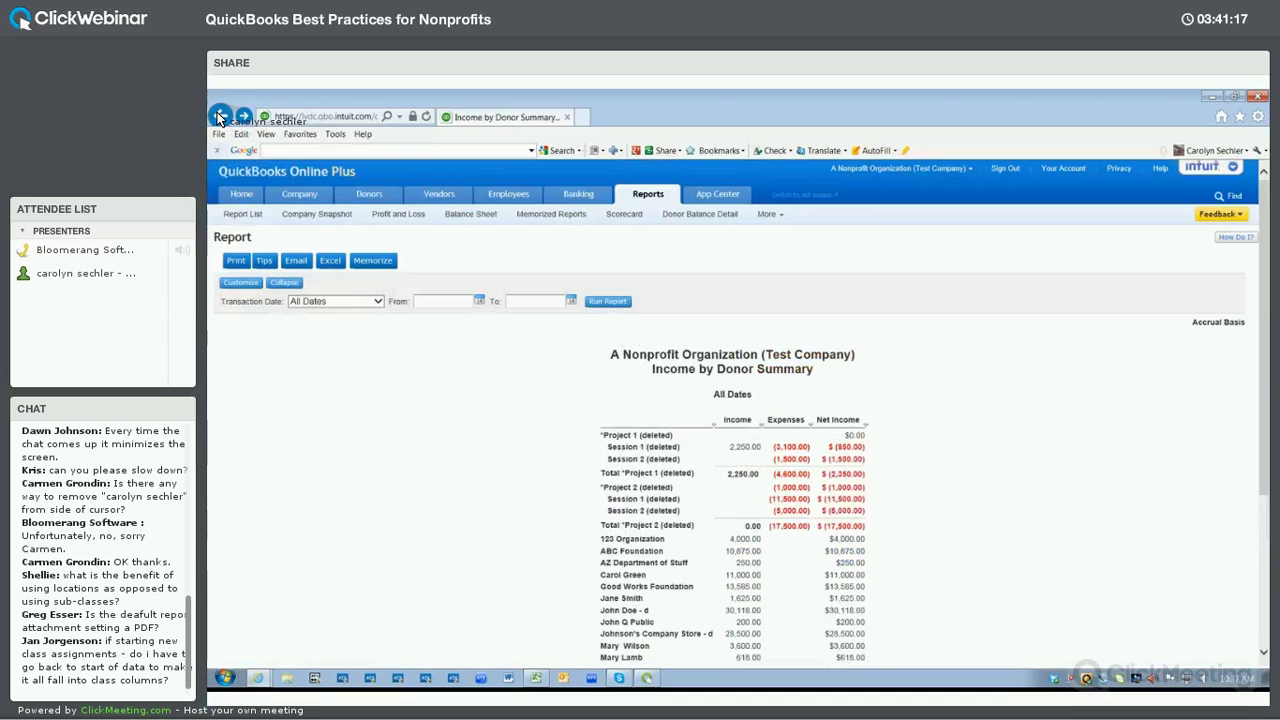
pyautogui.click(220, 117)
pyautogui.click(220, 117)
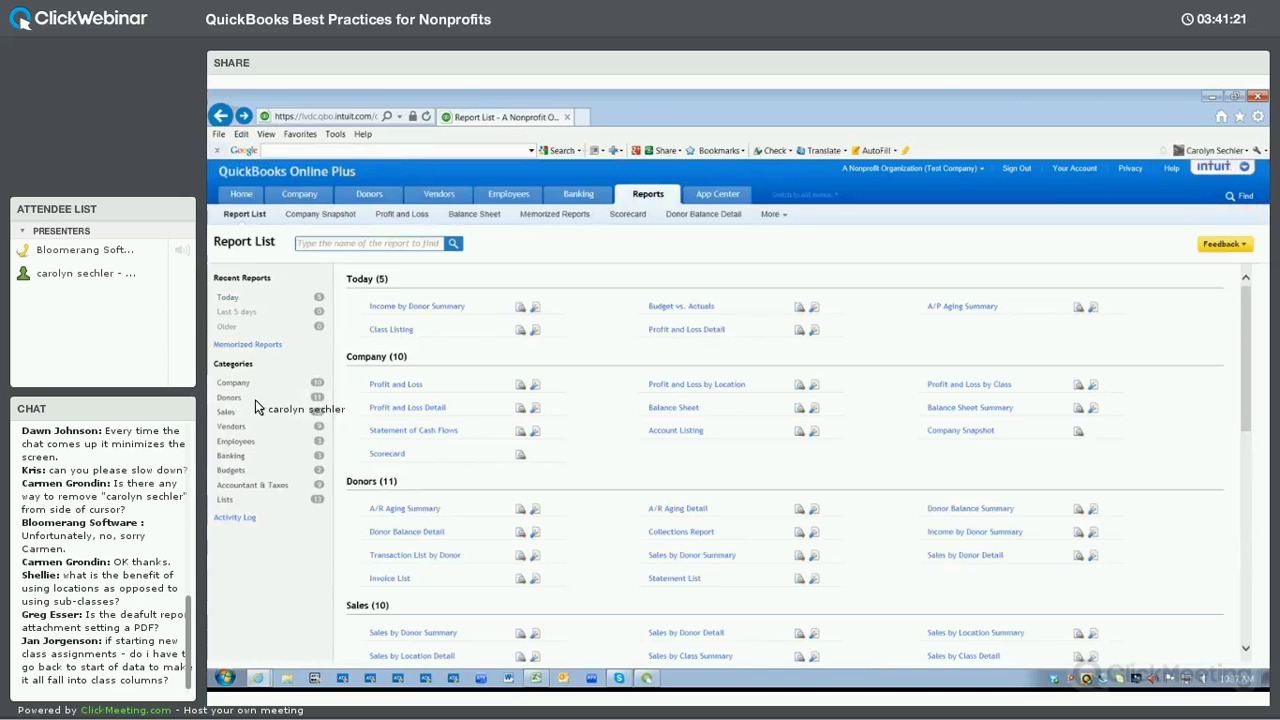
pyautogui.click(230, 399)
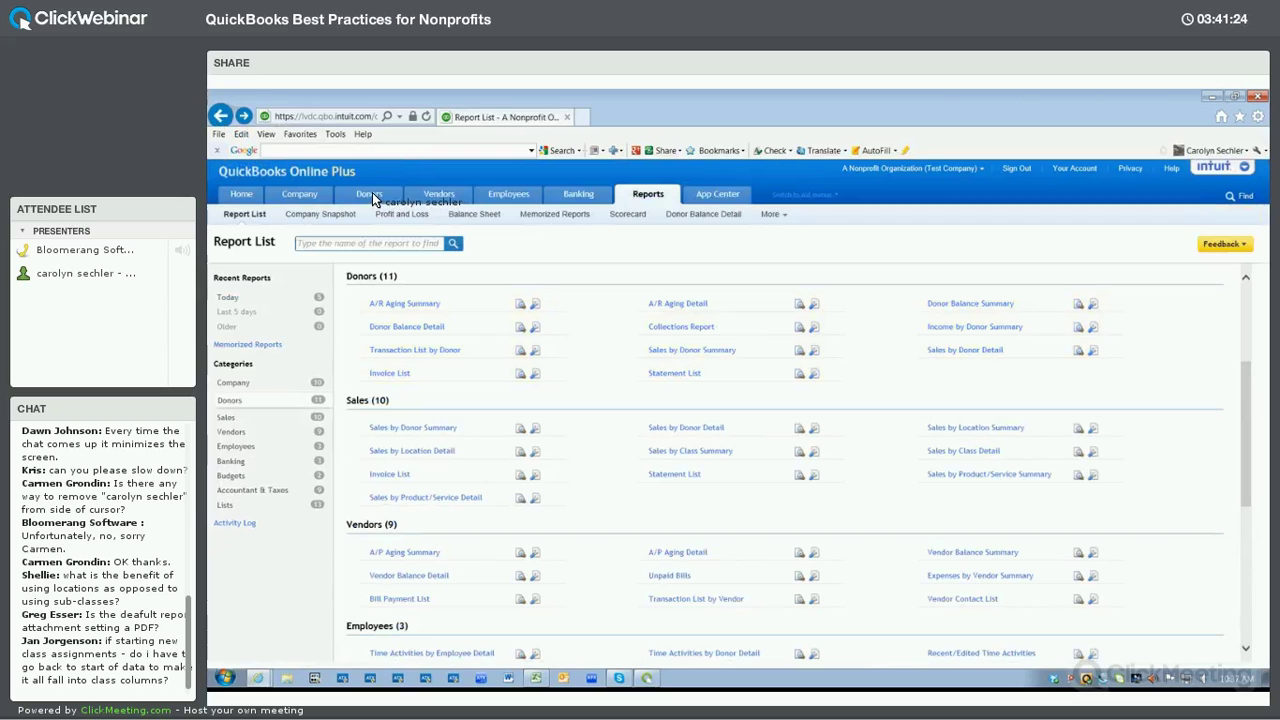
# Open the company Preferences and look through the settings.
pyautogui.moveTo(372, 192)
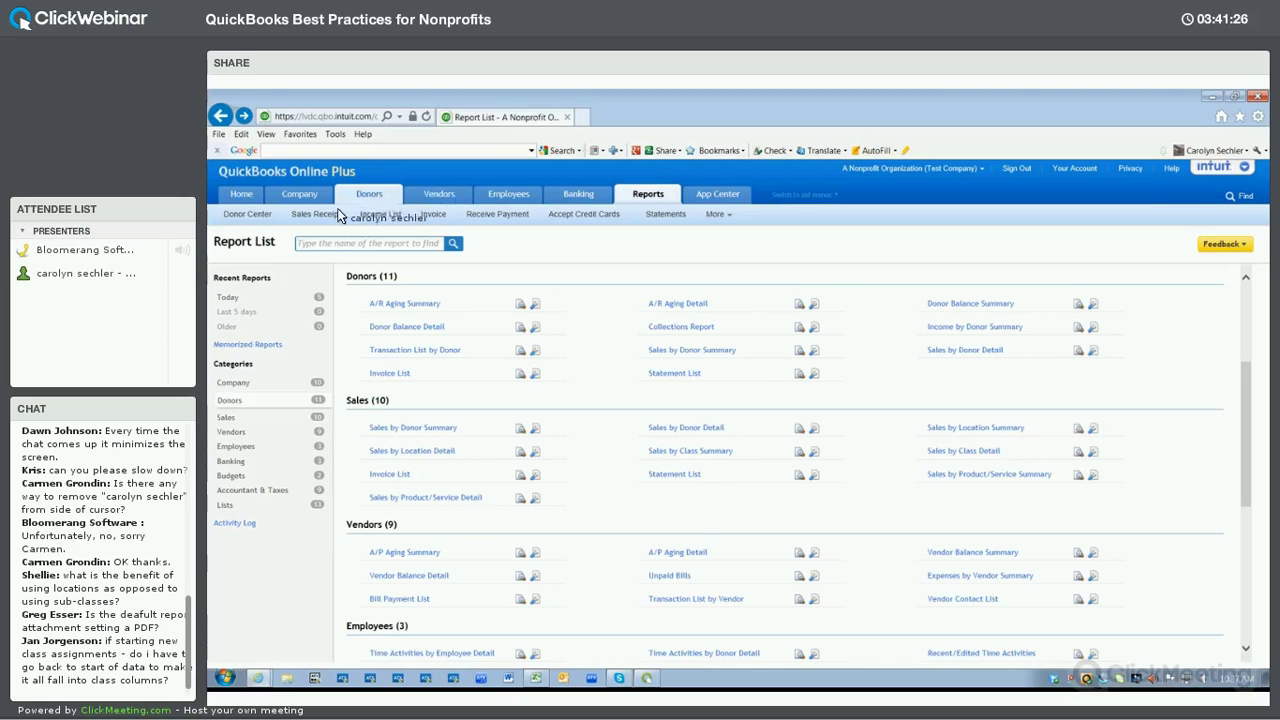
pyautogui.moveTo(304, 198)
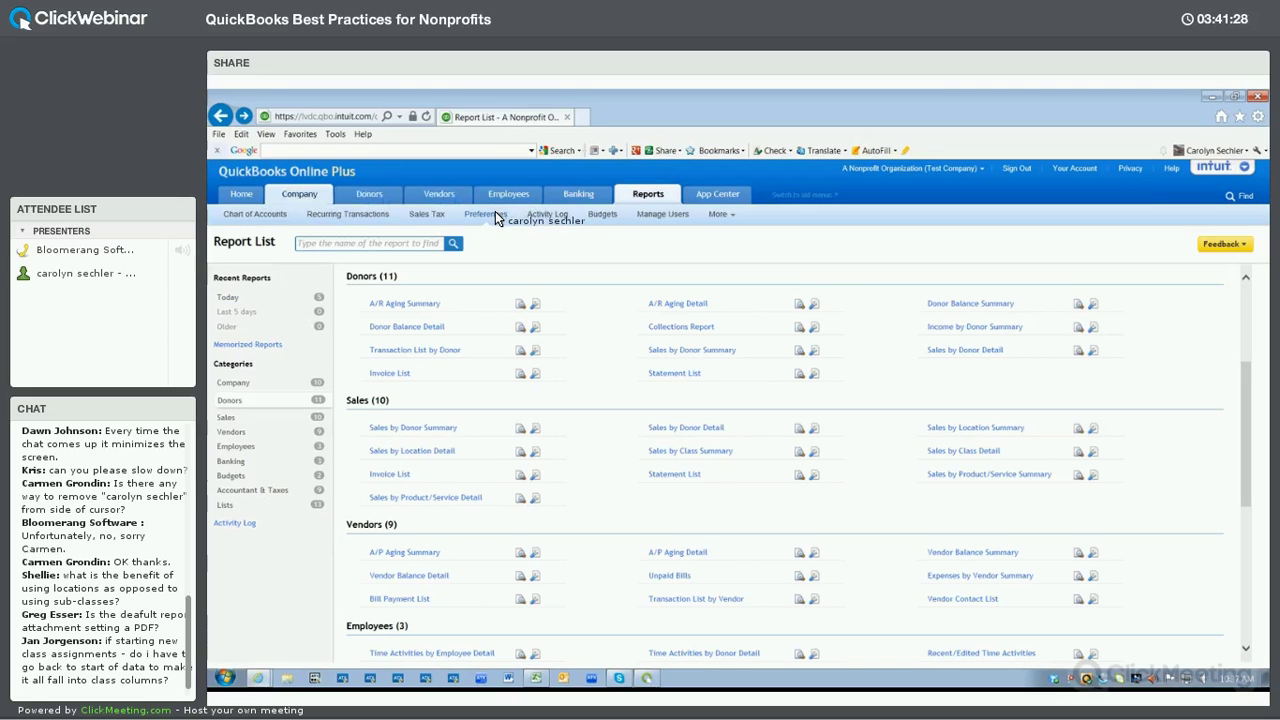
pyautogui.click(495, 213)
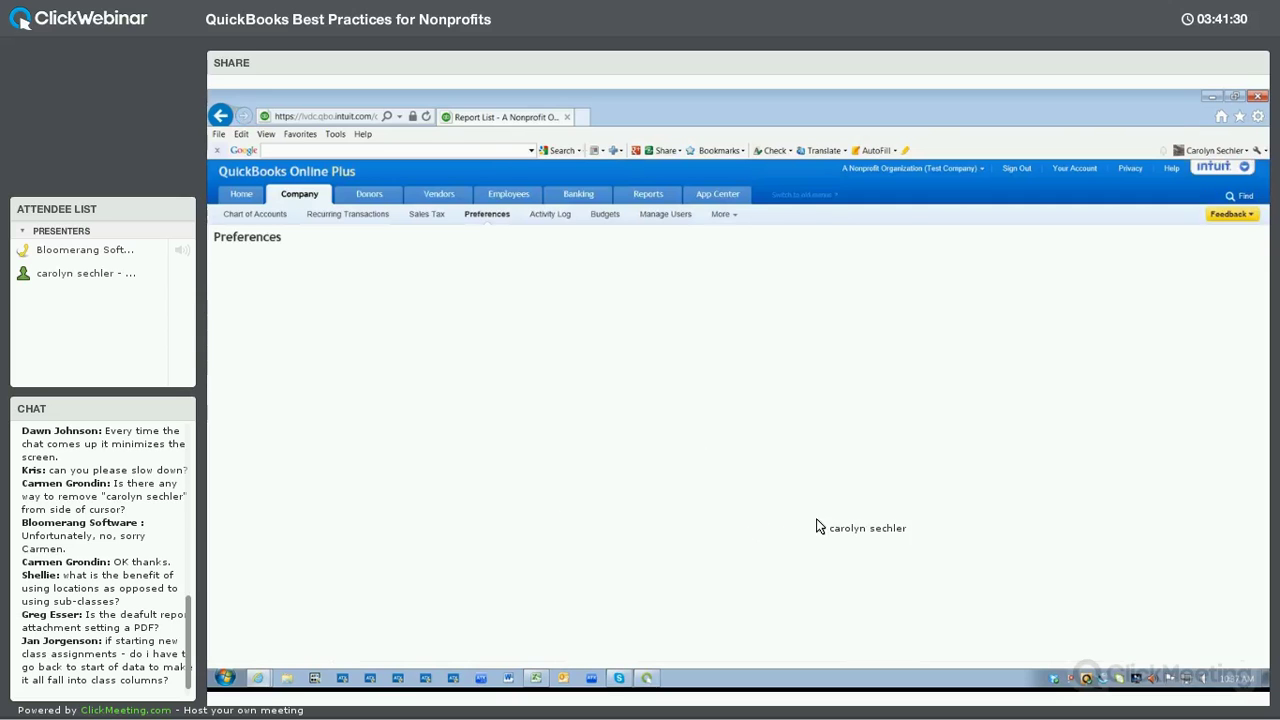
pyautogui.scroll(-5, 812, 528)
pyautogui.scroll(-10, 811, 528)
pyautogui.scroll(-5, 676, 545)
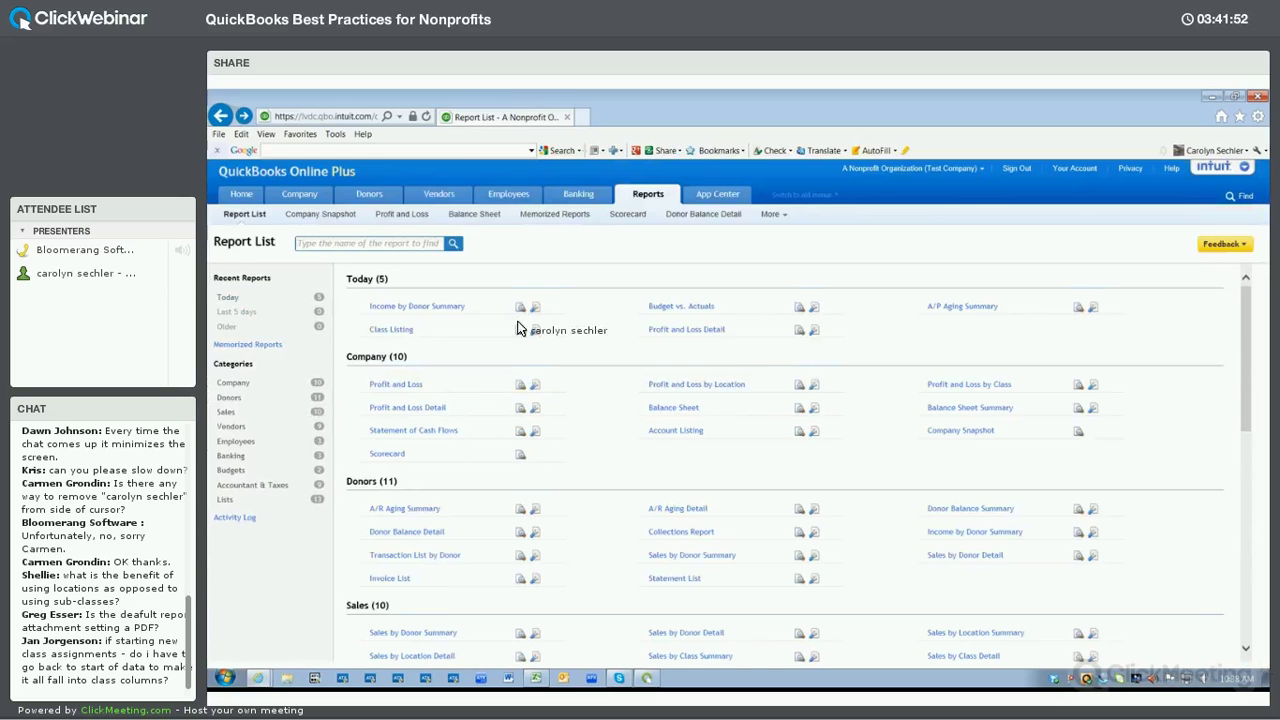
# Open Transaction List by Donor from the Donors section of the report list, and run it for All Dates.
pyautogui.scroll(-3, 517, 328)
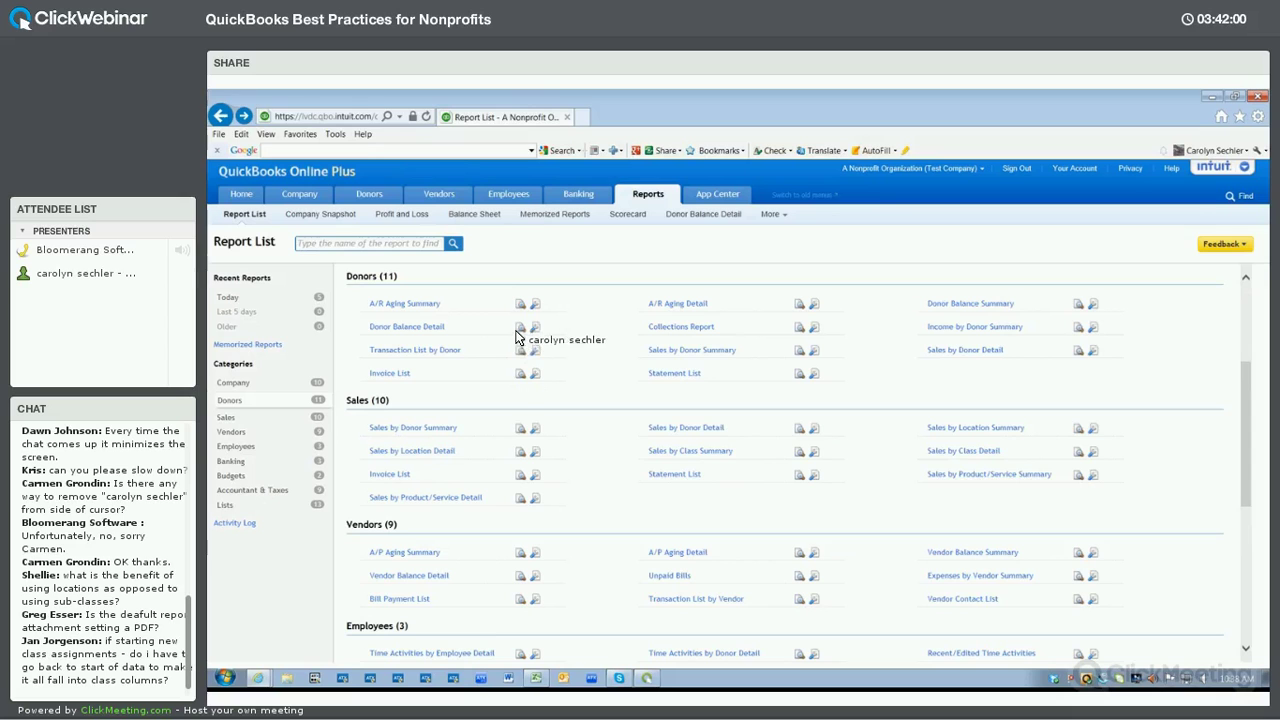
pyautogui.moveTo(518, 336)
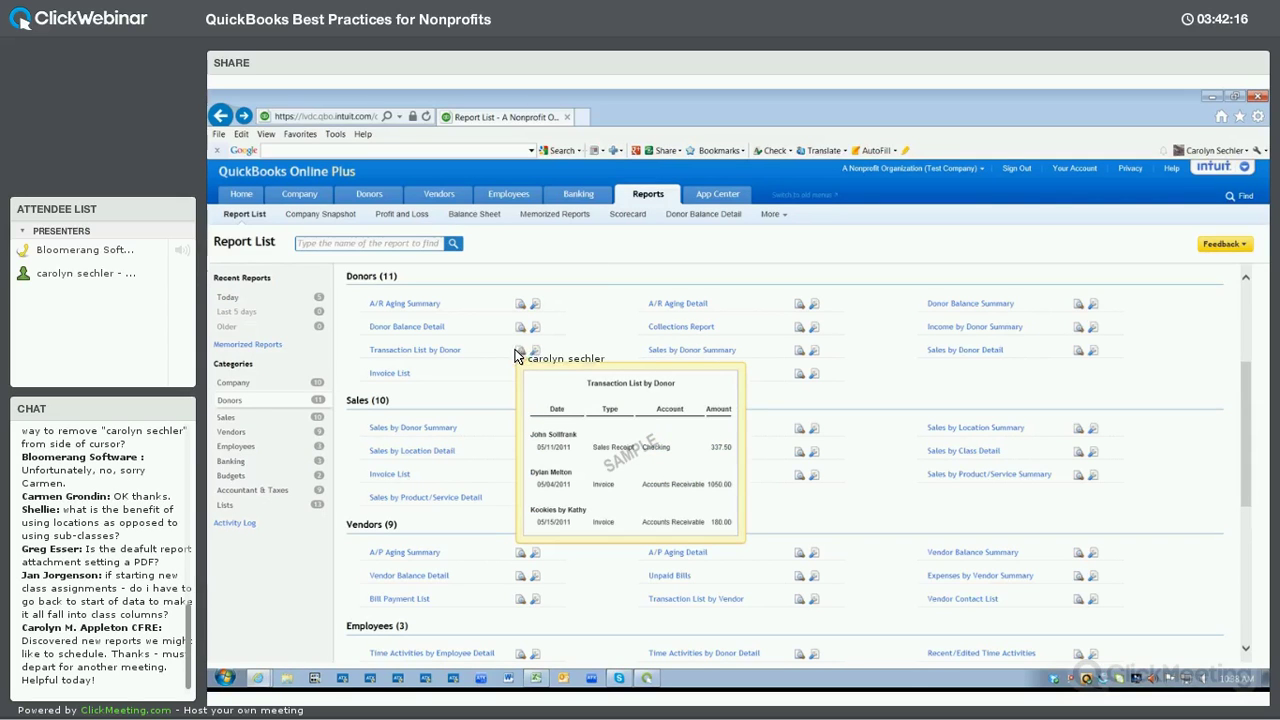
pyautogui.click(436, 350)
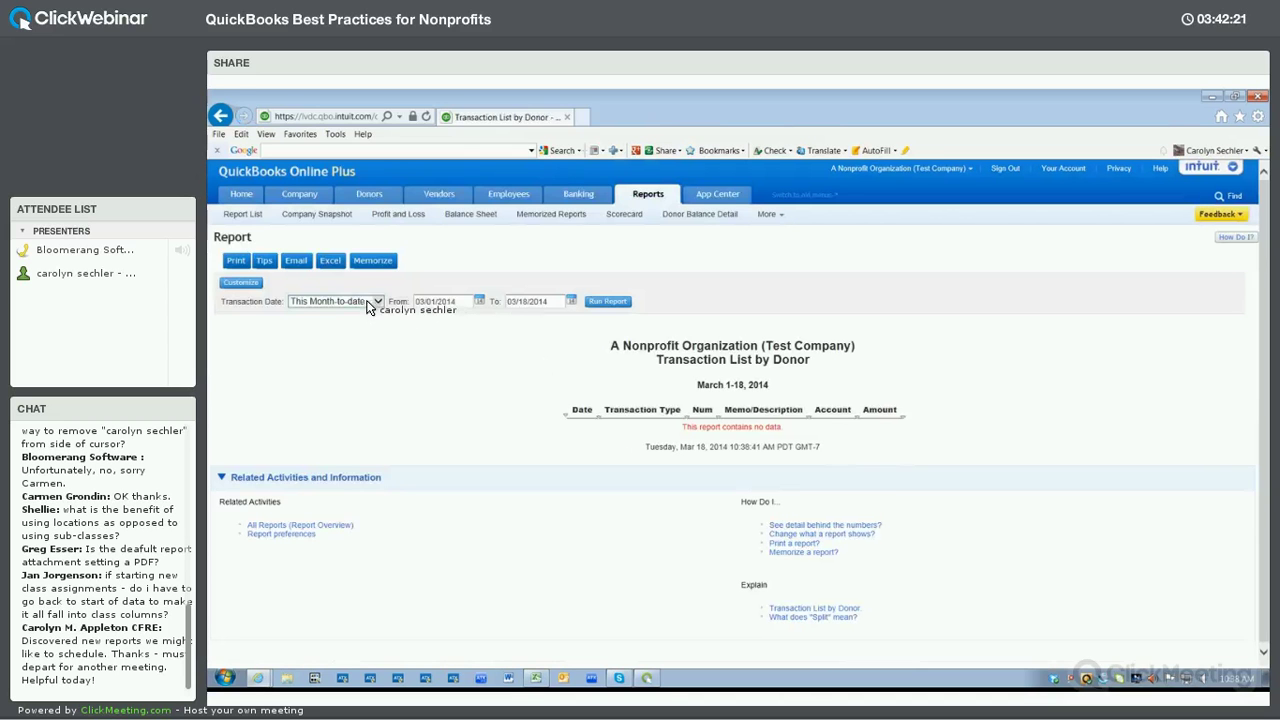
pyautogui.click(377, 301)
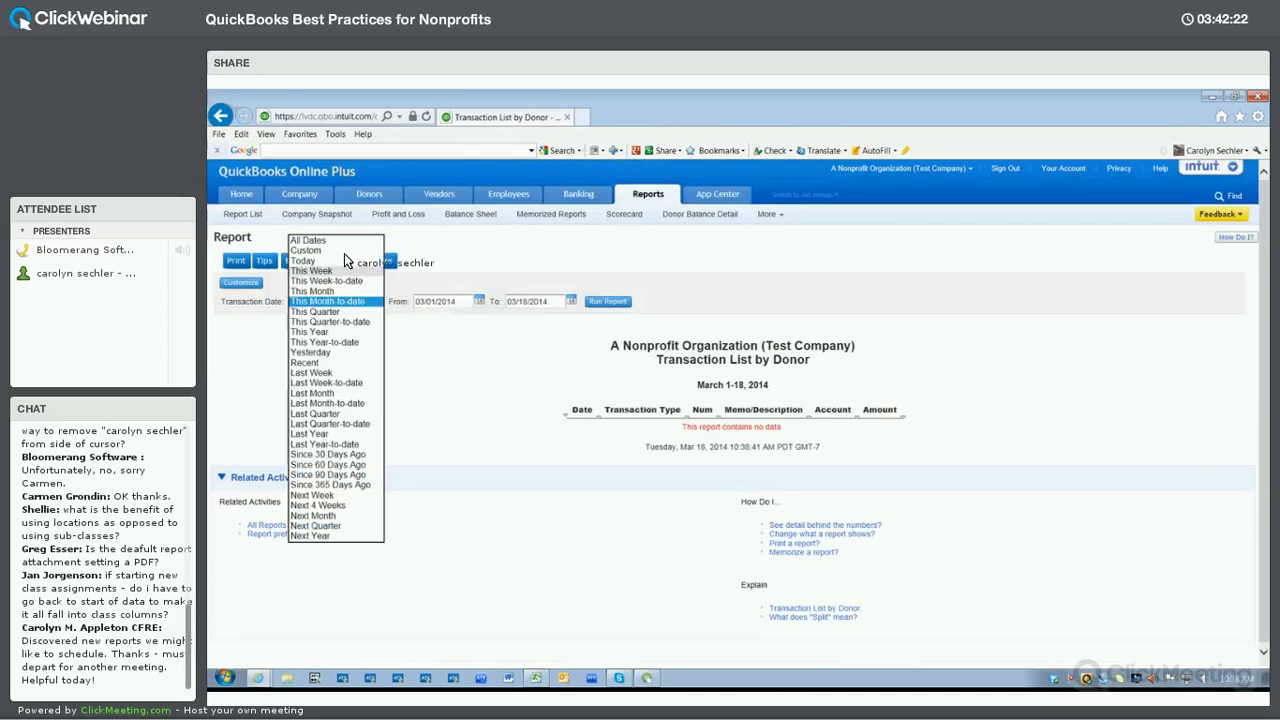
pyautogui.click(606, 303)
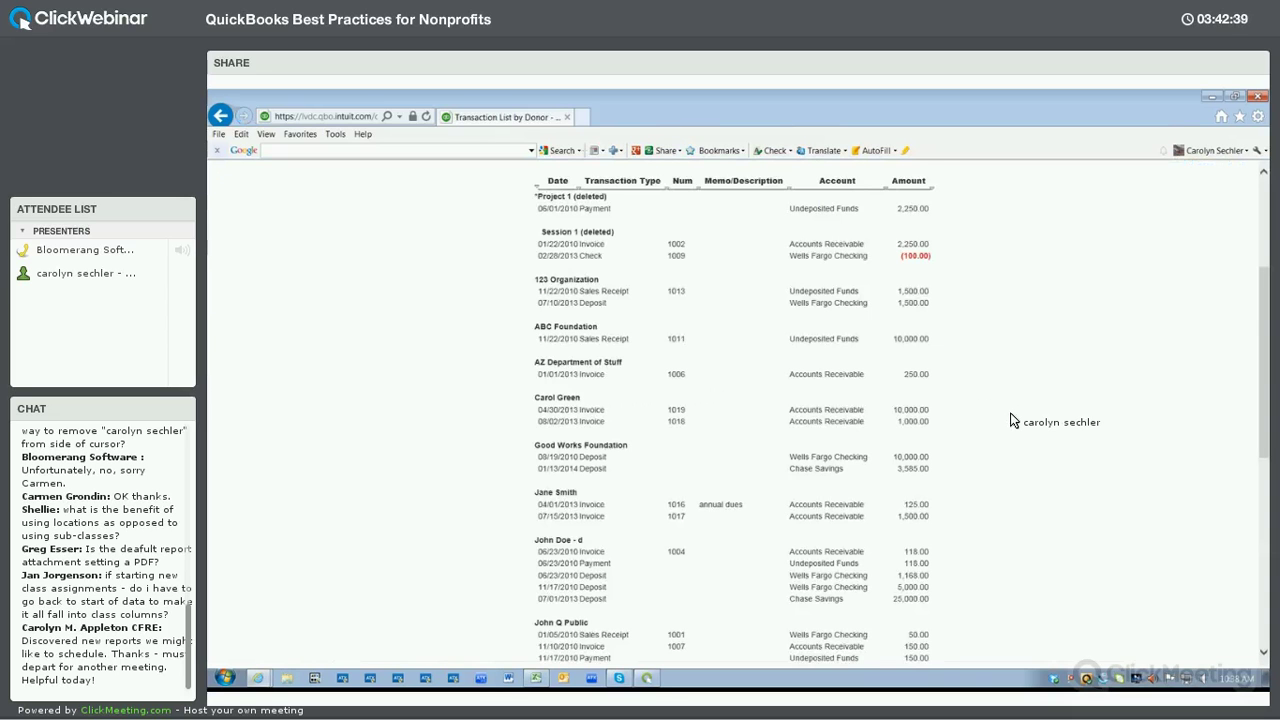
# Look through Transaction List by Donor, customize it to sort by Type, run it, and review the sorted transactions.
pyautogui.scroll(-3, 1010, 420)
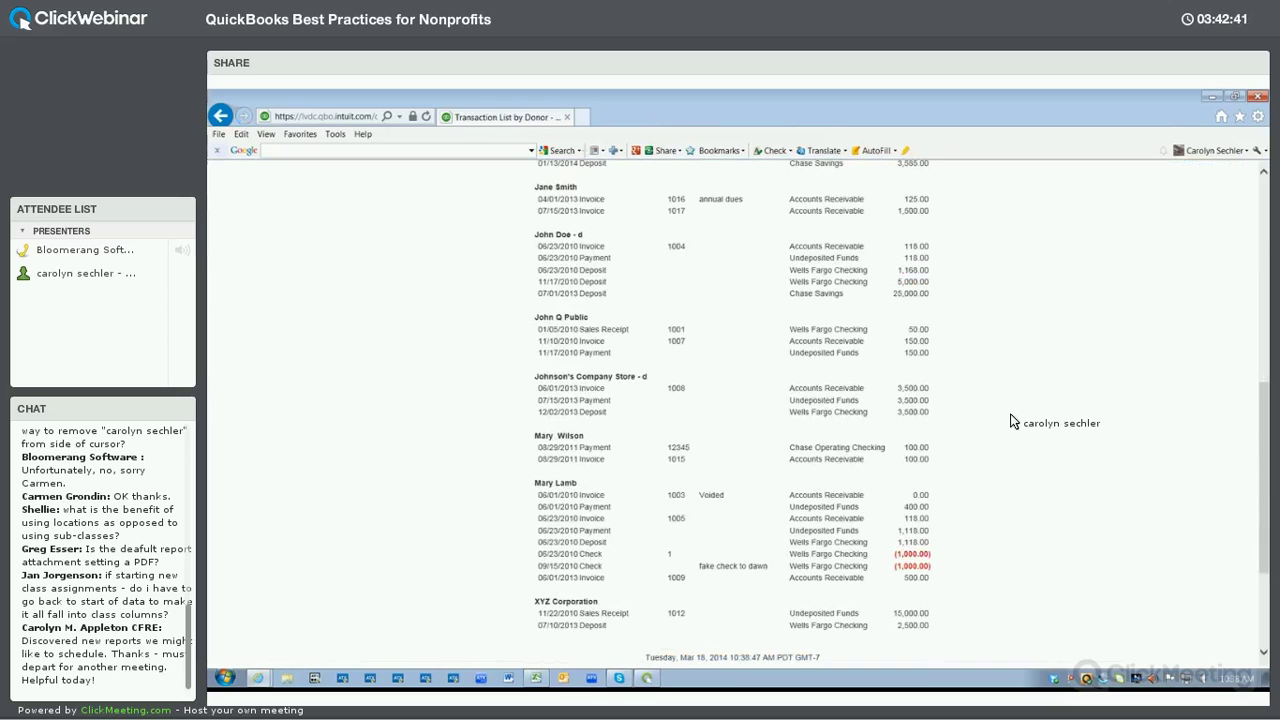
pyautogui.scroll(5, 1010, 420)
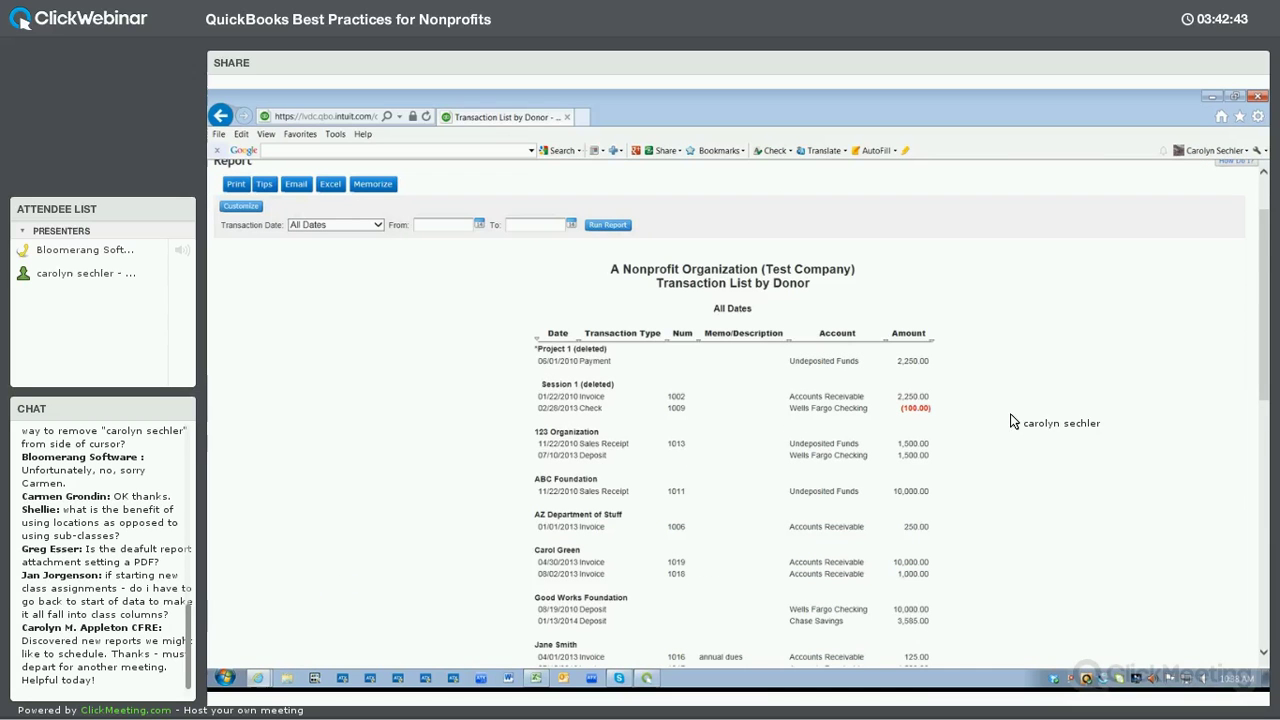
pyautogui.scroll(-2, 243, 292)
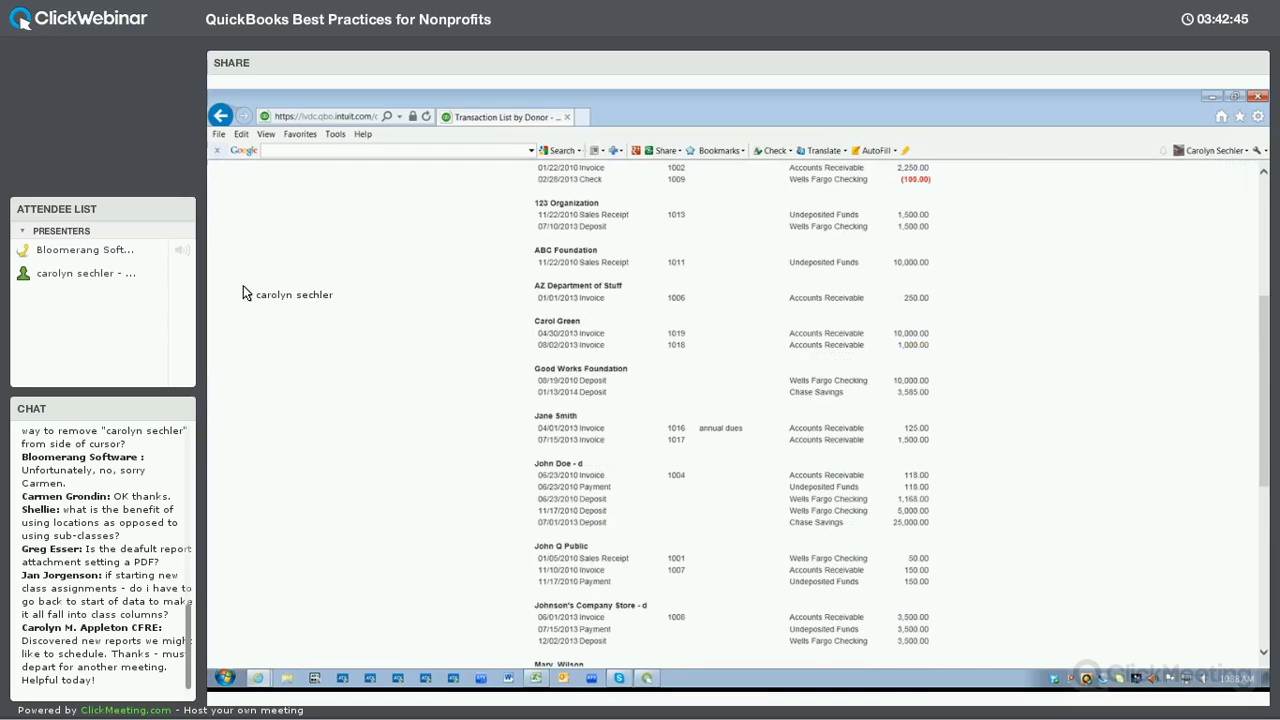
pyautogui.scroll(3, 462, 364)
pyautogui.click(241, 283)
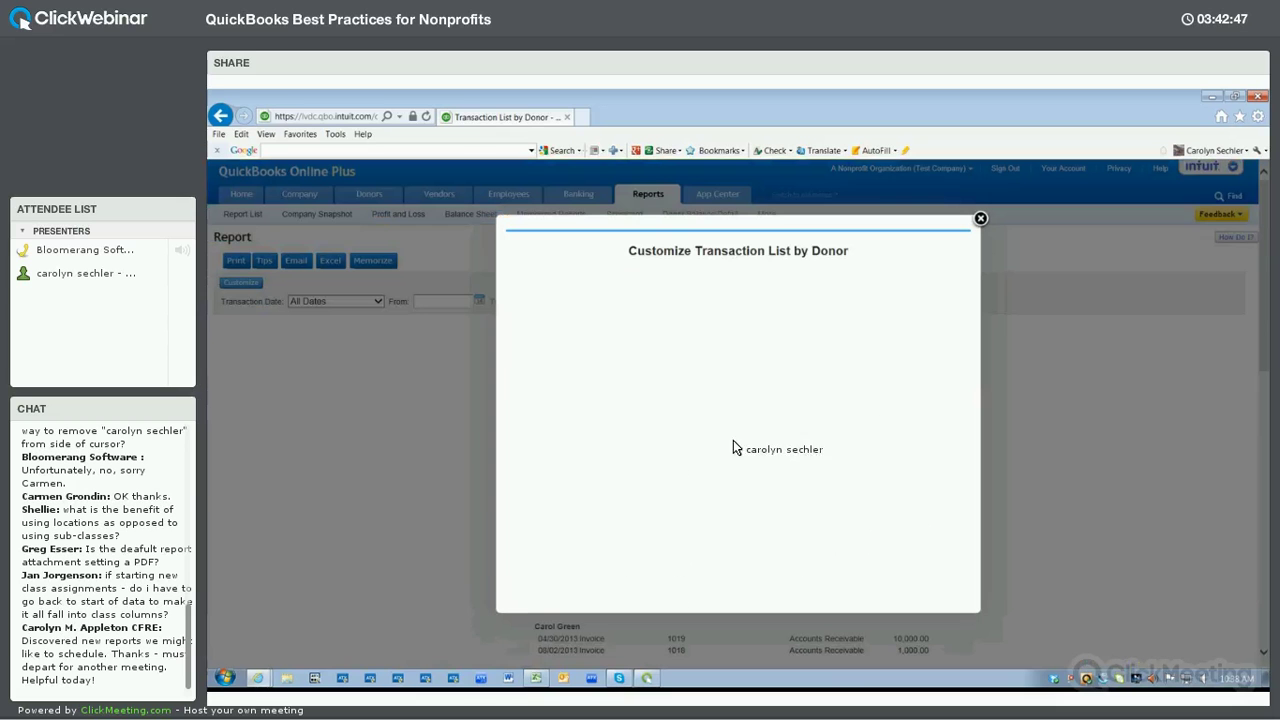
pyautogui.click(778, 383)
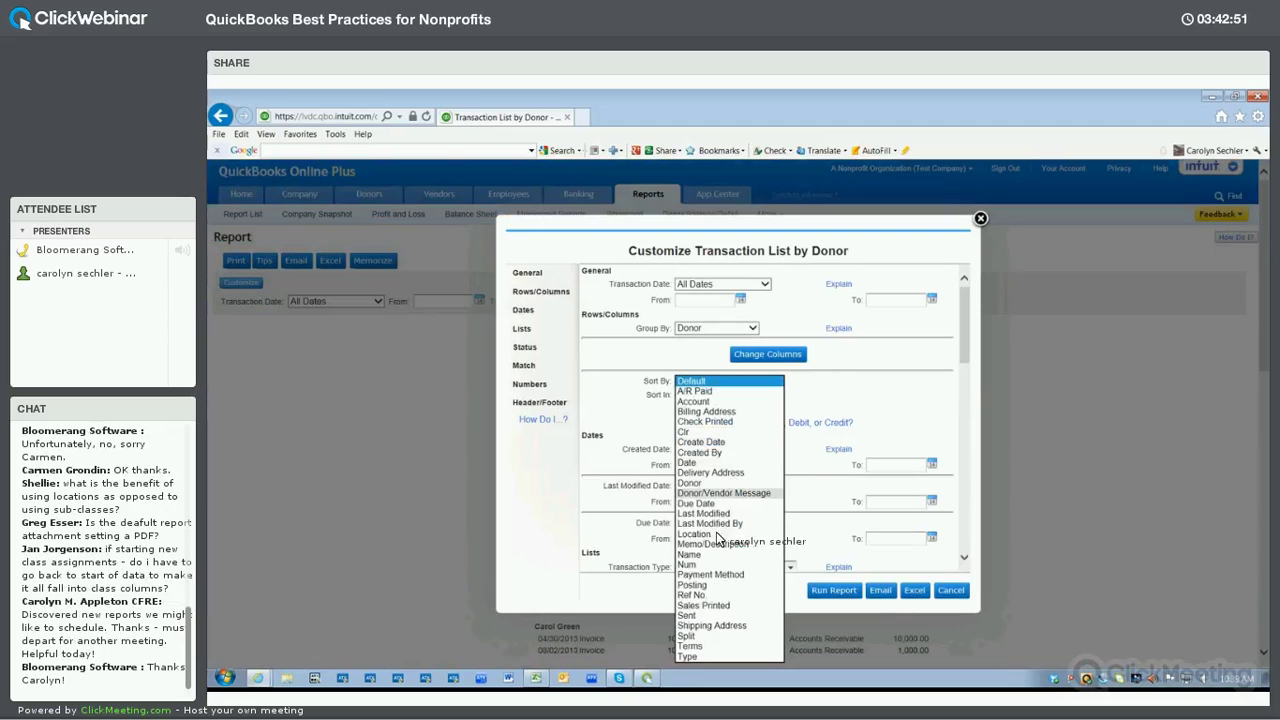
pyautogui.click(686, 655)
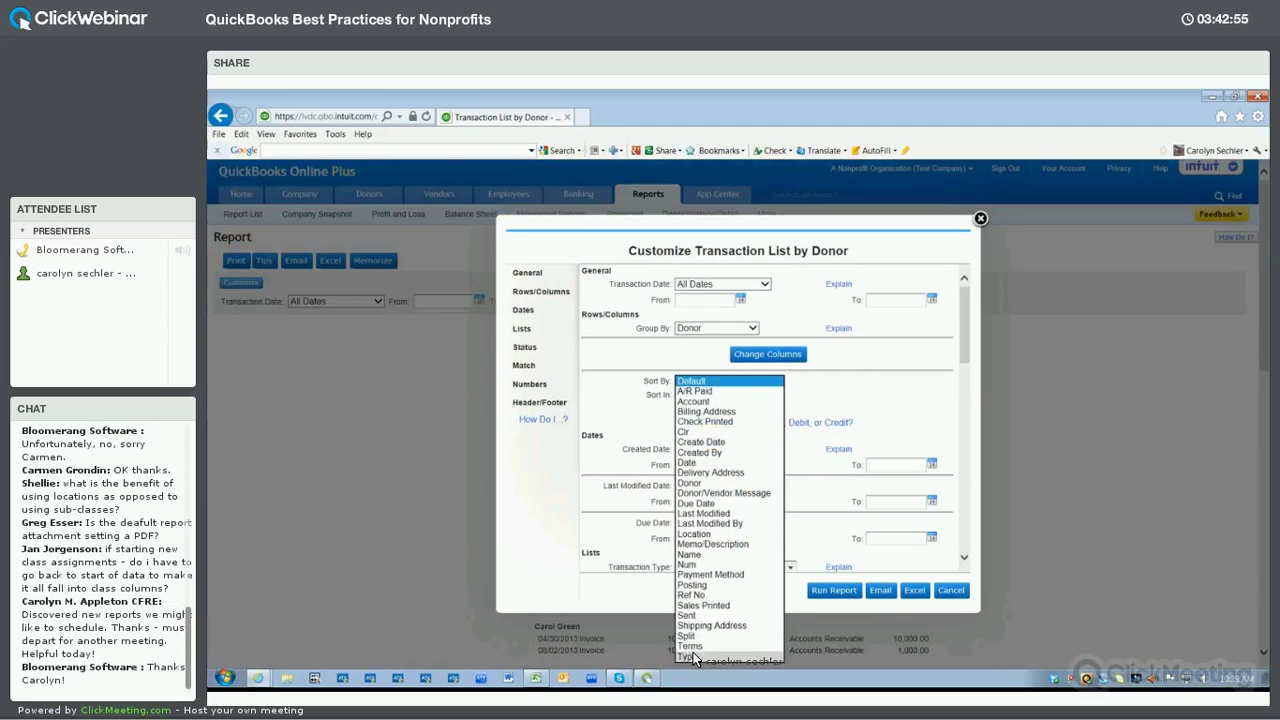
pyautogui.click(832, 590)
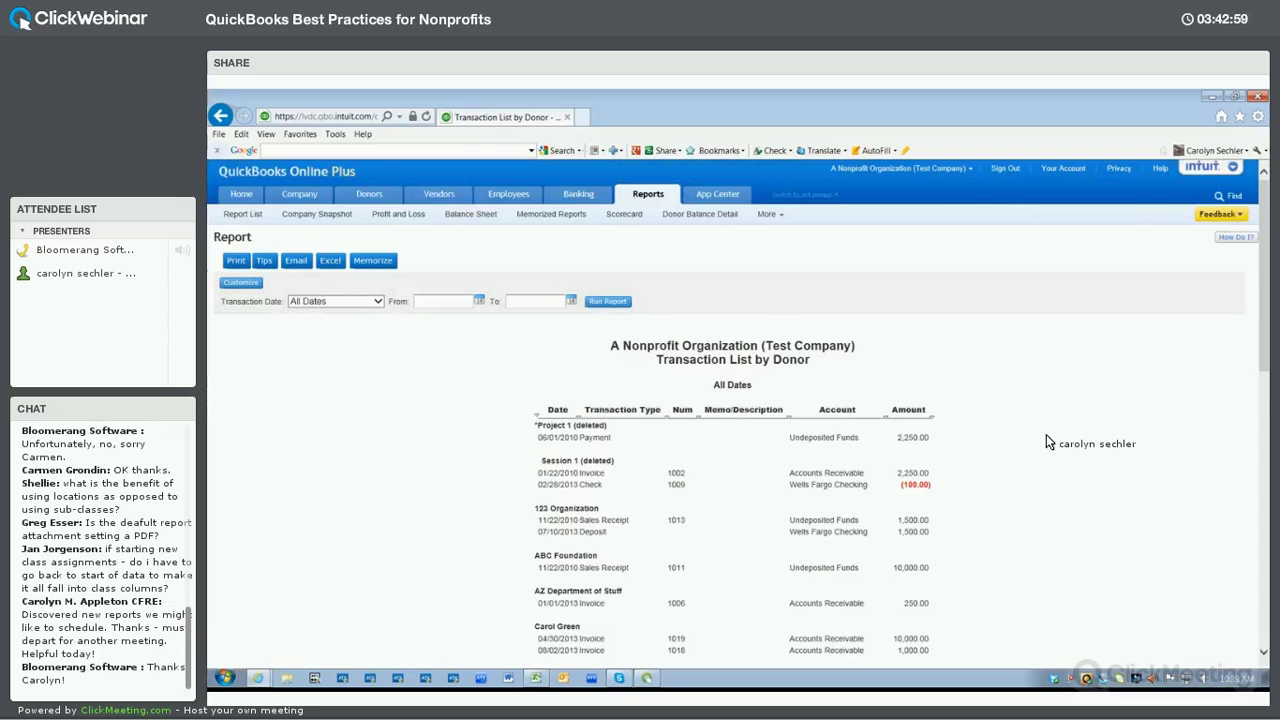
pyautogui.scroll(-8, 1047, 443)
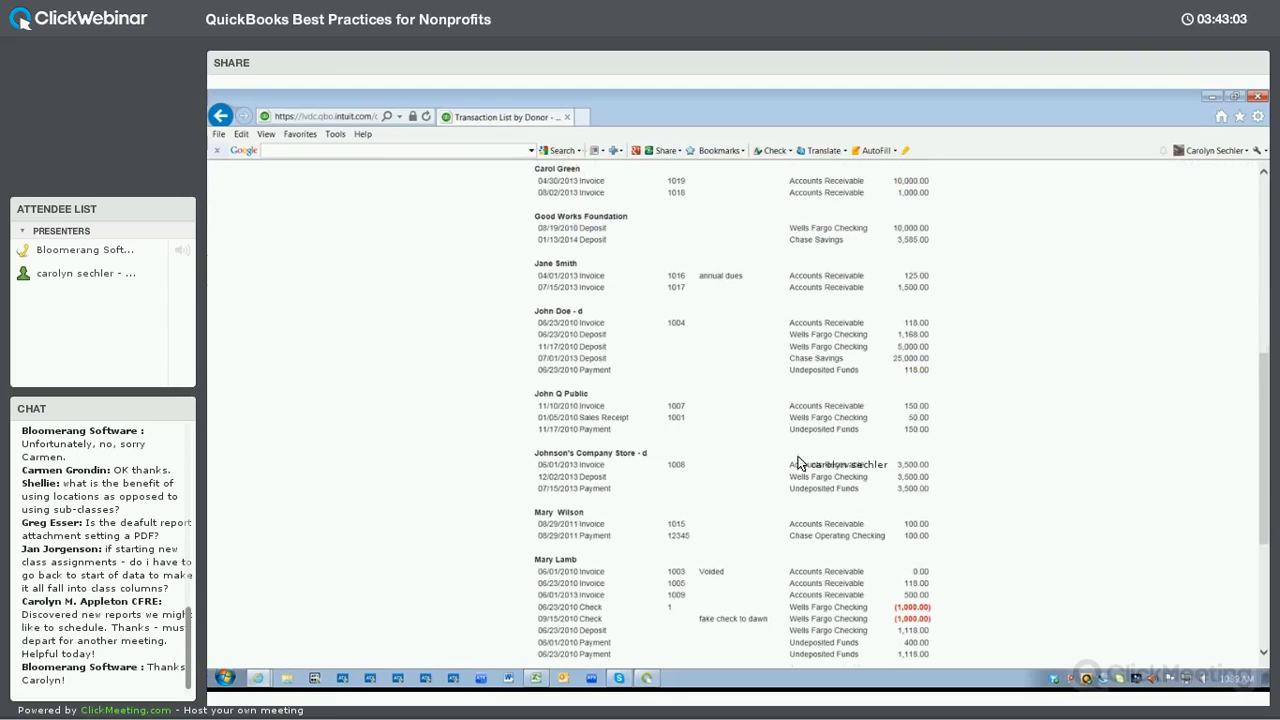
pyautogui.scroll(8, 800, 463)
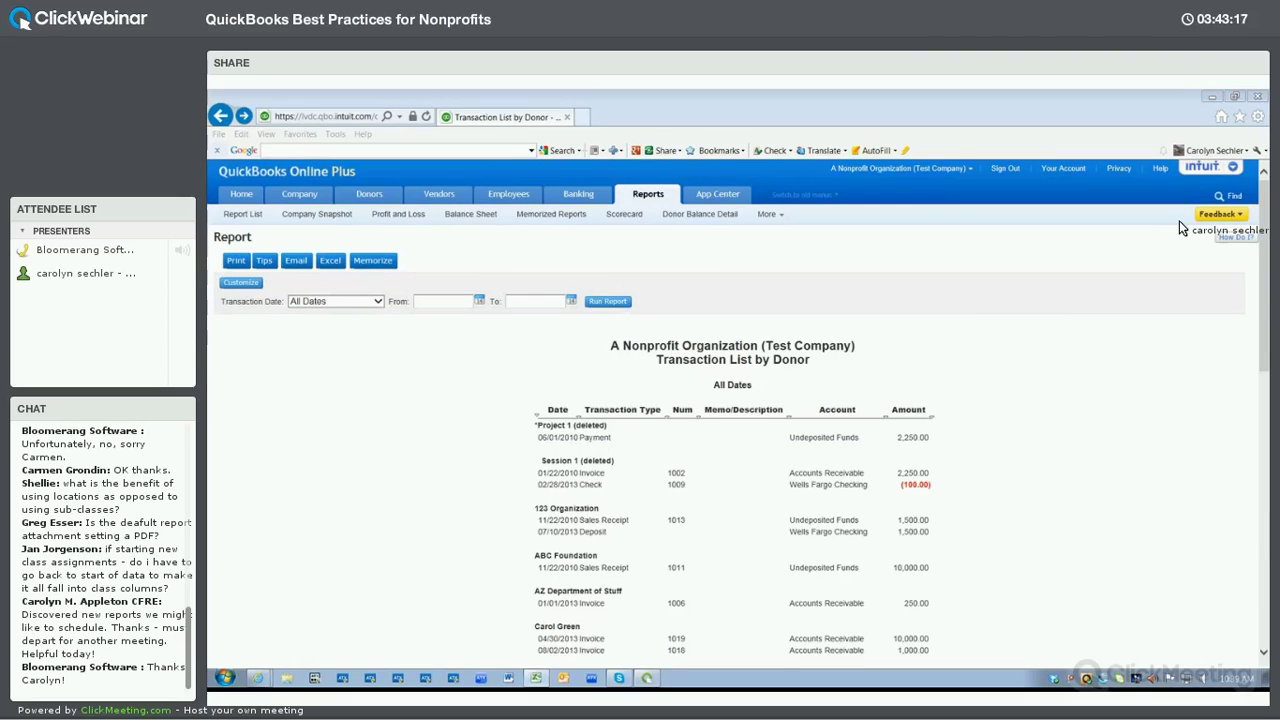
pyautogui.click(1122, 403)
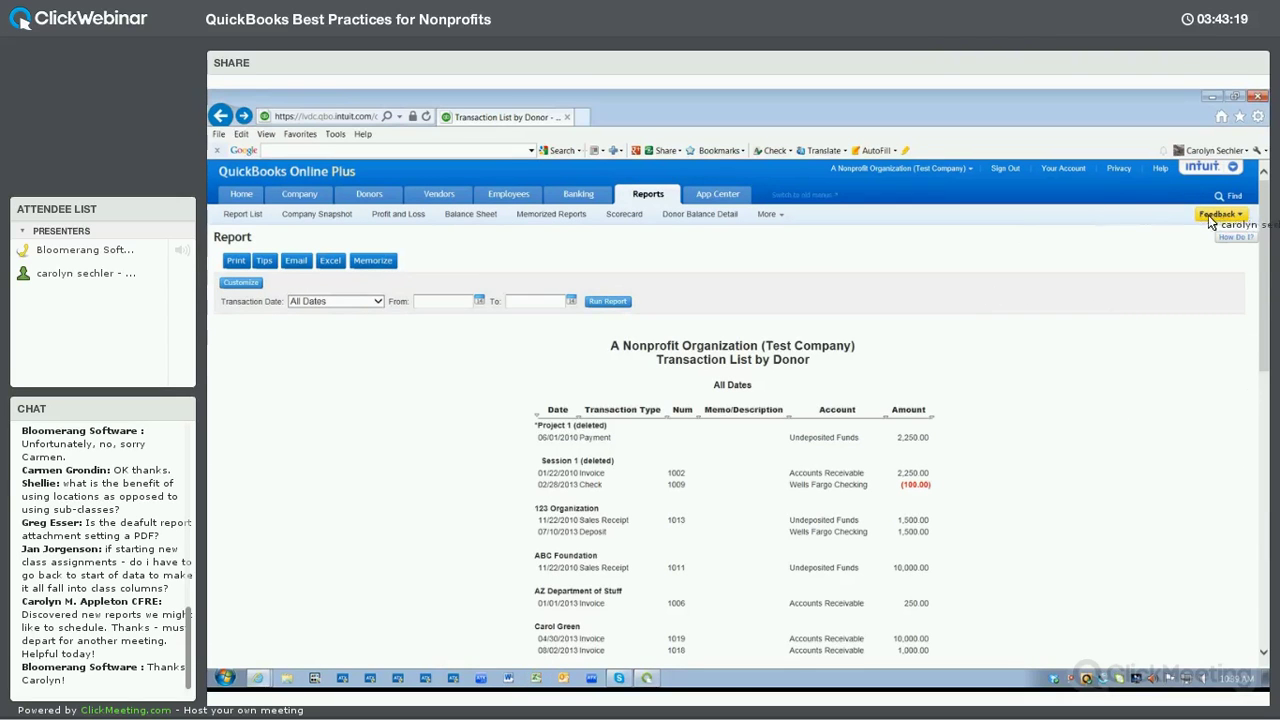
# Open the vendor list, view the vendor summary of Paradise Suites, and return to the list.
pyautogui.click(431, 194)
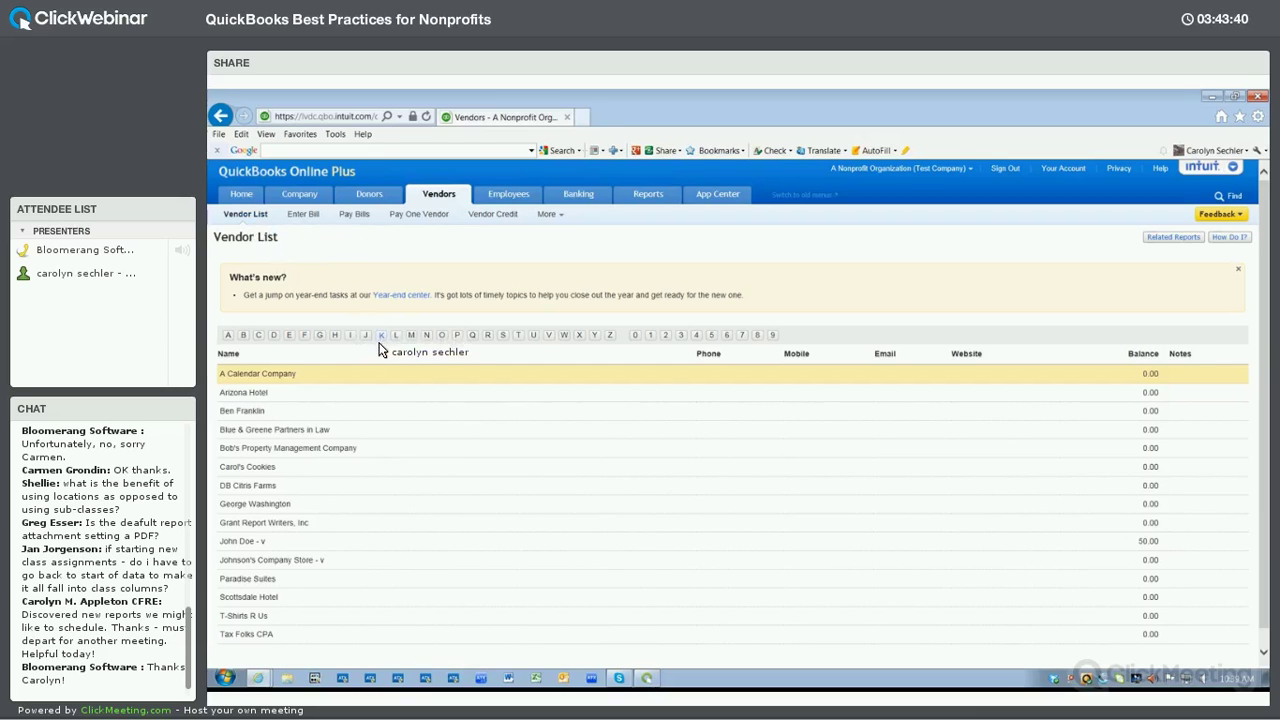
pyautogui.click(287, 580)
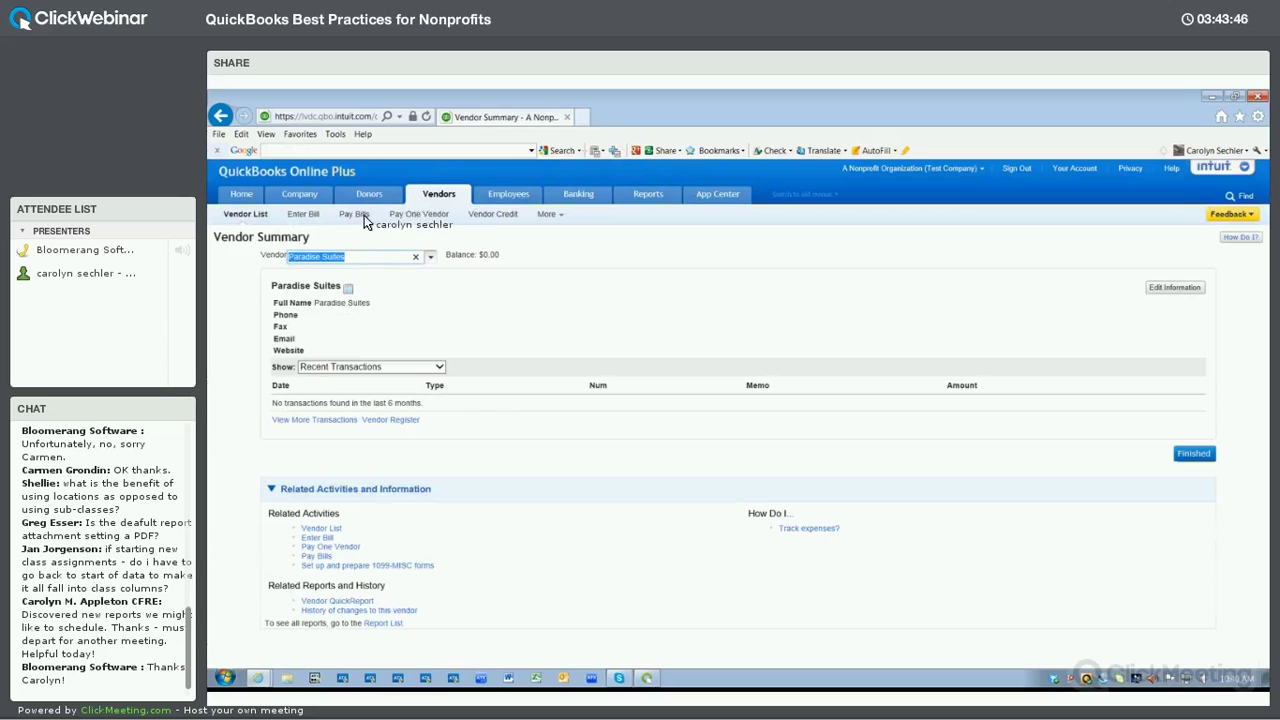
pyautogui.click(243, 214)
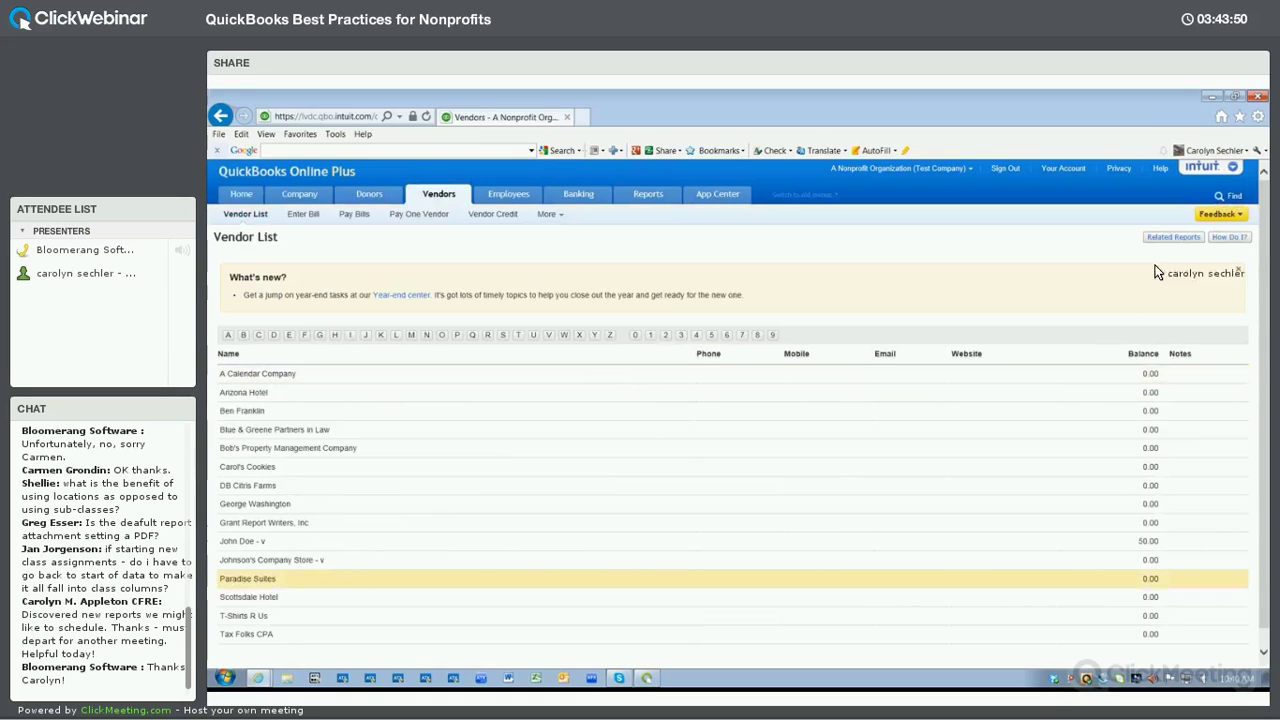
# Start a new vendor named ssss corp and fill in its street, city, state and ZIP code.
pyautogui.scroll(-1, 1039, 657)
pyautogui.click(1038, 657)
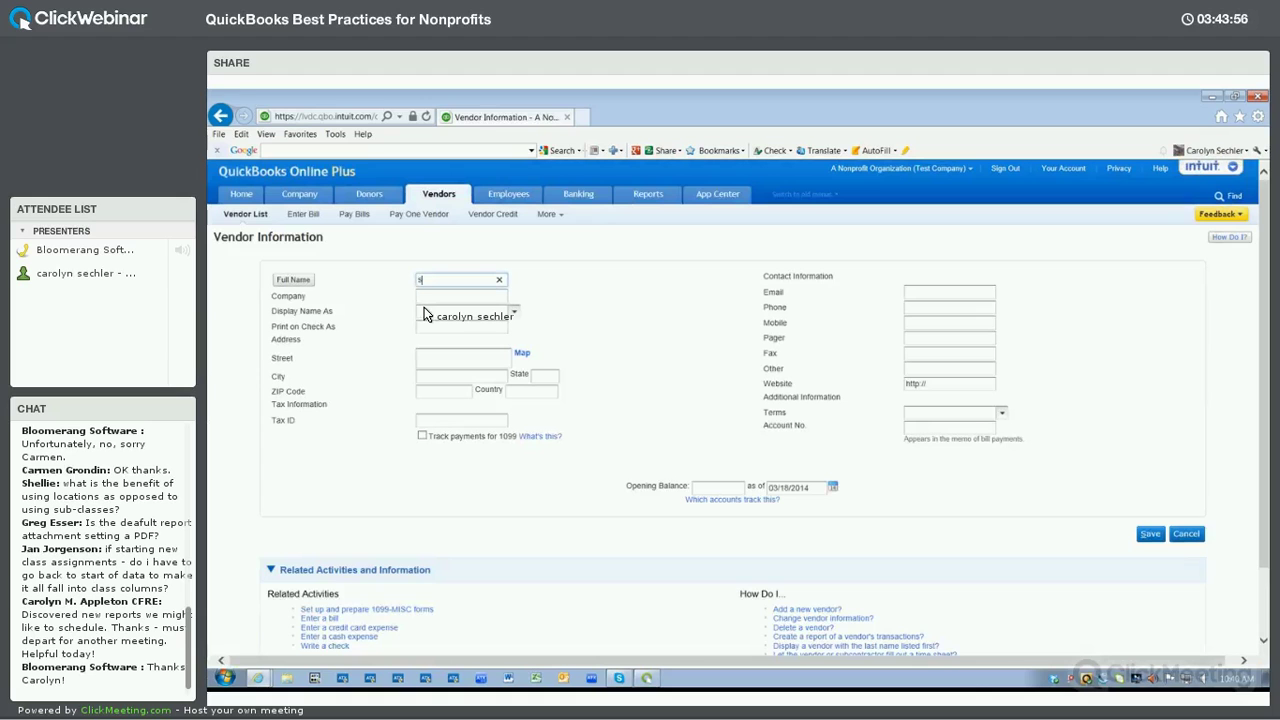
pyautogui.write('ssss corp')
pyautogui.click(440, 353)
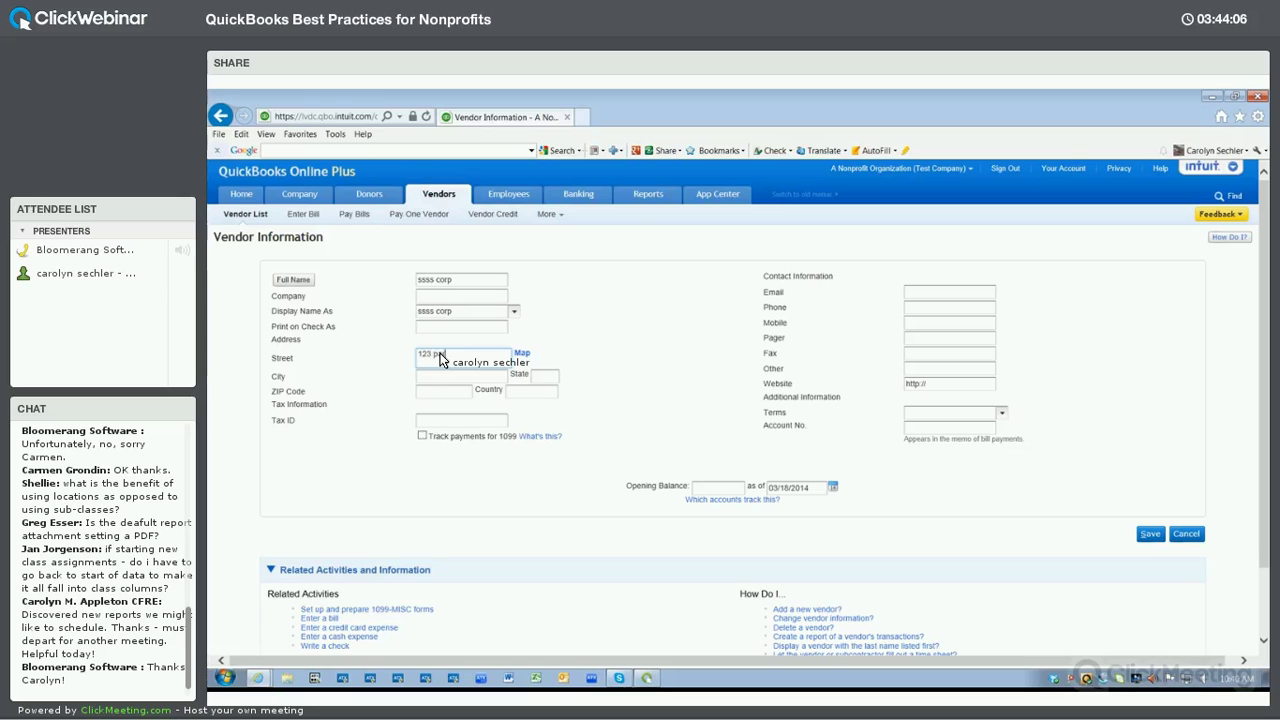
pyautogui.write('123 park las')
pyautogui.press('BackSpace')
pyautogui.write('ne')
pyautogui.click(435, 377)
pyautogui.write('phoenix')
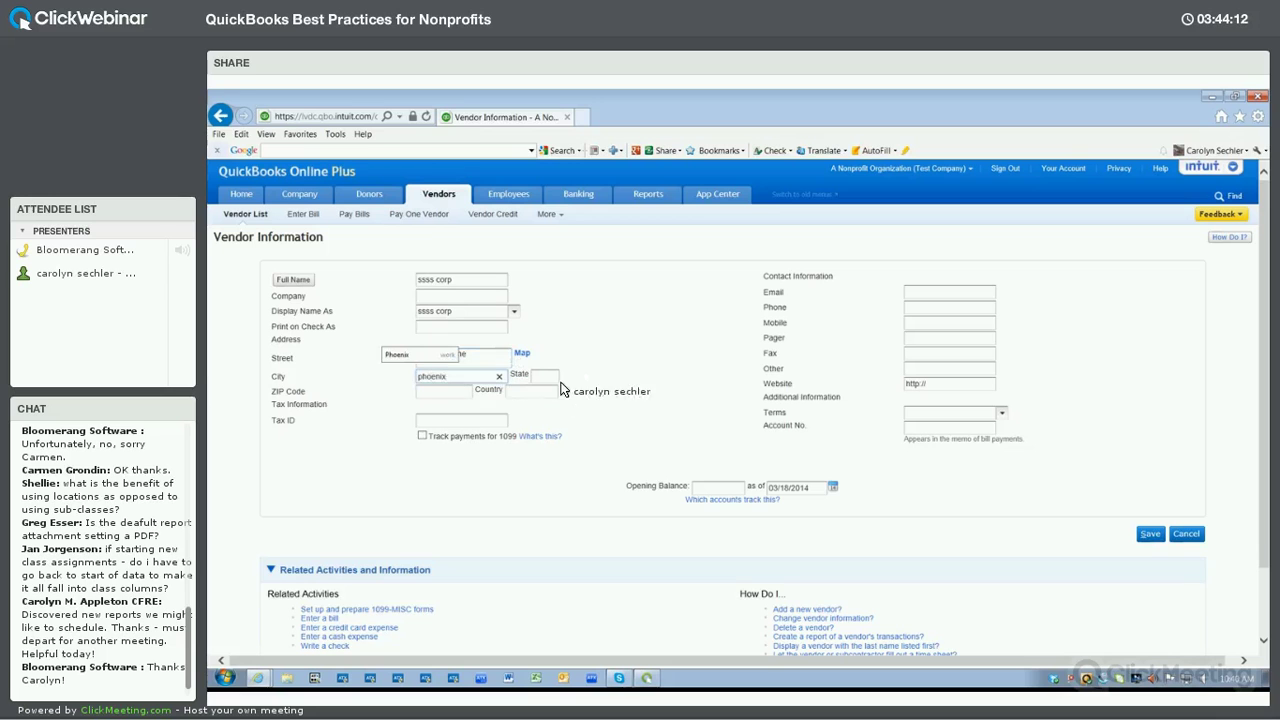
pyautogui.click(542, 377)
pyautogui.write('az')
pyautogui.click(465, 392)
pyautogui.write('850')
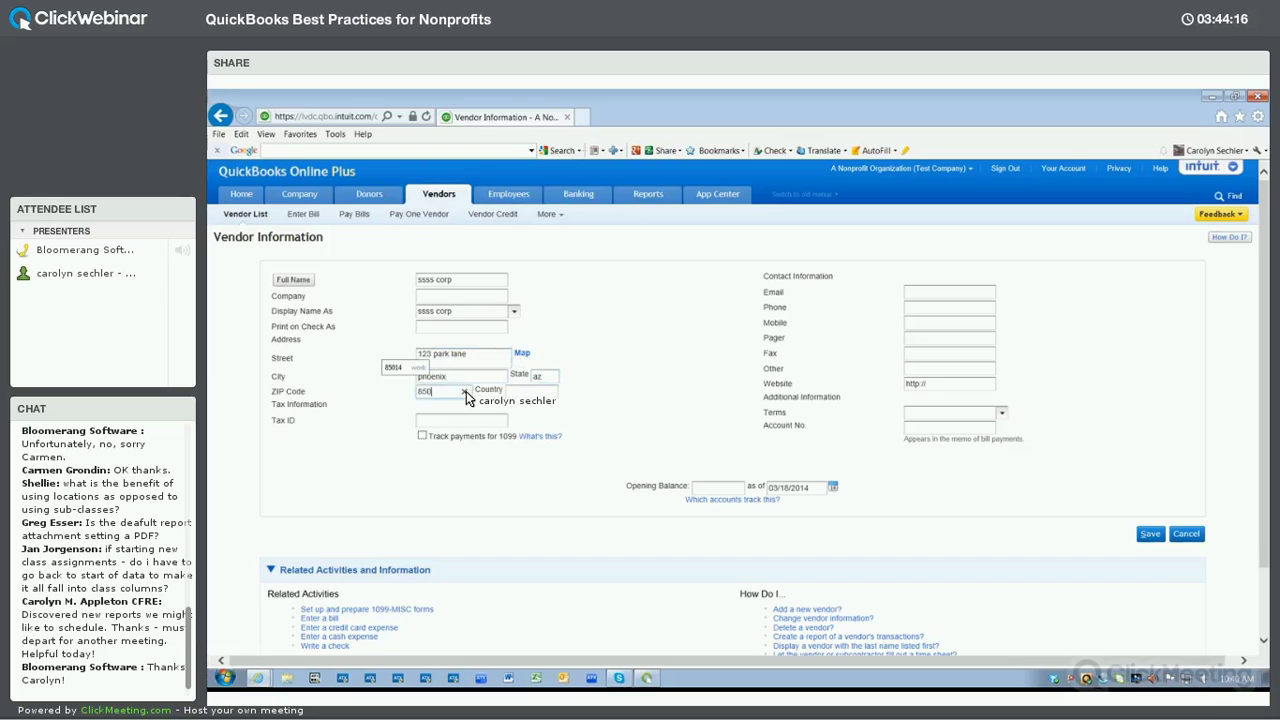
pyautogui.write('14')
# Enable Track payments for 1099 on the new vendor, enter its tax ID, and save the vendor.
pyautogui.click(422, 436)
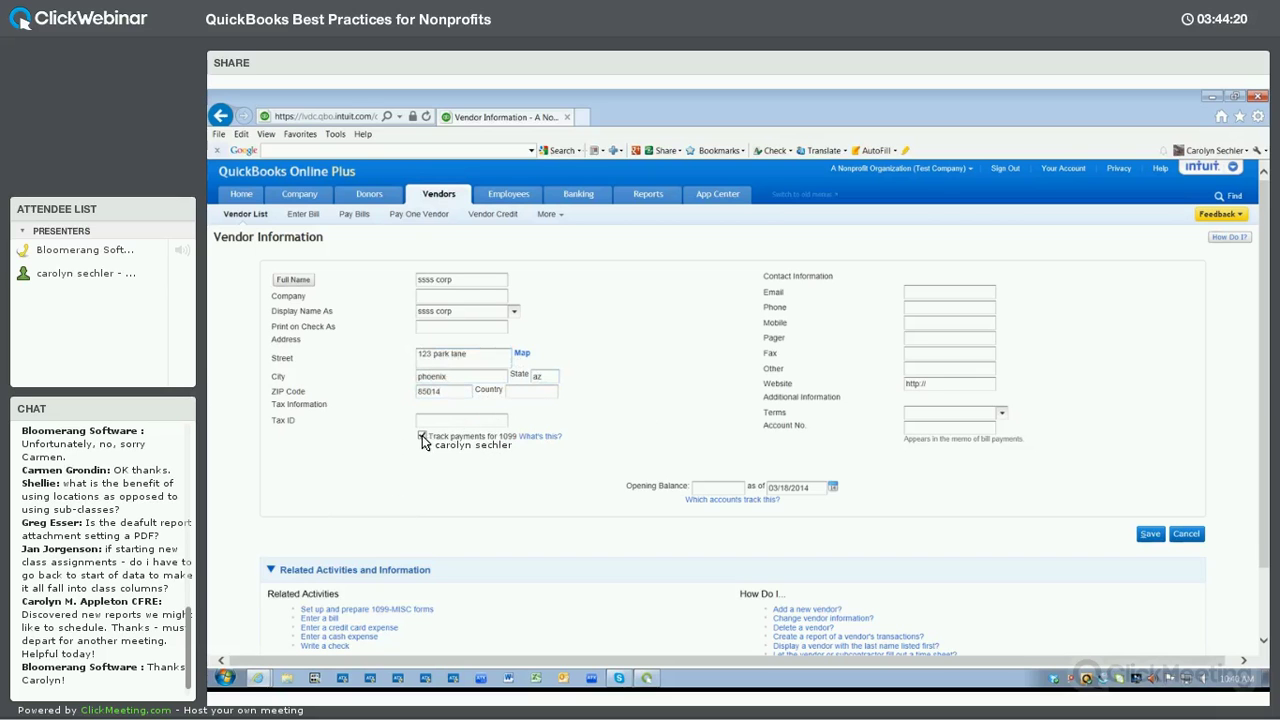
pyautogui.click(427, 424)
pyautogui.write('8')
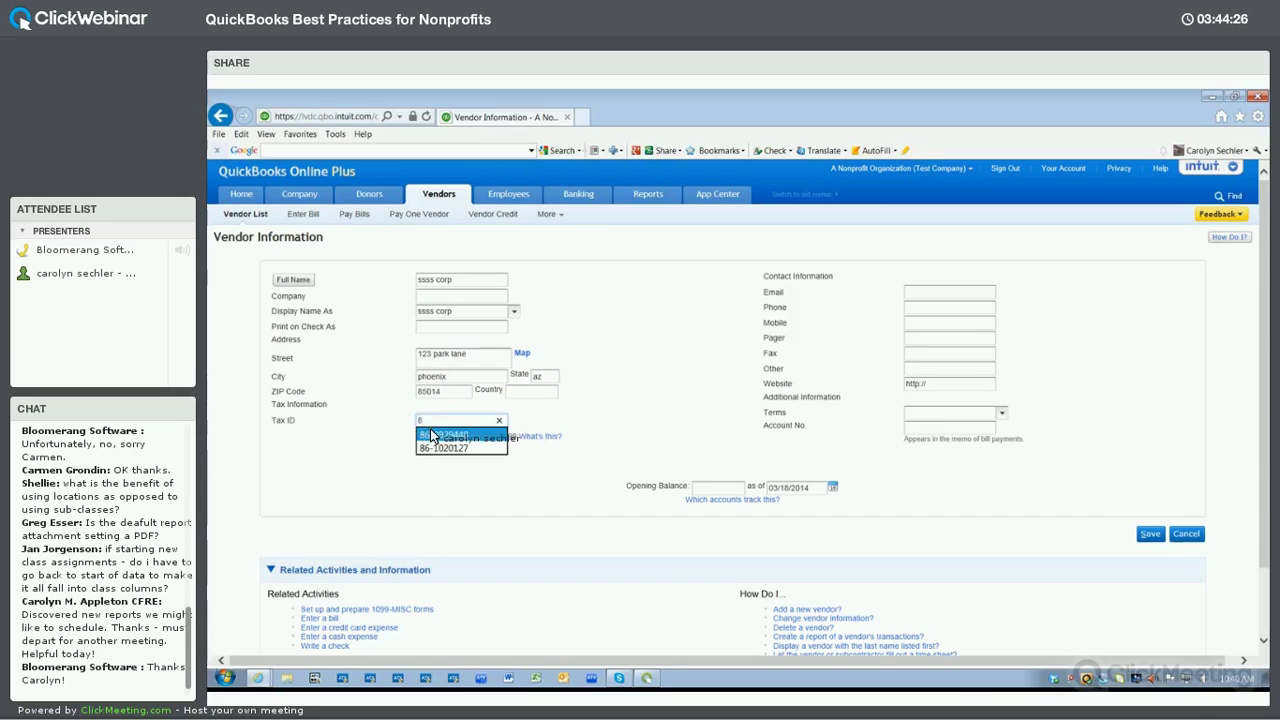
pyautogui.click(432, 436)
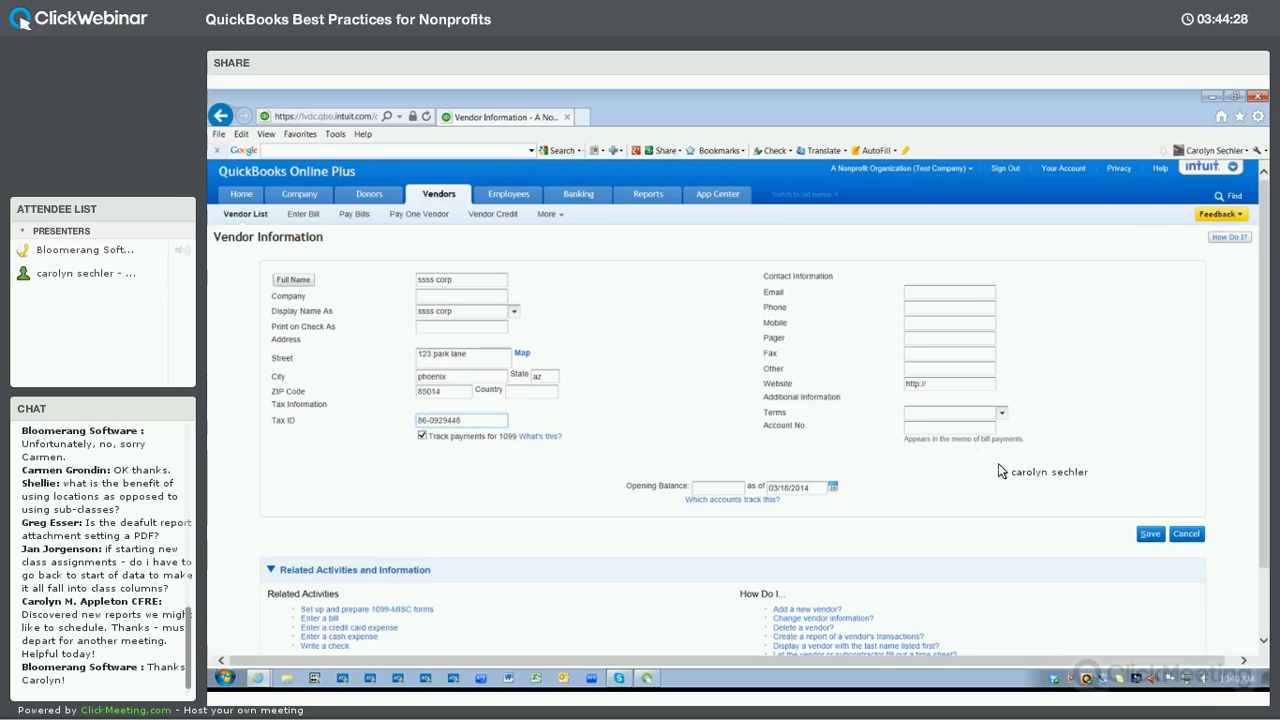
pyautogui.click(1150, 535)
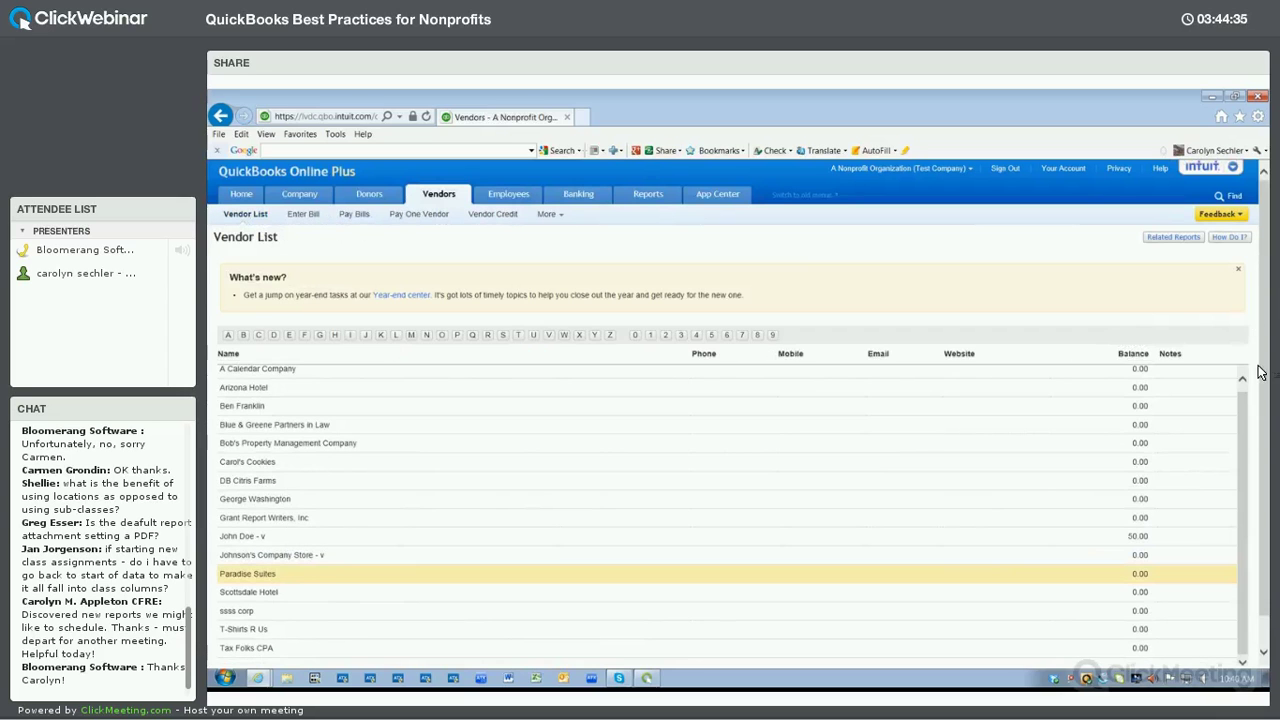
# Open the 1099-MISC preparation page from the vendor list and show the Non-1099 vendors in its preview.
pyautogui.scroll(-1, 326, 650)
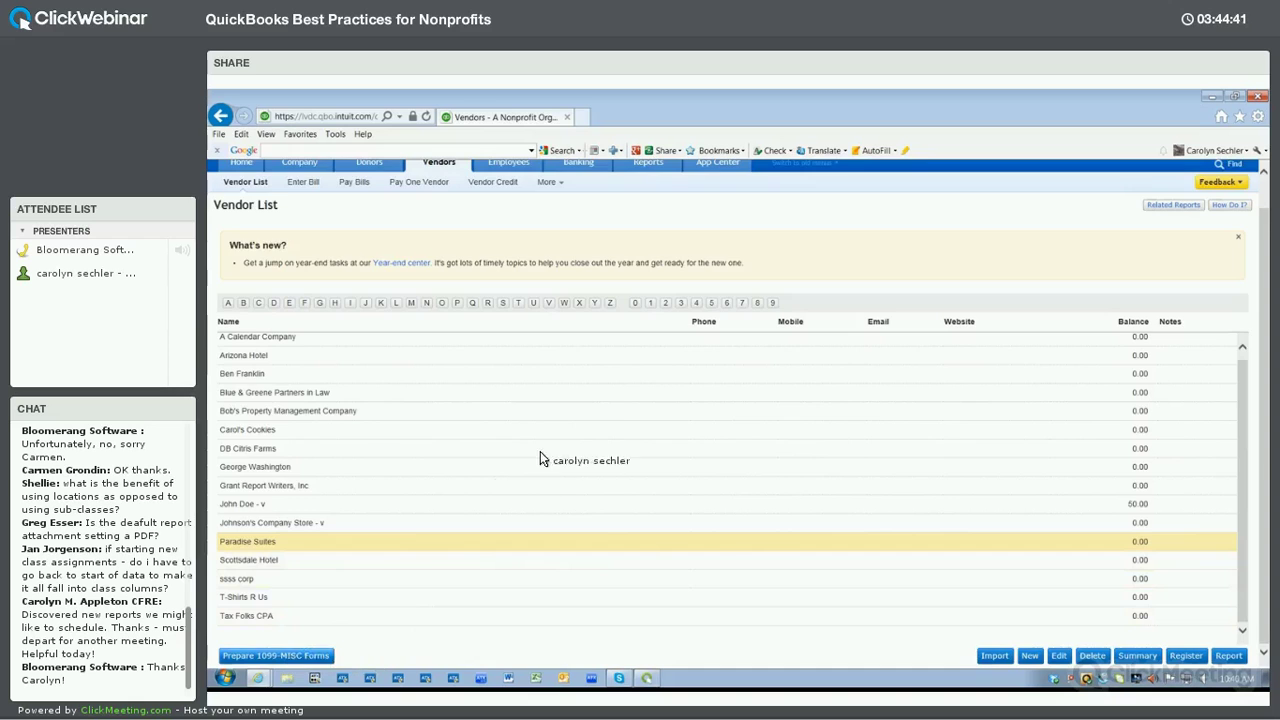
pyautogui.scroll(-3, 855, 487)
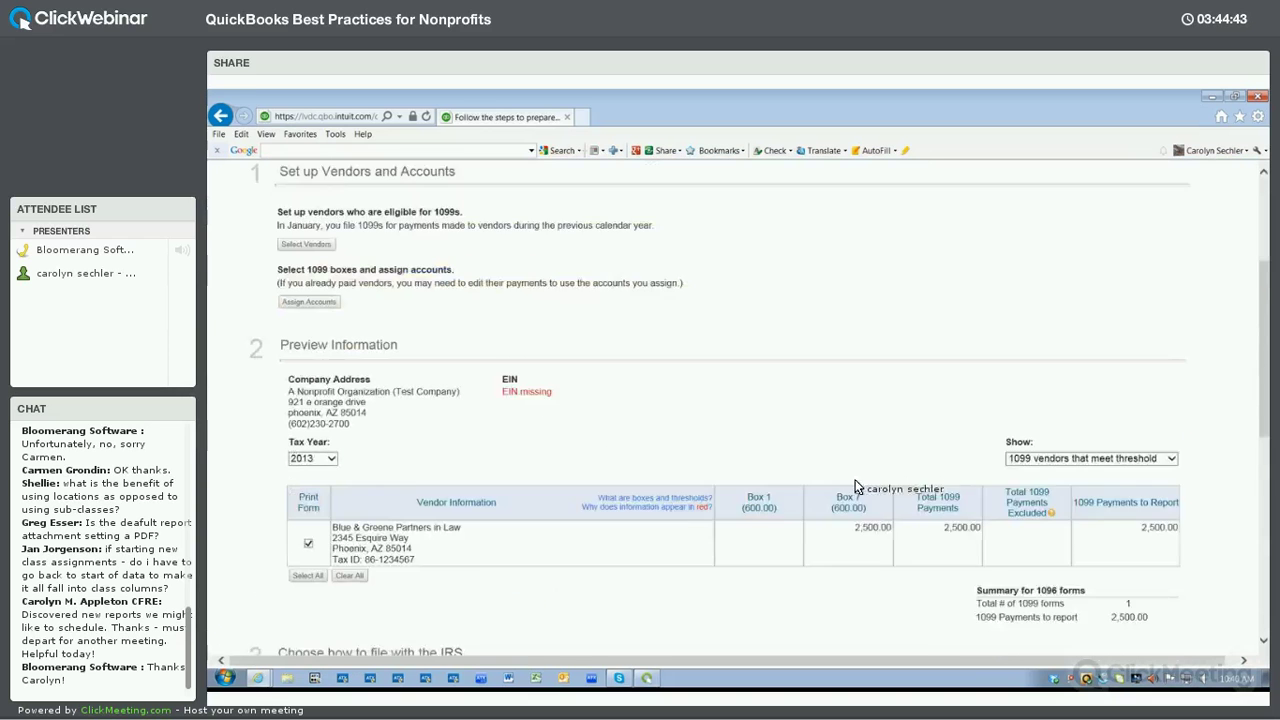
pyautogui.scroll(-1, 855, 487)
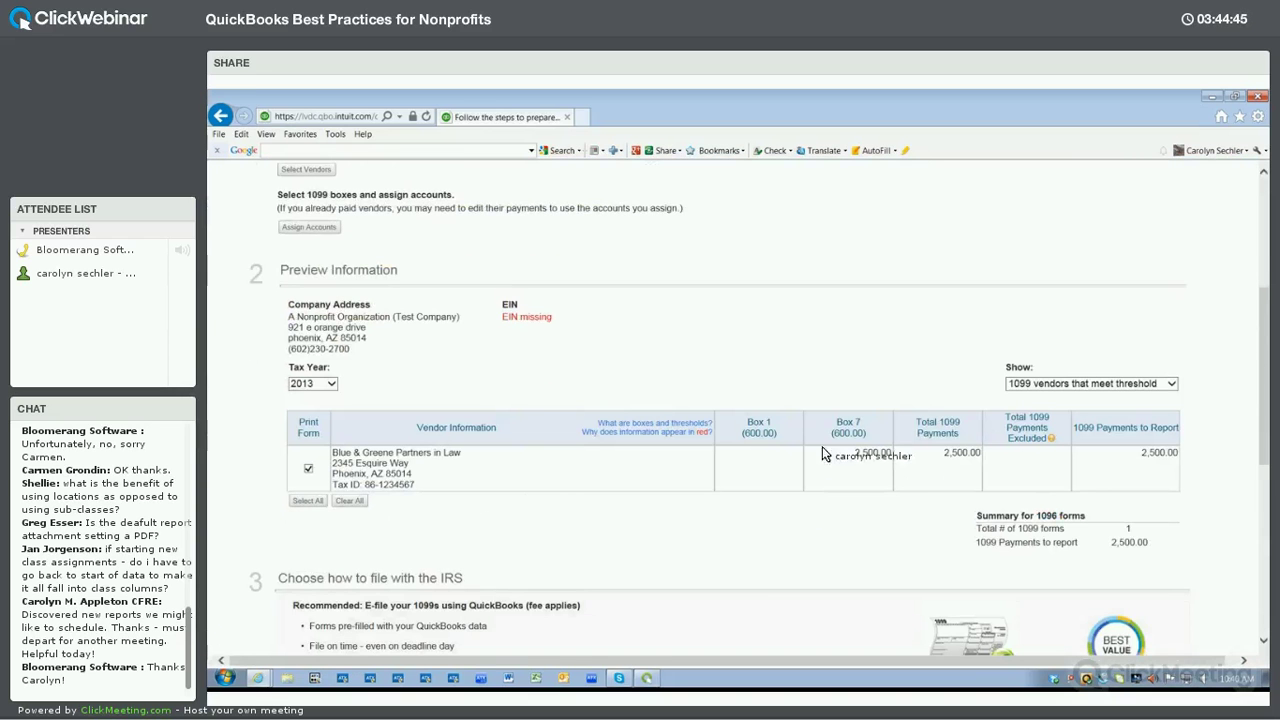
pyautogui.click(1140, 385)
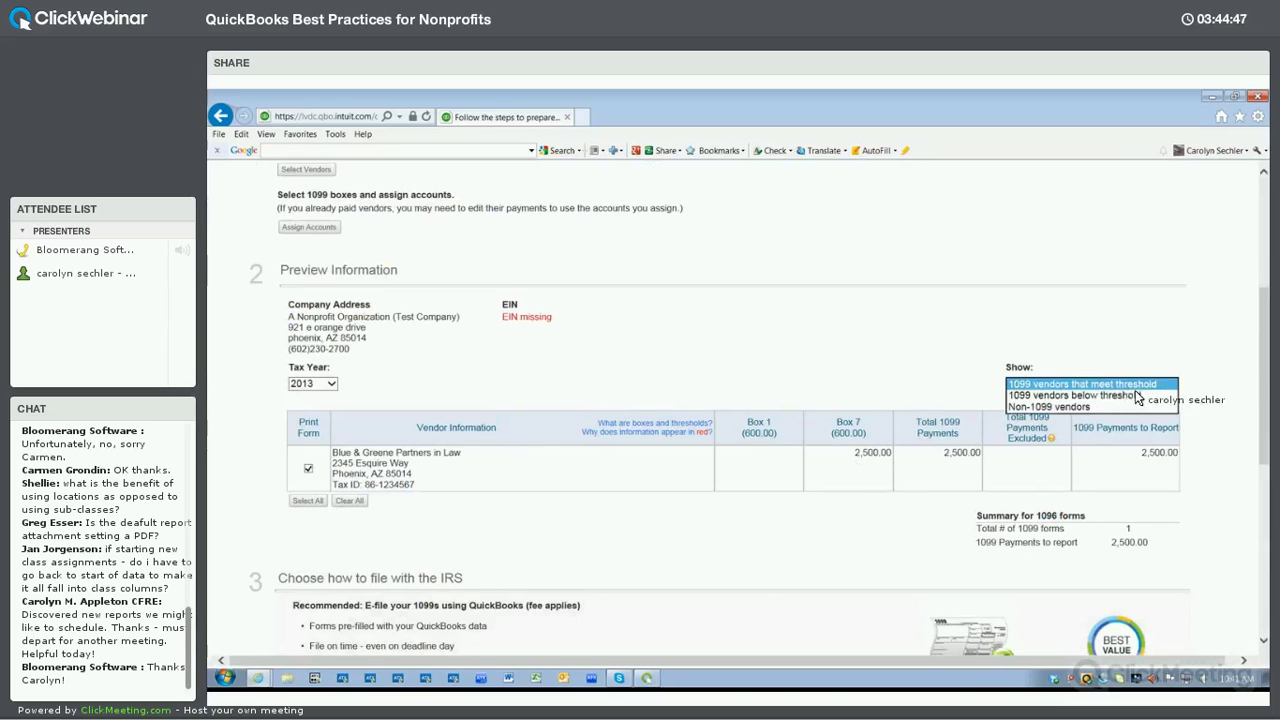
pyautogui.click(1052, 407)
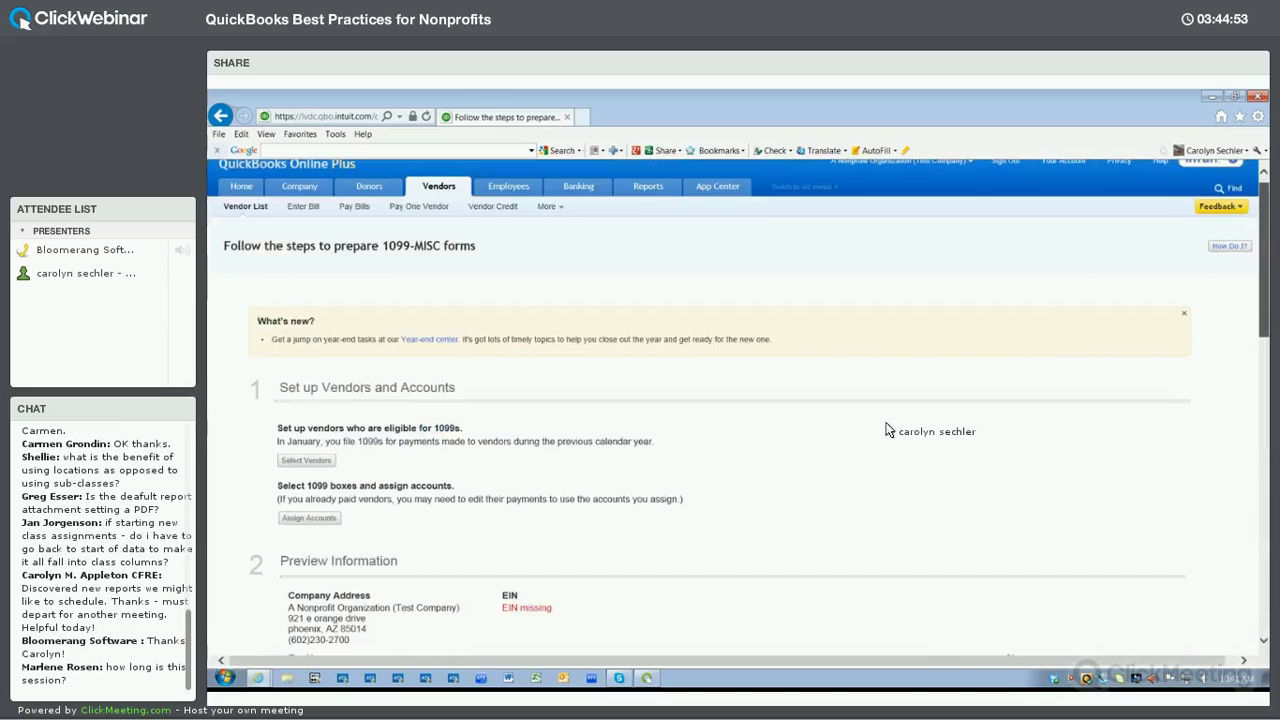
# Open the vendor information of Johnson's Company Store - v from the Non-1099 vendors, inspect its details, and close it.
pyautogui.scroll(-5, 395, 345)
pyautogui.click(388, 337)
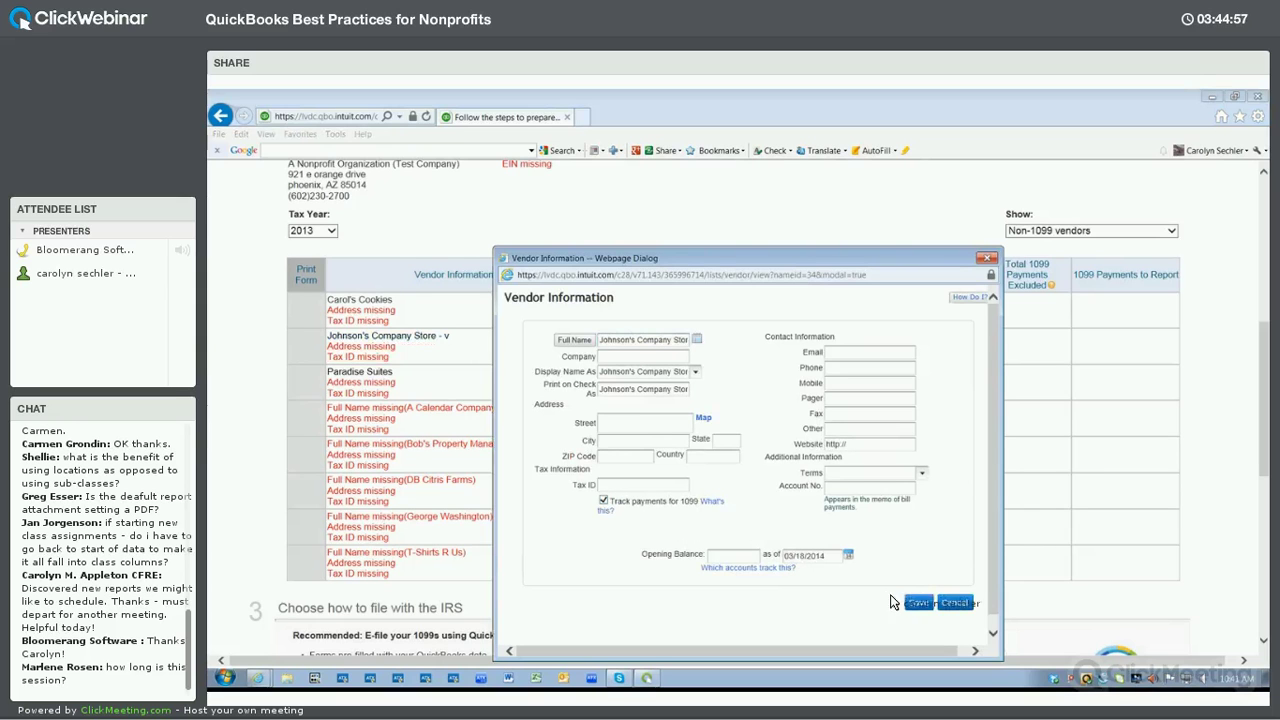
pyautogui.click(986, 258)
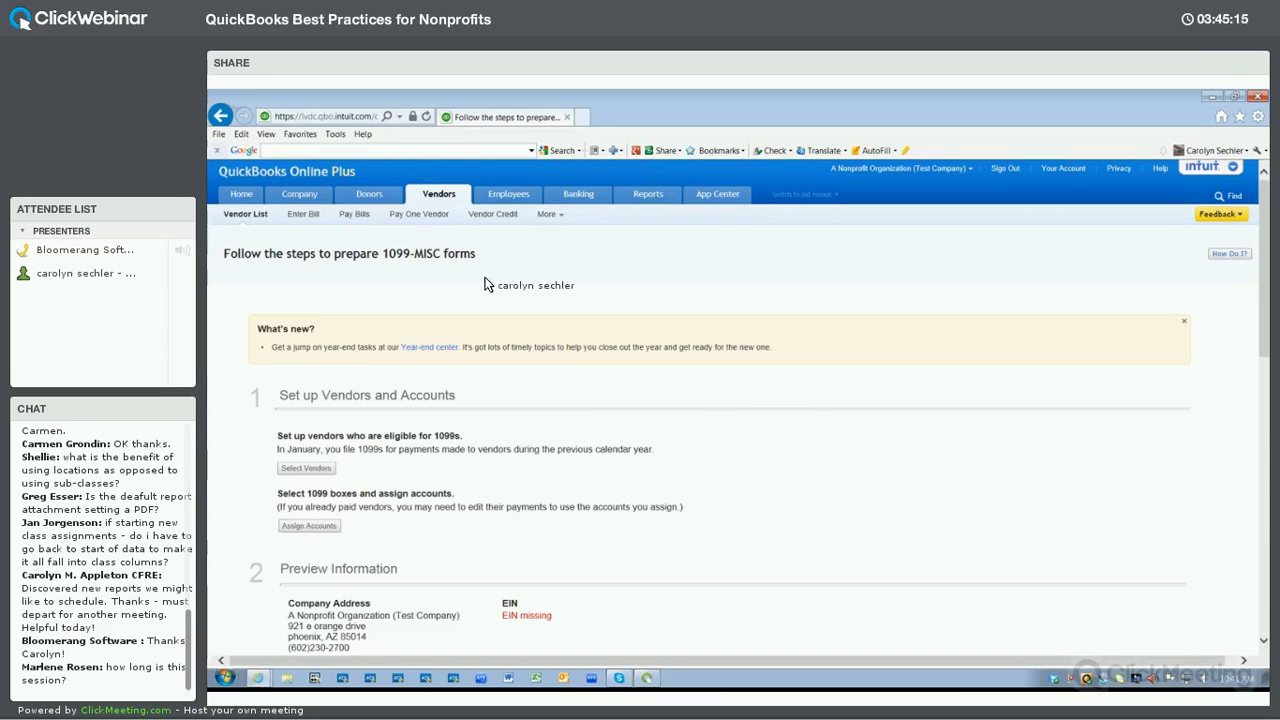
# Show the Chart of Accounts, and open the Profit and Loss report and run it for All Dates.
pyautogui.click(296, 198)
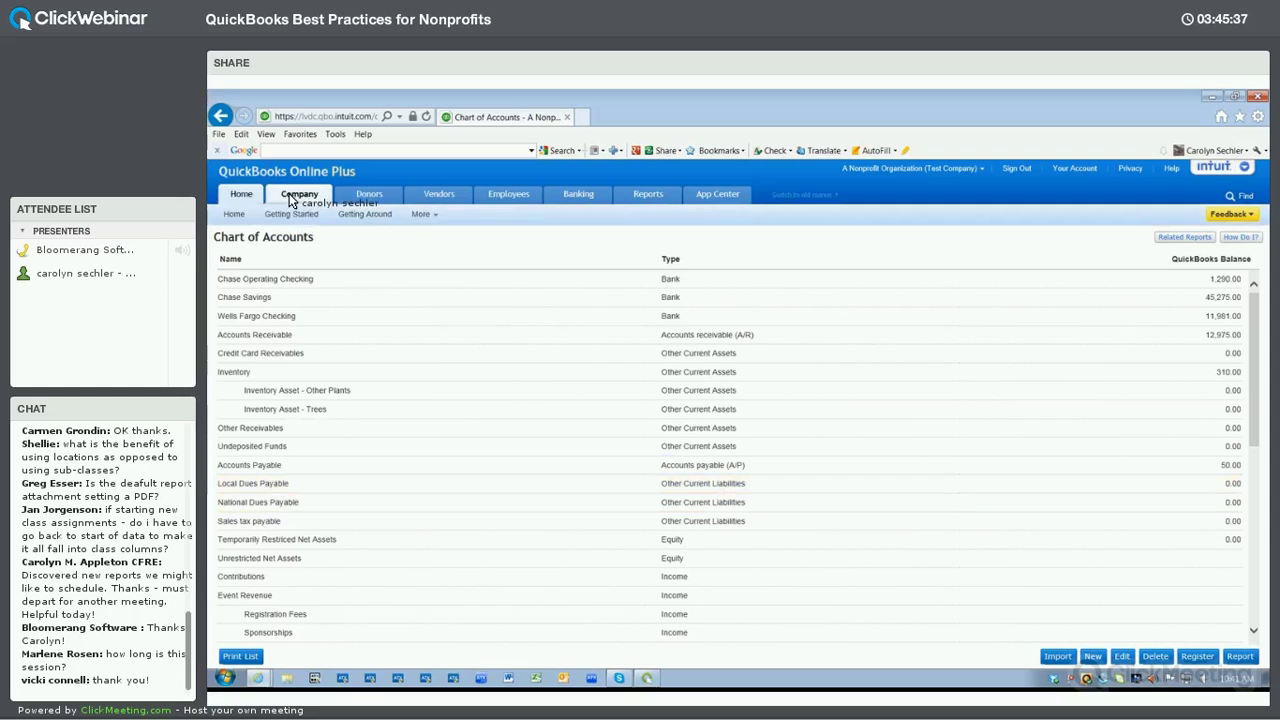
pyautogui.moveTo(289, 193)
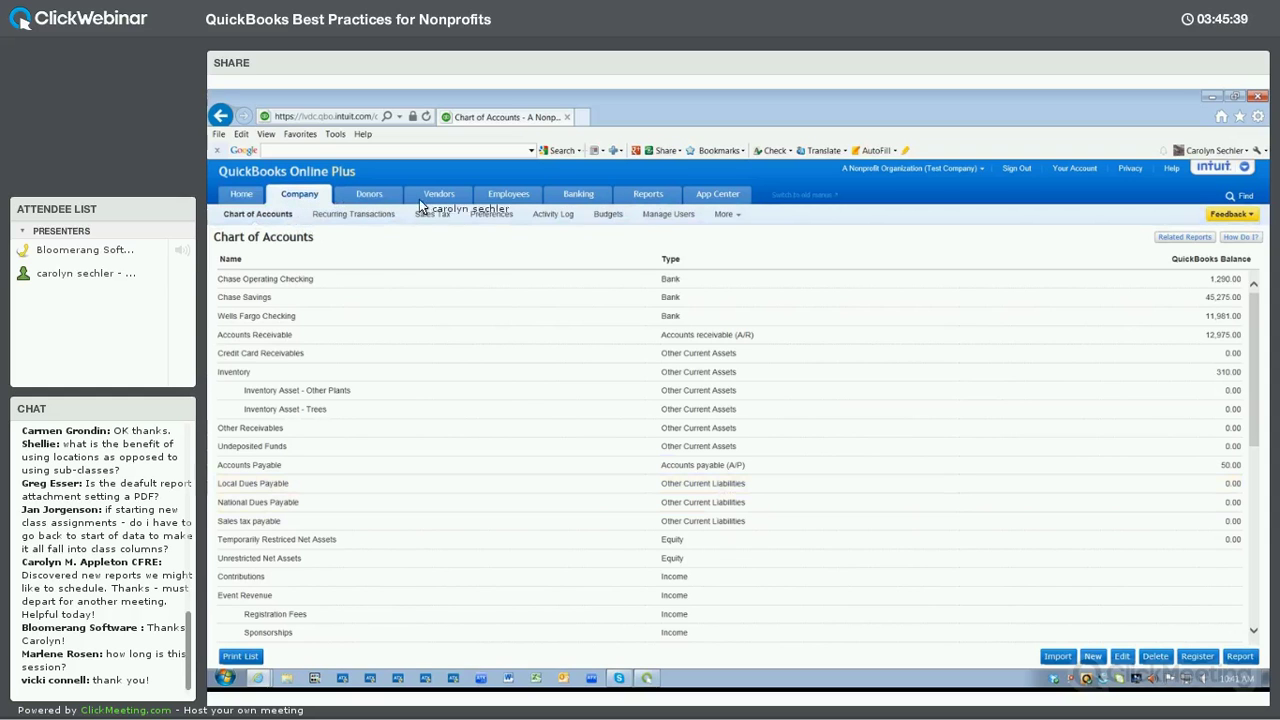
pyautogui.moveTo(648, 196)
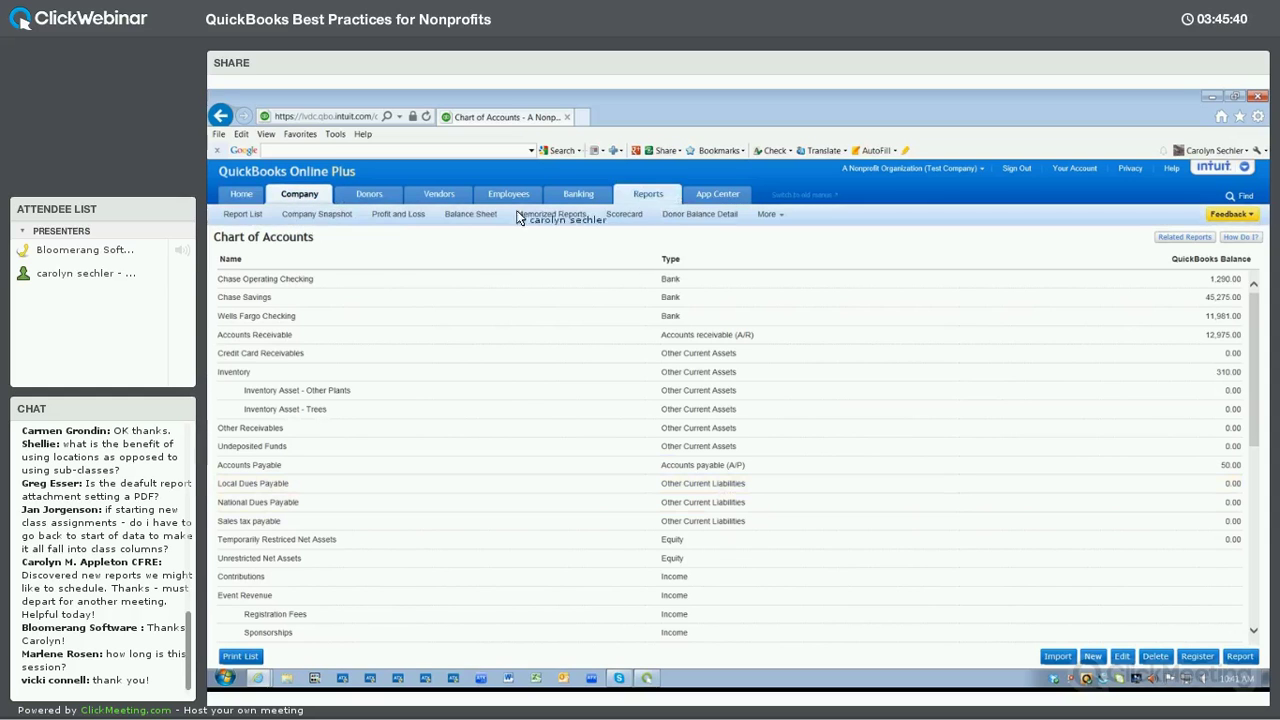
pyautogui.click(398, 215)
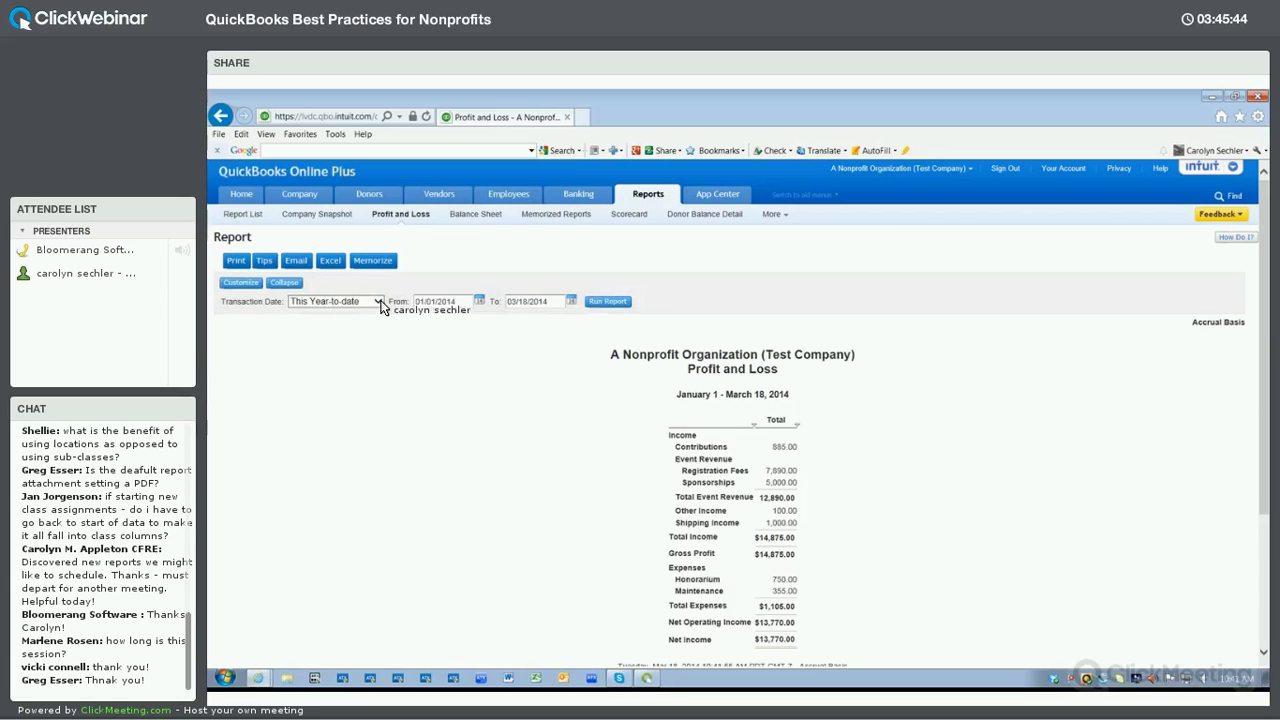
pyautogui.click(379, 302)
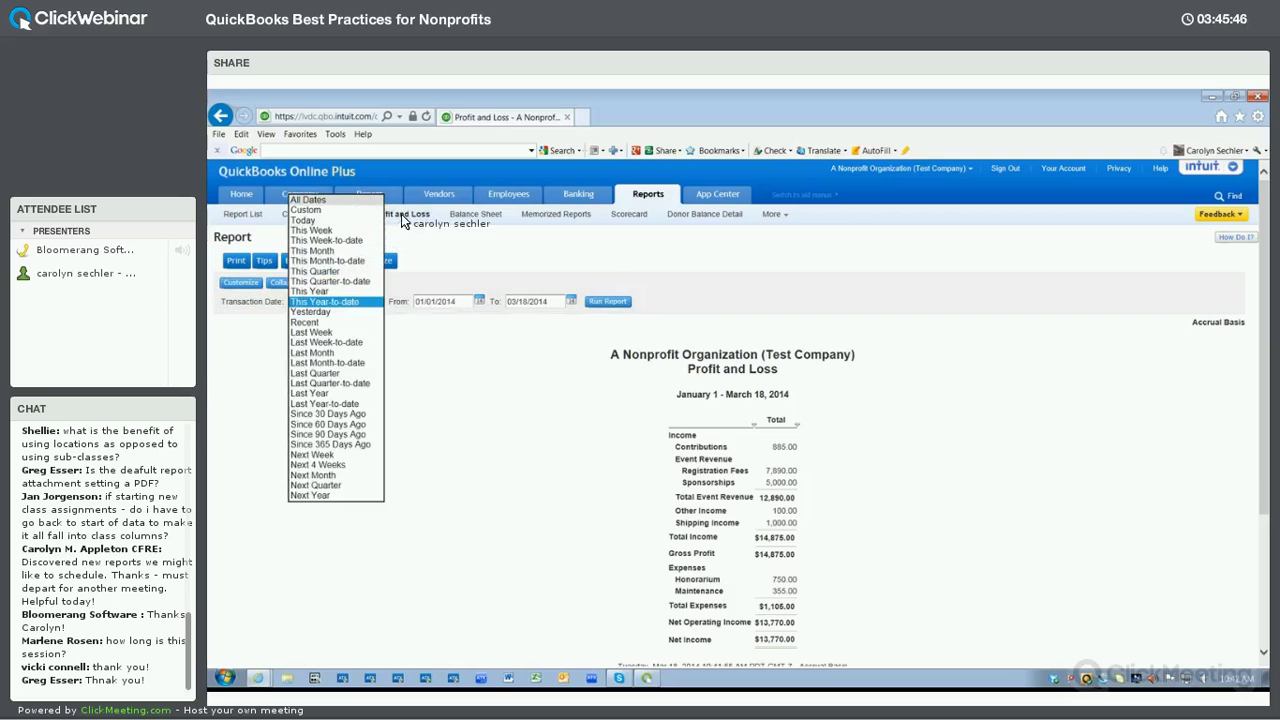
pyautogui.click(603, 304)
# Customize the Profit and Loss report to show Classes as its columns and run it.
pyautogui.click(240, 284)
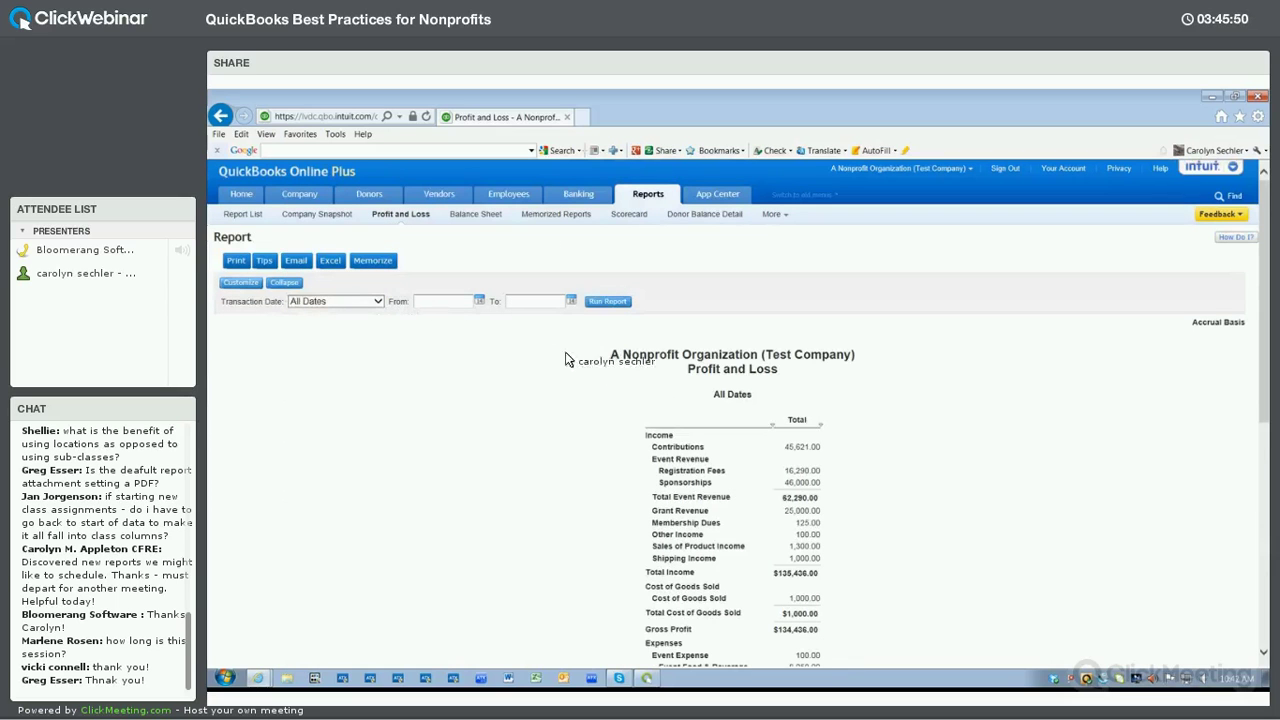
pyautogui.click(716, 393)
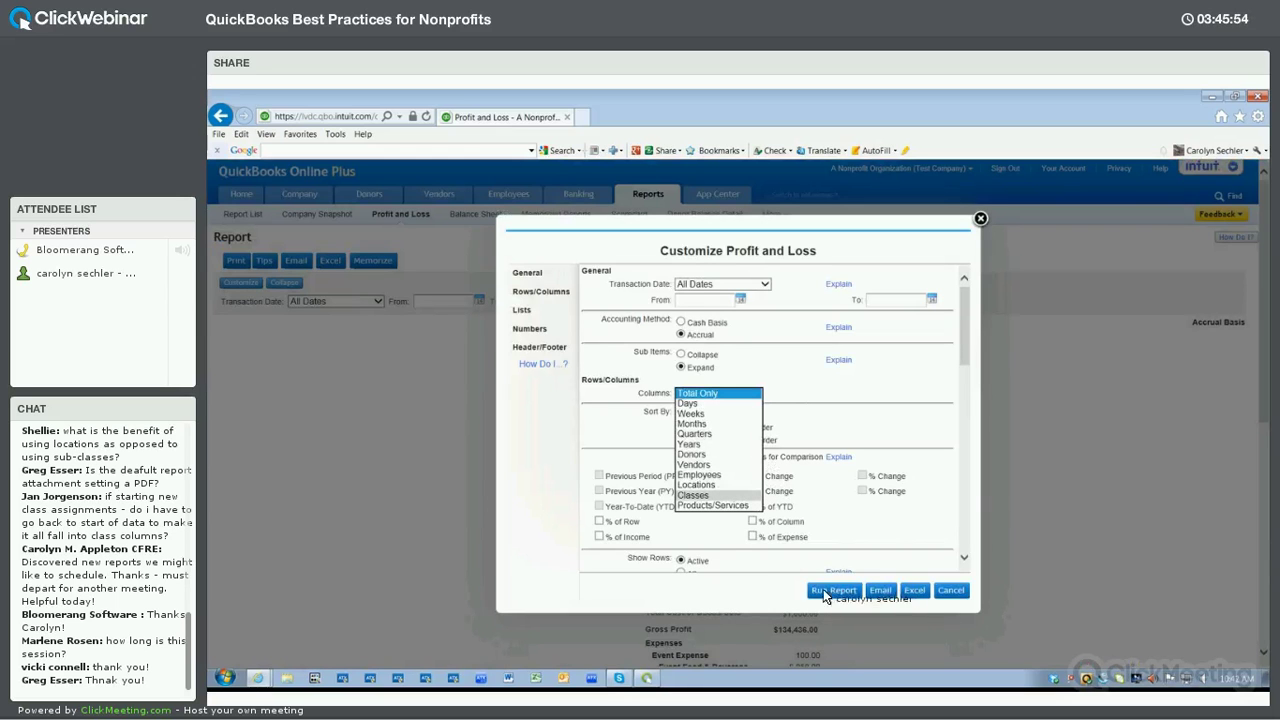
pyautogui.click(693, 495)
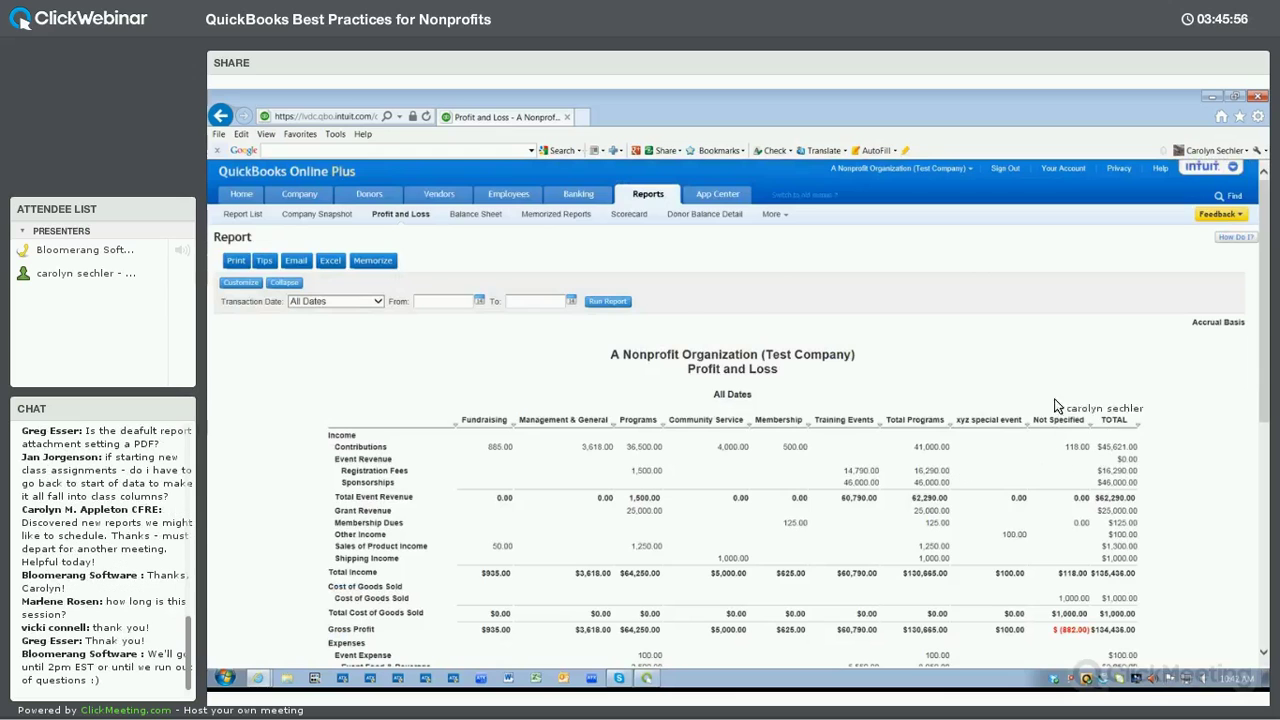
# Open the invoice behind the Not Specified Contributions and set its Dues - Company line to the class xyz special event.
pyautogui.scroll(-1, 1072, 374)
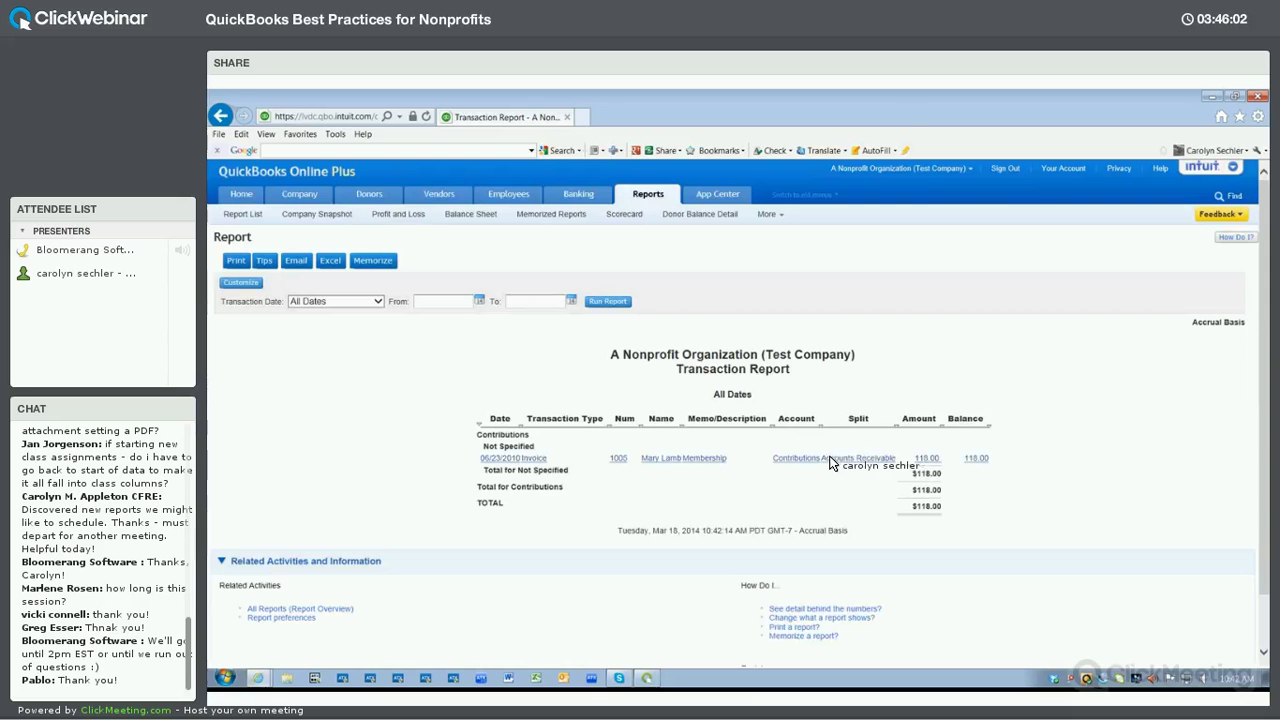
pyautogui.click(861, 456)
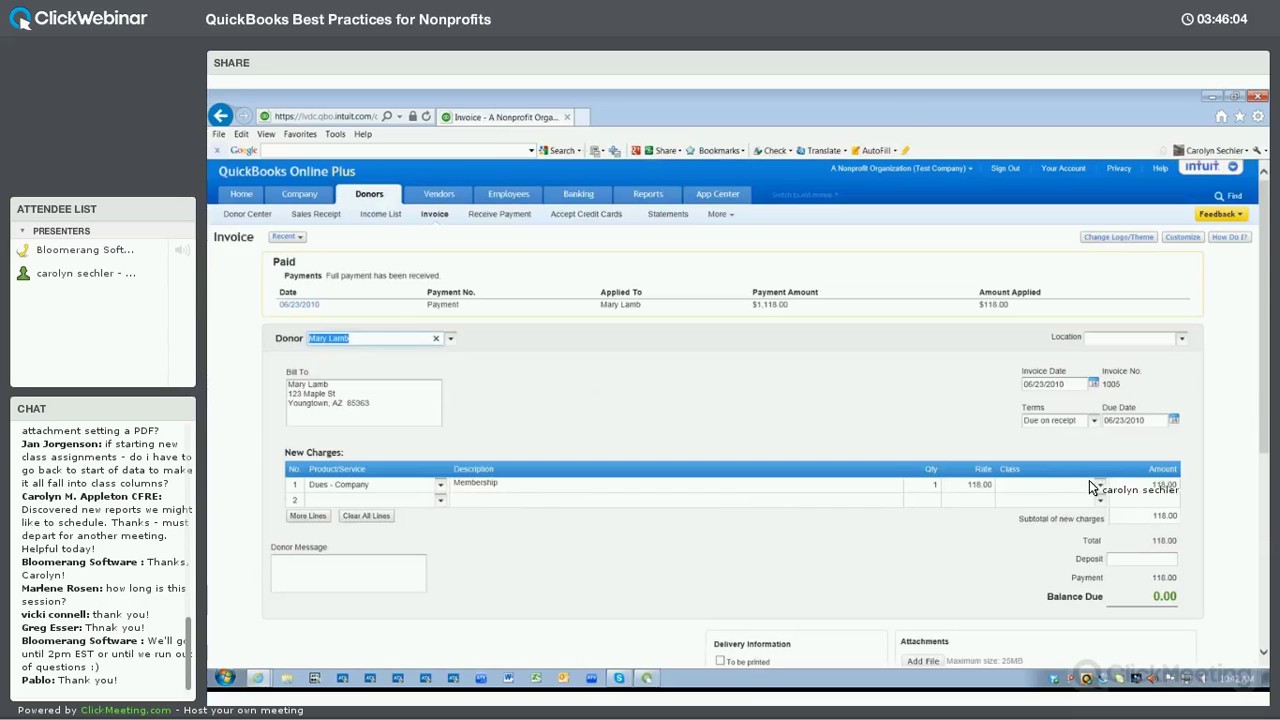
pyautogui.click(1099, 486)
pyautogui.click(1045, 562)
pyautogui.click(927, 480)
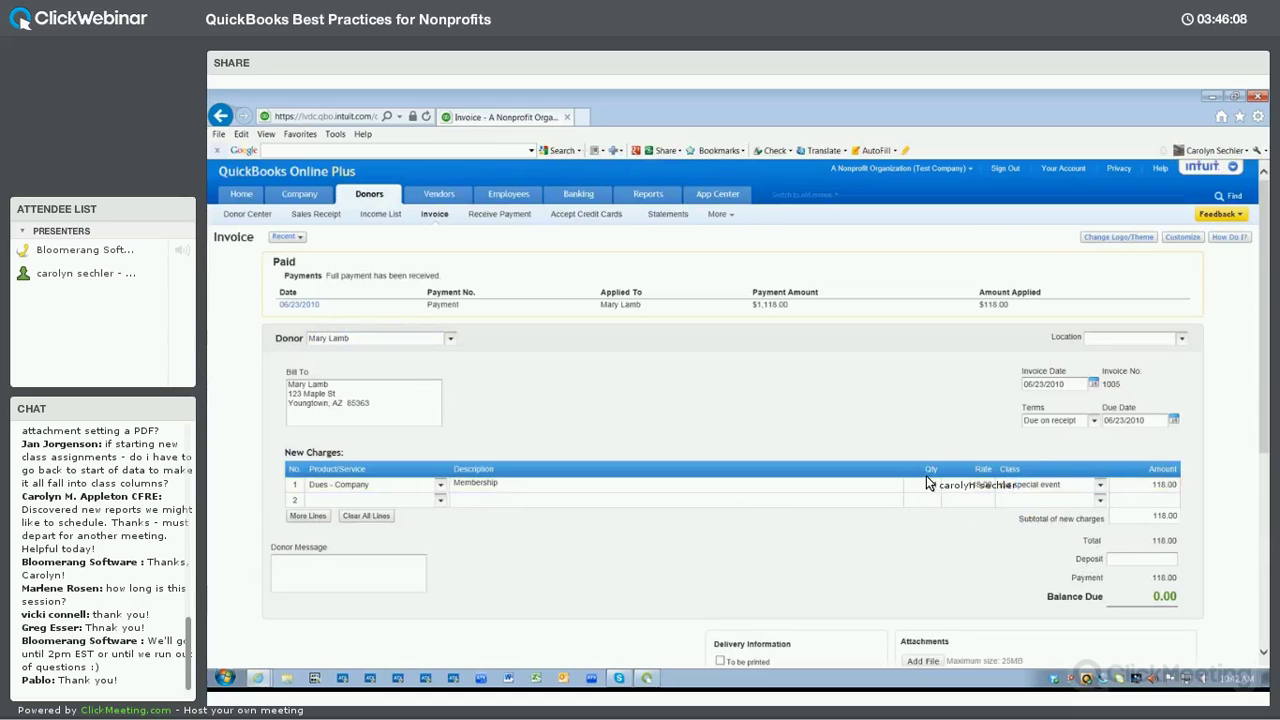
# Try to save the invoice, dismiss the closing date password dialog, and return to the Profit and Loss report.
pyautogui.scroll(-5, 928, 474)
pyautogui.click(933, 472)
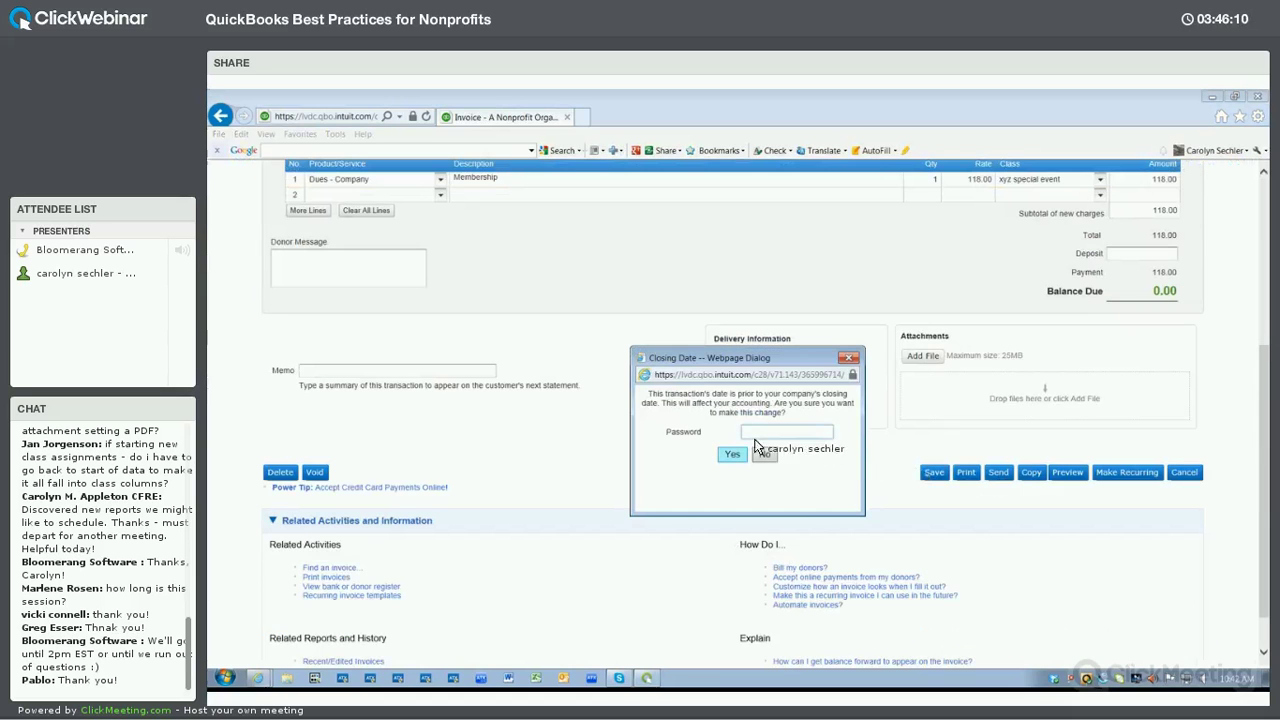
pyautogui.click(849, 360)
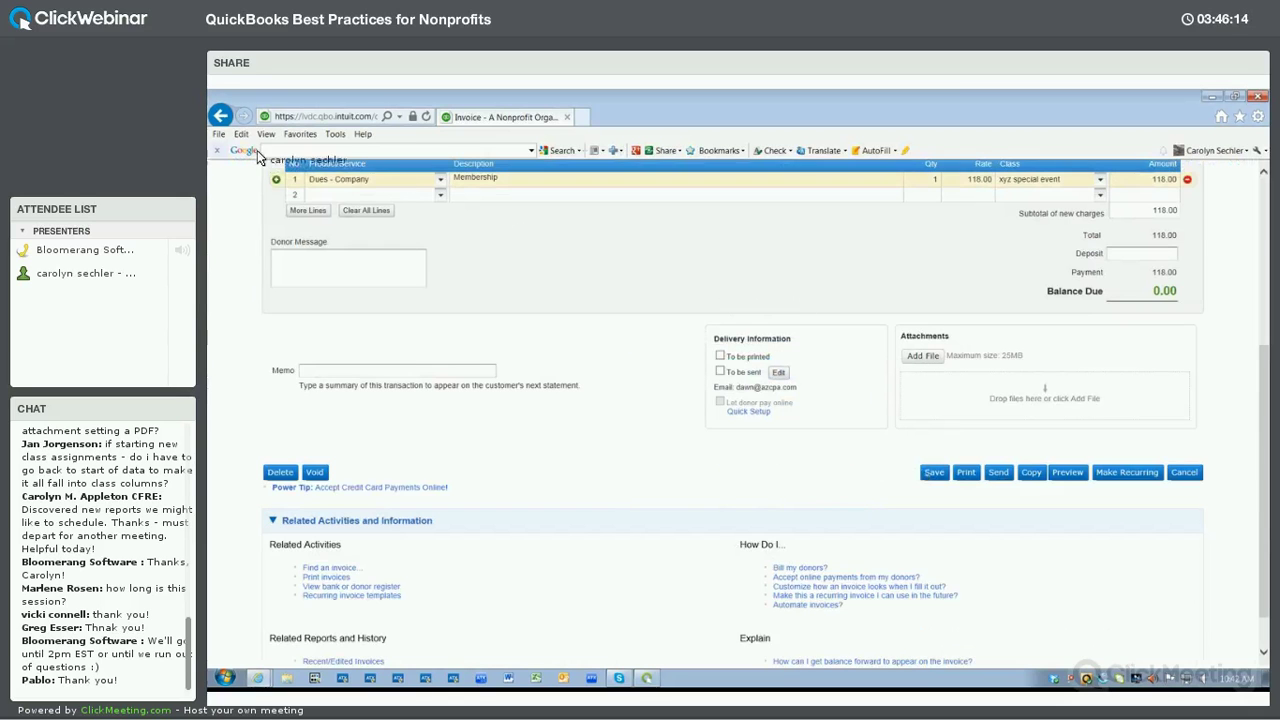
pyautogui.click(220, 117)
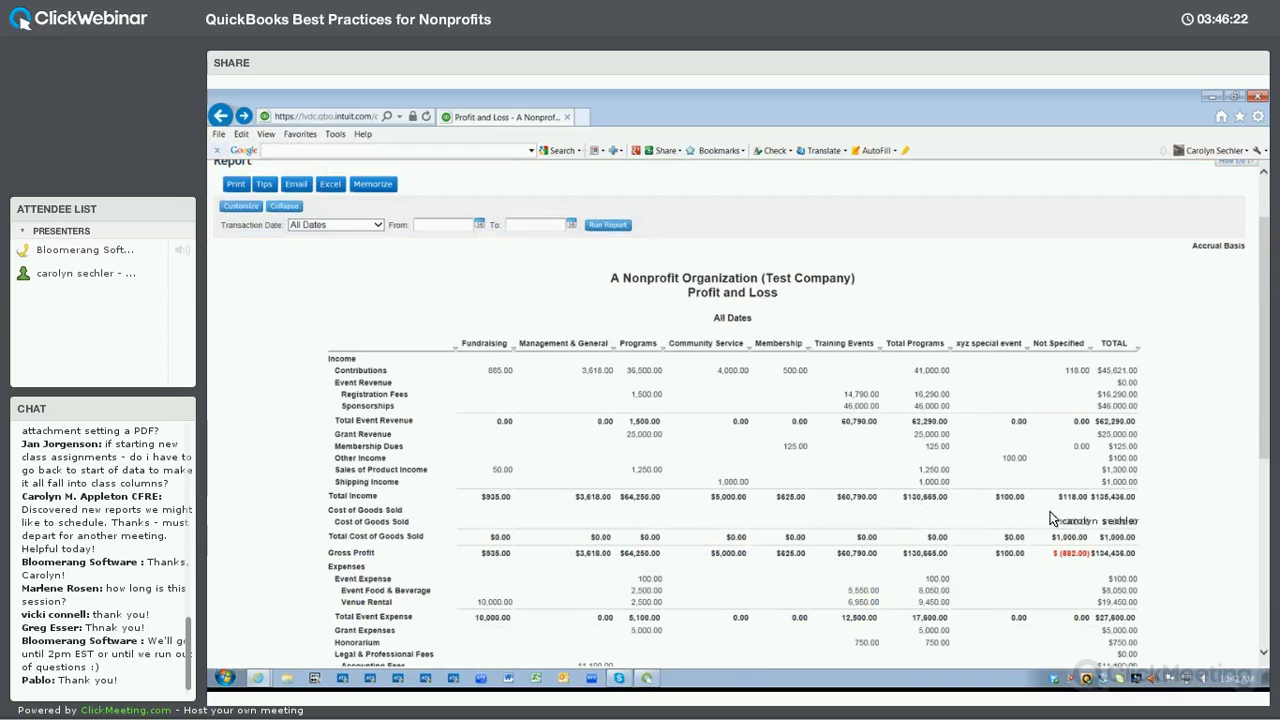
# Open the company Preferences and show the Closing the books settings.
pyautogui.scroll(-1, 880, 466)
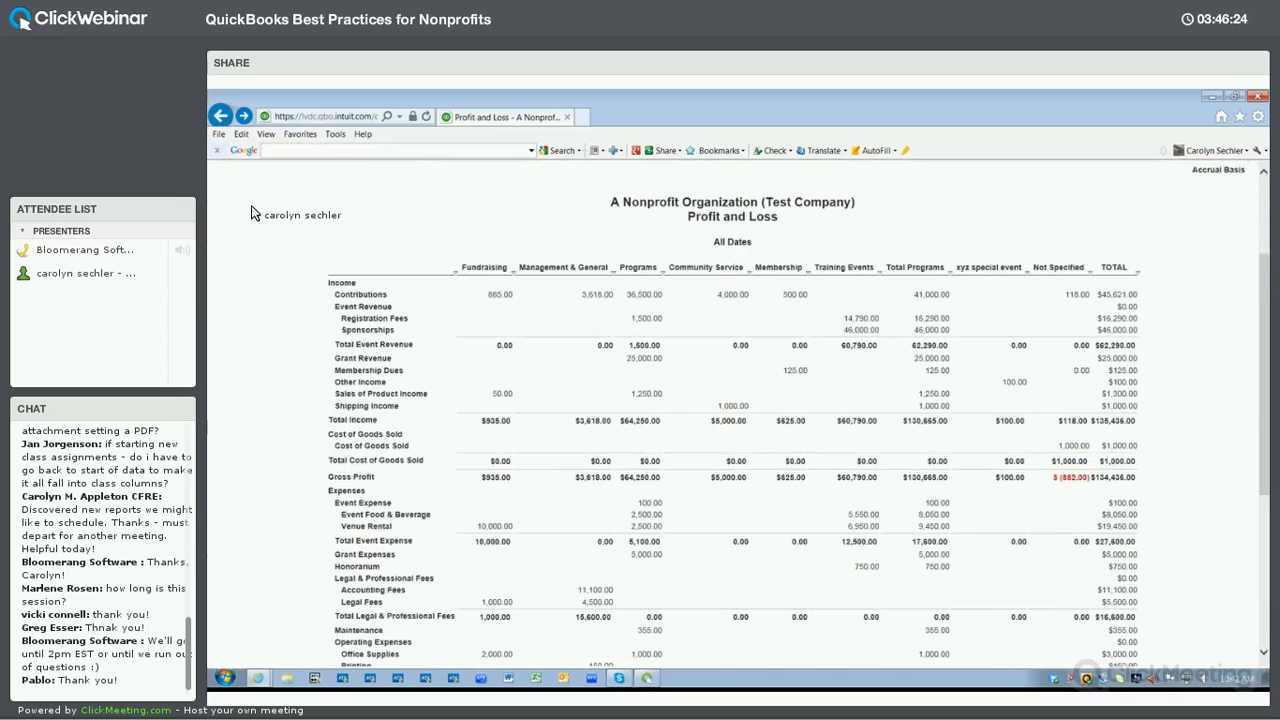
pyautogui.scroll(3, 311, 200)
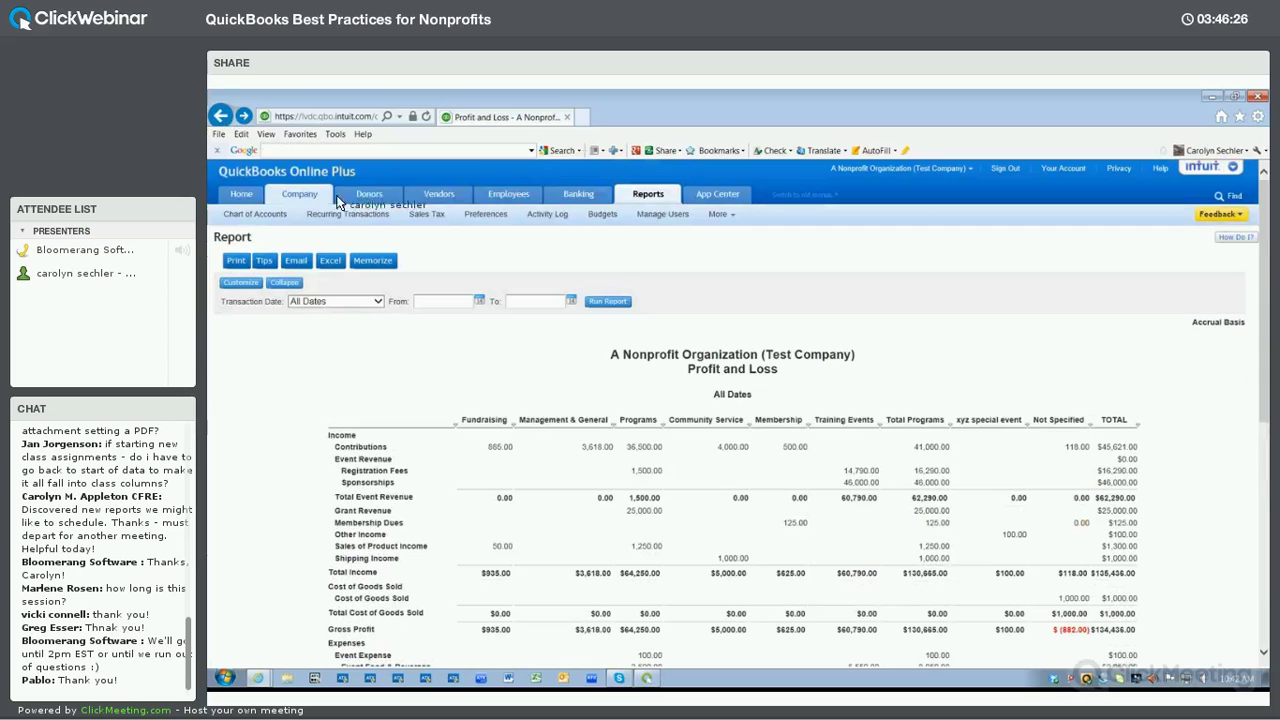
pyautogui.click(495, 213)
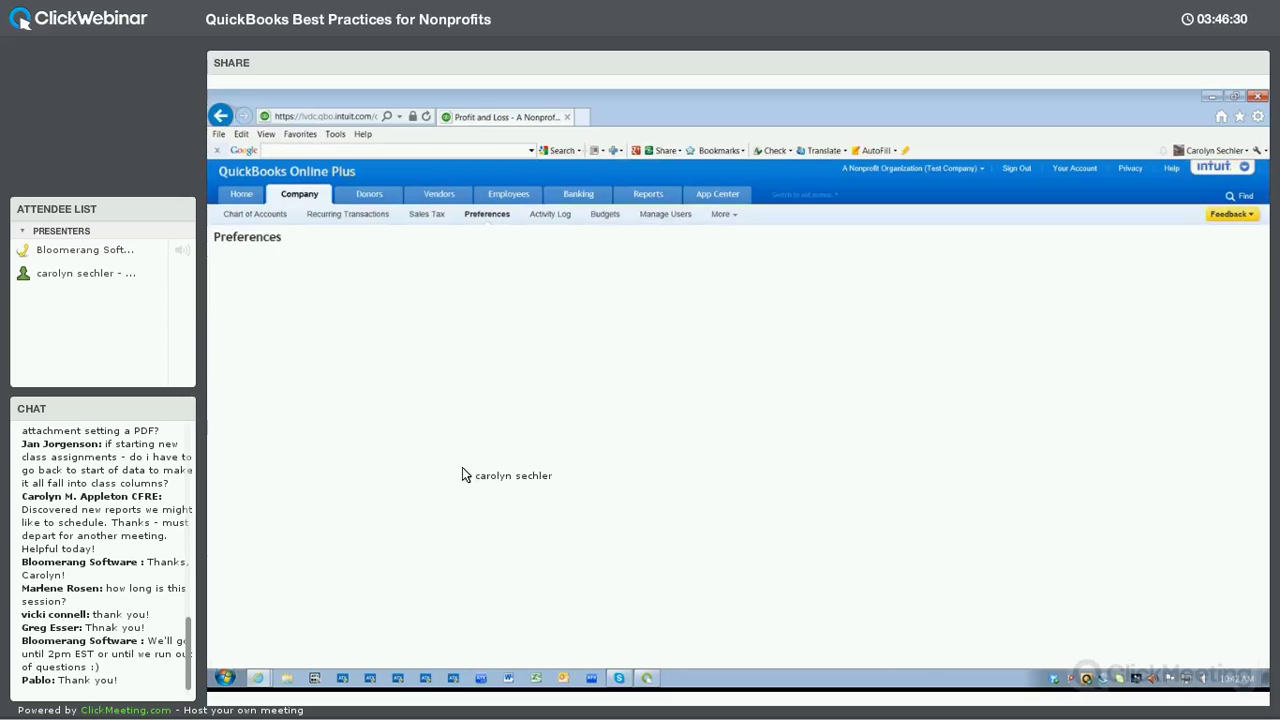
pyautogui.scroll(-5, 443, 446)
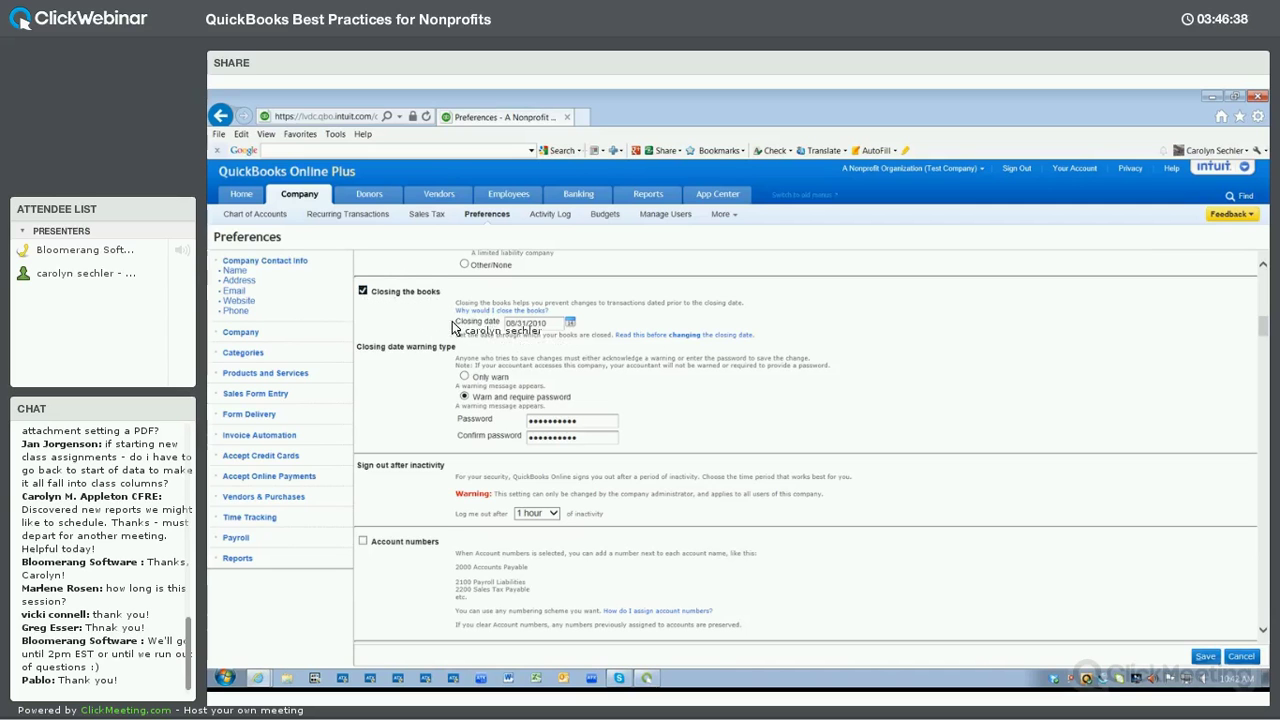
# Turn Closing the books off and on again, choose Warn and require password, and set the closing date to 12/31/2012.
pyautogui.click(362, 291)
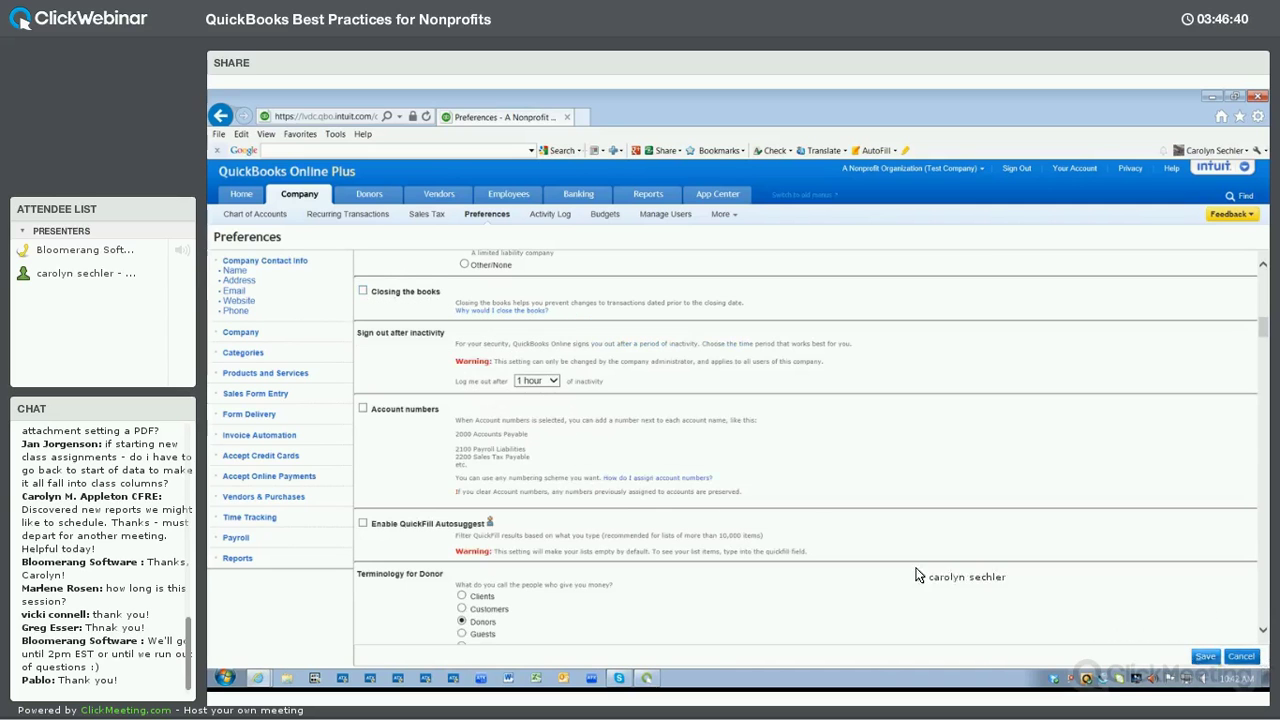
pyautogui.click(362, 292)
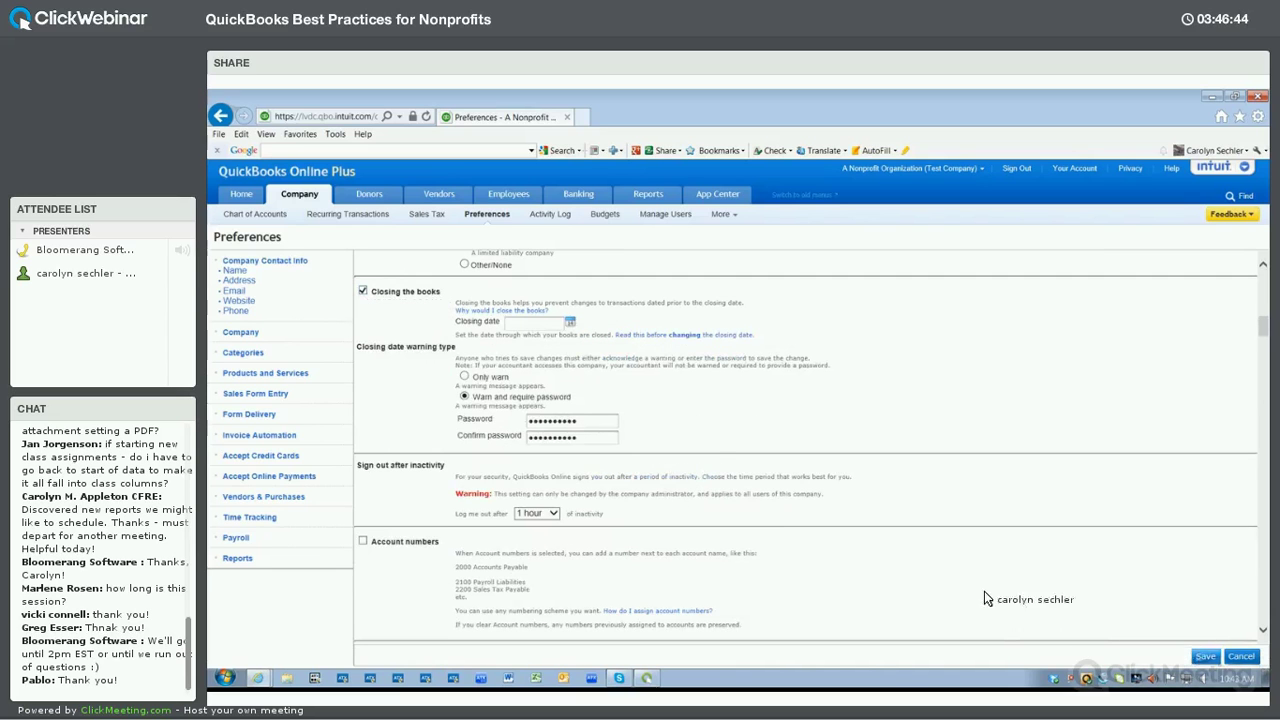
pyautogui.click(464, 376)
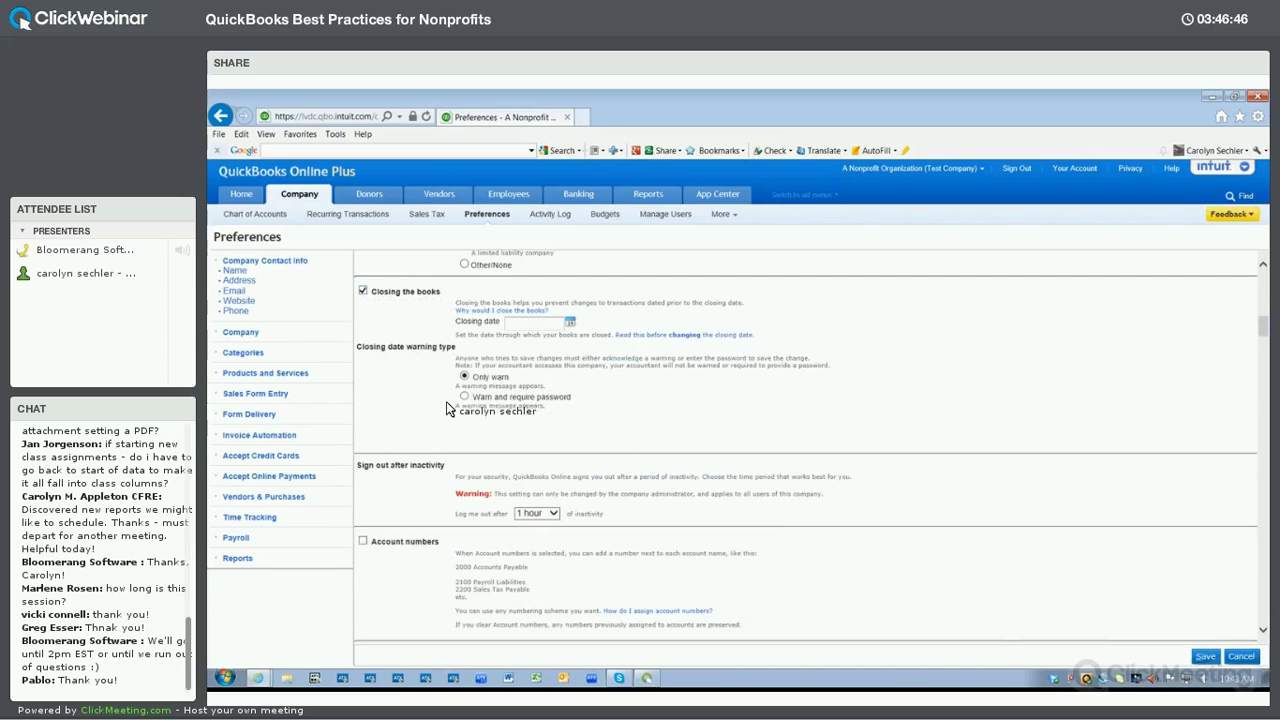
pyautogui.click(464, 397)
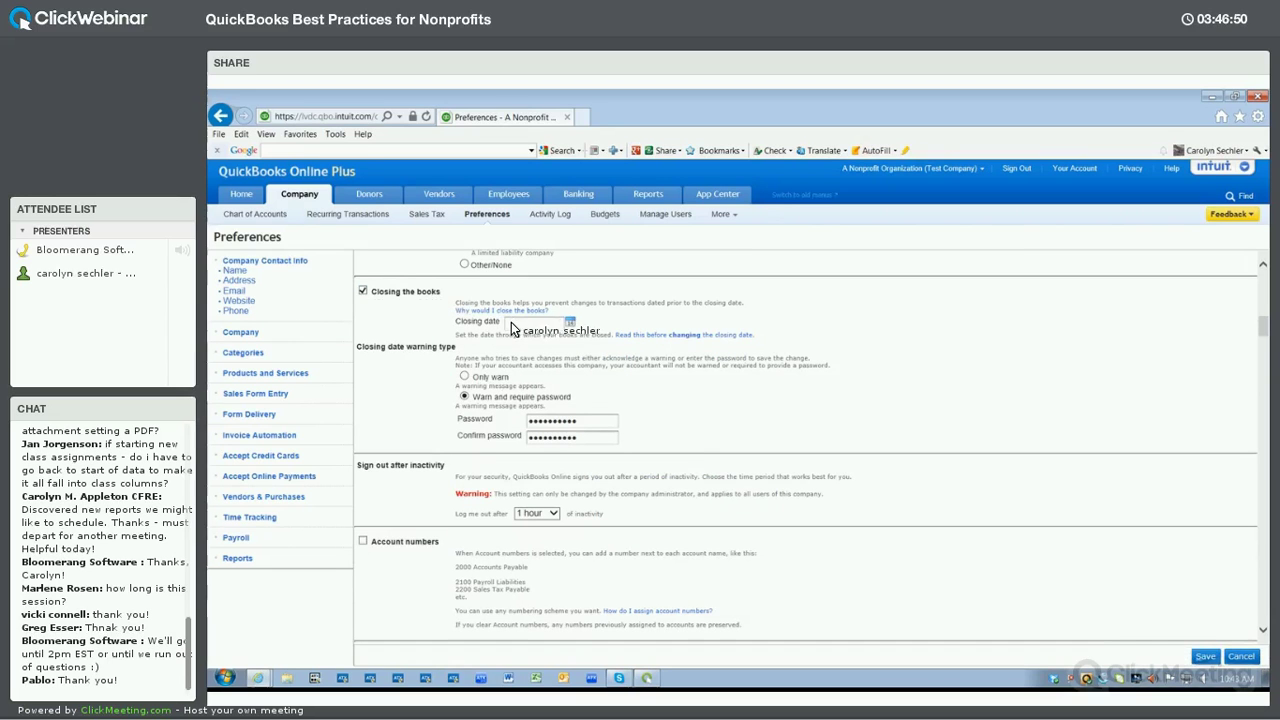
pyautogui.write('12')
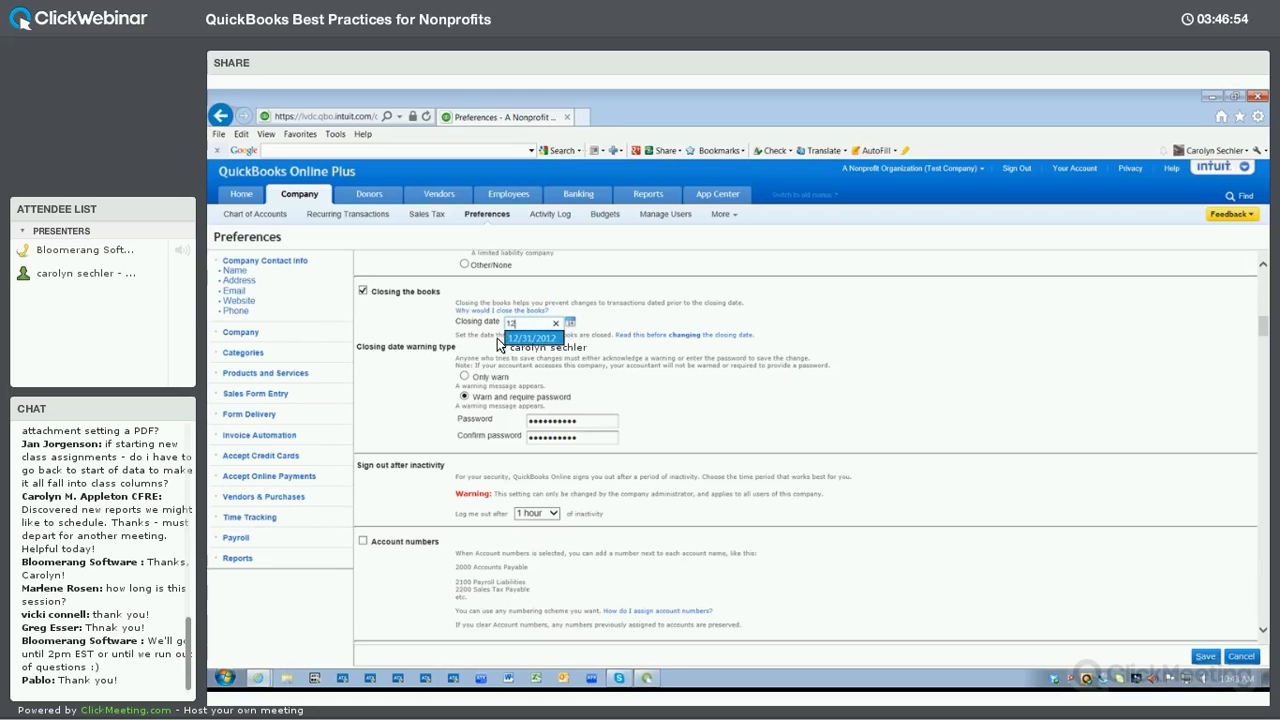
pyautogui.click(515, 339)
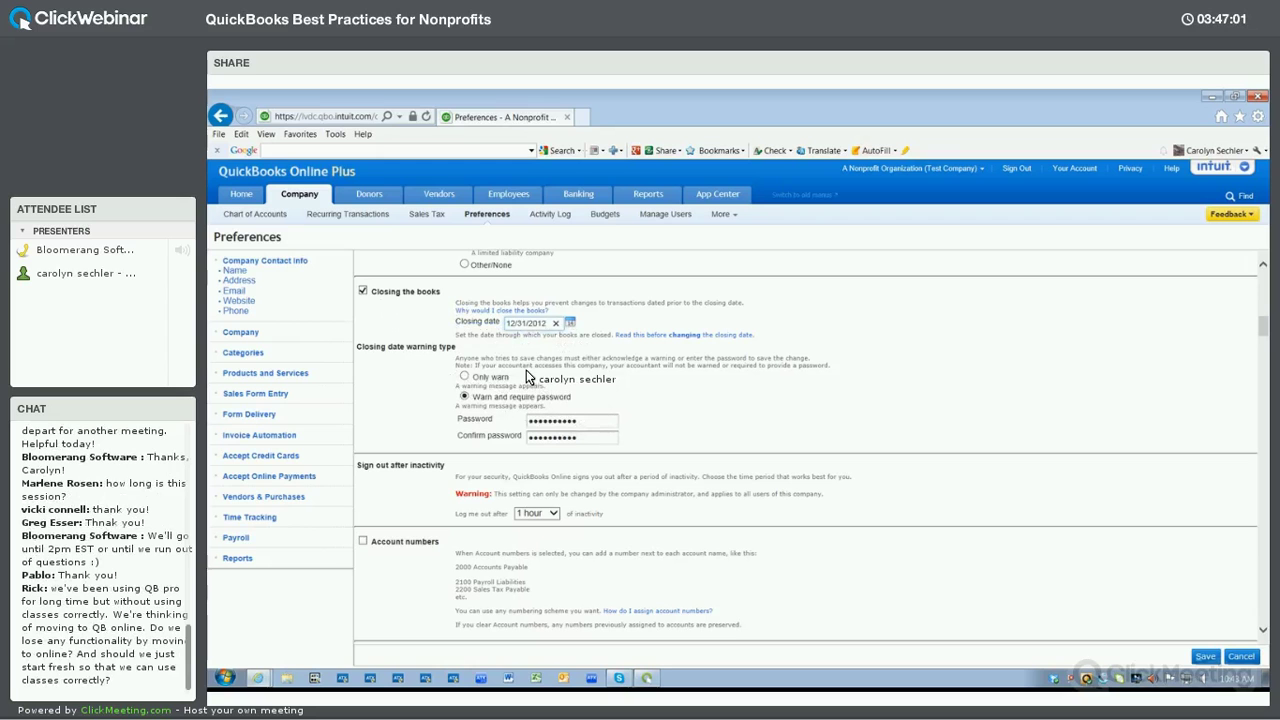
# Turn off Closing the books and leave the Preferences for the reports, discarding the unsaved changes.
pyautogui.click(363, 292)
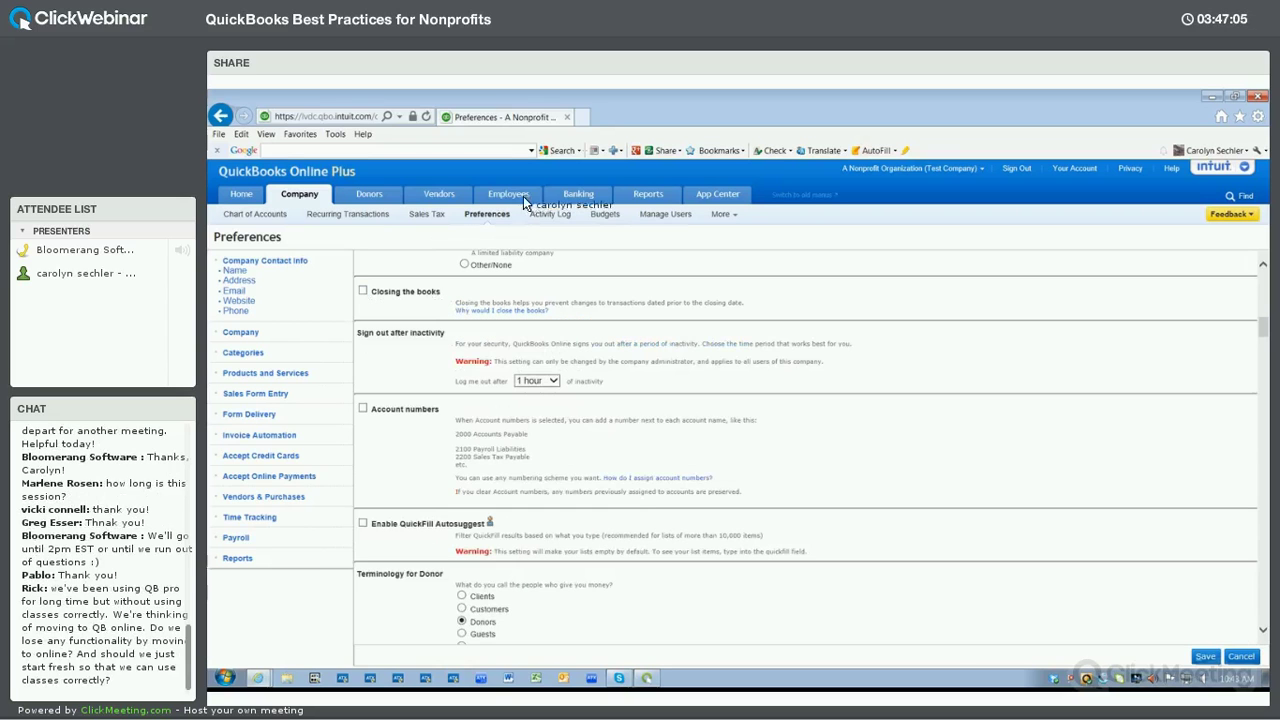
pyautogui.click(633, 198)
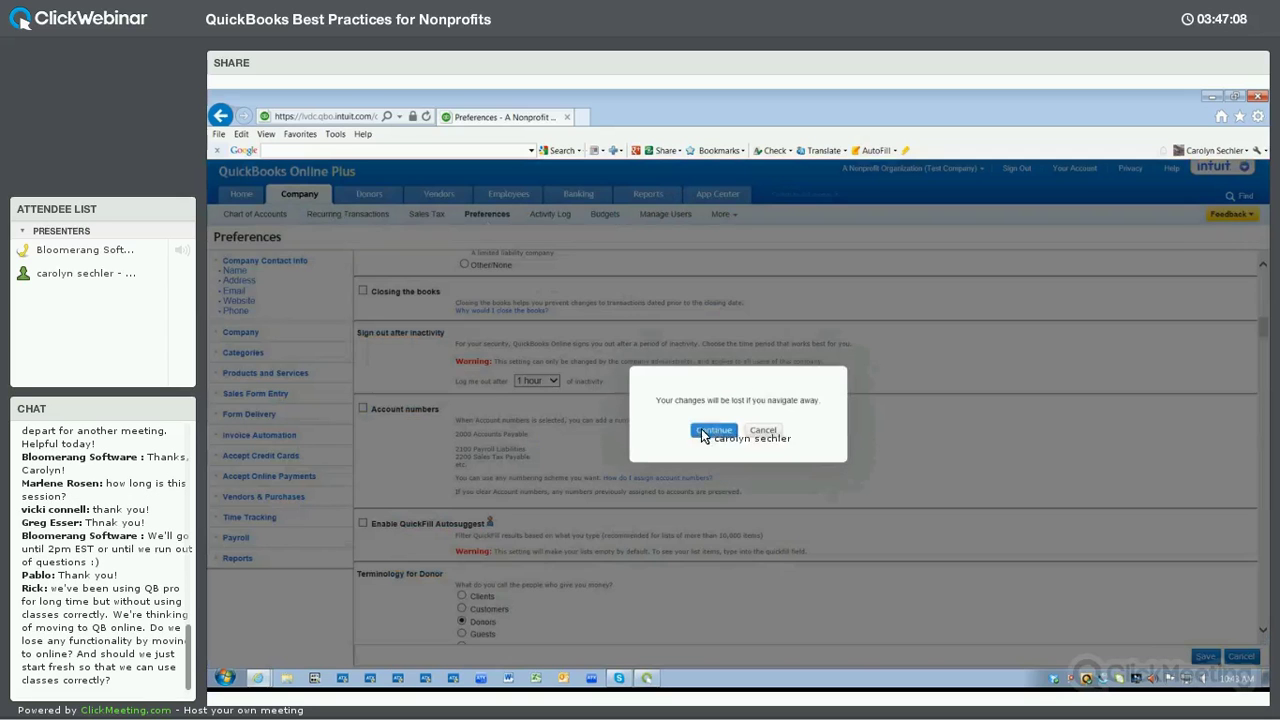
pyautogui.moveTo(703, 435); pyautogui.dragTo(786, 457)
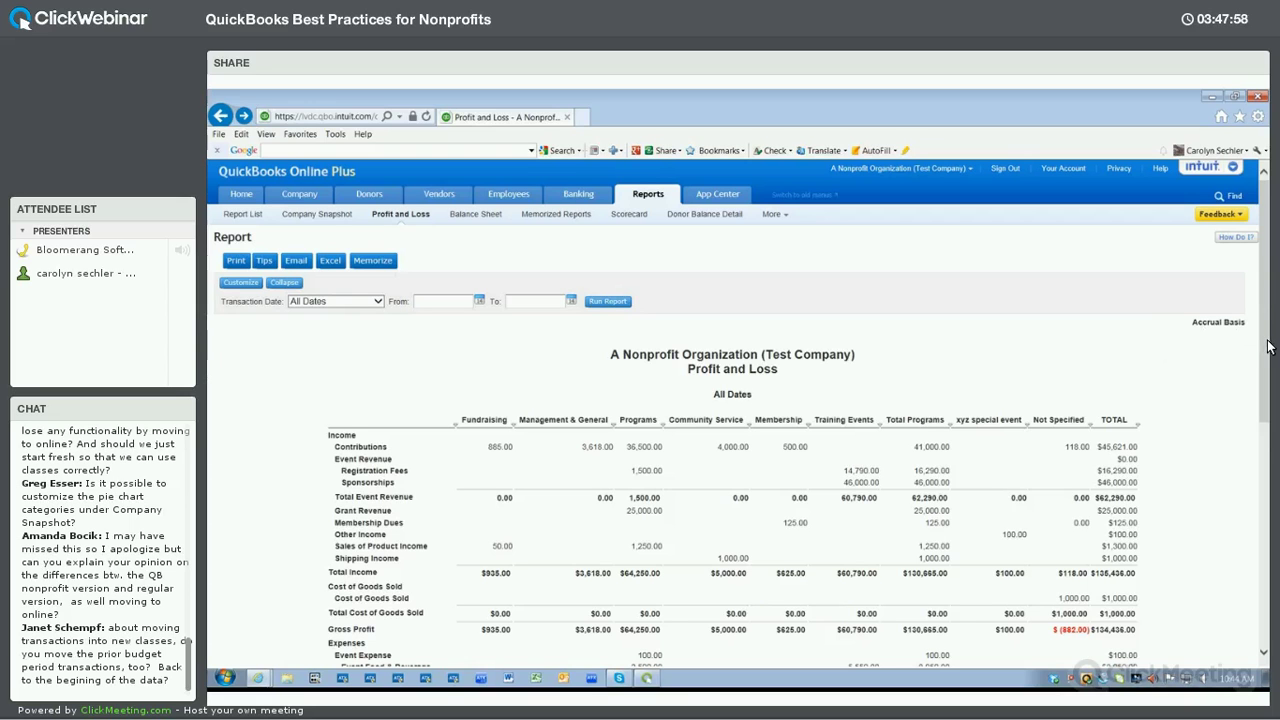
# Review the Profit and Loss report by class, show the Manage Users page, and return to the report.
pyautogui.scroll(-2, 1268, 346)
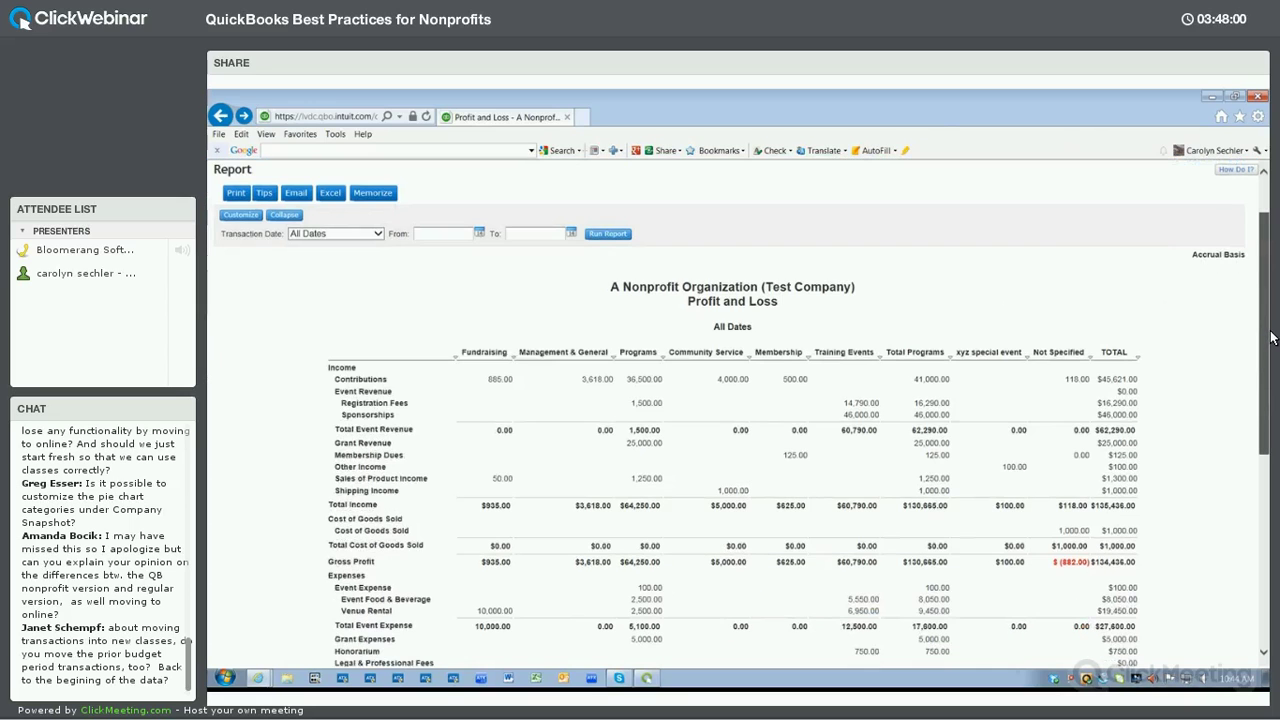
pyautogui.scroll(1, 1271, 338)
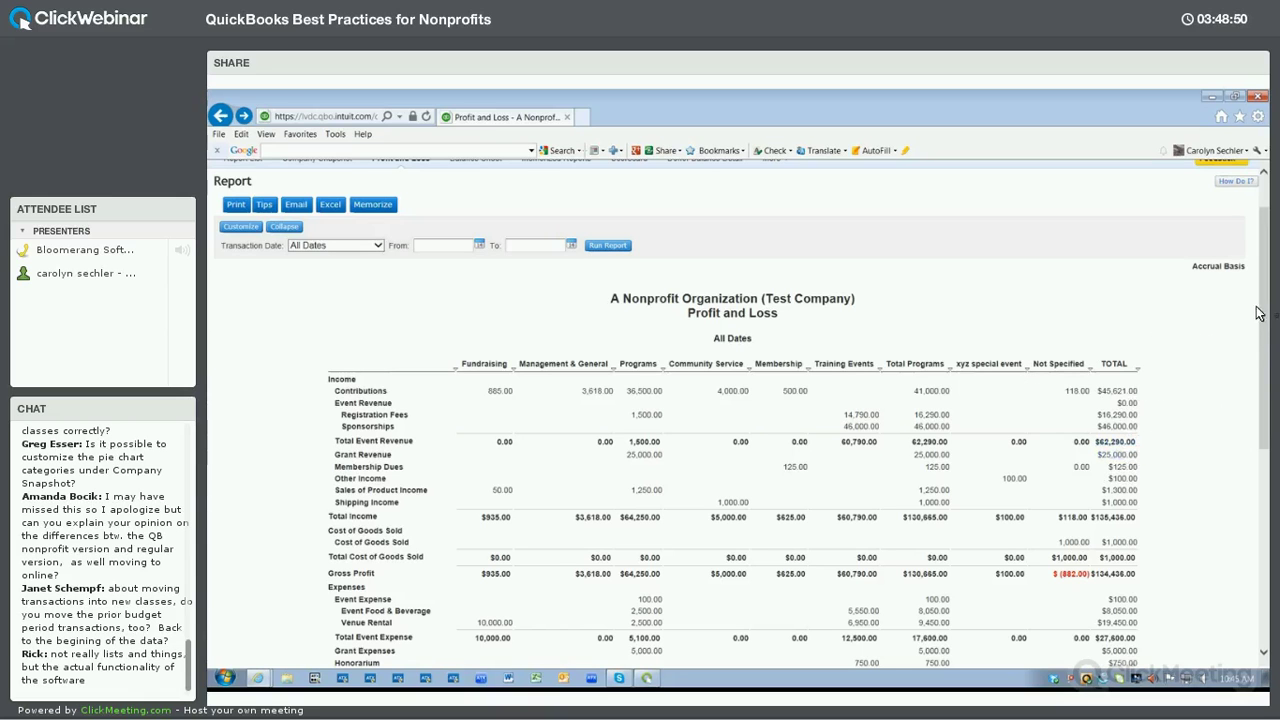
pyautogui.scroll(1, 644, 204)
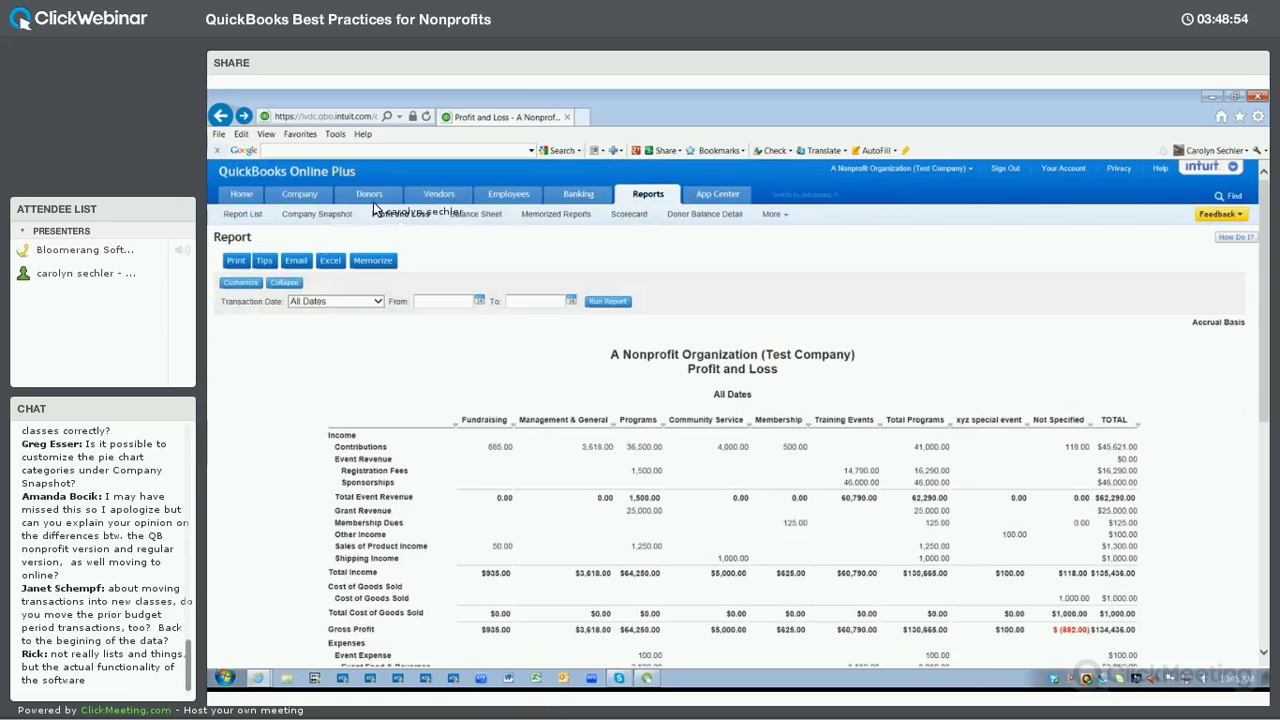
pyautogui.moveTo(300, 196)
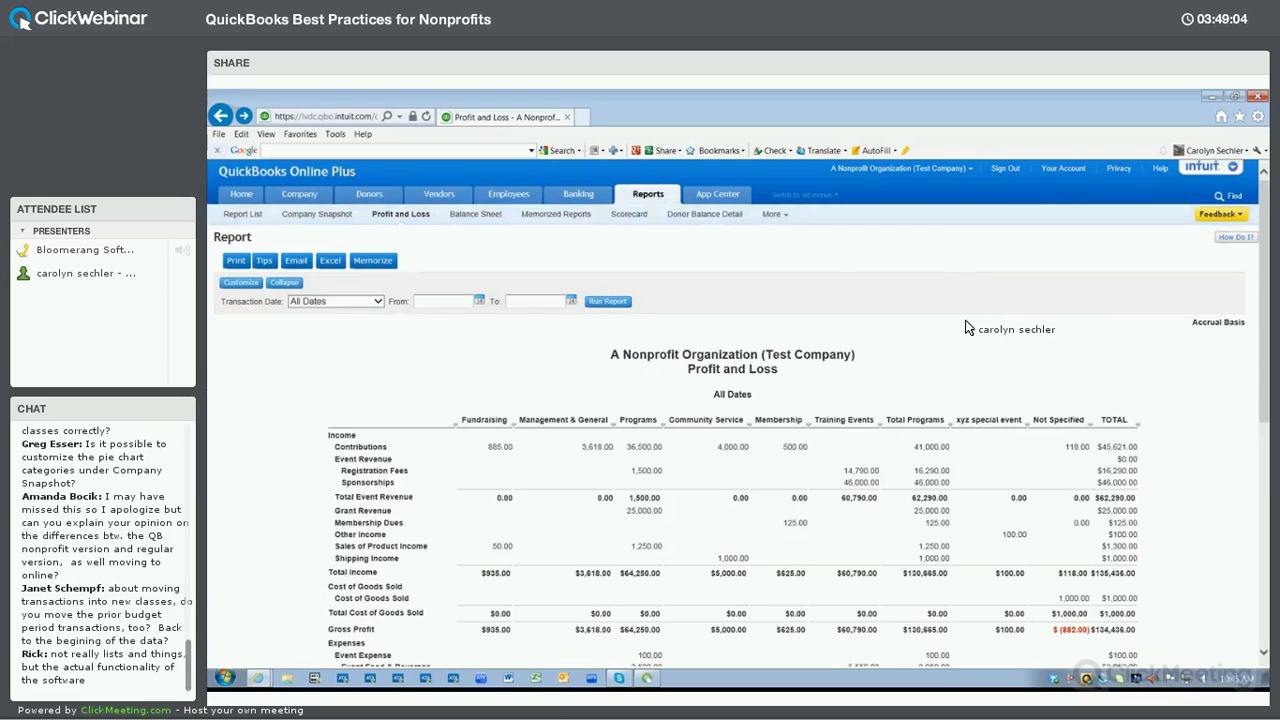
pyautogui.hotkey('alt', 'Right')
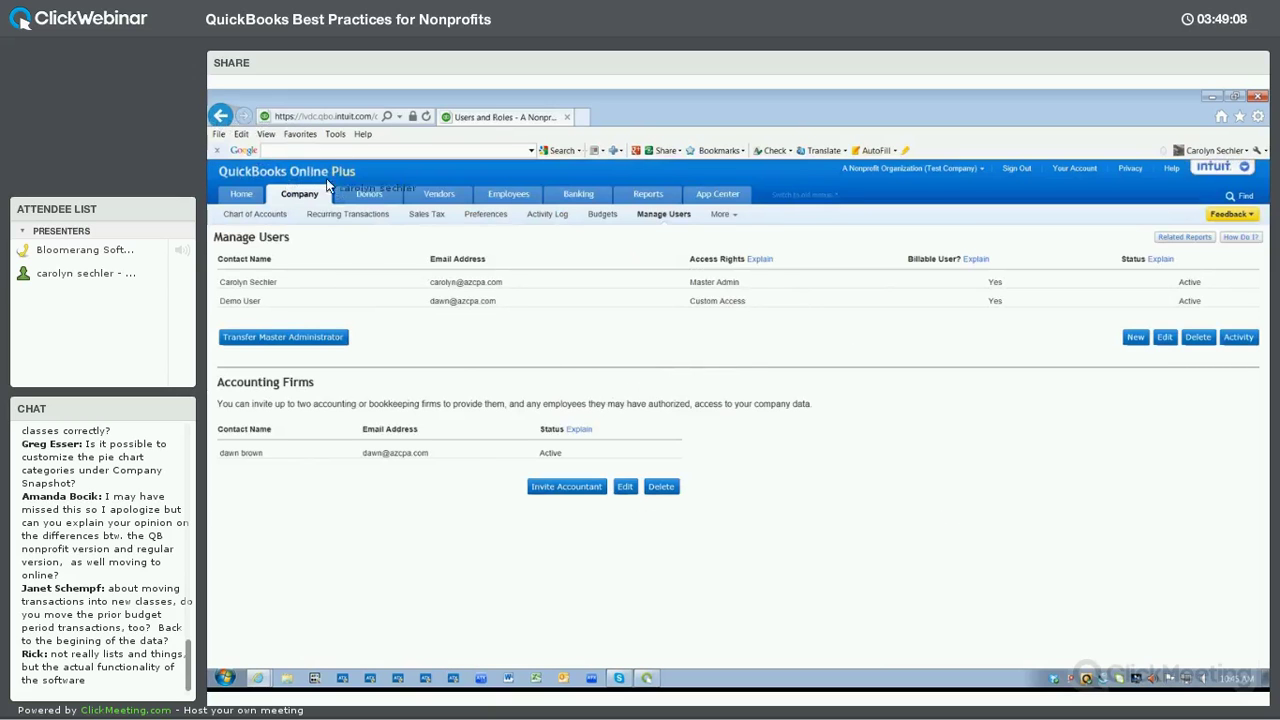
pyautogui.hotkey('alt', 'Left')
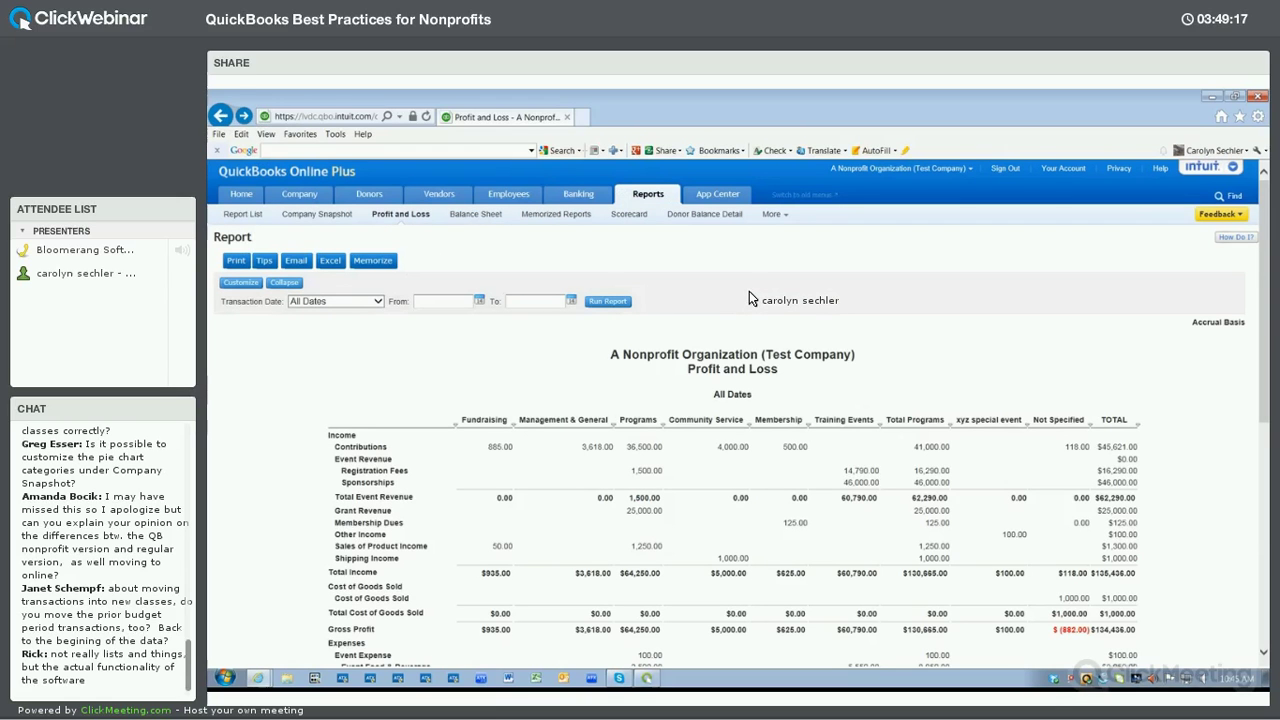
# Open the Memorized Reports list and examine its individual reports and report groups.
pyautogui.click(557, 214)
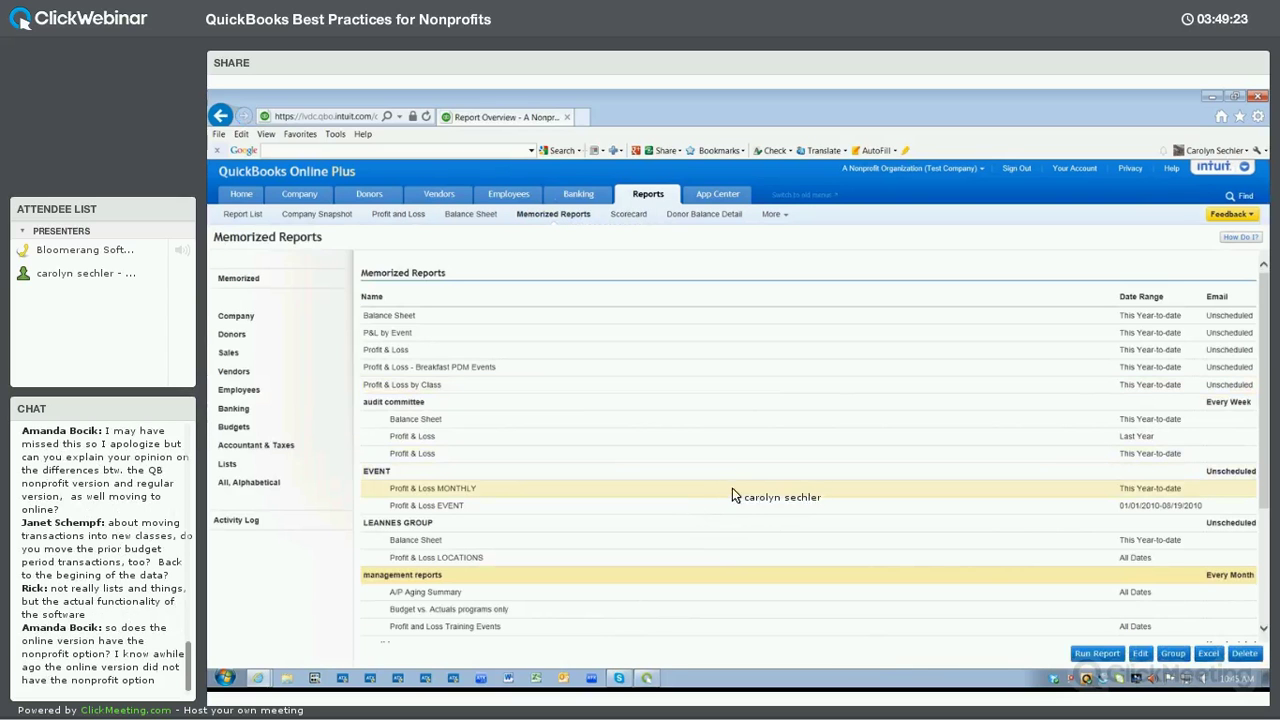
pyautogui.scroll(-1, 560, 522)
pyautogui.scroll(-4, 557, 523)
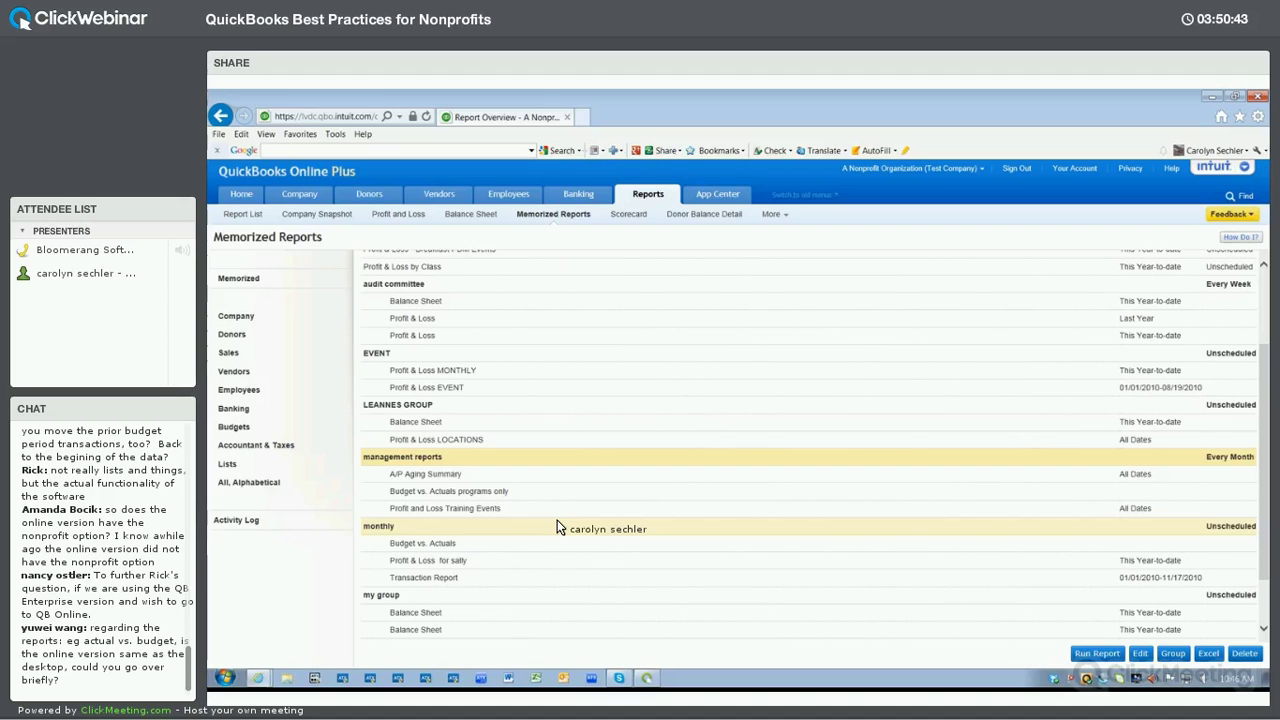
pyautogui.scroll(3, 457, 294)
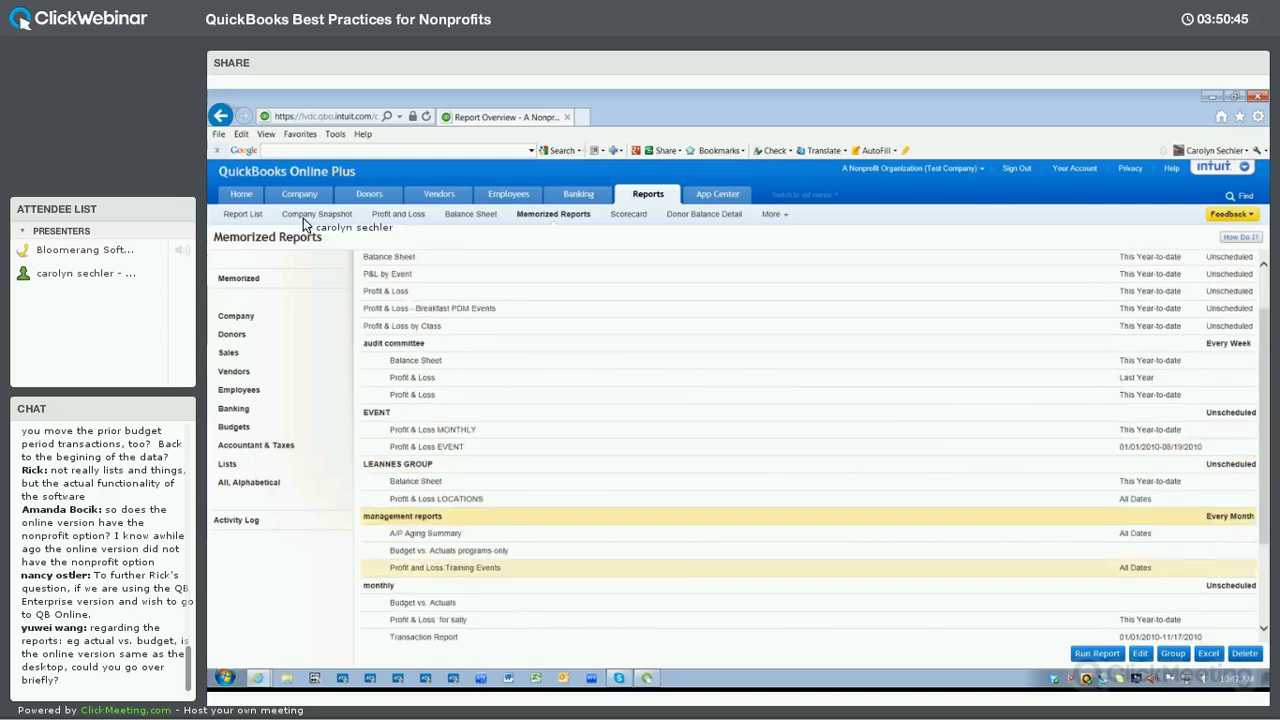
# Open the banking Deposits page and check the locations offered for filtering, keeping All Locations selected.
pyautogui.moveTo(277, 204)
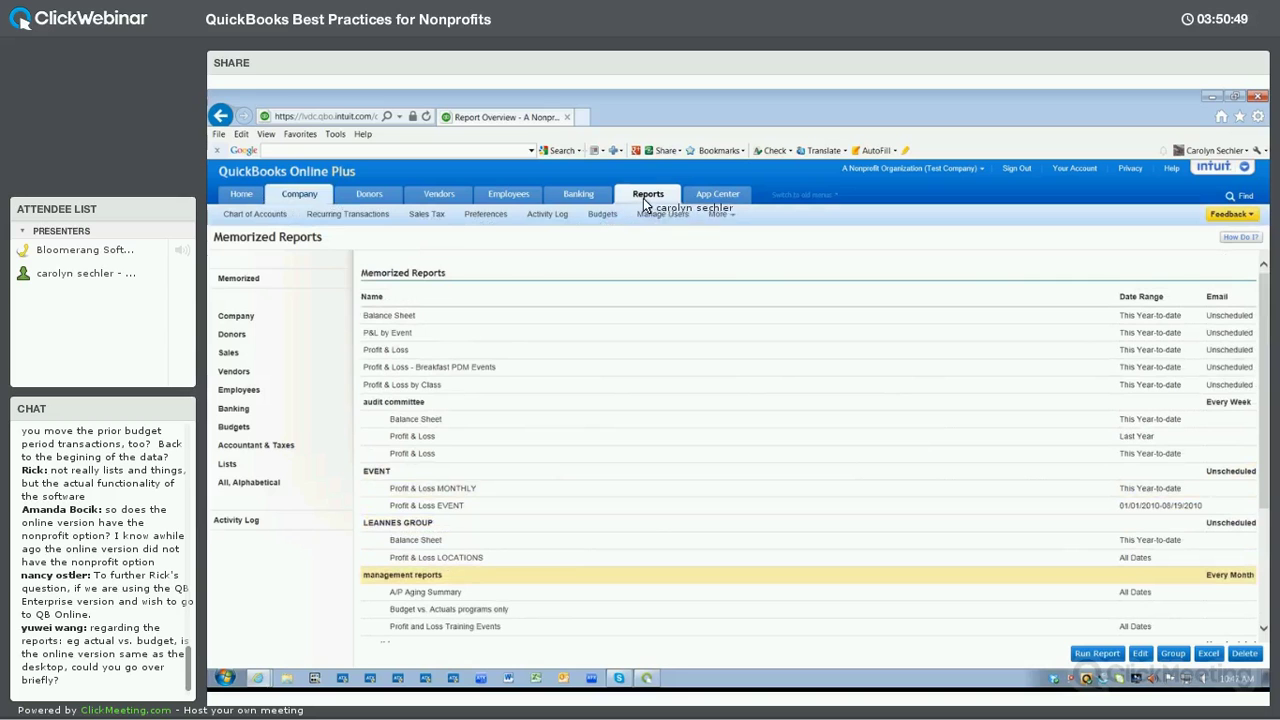
pyautogui.moveTo(648, 200)
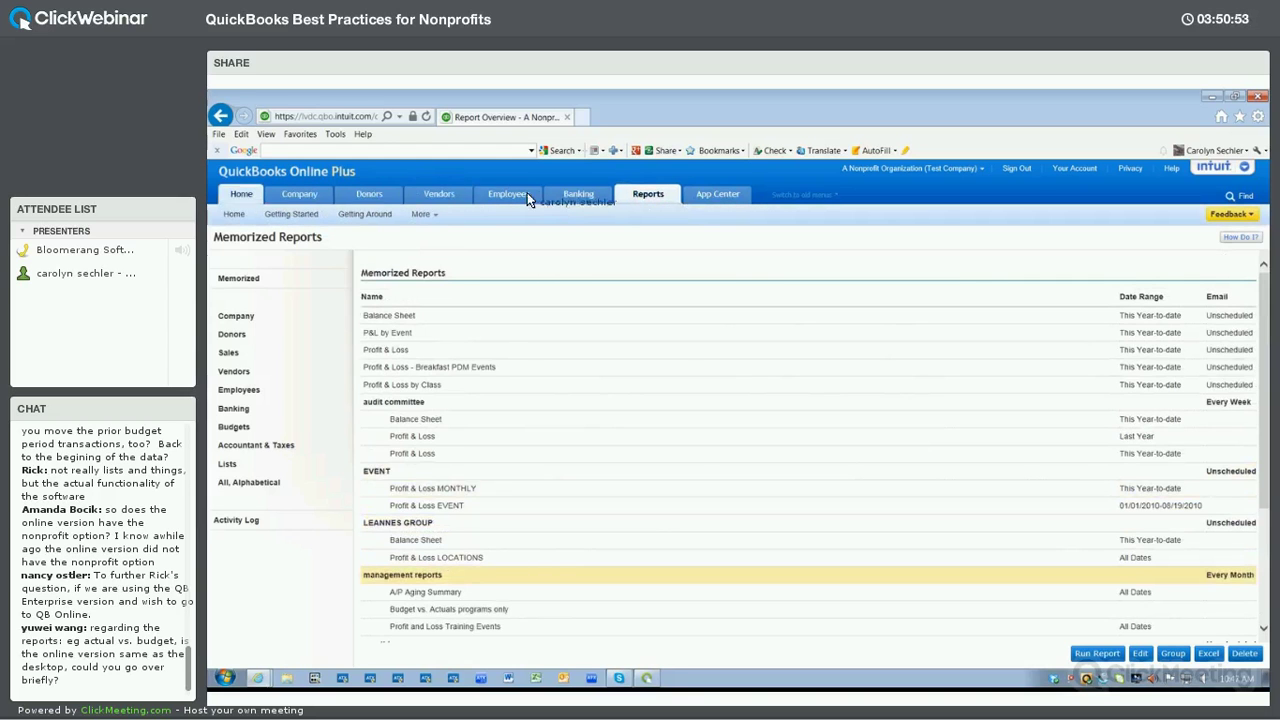
pyautogui.moveTo(555, 193)
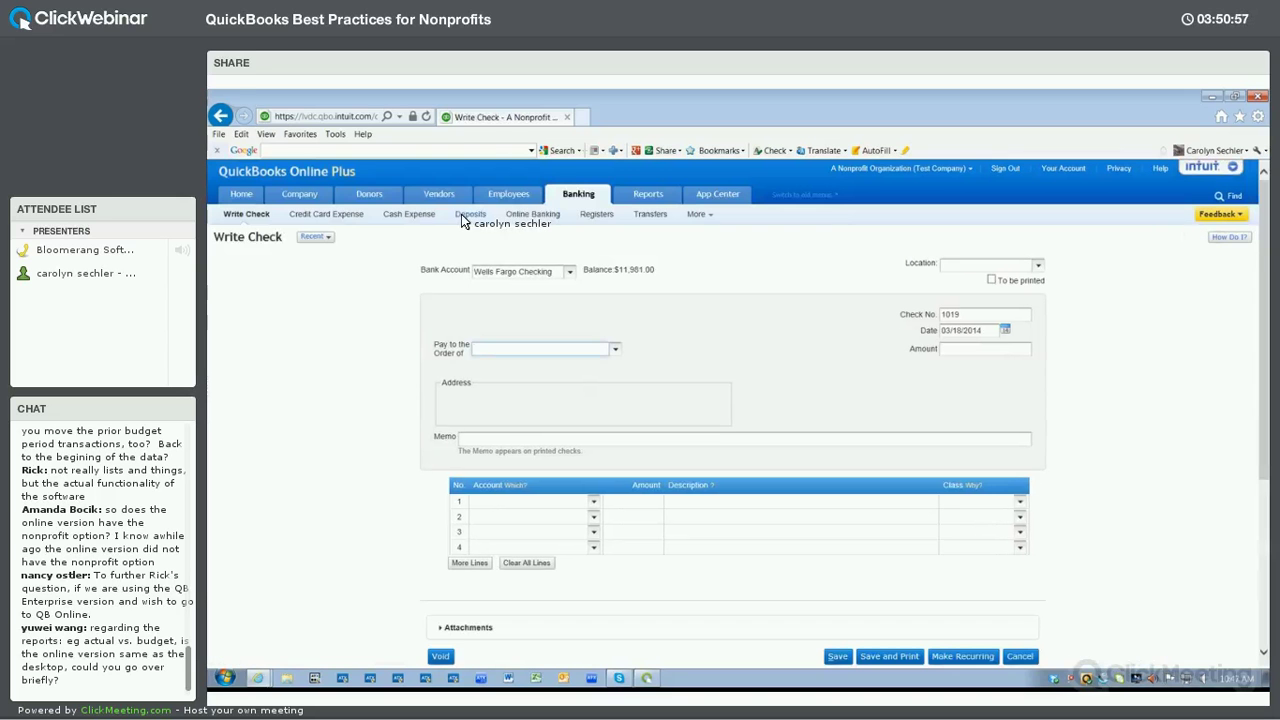
pyautogui.click(465, 215)
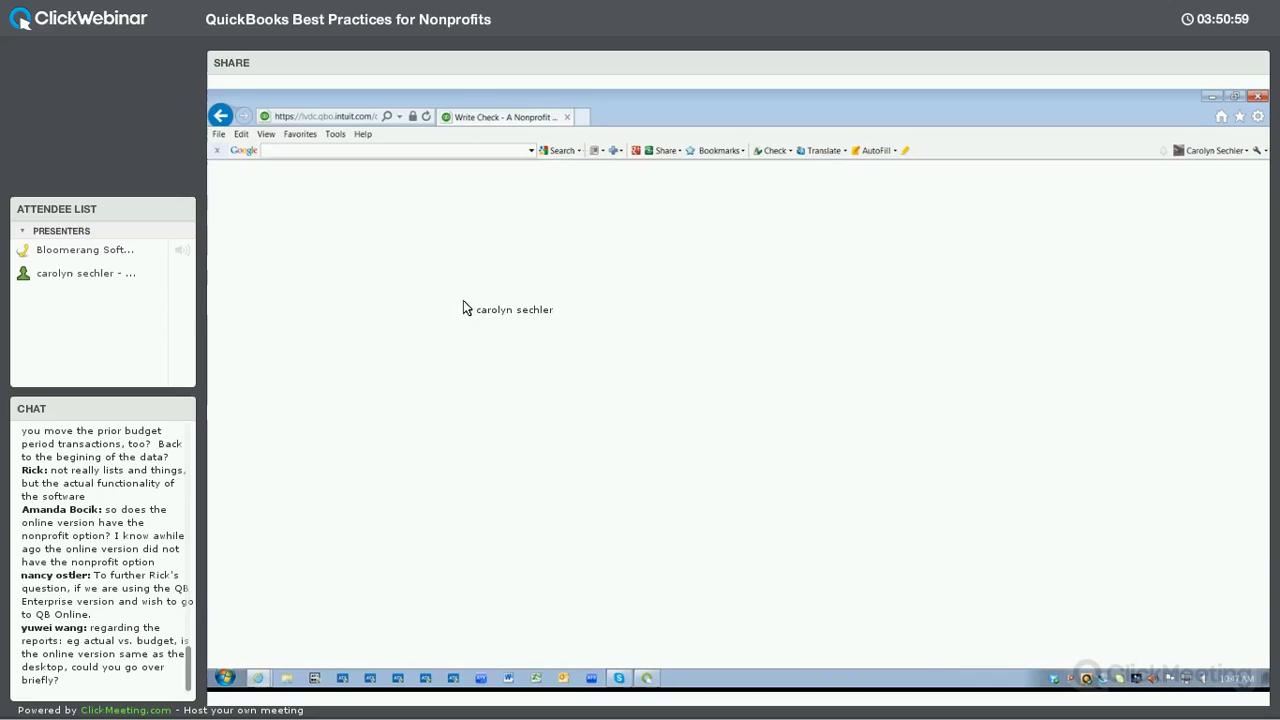
pyautogui.click(476, 305)
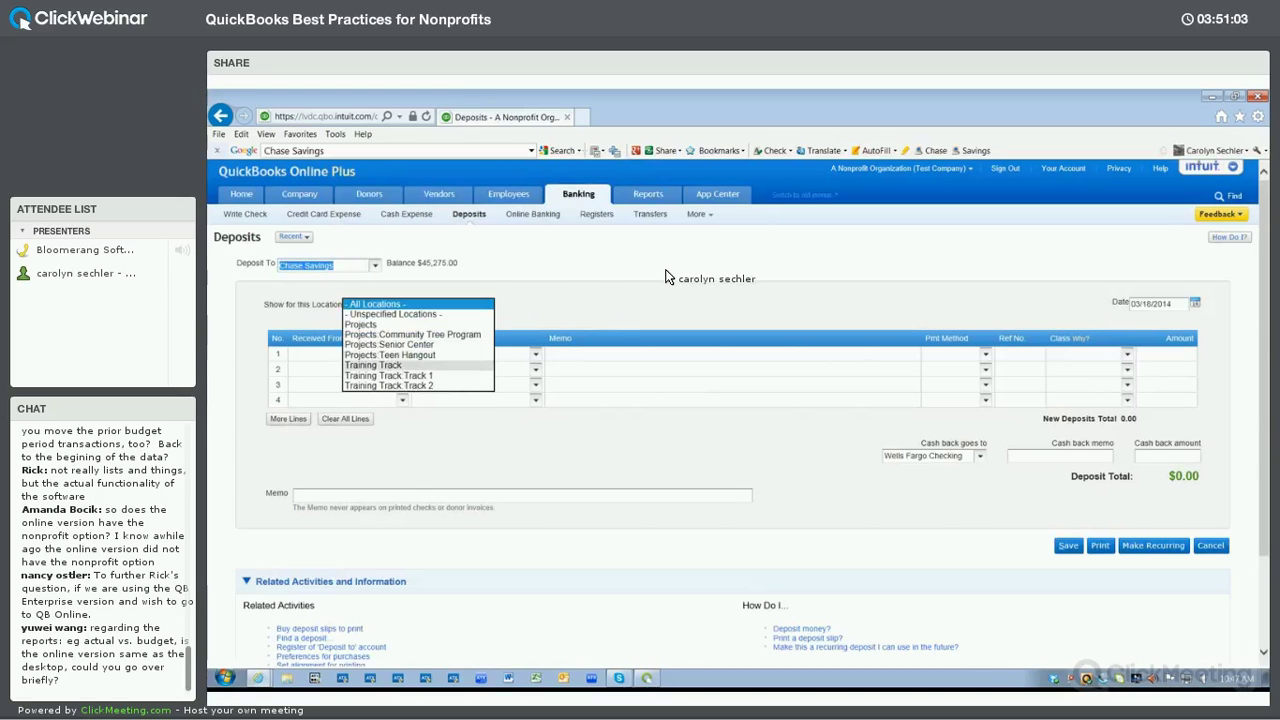
pyautogui.click(610, 273)
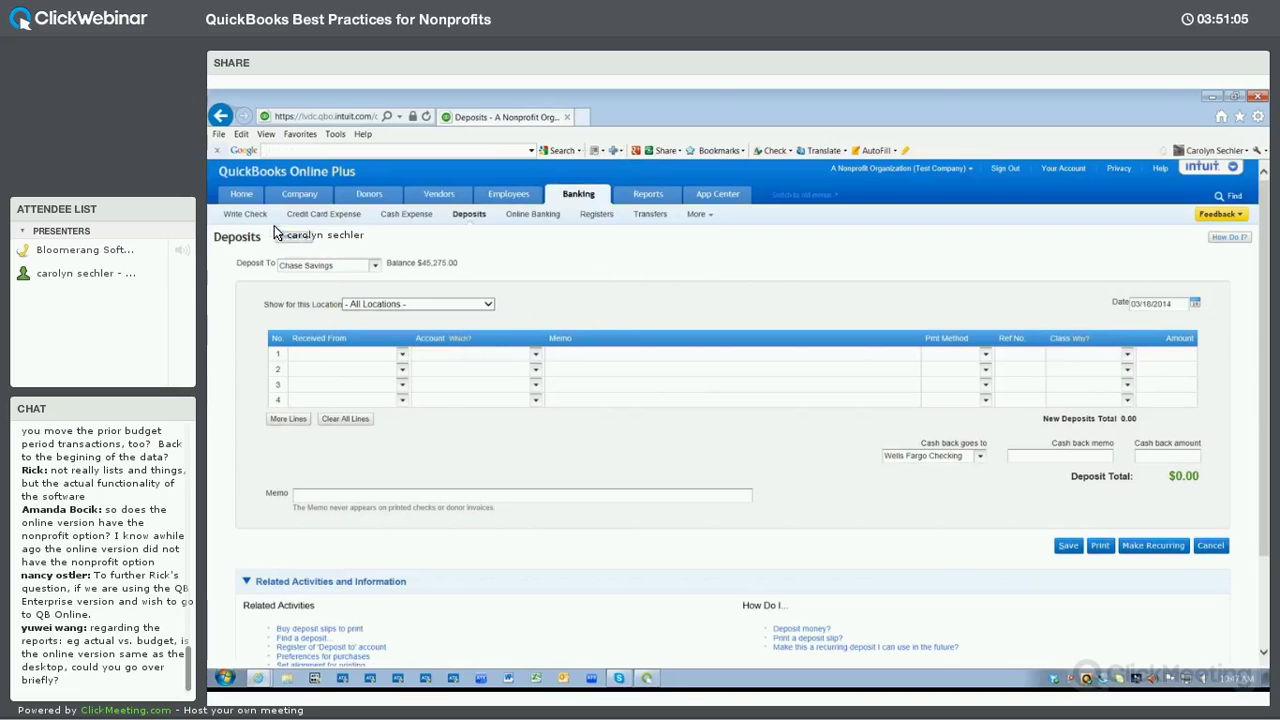
# Return to the Home page, open the Company Snapshot, and examine its income, expense, comparison and amounts-owed sections.
pyautogui.moveTo(247, 205)
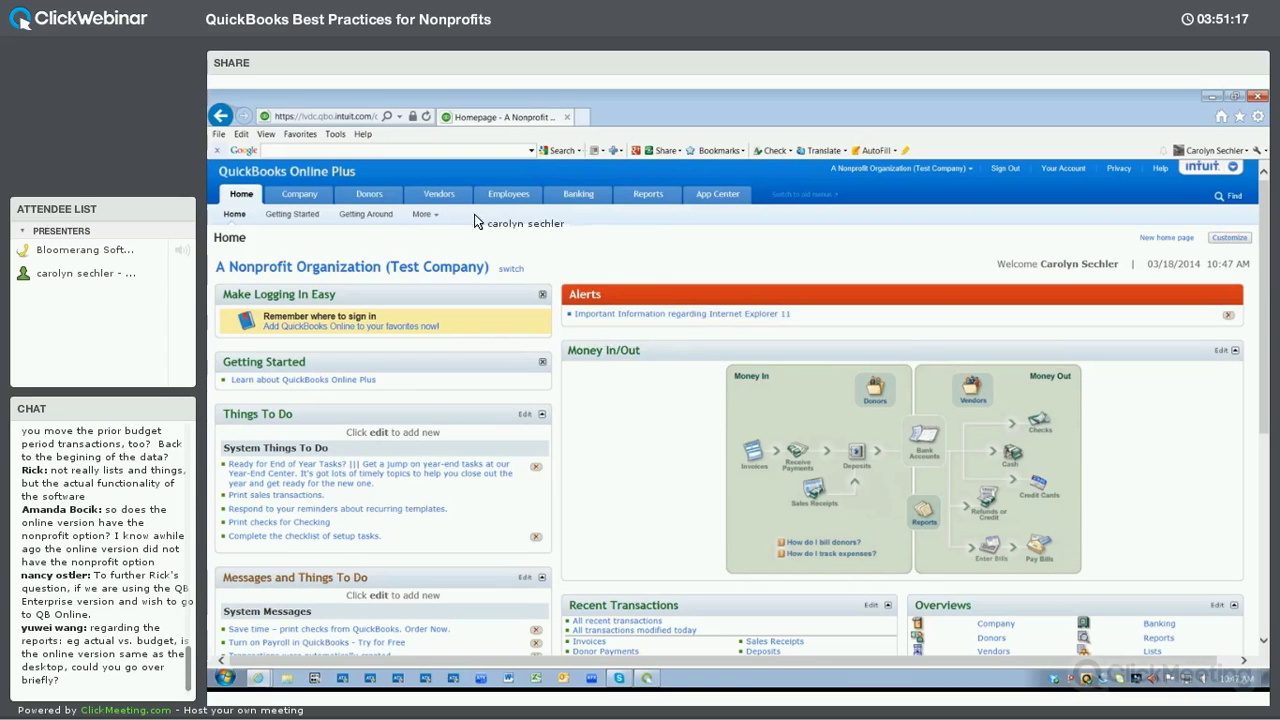
pyautogui.click(428, 213)
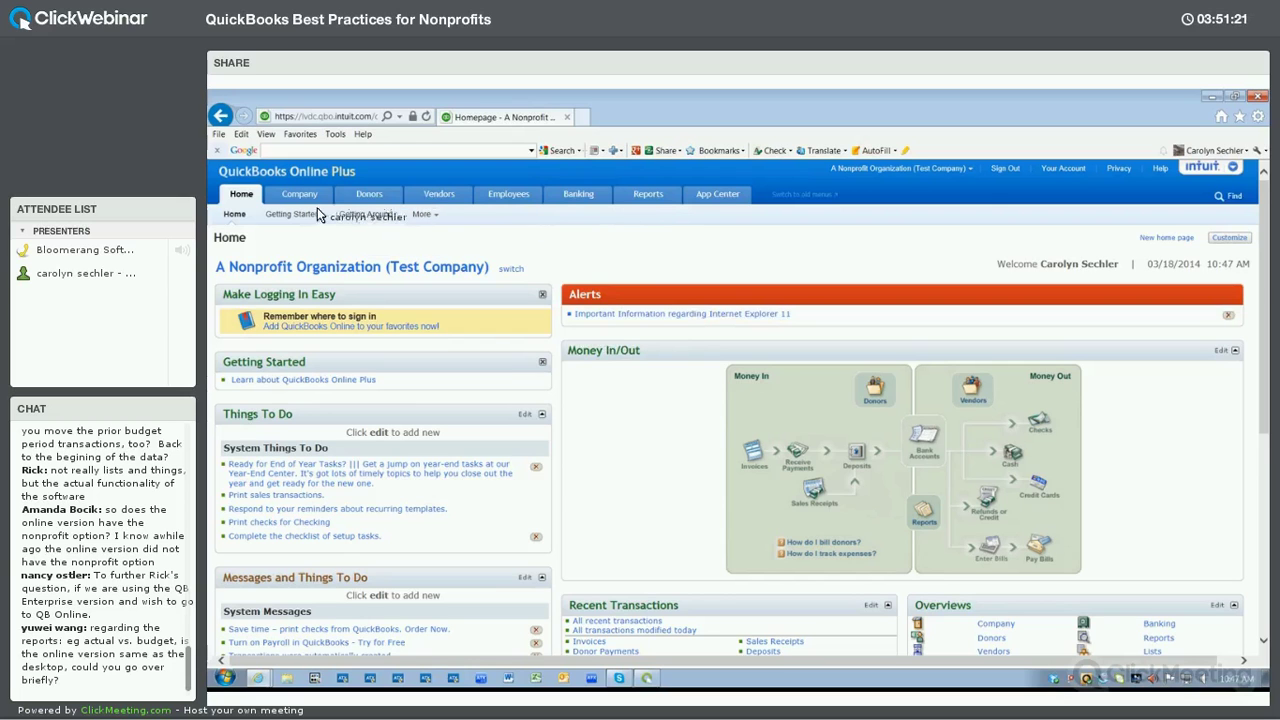
pyautogui.moveTo(308, 203)
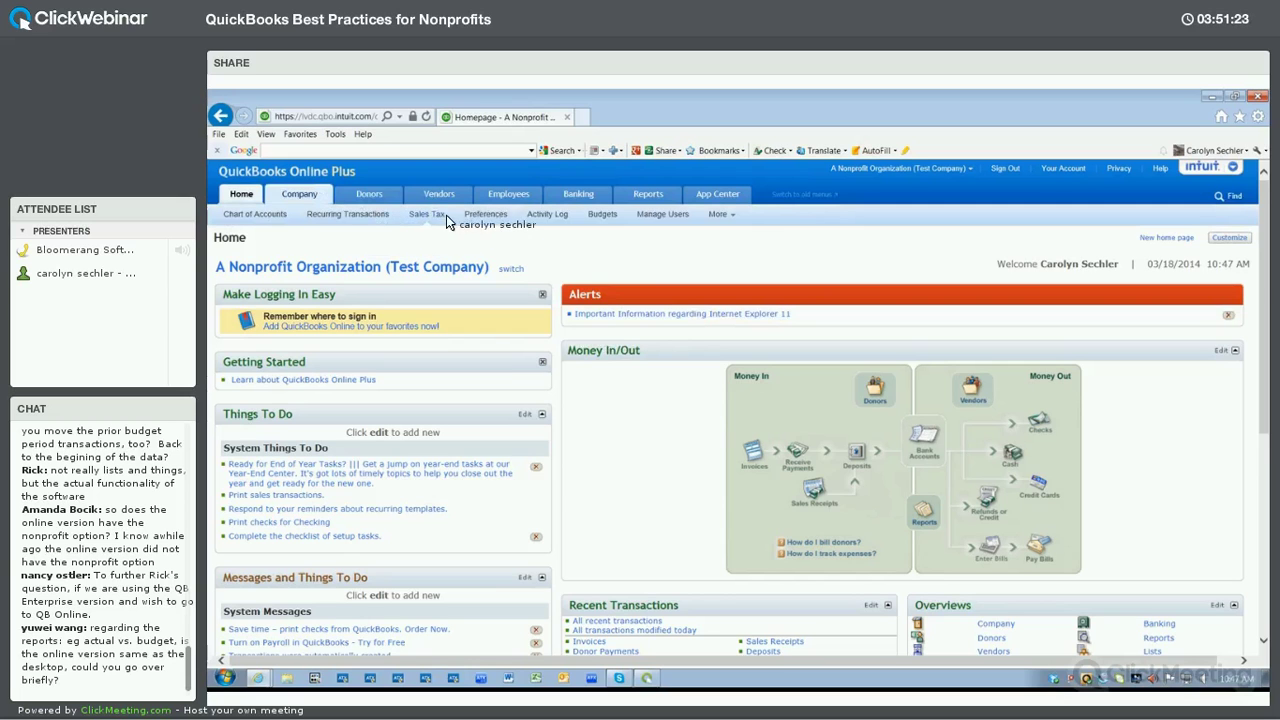
pyautogui.moveTo(637, 192)
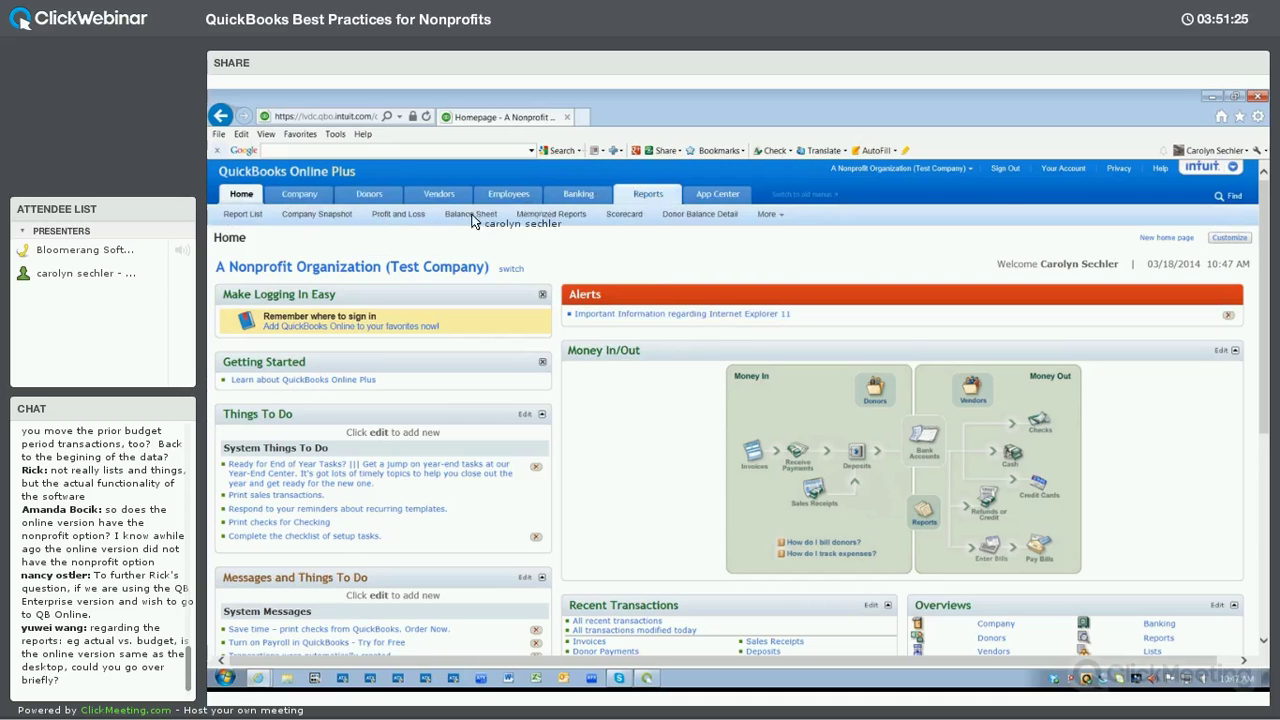
pyautogui.click(303, 217)
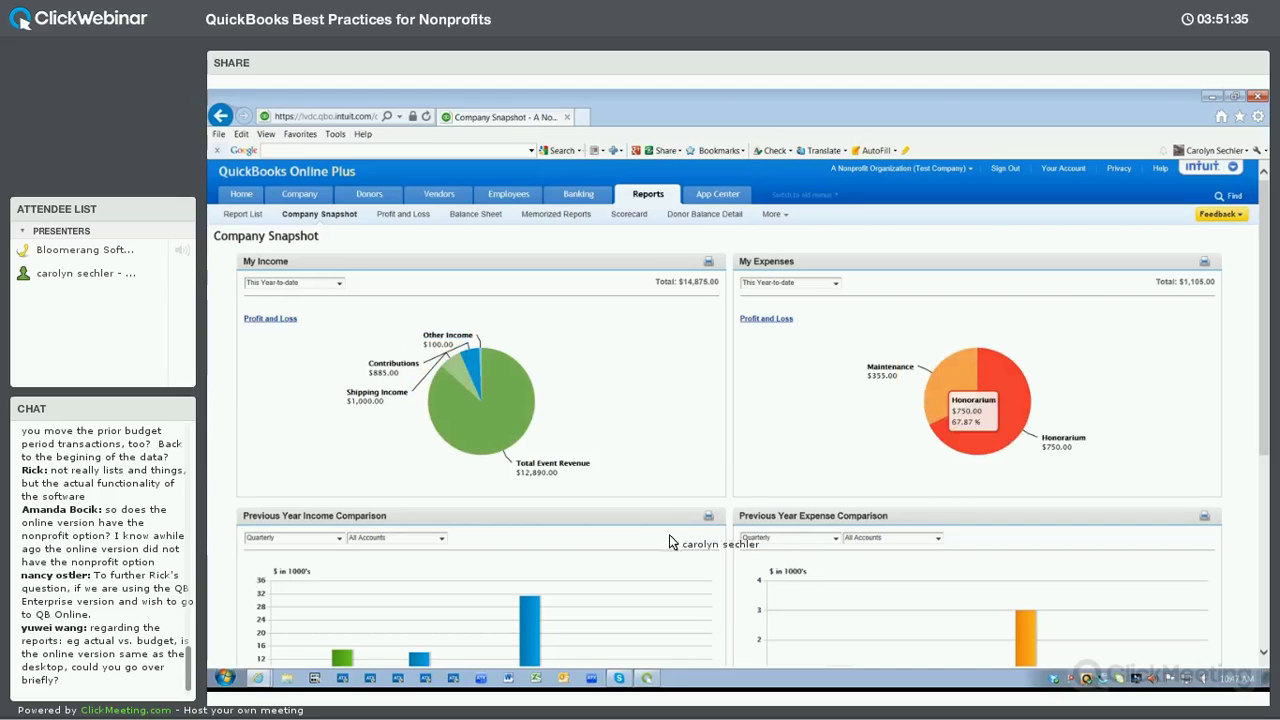
pyautogui.scroll(-3, 450, 540)
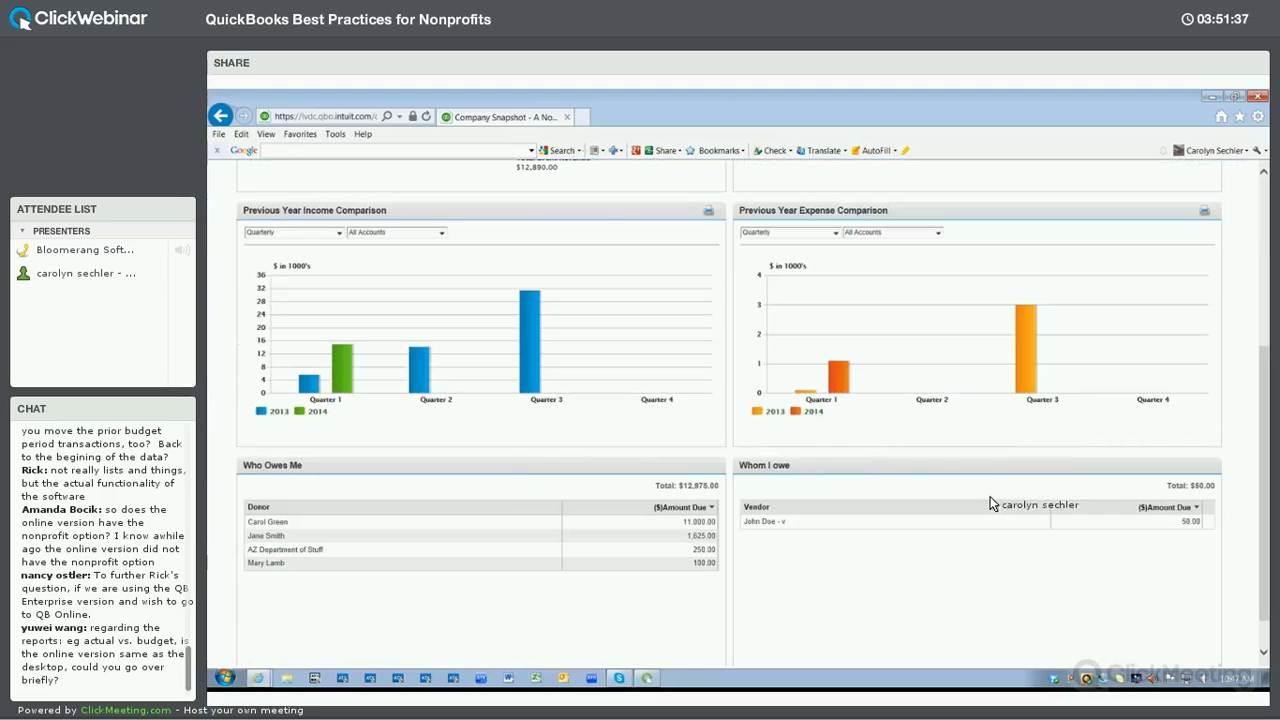
pyautogui.scroll(3, 505, 412)
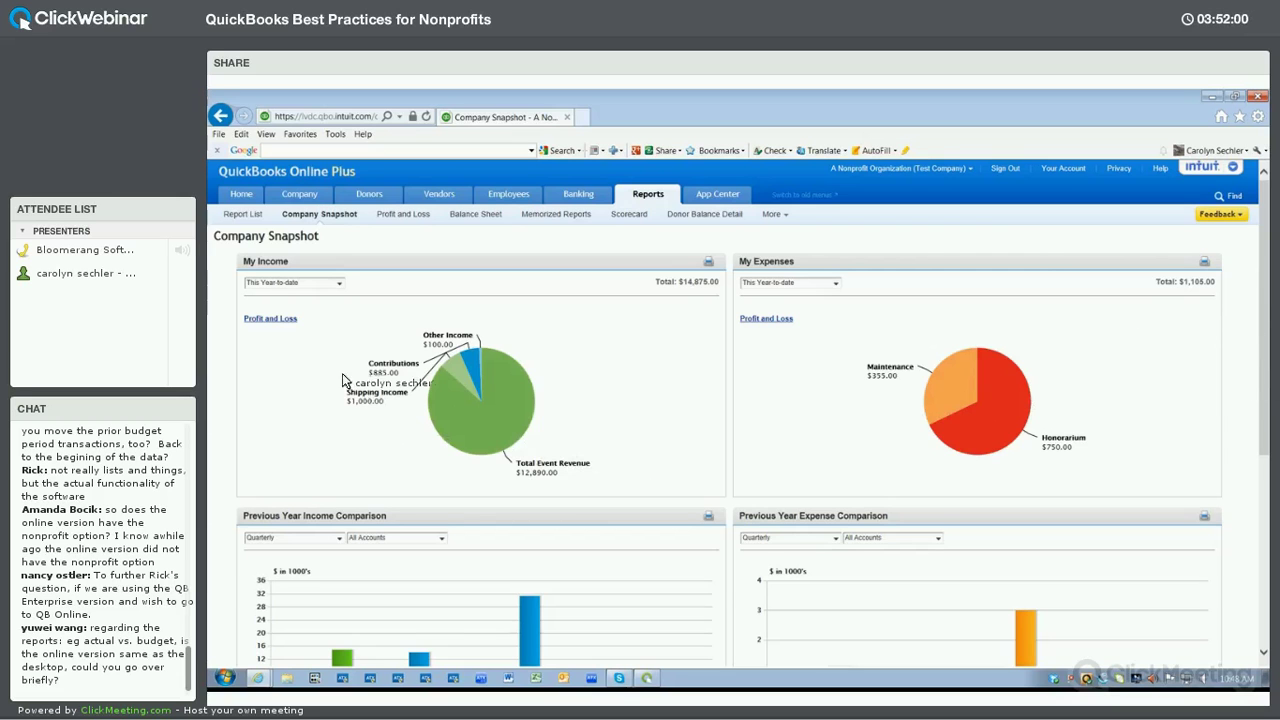
pyautogui.scroll(-1, 361, 370)
pyautogui.scroll(-3, 361, 370)
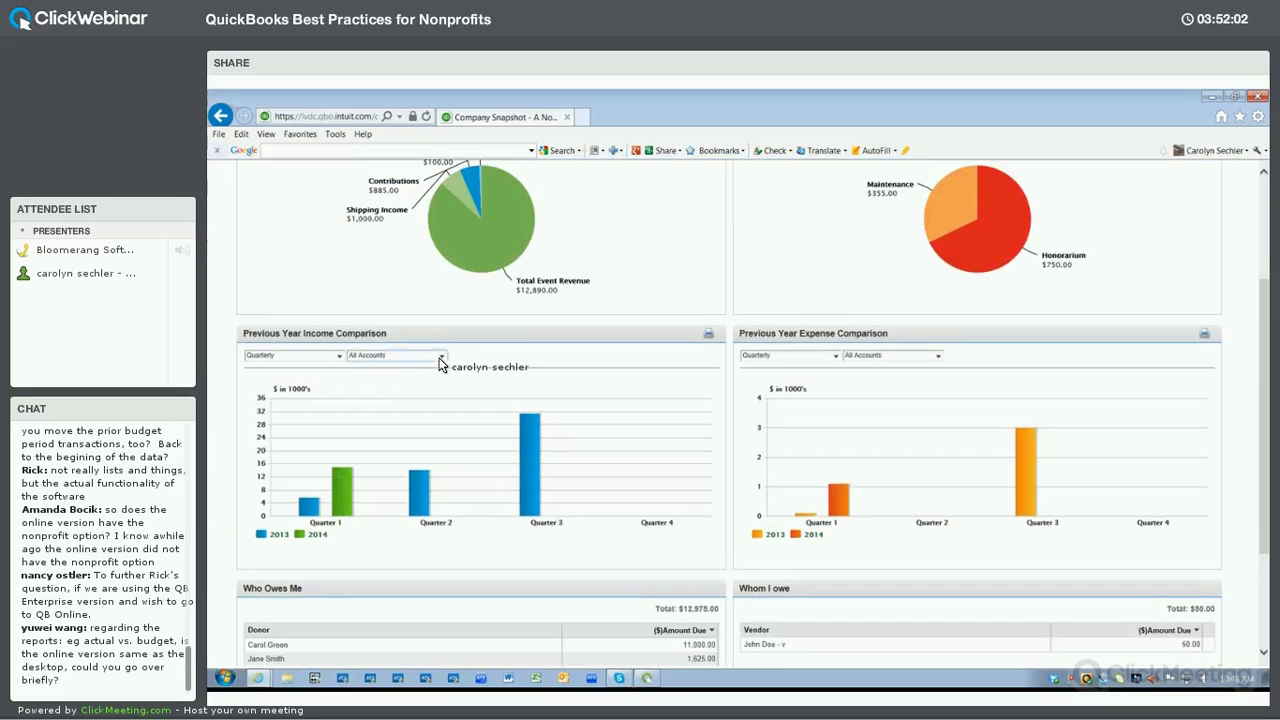
# Filter the Previous Year Income Comparison chart by Contributions, and switch it to Membership Dues.
pyautogui.click(438, 359)
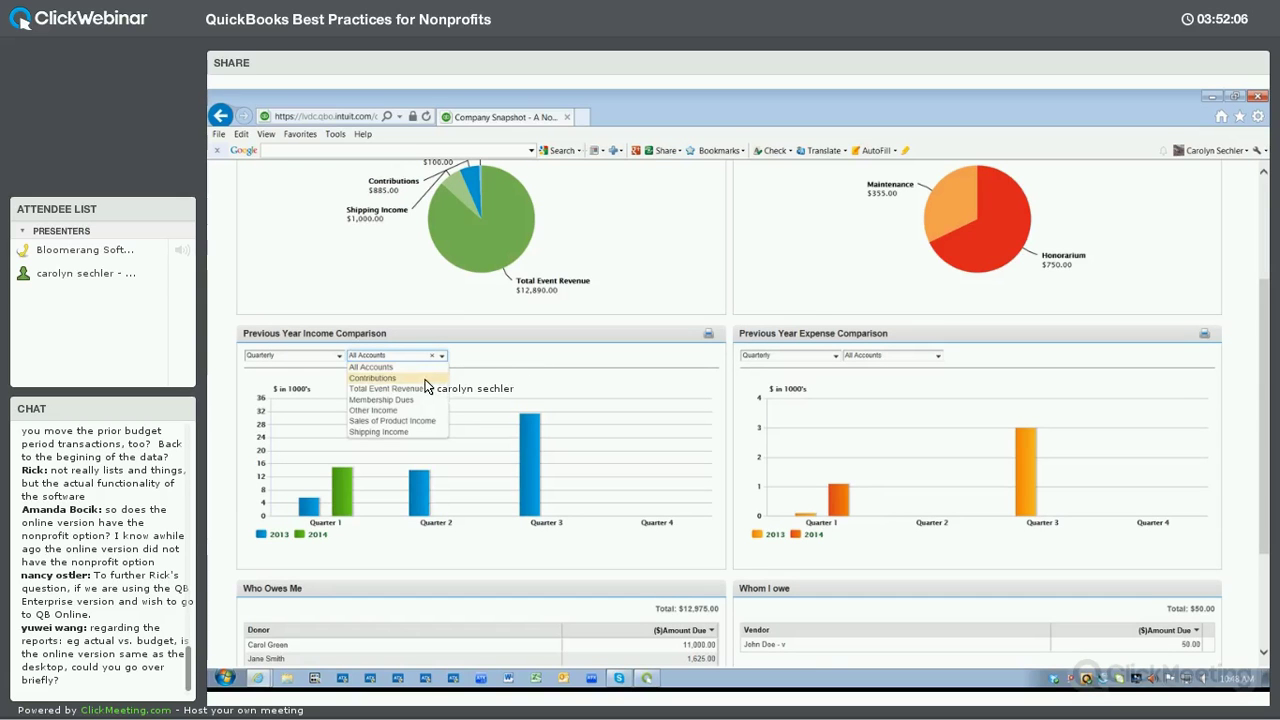
pyautogui.click(372, 378)
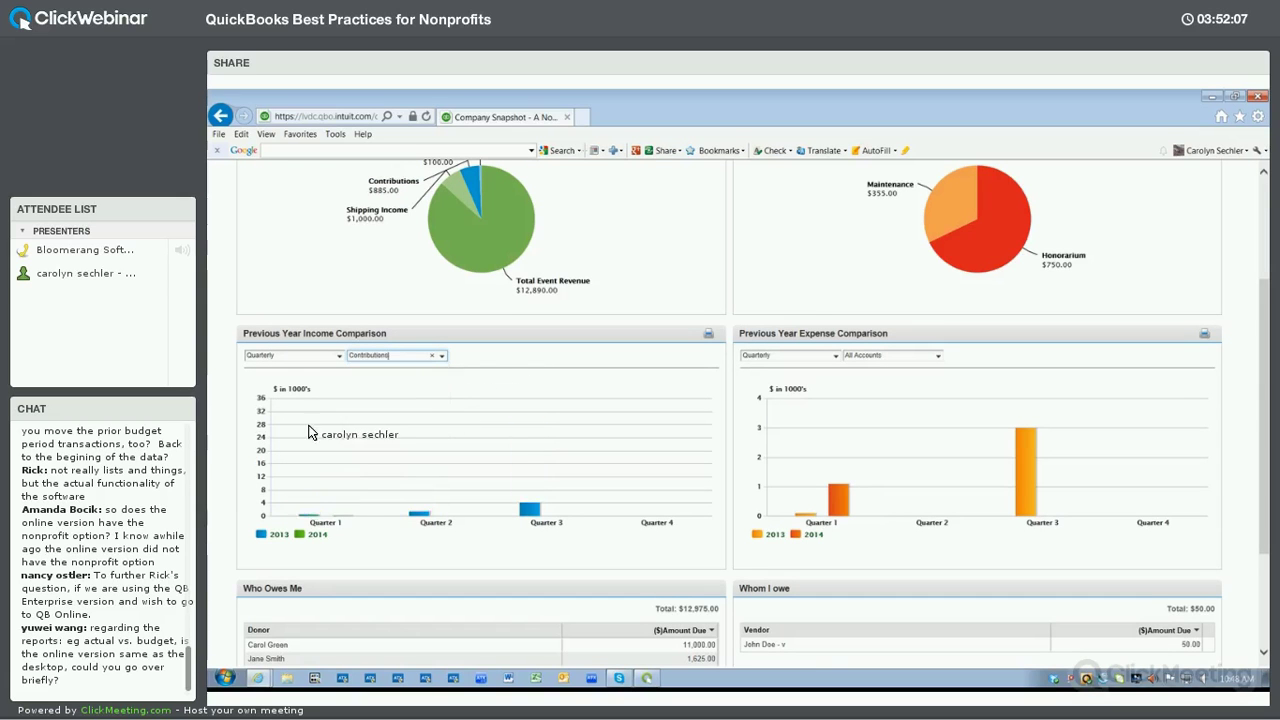
pyautogui.click(440, 356)
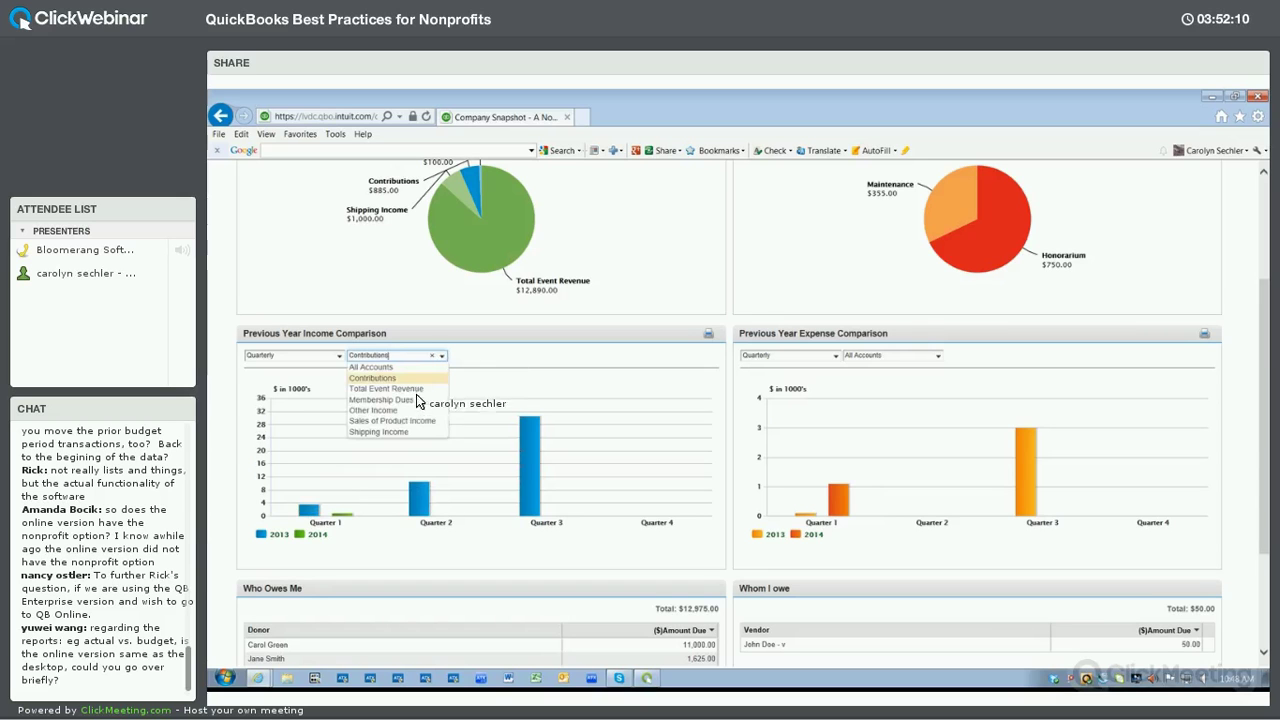
pyautogui.click(381, 400)
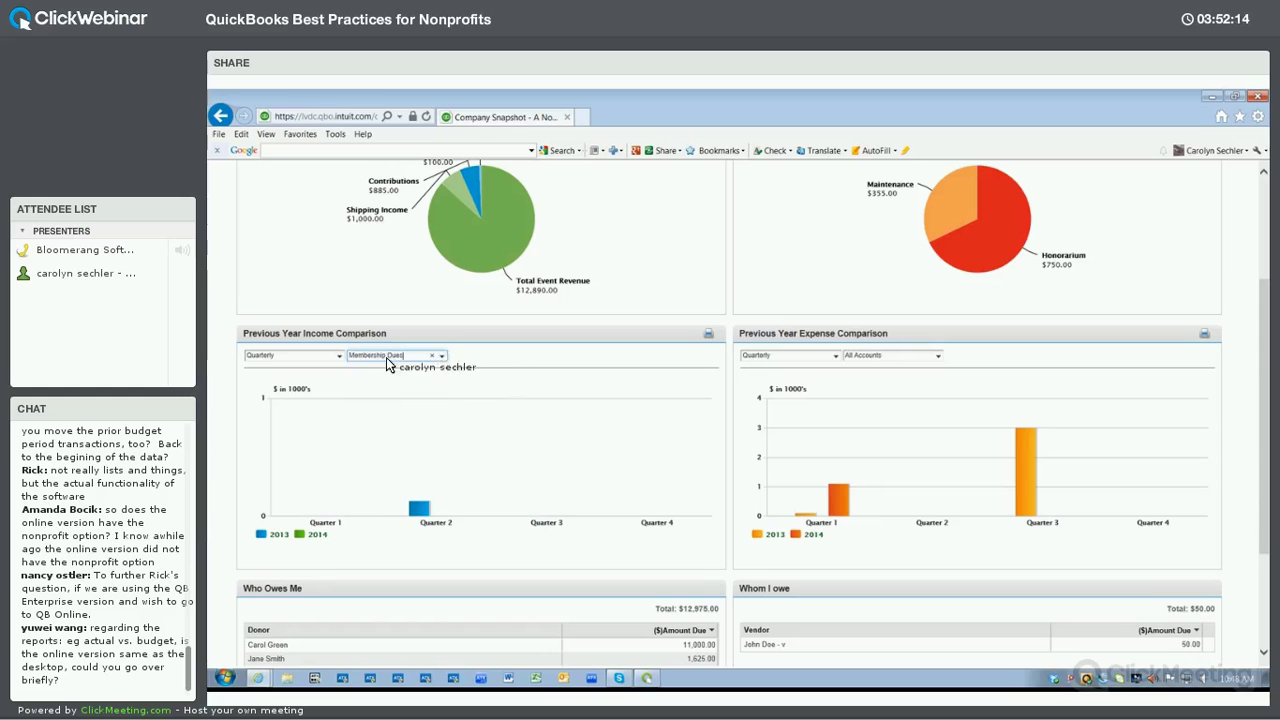
# Set the Previous Year Income Comparison to Monthly, view Sales of Product Income, and return it to All Accounts.
pyautogui.click(340, 358)
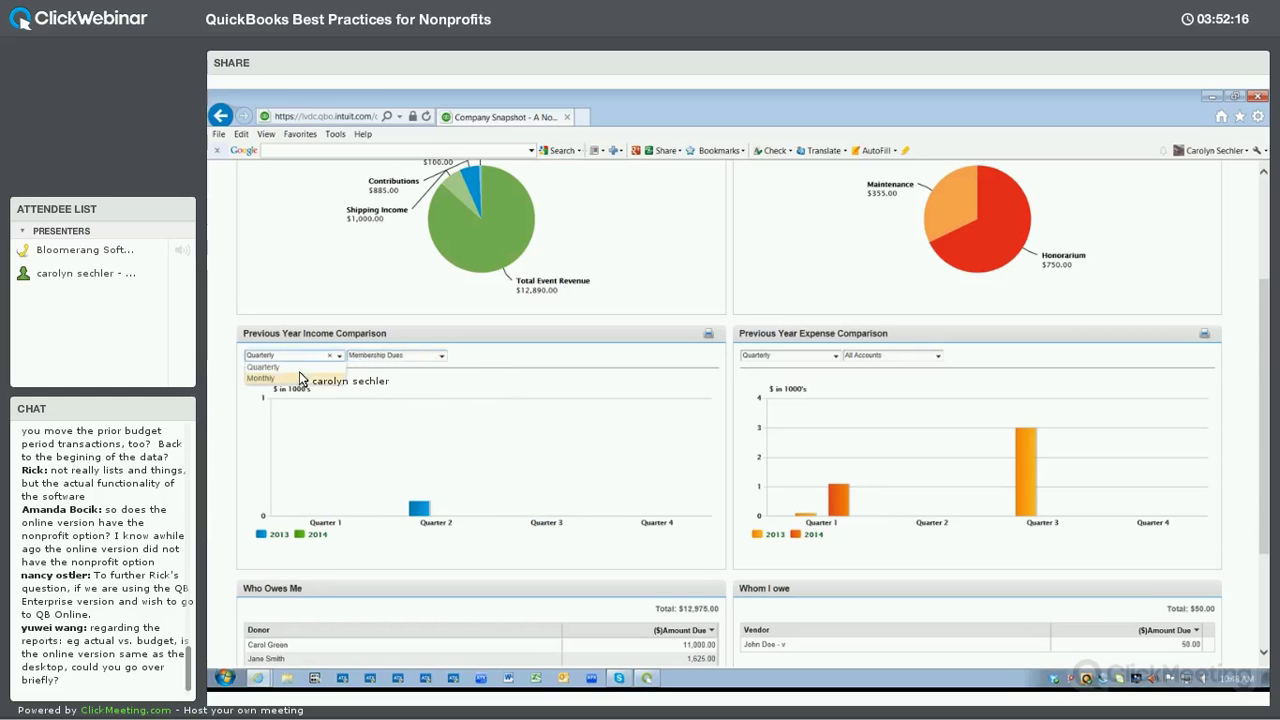
pyautogui.click(295, 380)
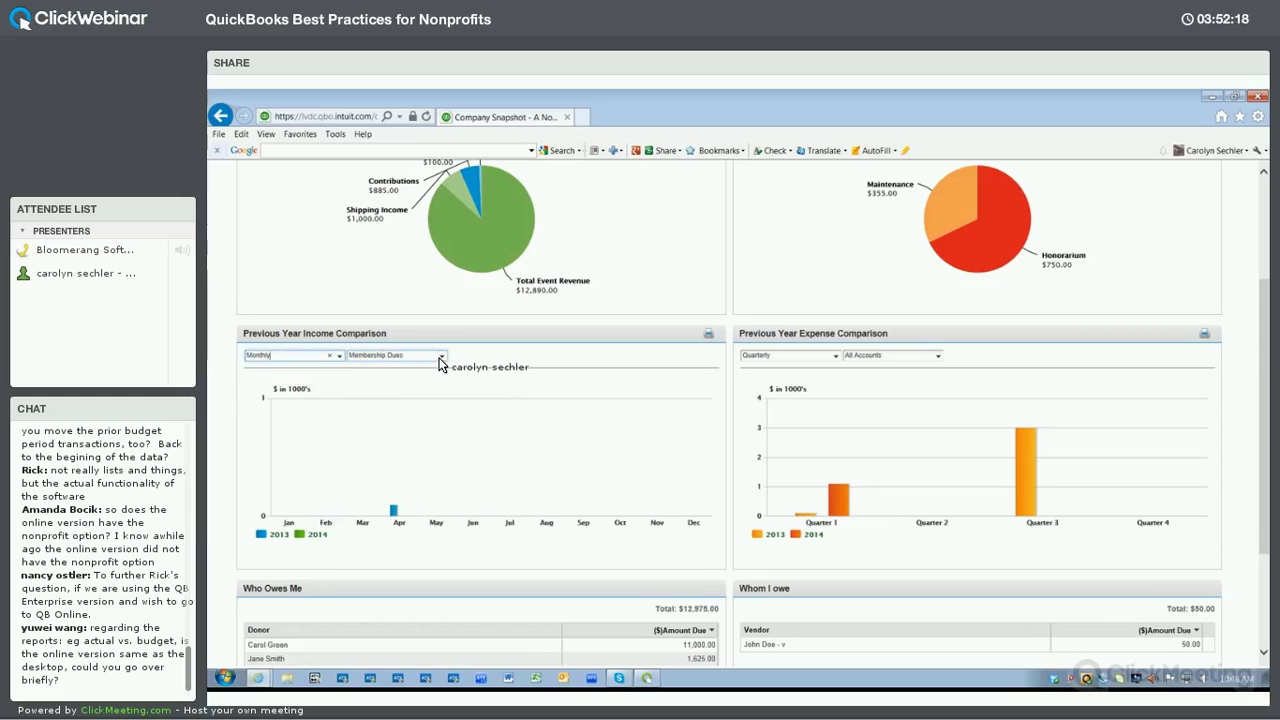
pyautogui.click(439, 357)
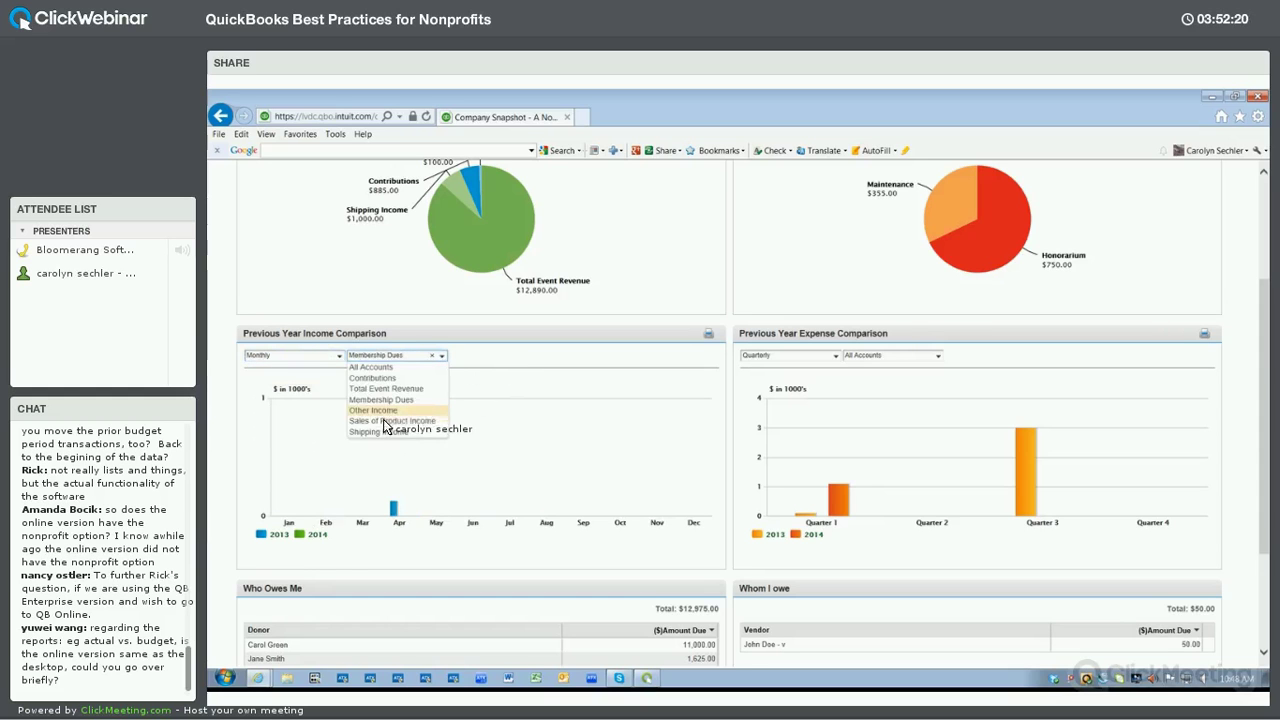
pyautogui.click(383, 423)
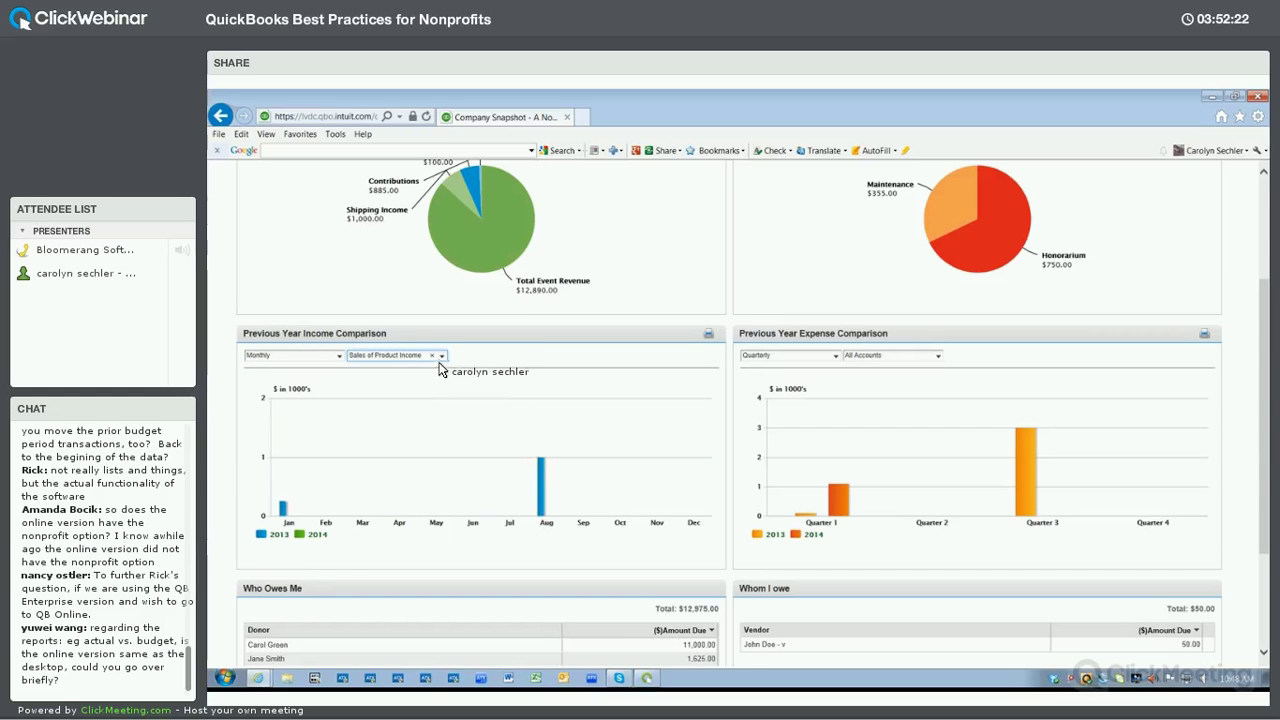
pyautogui.click(388, 356)
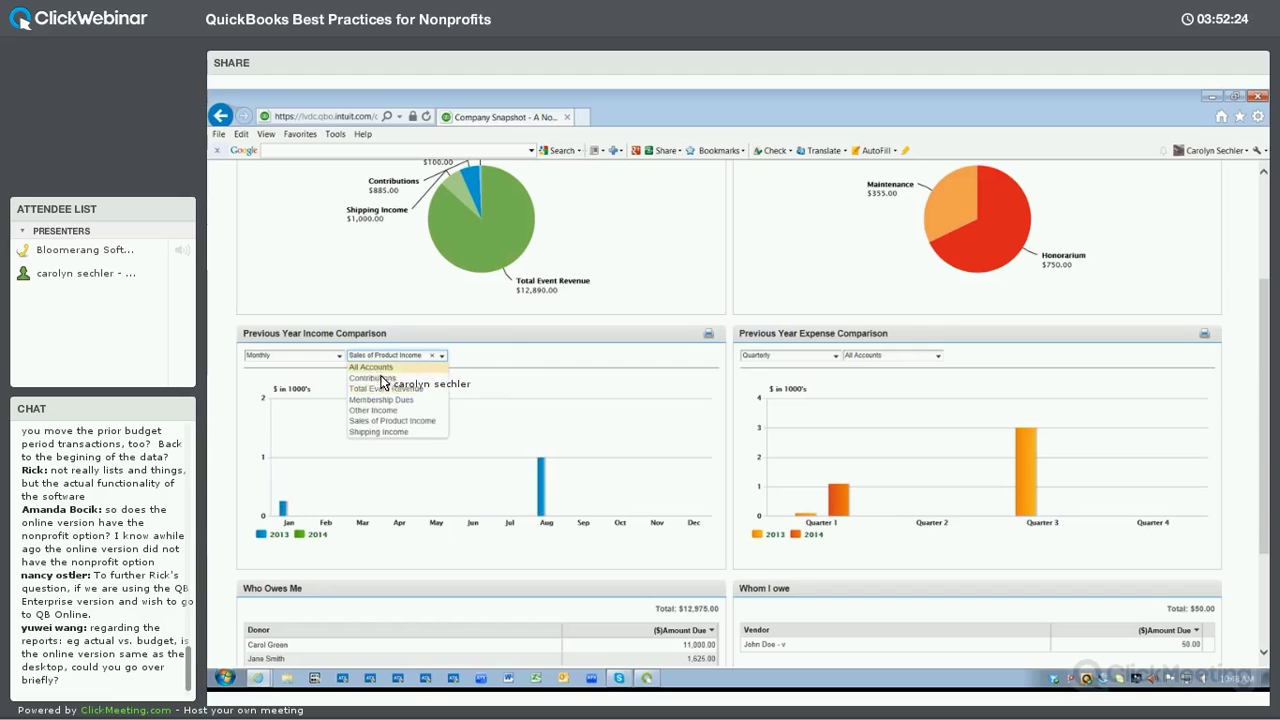
pyautogui.click(383, 366)
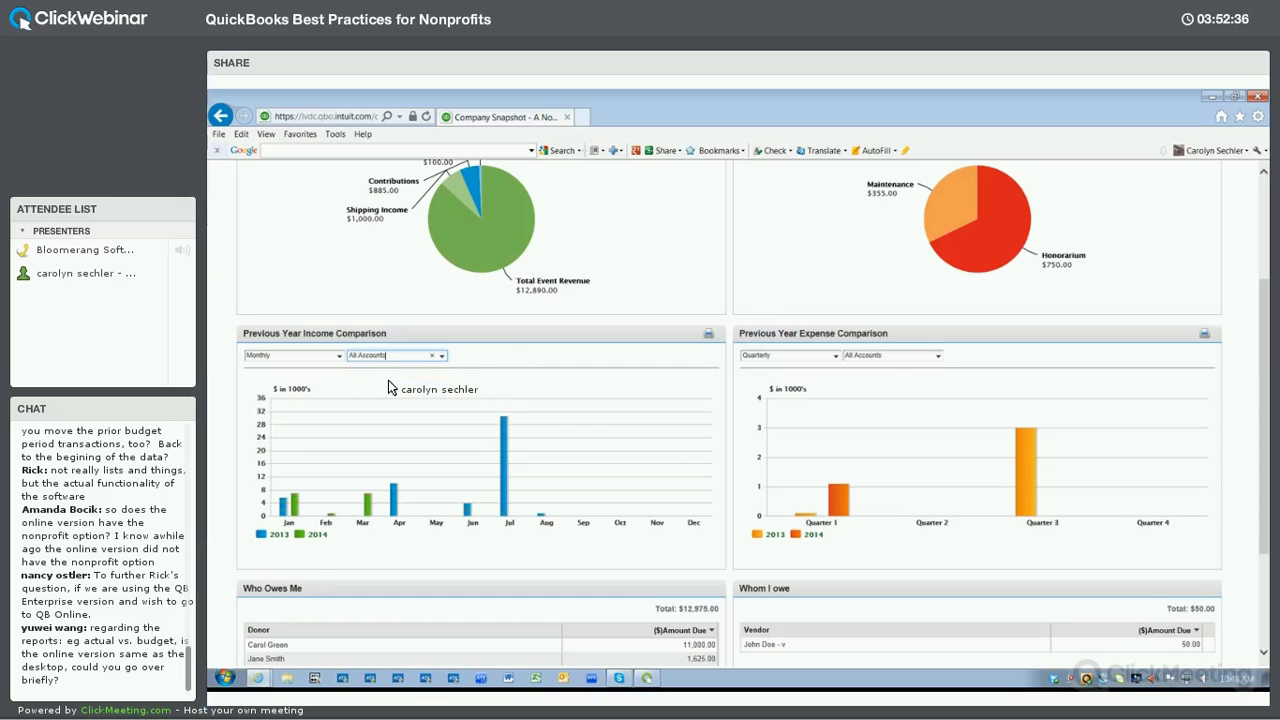
# Open the company's Chart of Accounts and review the account names, types and balances.
pyautogui.scroll(3, 255, 210)
pyautogui.moveTo(272, 199)
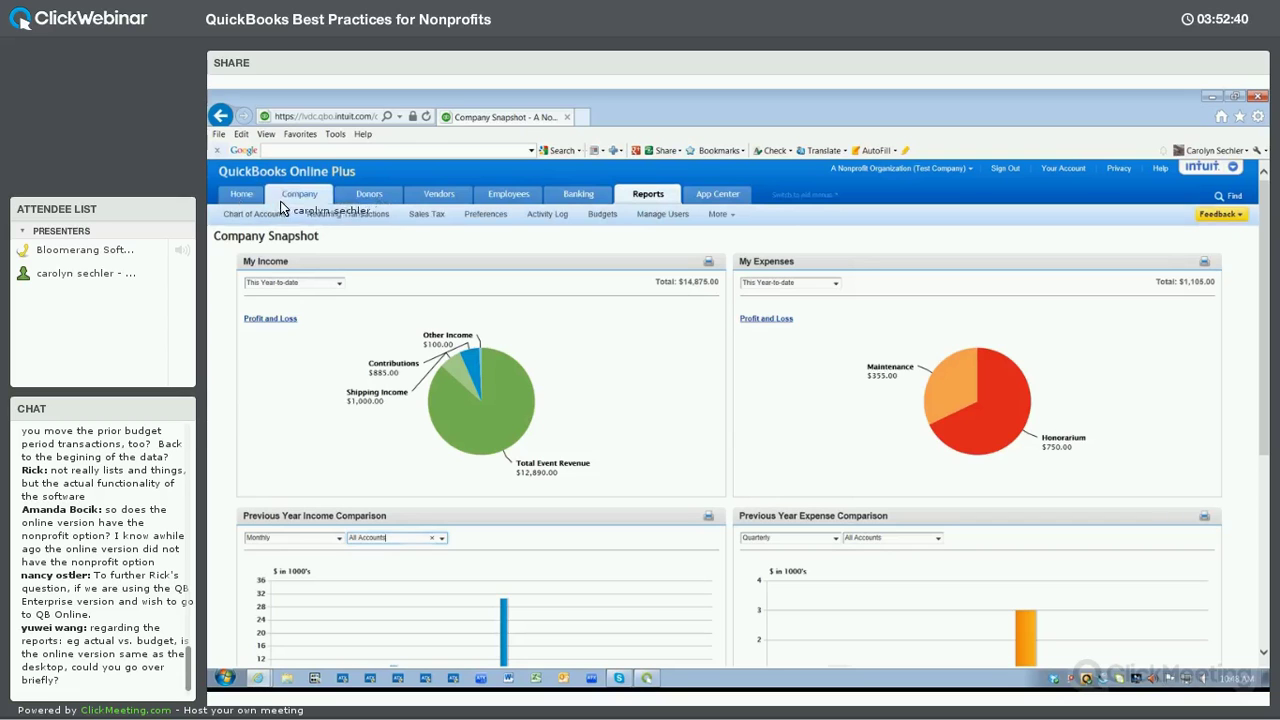
pyautogui.click(276, 212)
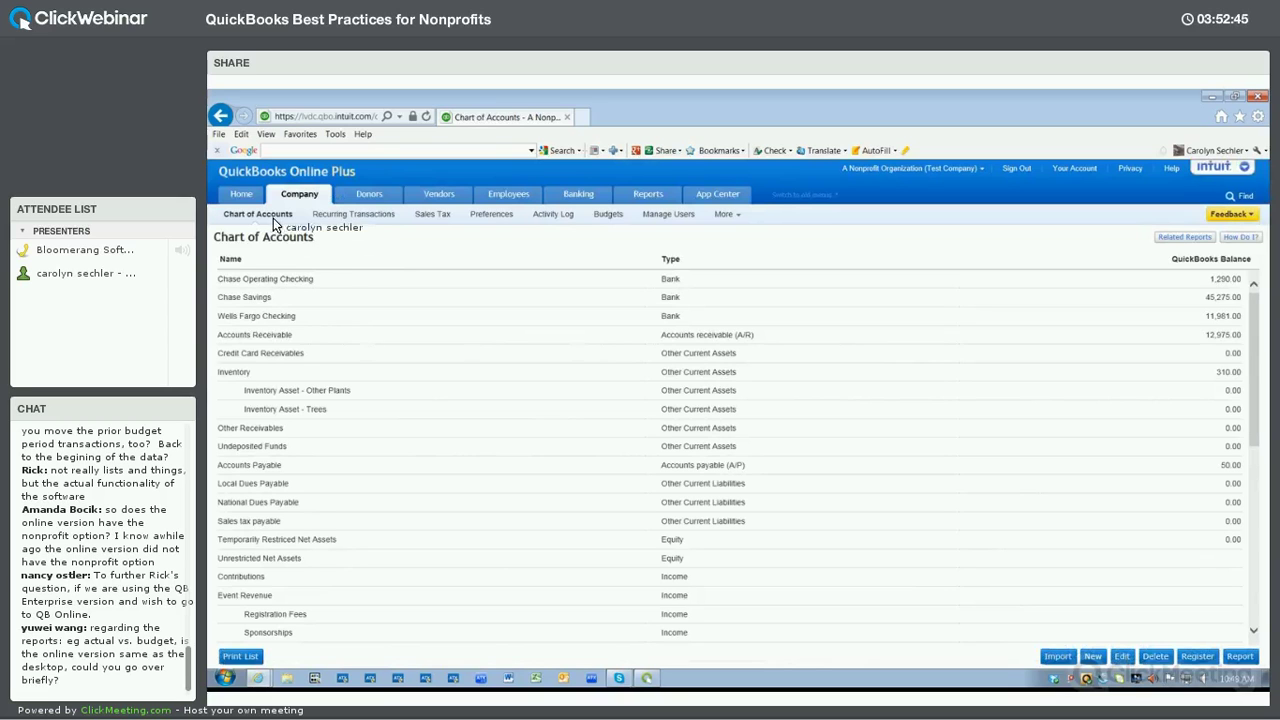
pyautogui.moveTo(301, 200)
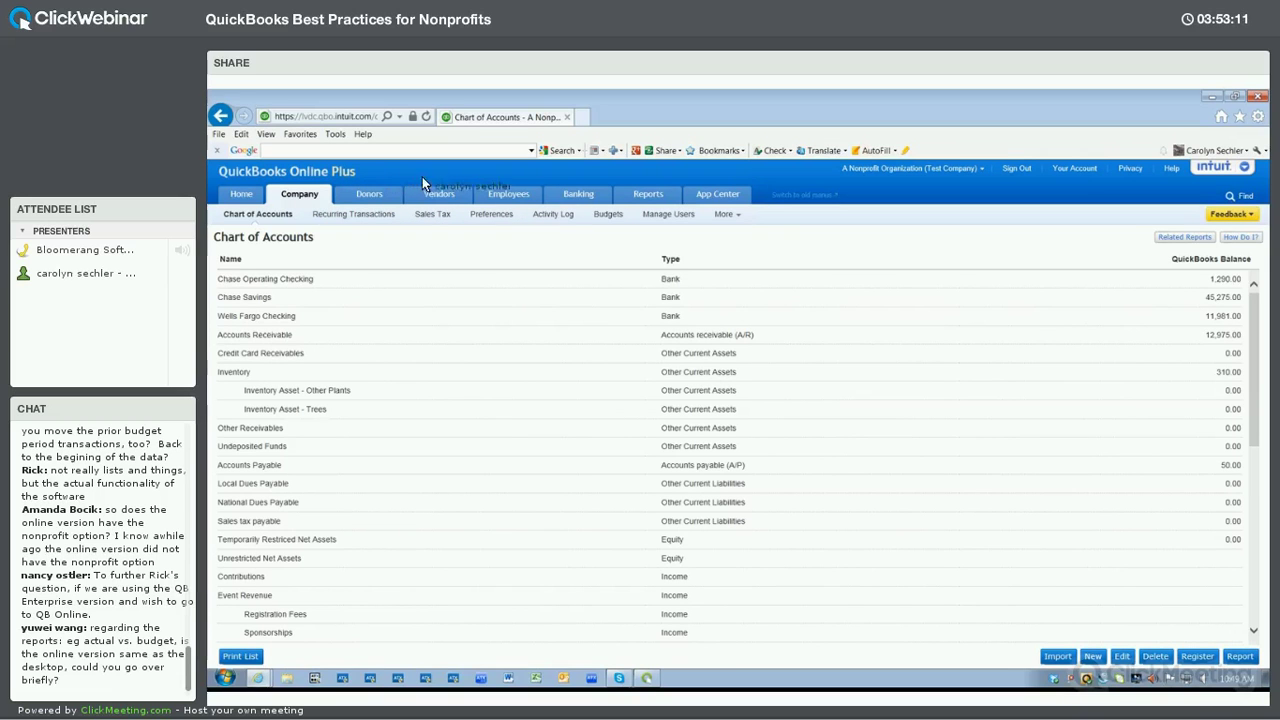
pyautogui.click(810, 196)
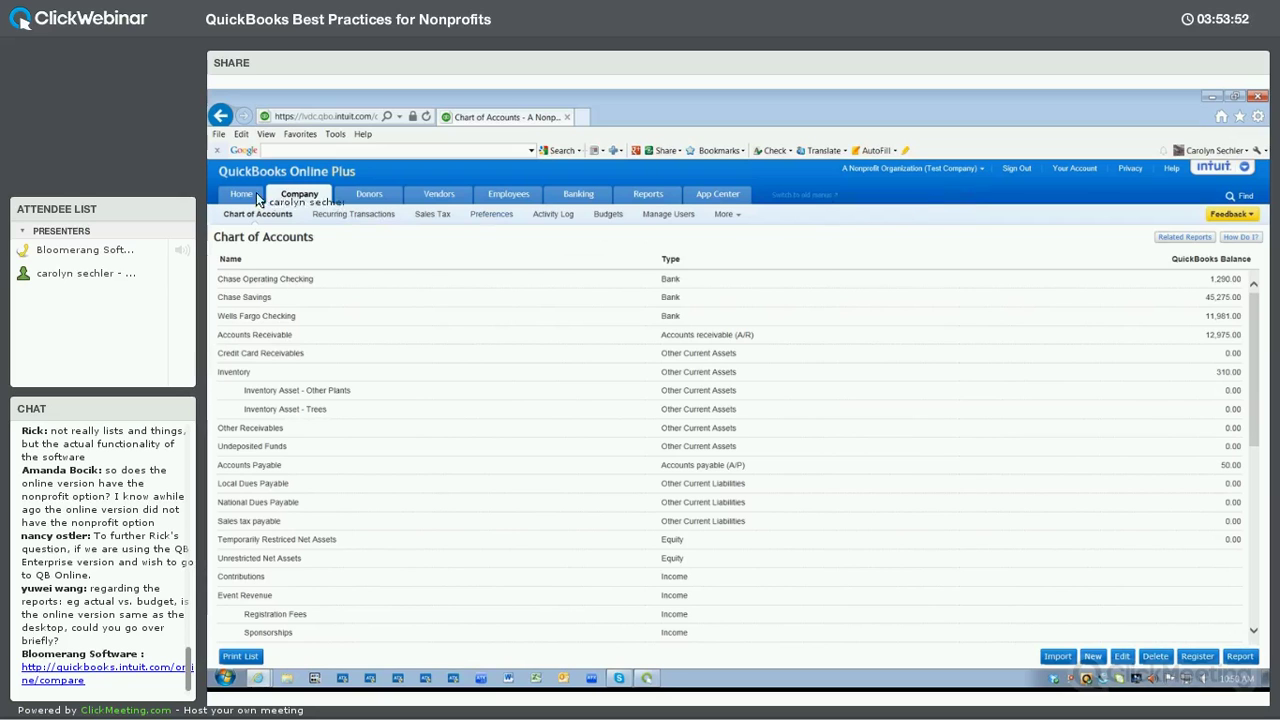
# Return to the Home page and look over its to-do lists, Money In/Out diagram and recent transactions.
pyautogui.click(358, 194)
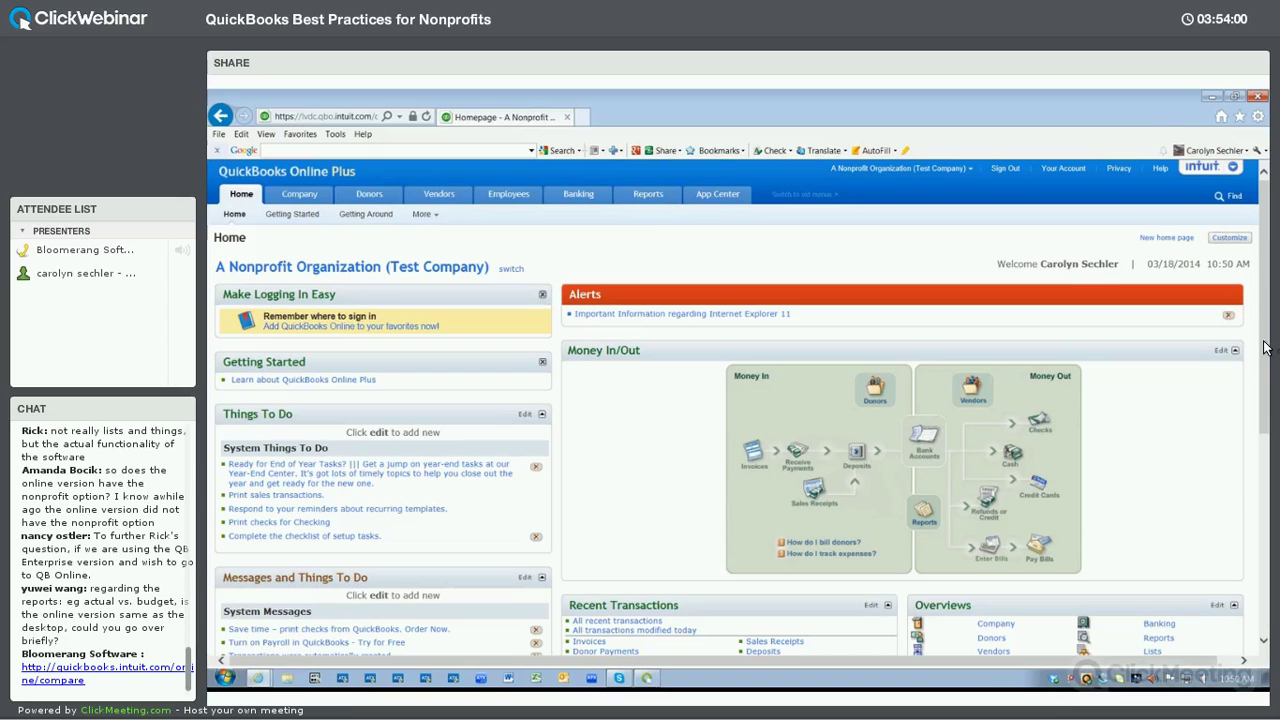
pyautogui.scroll(-3, 1265, 363)
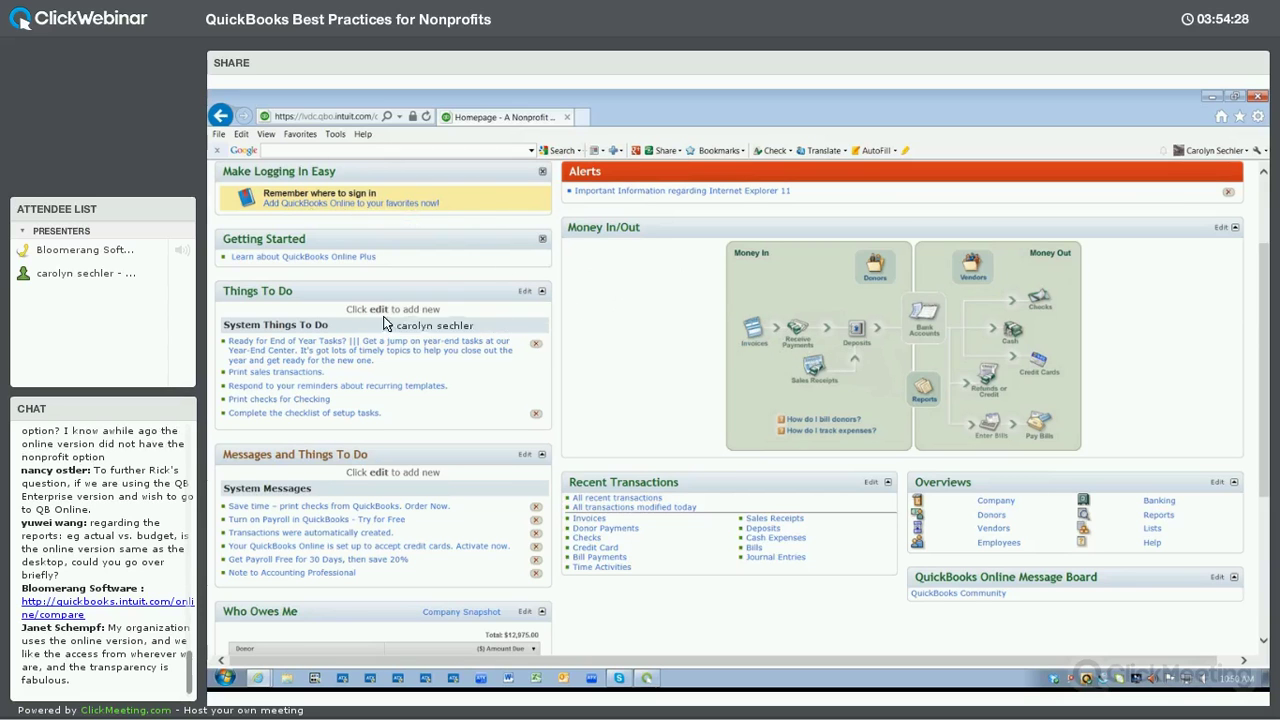
pyautogui.scroll(3, 527, 192)
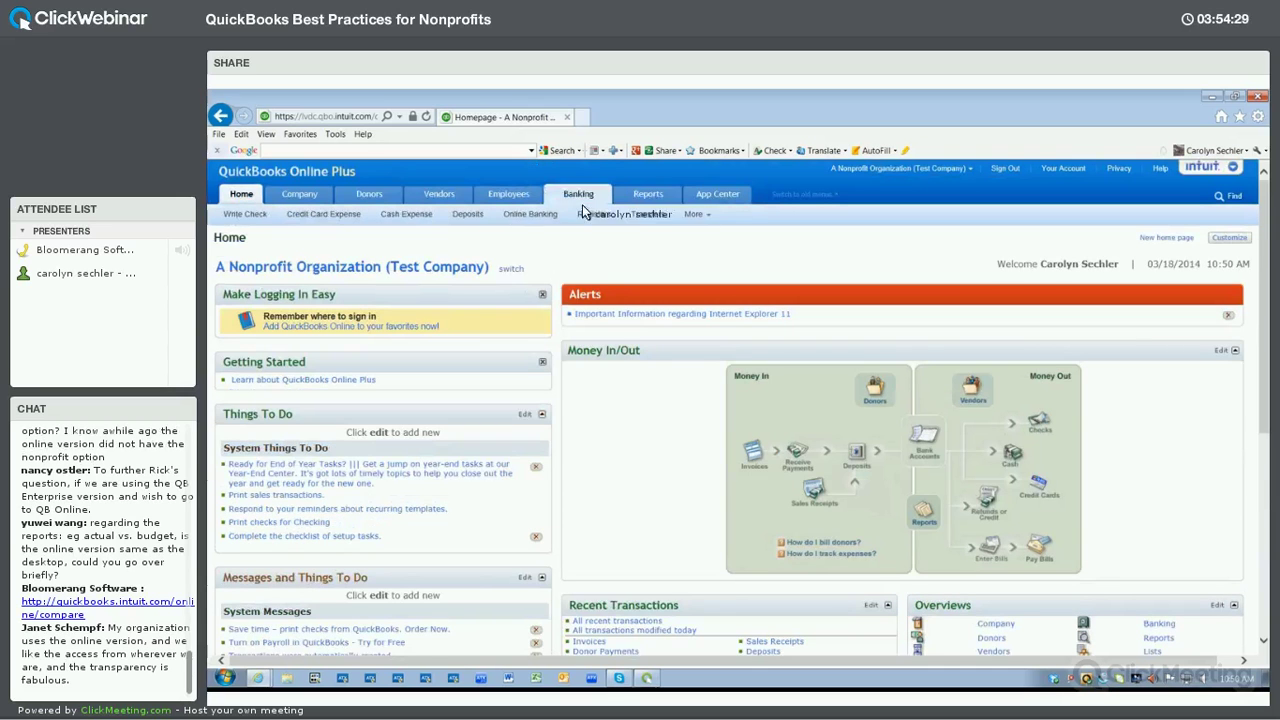
# Show the Profit and Loss report, and locate Budget vs. Actuals in the Budgets category of the Report List.
pyautogui.click(399, 216)
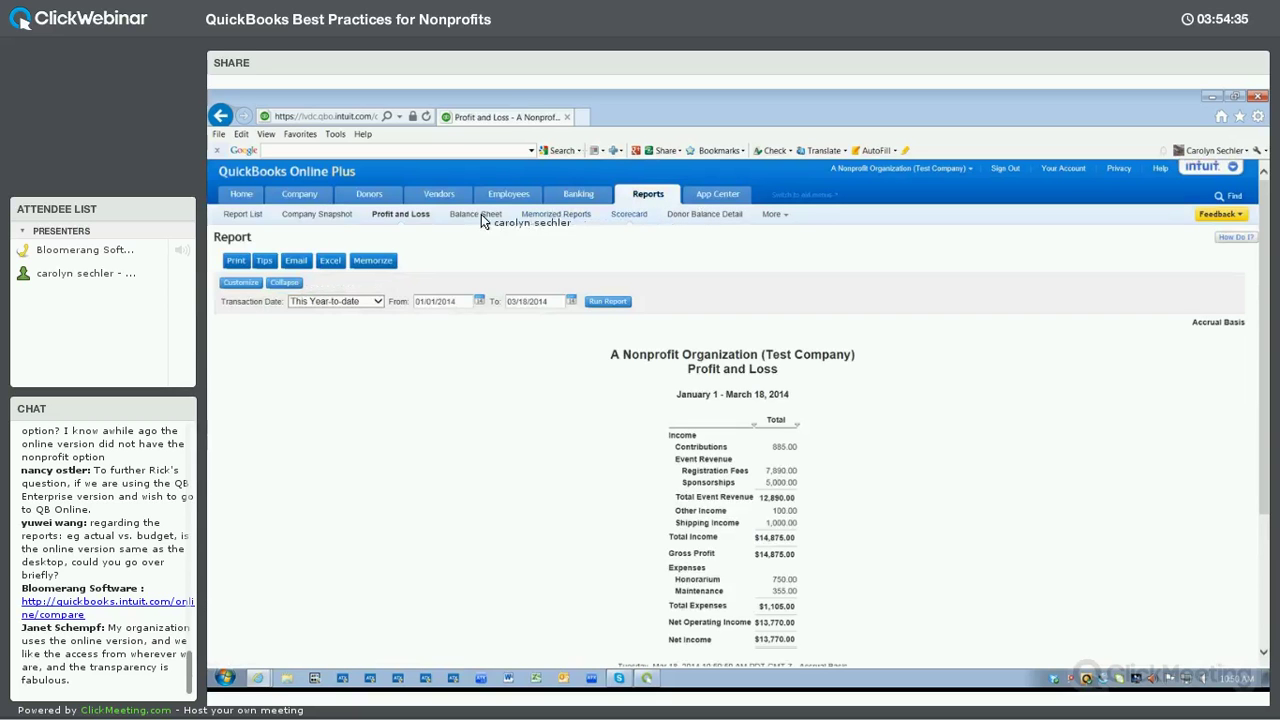
pyautogui.click(240, 214)
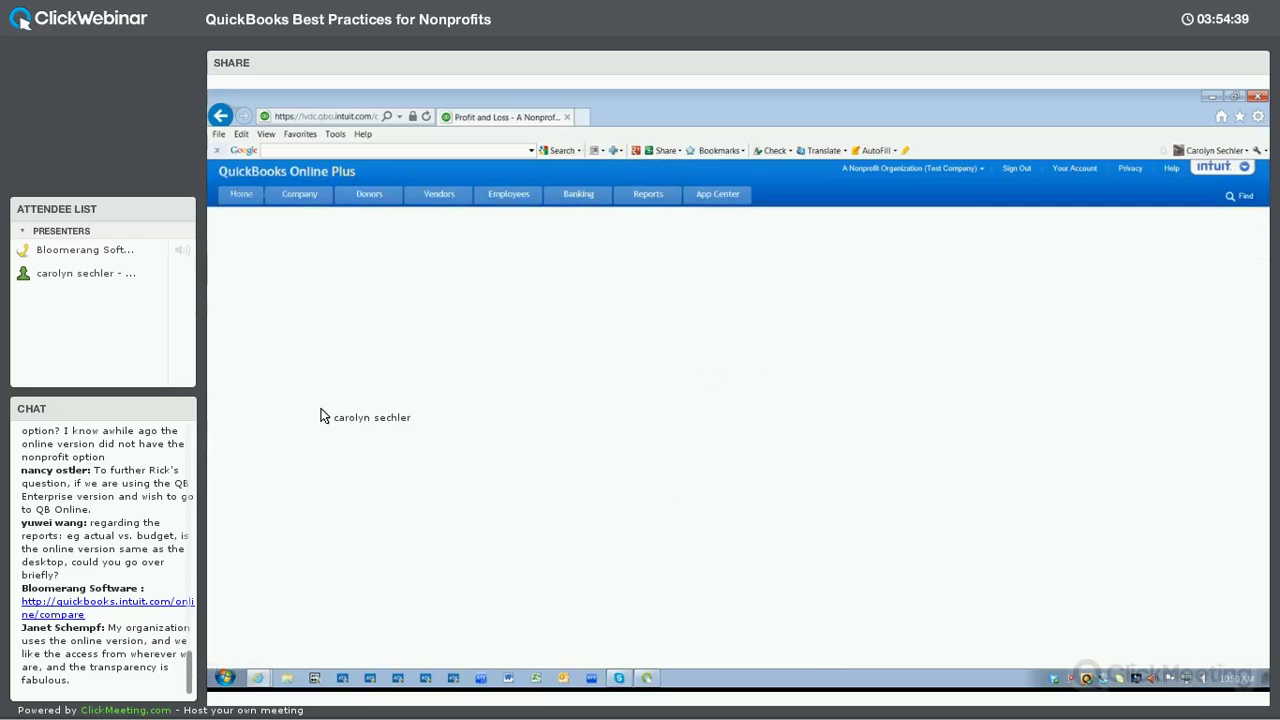
pyautogui.click(245, 470)
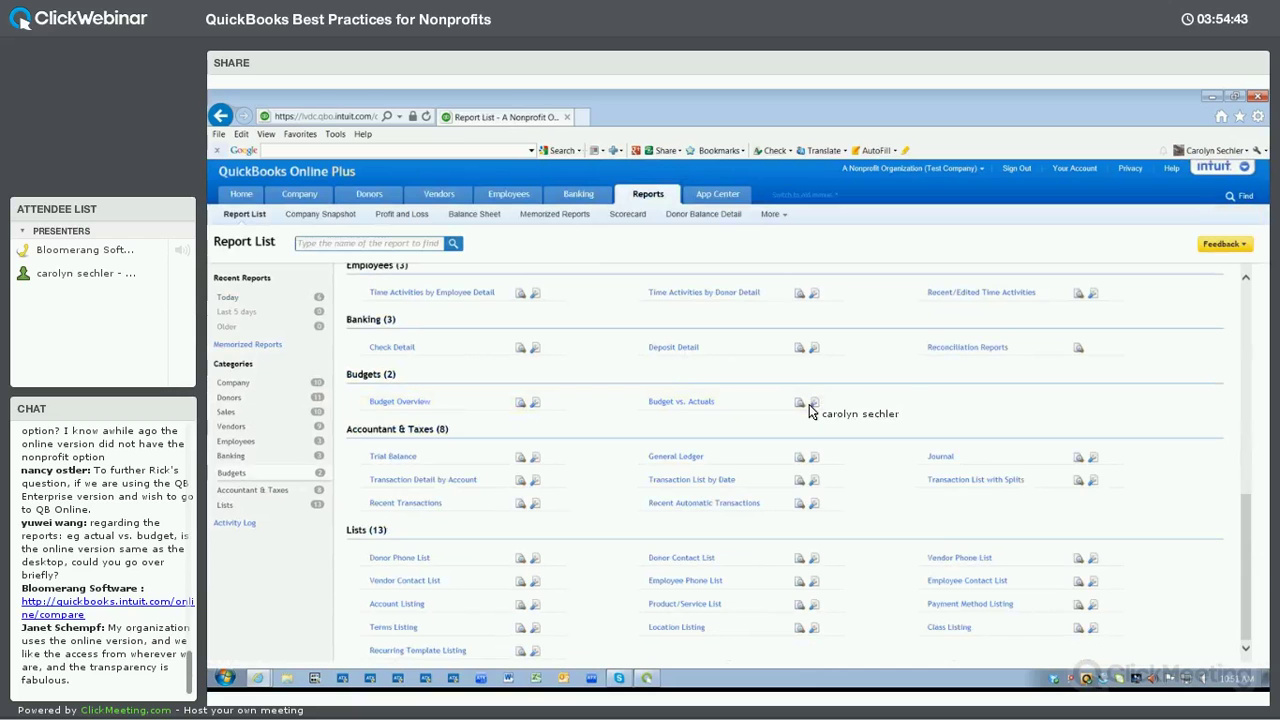
pyautogui.click(813, 403)
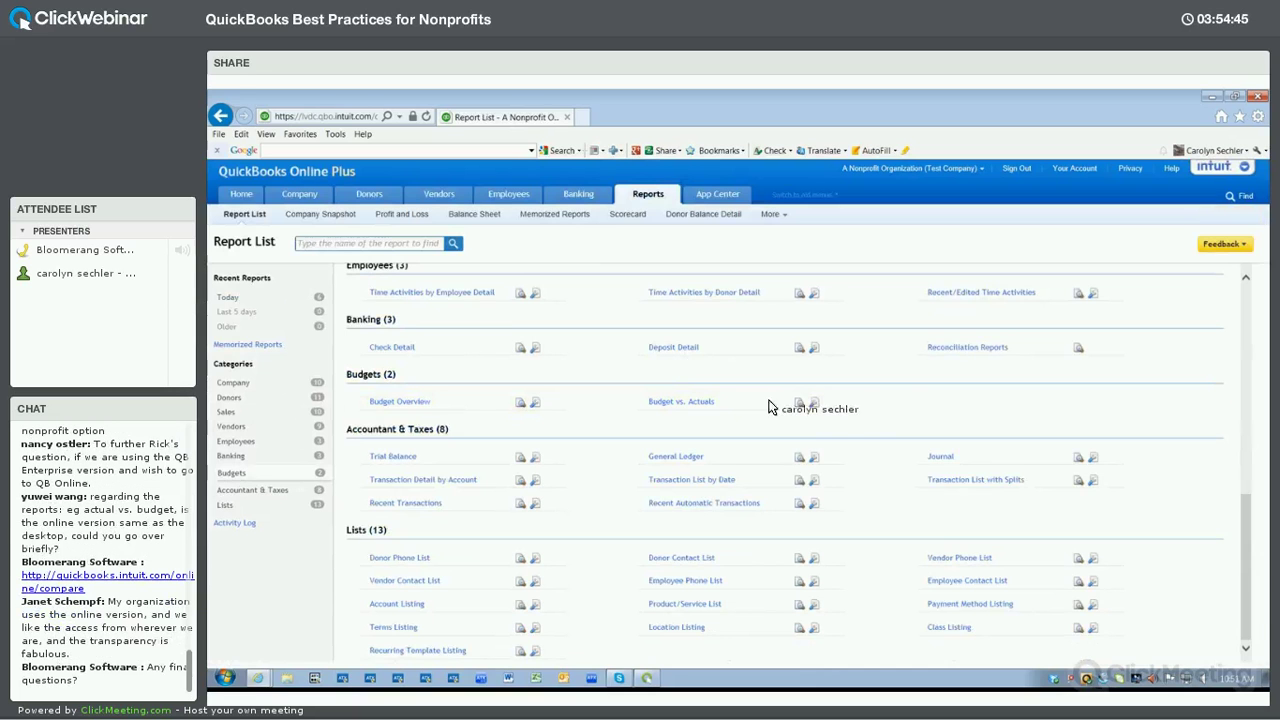
# Customize Budget vs. Actuals to show Classes vs. Total with $ Remaining and % Remaining subcolumns, and run the report.
pyautogui.click(765, 402)
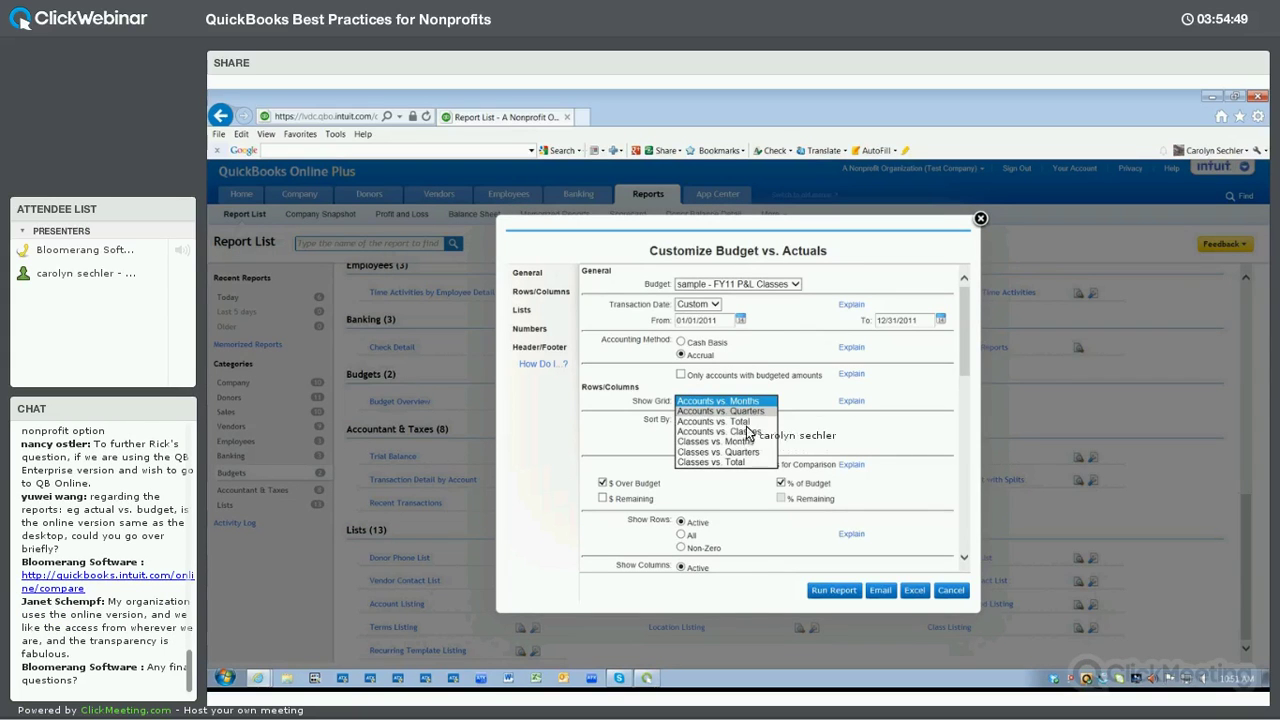
pyautogui.click(740, 411)
pyautogui.click(762, 401)
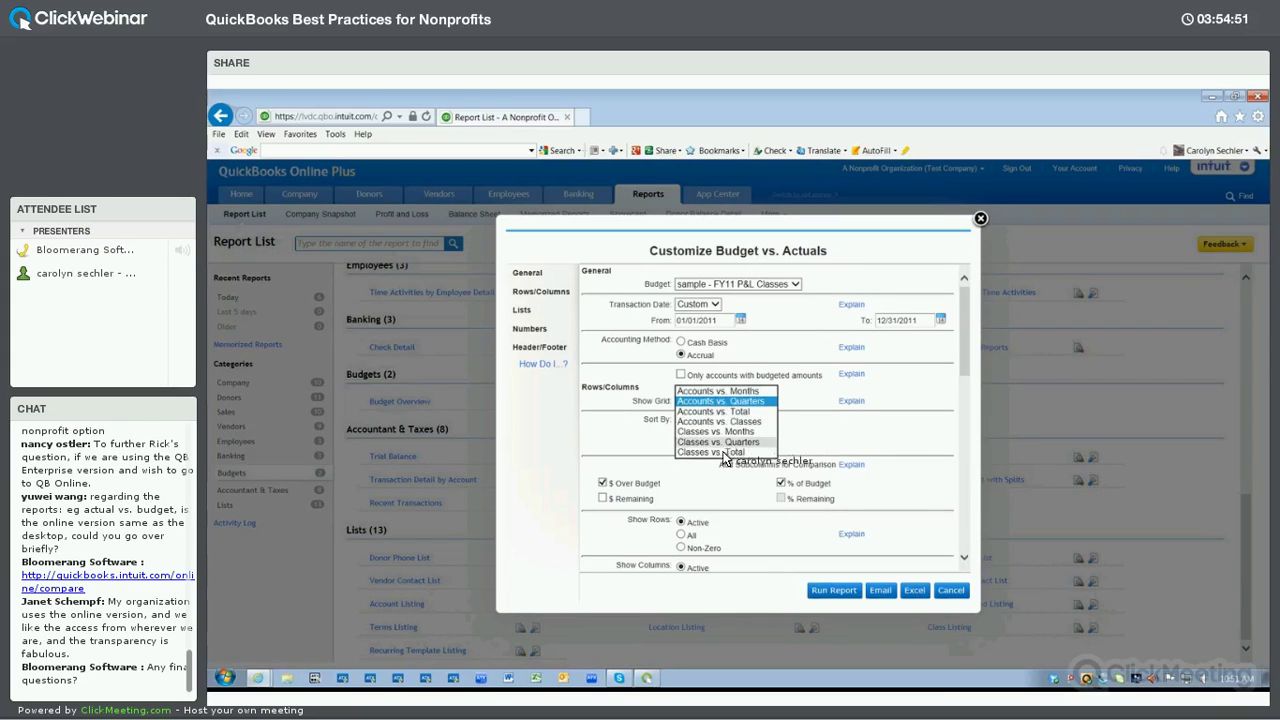
pyautogui.click(650, 492)
pyautogui.click(603, 498)
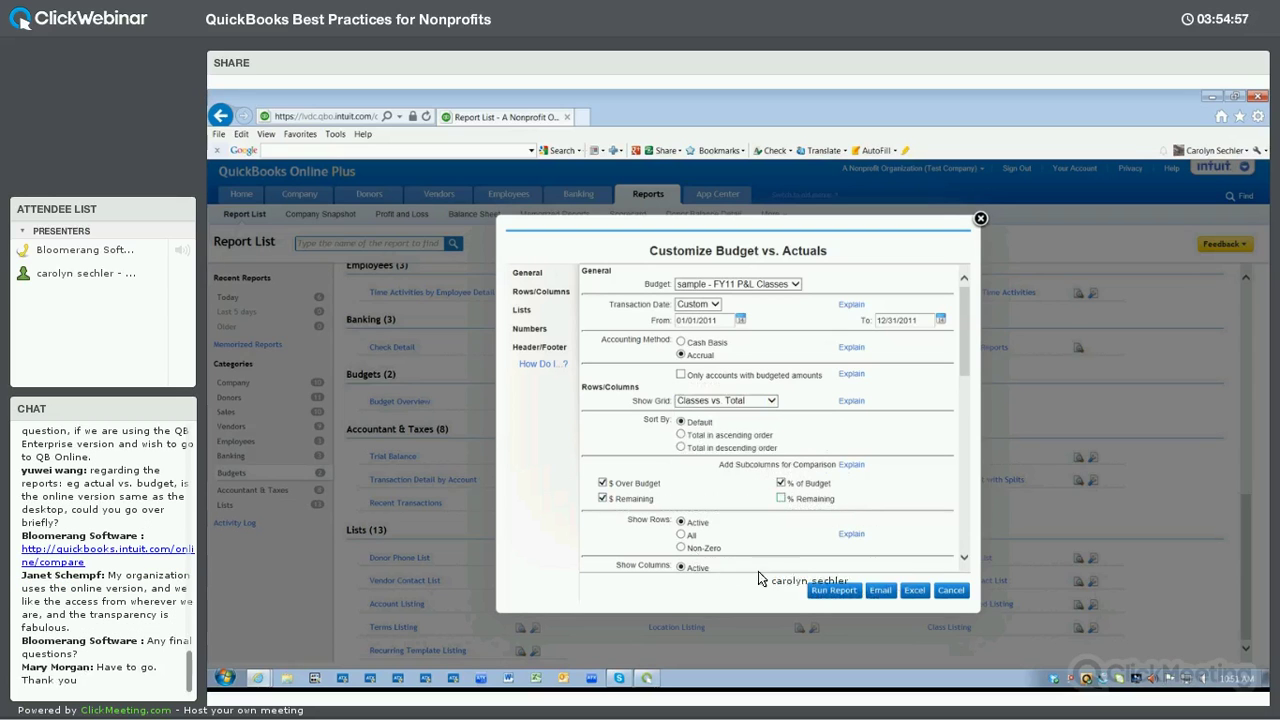
pyautogui.click(781, 497)
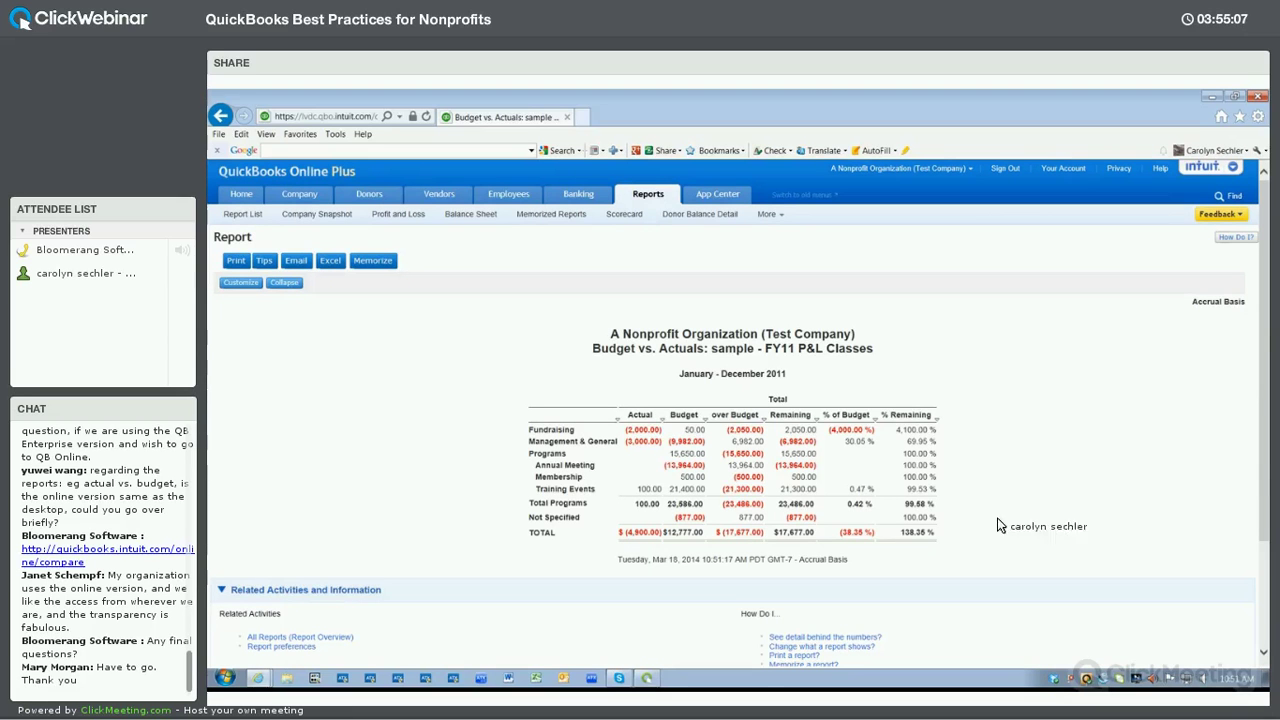
# Show the Memorize Report options for Budget vs. Actuals, cancel them, and collapse the report's class rows.
pyautogui.click(371, 264)
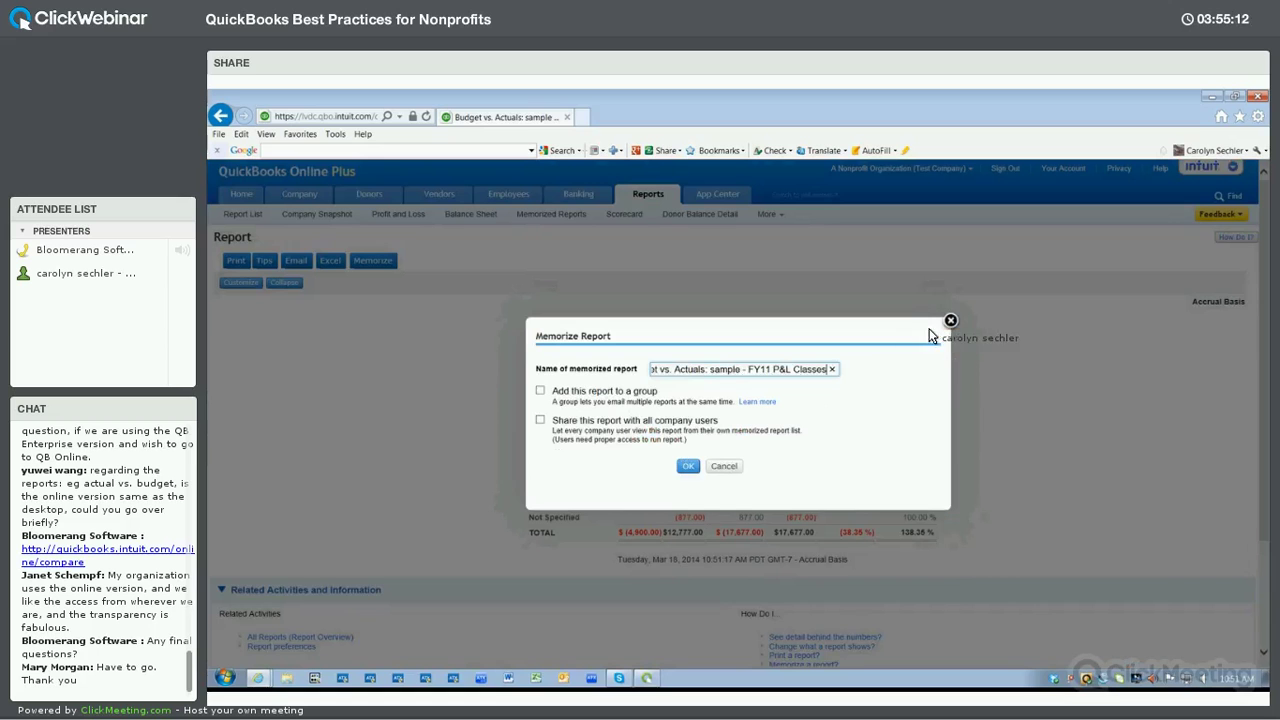
pyautogui.click(724, 466)
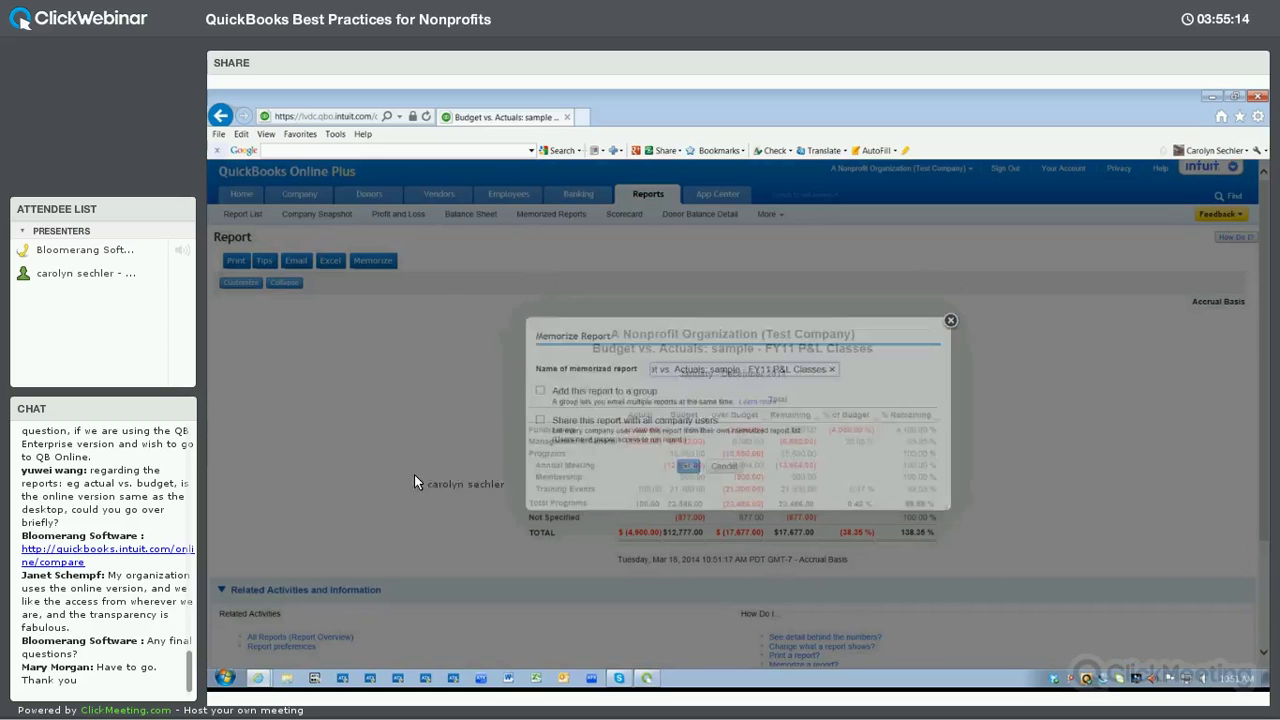
pyautogui.click(280, 286)
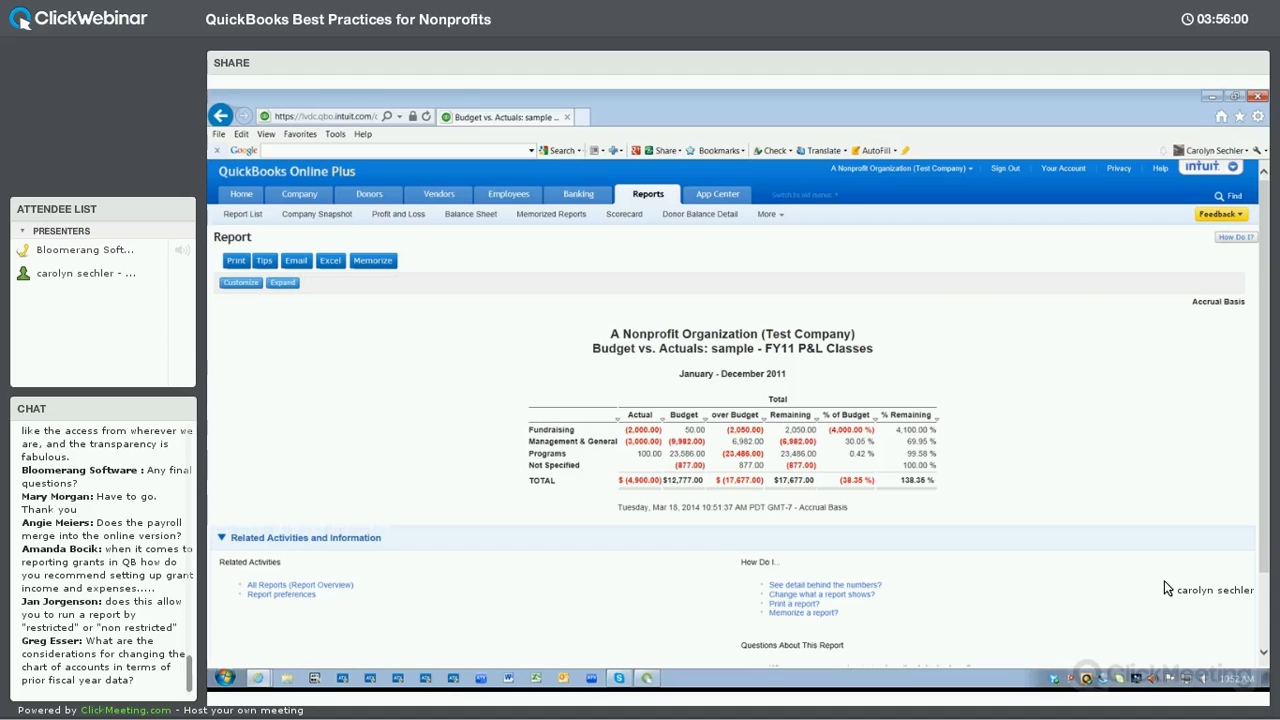
# Open the Online Banking page and look over its connection instructions and the unconnected bank accounts.
pyautogui.click(576, 196)
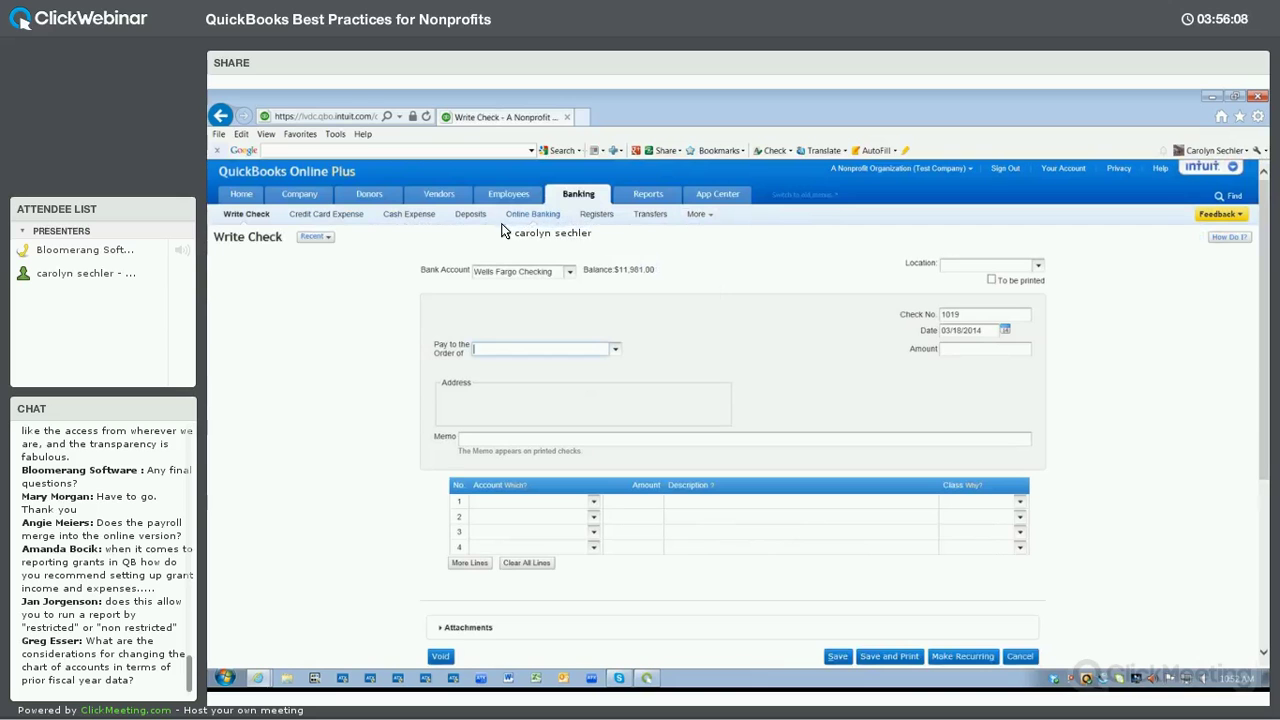
pyautogui.click(532, 214)
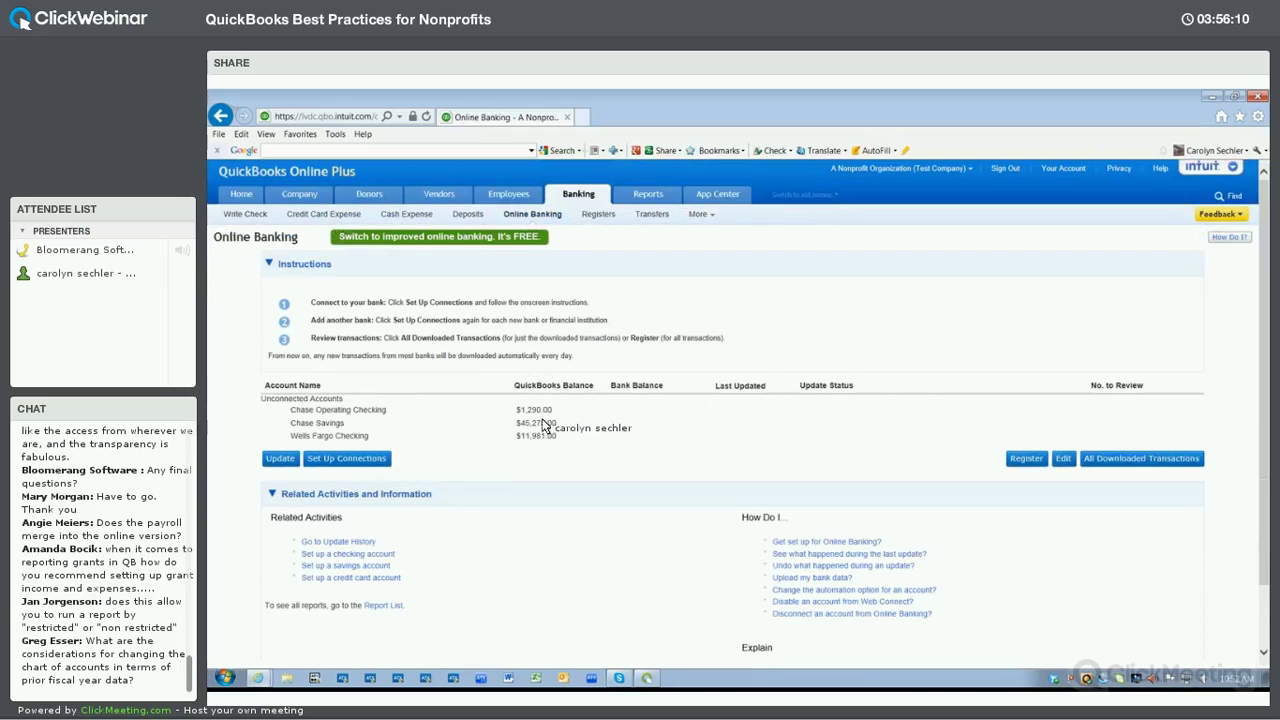
pyautogui.click(249, 197)
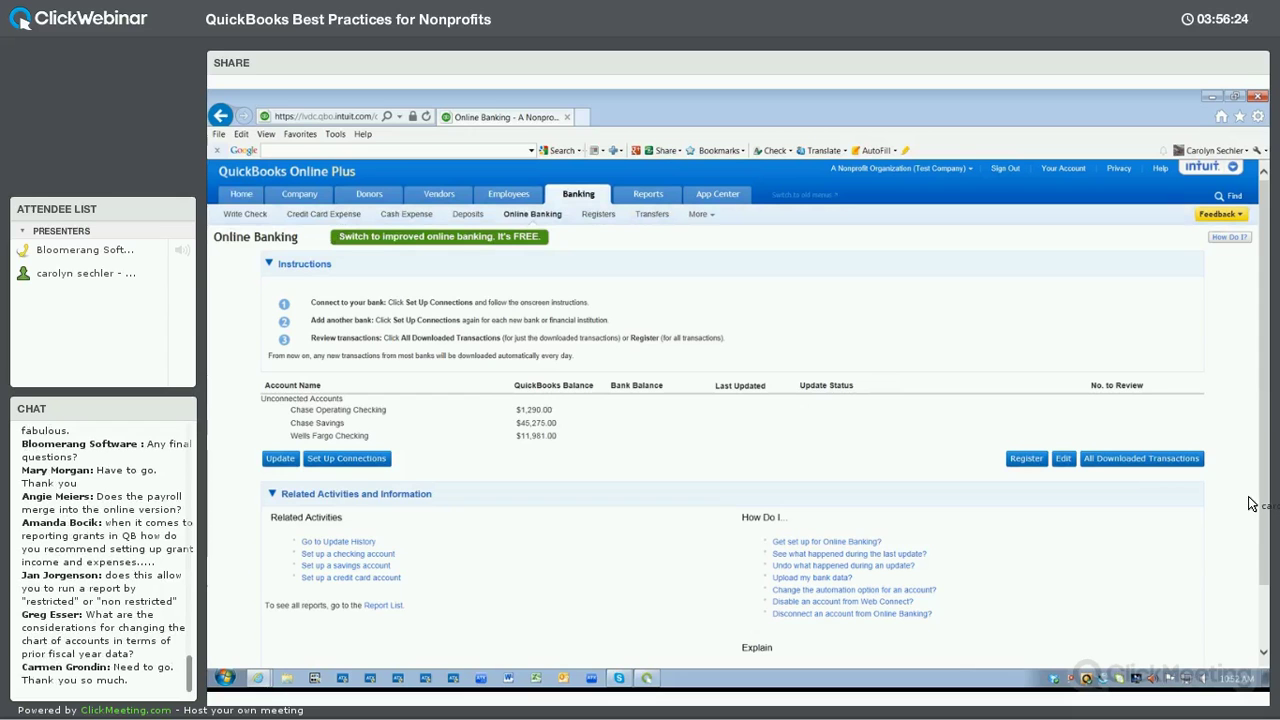
# Run the Profit and Loss by Class report filtered to the Programs:Training Events class.
pyautogui.click(656, 202)
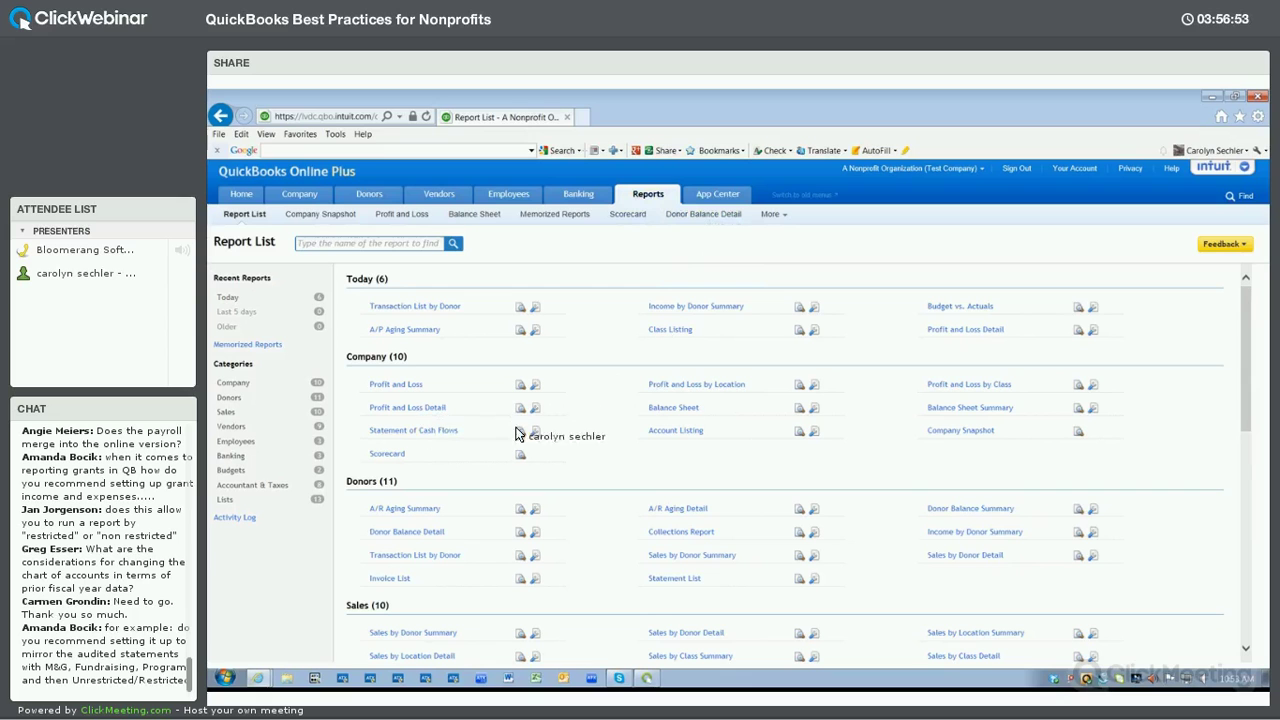
pyautogui.click(966, 384)
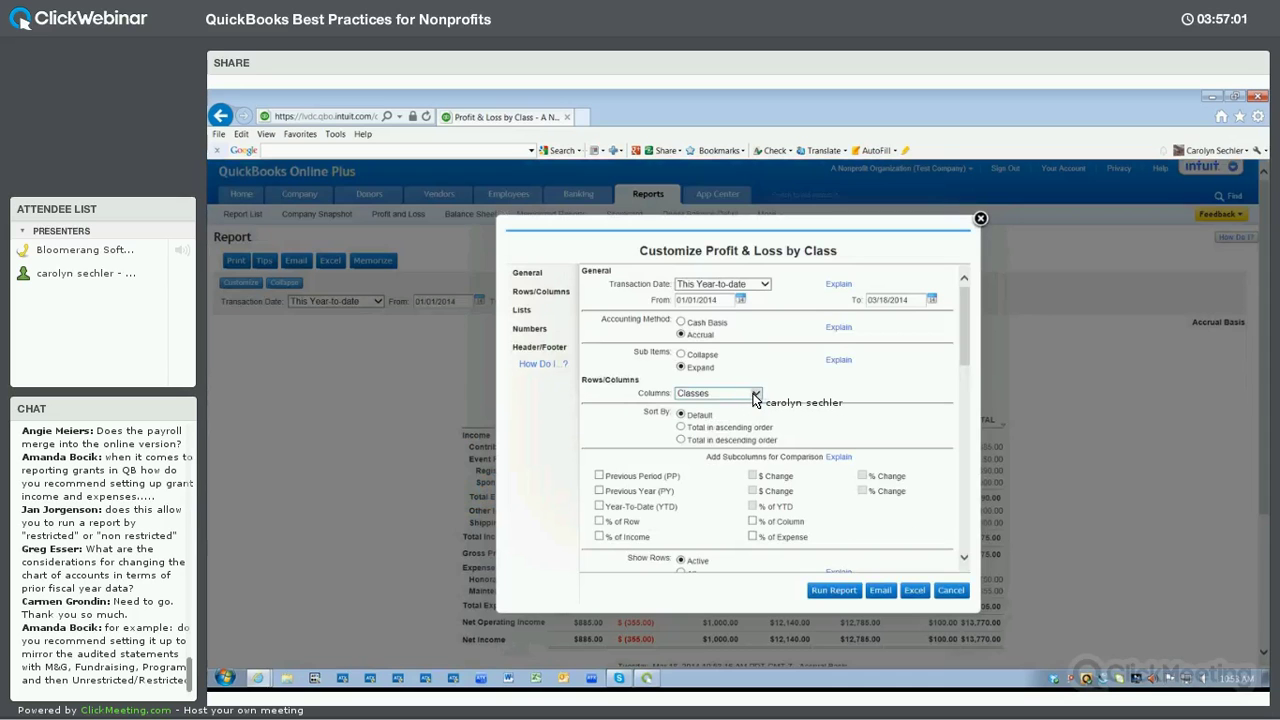
pyautogui.click(752, 395)
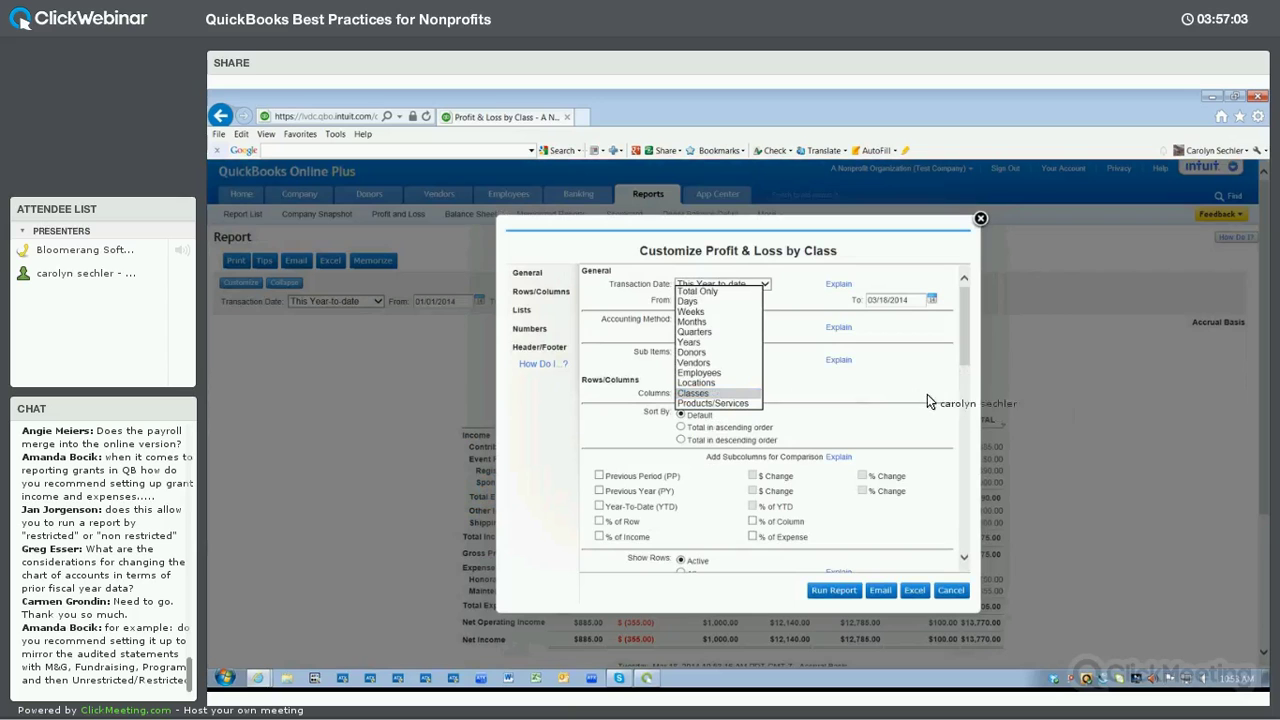
pyautogui.scroll(-5, 924, 389)
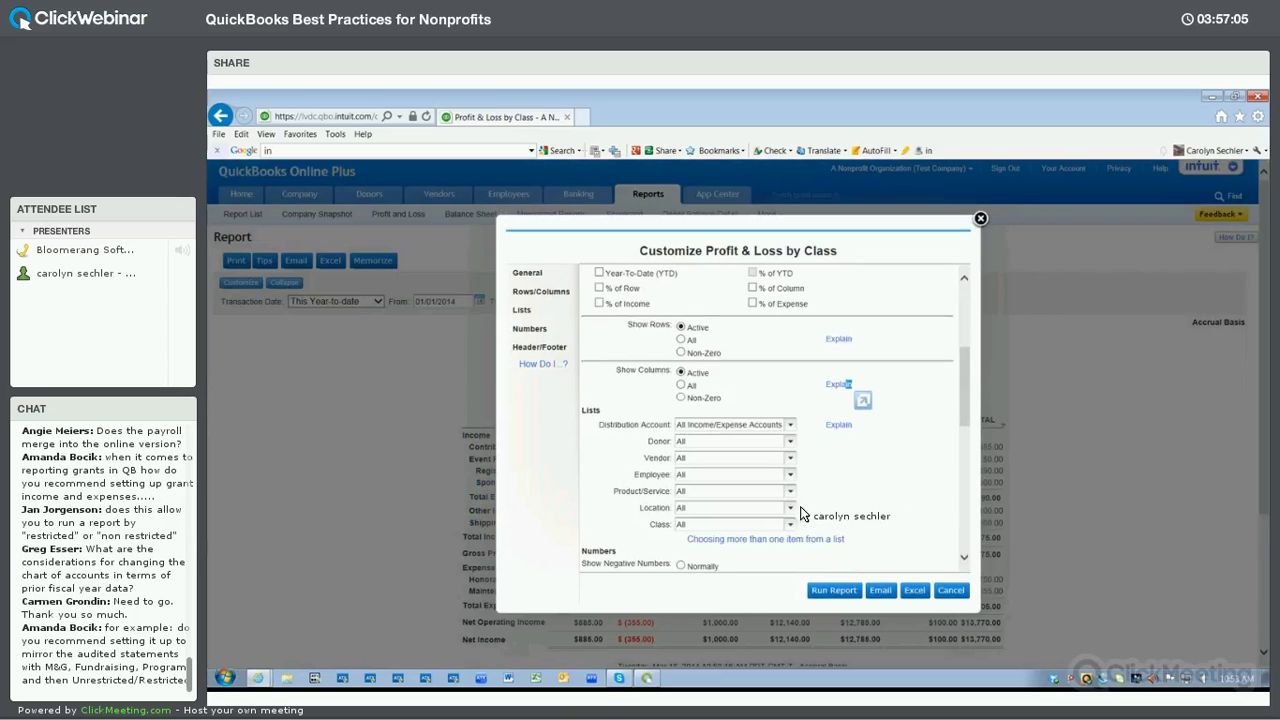
pyautogui.click(774, 525)
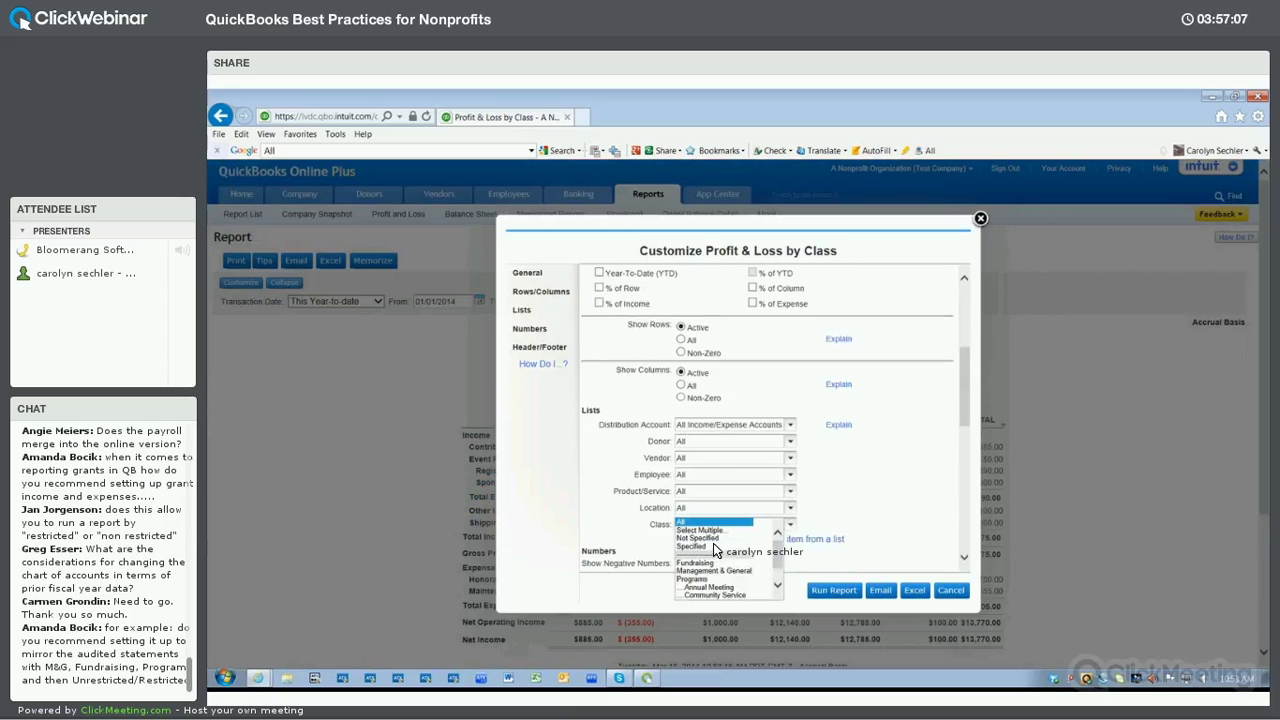
pyautogui.click(714, 546)
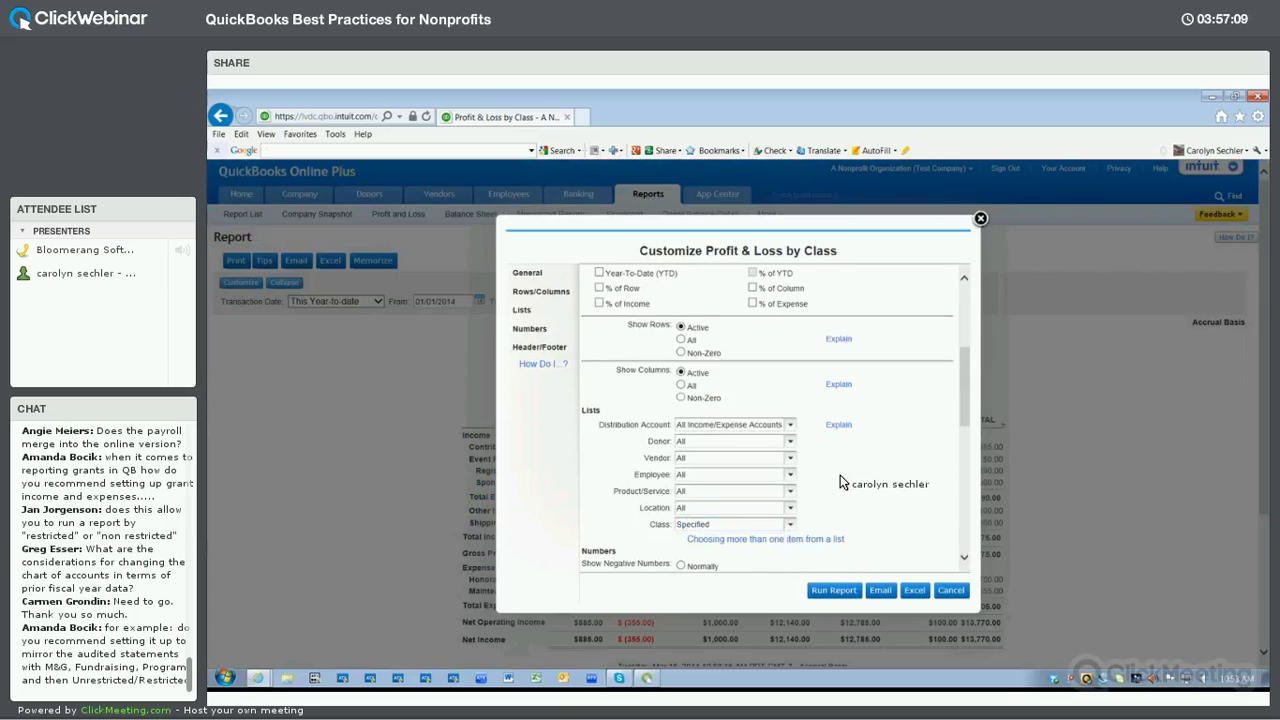
pyautogui.scroll(-3, 795, 470)
pyautogui.click(789, 387)
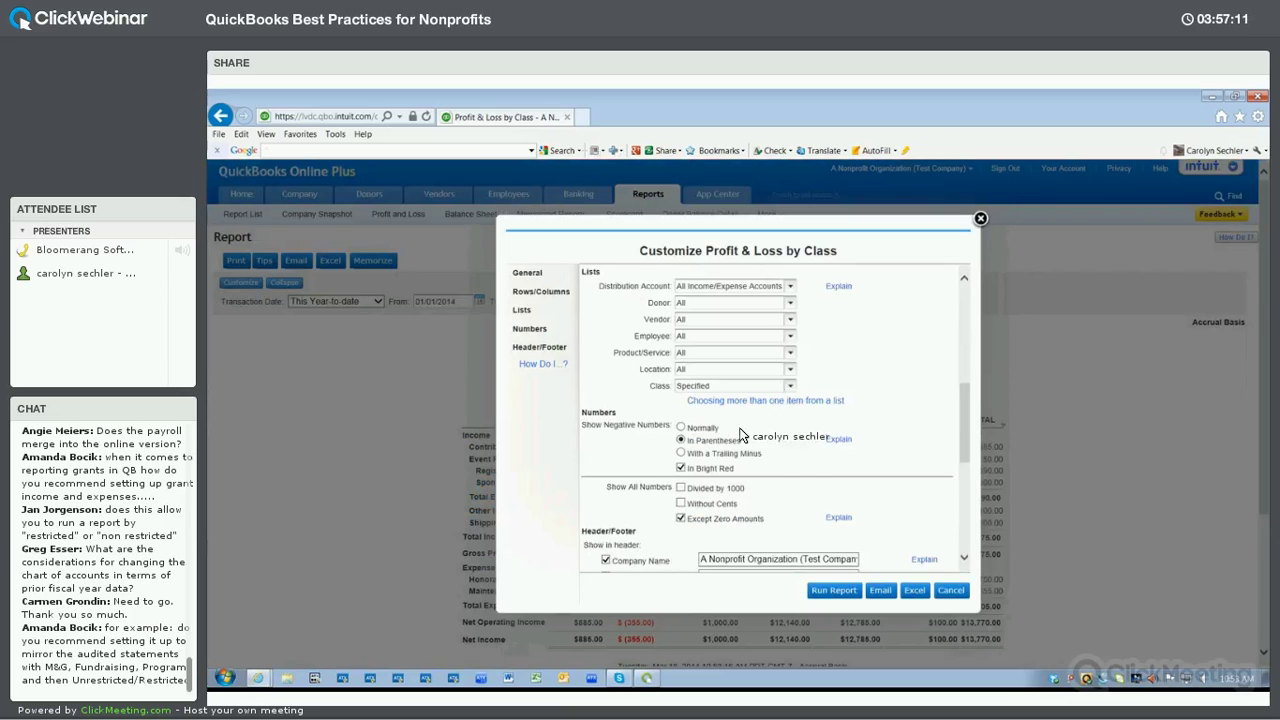
pyautogui.click(715, 463)
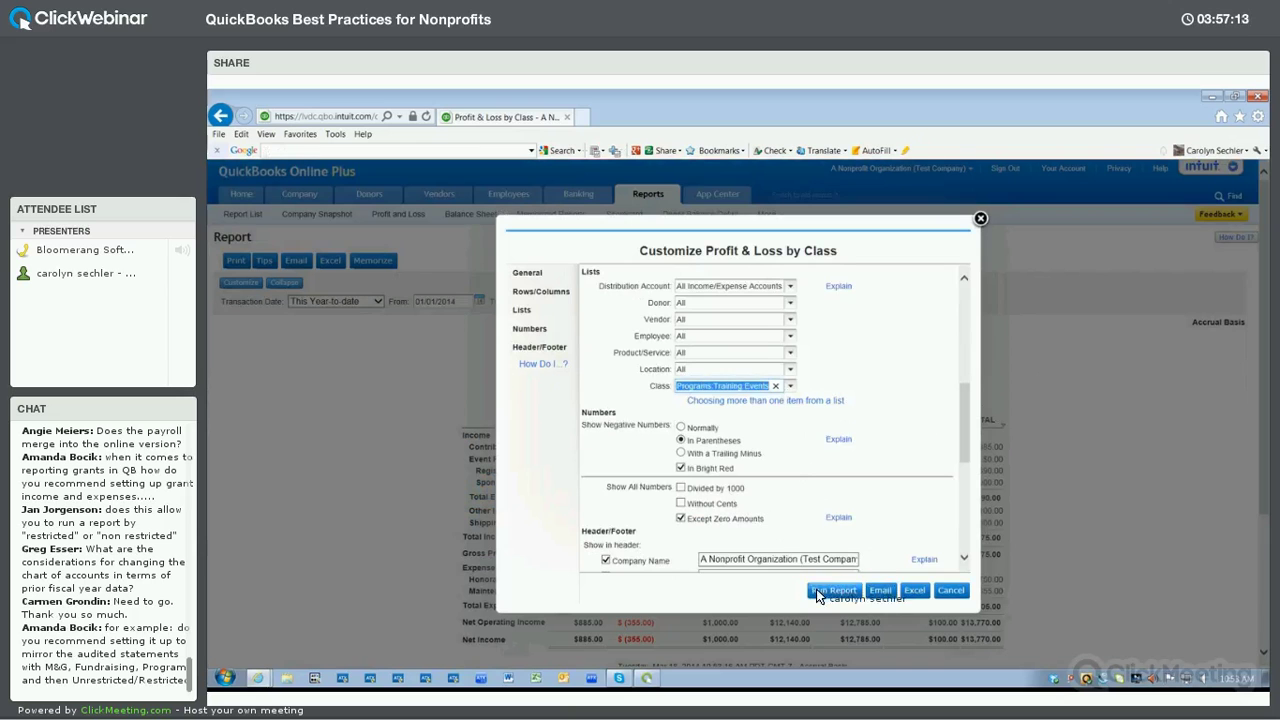
pyautogui.click(820, 592)
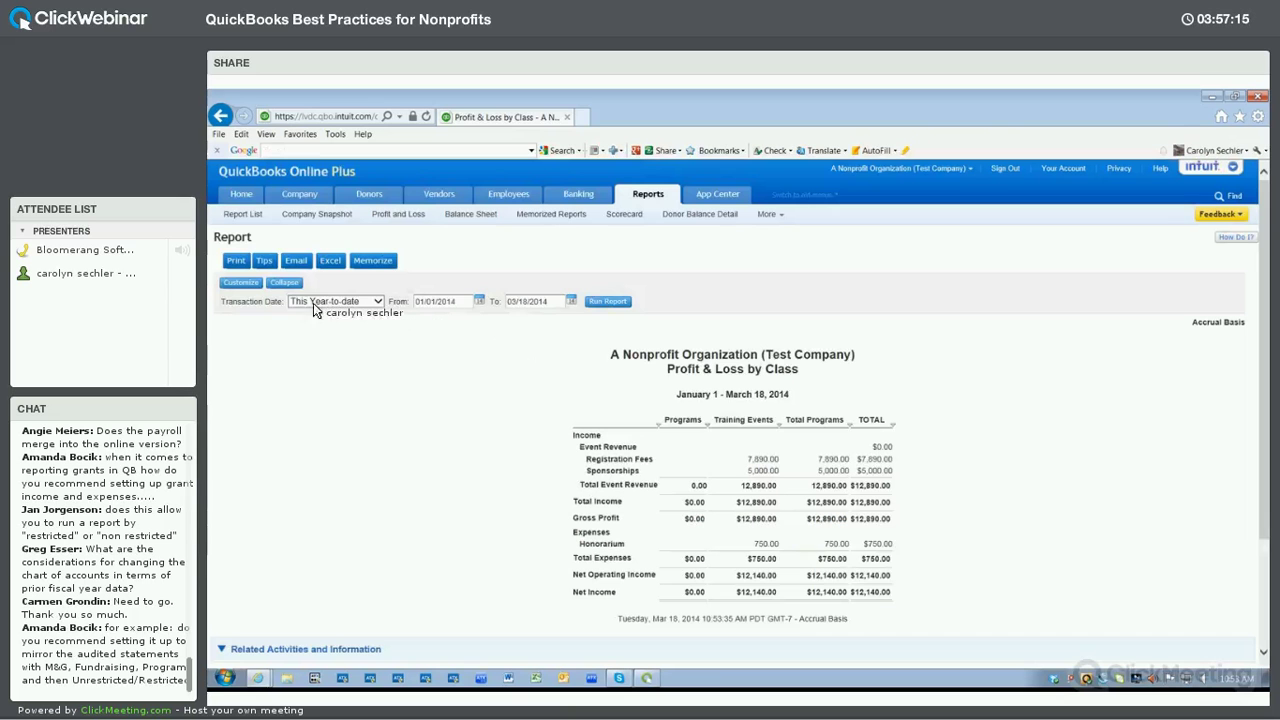
# Set the Profit & Loss by Class report's columns to Total Only and its transaction date to All Dates.
pyautogui.click(241, 283)
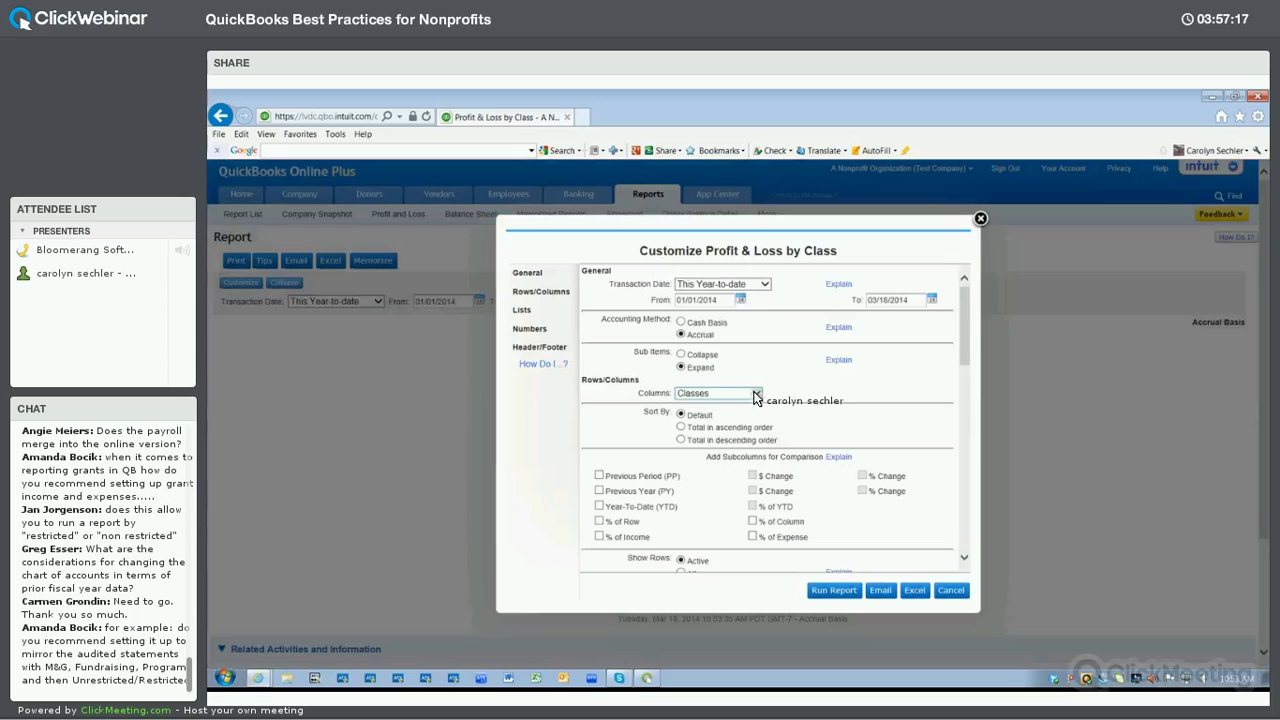
pyautogui.click(756, 393)
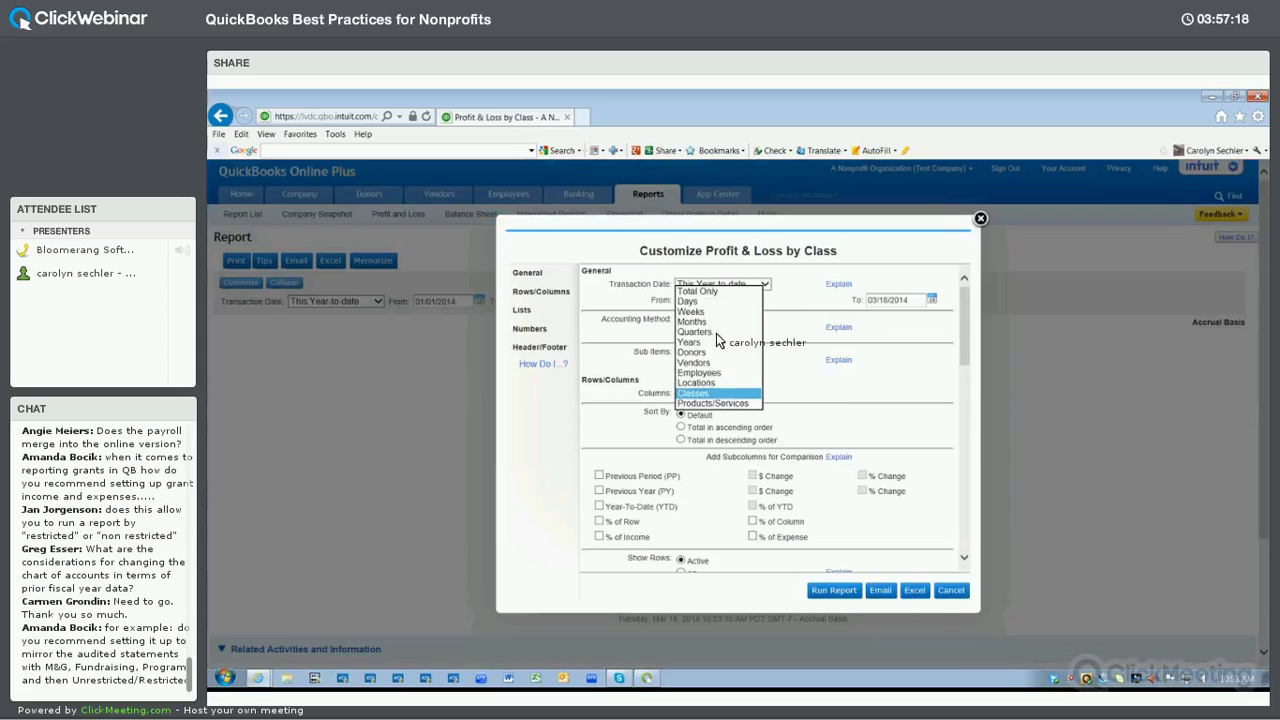
pyautogui.click(833, 591)
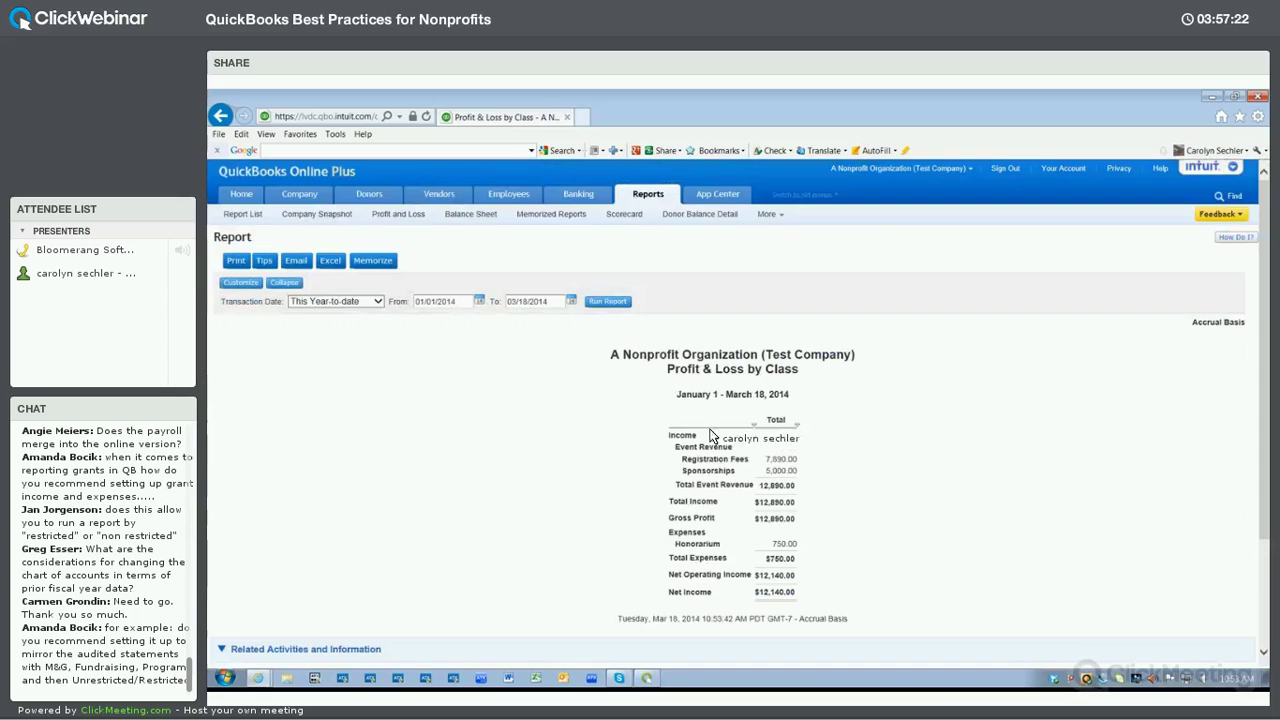
pyautogui.click(374, 300)
pyautogui.click(333, 203)
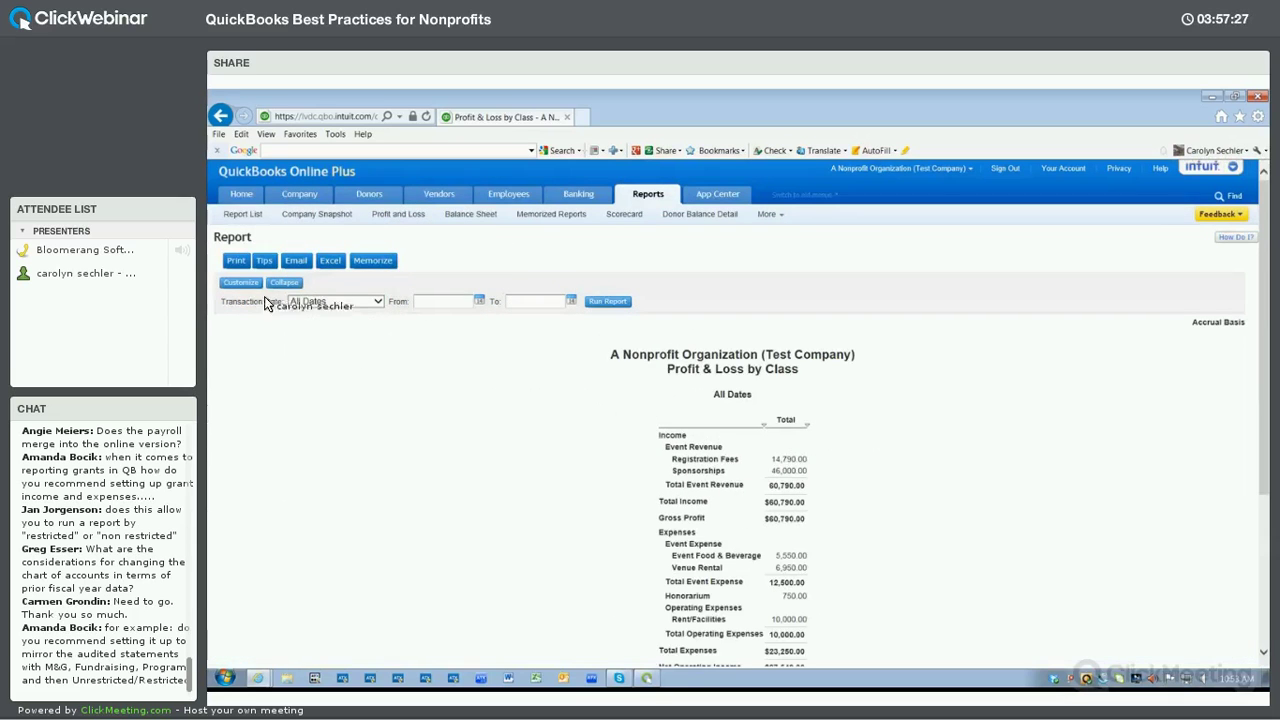
# Change the report's columns to Years, run it, and review the training income and expenses by year.
pyautogui.click(247, 285)
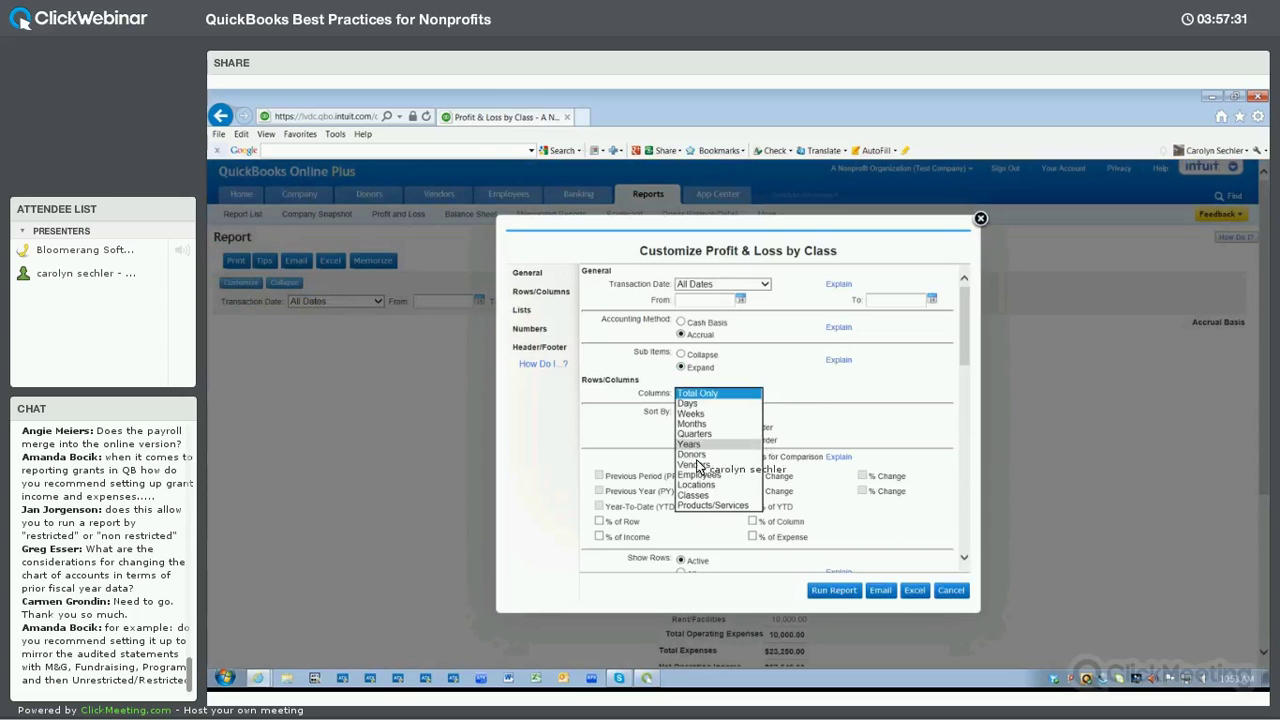
pyautogui.click(824, 591)
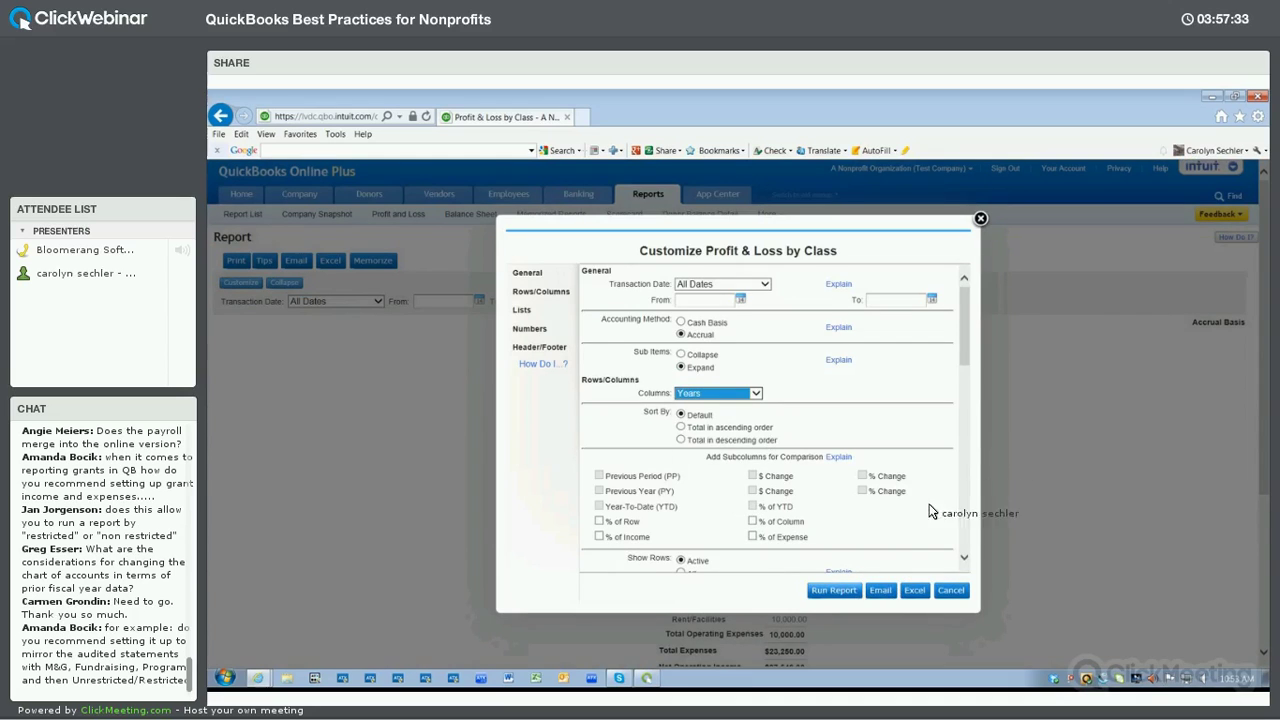
pyautogui.scroll(-3, 969, 379)
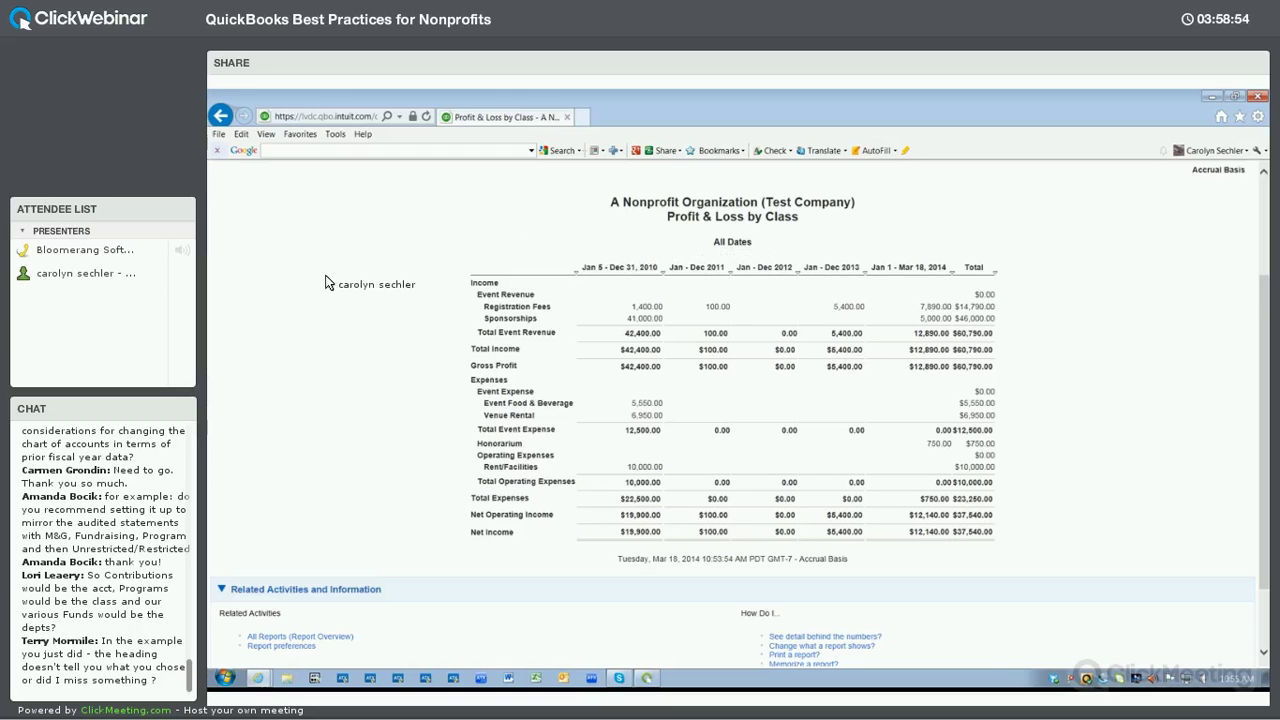
# Customize the Profit & Loss by Class report's transaction date to Last Year and run it.
pyautogui.scroll(3, 260, 296)
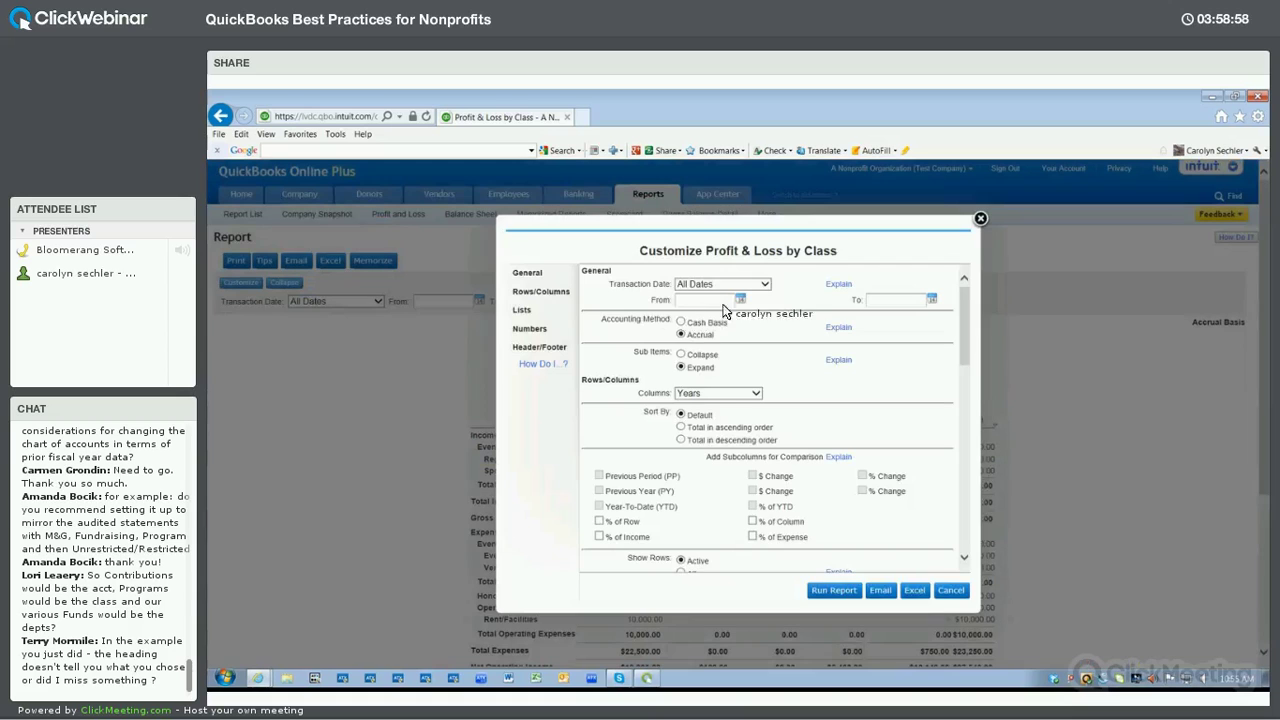
pyautogui.click(740, 285)
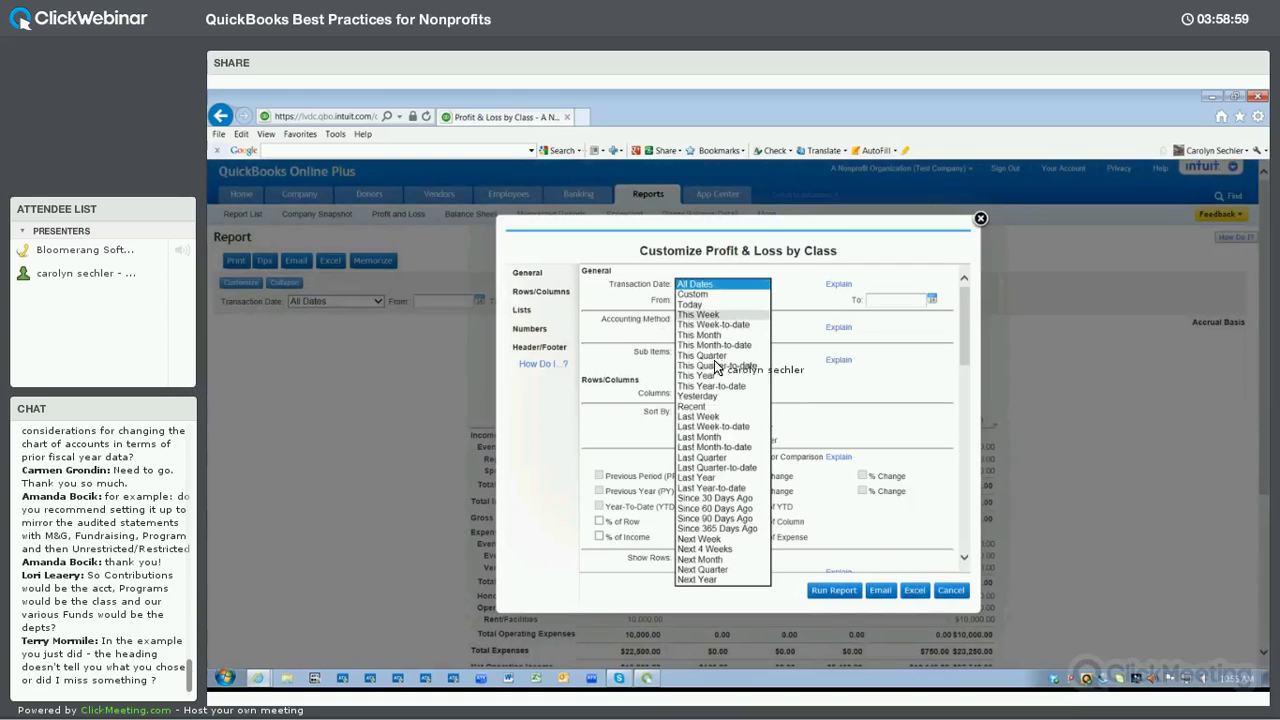
pyautogui.click(709, 478)
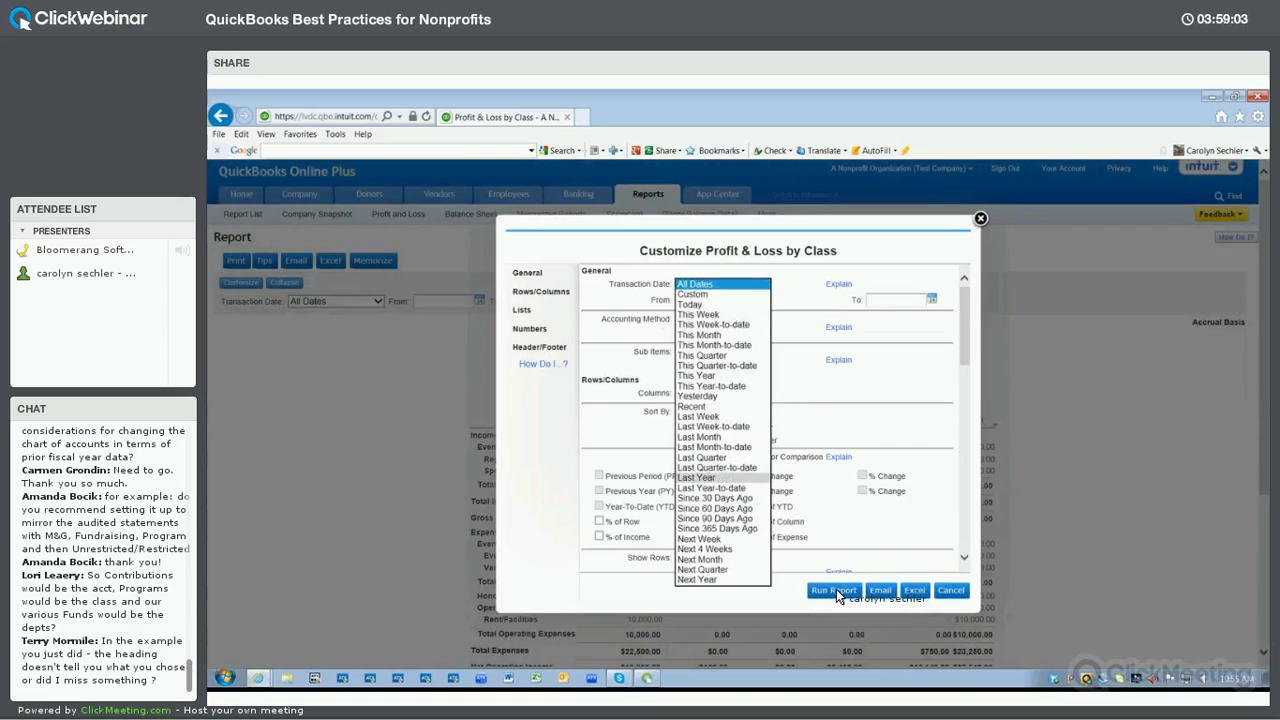
pyautogui.press('Return')
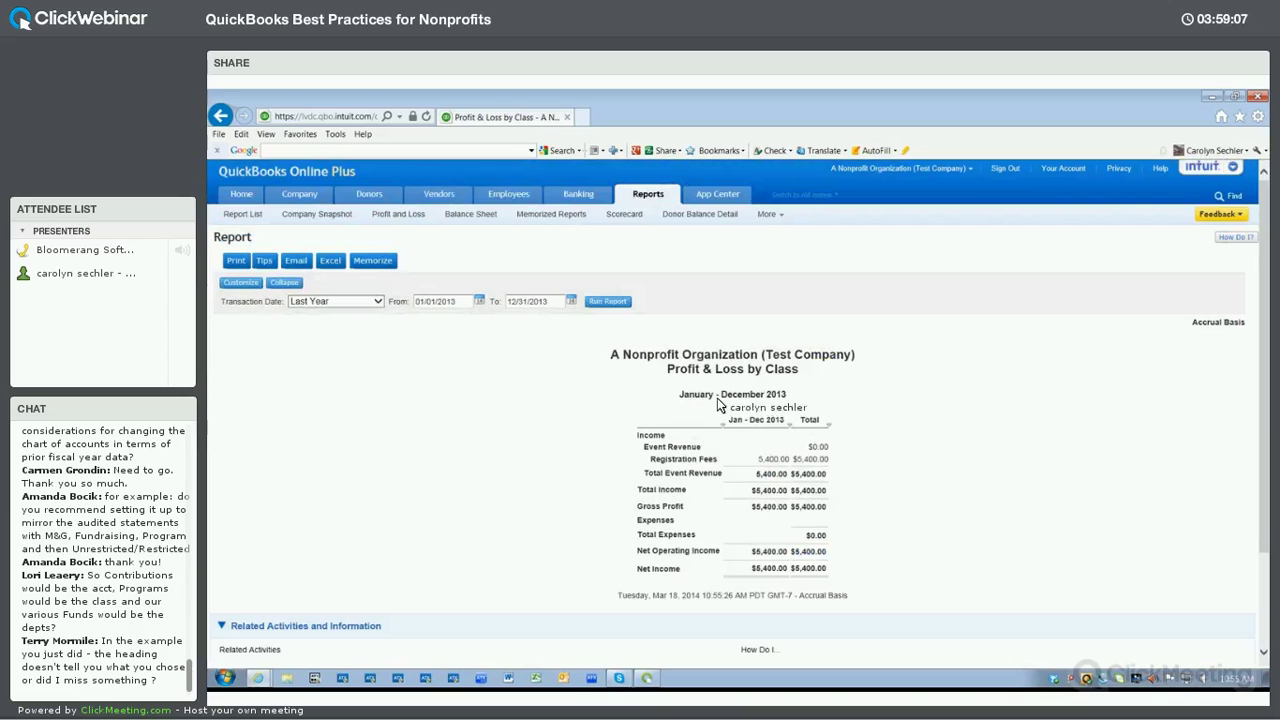
# Change the report title in the header to "Profit & Loss by Class training 2" and run the report.
pyautogui.click(247, 286)
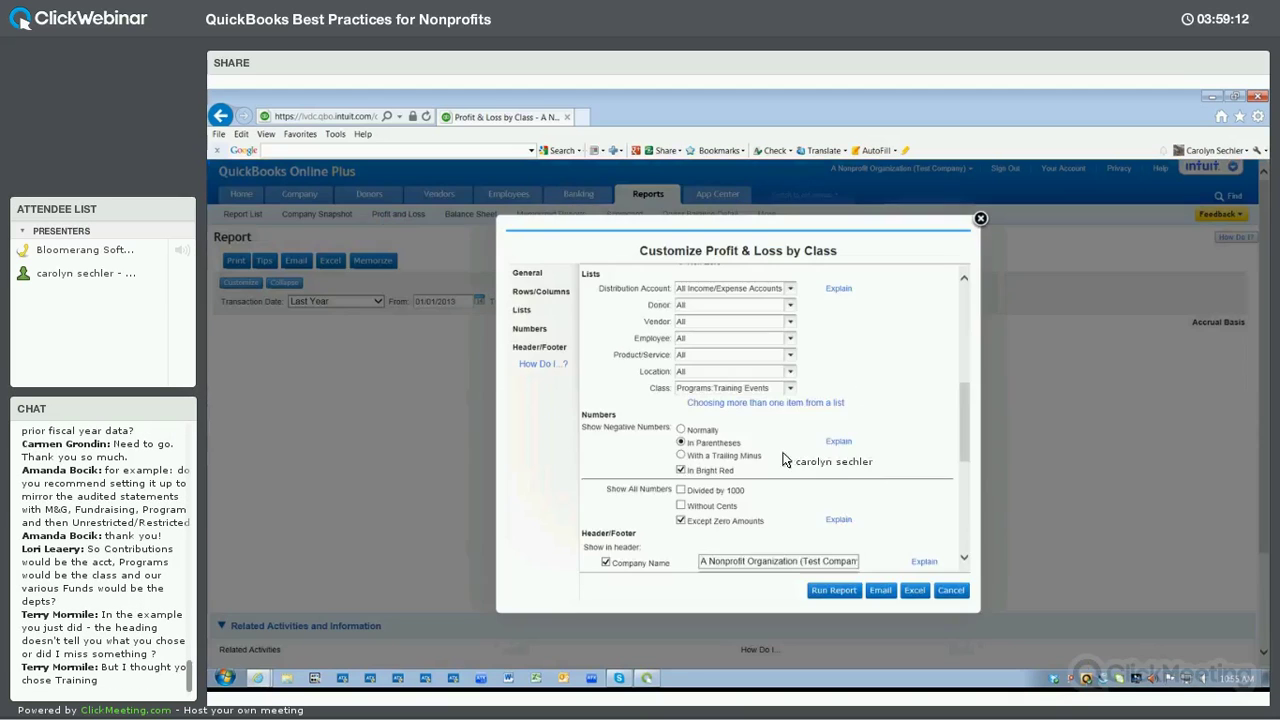
pyautogui.scroll(-5, 785, 460)
pyautogui.click(789, 329)
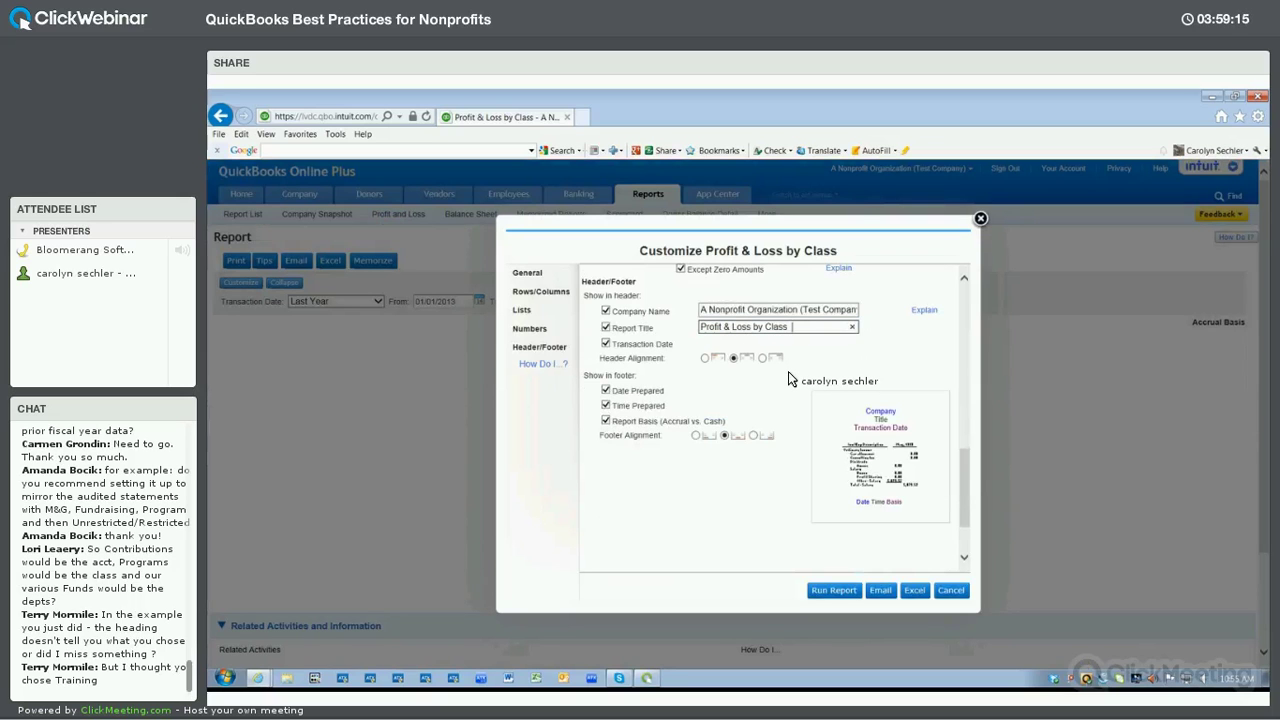
pyautogui.write('training 2')
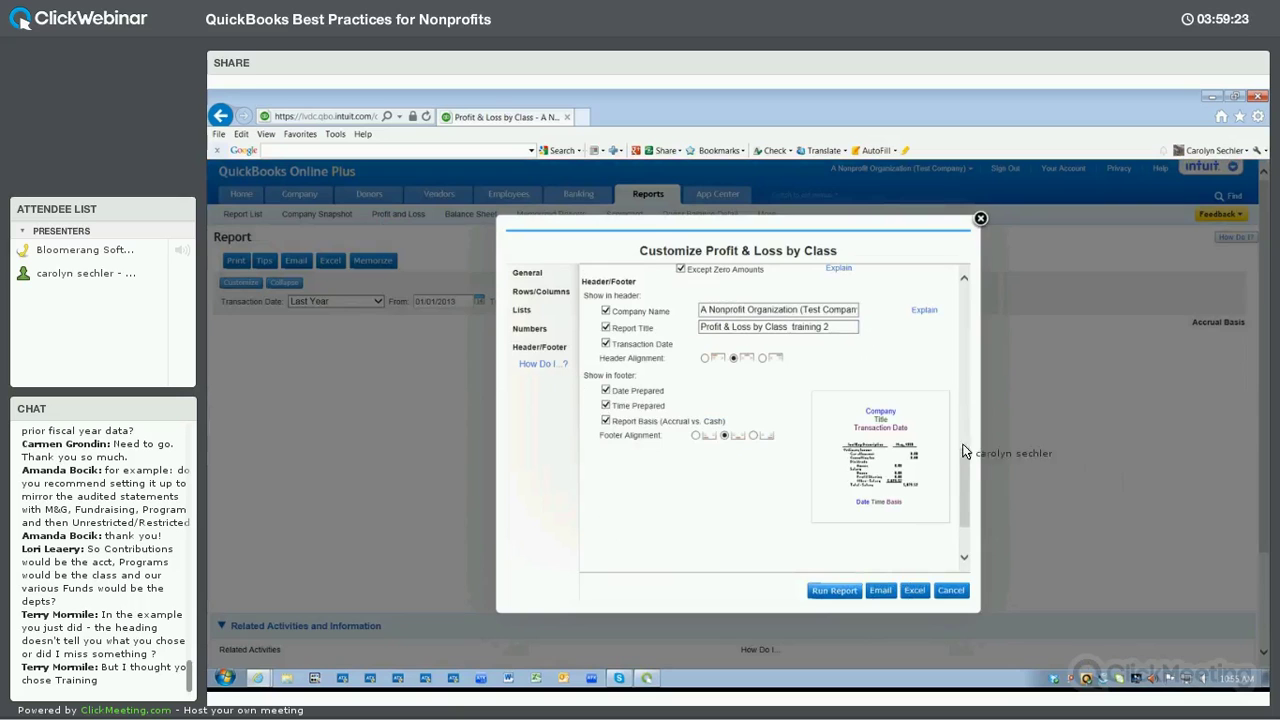
pyautogui.press('Return')
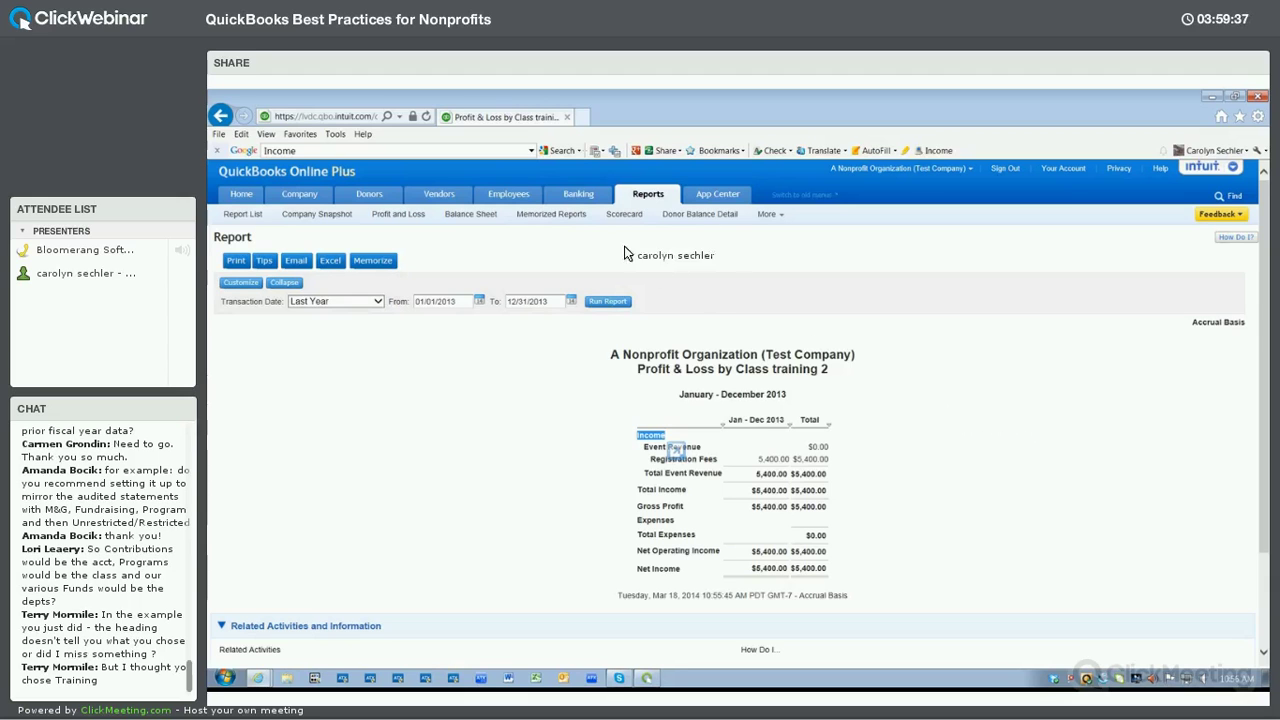
# Go back to the Home page and look through its messages, Who Owes Me list and overviews.
pyautogui.click(313, 198)
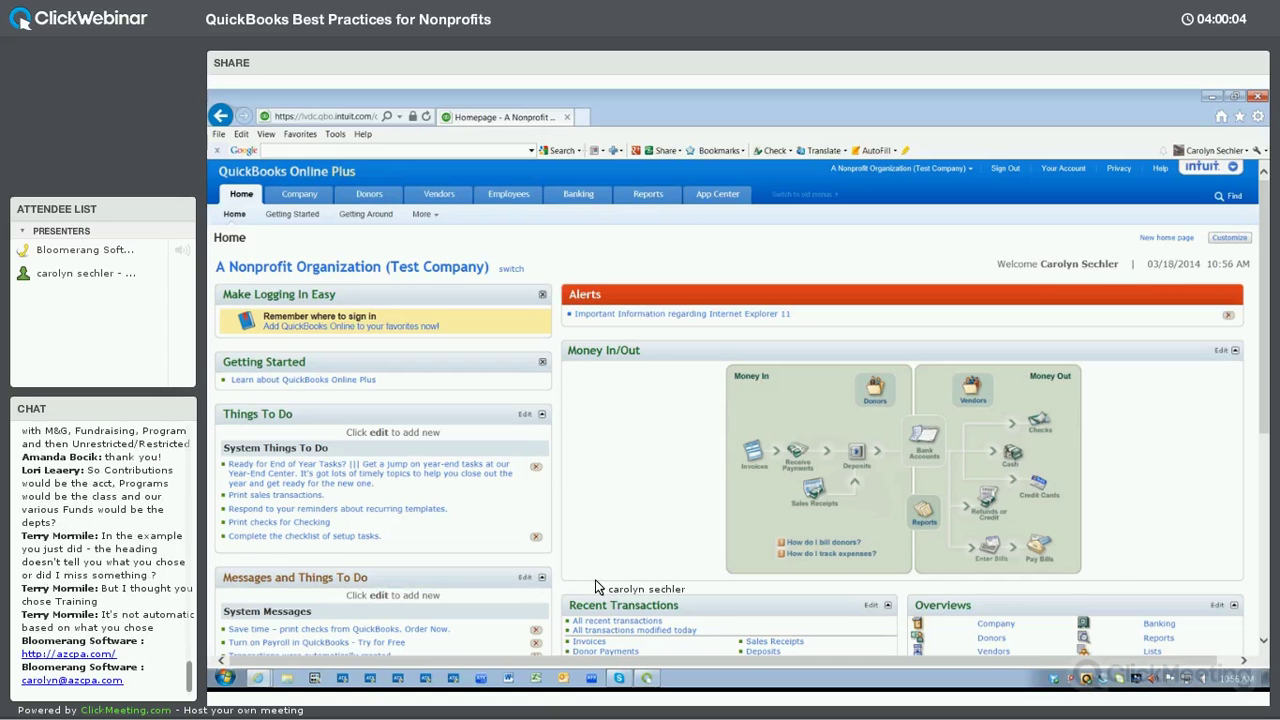
pyautogui.scroll(-5, 596, 581)
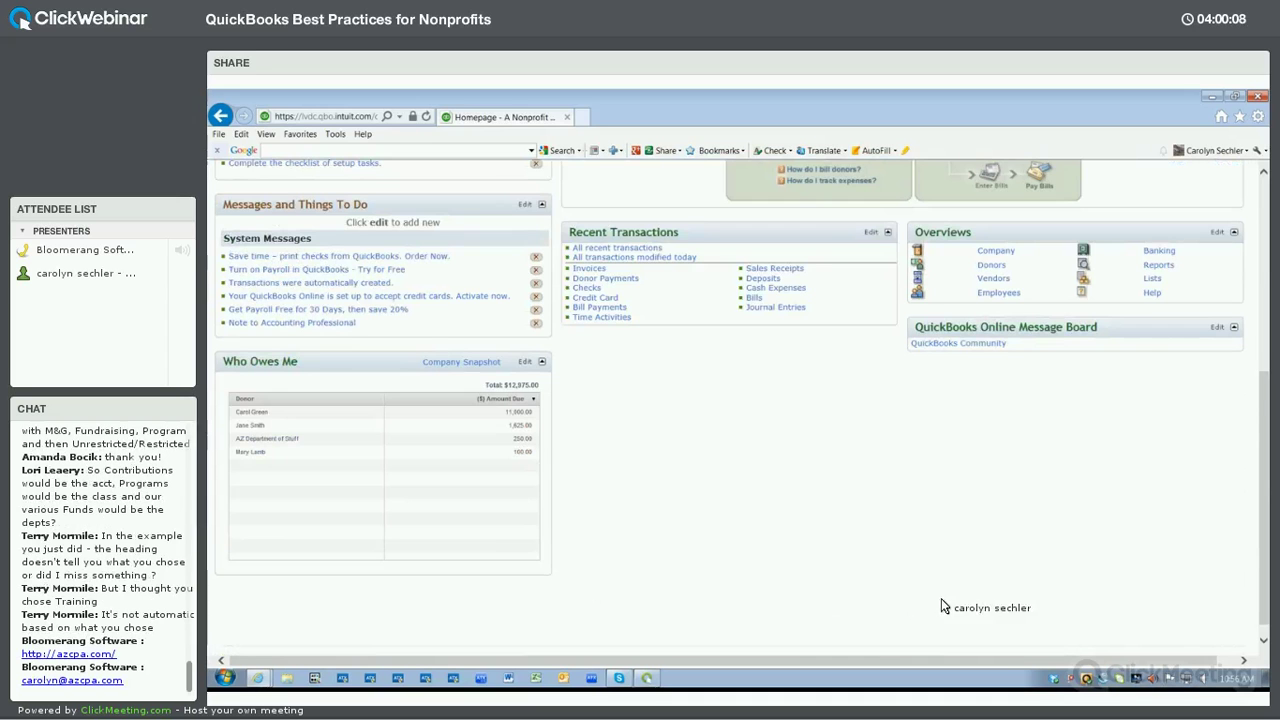
pyautogui.scroll(5, 941, 598)
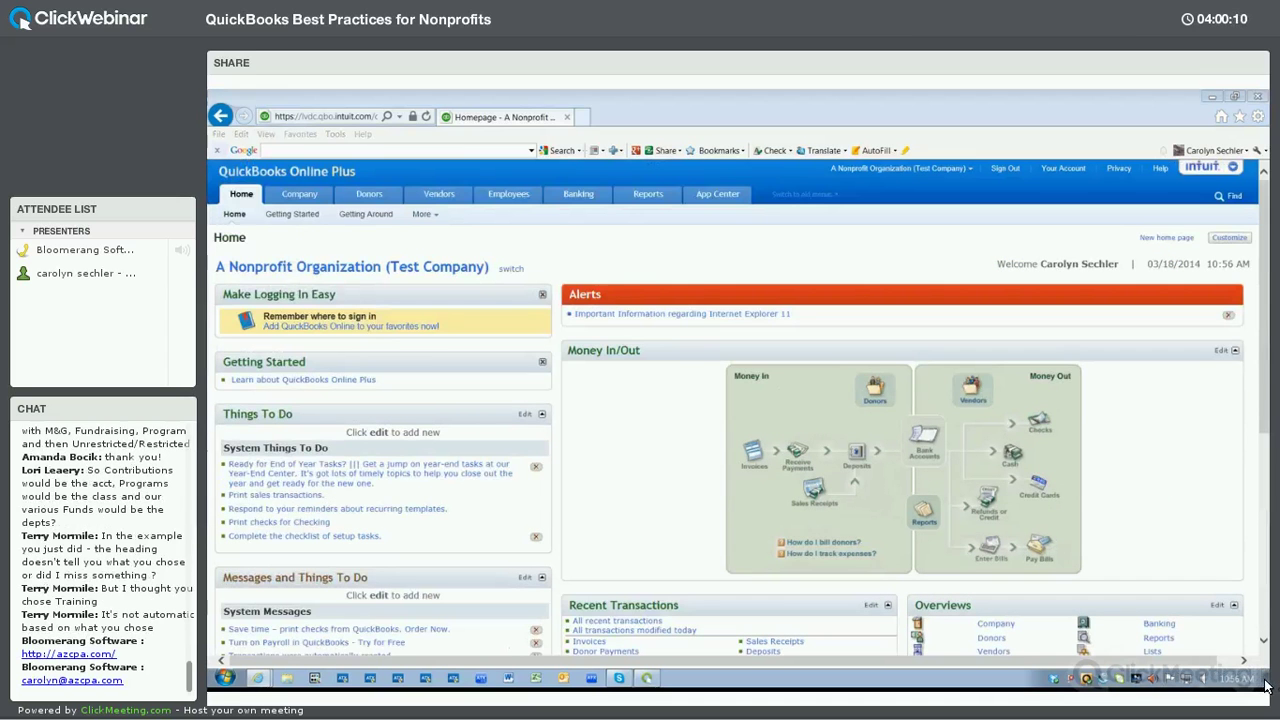